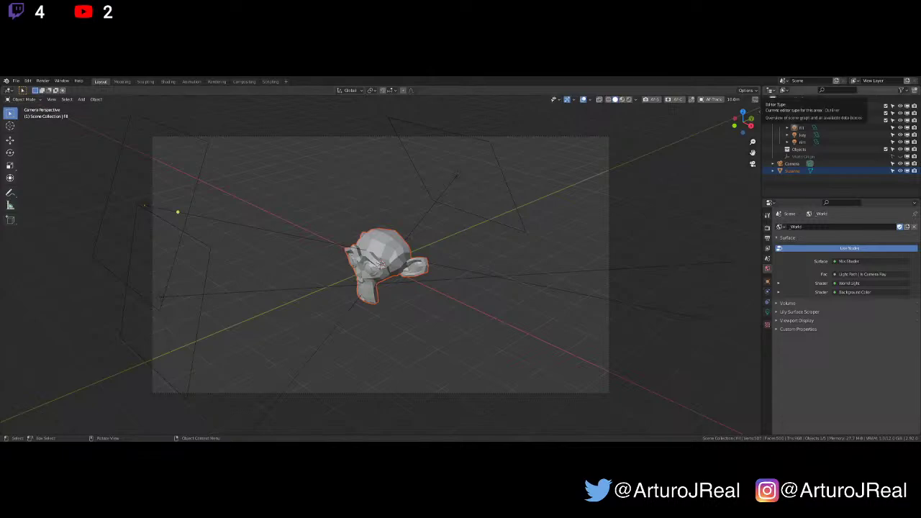
middle_drag(458, 276, 410, 275)
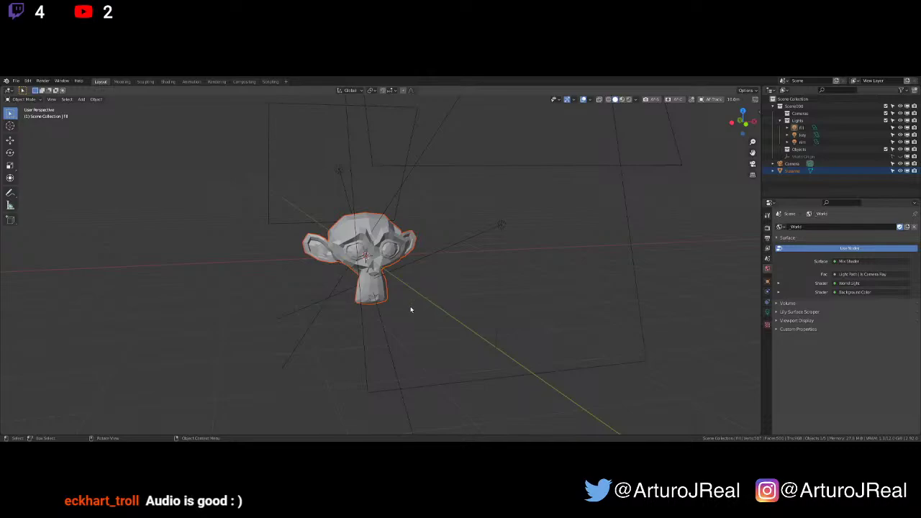
mouse_move(446, 304)
middle_down()
mouse_move(398, 295)
mouse_move(421, 283)
mouse_move(458, 304)
middle_up()
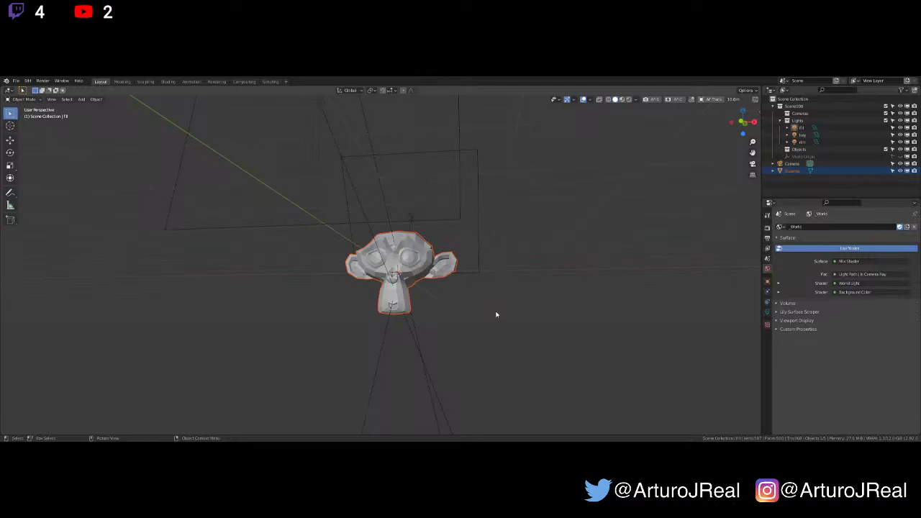
key(KP_1)
scroll(490, 289, up, 4)
shift+middle_drag(543, 305, 487, 300)
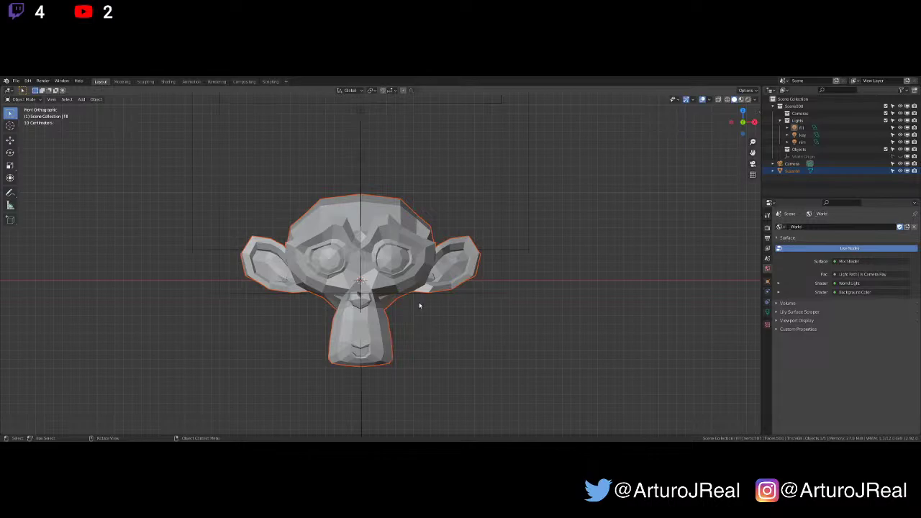
middle_drag(430, 307, 439, 325)
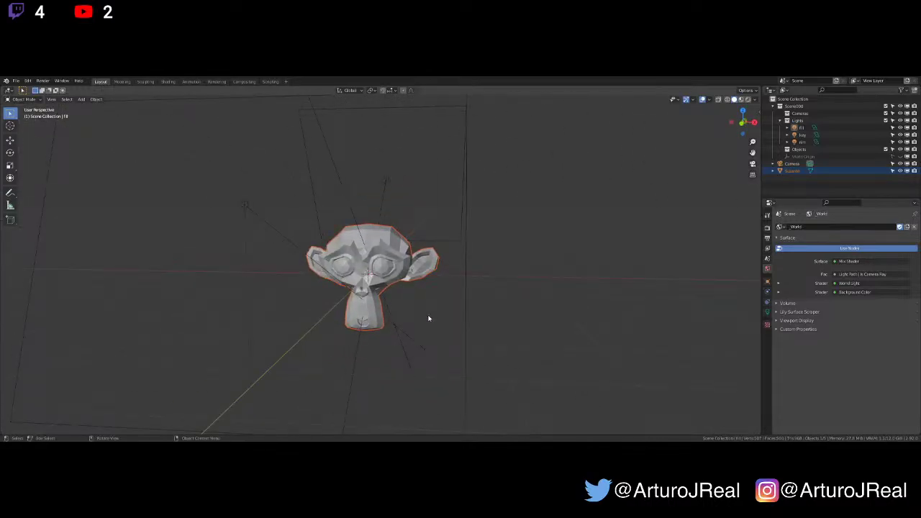
scroll(404, 282, down, 2)
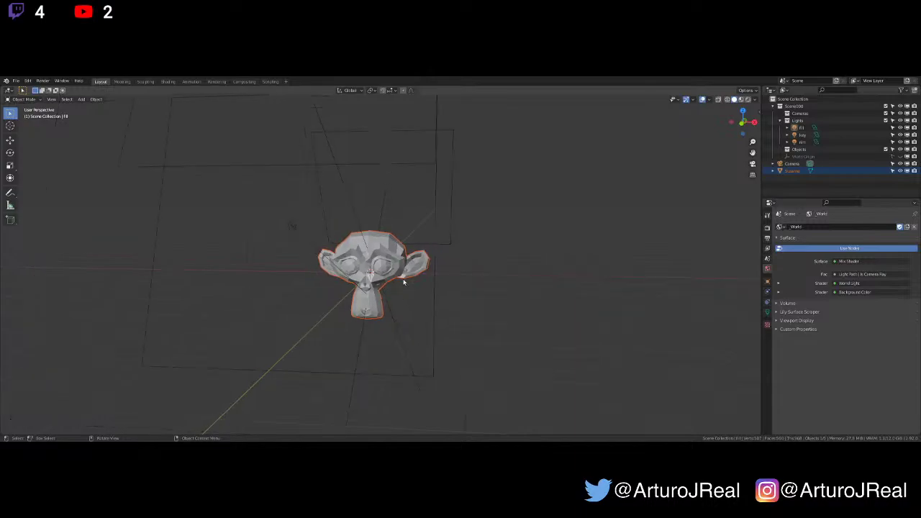
mouse_move(409, 287)
middle_down()
mouse_move(390, 286)
mouse_move(410, 286)
middle_up()
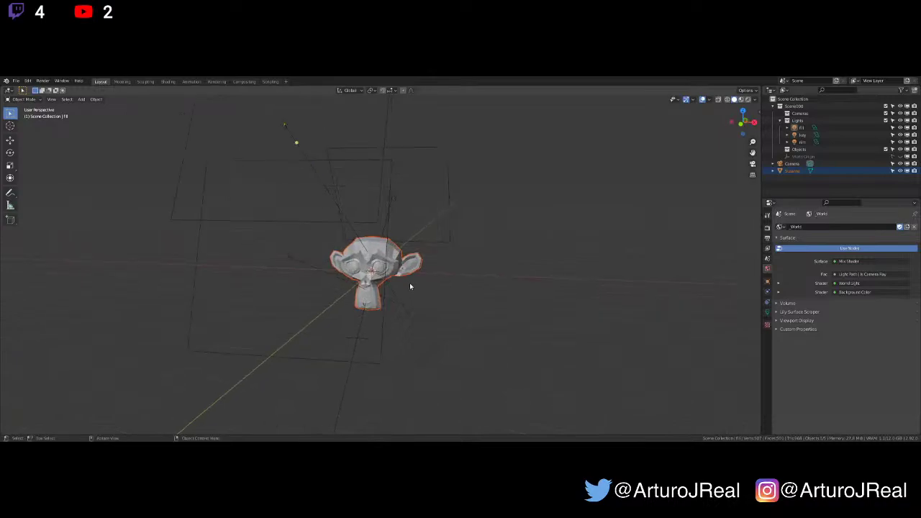
Add a cube mesh and move it along the X axis to stand clear beside the monkey head
key(shift+a)
mouse_move(408, 277)
click(435, 285)
key(g)
key(x)
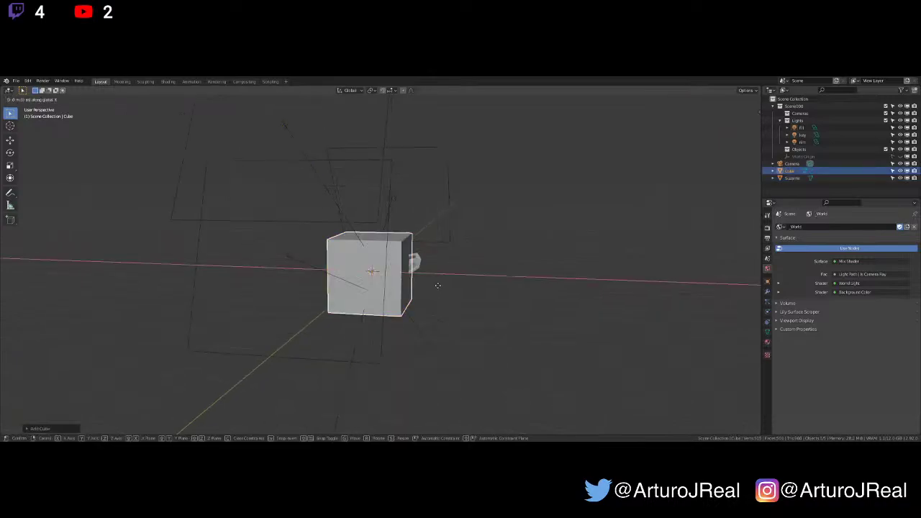
click(662, 289)
Delete every object in the scene, including the lights, camera, monkey head and cube, and return to the front view
key(a)
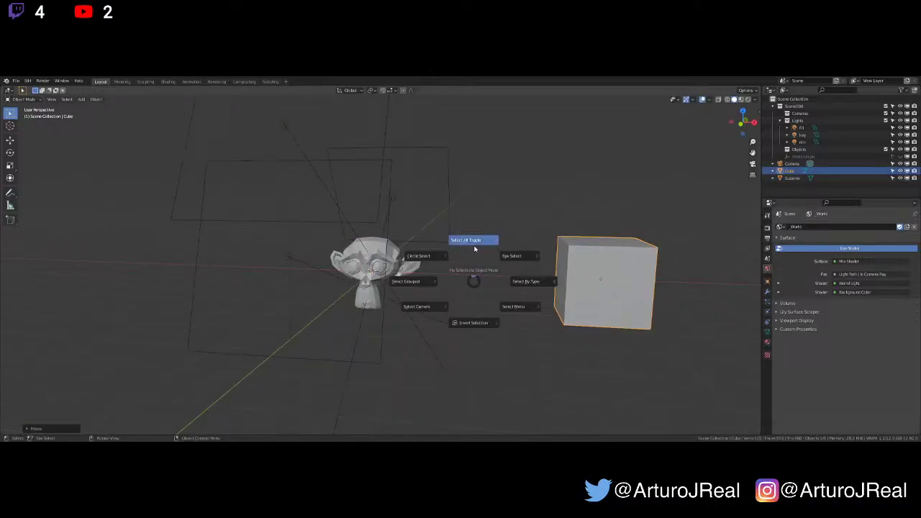
click(475, 248)
key(x)
click(475, 248)
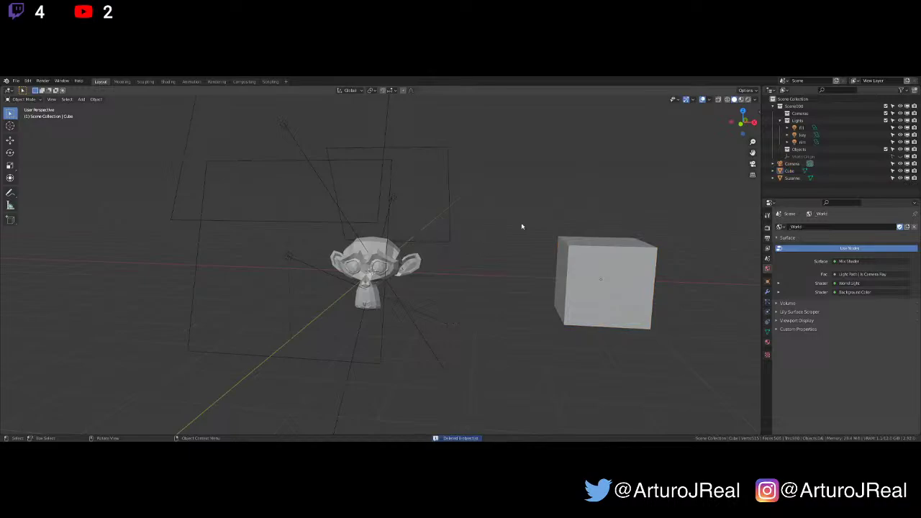
key(a)
key(a)
click(553, 118)
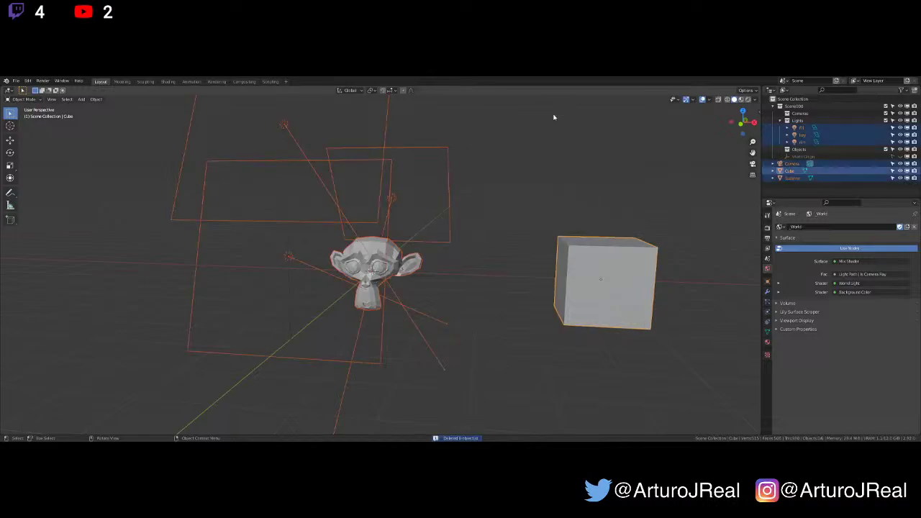
key(x)
click(496, 238)
key(KP_1)
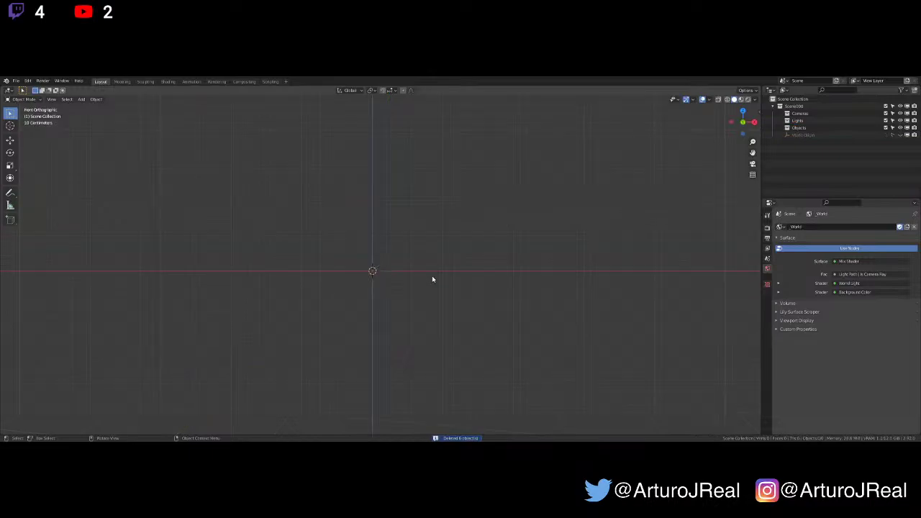
click(28, 80)
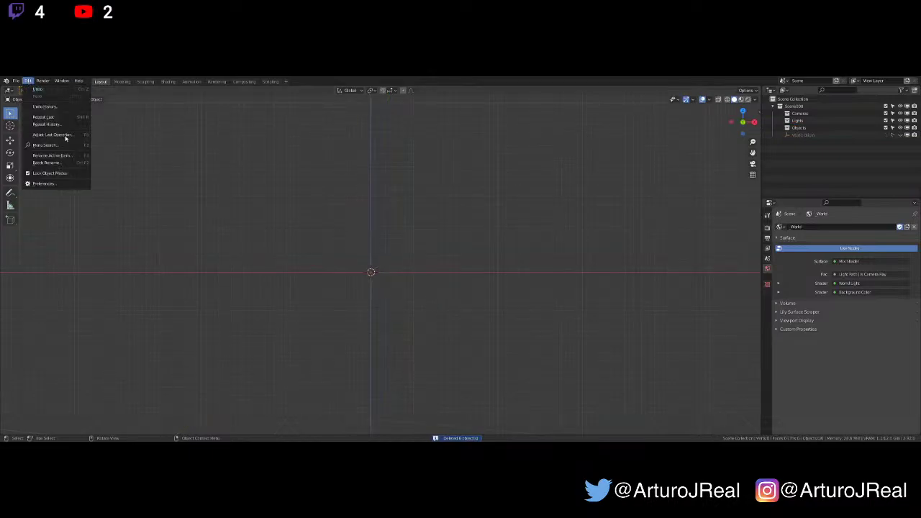
click(61, 184)
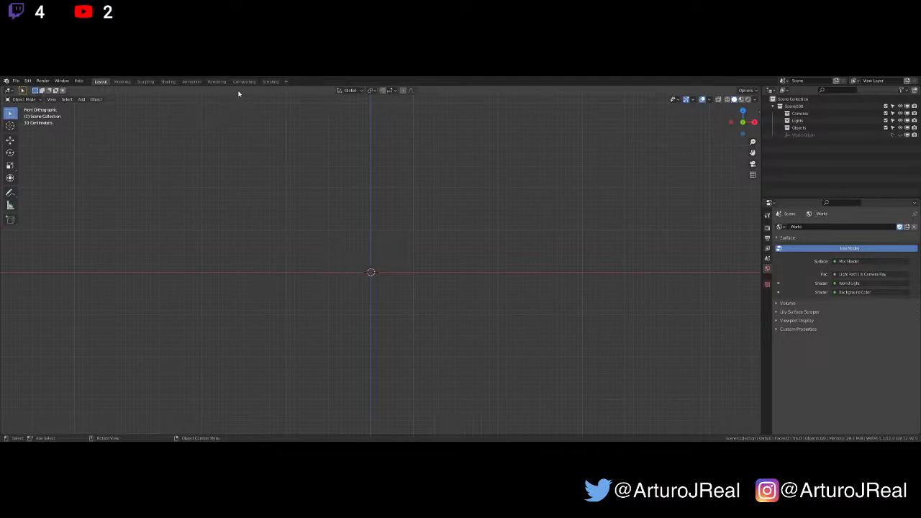
shift+middle_drag(390, 257, 394, 319)
shift+middle_drag(400, 271, 396, 301)
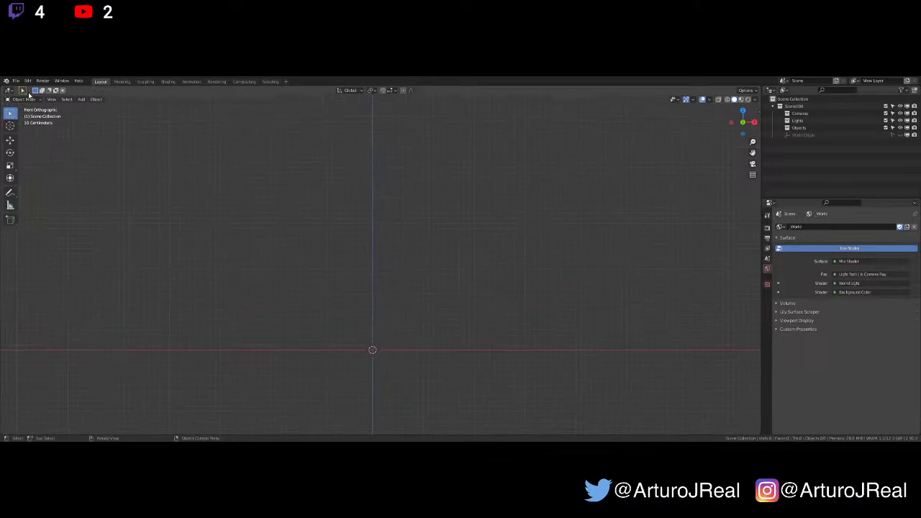
click(28, 82)
mouse_move(16, 82)
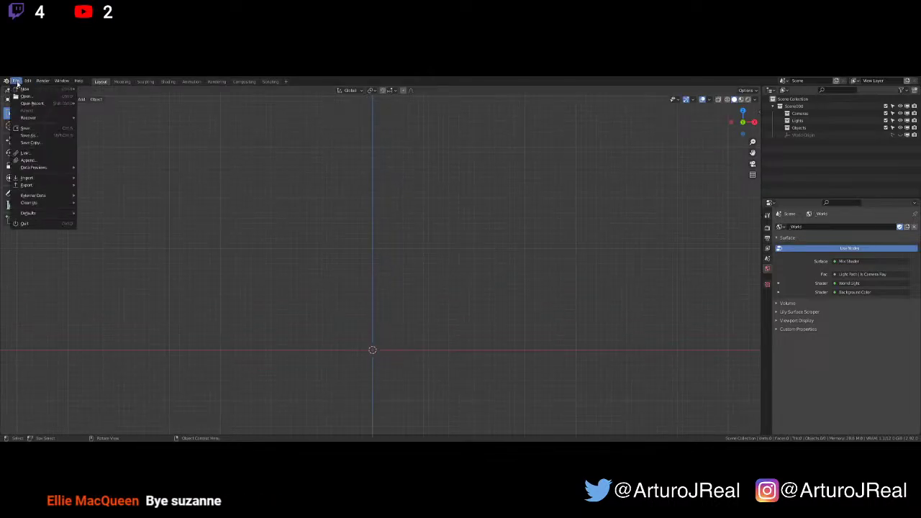
mouse_move(51, 179)
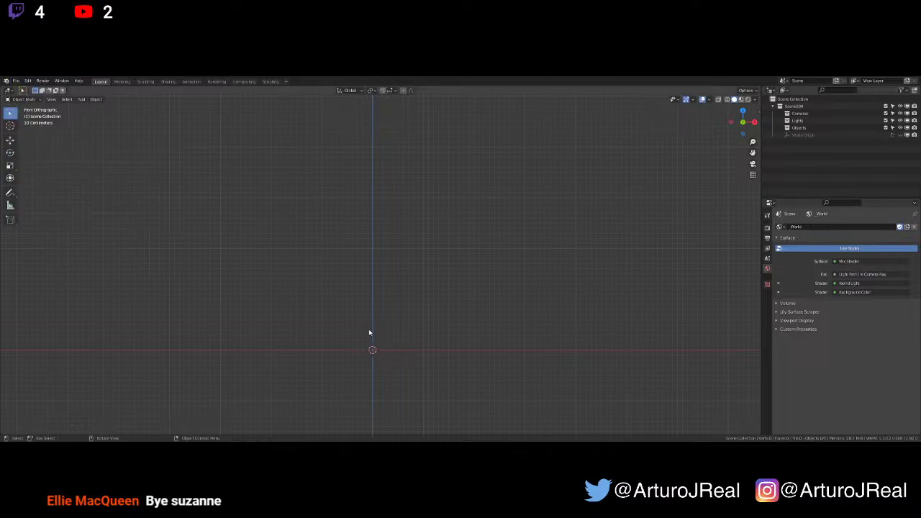
Add the drive-thru menu board photo as a reference image at the world origin, facing the front view
key(shift+a)
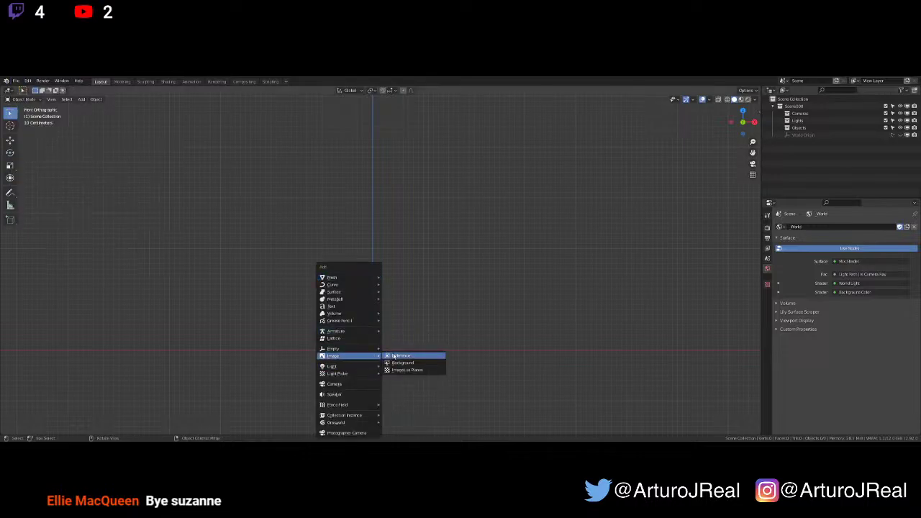
click(394, 356)
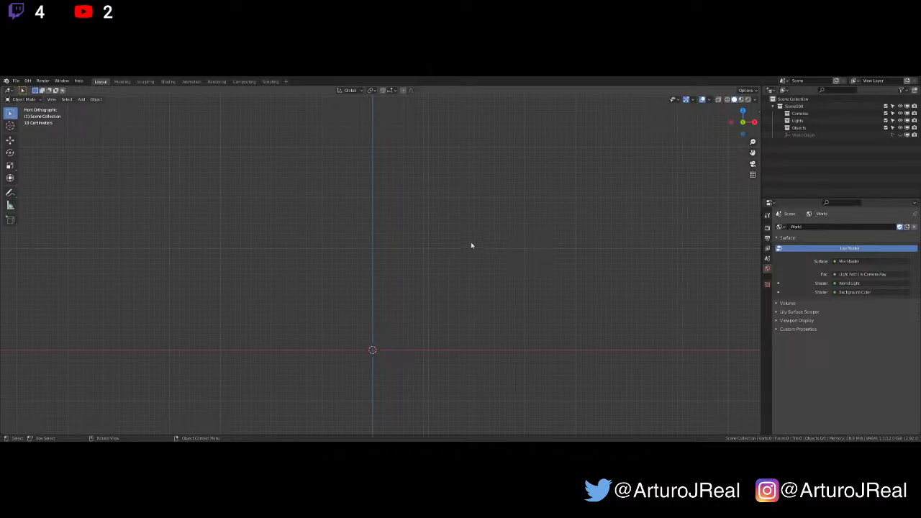
click(613, 394)
shift+middle_drag(419, 388, 440, 283)
scroll(441, 283, up, 4)
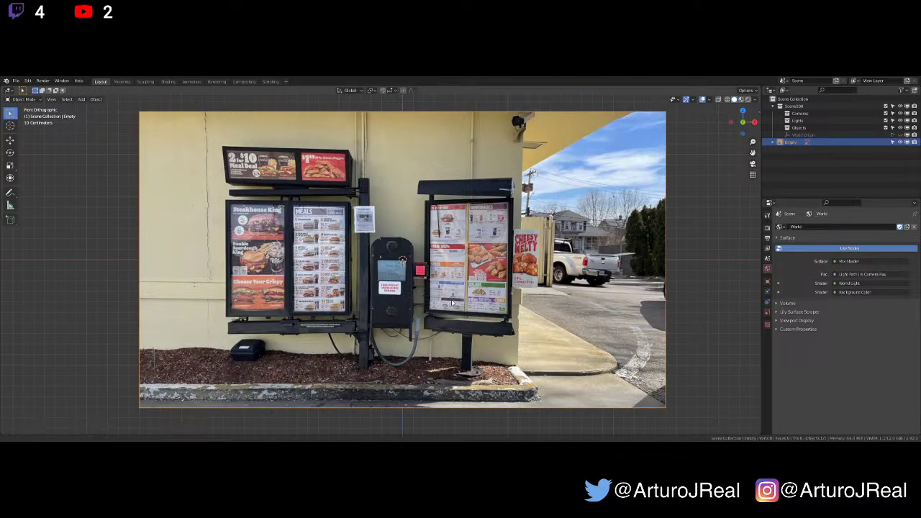
shift+middle_drag(452, 302, 450, 303)
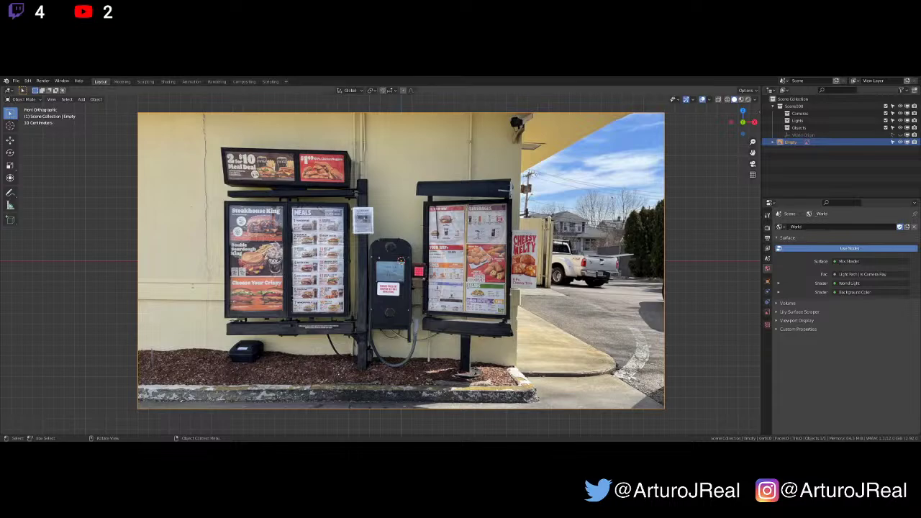
Examine the menu boards and the speaker box in the drive-thru reference photo, up close and as a whole
click(99, 315)
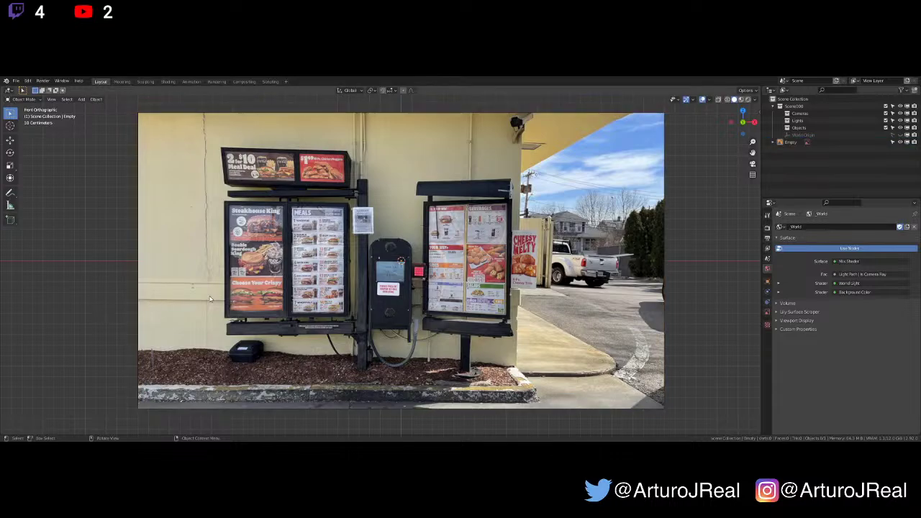
scroll(211, 299, up, 1)
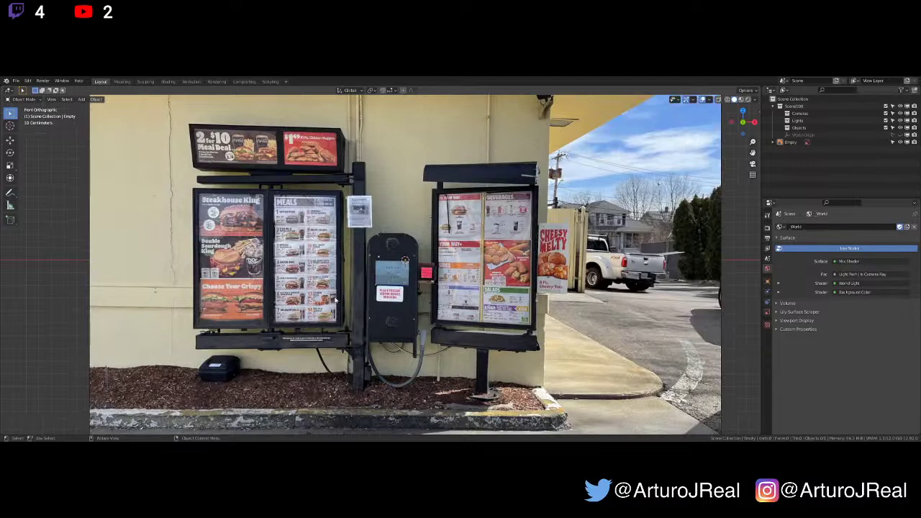
scroll(386, 294, up, 2)
scroll(383, 295, down, 4)
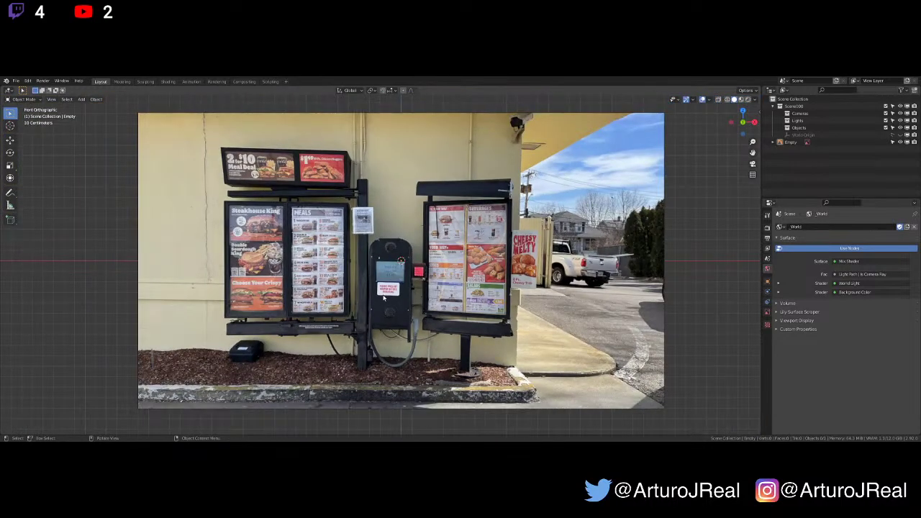
scroll(383, 298, up, 2)
shift+middle_drag(364, 300, 354, 318)
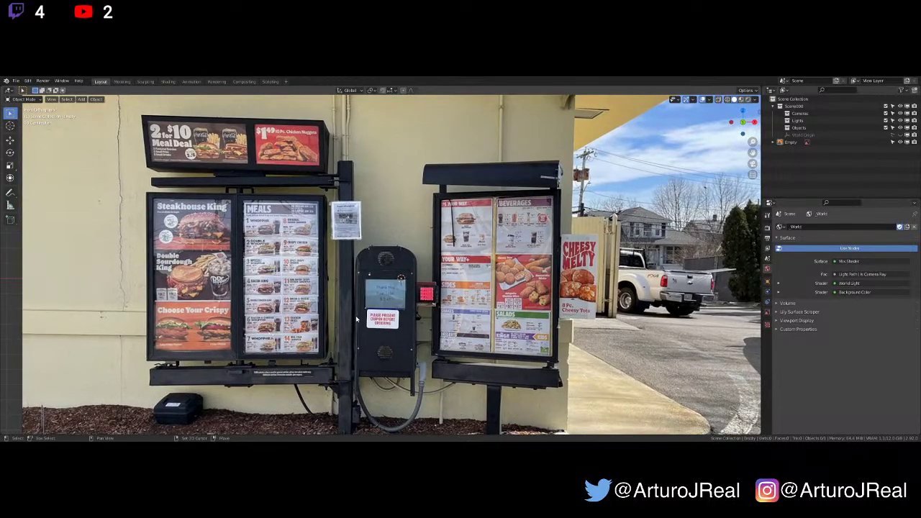
scroll(399, 296, down, 2)
shift+middle_drag(402, 294, 383, 278)
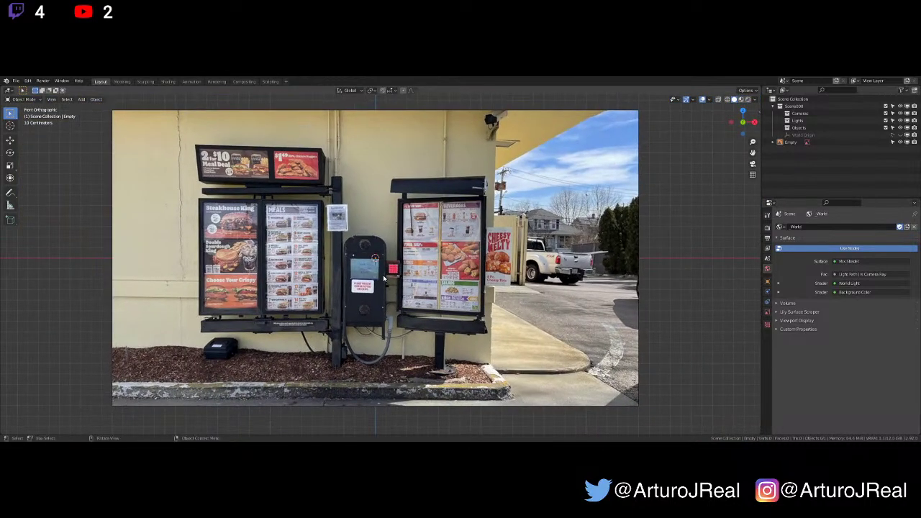
scroll(414, 271, down, 2)
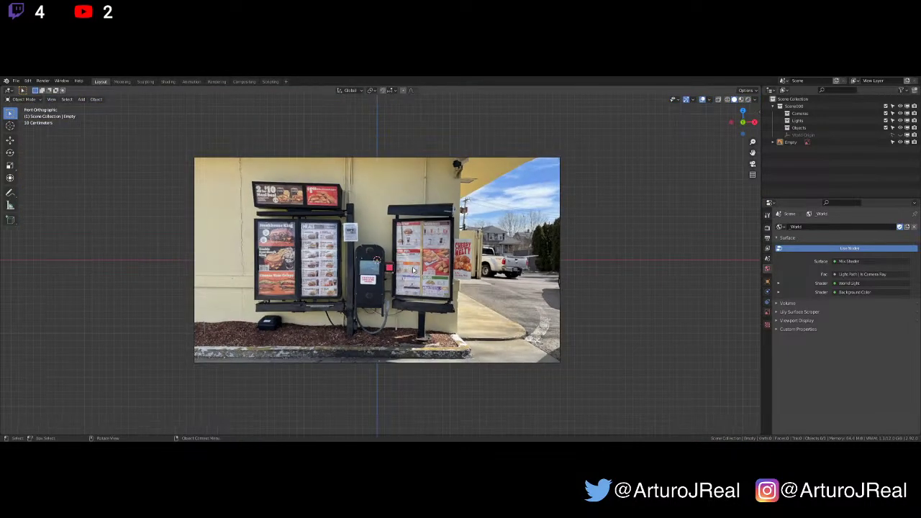
shift+middle_drag(414, 271, 398, 286)
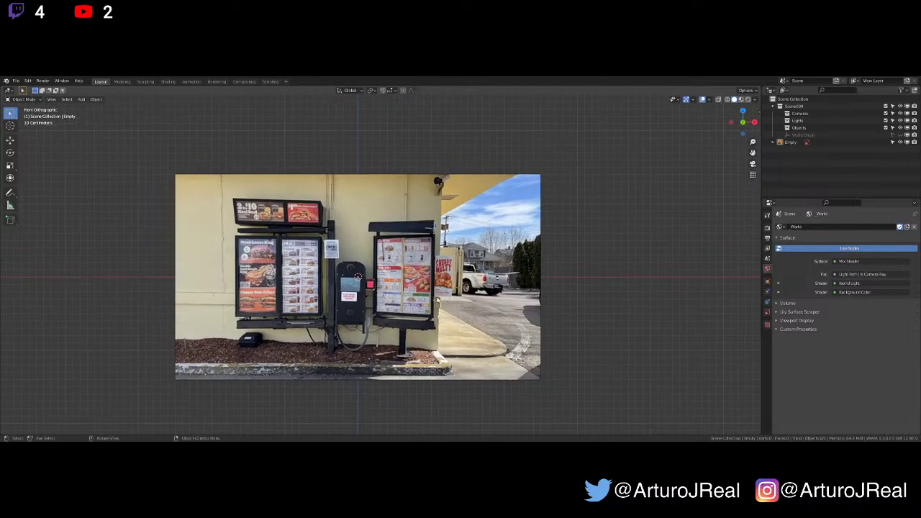
Import the drive-thru photo as an image plane in the empty space beside the reference and rotate it 90 degrees about X
shift+middle_drag(482, 289, 306, 300)
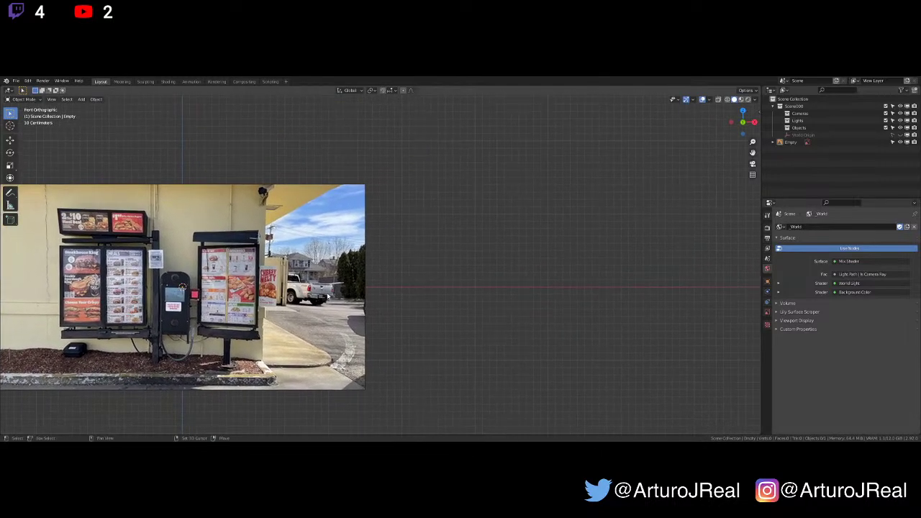
shift+right_click(531, 282)
key(shift+a)
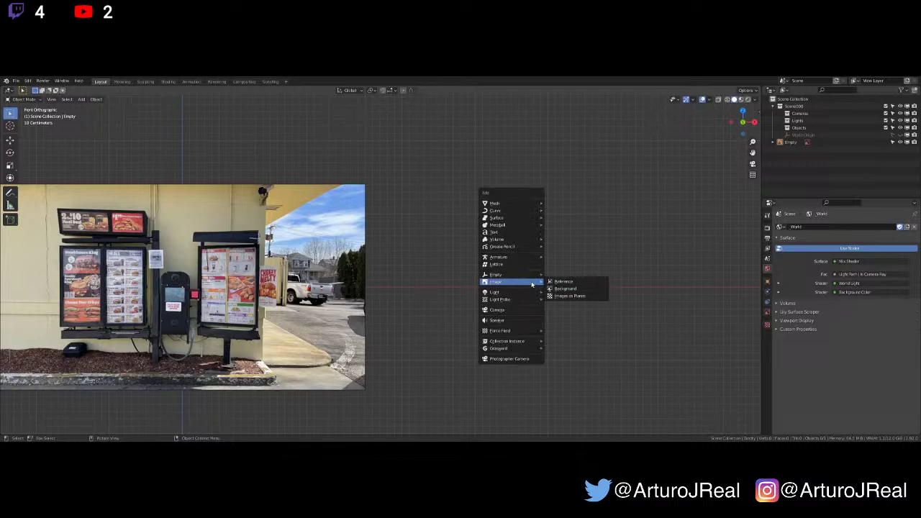
click(580, 297)
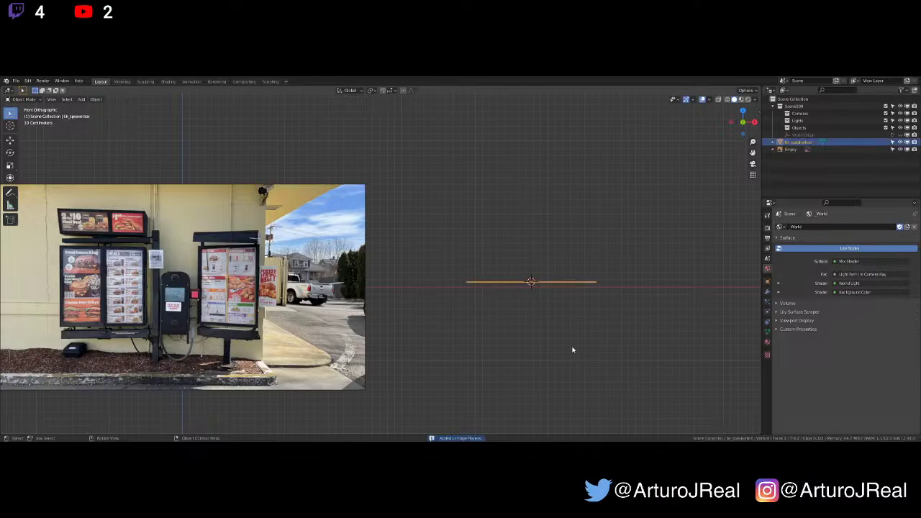
text(rx90)
key(Return)
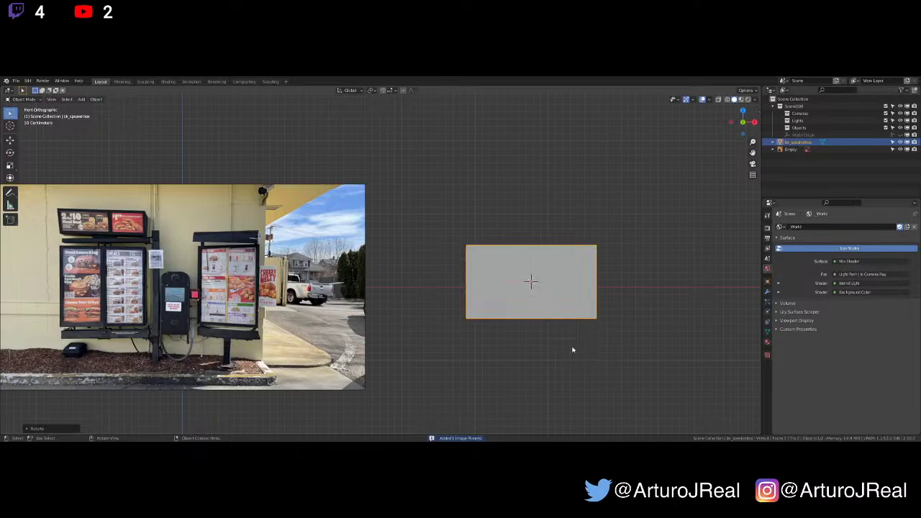
Show the viewport in Material Preview shading and scale the image plane up to nearly the reference photo's size
click(738, 100)
scroll(566, 288, up, 3)
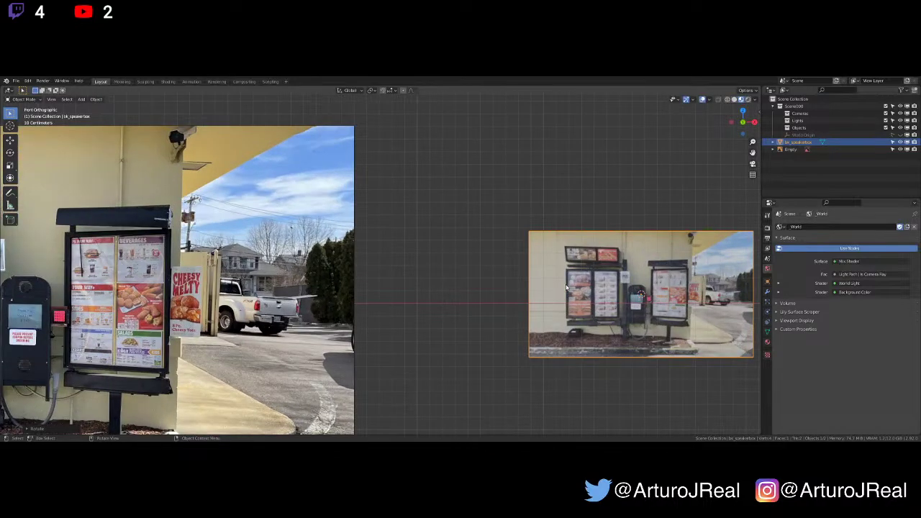
scroll(566, 288, down, 5)
key(s)
click(692, 264)
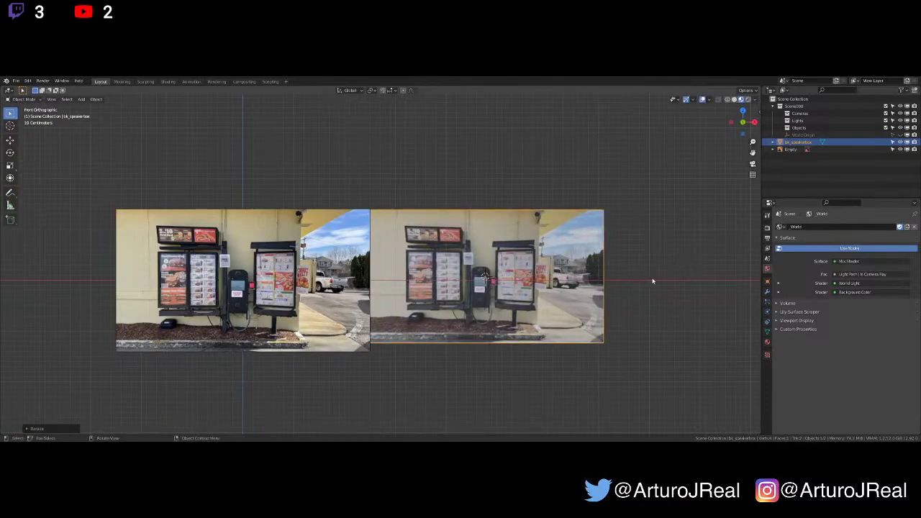
Move the image plane along X to leave a gap beside the reference photo and scale it up slightly
key(g)
key(x)
click(694, 279)
key(s)
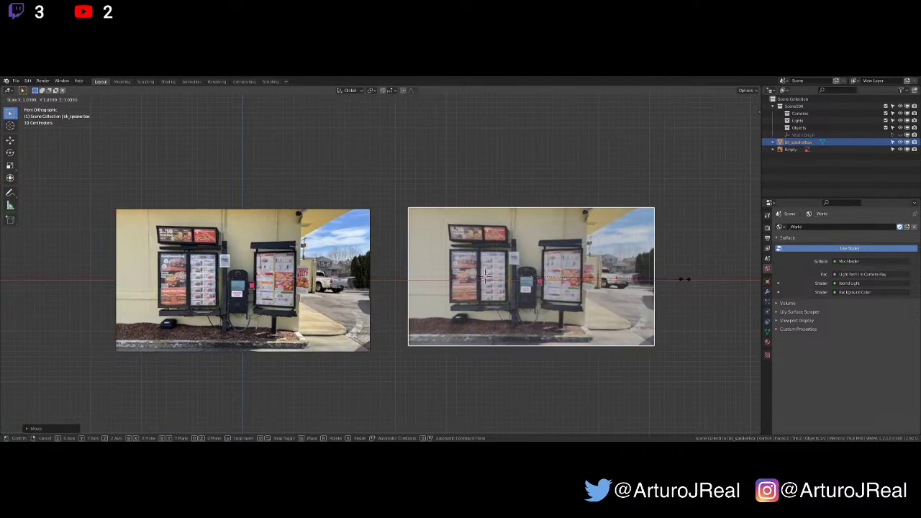
click(696, 281)
key(KP_1)
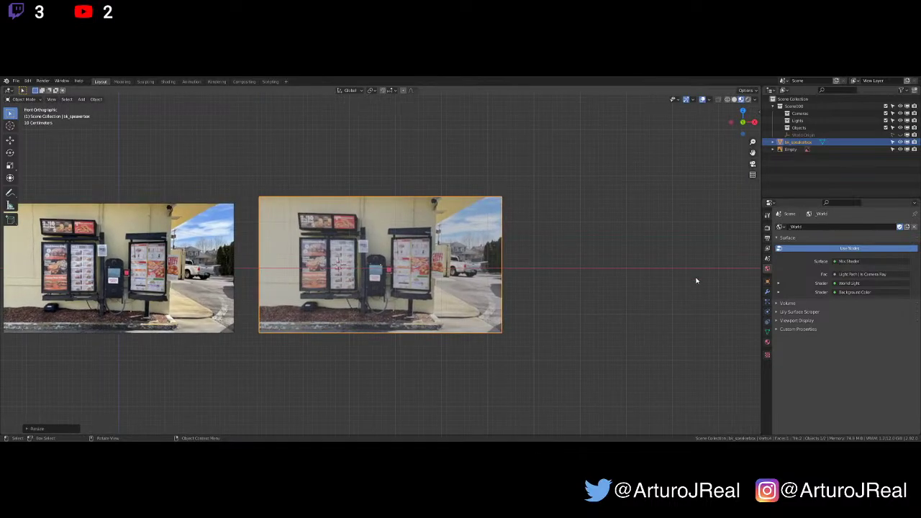
Examine the menu boards and speaker box on the image plane up close, as a whole, and at an angle beside the reference photo
key(KP_Decimal)
shift+middle_drag(498, 303, 503, 297)
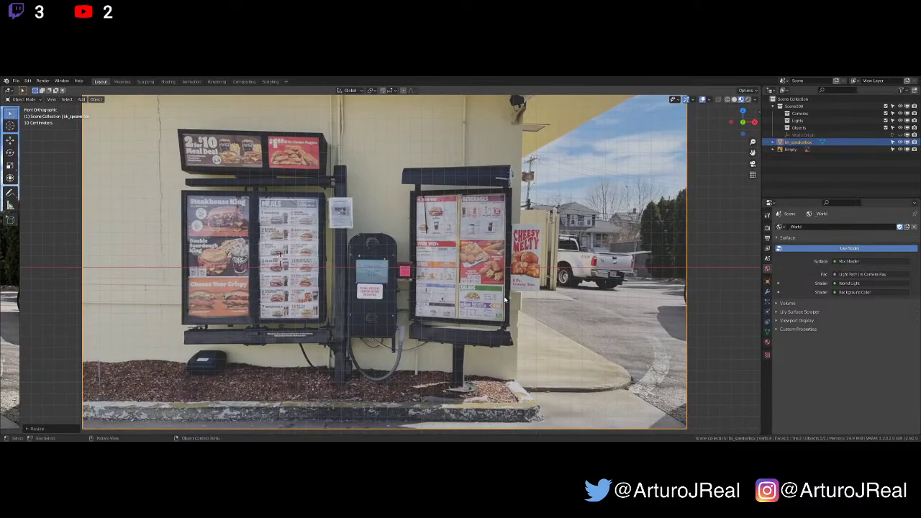
scroll(491, 308, up, 1)
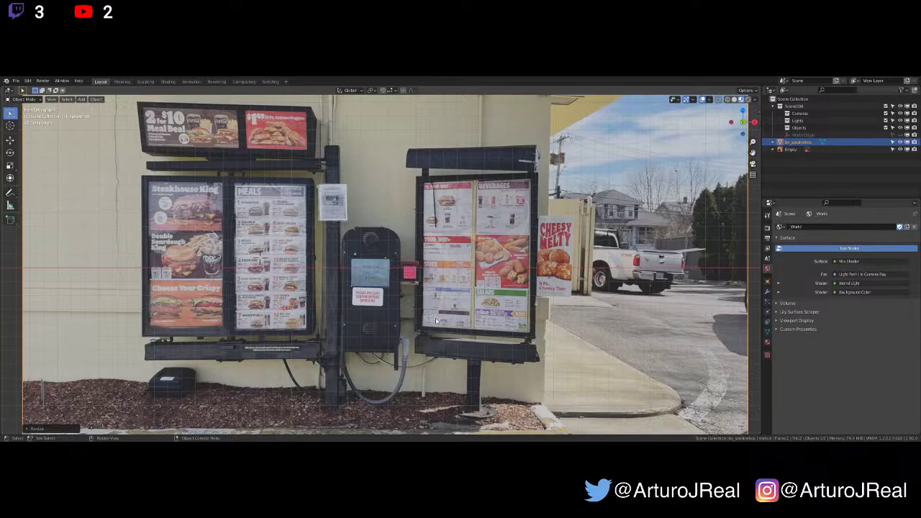
scroll(435, 317, down, 3)
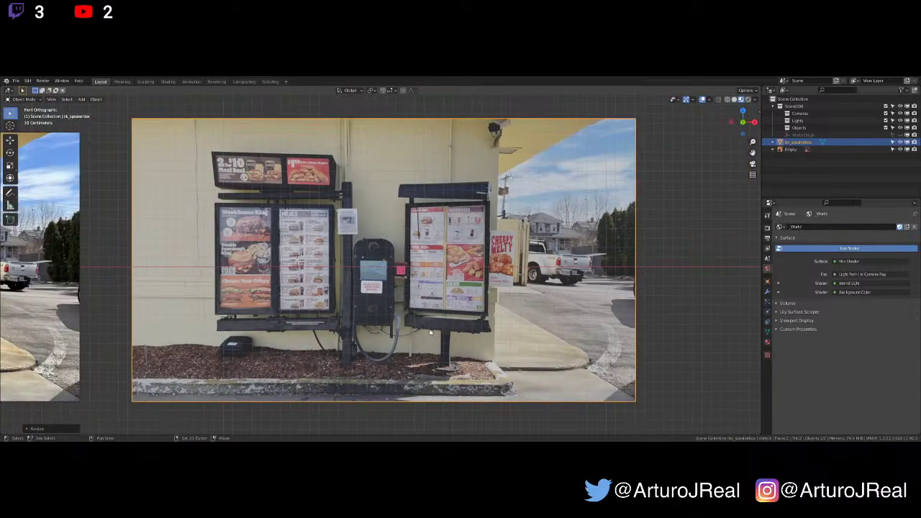
scroll(429, 336, up, 3)
scroll(435, 333, up, 1)
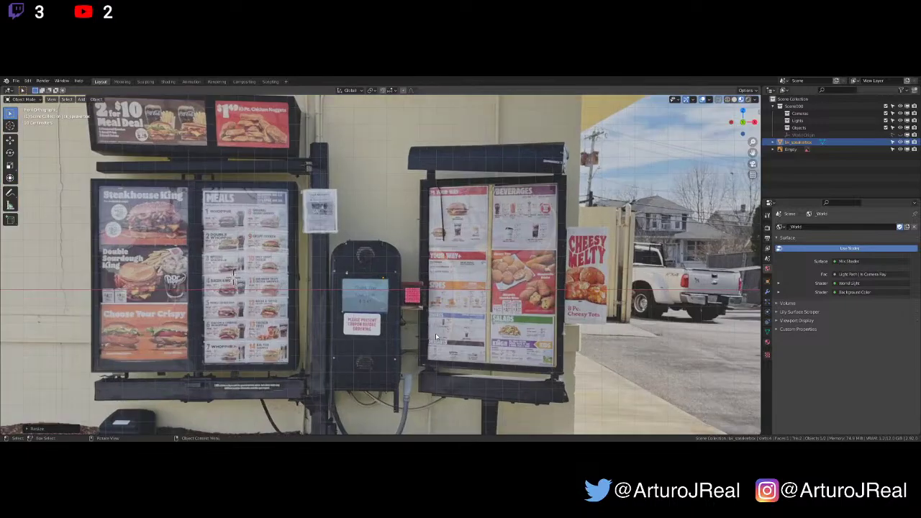
scroll(435, 333, down, 4)
middle_drag(437, 317, 481, 310)
scroll(435, 318, down, 4)
scroll(485, 317, up, 1)
scroll(485, 317, down, 4)
key(KP_1)
scroll(482, 312, up, 10)
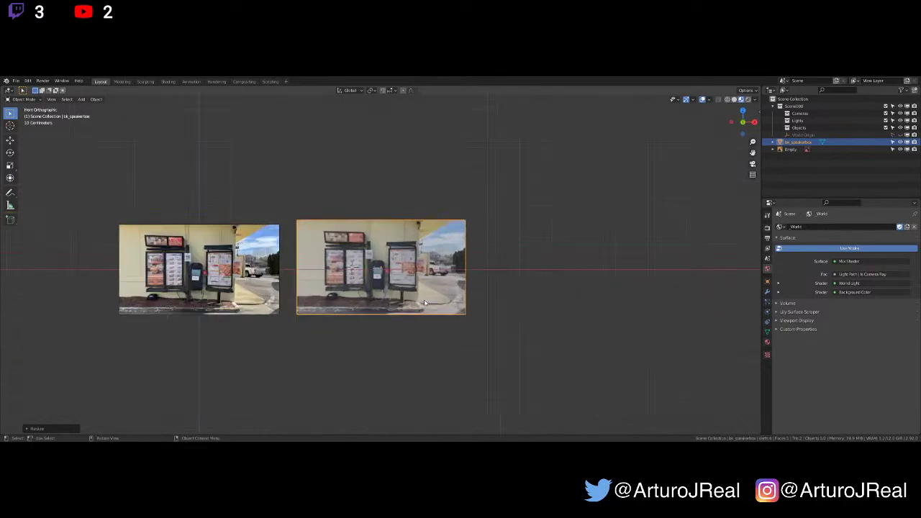
scroll(476, 308, up, 3)
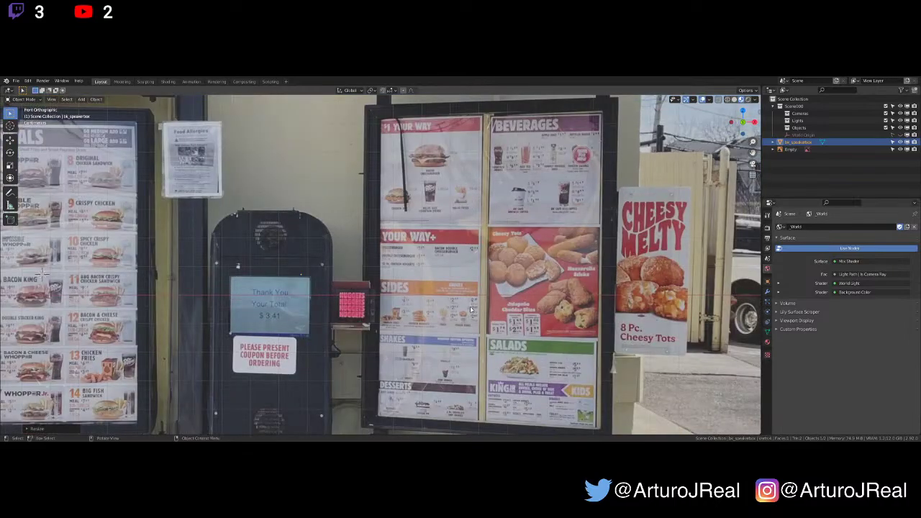
scroll(470, 310, down, 2)
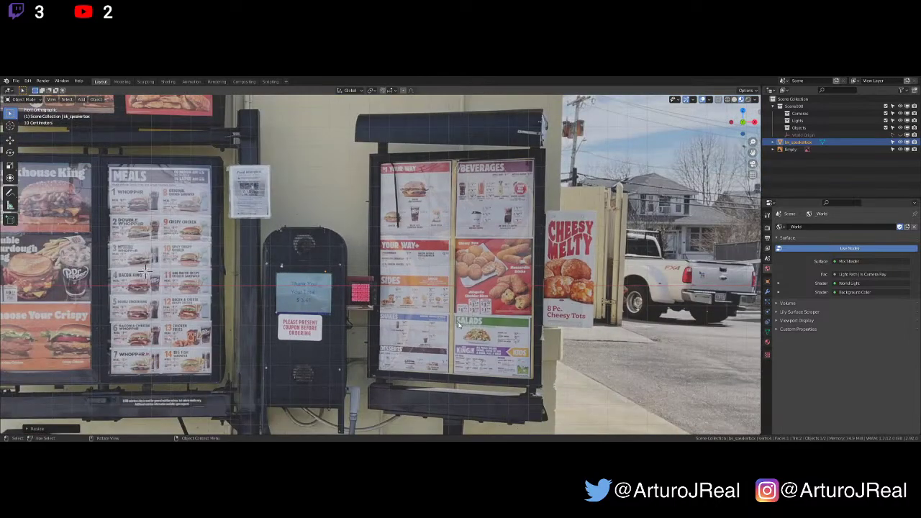
scroll(458, 325, down, 3)
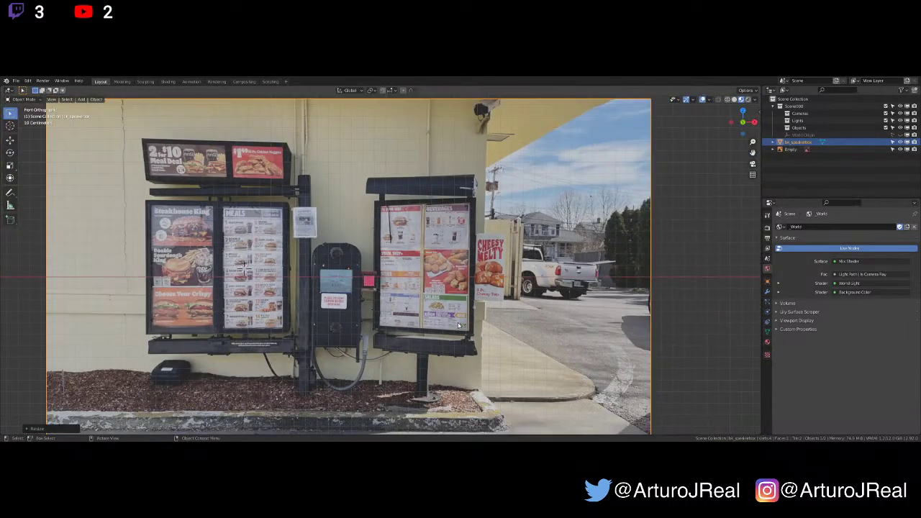
scroll(458, 325, down, 2)
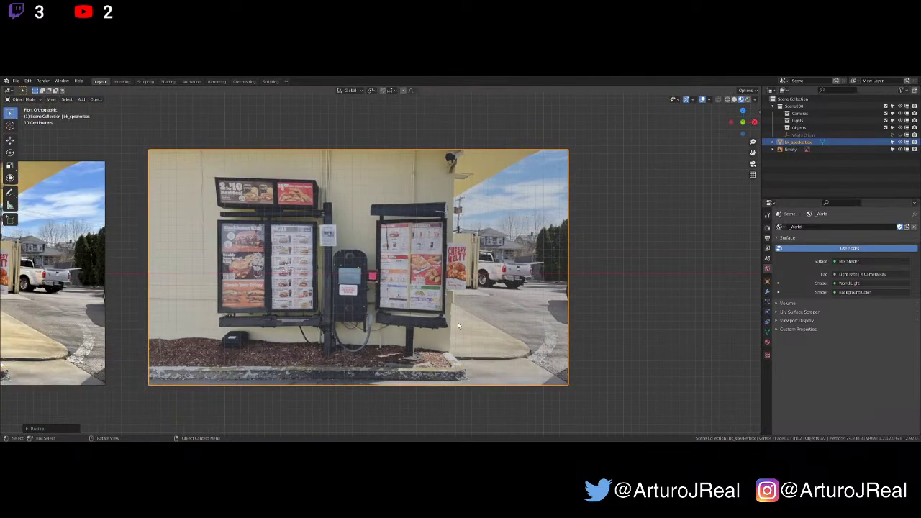
middle_drag(458, 323, 431, 323)
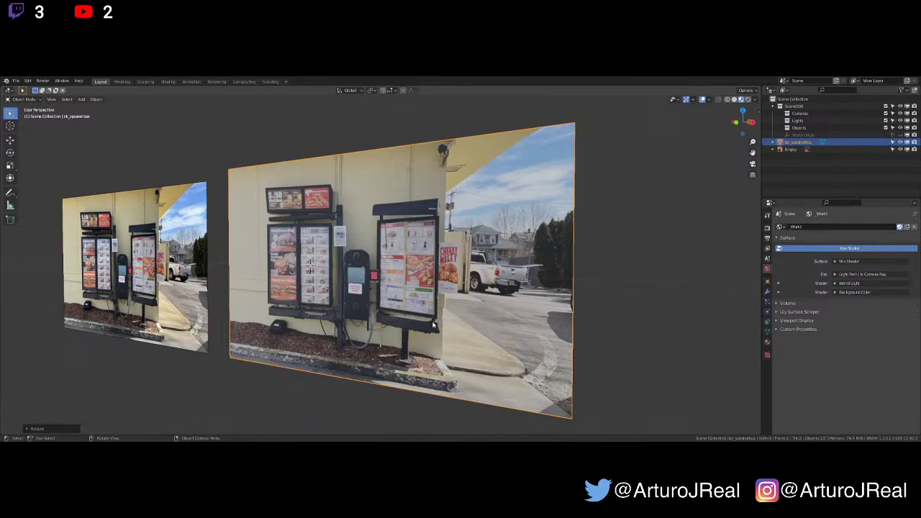
scroll(408, 307, down, 3)
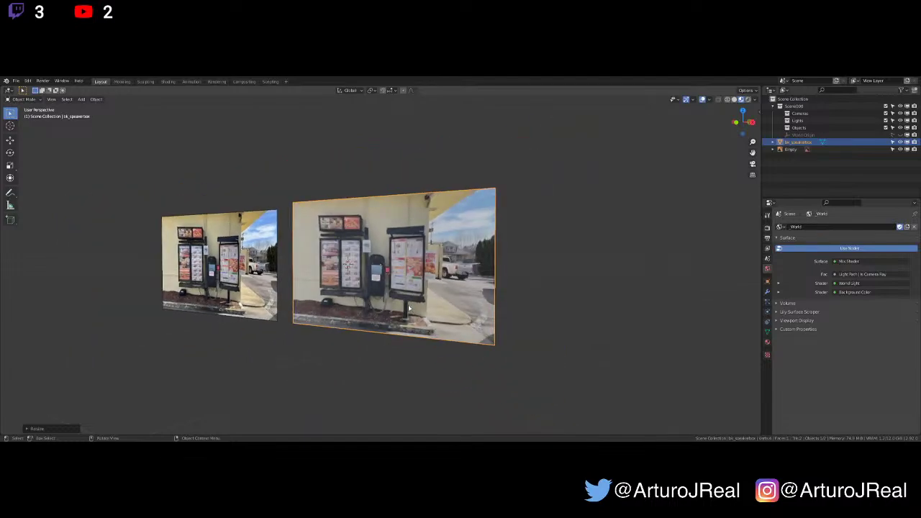
key(KP_1)
scroll(461, 303, up, 7)
shift+middle_drag(608, 300, 493, 297)
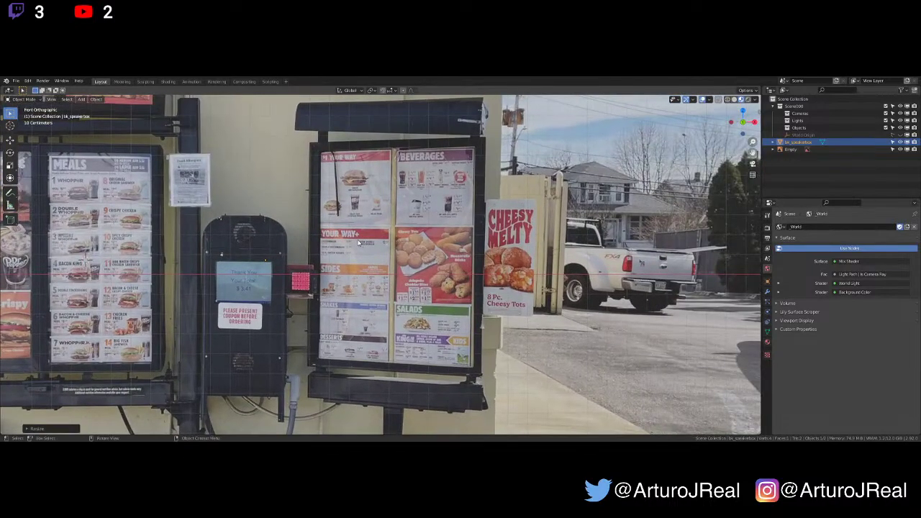
scroll(350, 243, down, 3)
scroll(354, 249, down, 2)
shift+middle_drag(359, 257, 374, 265)
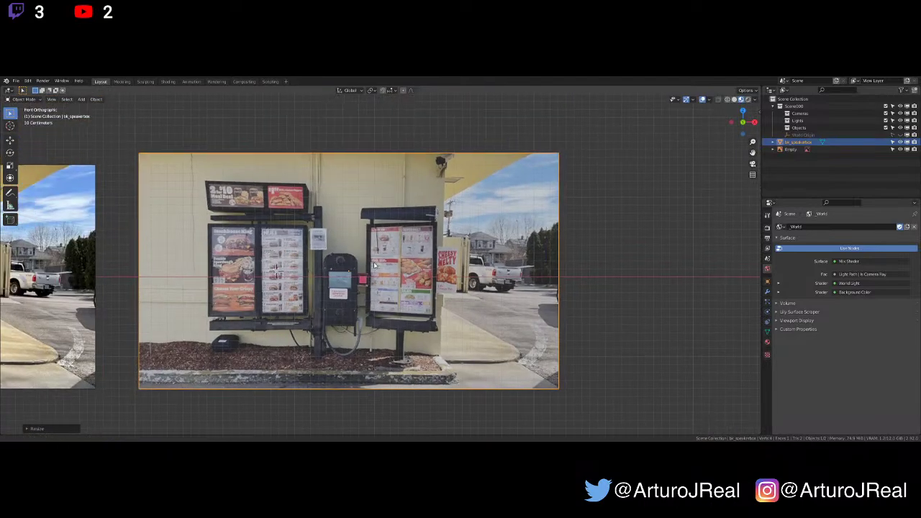
scroll(374, 266, up, 1)
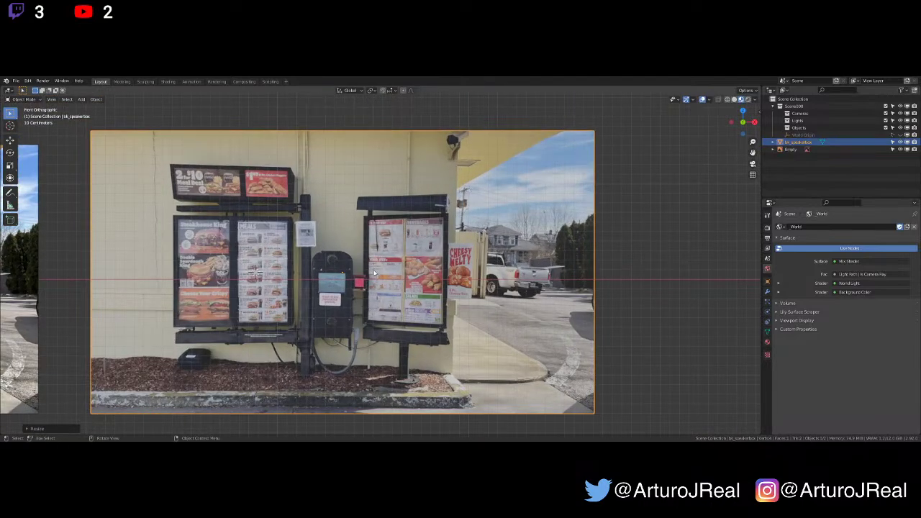
Enter Edit Mode on the image plane and switch to face selection
key(Tab)
middle_drag(374, 272, 399, 267)
key(KP_1)
scroll(398, 271, up, 4)
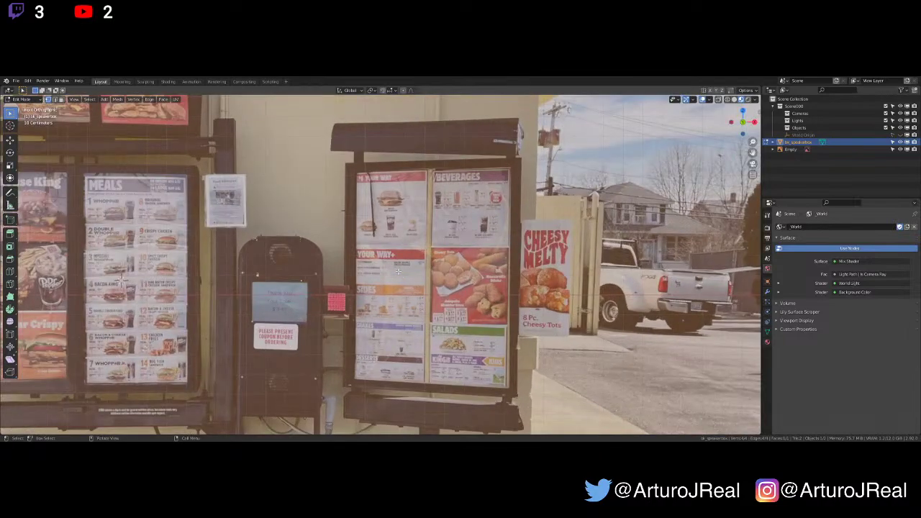
scroll(398, 272, down, 3)
click(61, 100)
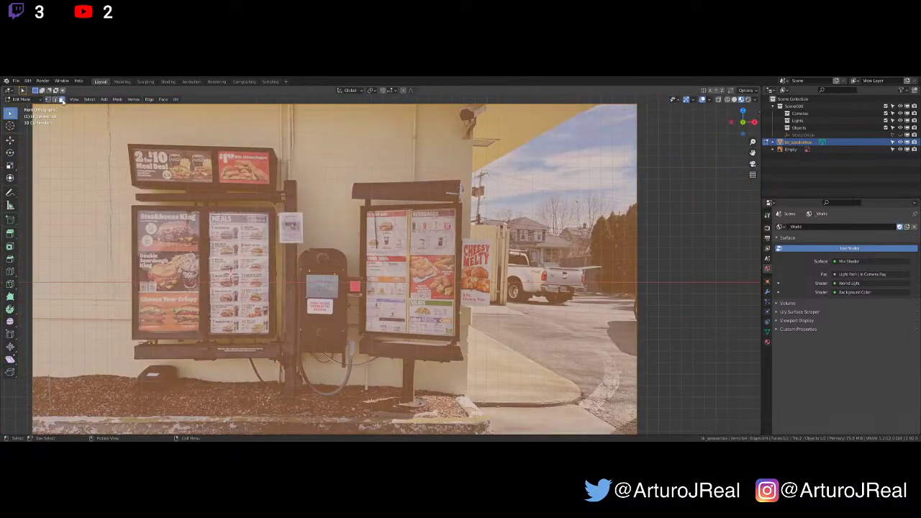
With the Knife tool, trace the single-post menu board around its canopy and down its outer edge to the post's top
scroll(382, 265, up, 2)
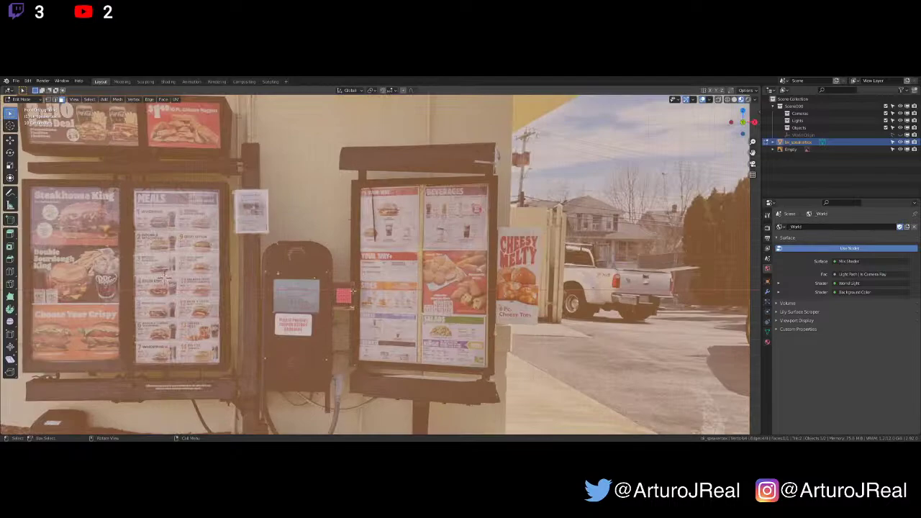
key(k)
scroll(352, 278, up, 3)
scroll(351, 275, down, 1)
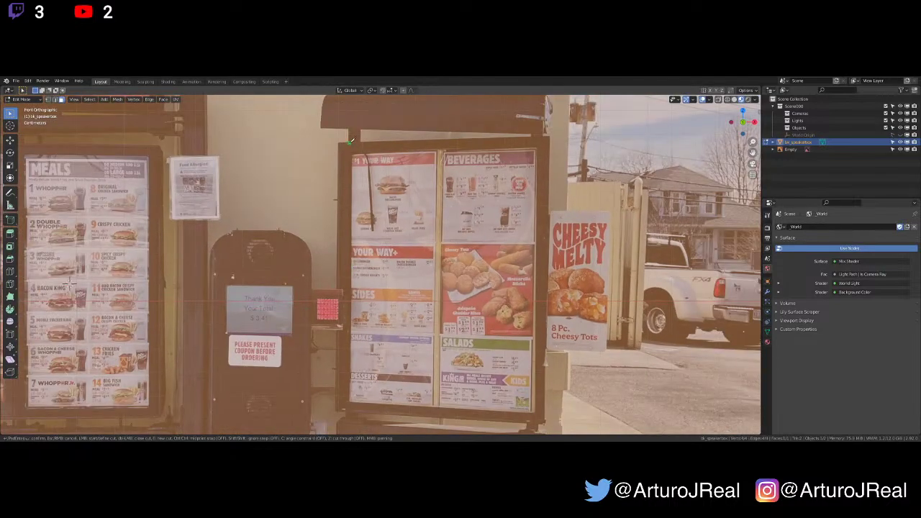
click(350, 143)
scroll(350, 125, down, 2)
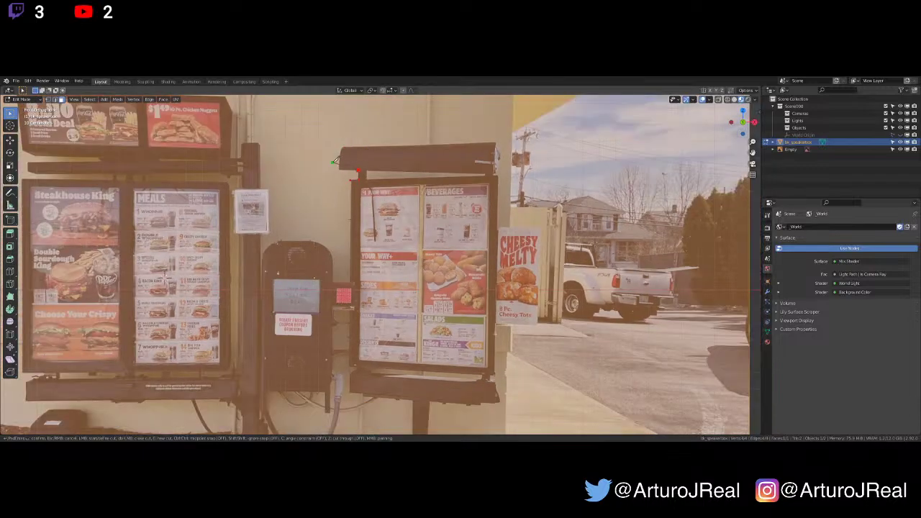
click(338, 169)
click(342, 146)
click(496, 142)
click(496, 171)
click(495, 377)
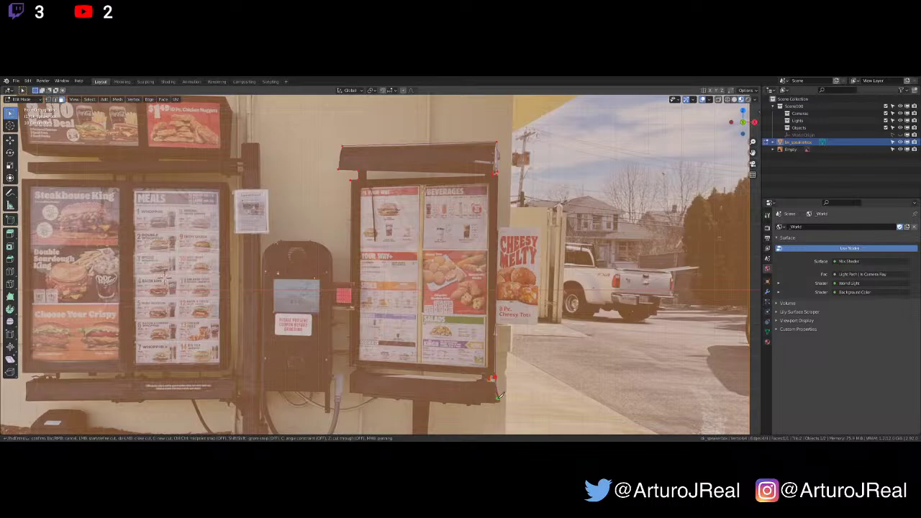
click(497, 403)
click(431, 403)
Continue the knife cut around the post and its foot, up the board's inner edge to the canopy, and apply it
shift+middle_drag(431, 403, 424, 293)
click(425, 345)
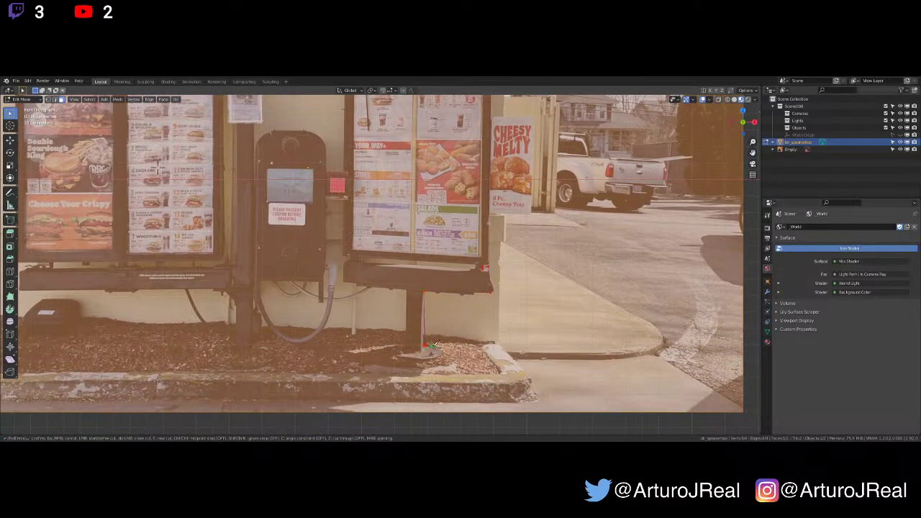
click(443, 350)
click(440, 357)
click(406, 345)
click(406, 290)
click(348, 256)
shift+middle_drag(349, 200, 365, 288)
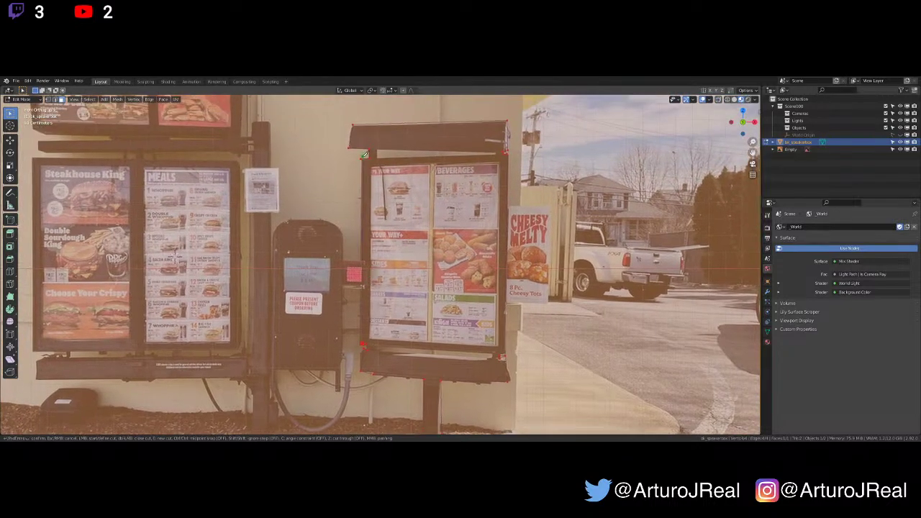
click(362, 158)
key(Return)
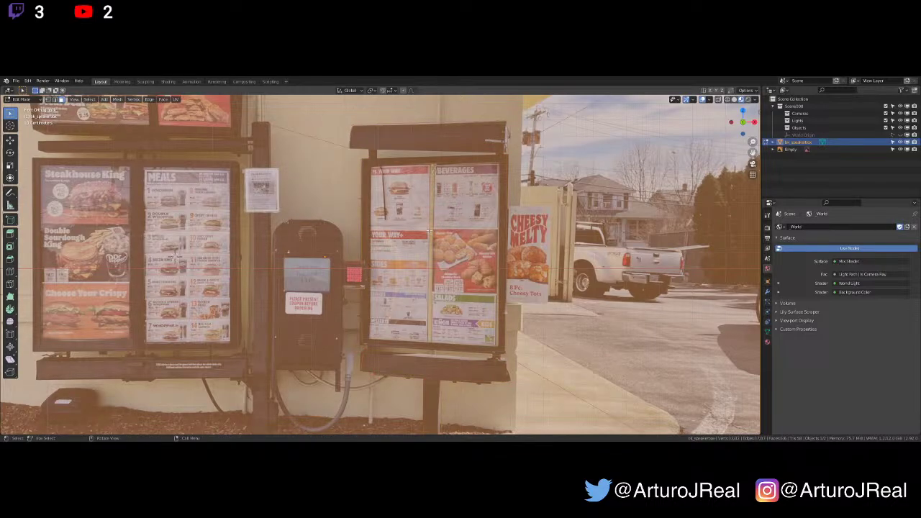
Select the cut-out faces of the menu board with canopy and of its base with post, and extrude them outward from the image plane
scroll(429, 230, down, 2)
click(429, 230)
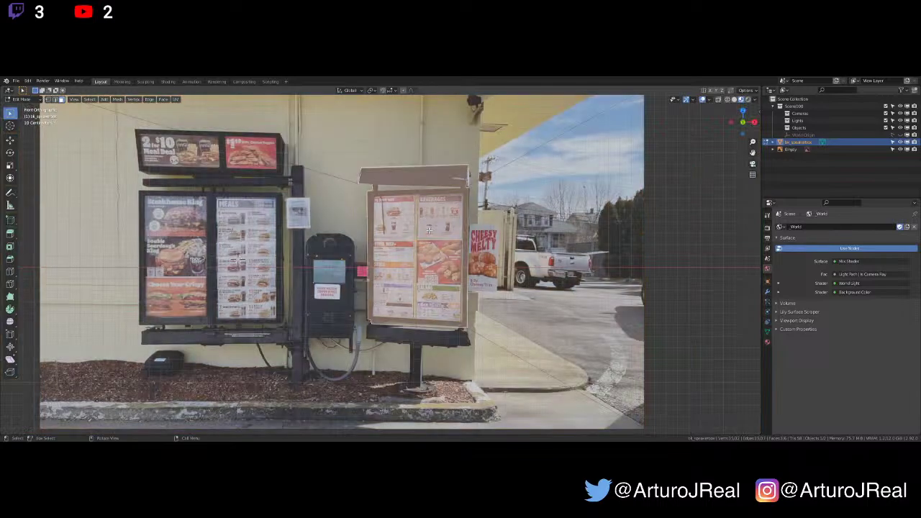
scroll(429, 252, up, 3)
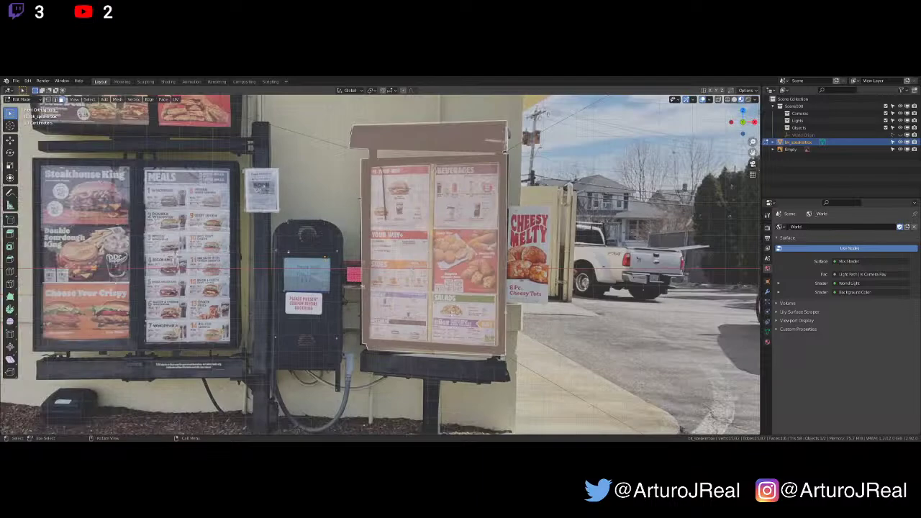
shift+click(427, 360)
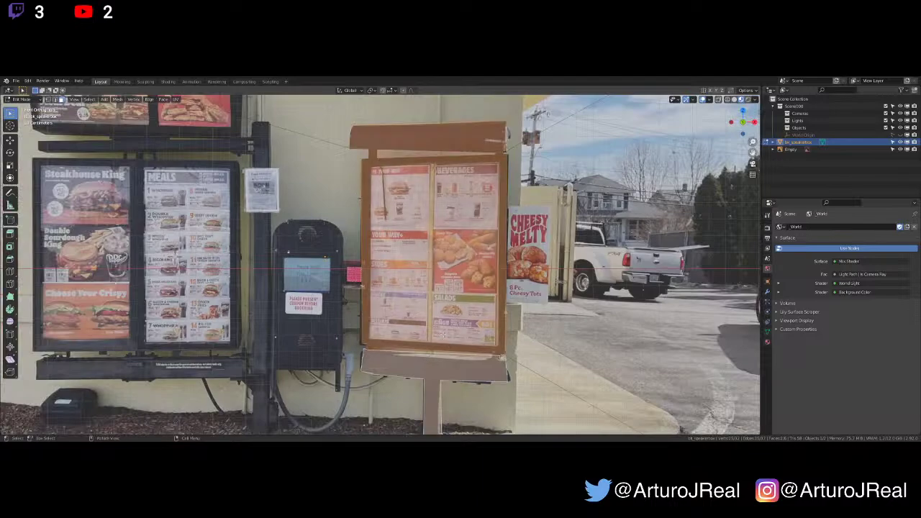
scroll(443, 334, down, 4)
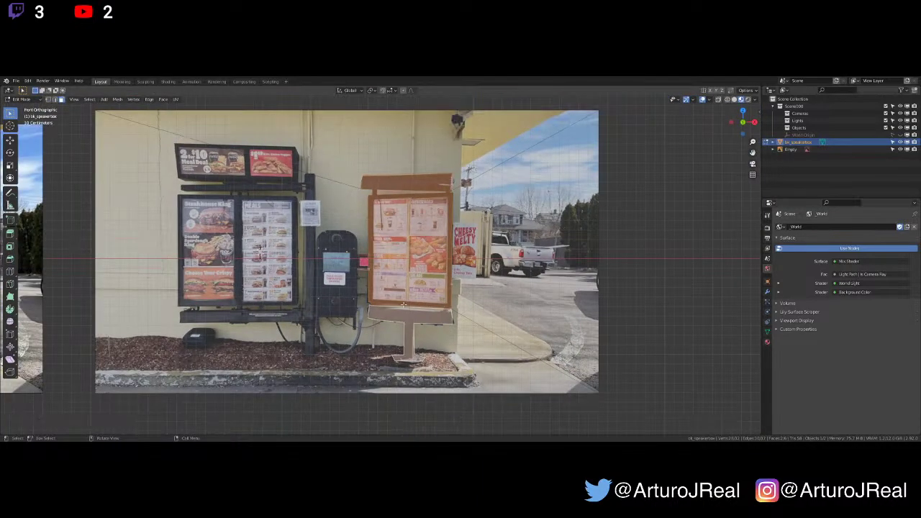
scroll(404, 304, down, 2)
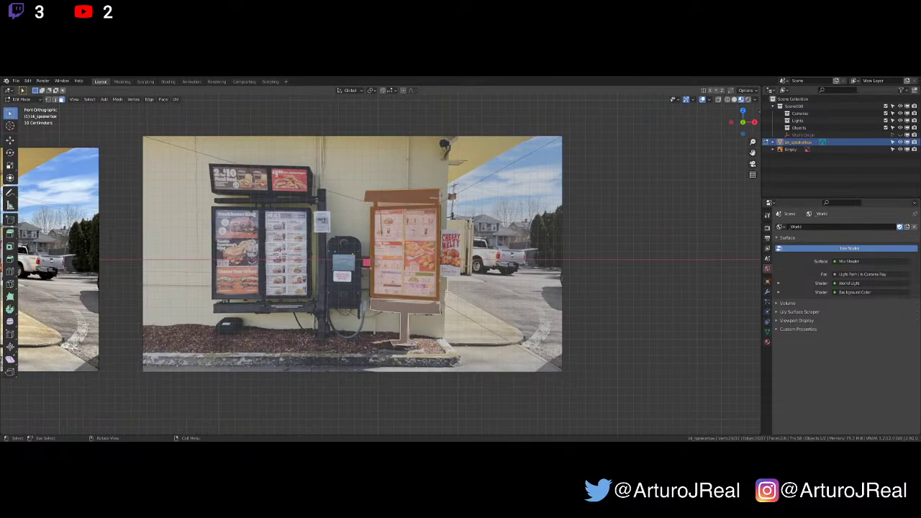
middle_drag(447, 292, 422, 287)
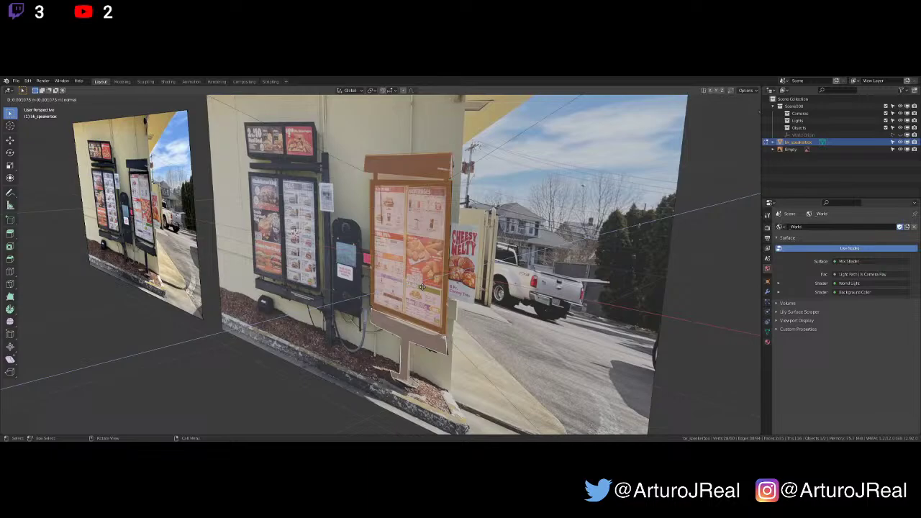
click(403, 292)
Inspect the extruded menu board from the front and at an angle against the rest of the image plane
middle_drag(403, 292, 450, 279)
scroll(451, 279, down, 4)
key(KP_1)
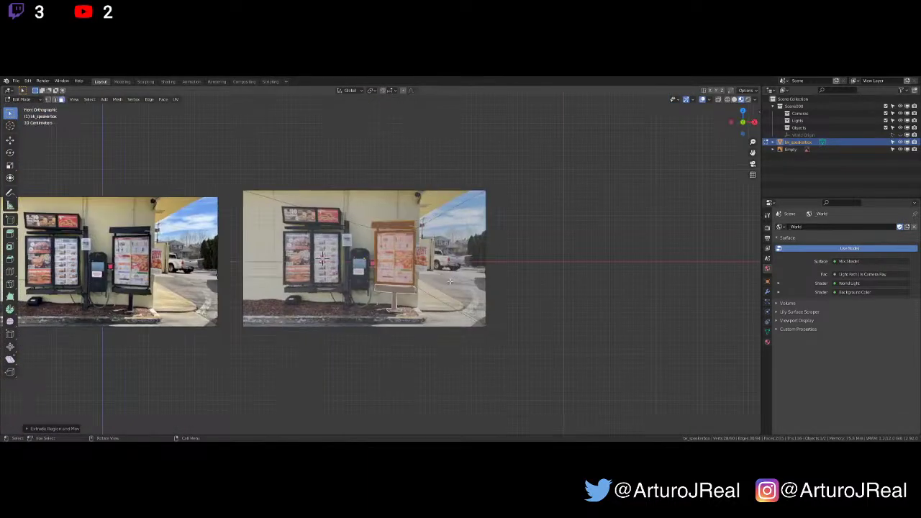
scroll(450, 281, up, 7)
middle_drag(451, 281, 529, 265)
scroll(568, 246, down, 1)
click(548, 251)
scroll(494, 261, down, 2)
scroll(510, 255, up, 3)
scroll(529, 265, down, 2)
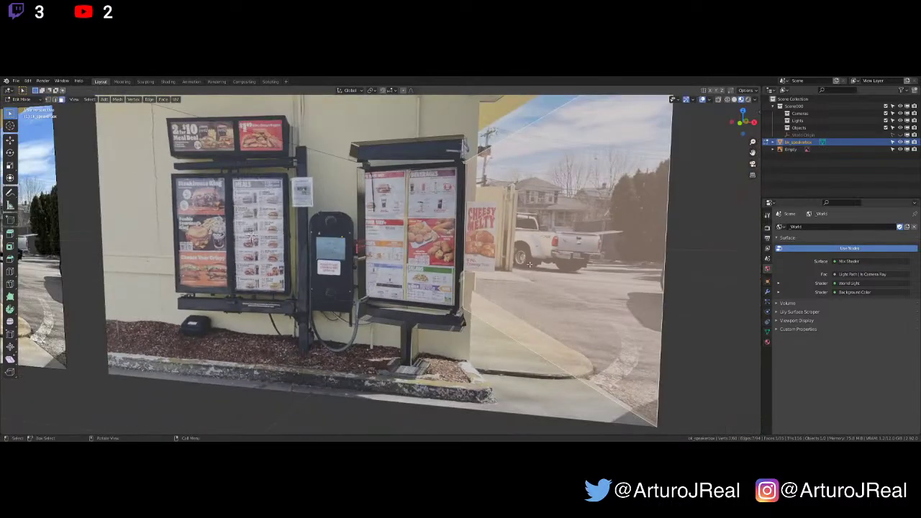
Turn off Show Backface in the image plane's material settings and check the extruded menu board from several angles
click(767, 342)
click(788, 286)
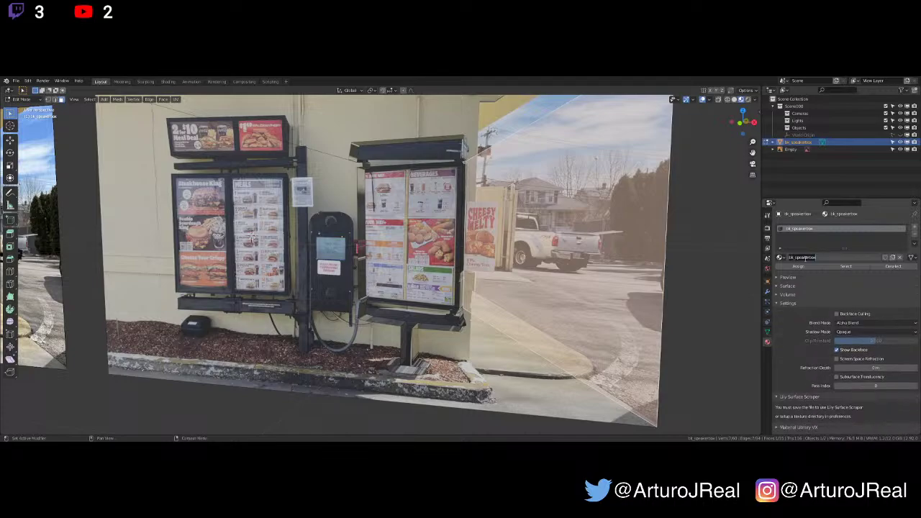
click(838, 316)
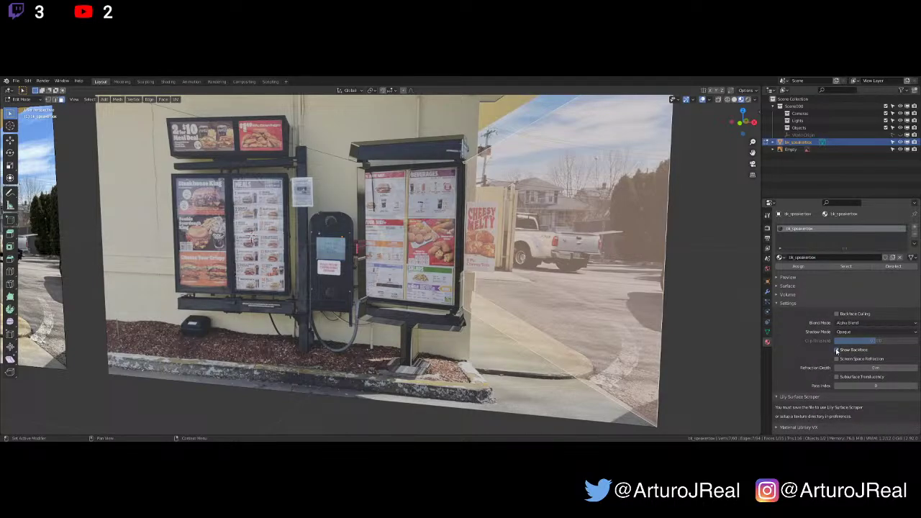
click(836, 350)
middle_drag(560, 294, 575, 284)
scroll(432, 196, up, 1)
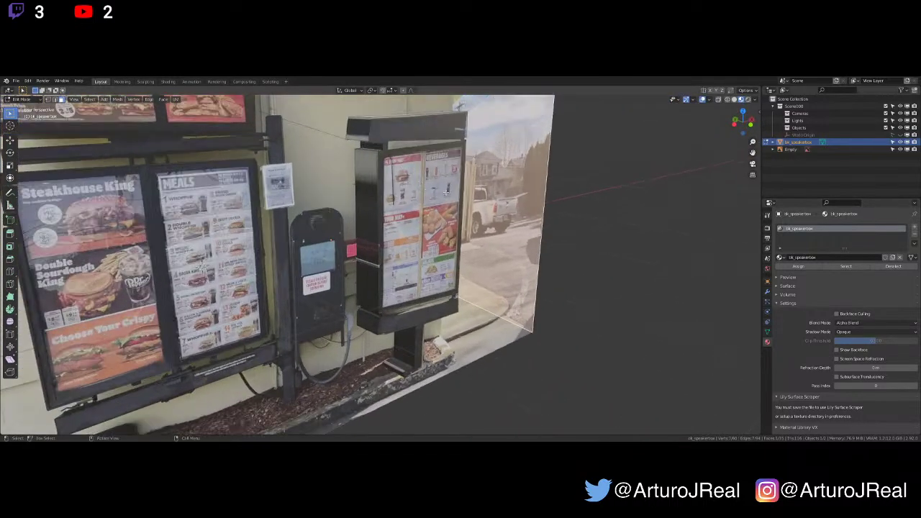
scroll(446, 193, down, 3)
middle_drag(446, 193, 412, 227)
middle_drag(420, 320, 437, 297)
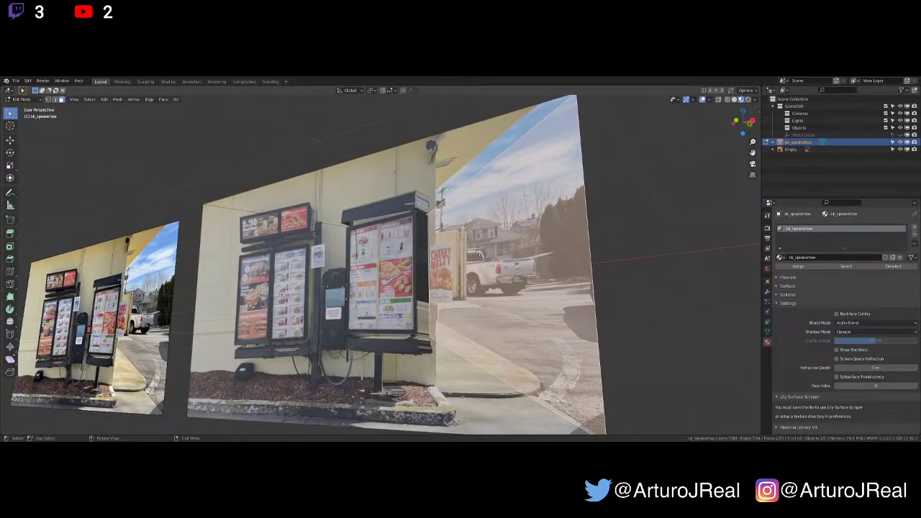
Leave edit mode and check the extruded menu board on the image plane from the front and at an angle
click(623, 211)
key(Tab)
middle_drag(497, 248, 454, 298)
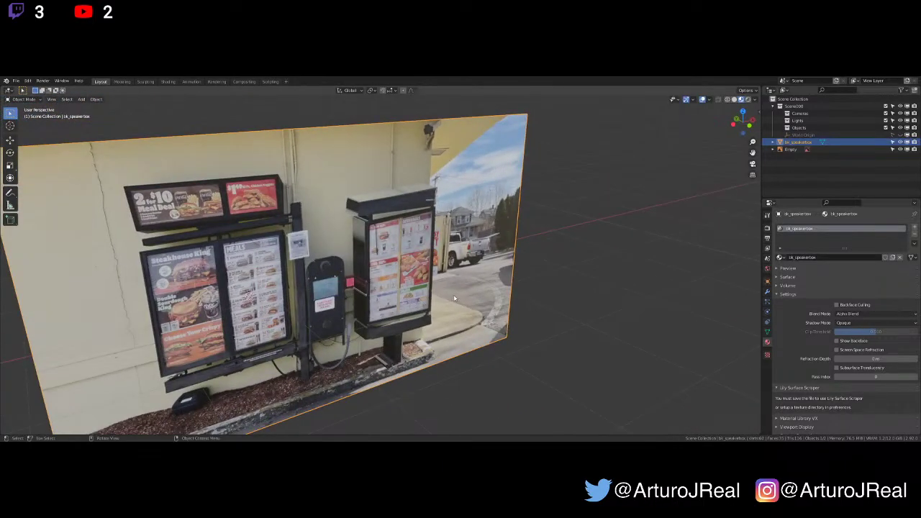
key(KP_1)
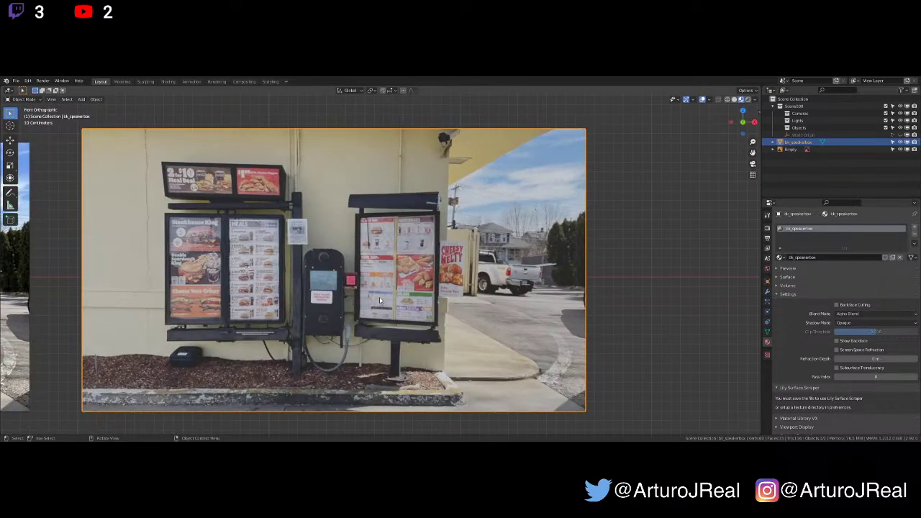
scroll(379, 297, up, 4)
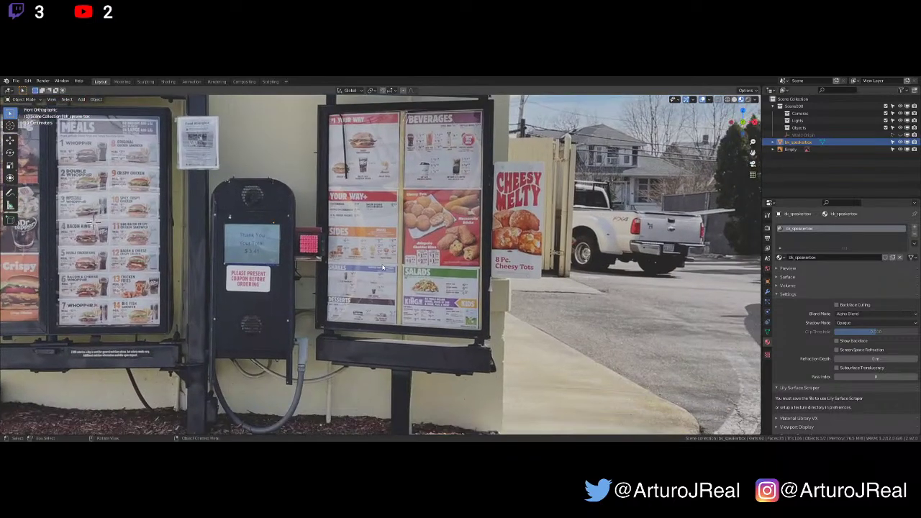
scroll(383, 268, down, 2)
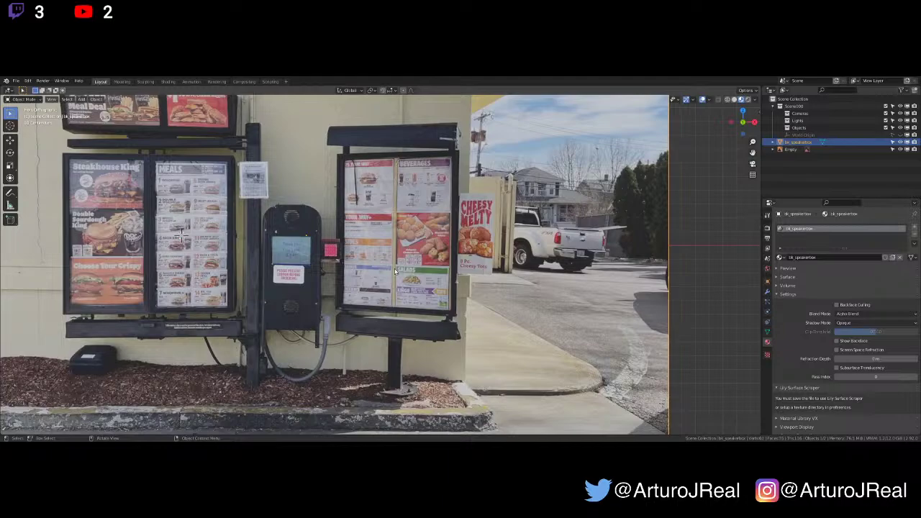
middle_drag(394, 270, 415, 292)
scroll(396, 272, down, 7)
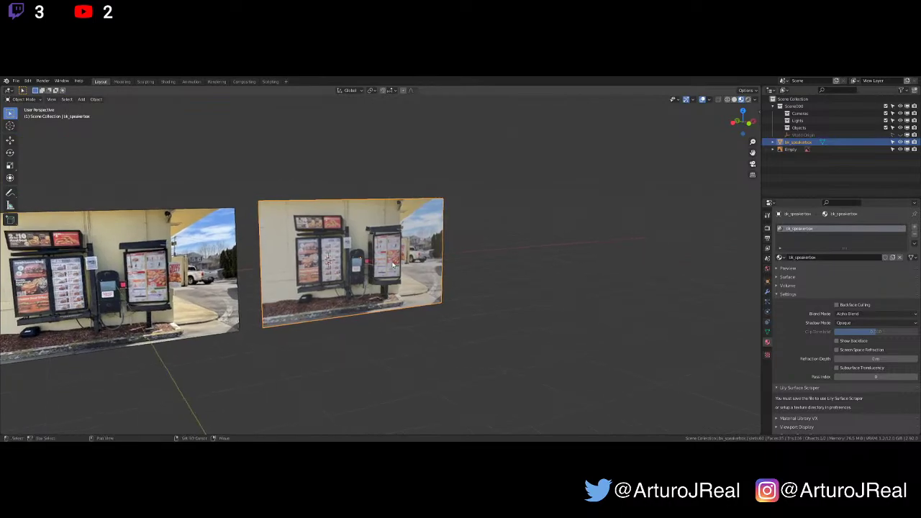
Add a Point light, move it along Y in front of the extruded image plane, and switch to Rendered shading
key(shift+a)
mouse_move(393, 264)
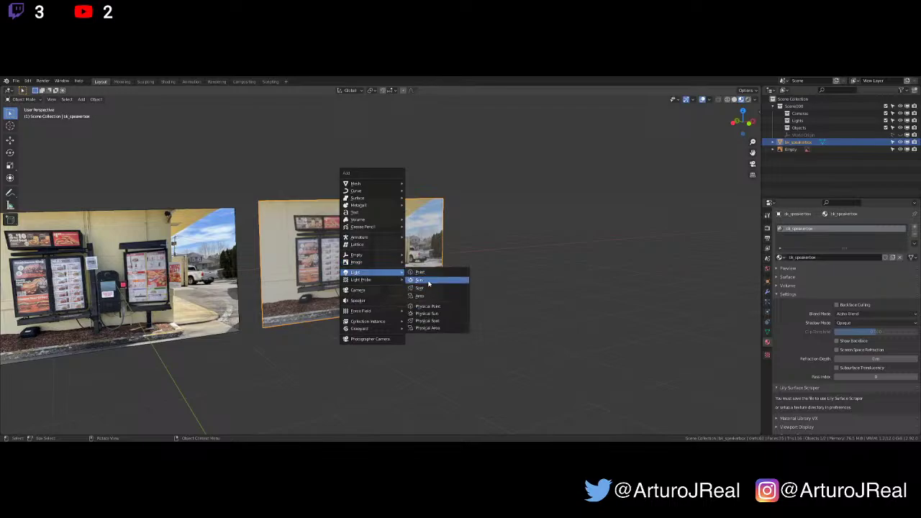
click(429, 273)
middle_drag(427, 274, 405, 337)
key(g)
key(y)
click(459, 278)
click(748, 100)
scroll(423, 276, up, 5)
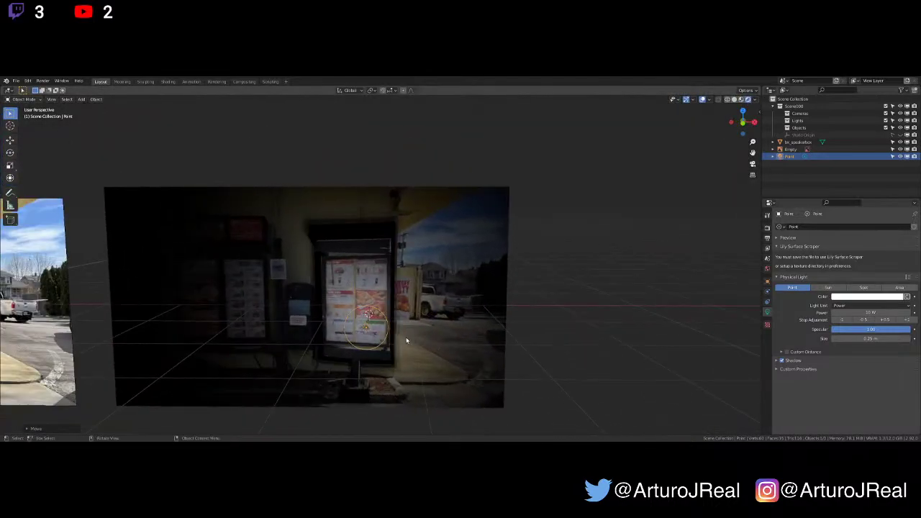
Raise the light along Z above the menu board's canopy, shift it along X, and inspect the lighting from several angles
key(g)
key(z)
click(410, 261)
key(g)
key(x)
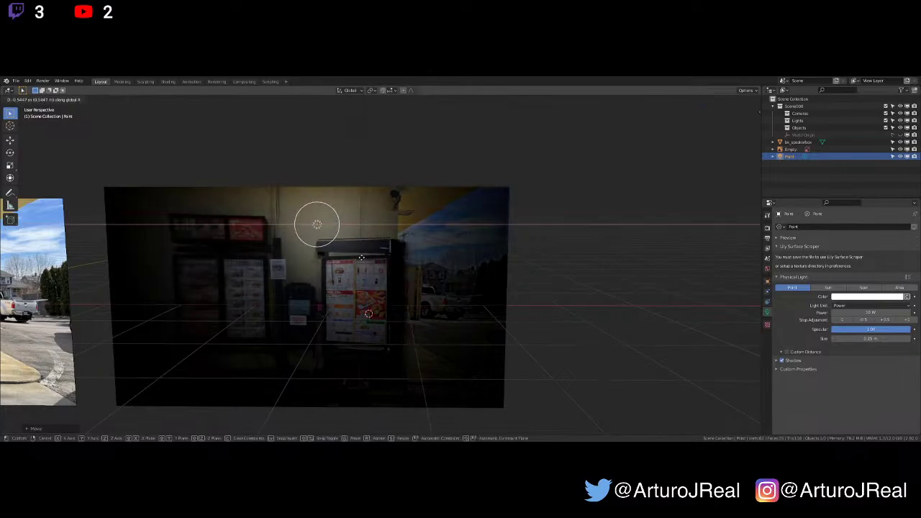
click(360, 261)
scroll(362, 263, up, 1)
middle_drag(363, 265, 415, 259)
shift+middle_drag(400, 293, 421, 260)
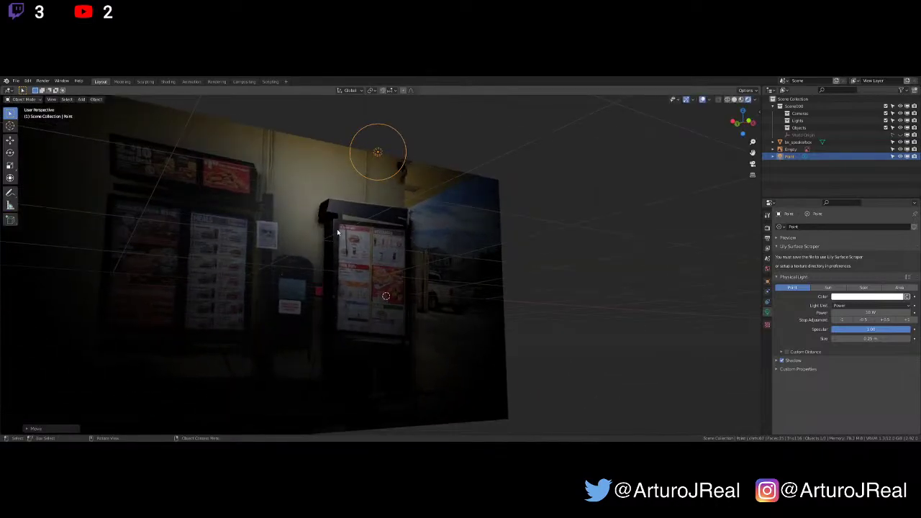
middle_drag(377, 277, 337, 300)
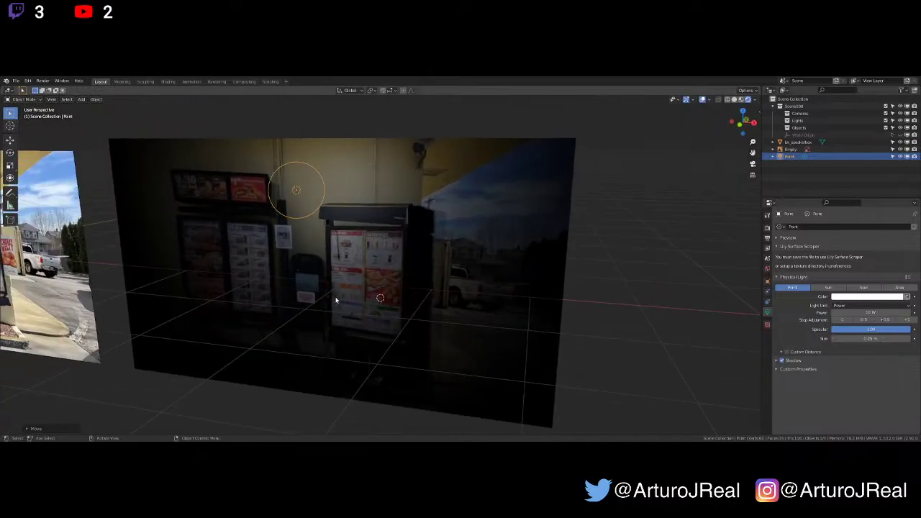
Undo the light's moves and its addition to the scene
key(ctrl+z)
key(ctrl+z)
key(ctrl+z)
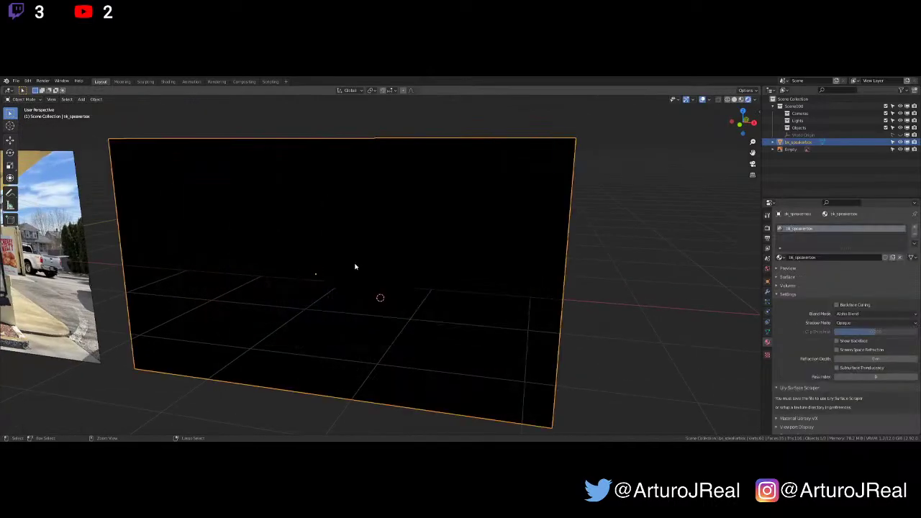
Return to Material Preview shading, undo the Show Backface change and the menu board extrusion, and leave edit mode
click(741, 100)
key(Tab)
key(ctrl+z)
key(ctrl+z)
key(ctrl+z)
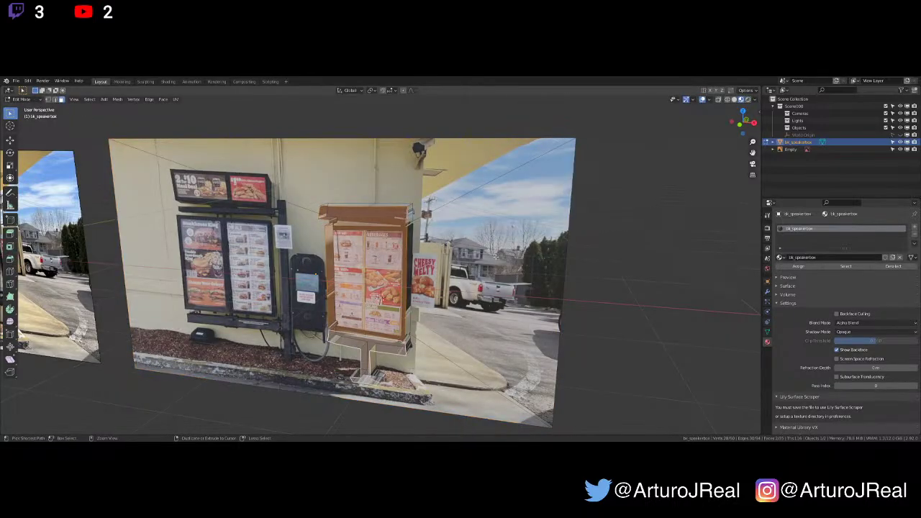
key(Tab)
mouse_move(458, 280)
middle_down()
mouse_move(539, 251)
mouse_move(474, 271)
middle_up()
scroll(472, 270, down, 3)
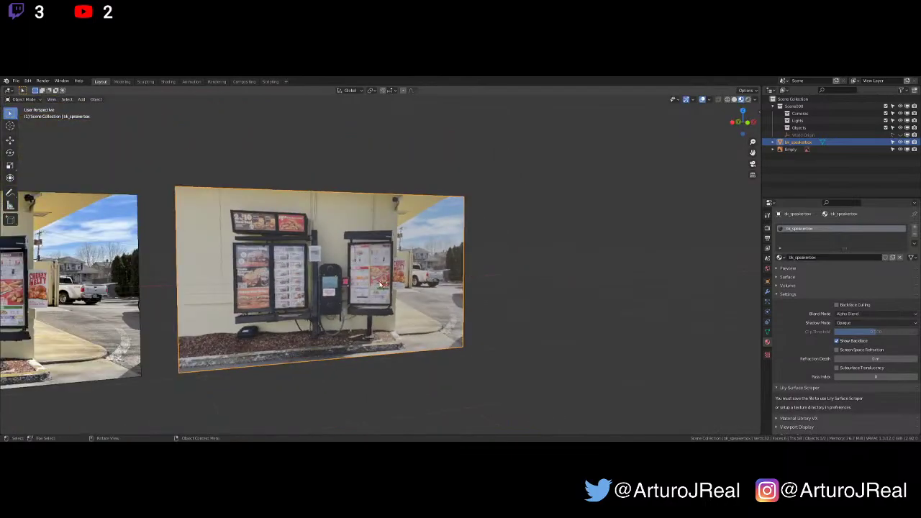
Add a Point light, move it in front of the flat image plane, raise it along Z, and switch to Rendered shading
key(shift+a)
mouse_move(380, 273)
click(415, 275)
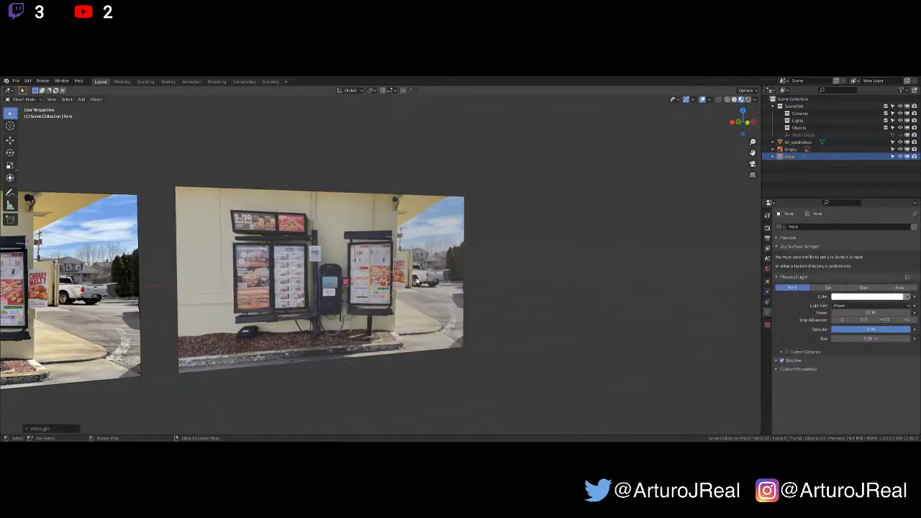
middle_drag(416, 281, 443, 292)
click(473, 266)
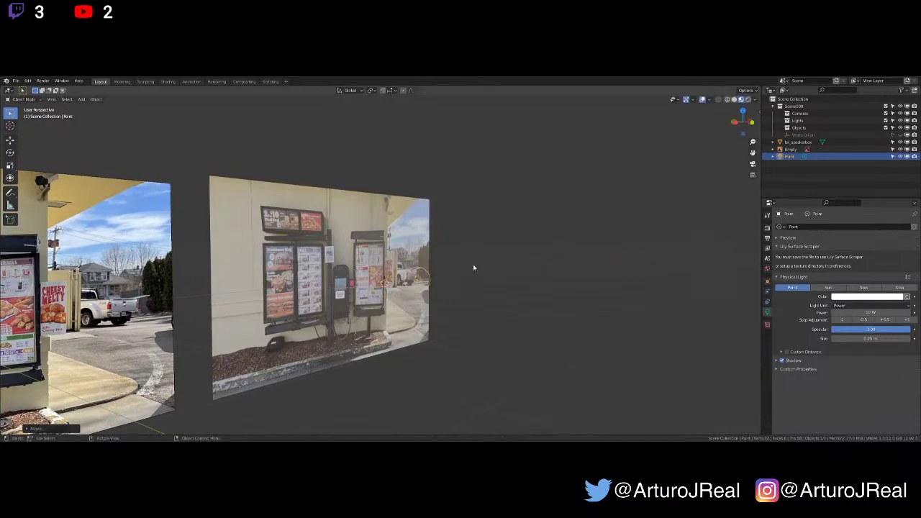
key(g)
key(z)
click(493, 236)
click(749, 101)
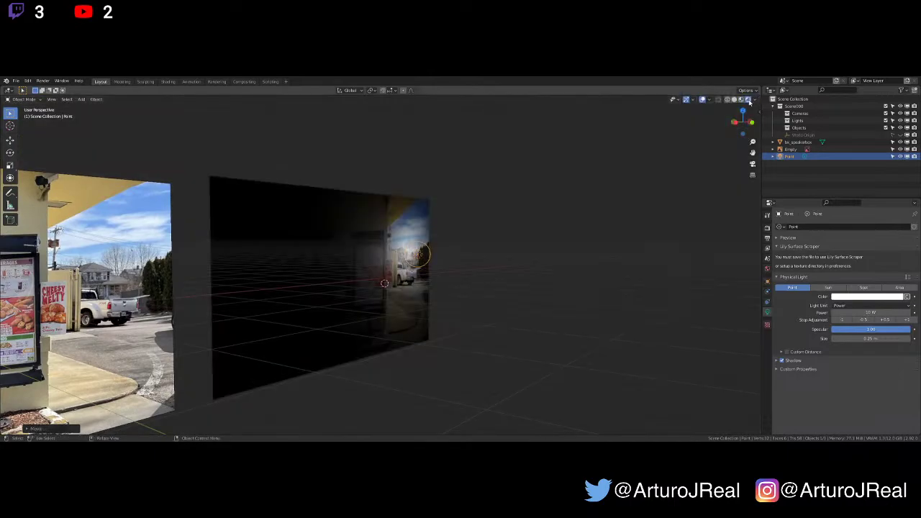
Reposition the light in front of the speaker box and menu board, and view the lit flat plane from the front
middle_drag(549, 214, 510, 230)
key(g)
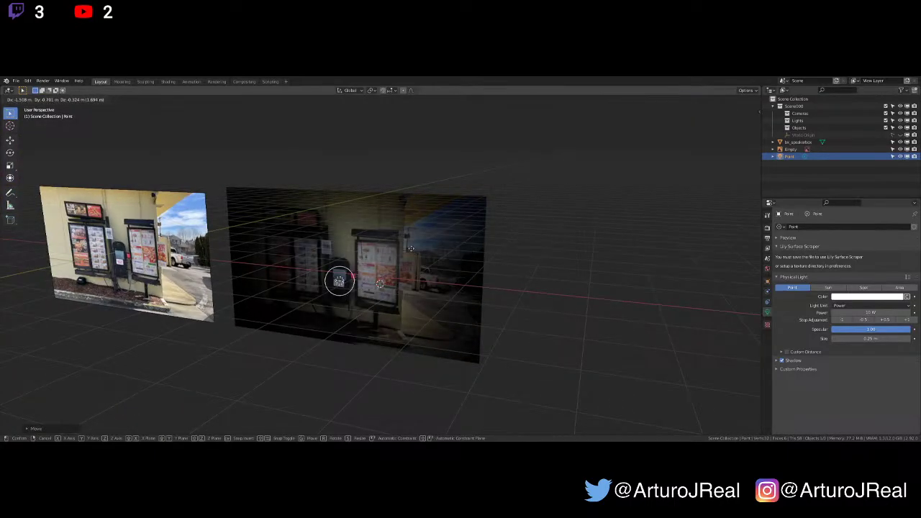
click(424, 261)
click(406, 267)
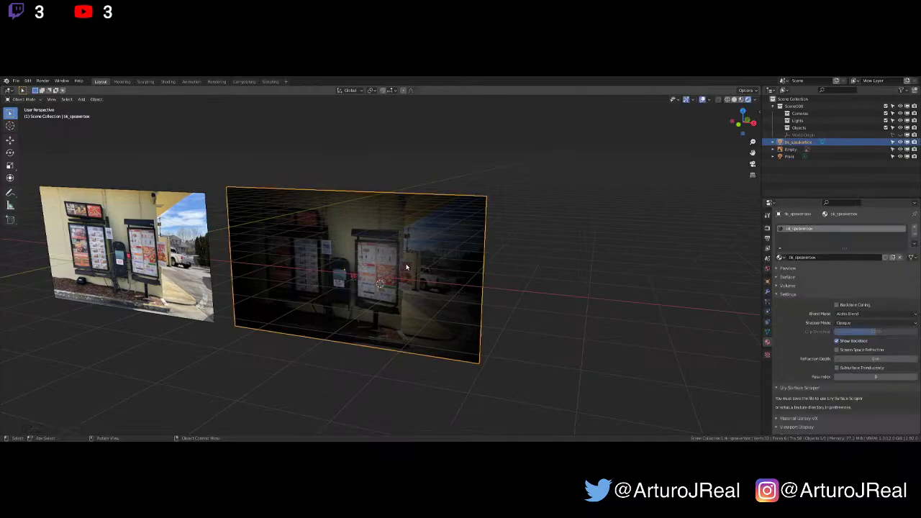
key(KP_1)
scroll(406, 267, up, 4)
scroll(406, 266, down, 1)
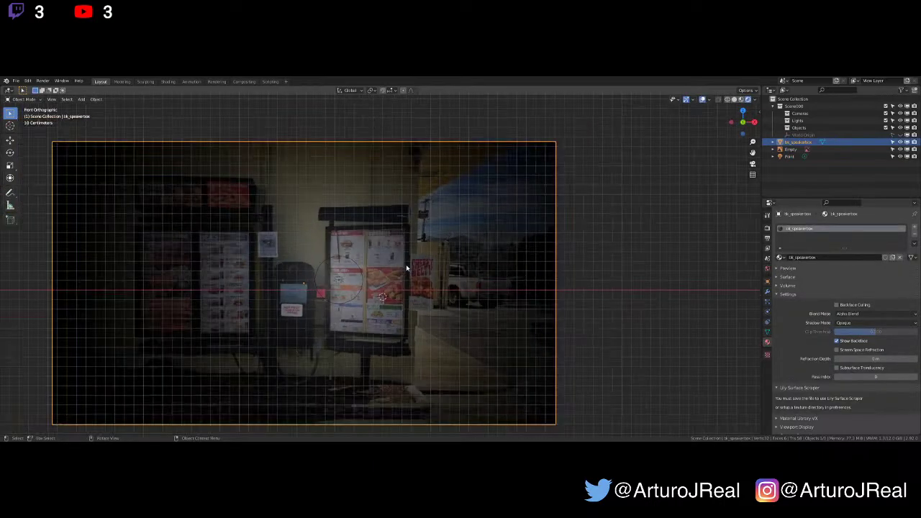
scroll(372, 274, up, 1)
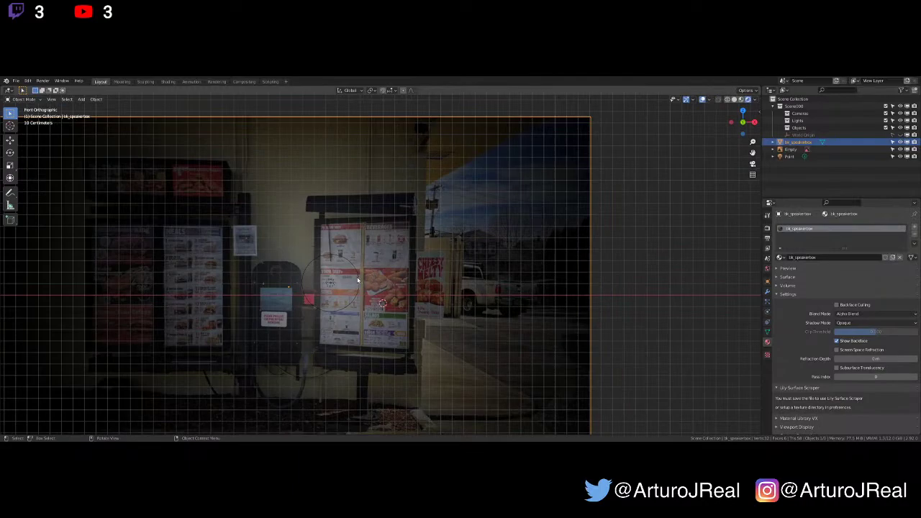
Return to Material Preview shading and delete the cut image plane together with the Point light
click(741, 99)
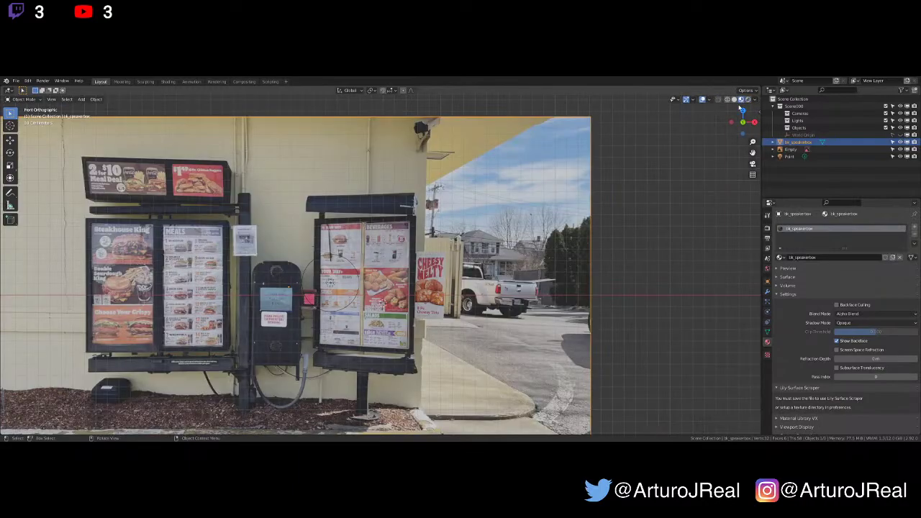
scroll(434, 239, down, 4)
drag(468, 182, 425, 196)
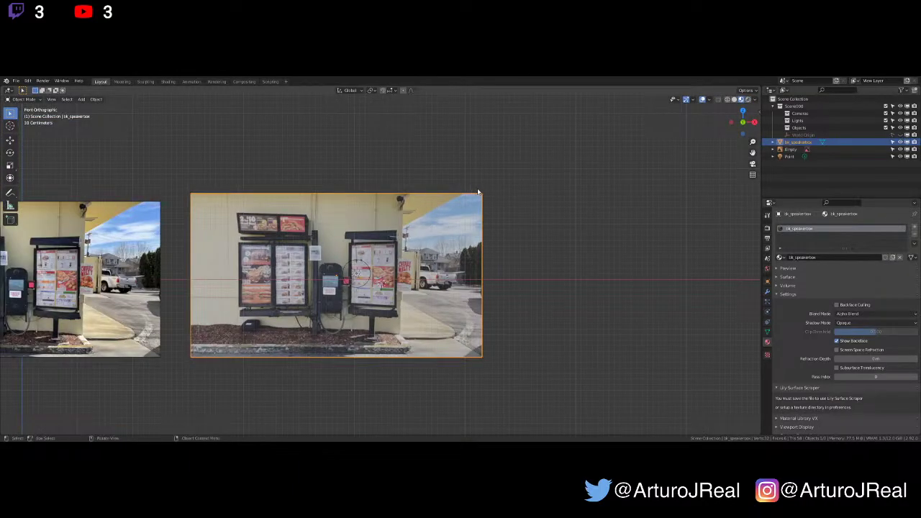
drag(590, 141, 255, 402)
key(x)
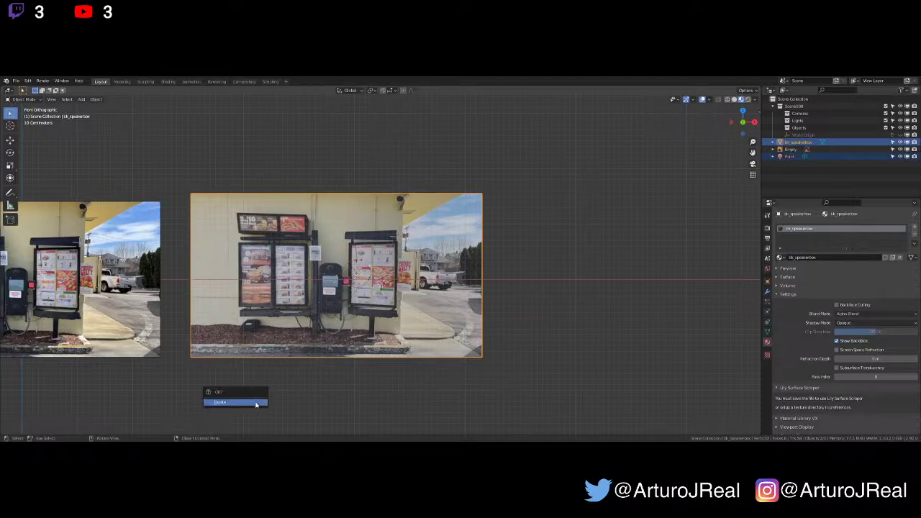
click(256, 403)
Snap the 3D cursor to the world origin
shift+middle_drag(257, 398, 391, 392)
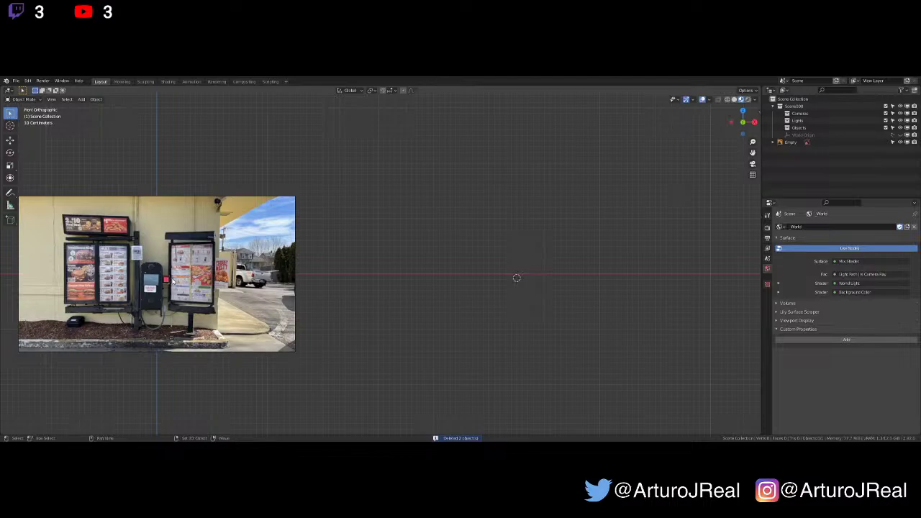
key(shift+s)
click(141, 303)
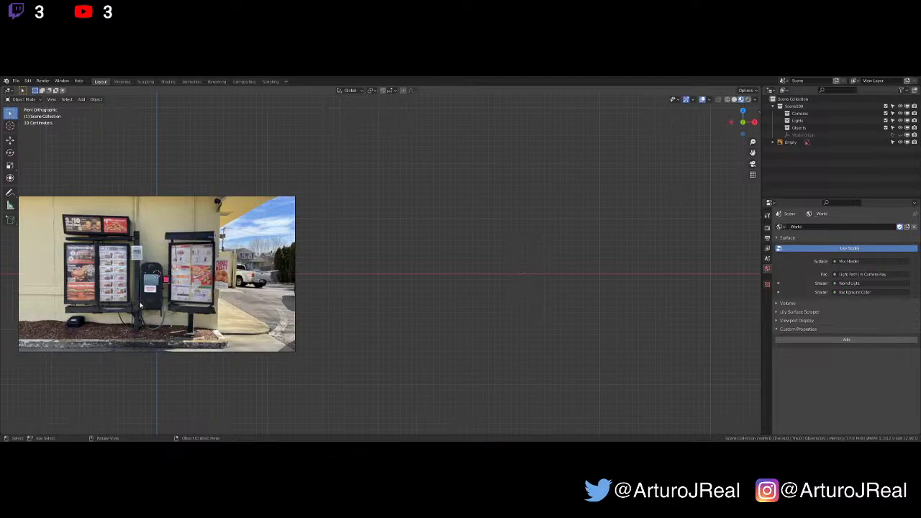
Examine the overall layout of the menu boards, speaker box and surroundings in the reference photo
shift+middle_drag(189, 297, 329, 289)
scroll(329, 288, up, 5)
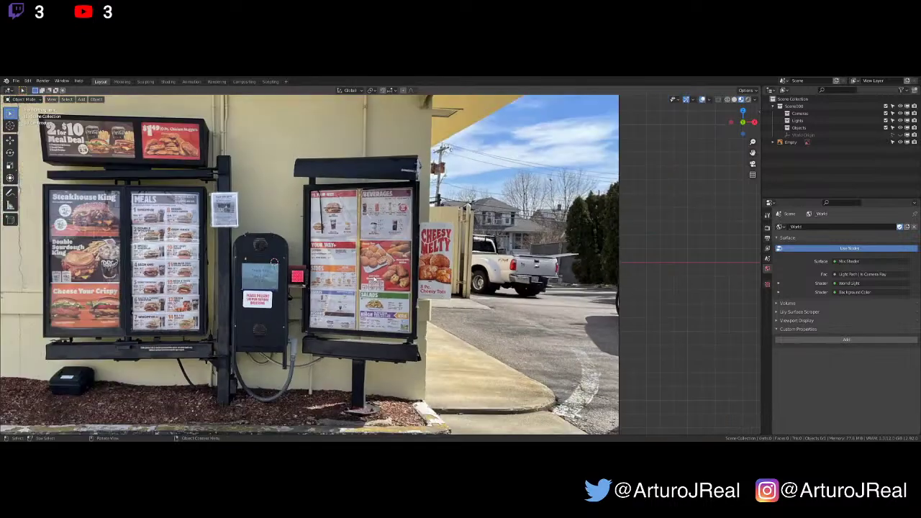
shift+middle_drag(375, 284, 428, 264)
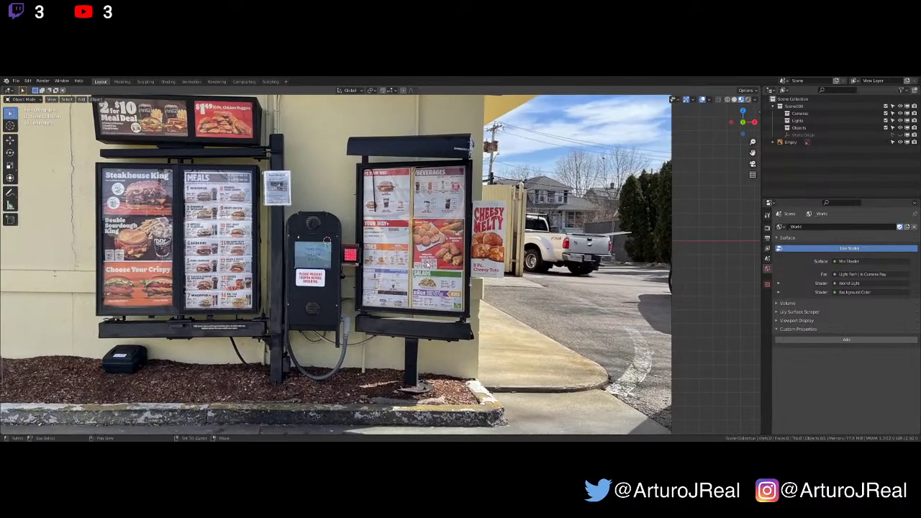
scroll(440, 289, down, 1)
shift+middle_drag(474, 311, 436, 320)
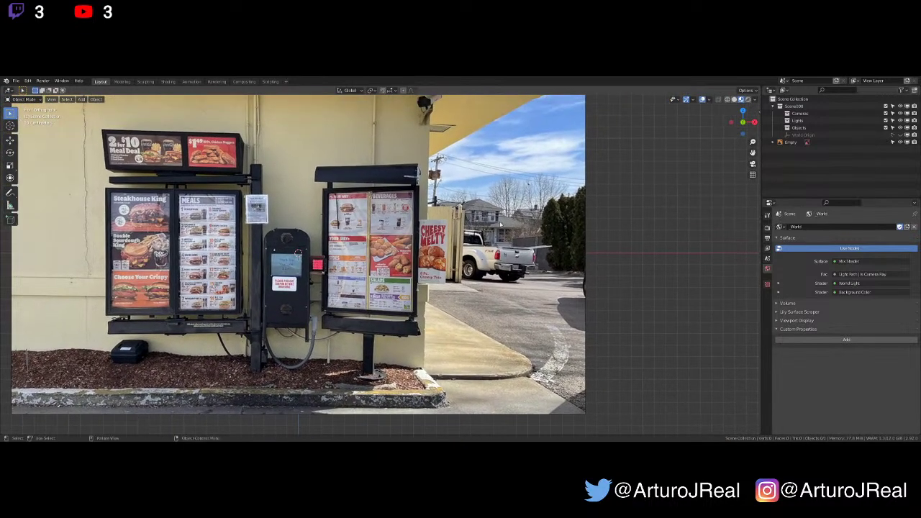
shift+middle_drag(448, 239, 510, 268)
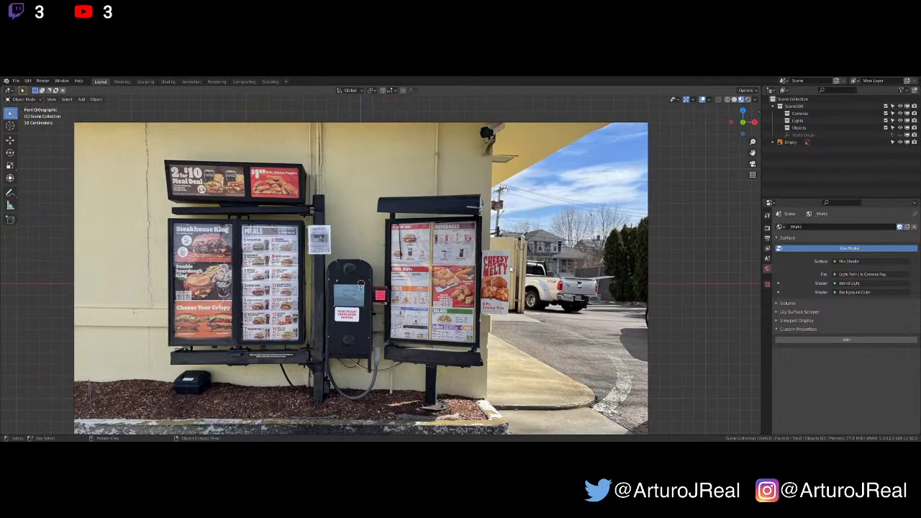
scroll(510, 269, down, 2)
scroll(517, 274, up, 2)
scroll(518, 276, down, 2)
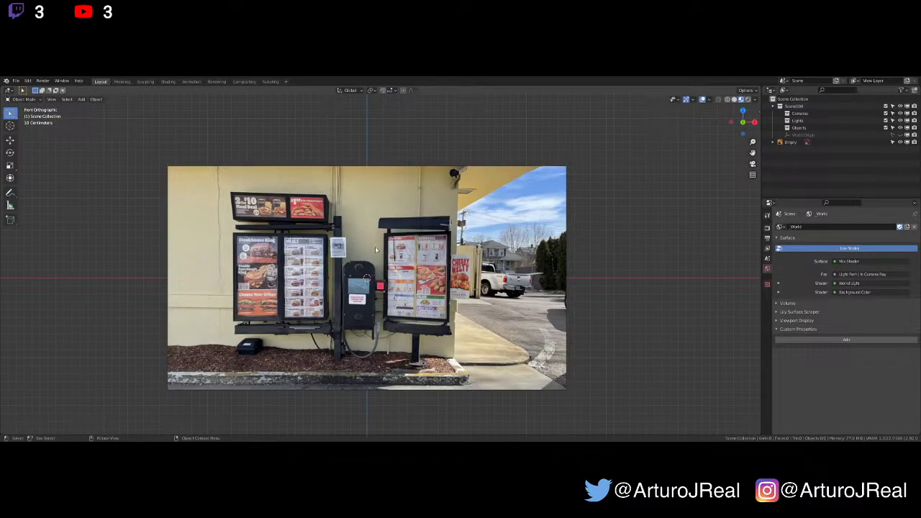
Examine the reference photo's upper sign, menu panels, speaker box and ground-level parts up close, then the whole picture again
scroll(375, 246, up, 5)
scroll(340, 201, up, 2)
shift+middle_drag(134, 112, 232, 286)
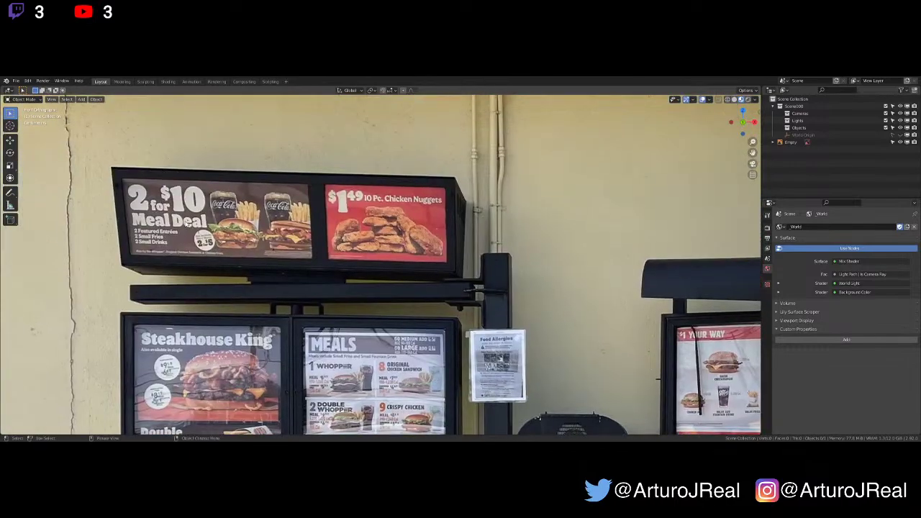
shift+middle_drag(355, 335, 347, 94)
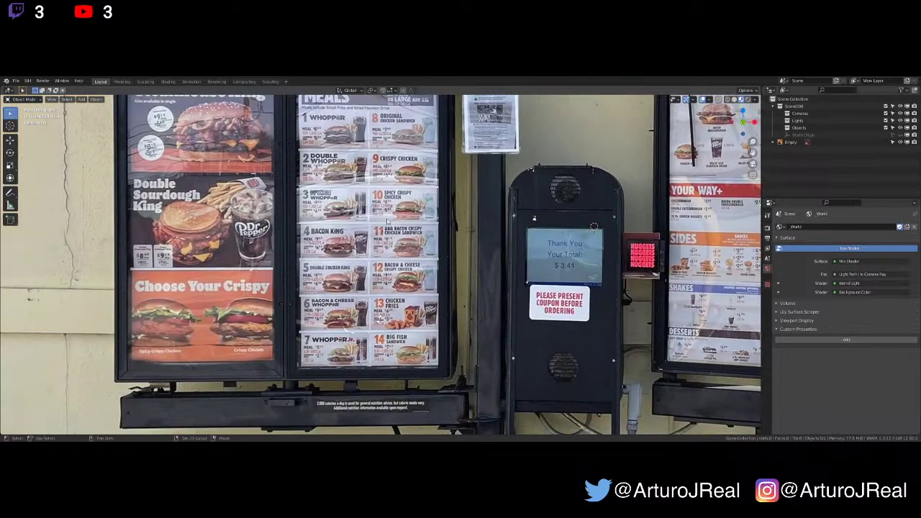
shift+middle_drag(388, 227, 337, 106)
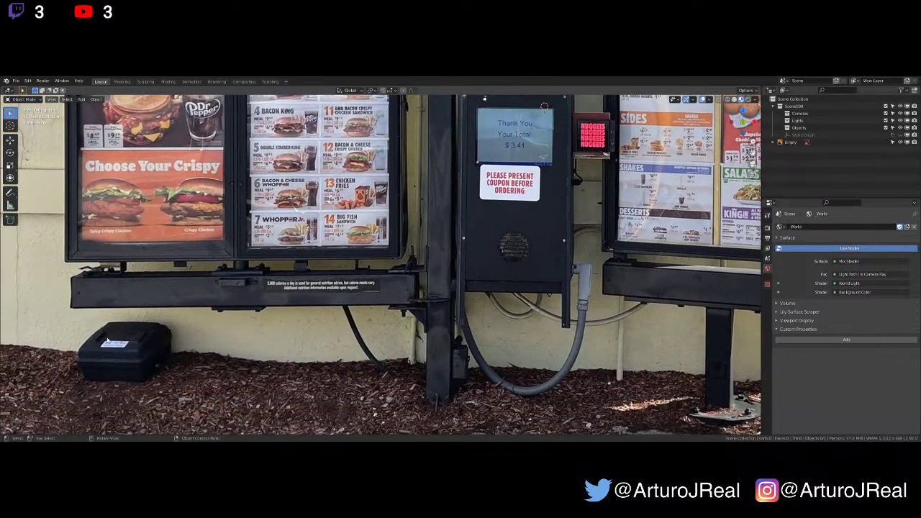
scroll(109, 340, down, 4)
shift+middle_drag(754, 161, 563, 267)
scroll(604, 205, up, 1)
scroll(598, 206, down, 2)
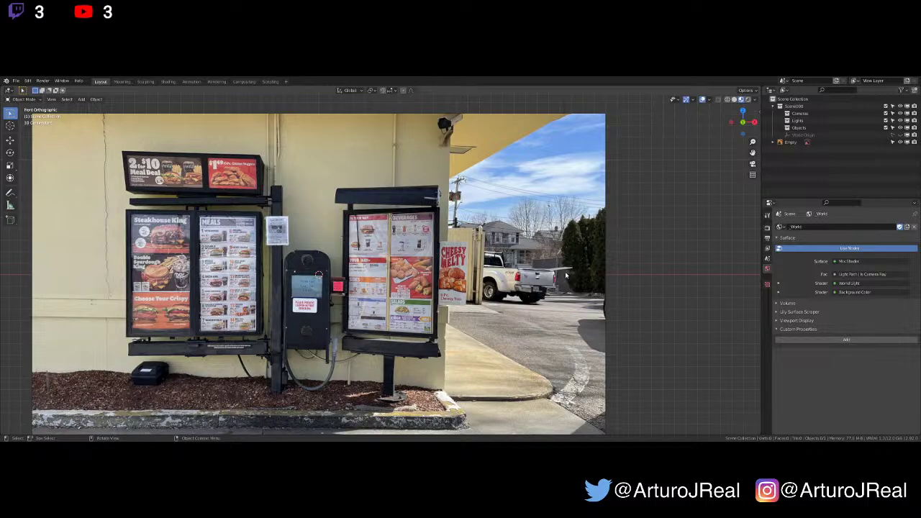
scroll(566, 275, down, 1)
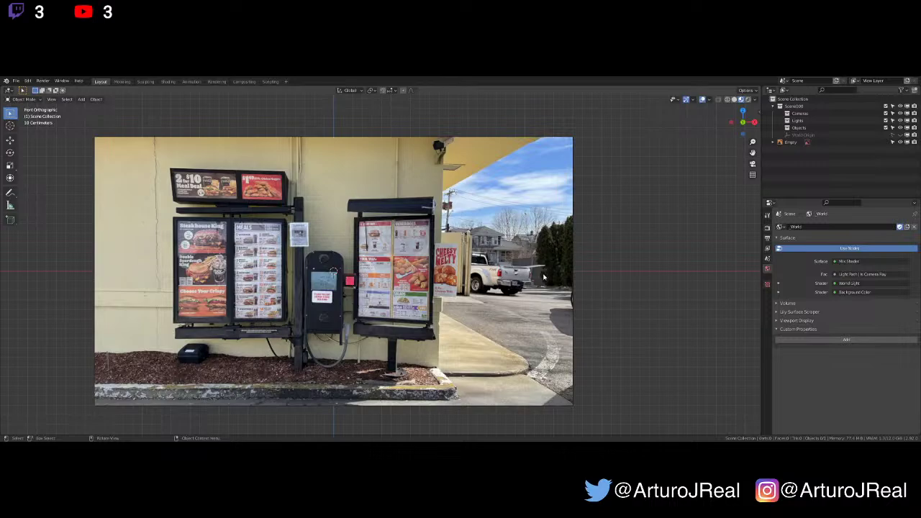
Select the reference image and examine the right-hand menu board's lower beam, support post and base plate up close
click(530, 146)
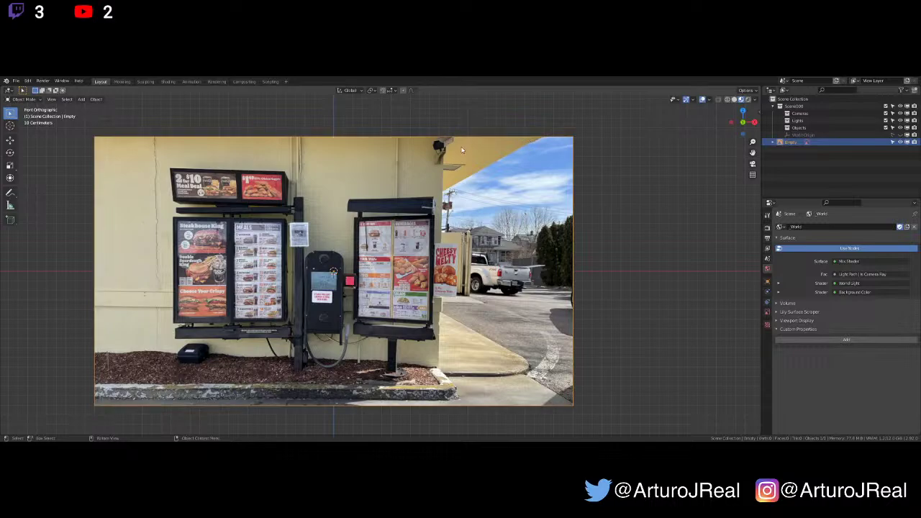
scroll(414, 209, up, 3)
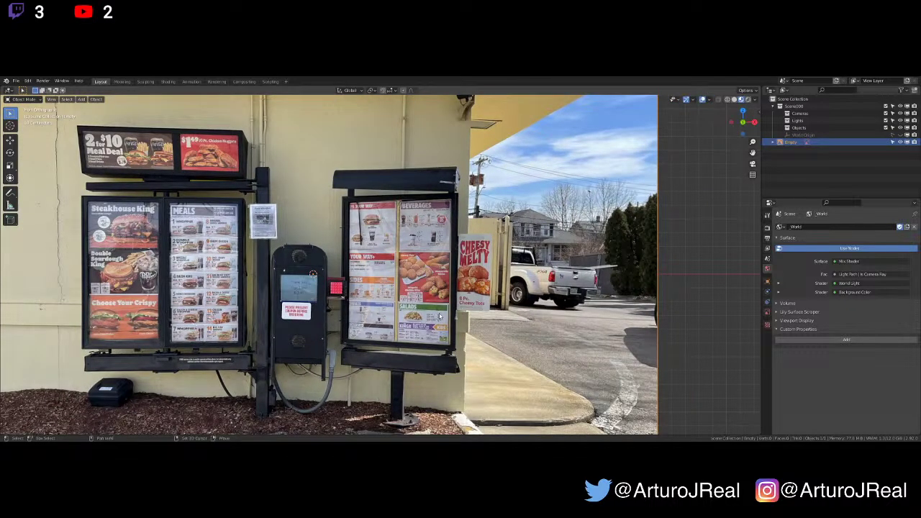
shift+middle_drag(439, 315, 443, 274)
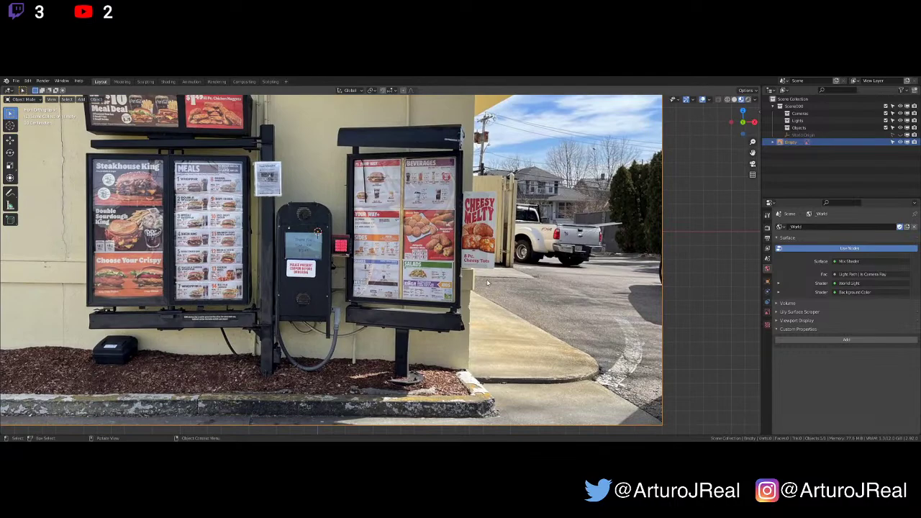
scroll(486, 276, up, 1)
scroll(484, 277, up, 1)
shift+middle_drag(484, 276, 474, 233)
scroll(453, 318, up, 3)
shift+middle_drag(468, 385, 449, 308)
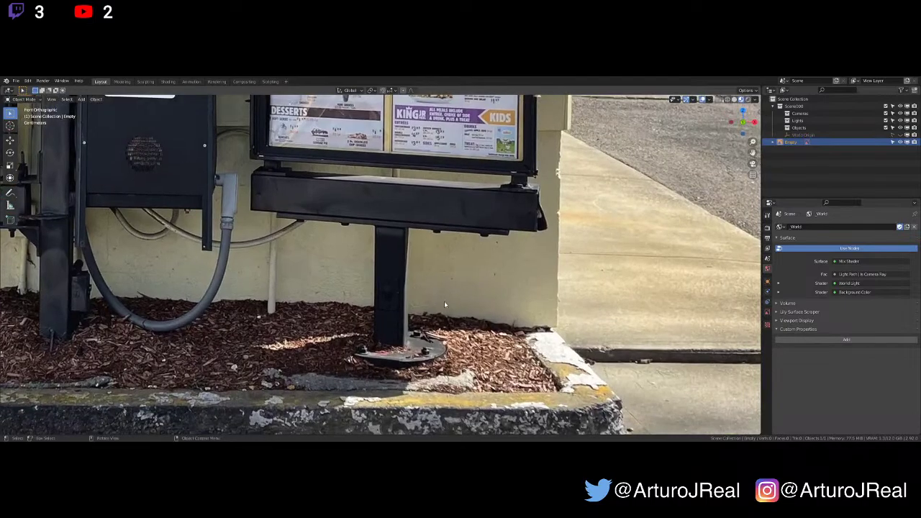
scroll(426, 283, down, 1)
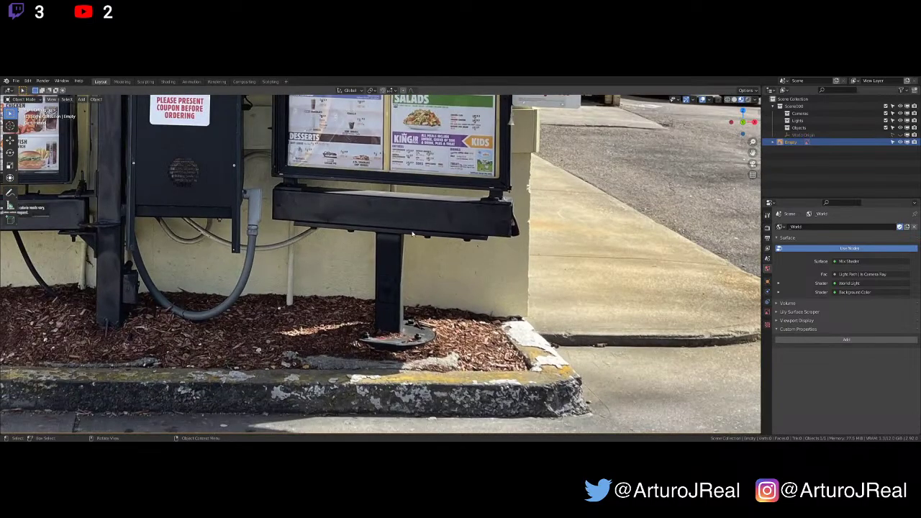
scroll(432, 302, down, 6)
scroll(442, 317, up, 1)
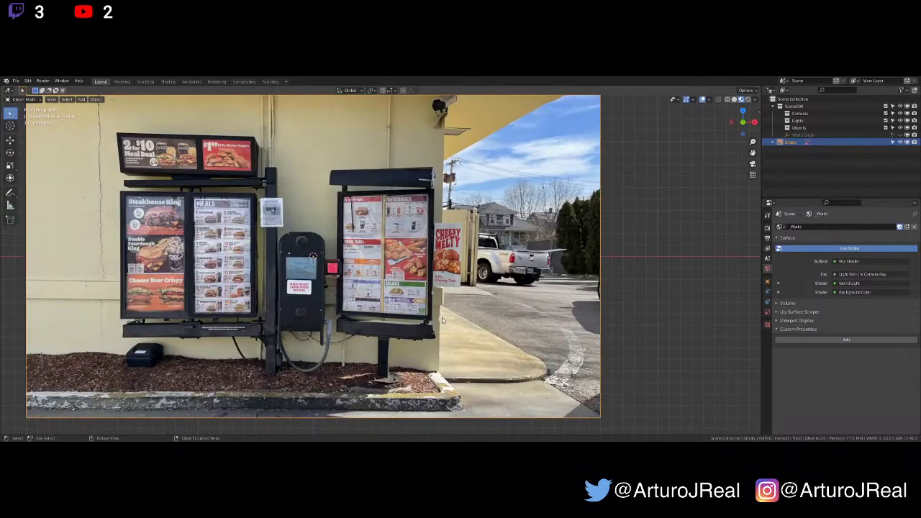
scroll(443, 319, down, 3)
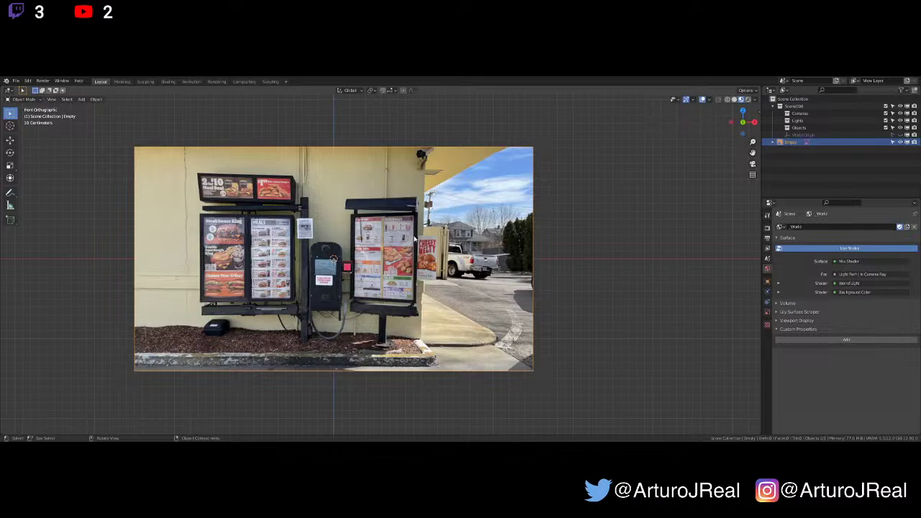
scroll(417, 241, up, 2)
scroll(421, 239, down, 2)
scroll(414, 241, up, 1)
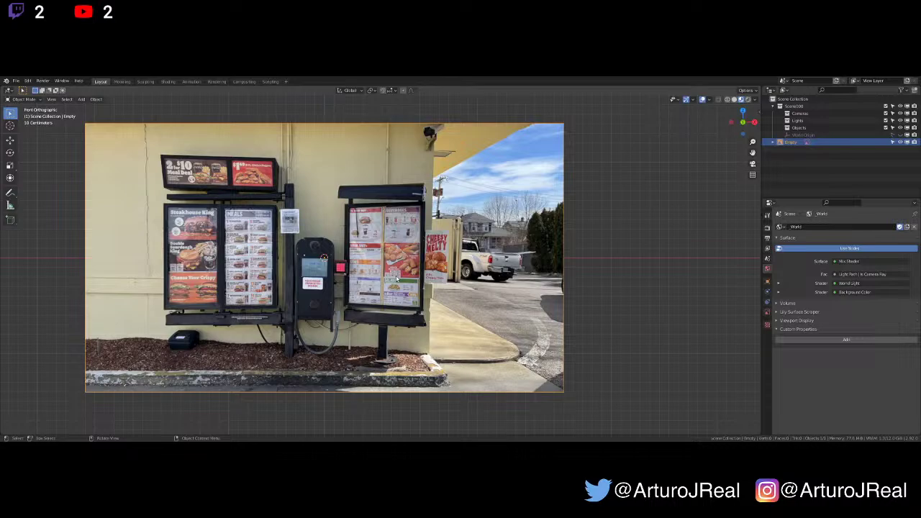
scroll(508, 263, up, 1)
scroll(497, 271, down, 1)
scroll(532, 259, up, 2)
scroll(524, 269, down, 3)
mouse_move(524, 269)
shift+middle_down()
mouse_move(563, 277)
mouse_move(534, 270)
shift+middle_up()
scroll(543, 287, up, 1)
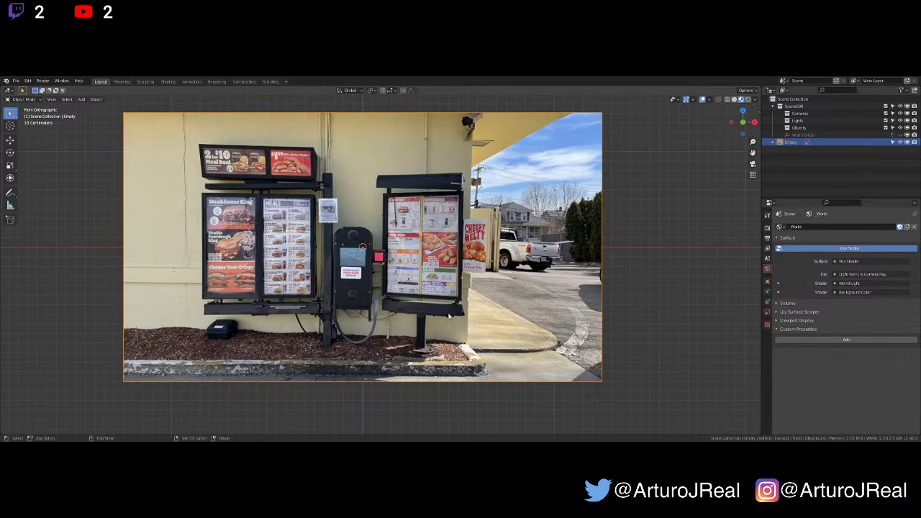
shift+middle_drag(450, 315, 448, 321)
scroll(427, 333, up, 1)
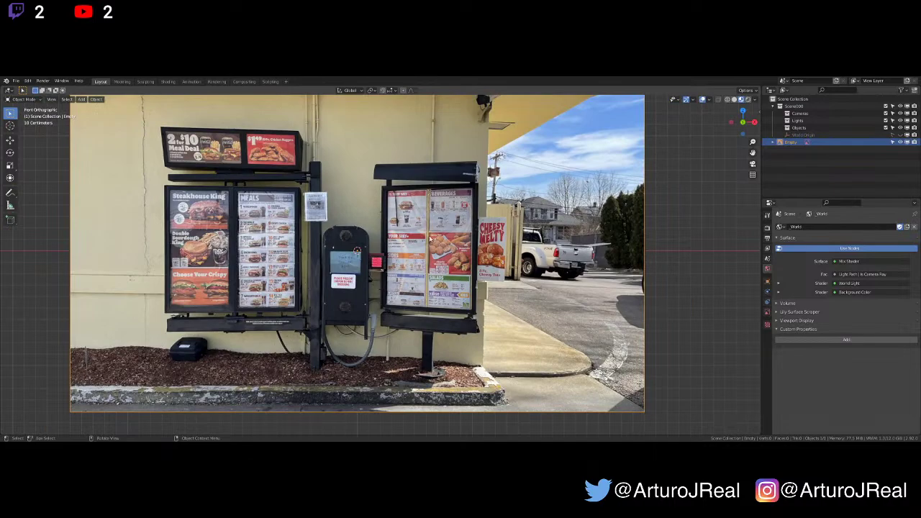
Add a cube at the world origin and scale it down along Z to less than half its height
key(shift+a)
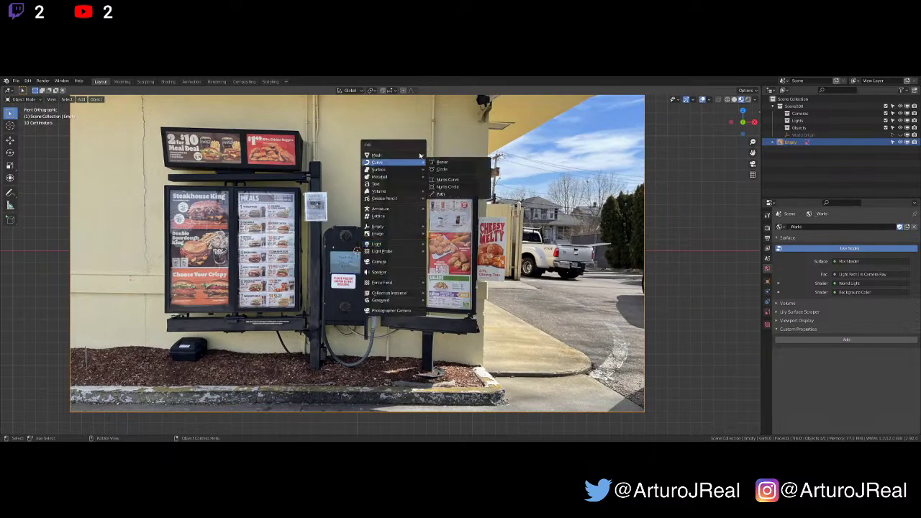
mouse_move(420, 155)
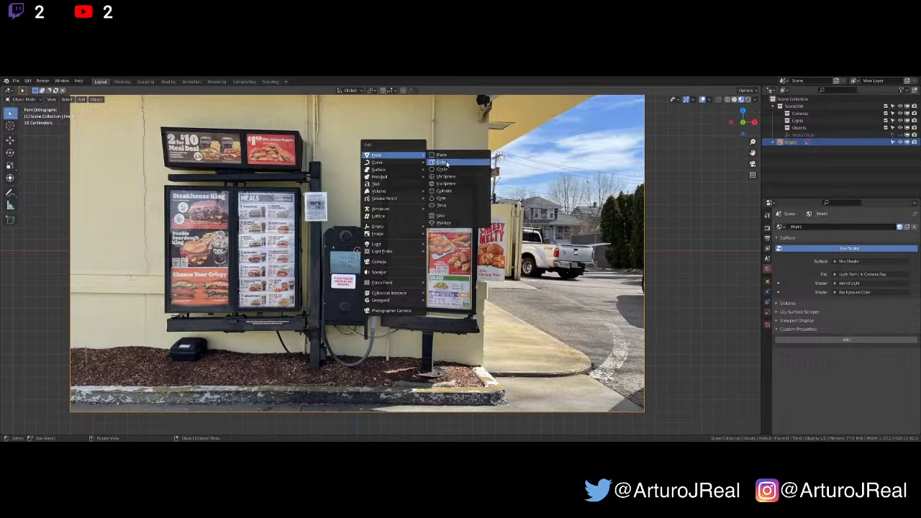
click(446, 164)
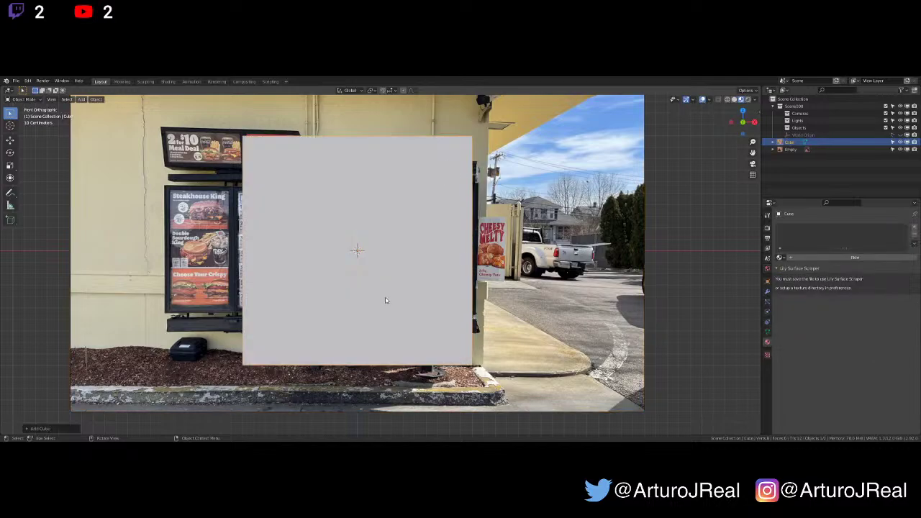
scroll(385, 300, down, 2)
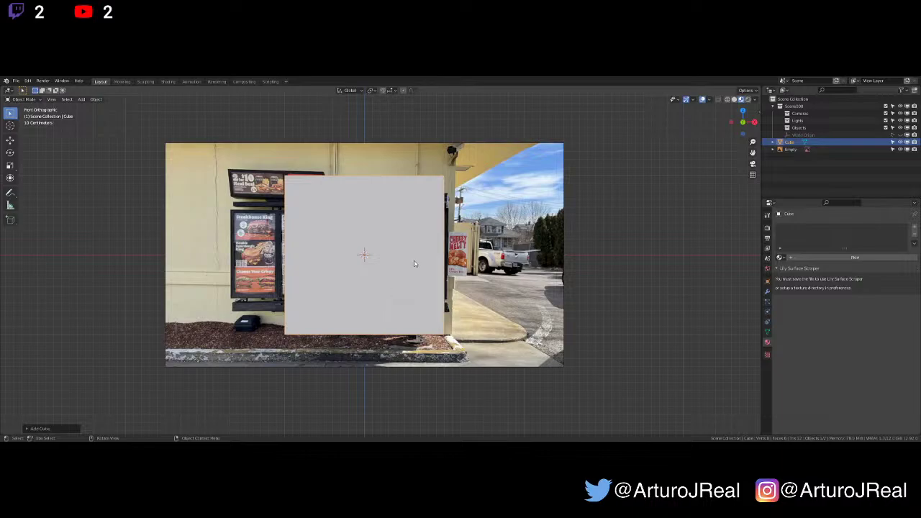
key(g)
key(z)
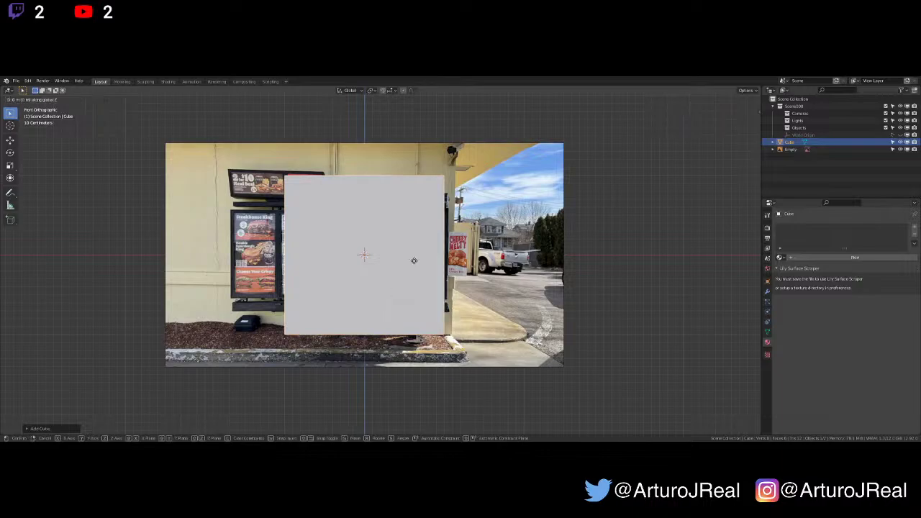
key(s)
key(z)
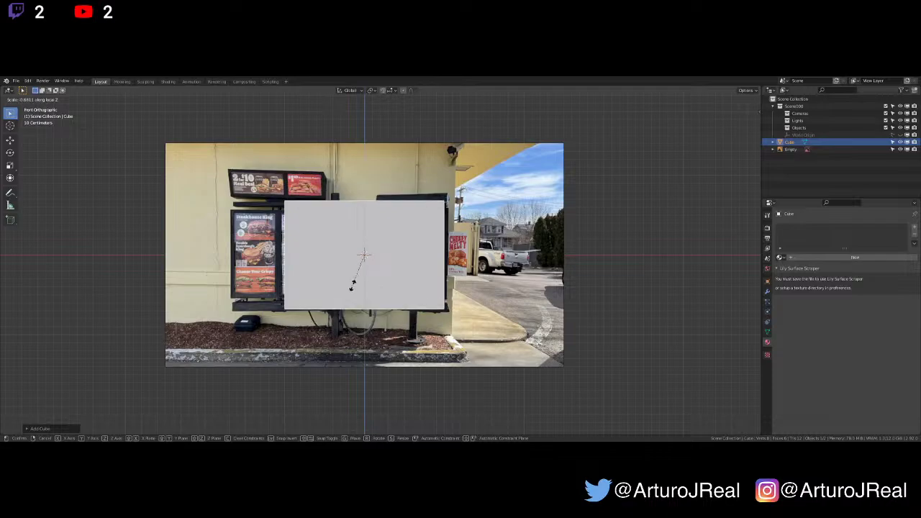
click(373, 277)
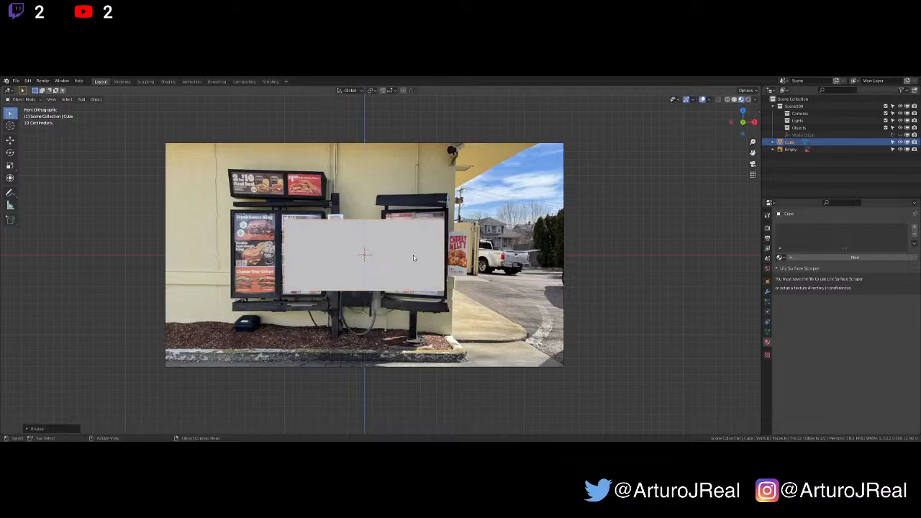
Move the cube along X over the right-hand menu board and narrow it to roughly the width of the menu panel
key(g)
key(x)
click(460, 252)
scroll(418, 263, up, 4)
shift+middle_drag(472, 245, 443, 237)
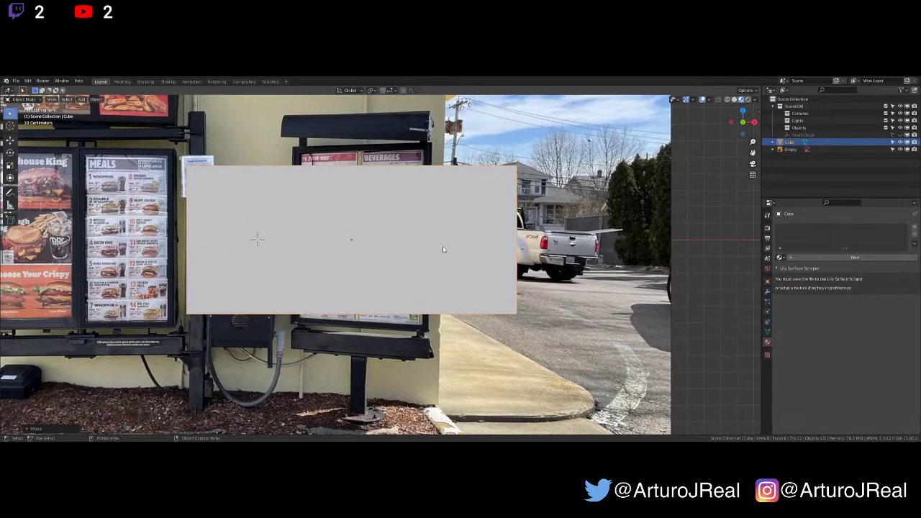
key(s)
key(x)
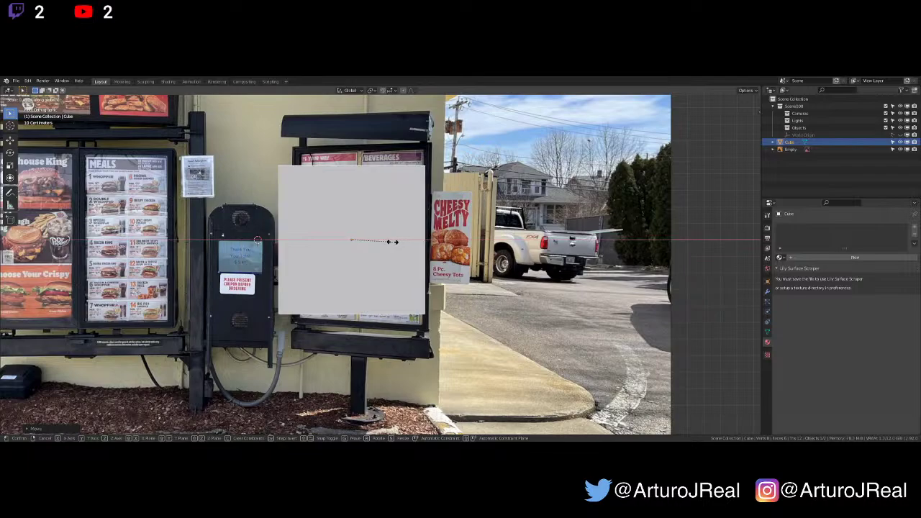
click(382, 243)
key(g)
key(x)
click(390, 242)
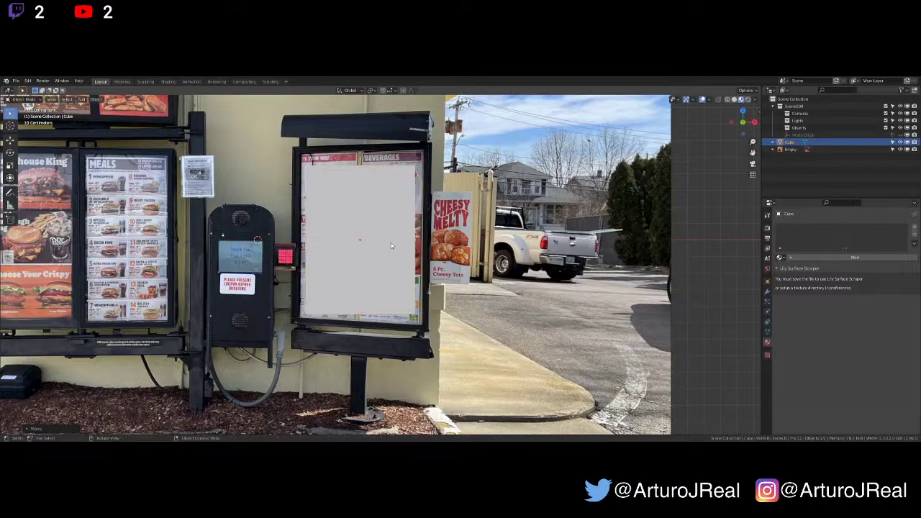
Scale the cube along Z and X and shift it vertically to cover the right-hand menu board's outer frame
key(s)
key(z)
click(398, 240)
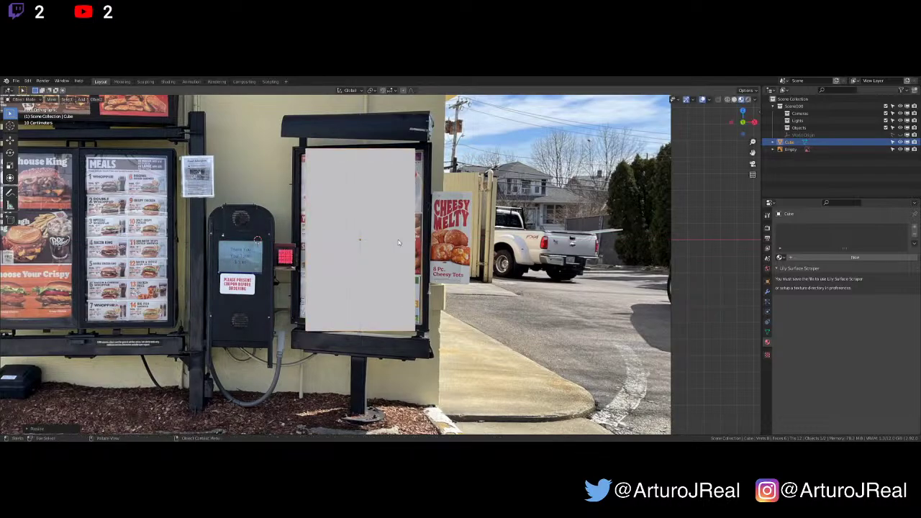
key(g)
key(z)
key(x)
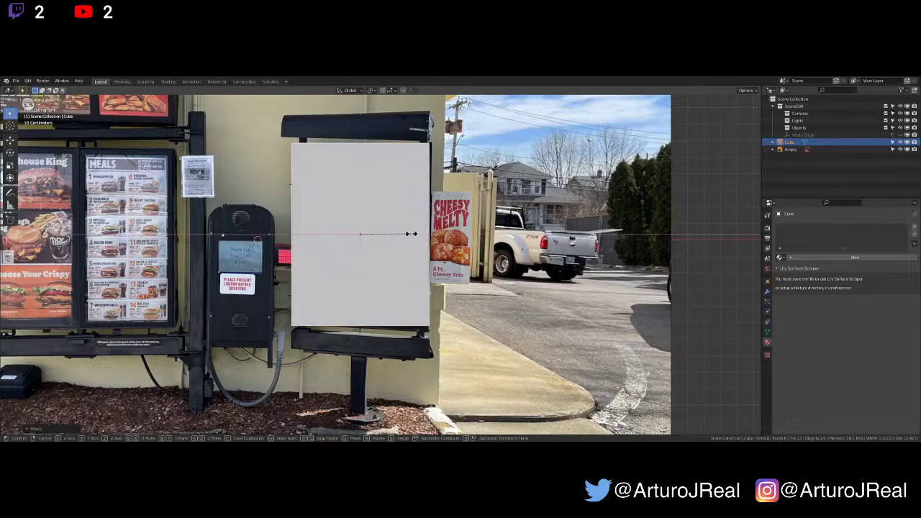
click(411, 233)
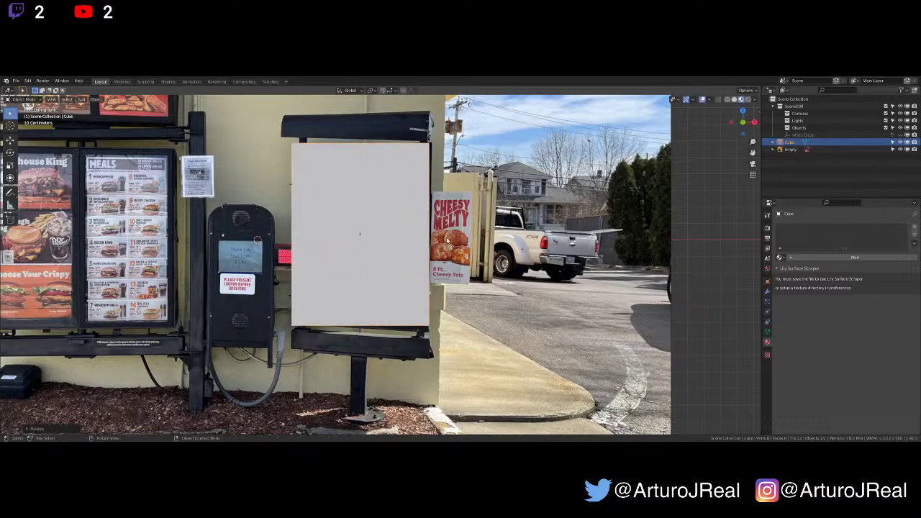
Thin the cube along Y to about a fifth of its depth to form a shallow menu board box
scroll(447, 240, down, 3)
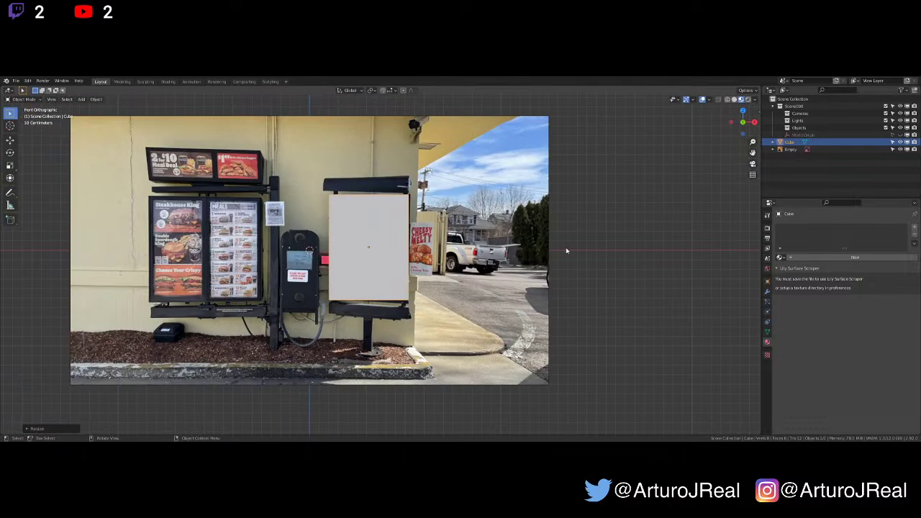
middle_drag(596, 216, 507, 241)
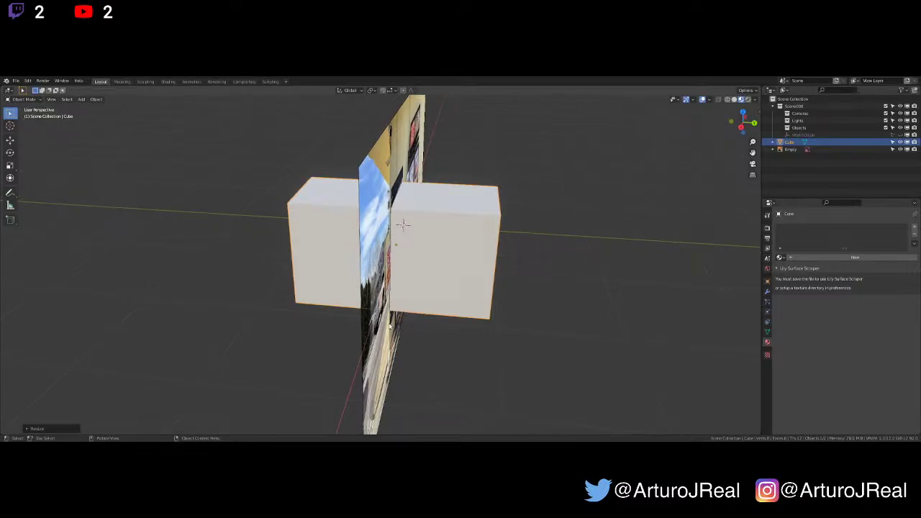
key(KP_1)
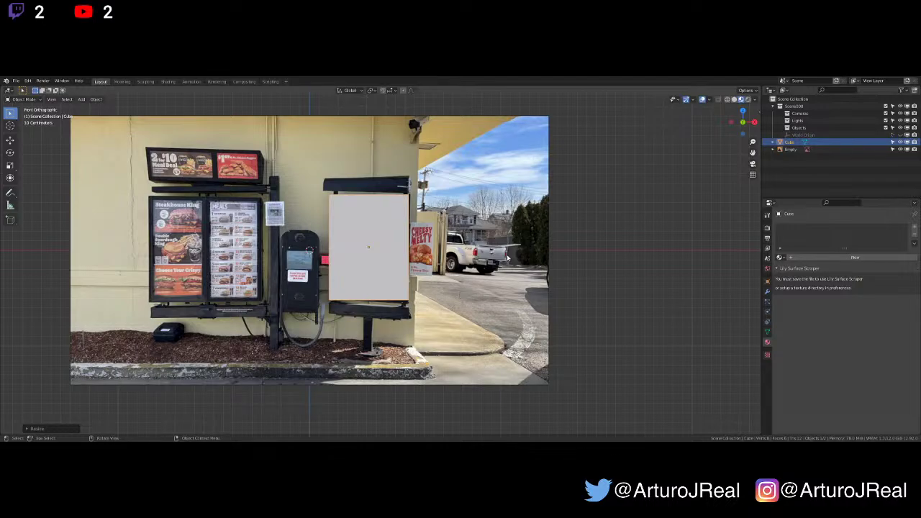
middle_drag(518, 260, 502, 273)
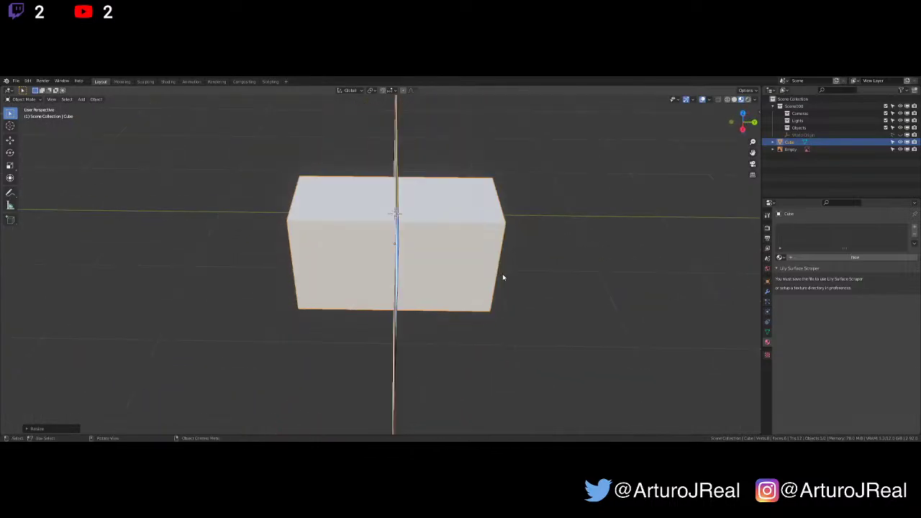
key(s)
key(y)
click(406, 270)
key(s)
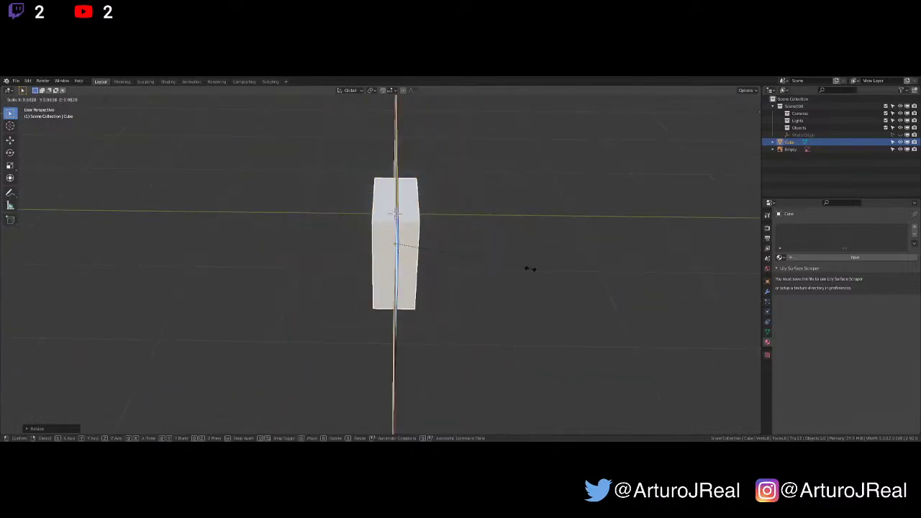
click(525, 277)
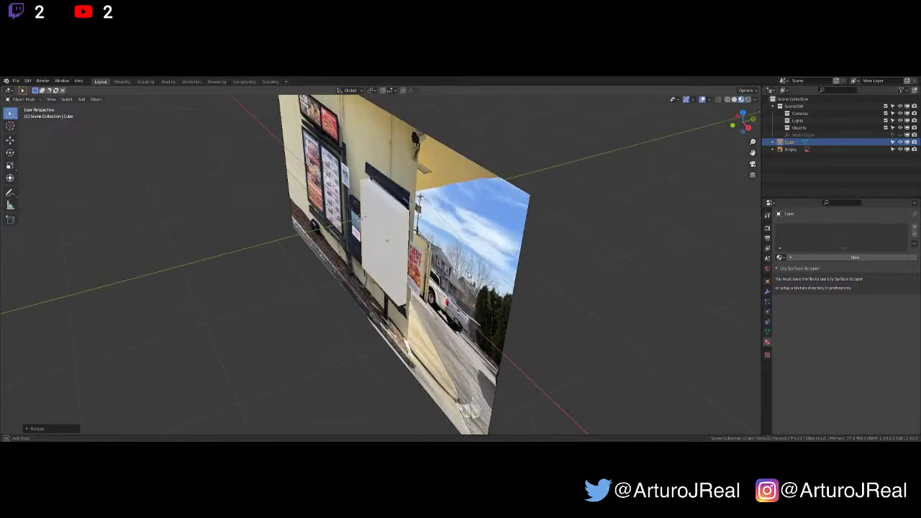
In front view, nudge the menu board box slightly along X to line it up with the board in the photo
middle_drag(469, 275, 513, 245)
scroll(366, 290, up, 3)
key(KP_1)
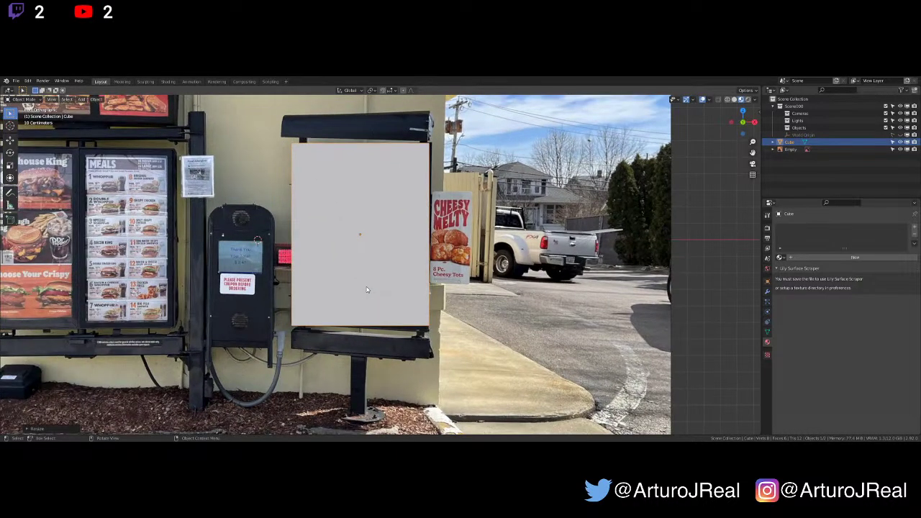
scroll(367, 288, down, 3)
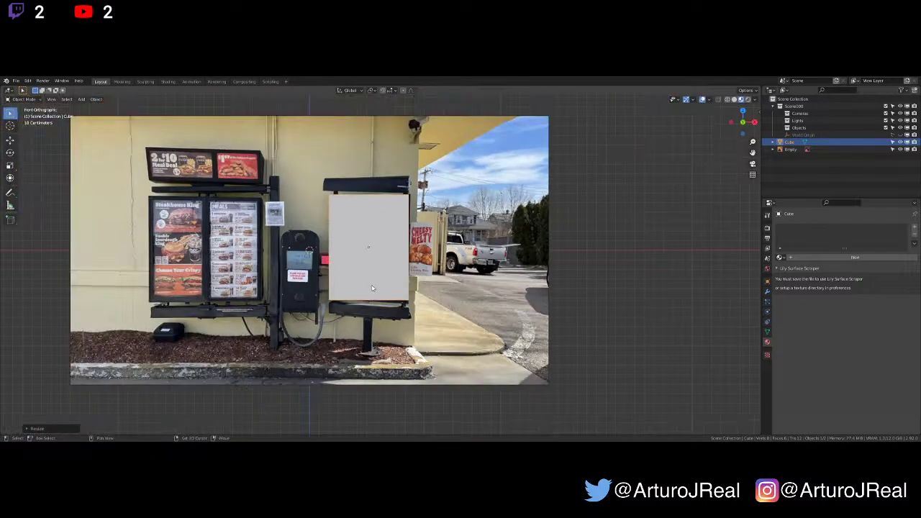
shift+middle_drag(387, 286, 456, 300)
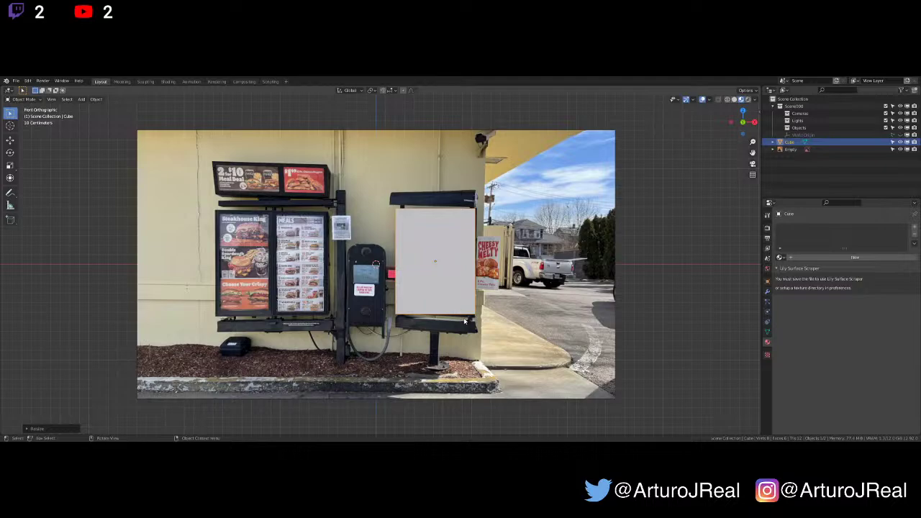
scroll(465, 322, up, 1)
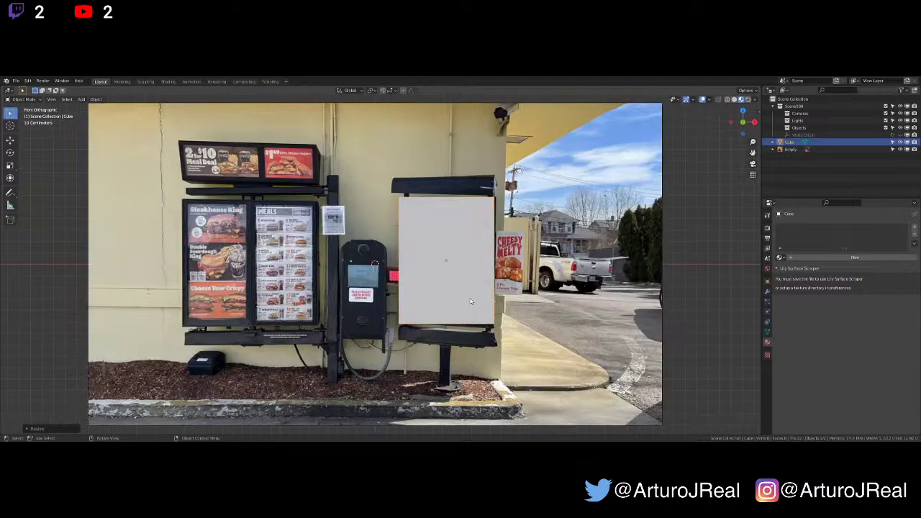
key(g)
key(x)
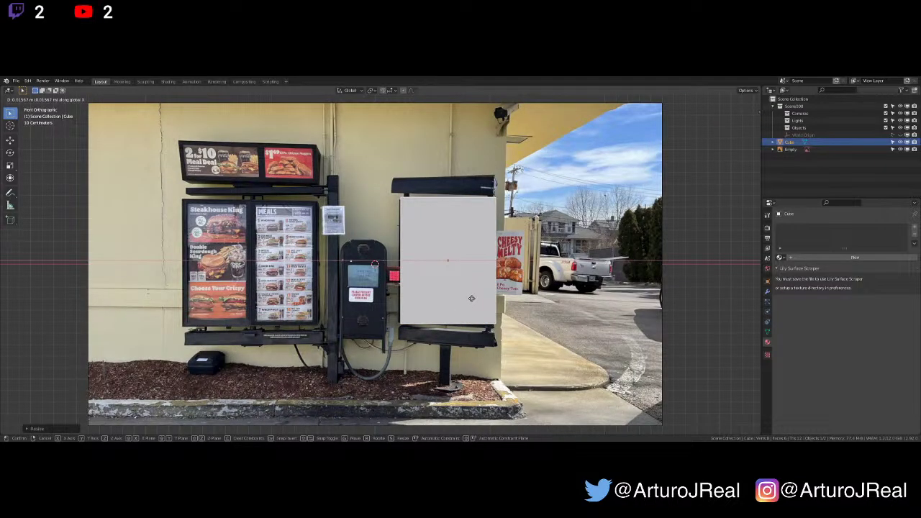
click(470, 298)
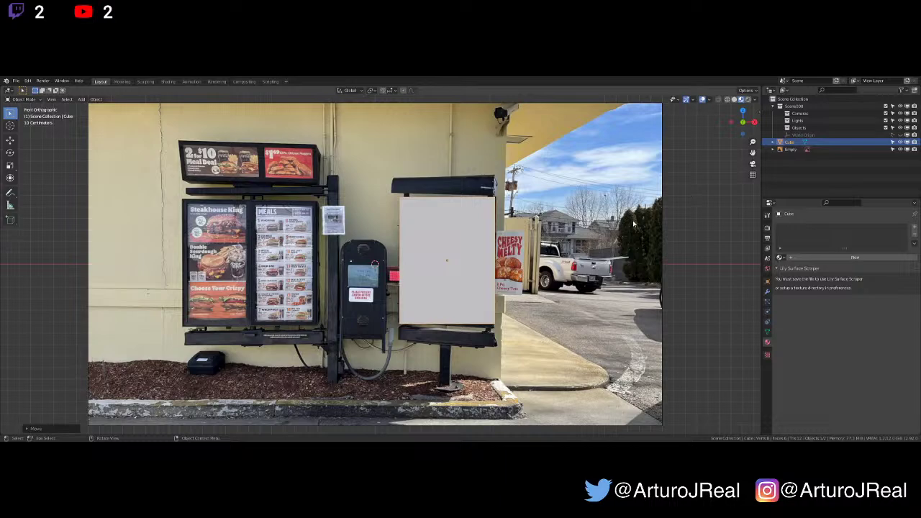
Change the viewport shading from solid to wireframe so the reference photo shows through the menu board box
click(740, 100)
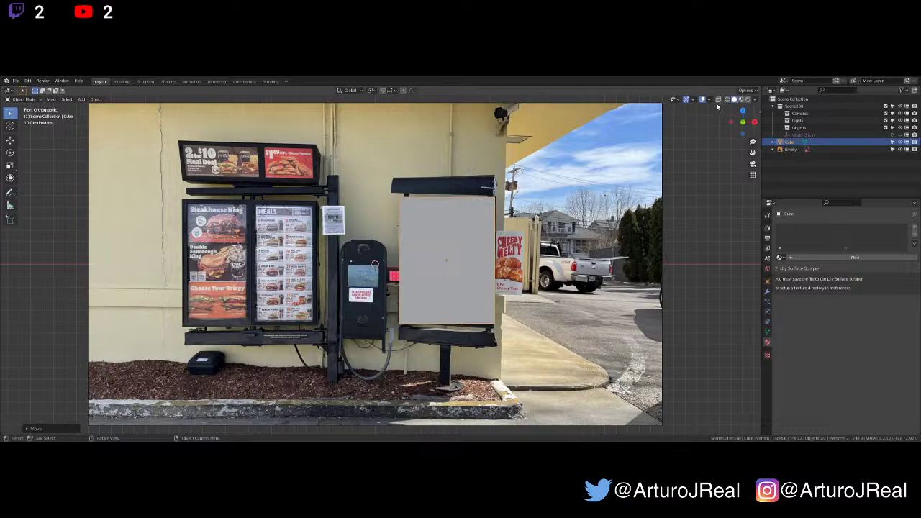
scroll(533, 245, up, 6)
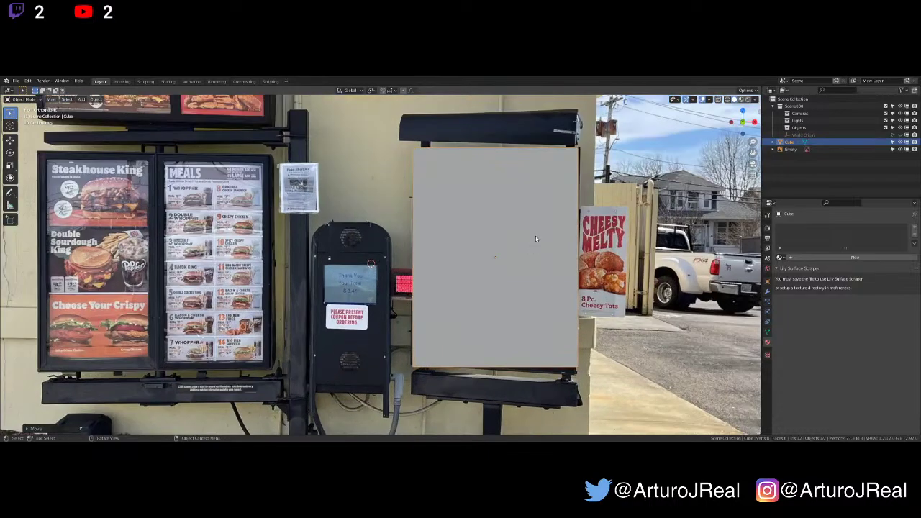
scroll(544, 201, down, 1)
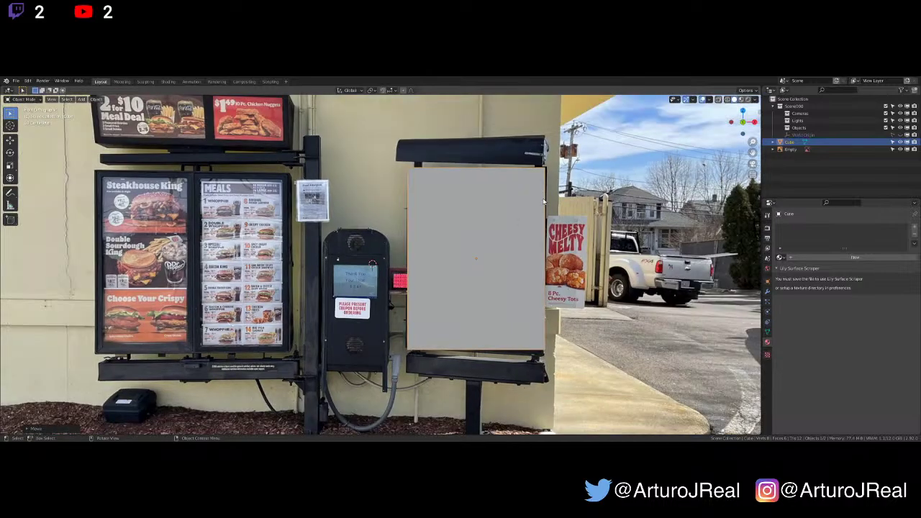
scroll(543, 202, down, 3)
scroll(464, 237, up, 2)
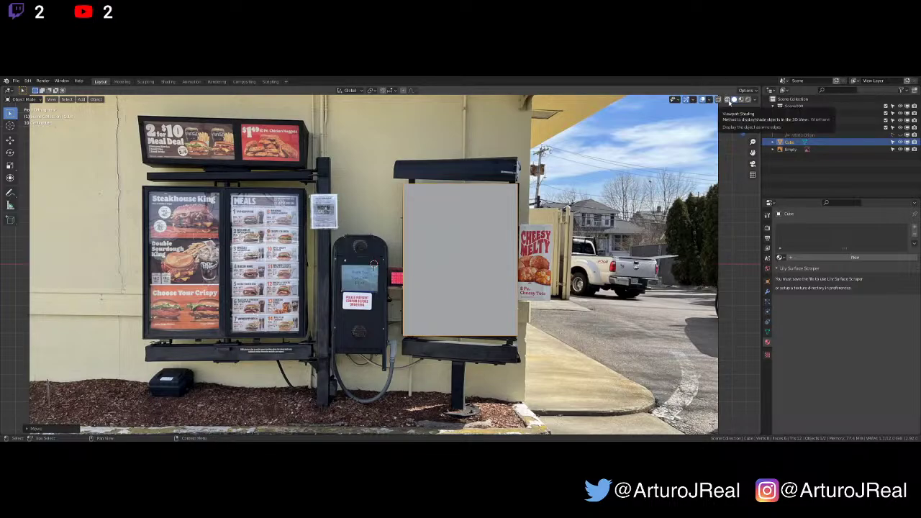
click(728, 100)
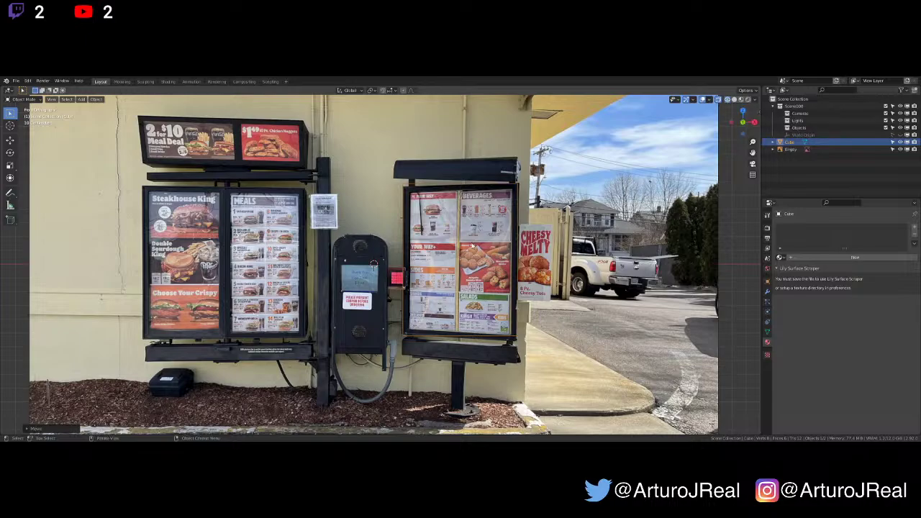
key(z)
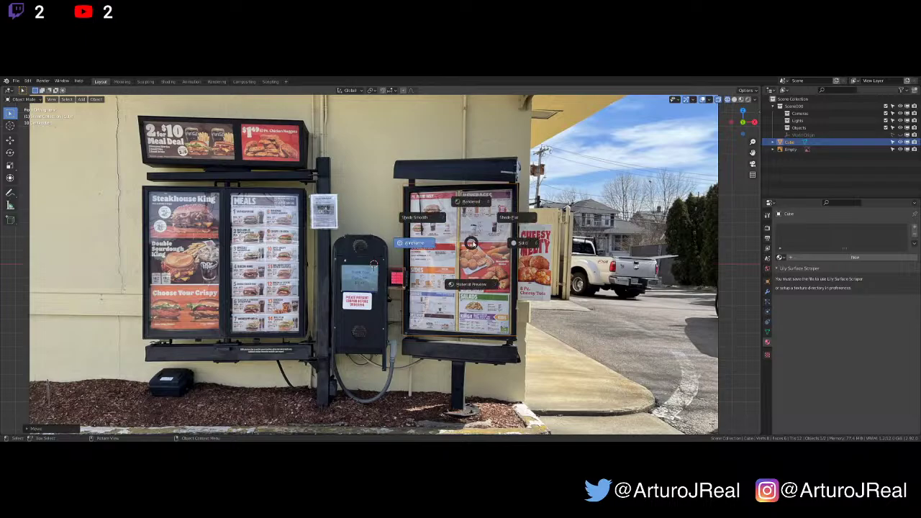
click(424, 247)
scroll(426, 248, up, 3)
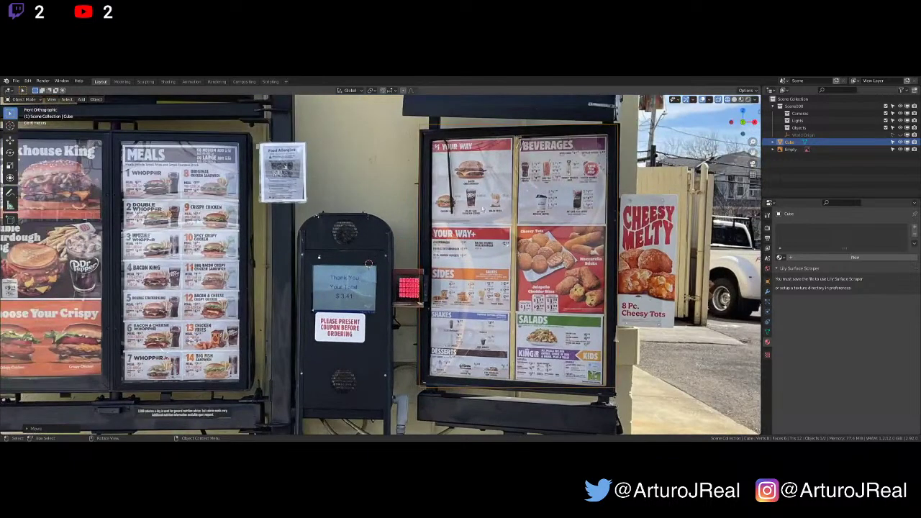
scroll(528, 240, up, 2)
scroll(531, 236, down, 3)
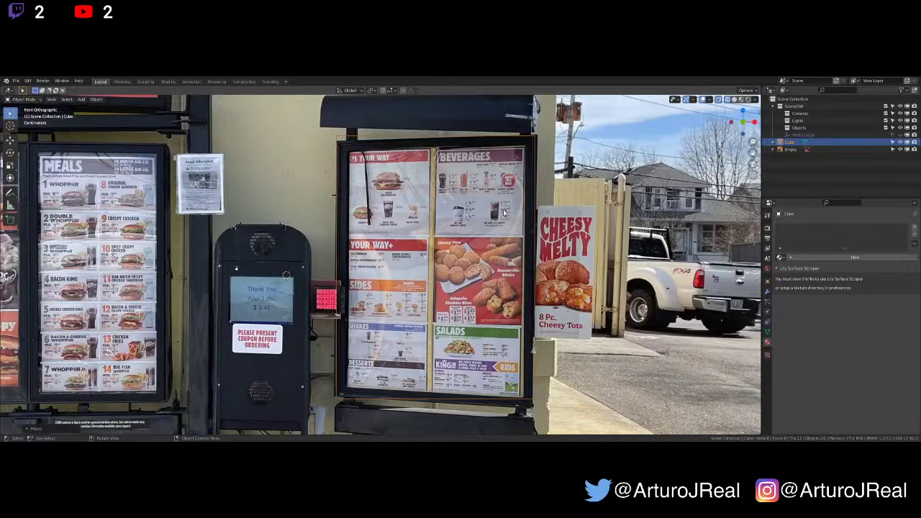
Adjust the menu board box's vertical position and height along Z to fit the board frame in the photo
key(g)
key(z)
click(504, 213)
key(s)
key(z)
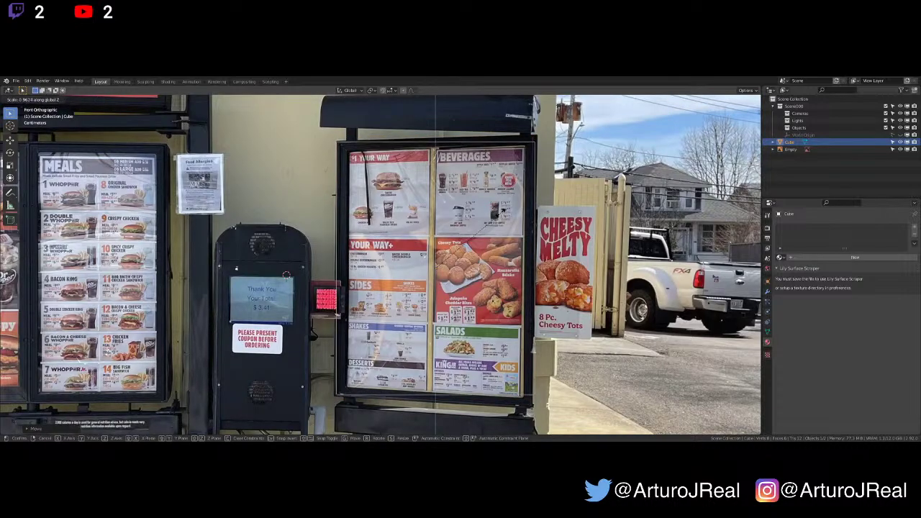
right_click(504, 214)
key(s)
key(z)
click(506, 213)
View the menu board box from the side and thin it along Y
middle_drag(507, 213, 473, 232)
scroll(556, 185, down, 3)
middle_drag(555, 186, 509, 218)
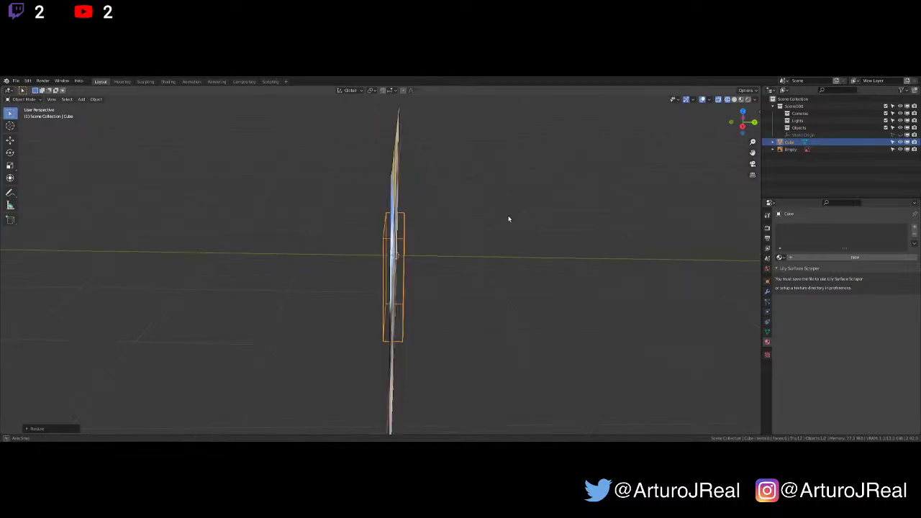
key(s)
key(y)
click(438, 220)
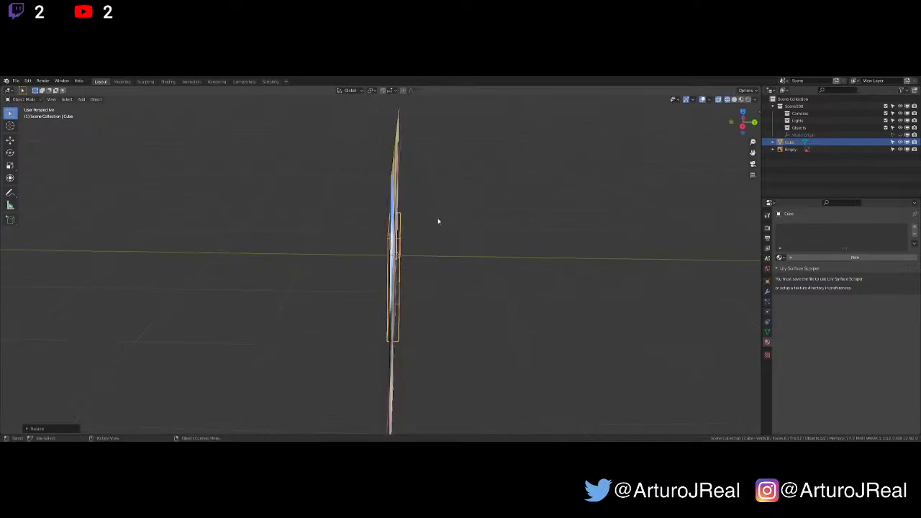
In front view, duplicate the menu board box and move the copy down along Z over the lower crossbar
key(KP_1)
scroll(454, 212, up, 5)
scroll(455, 211, down, 4)
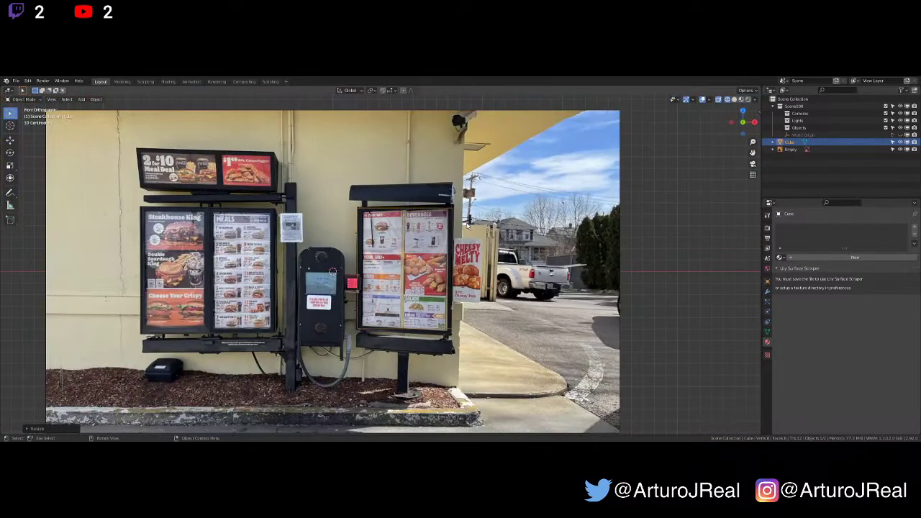
scroll(469, 230, up, 3)
key(shift+d)
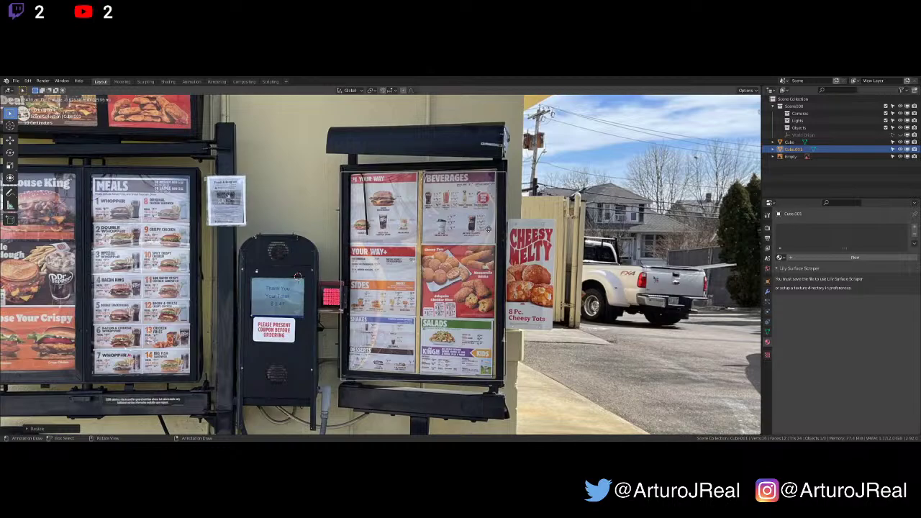
key(z)
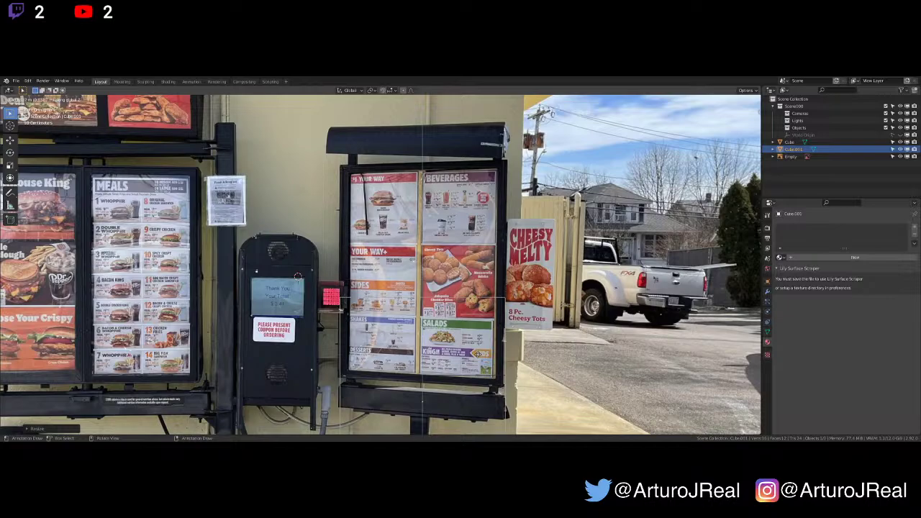
click(506, 354)
shift+middle_drag(507, 352, 514, 193)
scroll(525, 194, up, 1)
shift+middle_drag(569, 194, 517, 233)
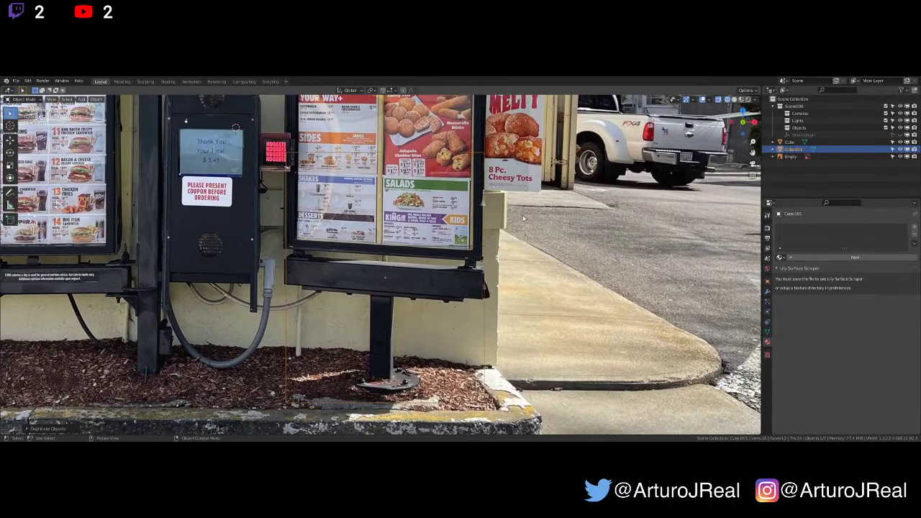
In solid shading, flatten the duplicated box along Z to roughly the height of the crossbar under the menu board
click(735, 100)
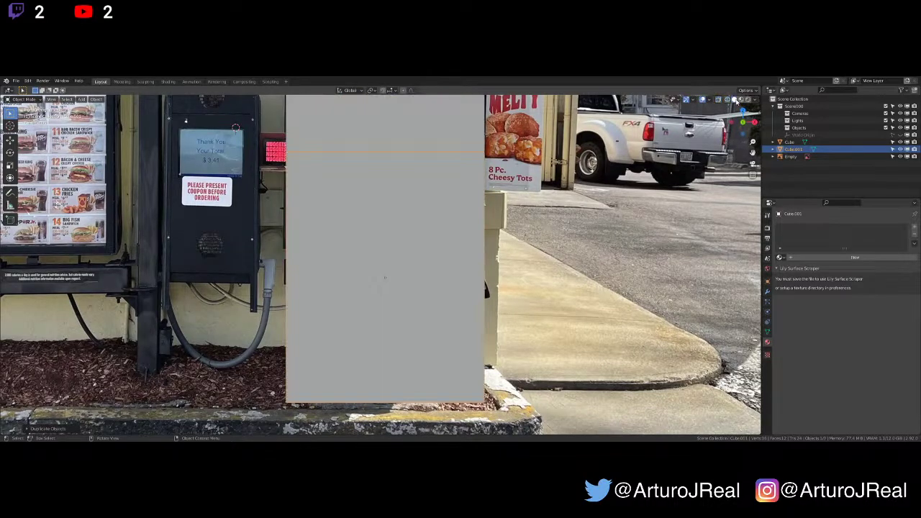
scroll(566, 178, down, 4)
key(g)
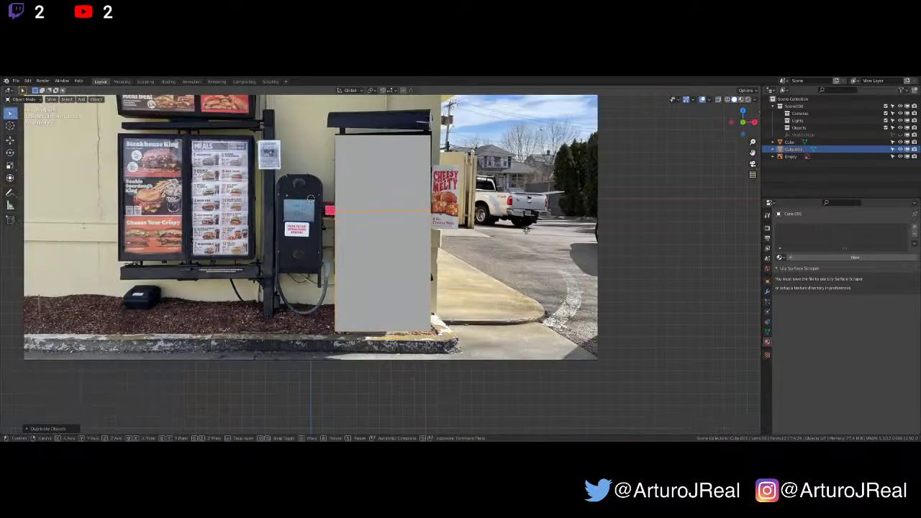
key(z)
click(520, 233)
scroll(520, 236, up, 3)
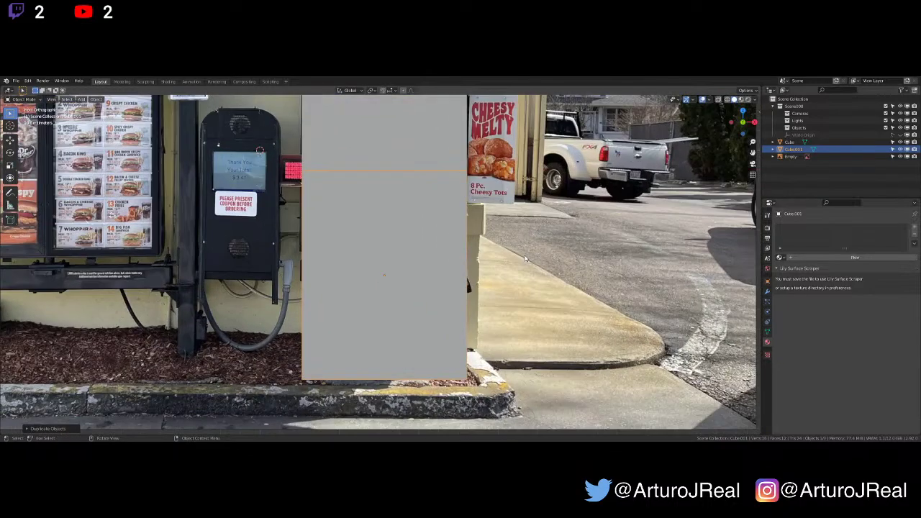
key(s)
key(z)
key(z)
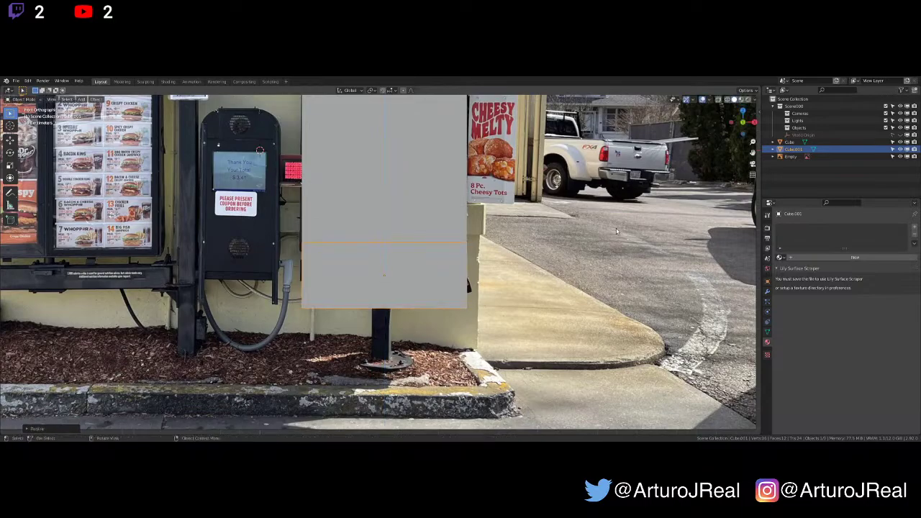
click(470, 268)
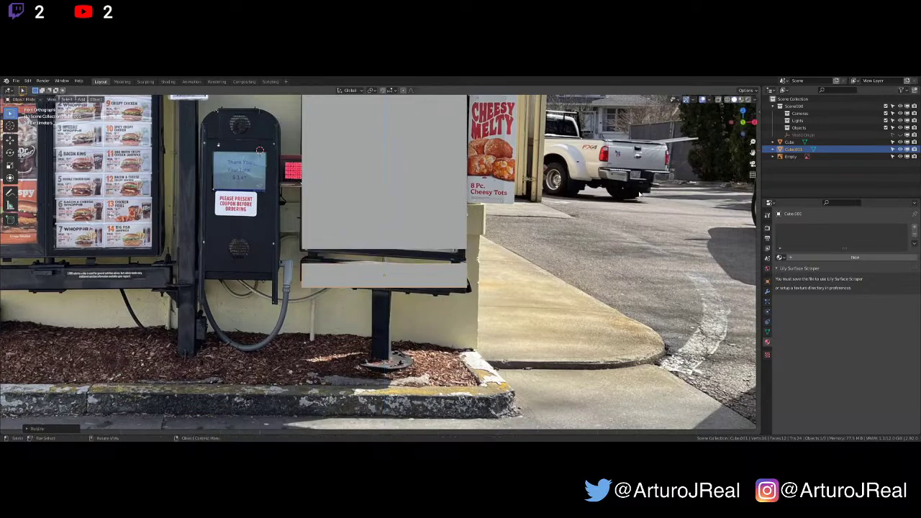
In wireframe shading, nudge the crossbar block along Z to line it up with the crossbar in the photo
click(727, 100)
scroll(493, 266, up, 3)
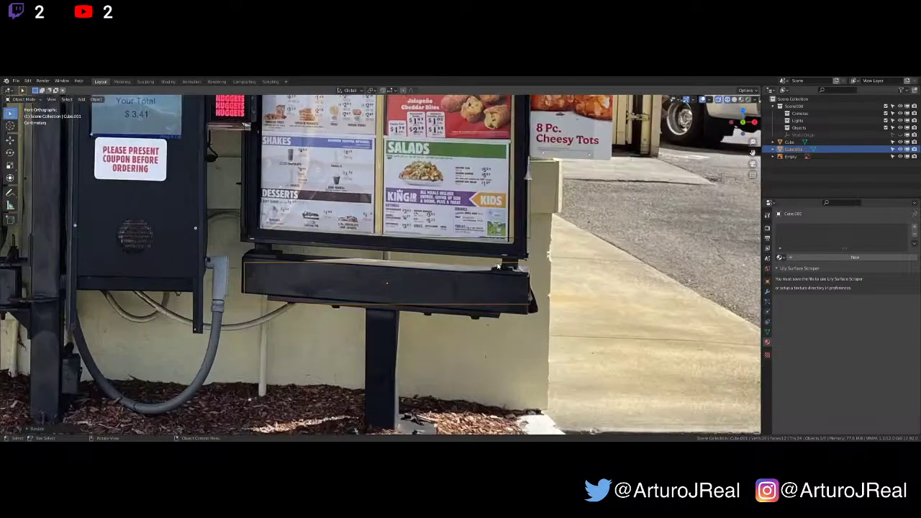
key(g)
key(z)
click(498, 267)
key(g)
key(z)
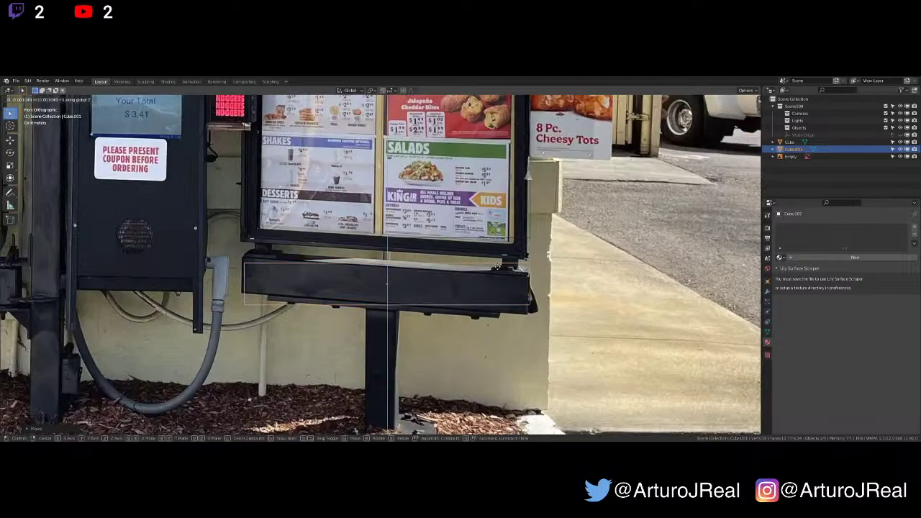
click(498, 272)
Duplicate the crossbar block, move the copy down along Z and narrow it along X to the support post's width
shift+middle_drag(499, 286, 520, 189)
key(shift+d)
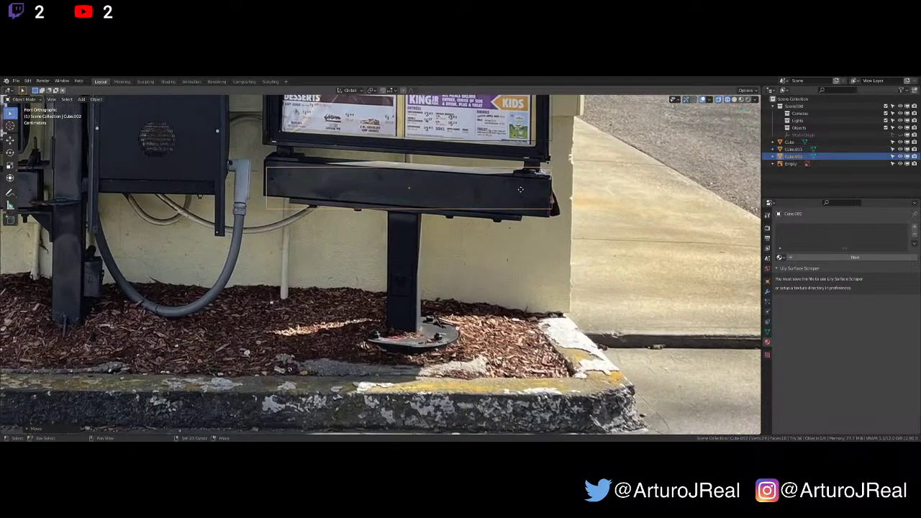
key(z)
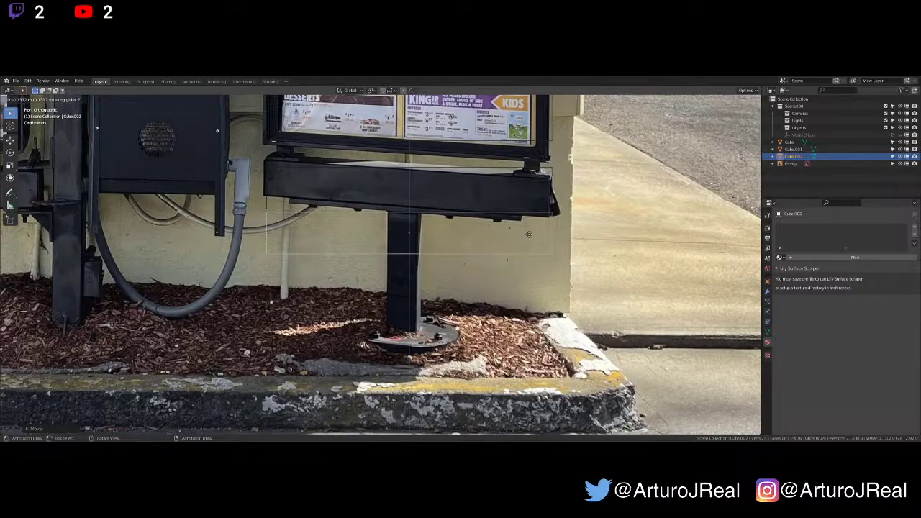
click(529, 234)
key(s)
key(x)
click(420, 236)
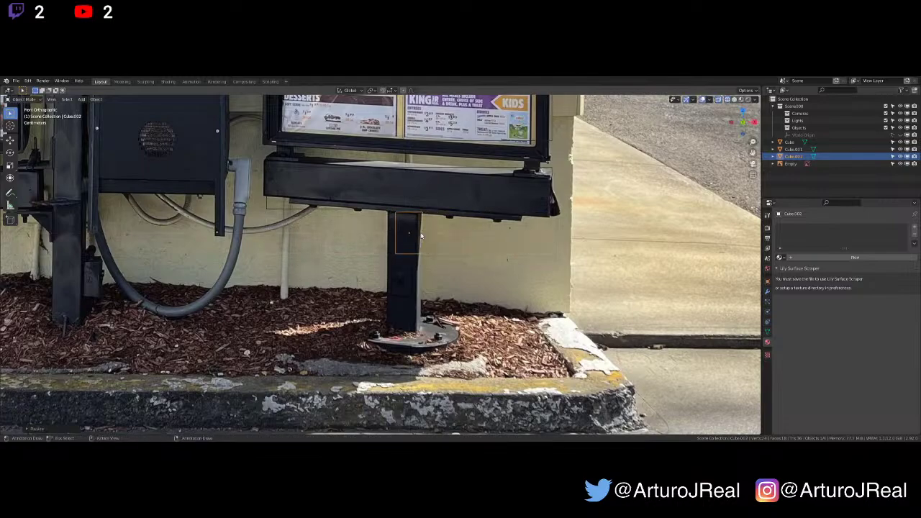
Stretch the post block along Z and shift it down so it spans from the crossbar to the base plate
key(s)
key(z)
click(426, 207)
key(g)
key(z)
click(425, 249)
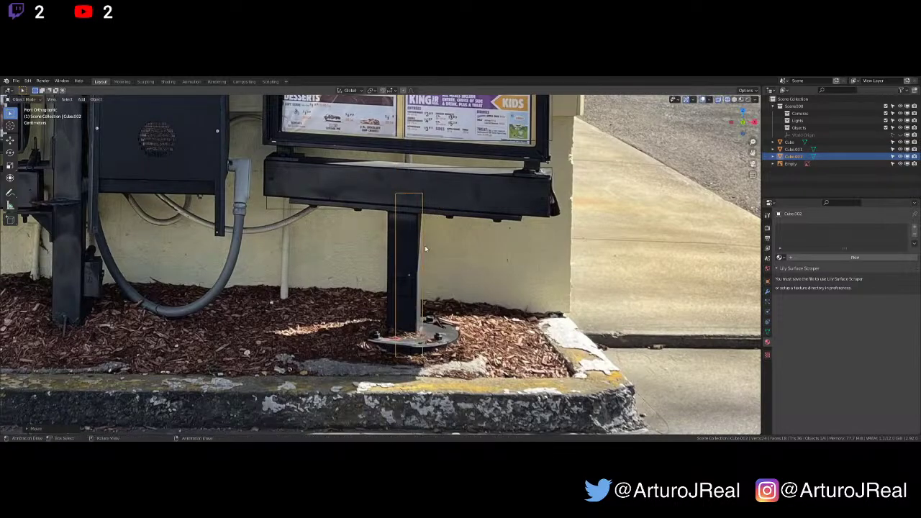
key(s)
key(z)
click(420, 252)
Nudge the post block along X and Z to align it with the support post in the photo
key(g)
key(x)
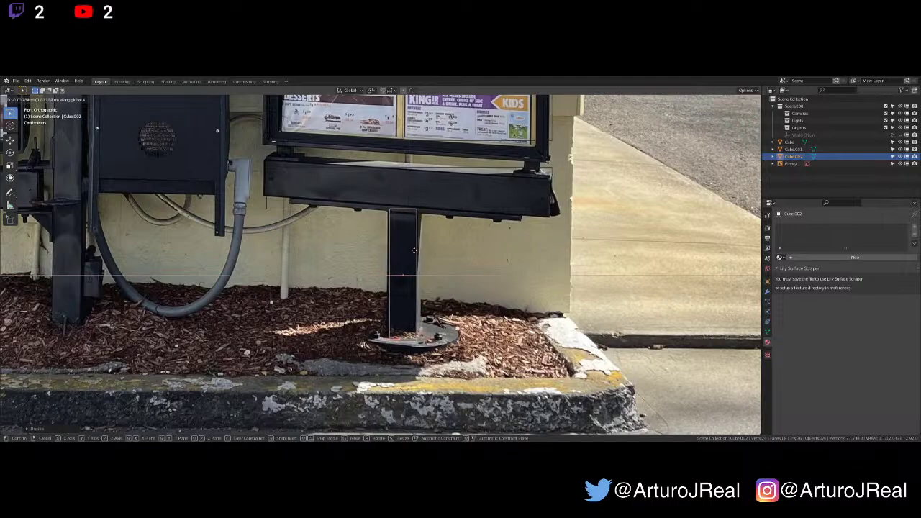
click(413, 251)
key(g)
key(z)
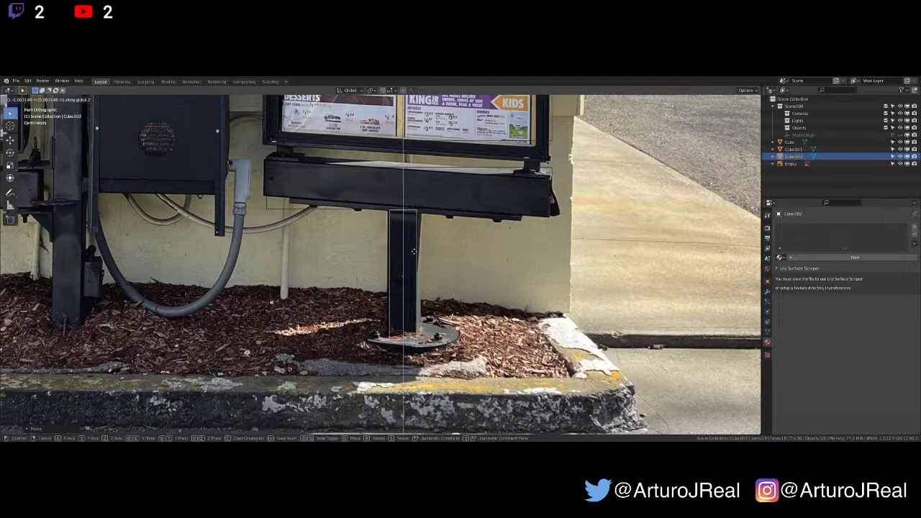
click(414, 250)
Deselect the post block and switch the viewport from wireframe to solid shading
scroll(452, 207, down, 2)
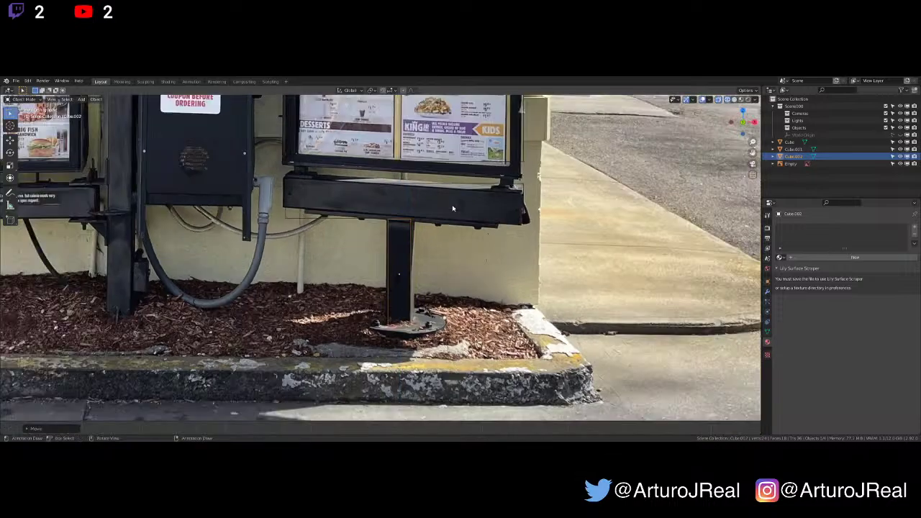
scroll(452, 207, up, 2)
shift+middle_drag(463, 191, 451, 238)
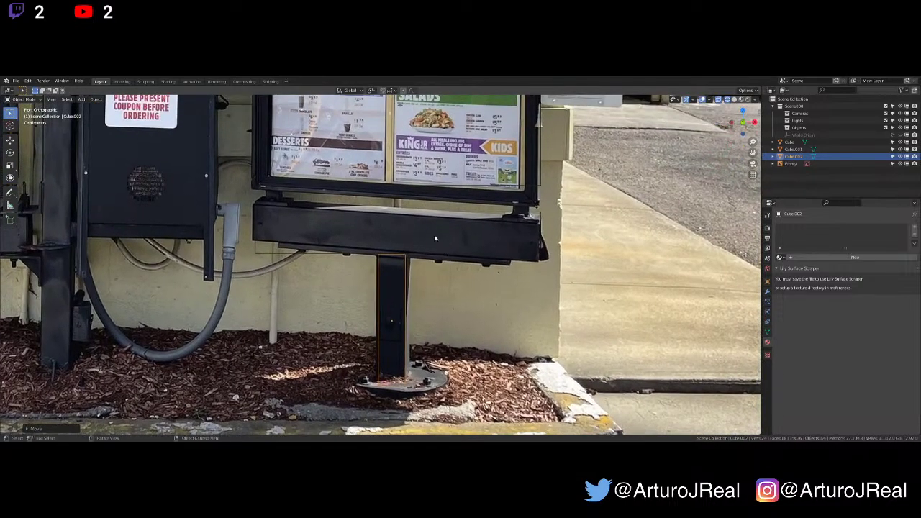
click(400, 214)
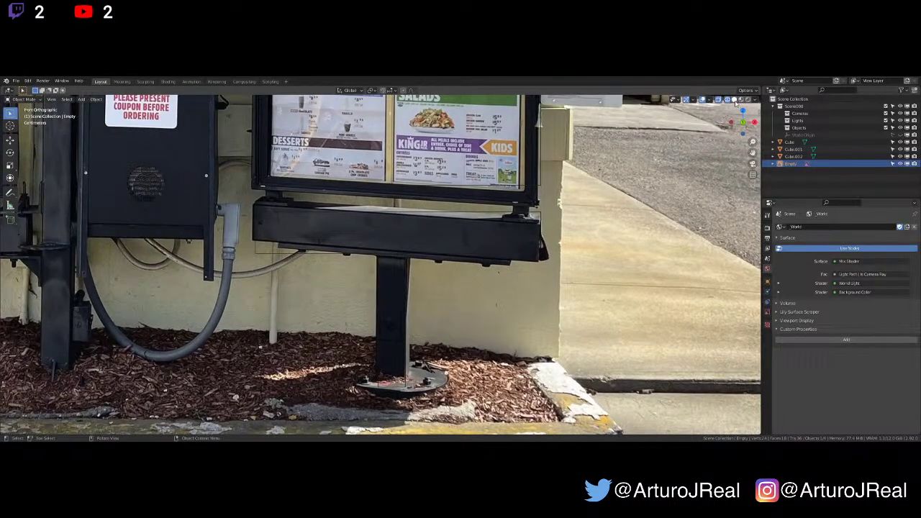
key(z)
click(578, 249)
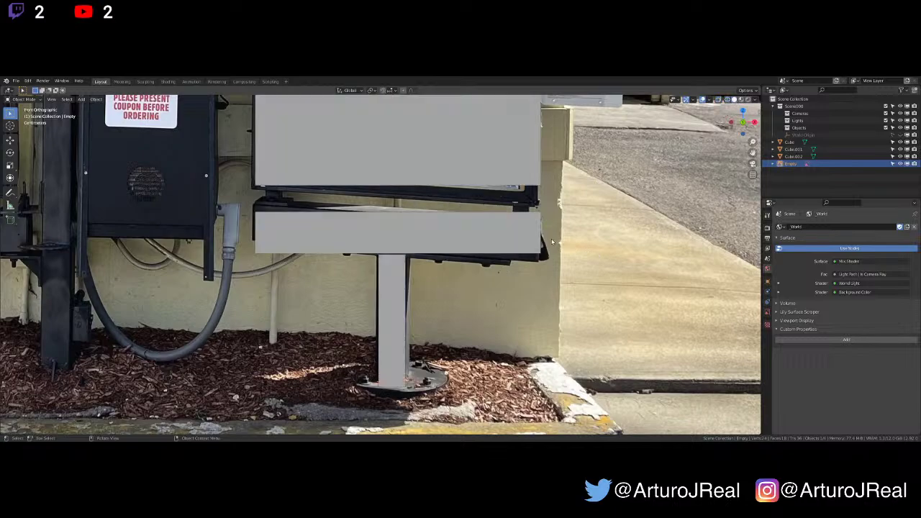
Duplicate the support post, move the copy up over the board, shorten it along Z and shift it along X to the board's left bracket
click(382, 237)
click(394, 321)
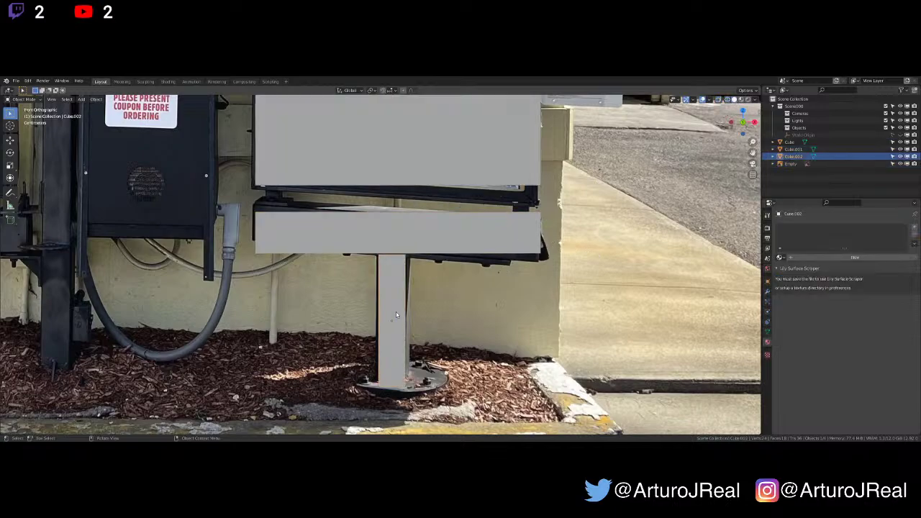
key(shift+d)
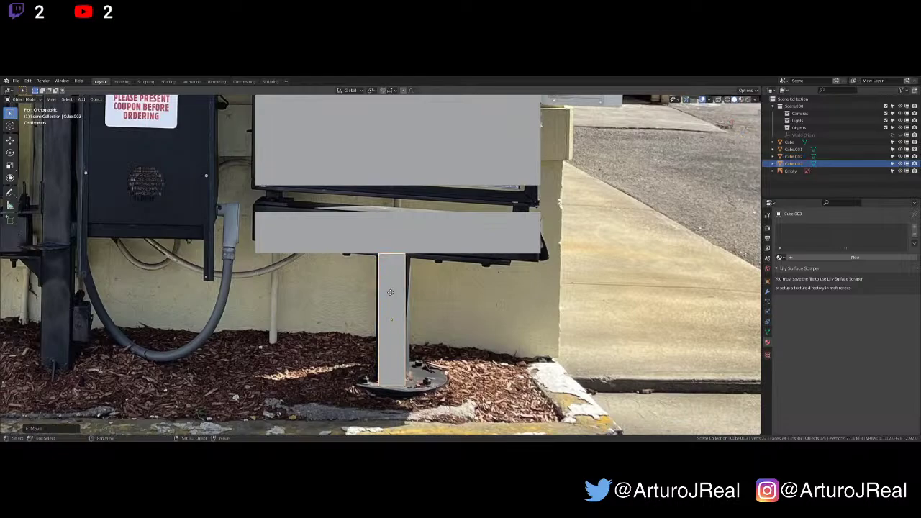
key(z)
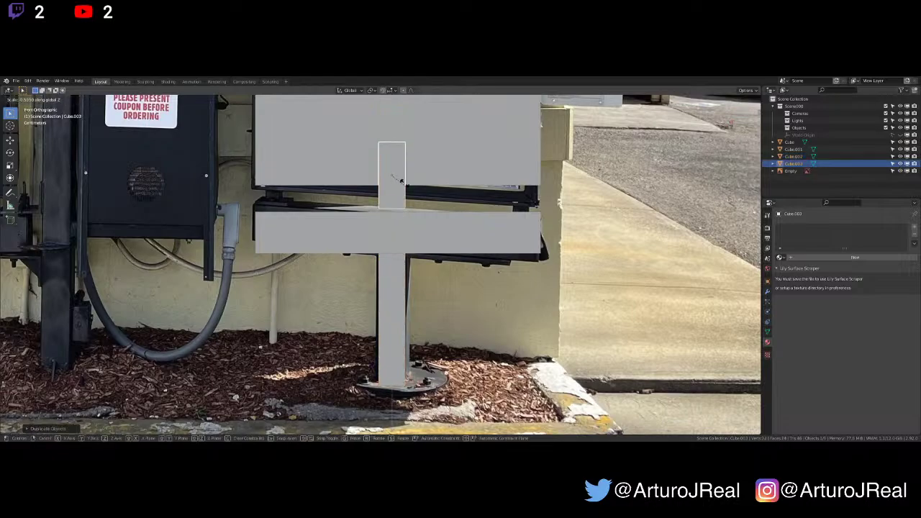
click(405, 181)
key(g)
key(x)
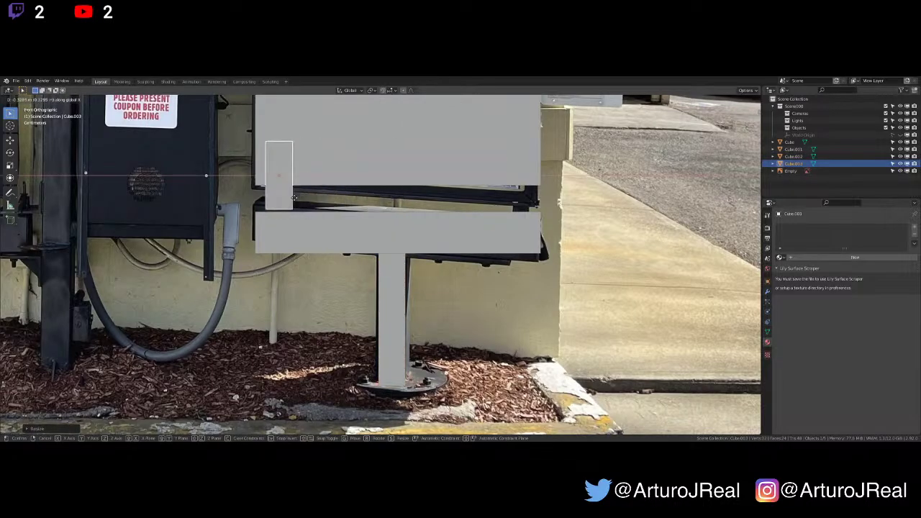
click(292, 201)
Shorten the bracket block along Z and lower it over the gap between the board and the crossbar
key(s)
key(z)
click(292, 185)
key(g)
key(z)
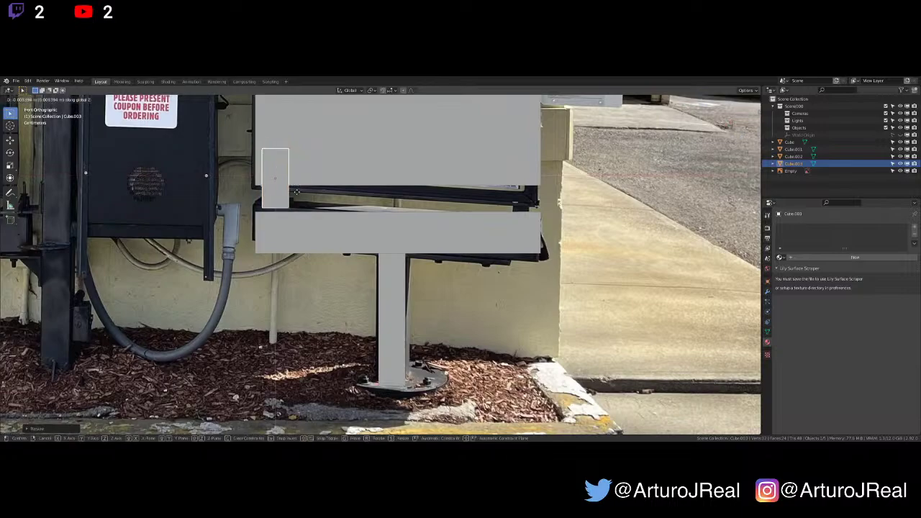
click(293, 206)
key(s)
key(z)
click(288, 211)
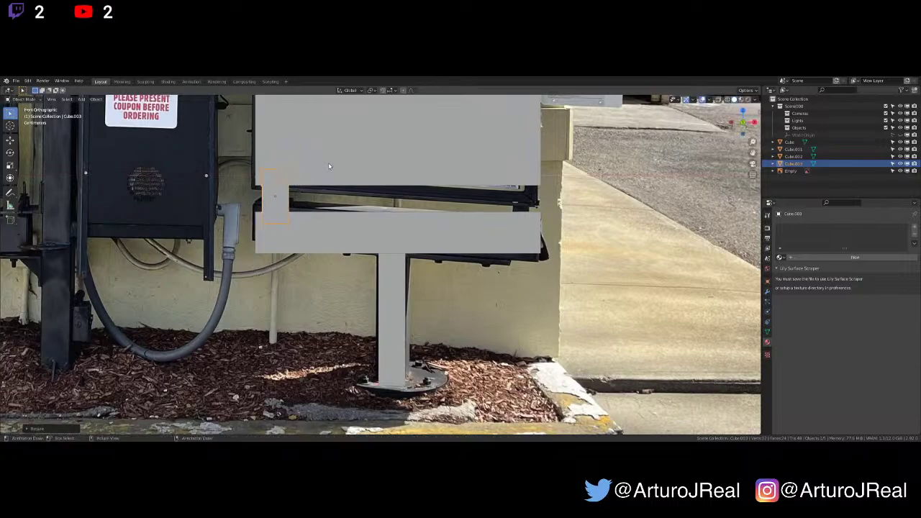
Scale the bracket block down along Z and X and nudge it along Z so it fills the gap between board and crossbar
key(s)
key(z)
click(305, 183)
key(s)
key(x)
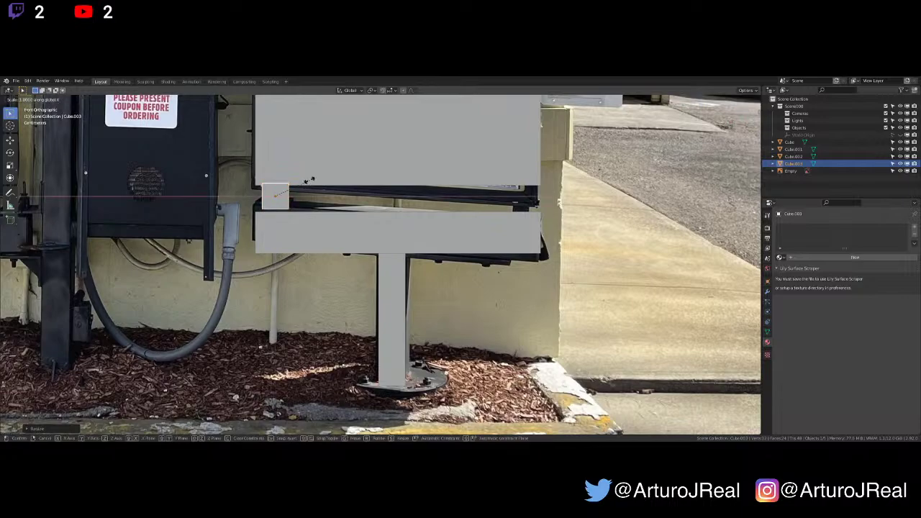
click(295, 179)
key(g)
key(z)
click(293, 184)
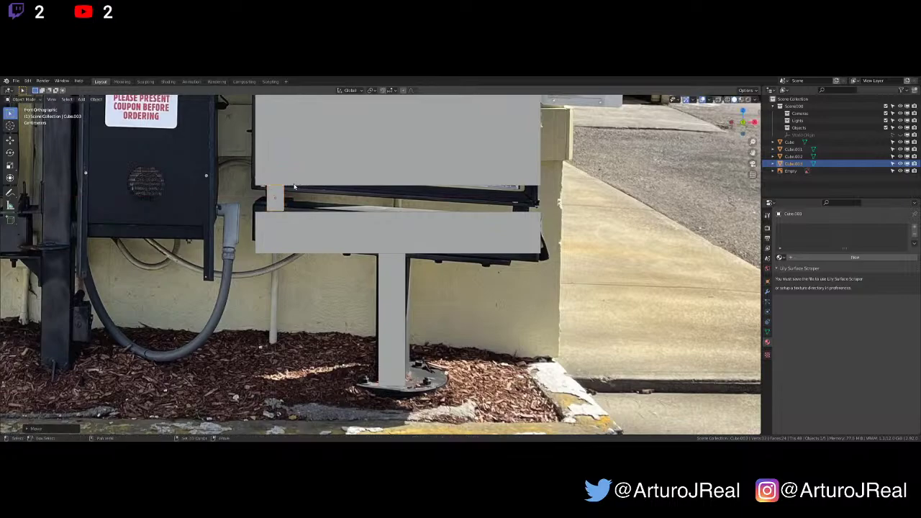
Duplicate the bracket block along X to the right end of the crossbar
key(shift+d)
key(x)
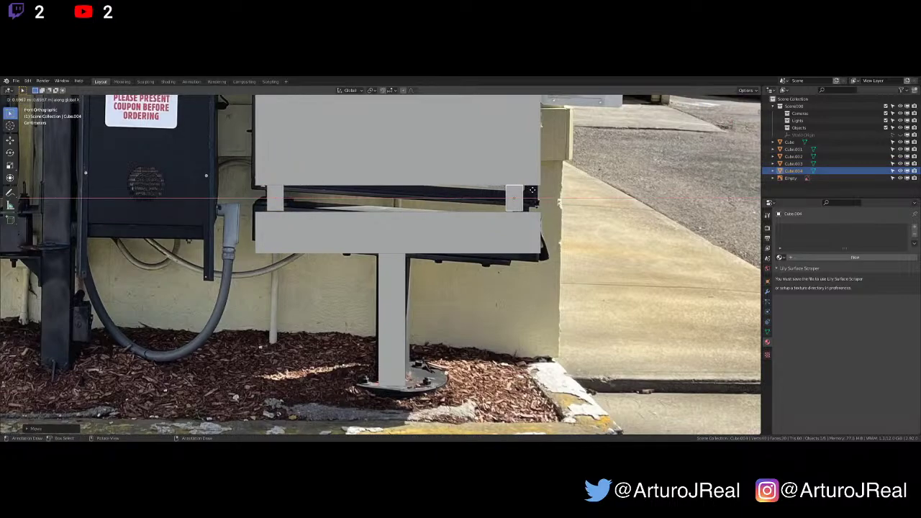
click(536, 189)
scroll(510, 189, down, 1)
scroll(510, 189, down, 3)
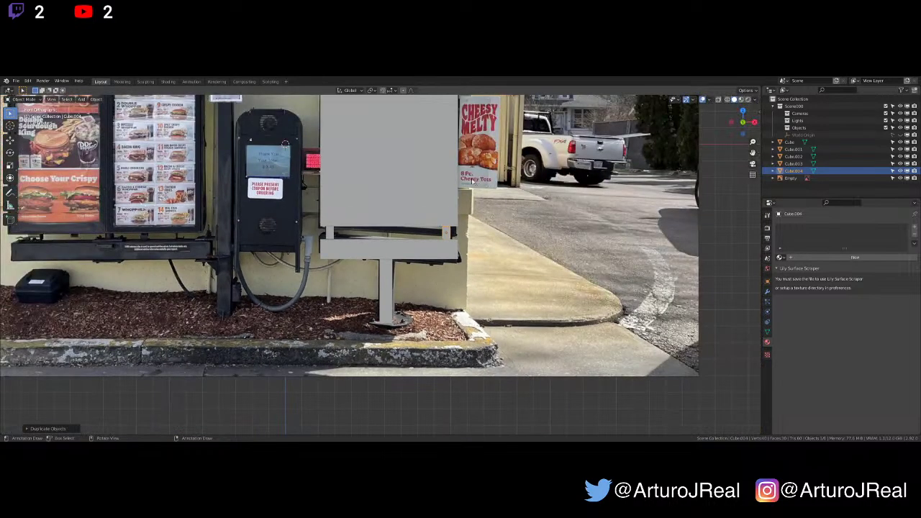
Adjust the main board block's height and position along Z to fit between the top canopy and the lower brackets
shift+middle_drag(448, 168, 436, 253)
scroll(435, 252, up, 2)
shift+middle_drag(415, 185, 405, 300)
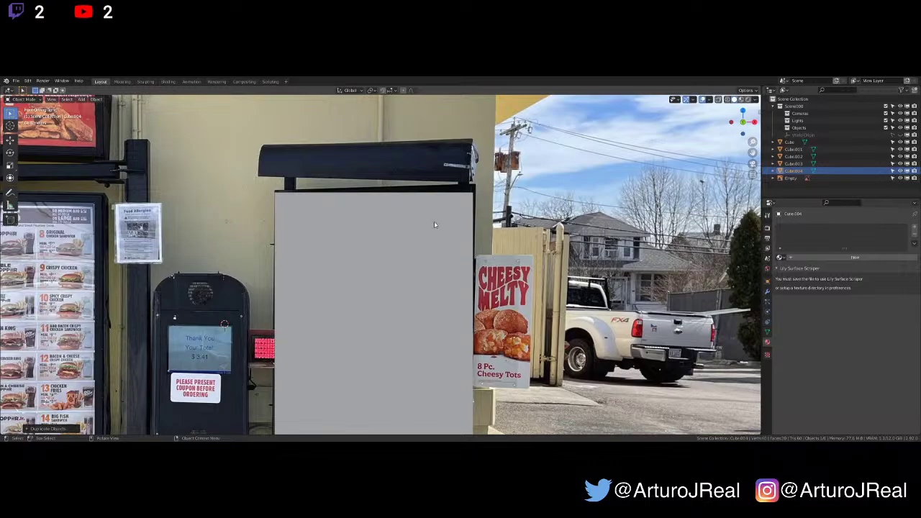
scroll(433, 224, down, 2)
shift+middle_drag(423, 239, 425, 190)
click(394, 236)
key(g)
key(z)
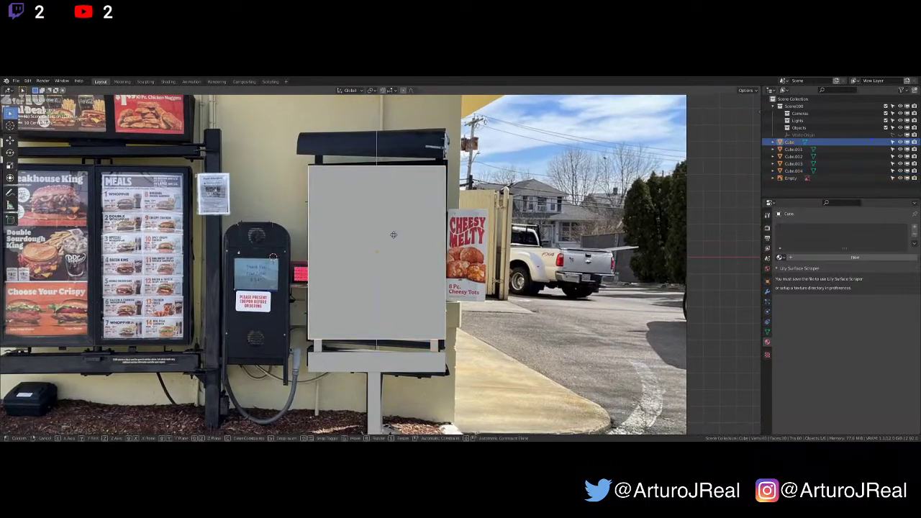
click(396, 232)
key(s)
key(z)
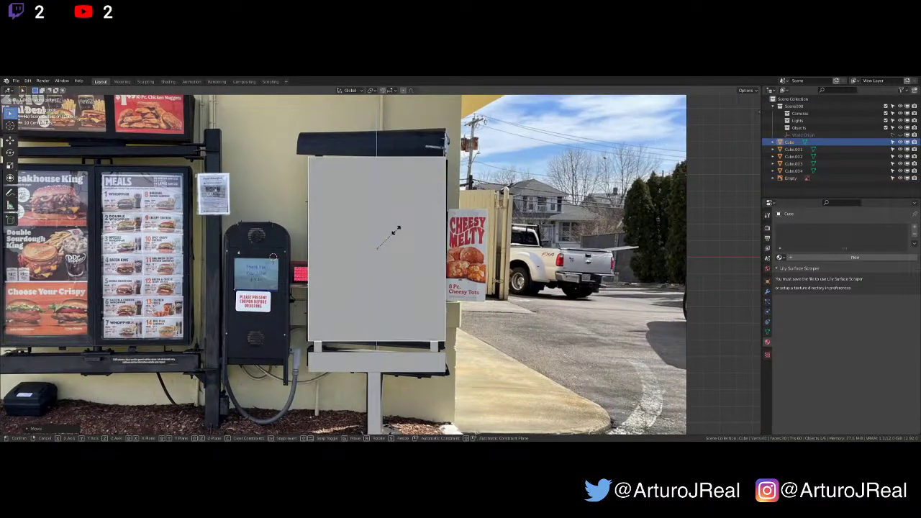
click(395, 232)
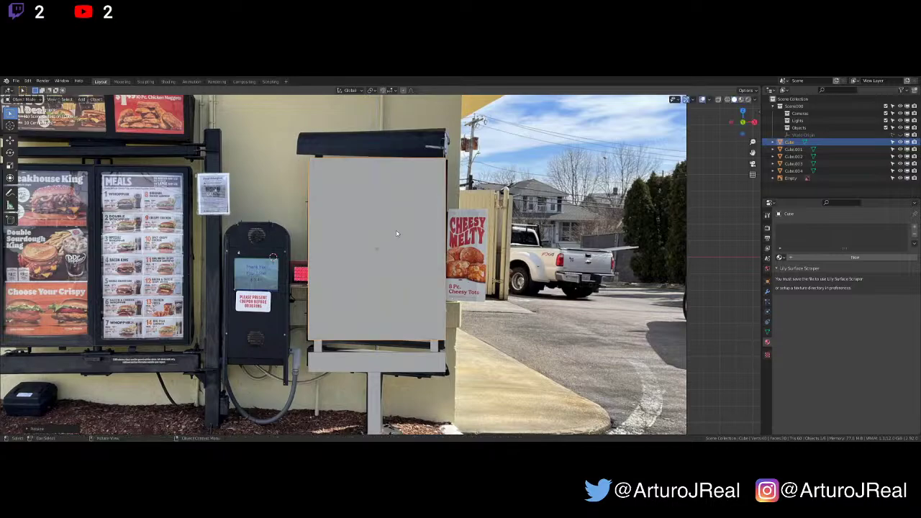
click(395, 233)
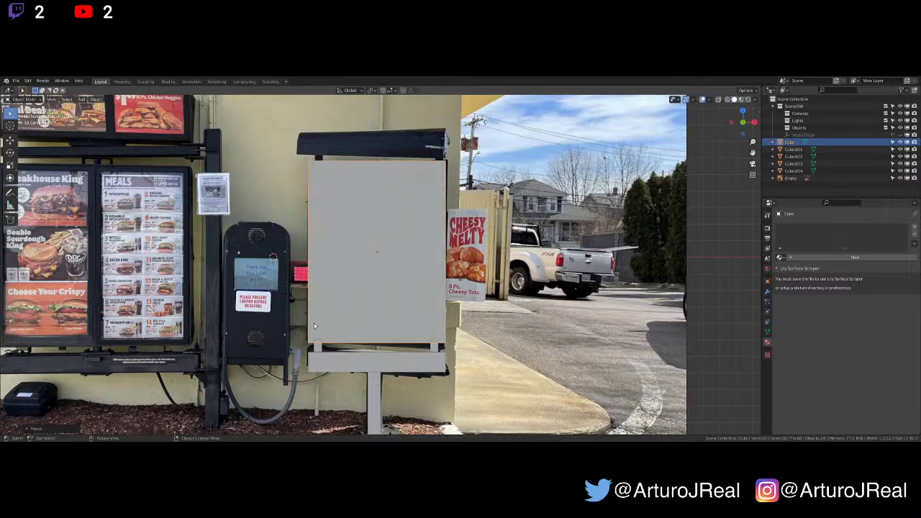
Duplicate both lower bracket blocks and move the copies up along Z to the gap between the board and the top canopy
click(402, 343)
shift+click(434, 348)
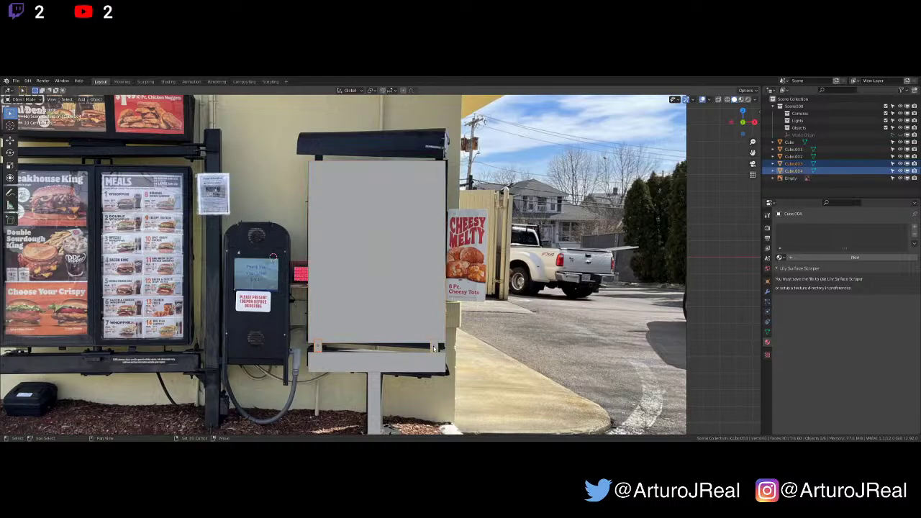
key(shift+d)
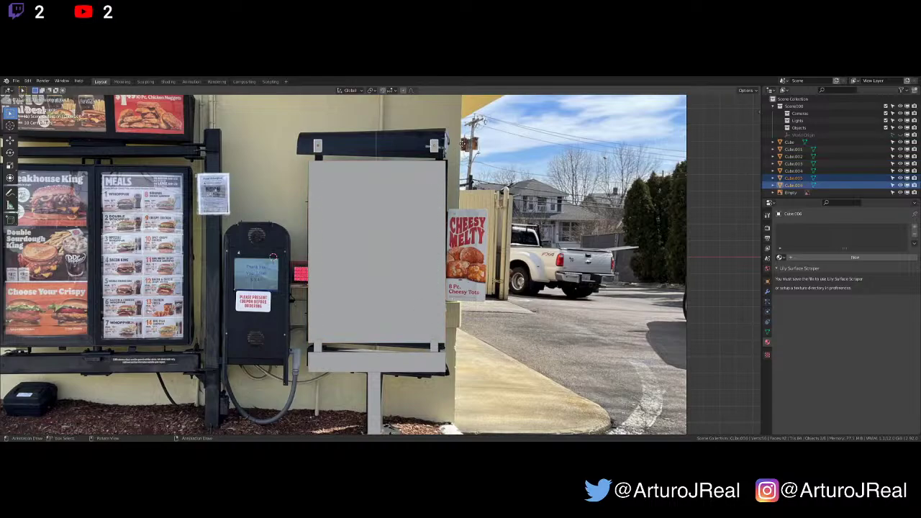
click(460, 156)
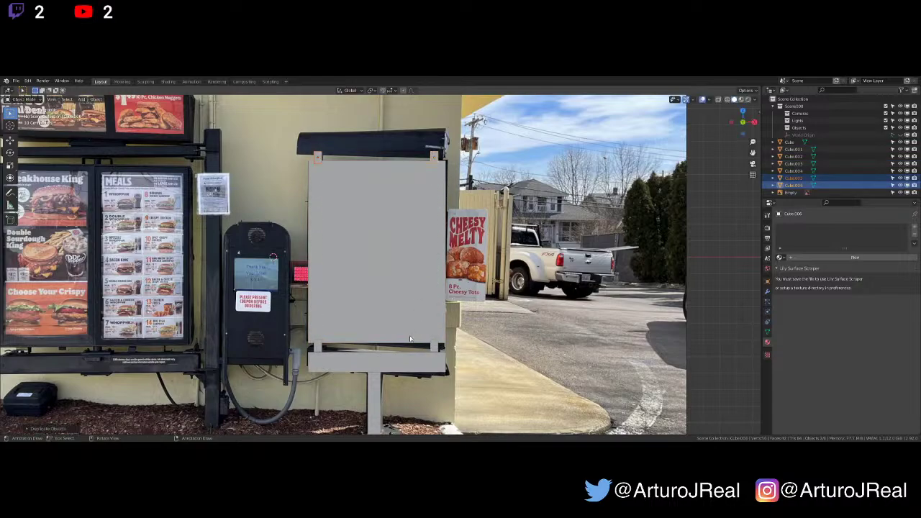
Duplicate the crossbar block, move the copy up to the top canopy and widen it along X to match the photo
click(387, 367)
scroll(385, 361, down, 2)
key(shift+d)
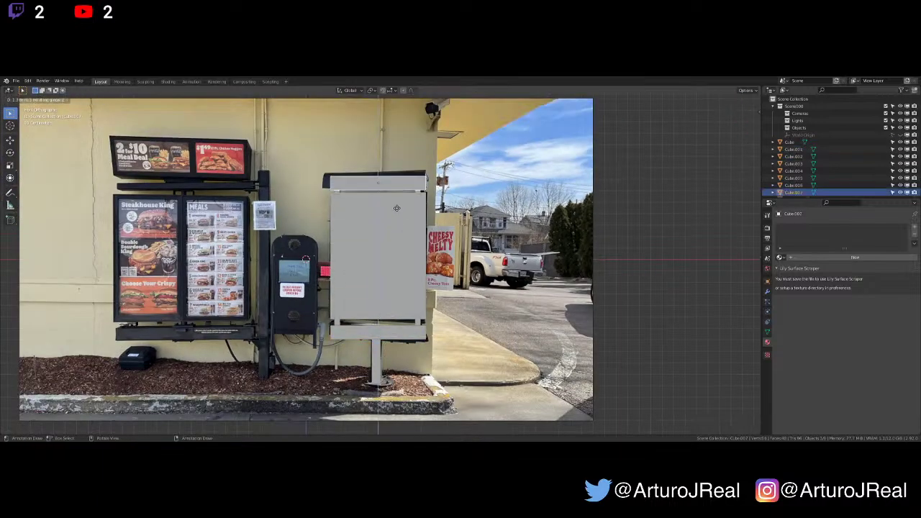
click(402, 203)
key(s)
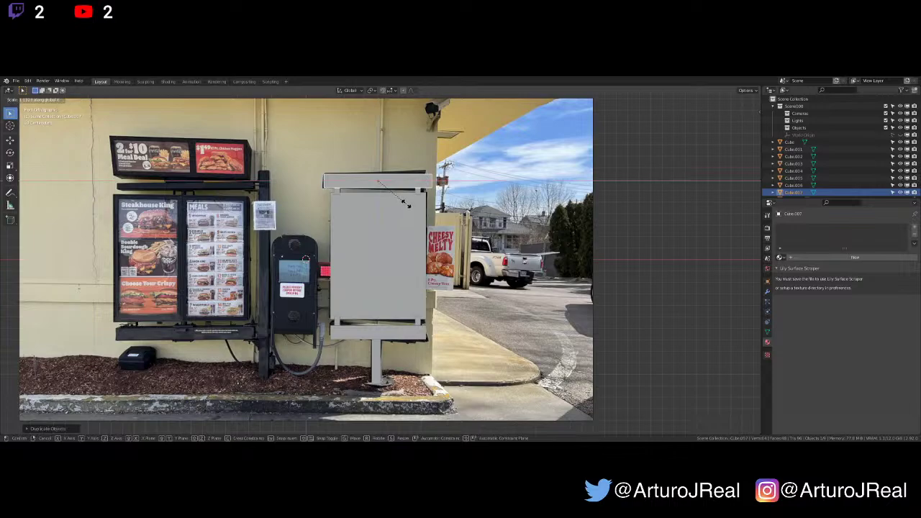
click(406, 203)
Nudge the canopy block along Z and X to align it with the canopy in the photo
key(g)
key(z)
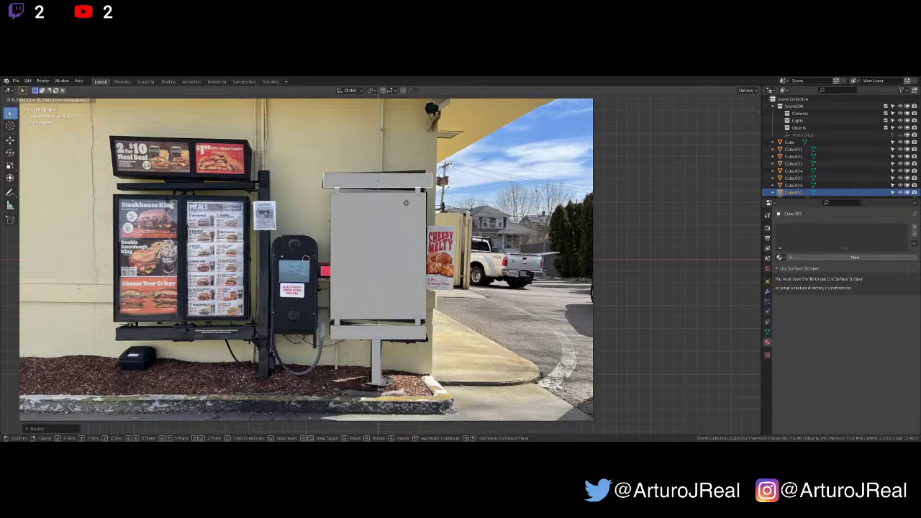
click(407, 202)
key(g)
key(x)
click(406, 205)
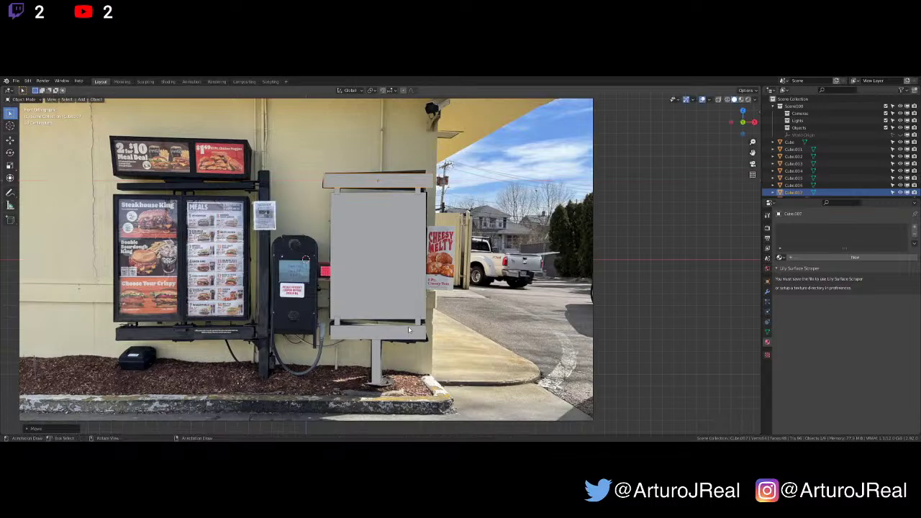
Duplicate the main board block and move the copy along X over the Cheesy Melty poster side
click(404, 285)
scroll(405, 287, up, 3)
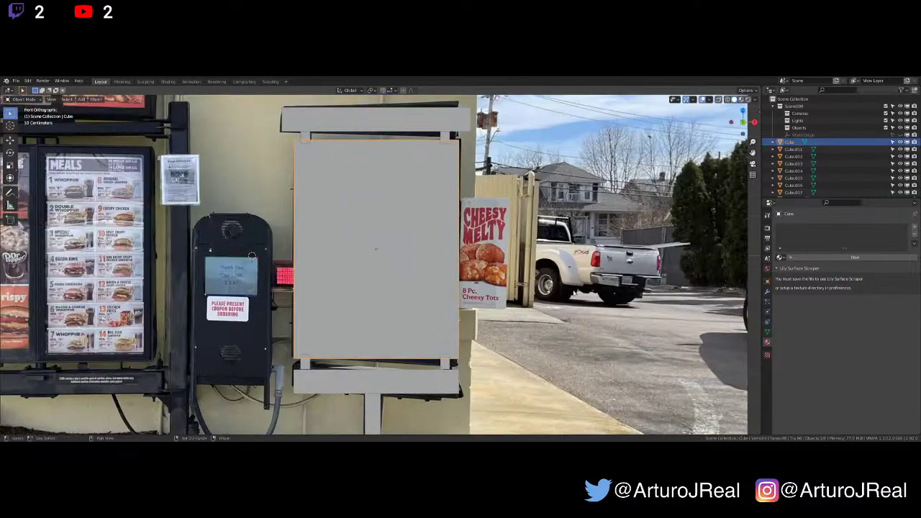
shift+middle_drag(562, 265, 505, 252)
scroll(506, 252, up, 2)
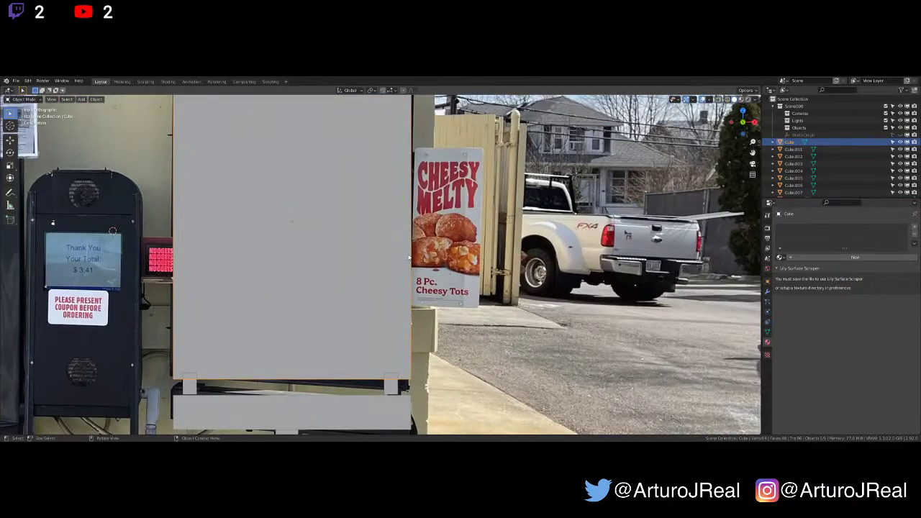
scroll(402, 259, down, 2)
key(shift+d)
key(x)
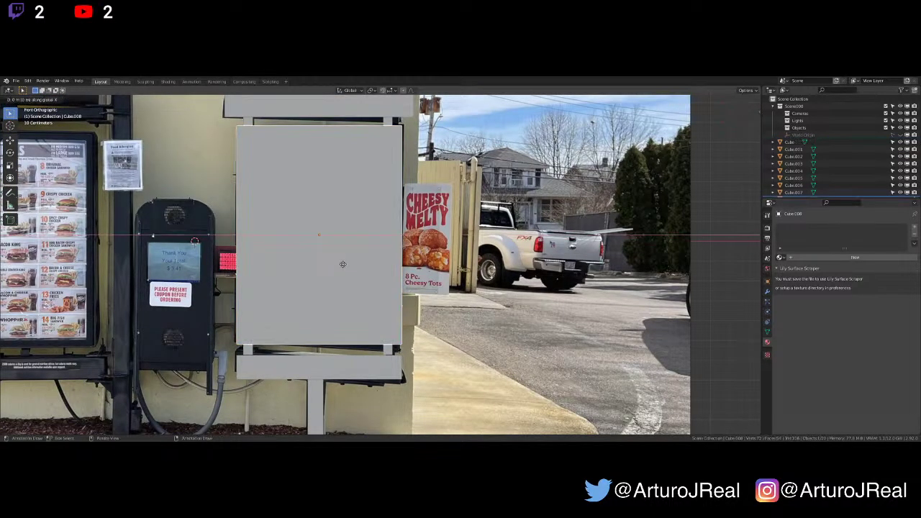
click(511, 264)
Scale the side panel block down along Z and X and move it along X against the board's right edge
key(s)
key(z)
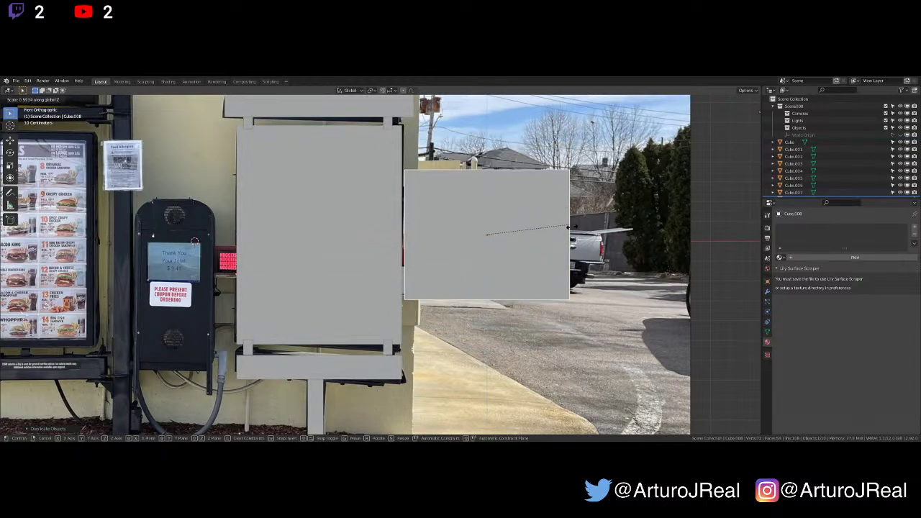
click(561, 236)
key(s)
key(x)
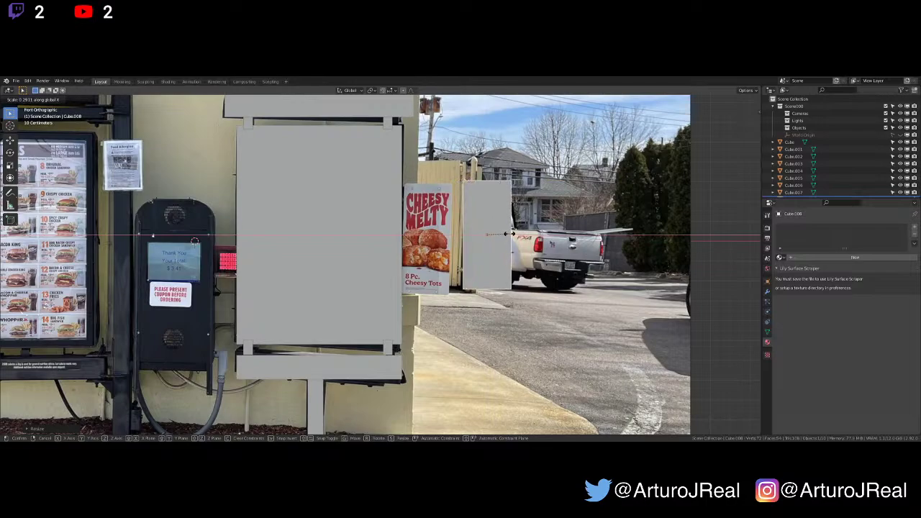
click(463, 234)
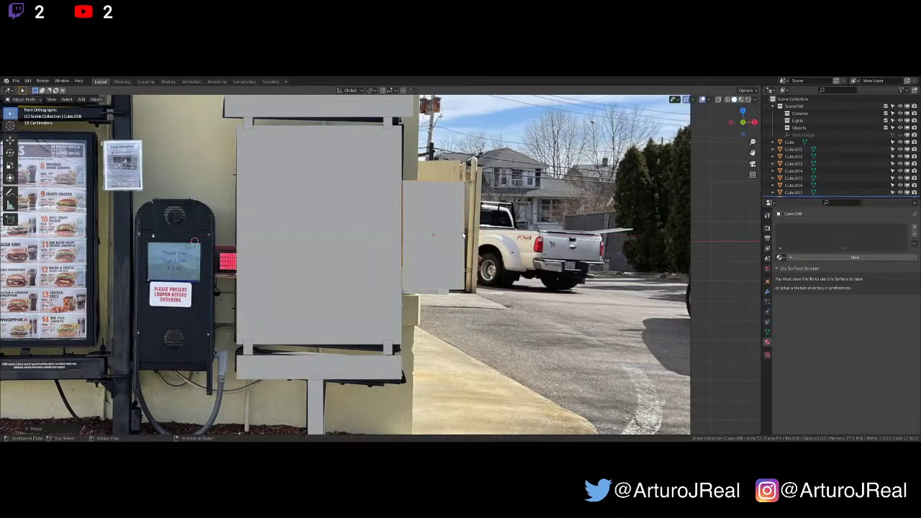
Lower the side panel block along Z, fine-tune its height and width, and set it flush against the board's right edge
key(g)
key(z)
click(472, 240)
key(s)
key(z)
click(477, 226)
key(s)
key(x)
click(469, 224)
key(s)
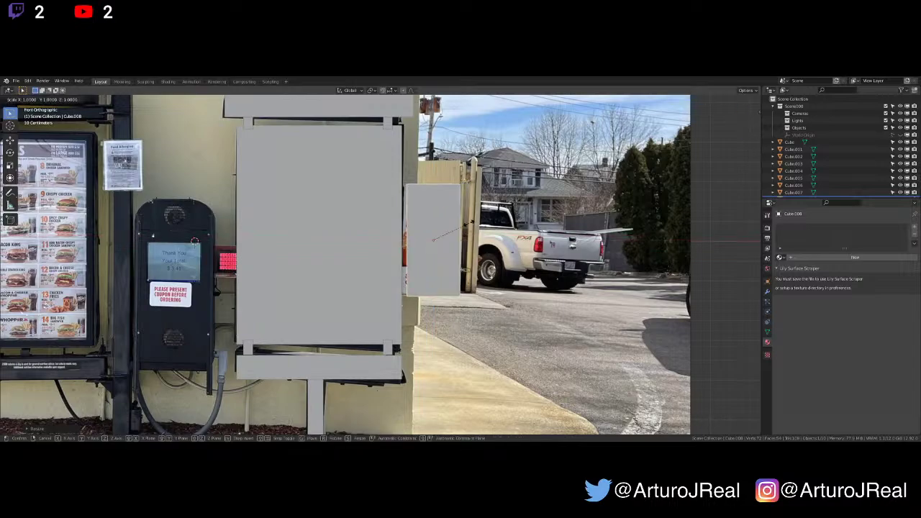
click(471, 226)
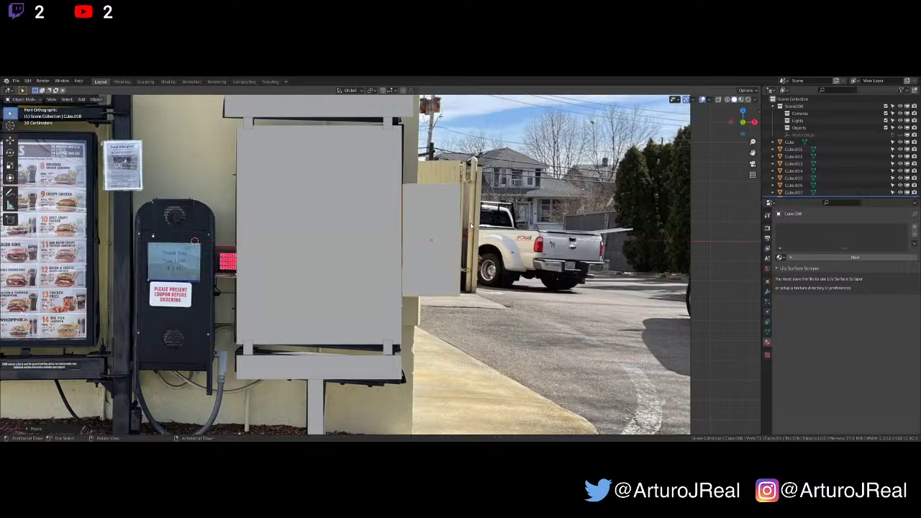
Switch the viewport to rendered shading
key(z)
click(476, 191)
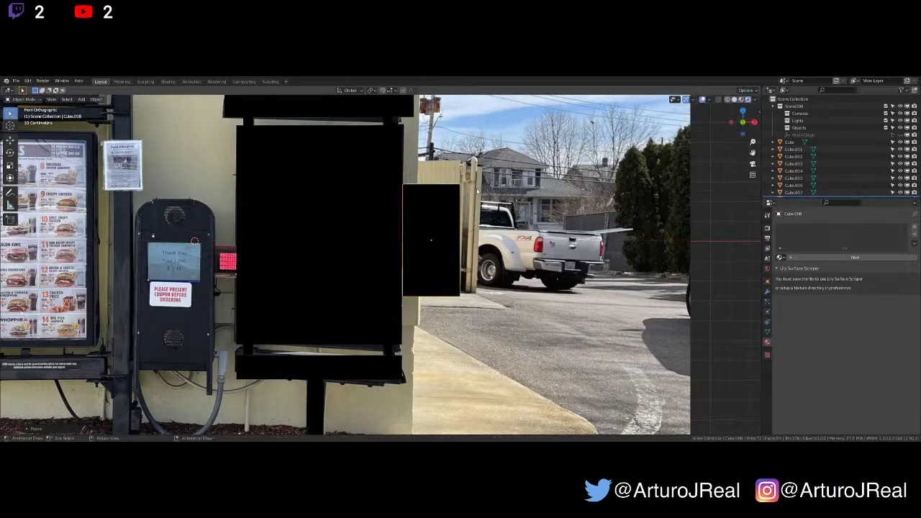
Switch the viewport from rendered to wireframe and on to solid shading, and view the blocks from an angle
key(z)
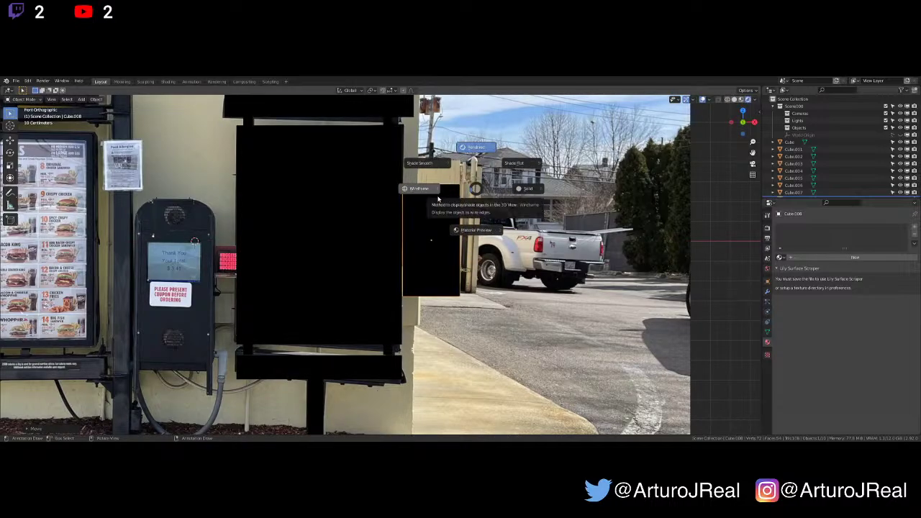
click(438, 198)
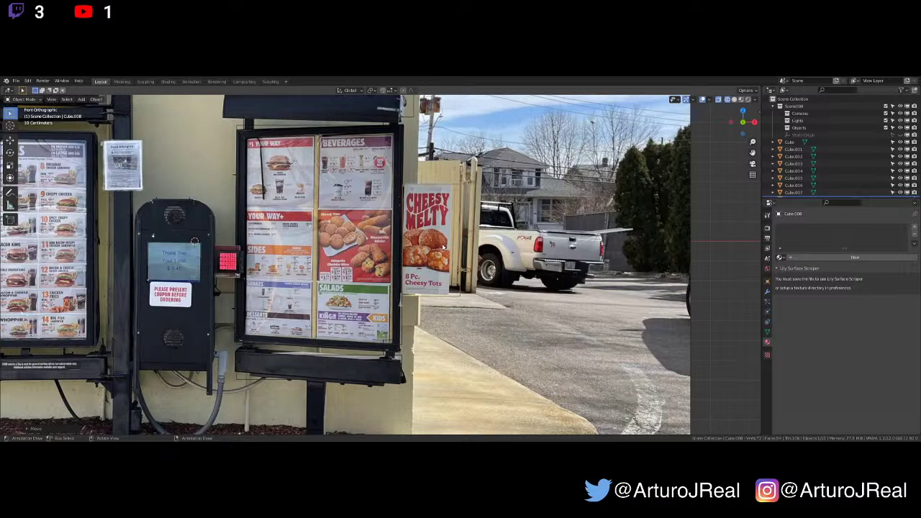
scroll(433, 281, down, 2)
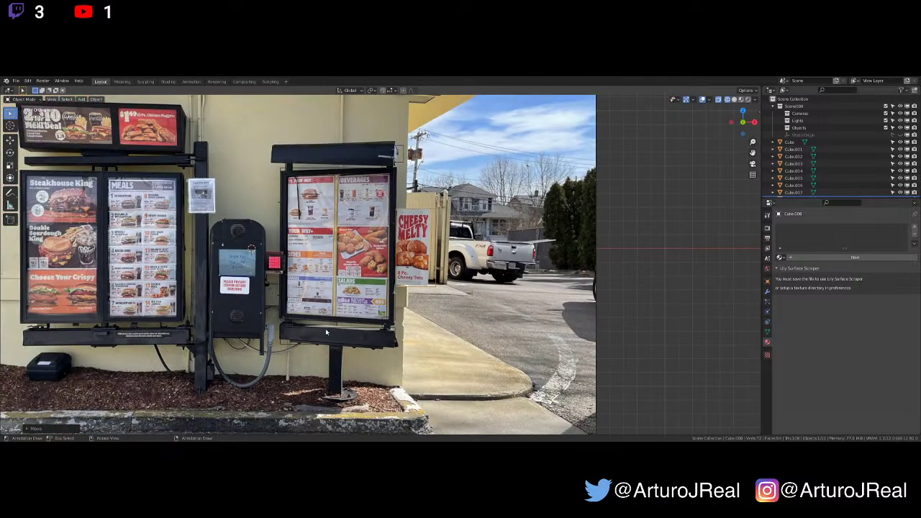
click(734, 99)
middle_drag(596, 290, 561, 271)
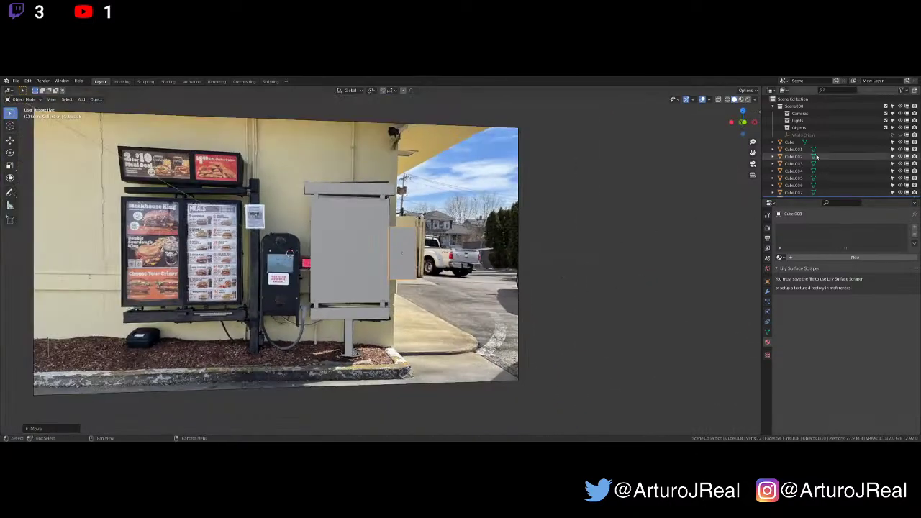
Hide the reference image to inspect the blocks alone, show it again, and return to the front view
scroll(823, 177, down, 2)
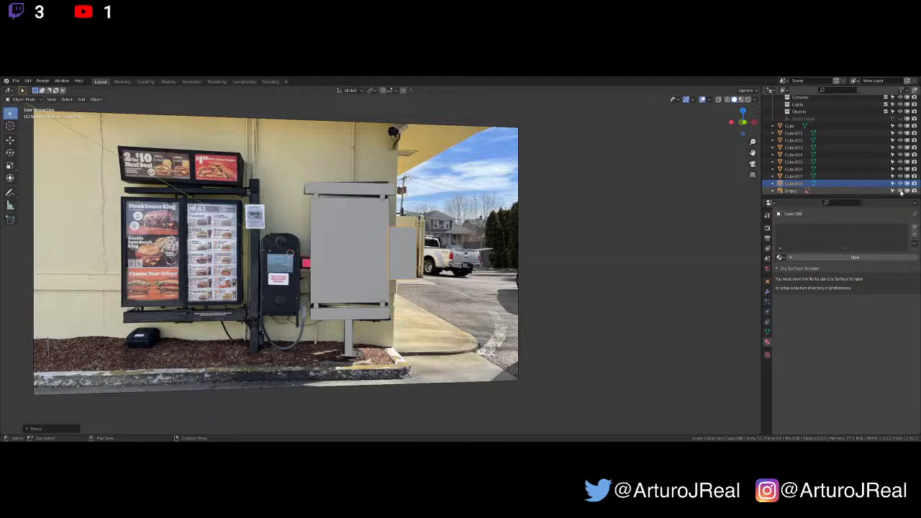
click(901, 191)
middle_drag(544, 252, 555, 281)
scroll(540, 300, down, 4)
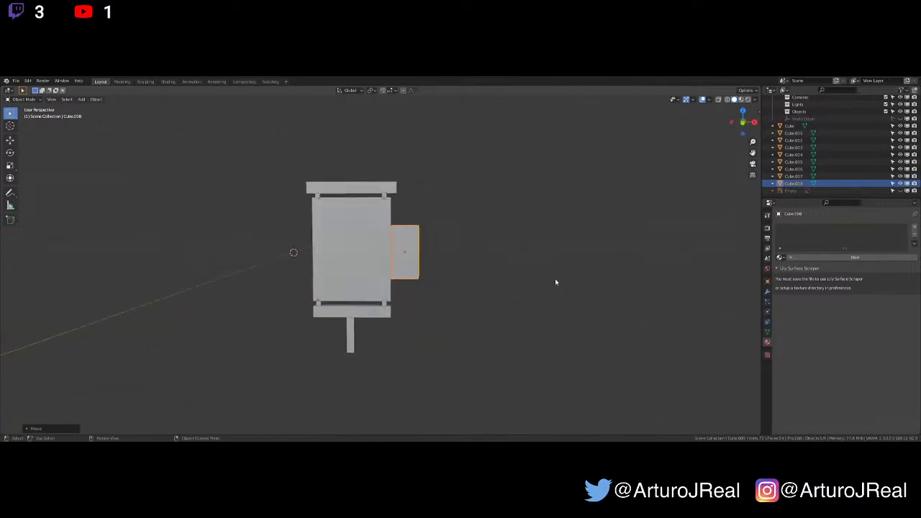
click(900, 190)
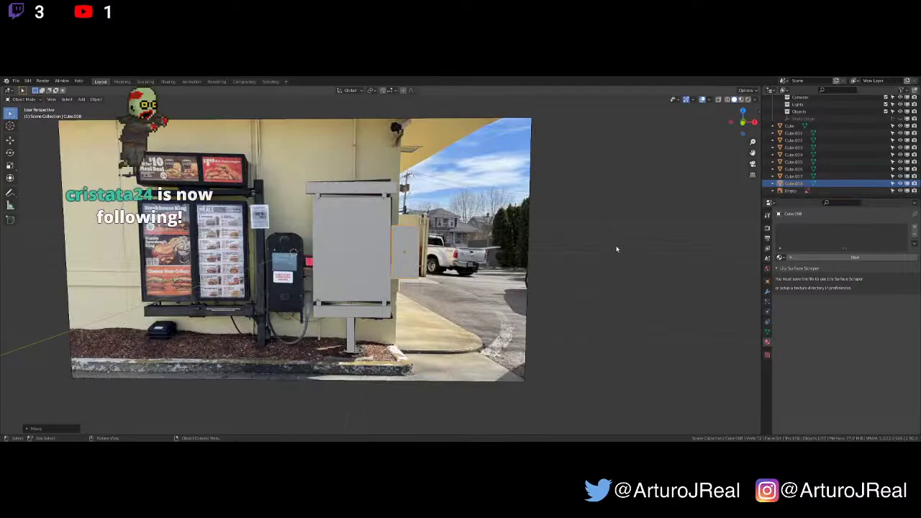
key(KP_1)
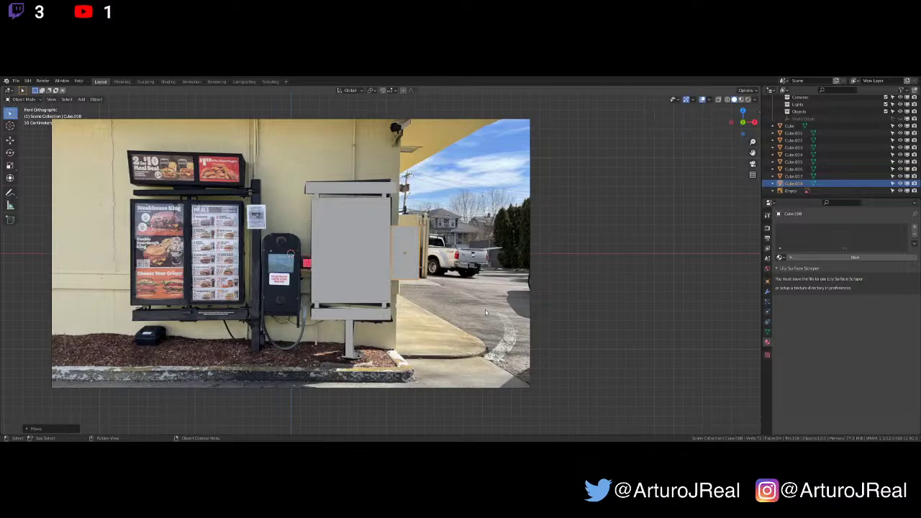
scroll(451, 314, up, 2)
scroll(451, 316, down, 2)
shift+middle_drag(452, 321, 500, 318)
scroll(502, 318, up, 2)
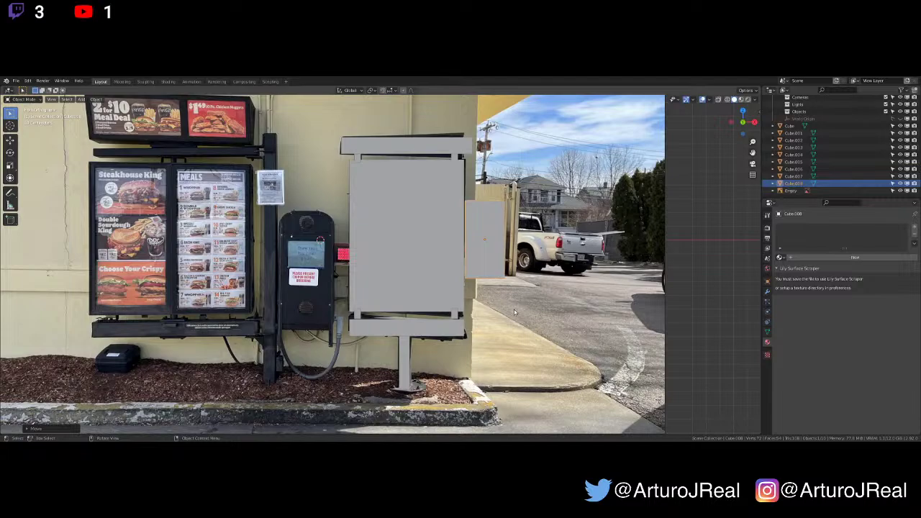
scroll(518, 311, down, 1)
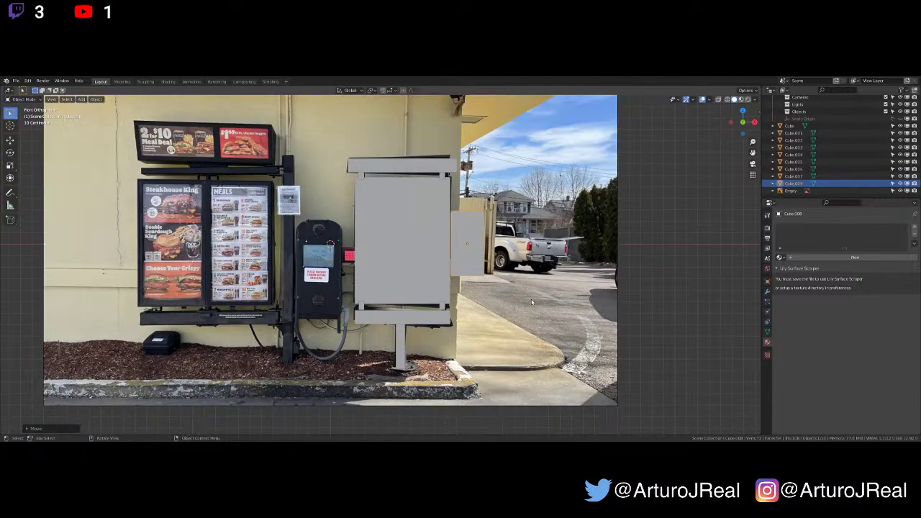
shift+middle_drag(538, 292, 563, 306)
scroll(565, 316, down, 2)
scroll(564, 318, up, 1)
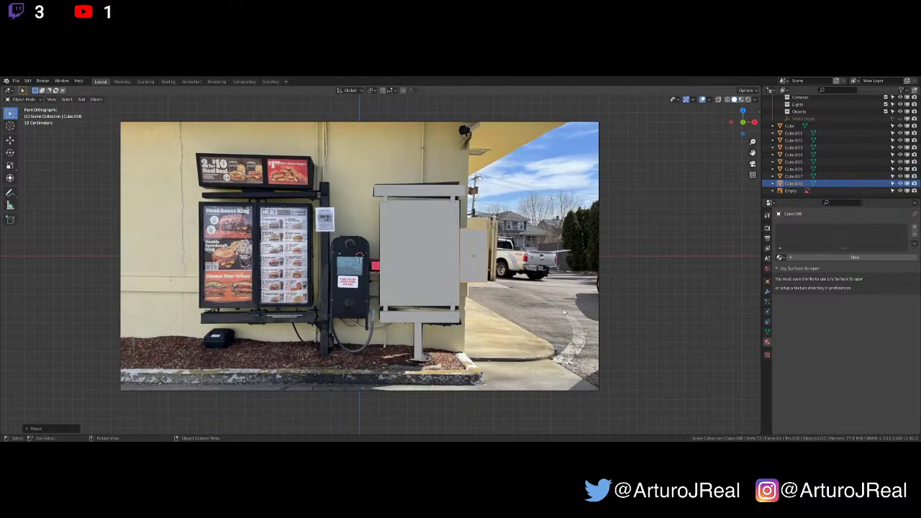
scroll(577, 235, up, 1)
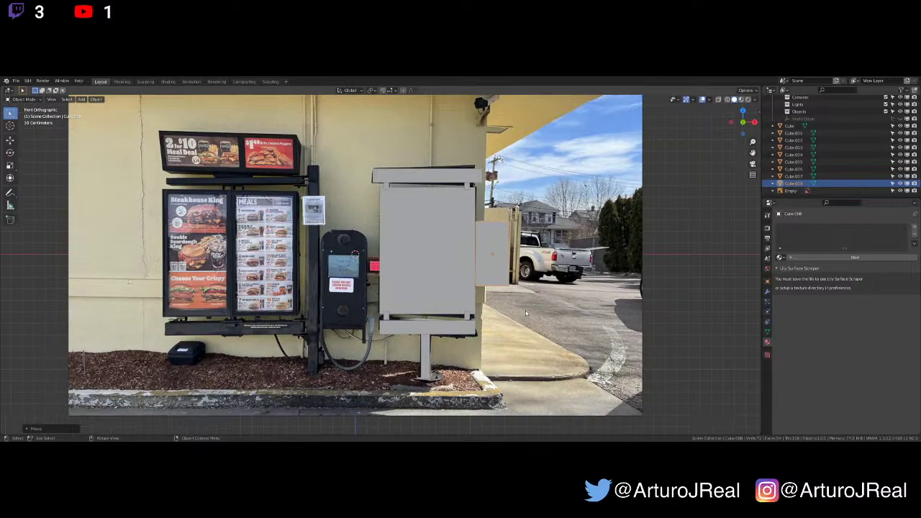
scroll(513, 330, up, 1)
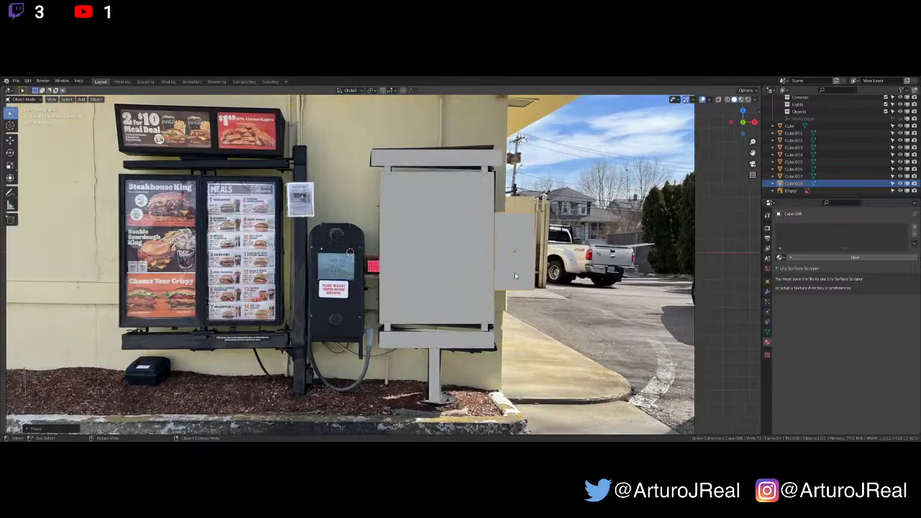
Duplicate the side panel block and move the copy along X and Z over the order speaker box
key(shift+d)
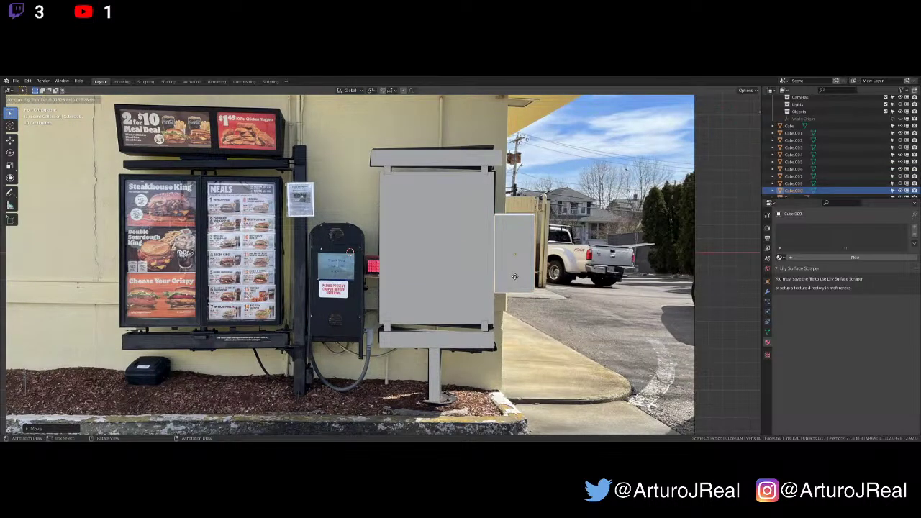
key(x)
click(340, 306)
key(g)
key(z)
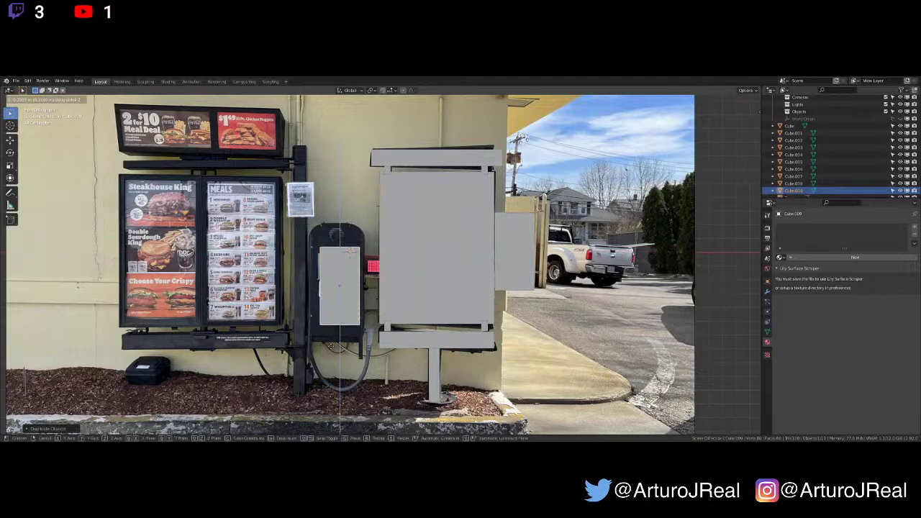
click(344, 359)
Scale the speaker box block up to the box's width in the photo and align it vertically along Z
key(s)
click(314, 379)
key(g)
key(z)
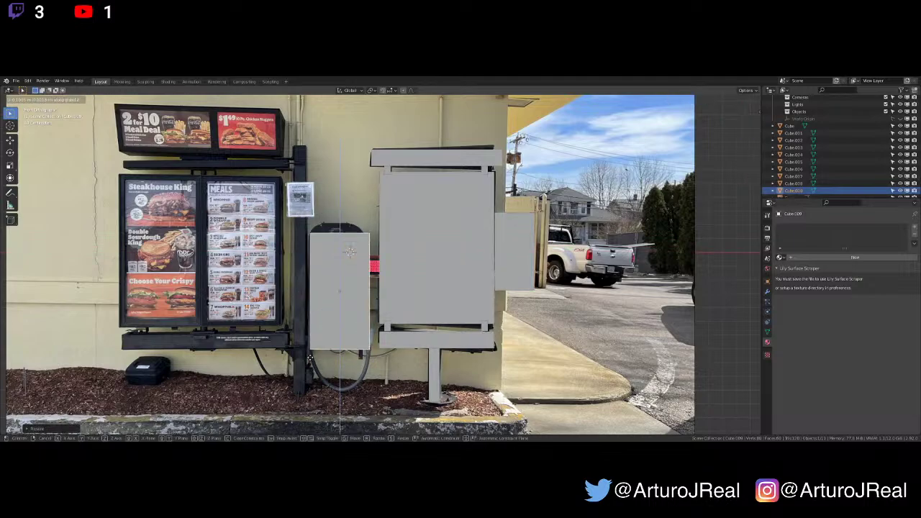
click(313, 357)
key(g)
key(z)
click(314, 352)
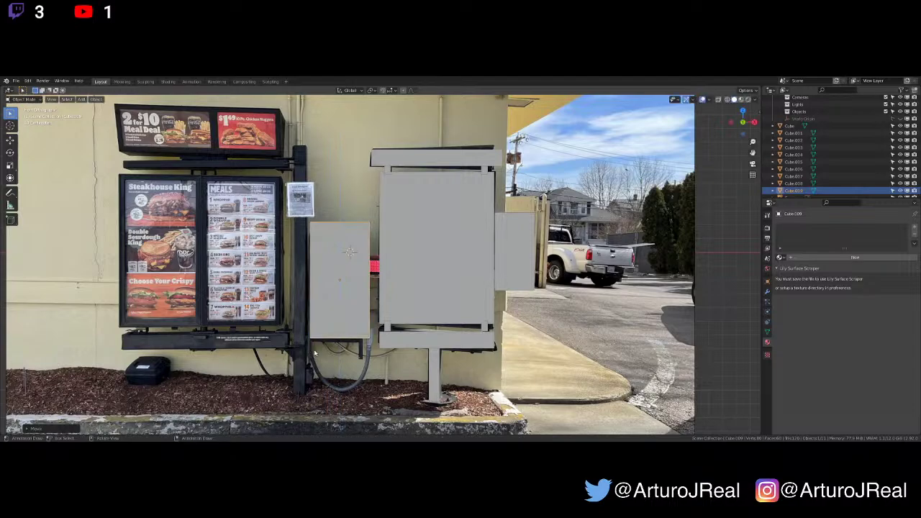
Reduce the speaker box block's height slightly along Z and fine-tune its vertical position
key(s)
key(z)
click(315, 350)
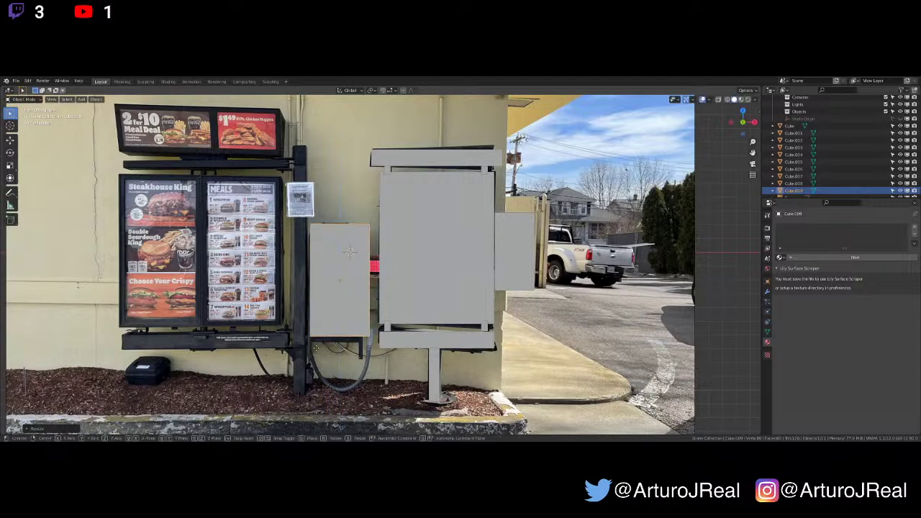
key(g)
key(z)
click(319, 352)
Duplicate the speaker box block beside it, stretch the copy along Z and narrow it along X into a tall post
key(shift+d)
key(shift+d)
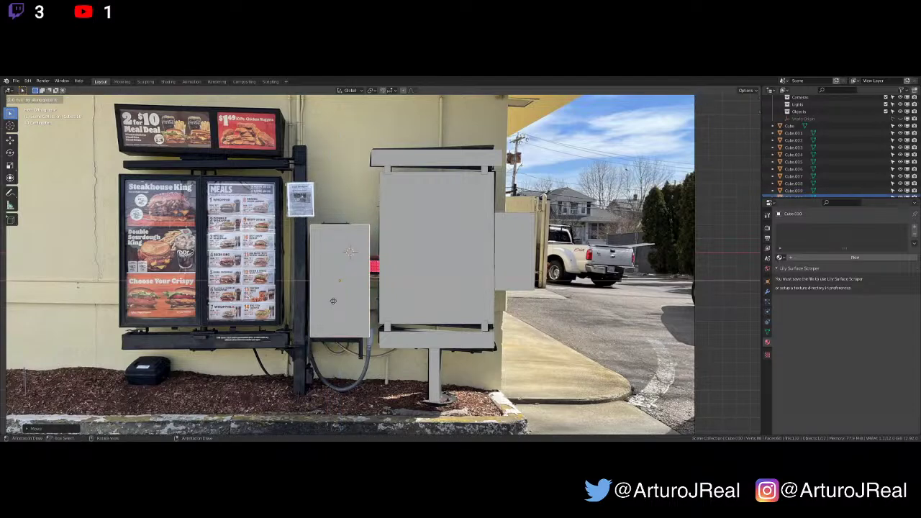
key(z)
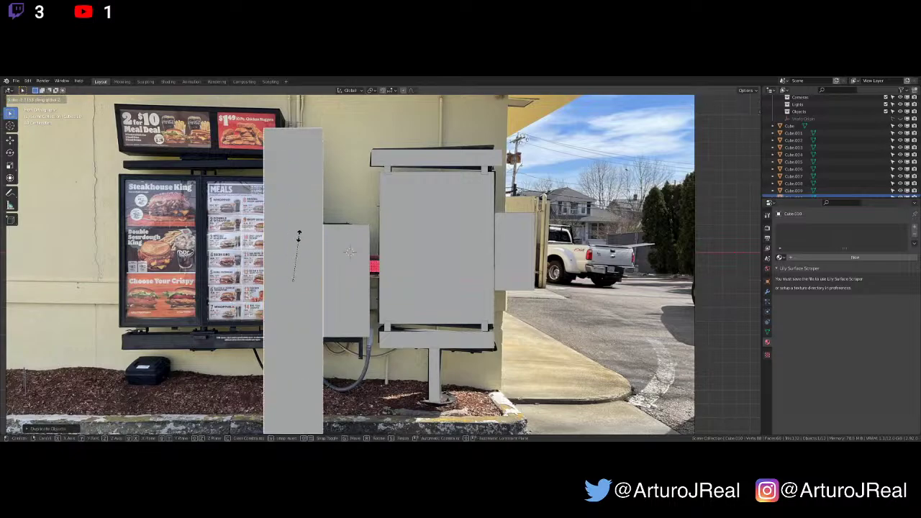
click(302, 238)
key(s)
key(x)
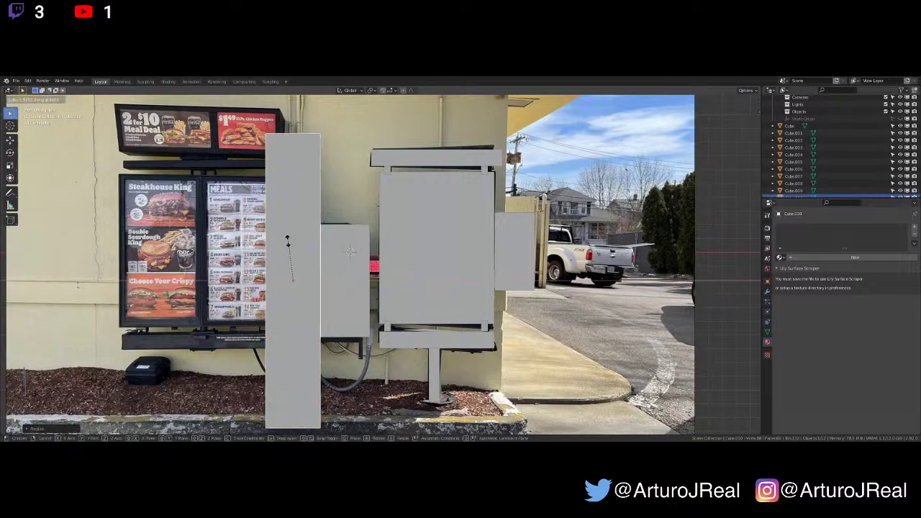
click(298, 272)
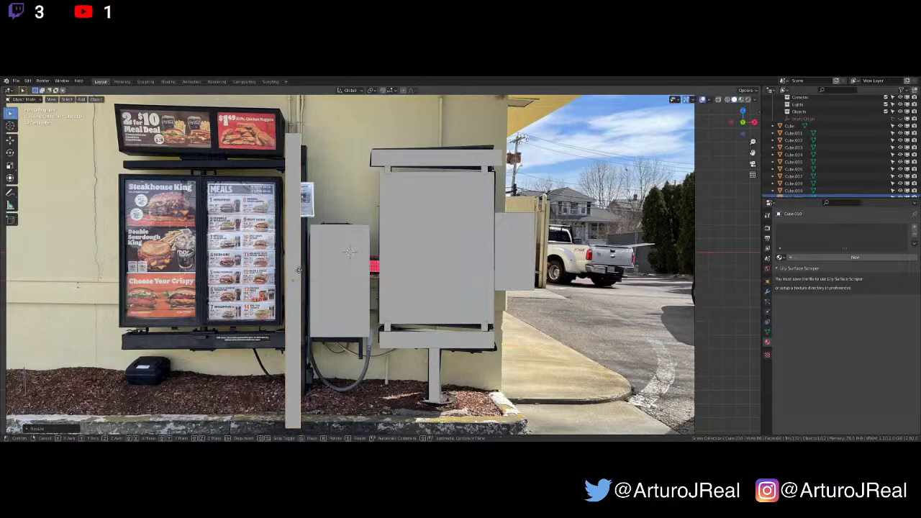
Move the tall post block along X onto the photo's post and raise it along Z to meet the post's base
key(g)
key(x)
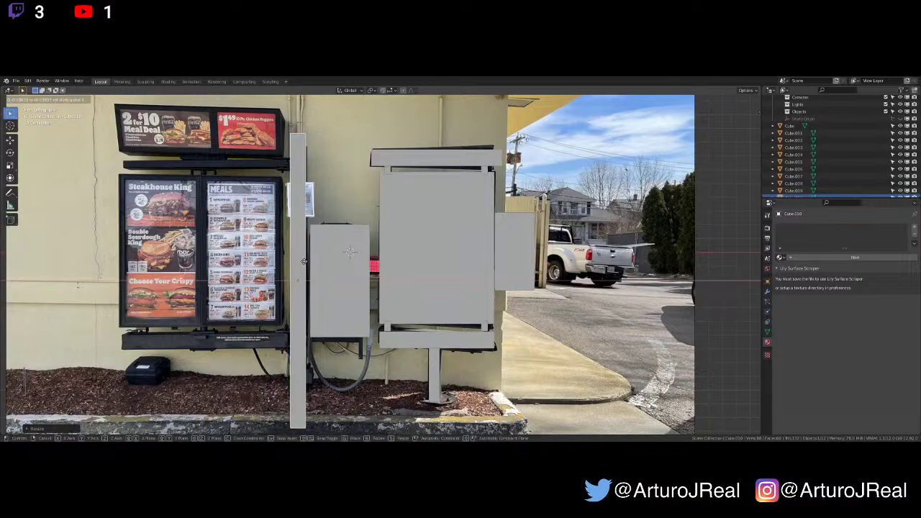
click(307, 260)
key(g)
key(z)
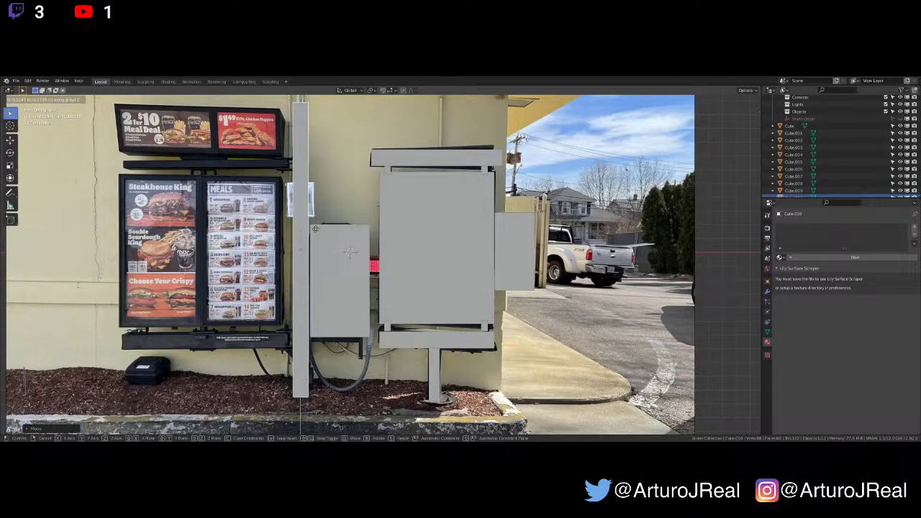
click(315, 229)
Shorten the tall post block along Z and adjust its vertical position to fit the photo's post
key(s)
key(z)
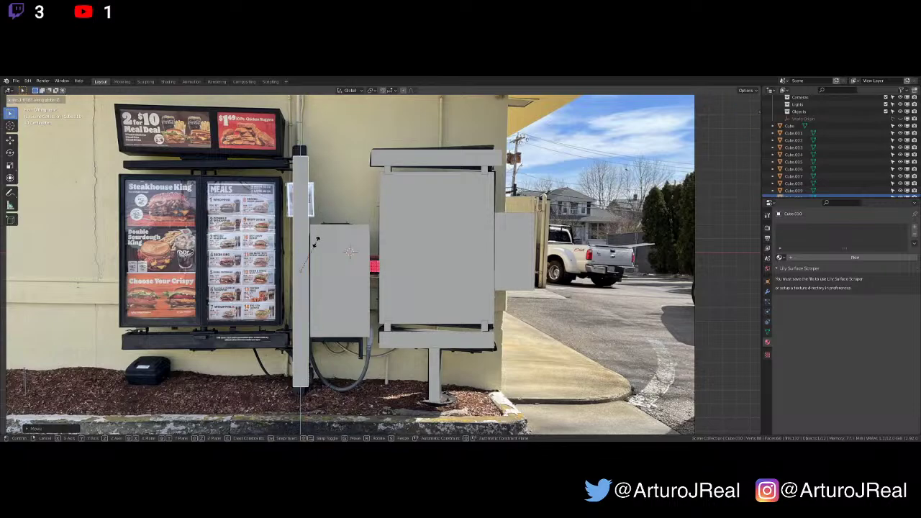
click(318, 239)
key(g)
key(z)
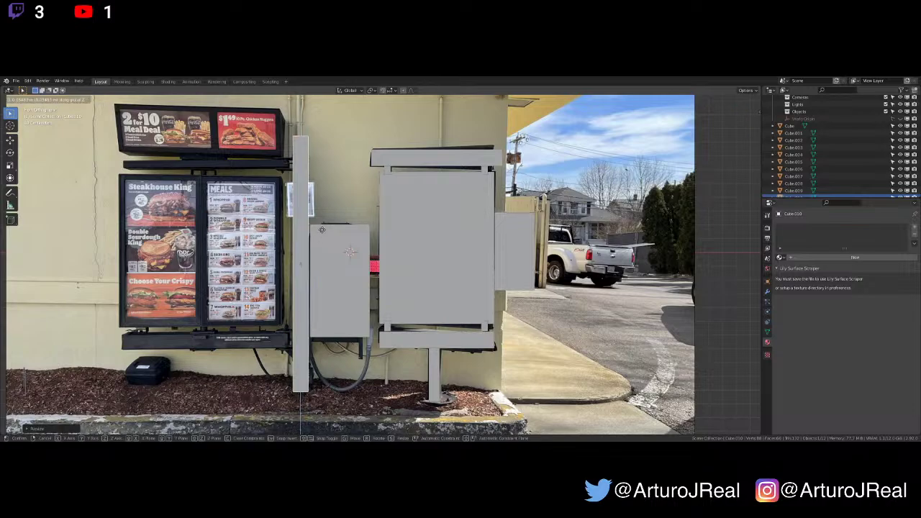
click(320, 237)
Duplicate the right board's lower crossbar, move it along X under the left board, widen it along X, and lower it slightly
scroll(312, 247, up, 2)
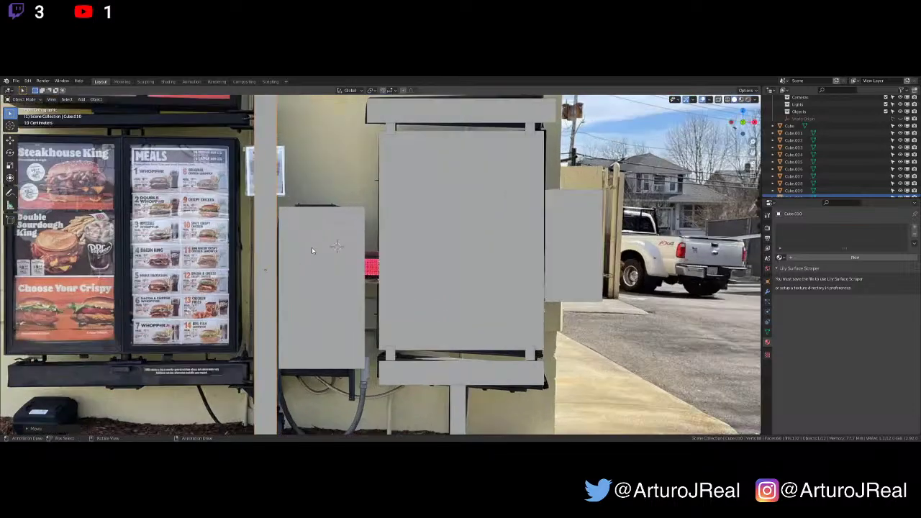
shift+middle_drag(305, 281, 376, 258)
click(513, 316)
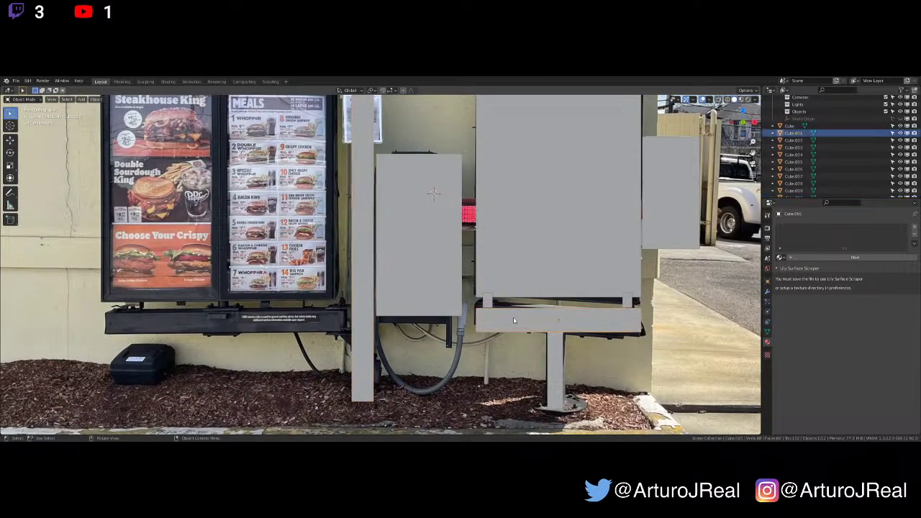
key(shift+d)
key(x)
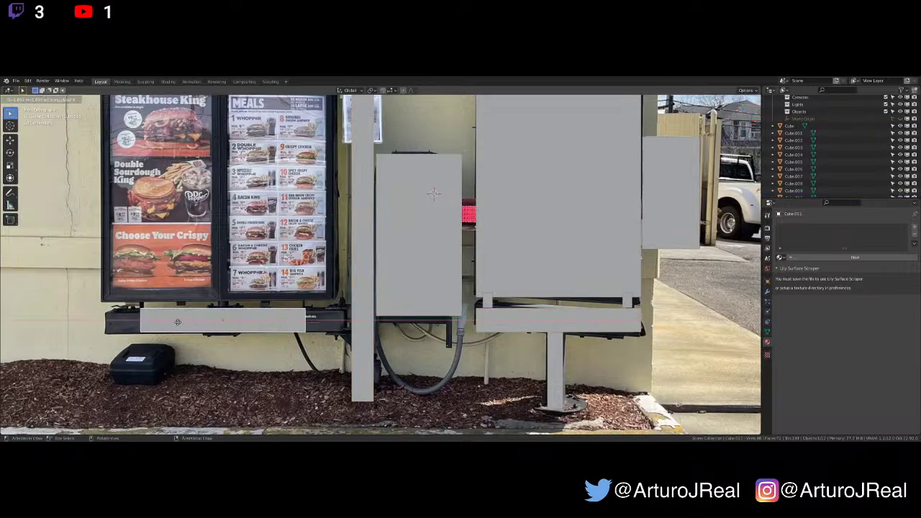
click(178, 324)
key(s)
key(x)
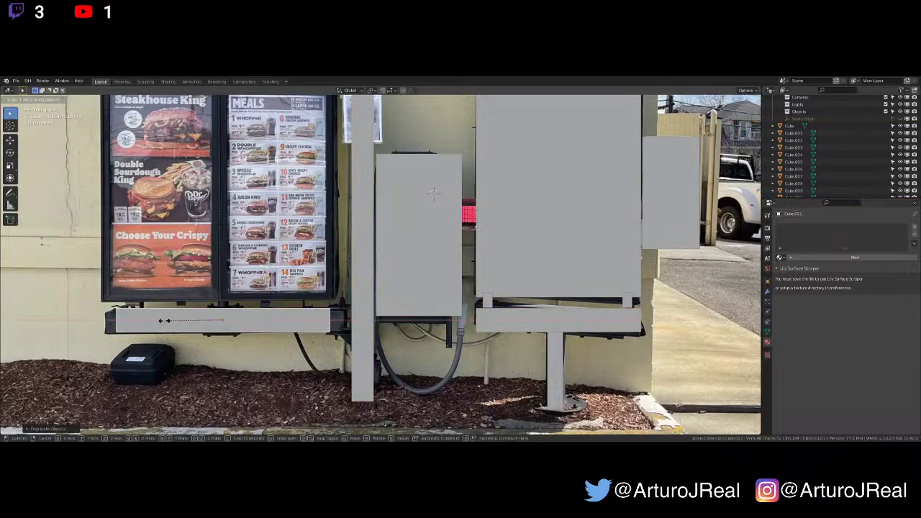
click(153, 320)
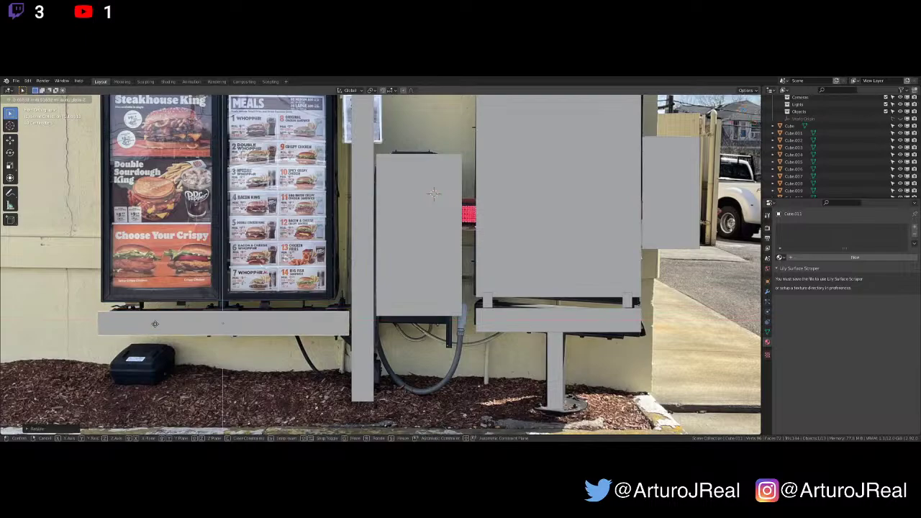
scroll(159, 324, down, 2)
shift+middle_drag(249, 299, 243, 353)
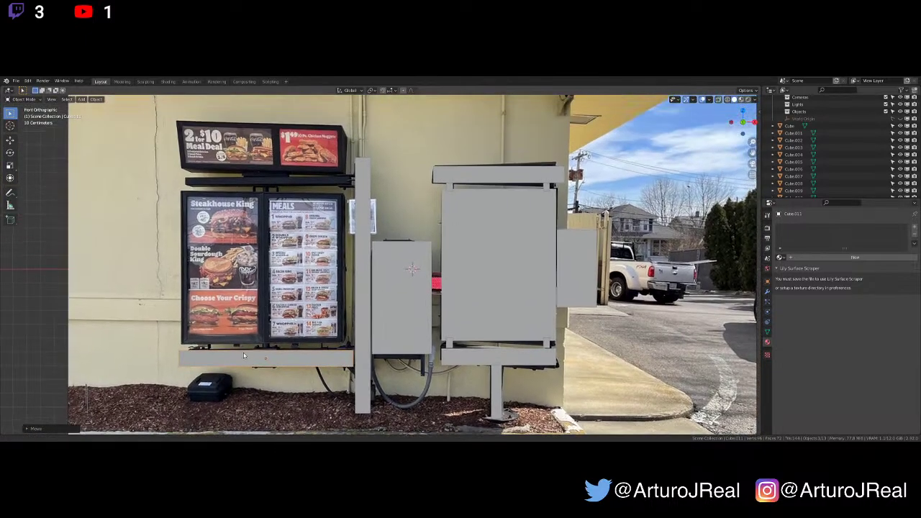
Duplicate the right-hand main board block, move the copy along X over the left menu board, and widen it along X
click(499, 291)
key(shift+d)
key(x)
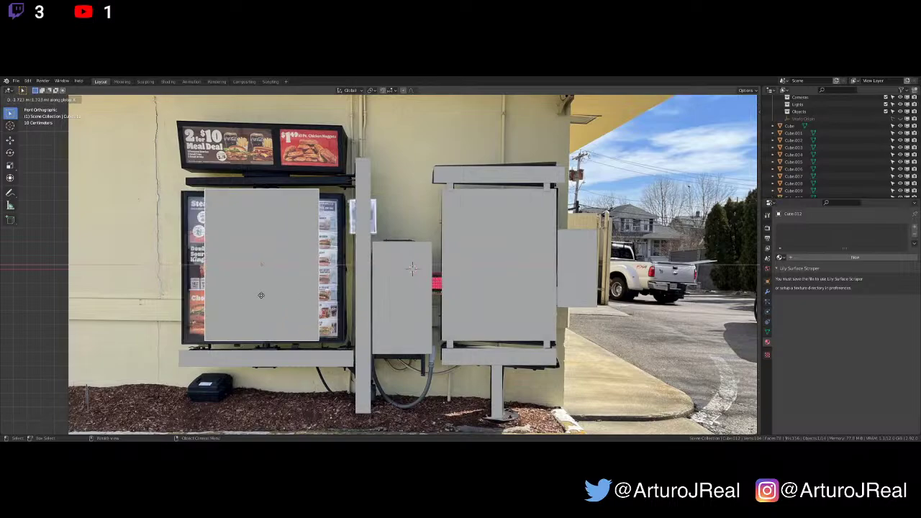
click(261, 295)
key(s)
key(x)
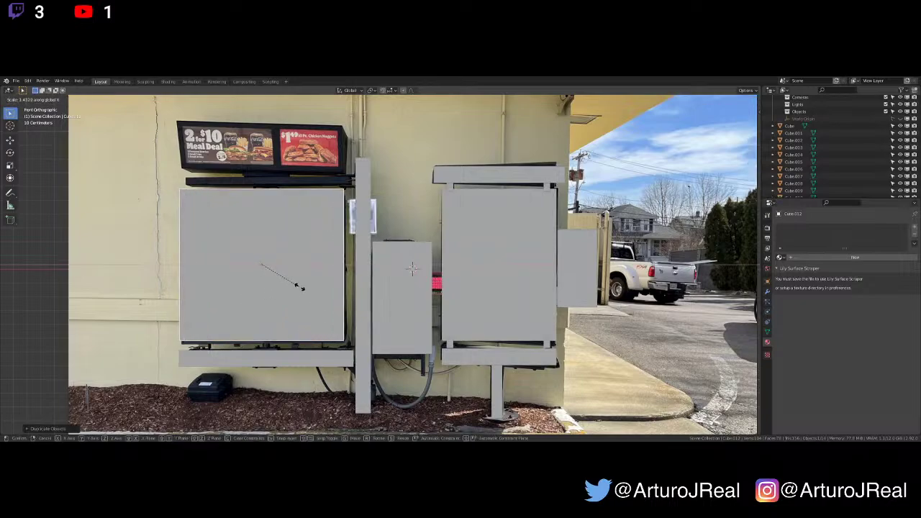
click(300, 287)
Adjust the left main board block's vertical position and shorten it slightly along Z to match the photo's board
key(g)
key(z)
click(299, 288)
key(s)
key(z)
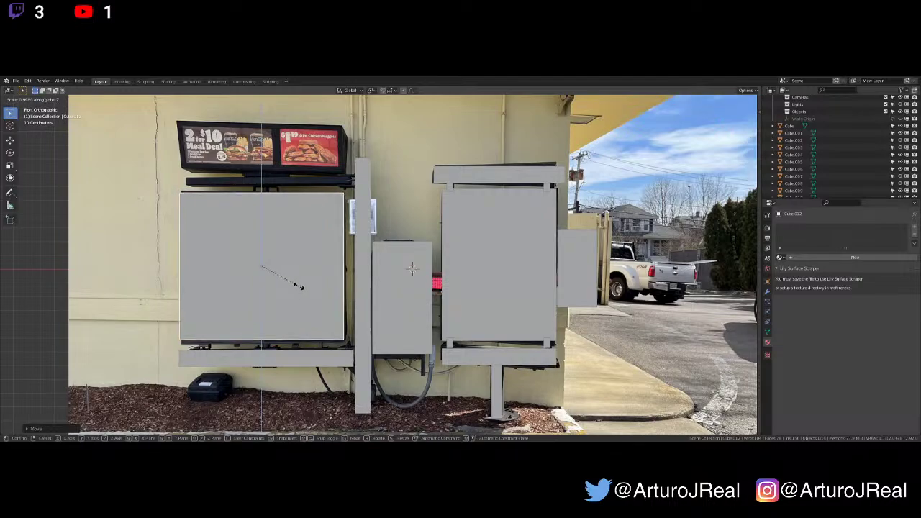
click(301, 288)
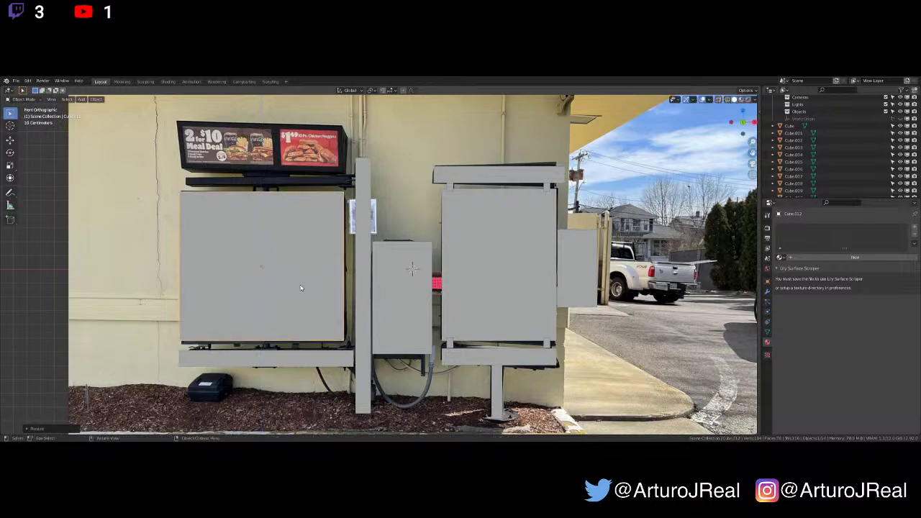
Duplicate the small bracket under the right main board and move the copy along X beneath the left main board
scroll(302, 359, up, 3)
shift+middle_drag(295, 368, 403, 244)
scroll(407, 247, up, 1)
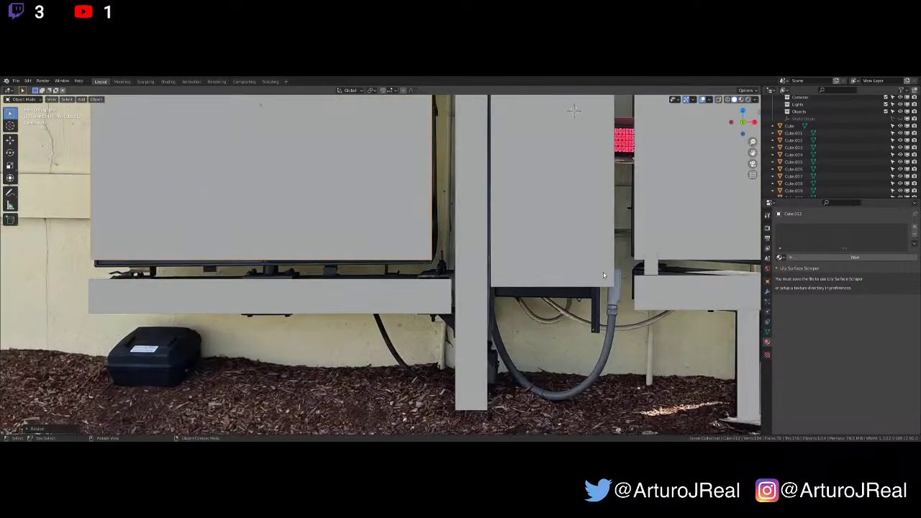
scroll(653, 300, down, 1)
scroll(655, 303, down, 1)
click(623, 290)
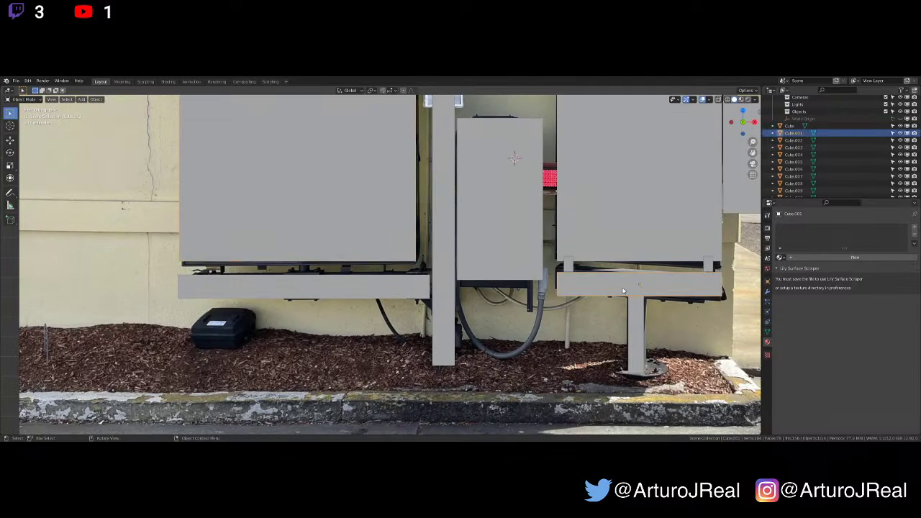
click(576, 267)
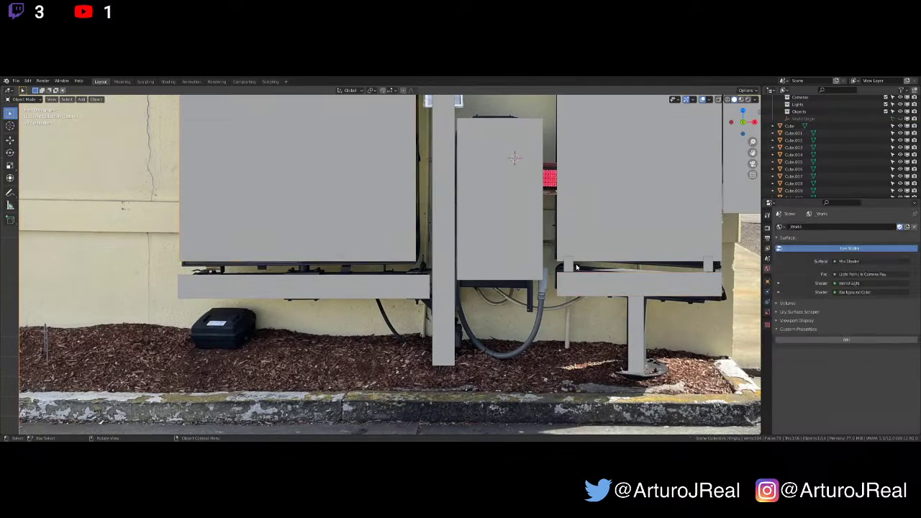
click(572, 267)
key(shift+d)
key(x)
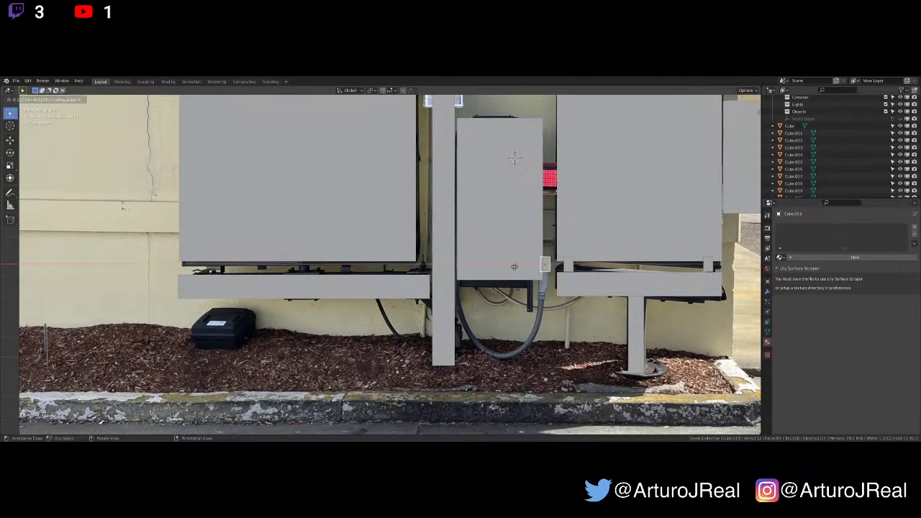
Stretch the bracket copy along Z and lower it to bridge the left board and its lower crossbar
key(z)
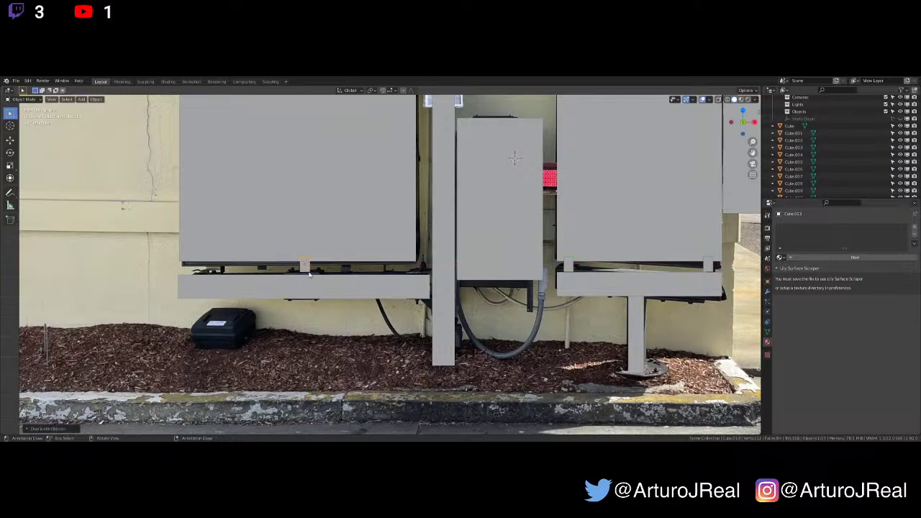
click(306, 277)
key(g)
key(z)
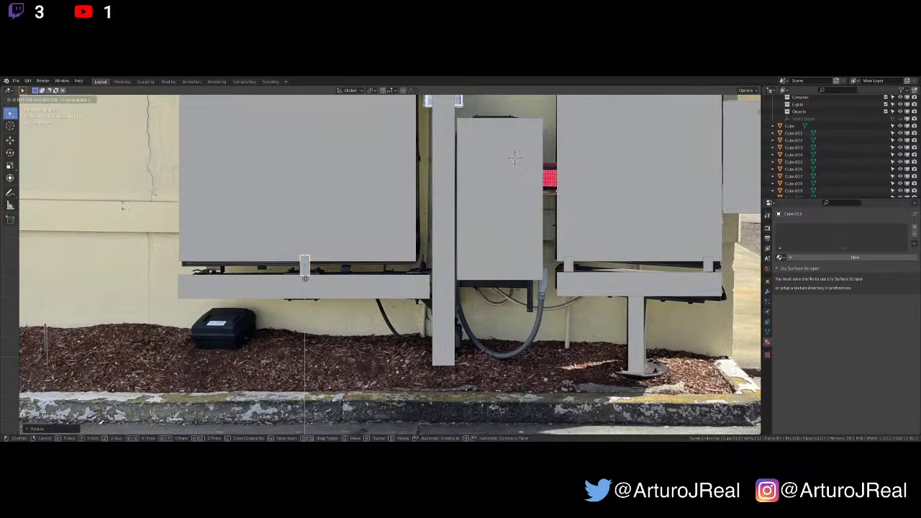
click(305, 279)
key(g)
key(x)
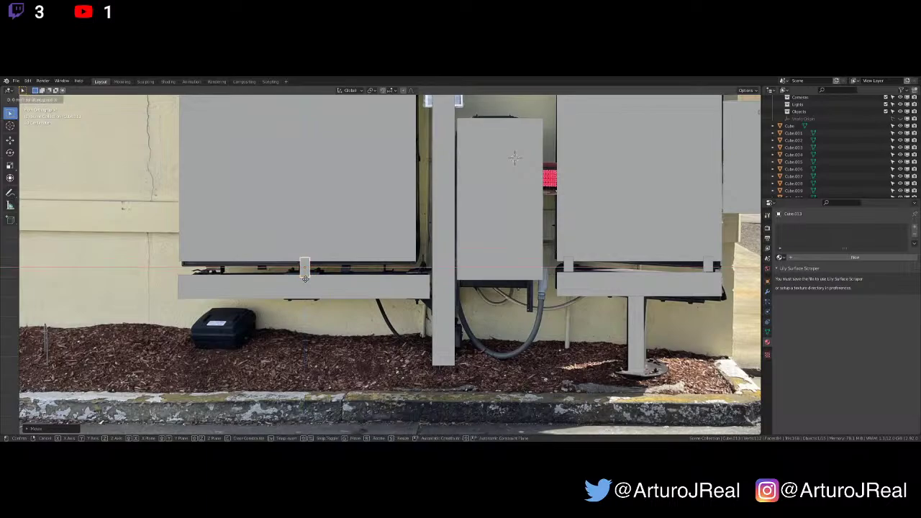
click(304, 278)
Duplicate the right board's upper crossbar and move the copy along X above the left main board
scroll(611, 265, down, 3)
shift+middle_drag(453, 247, 422, 338)
scroll(483, 257, up, 2)
click(488, 228)
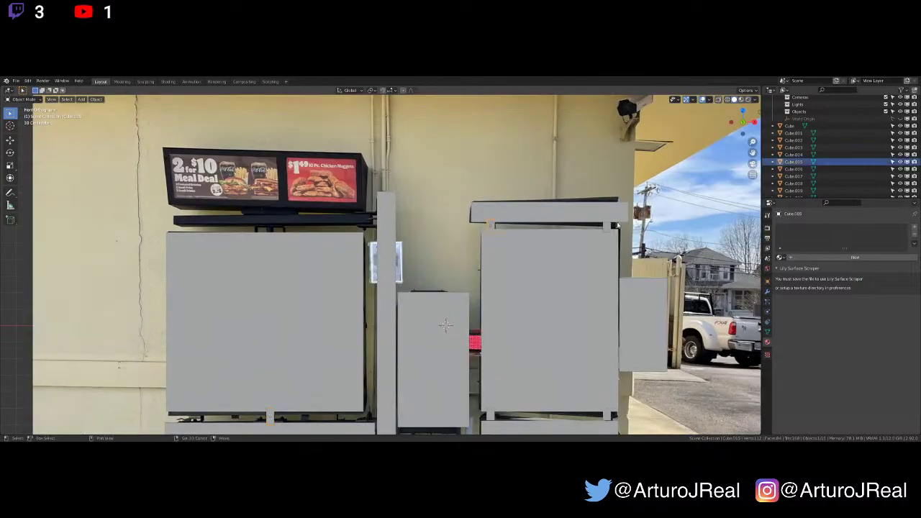
shift+click(609, 224)
shift+click(604, 218)
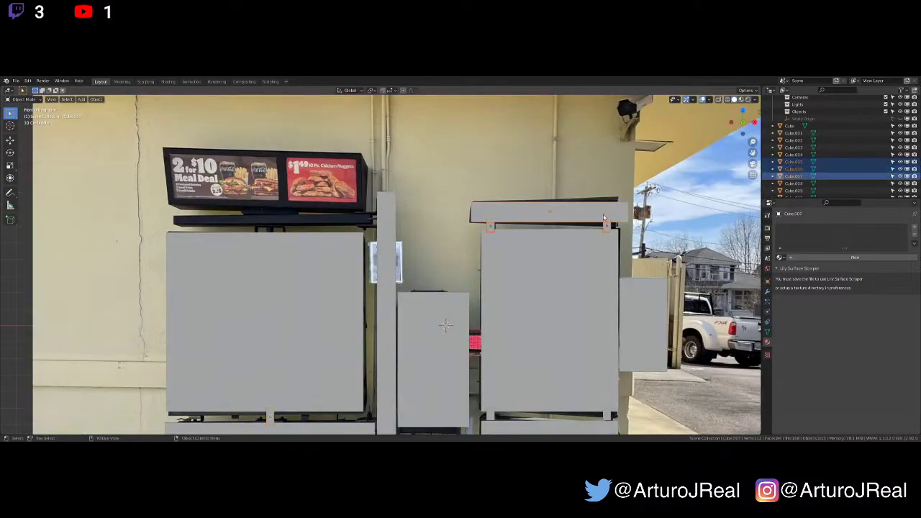
click(584, 215)
click(582, 214)
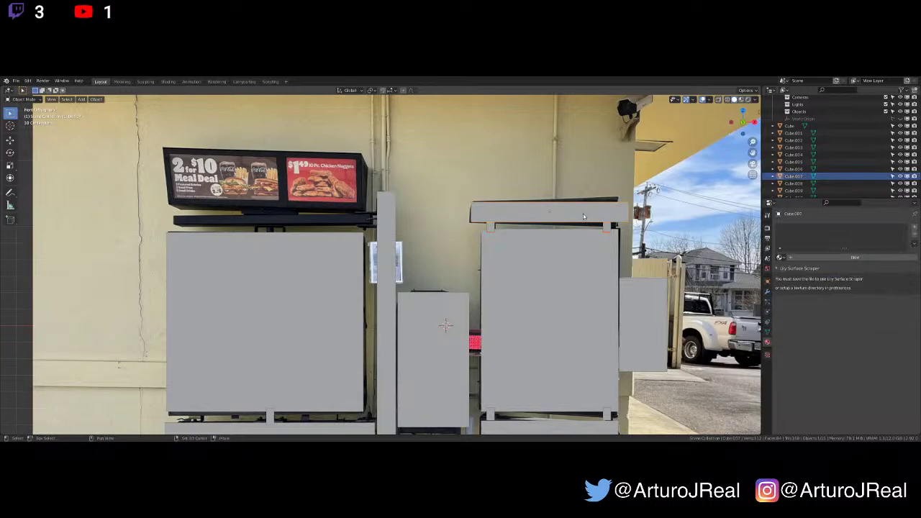
key(shift+d)
click(288, 219)
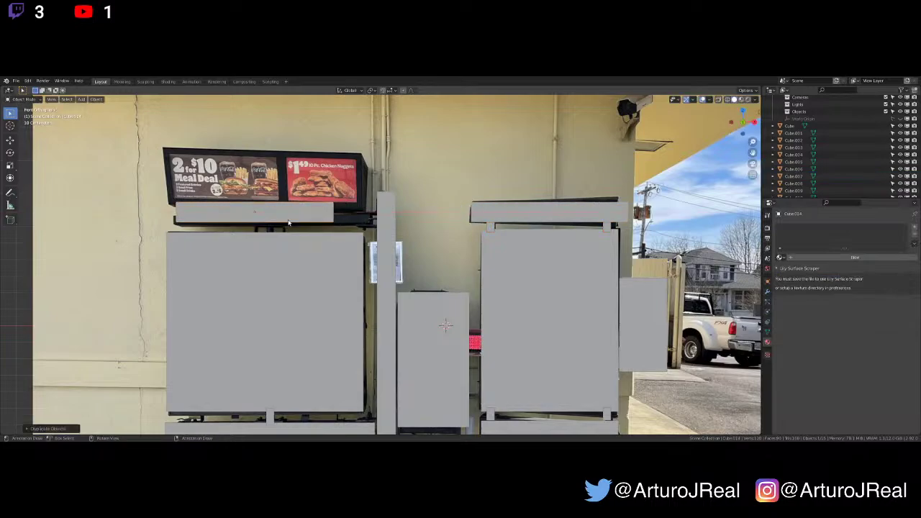
Lower the upper crossbar copy along Z and shift it along X onto the photo's rail above the left board
key(g)
key(z)
click(286, 224)
key(g)
key(x)
click(295, 224)
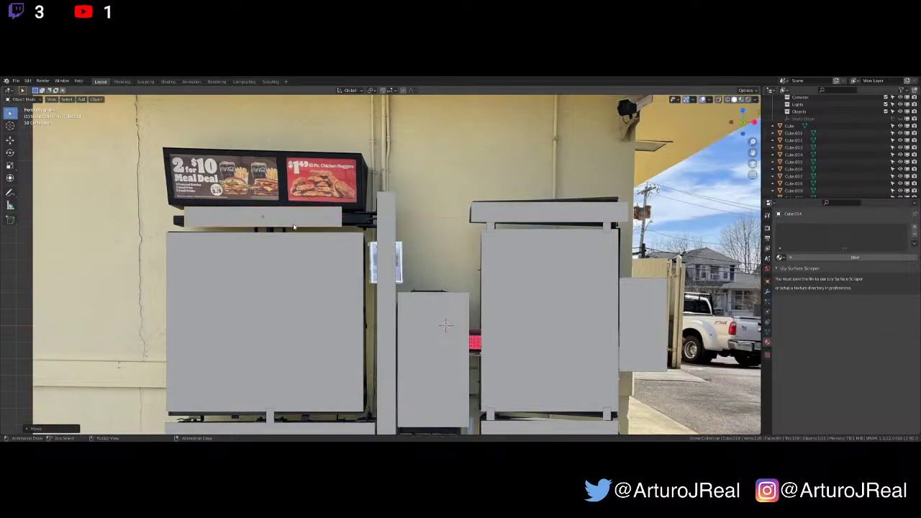
Widen the left upper crossbar along X and thin it along Z
key(s)
key(x)
click(305, 223)
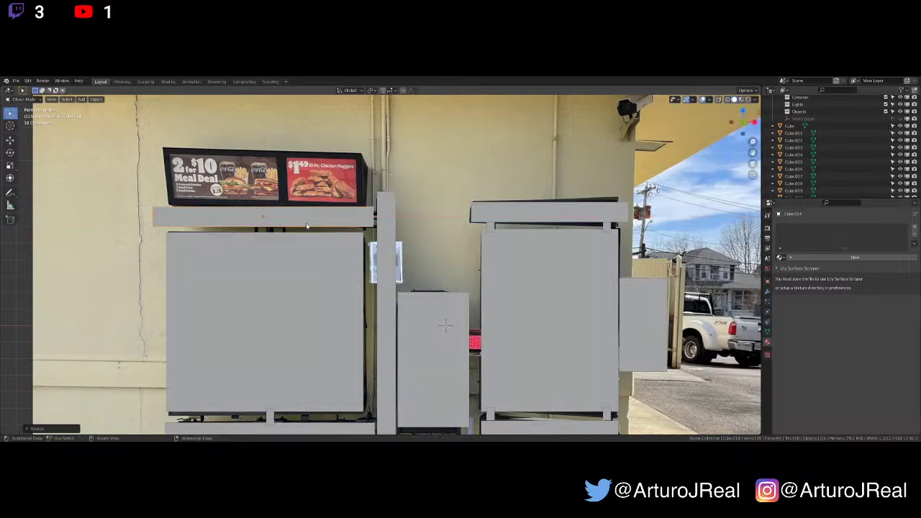
key(s)
key(z)
click(291, 228)
Move the left upper crossbar down and along X to the tall post, and thin it further along Z
key(g)
key(z)
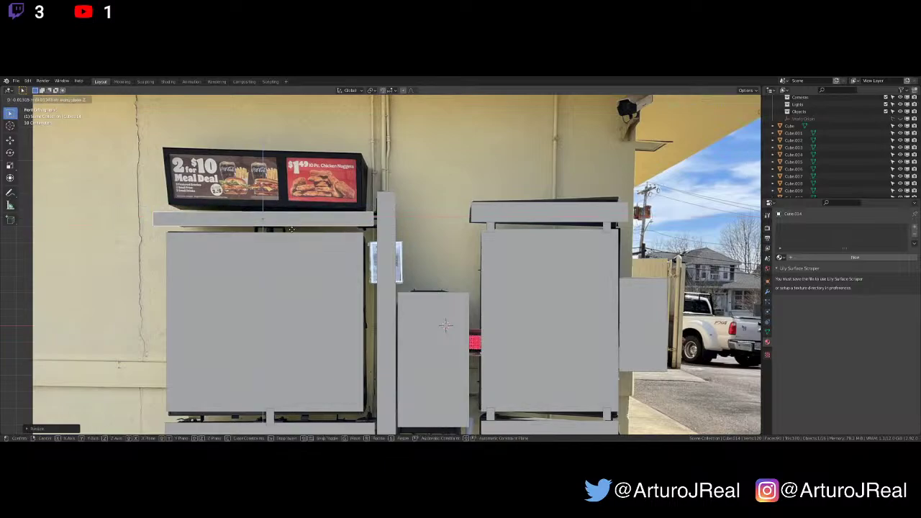
click(291, 229)
key(g)
key(x)
key(z)
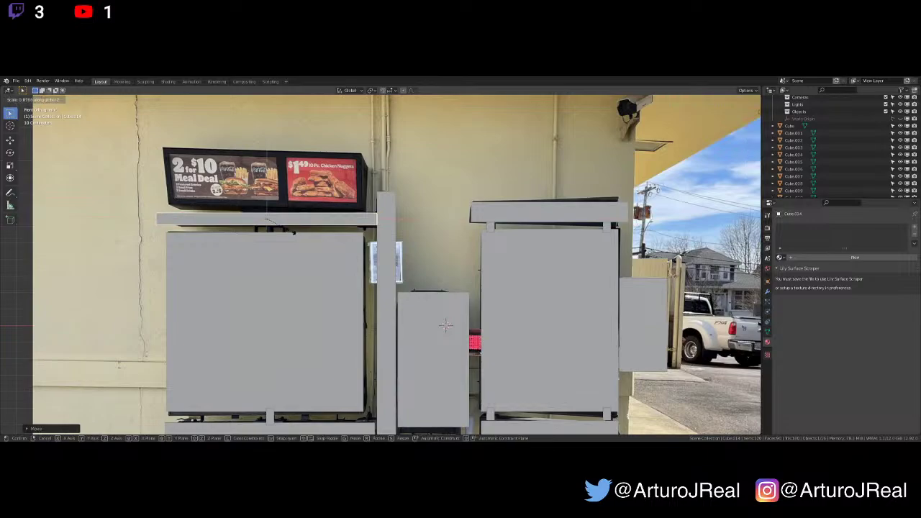
click(295, 231)
Narrow the left upper crossbar along X and shift it along X to line up with the photo's rail
key(s)
key(x)
click(290, 232)
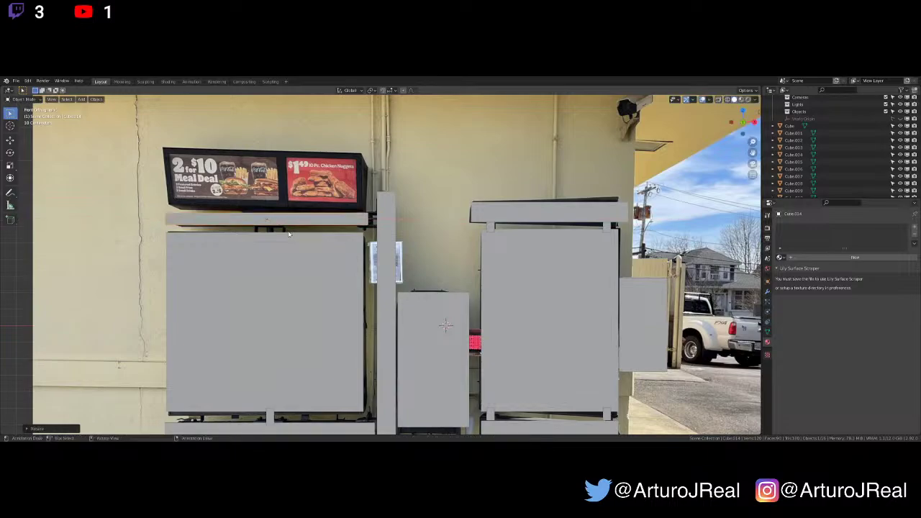
key(g)
key(x)
click(292, 233)
Duplicate the right board's upper crossbar, move the copy along X to the left side, and raise it over the "2 for $10" sign
scroll(384, 263, up, 2)
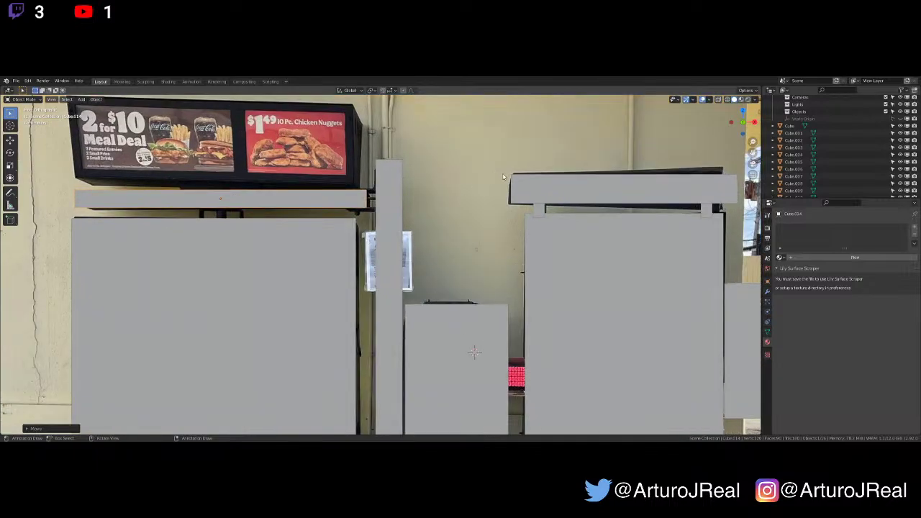
click(546, 190)
scroll(528, 195, down, 3)
key(shift+d)
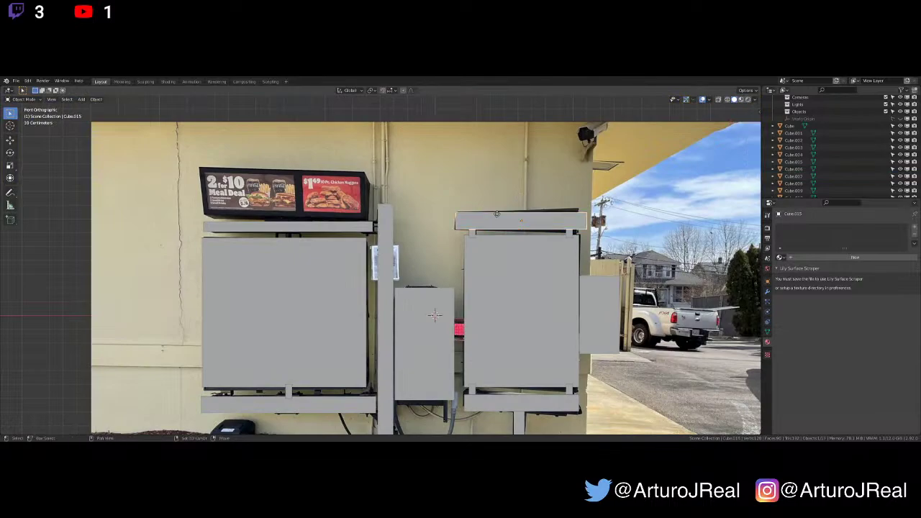
key(x)
click(252, 210)
key(g)
key(z)
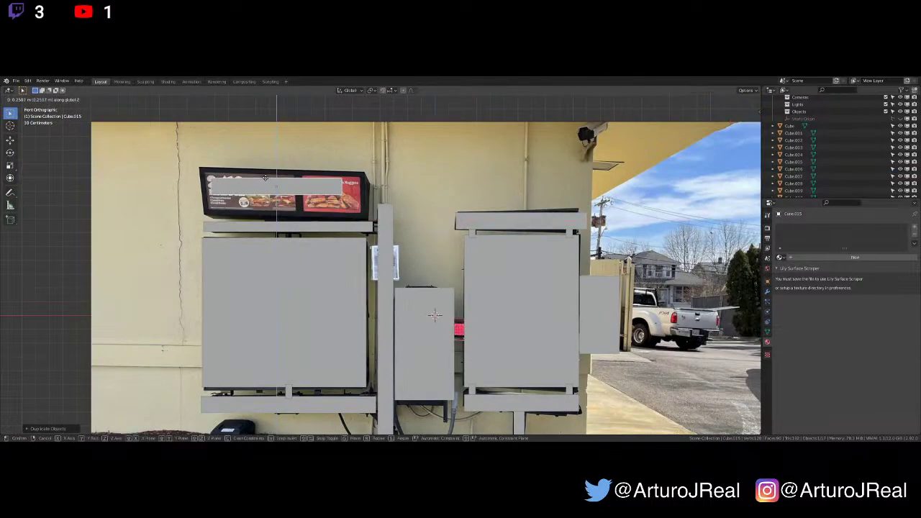
click(268, 179)
Widen the sign block along X and shift it along X to center it on the photo's upper sign
key(s)
key(x)
click(276, 174)
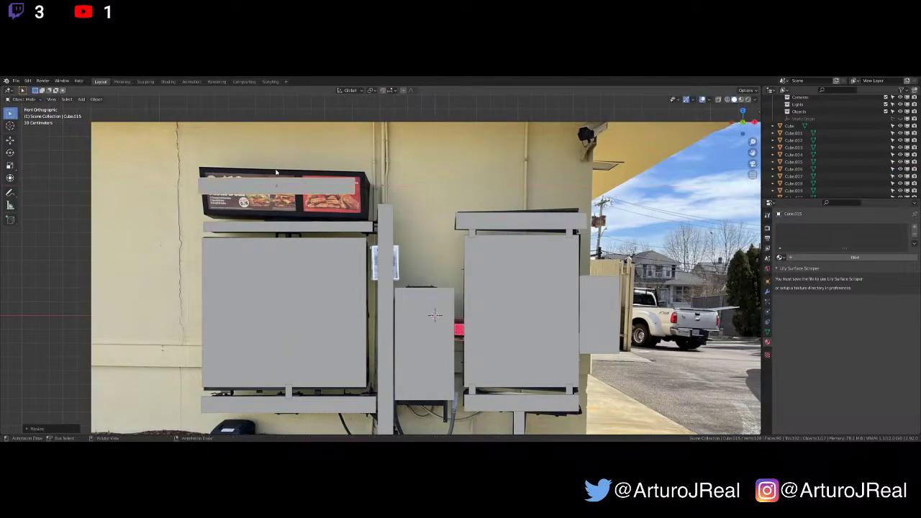
key(g)
key(x)
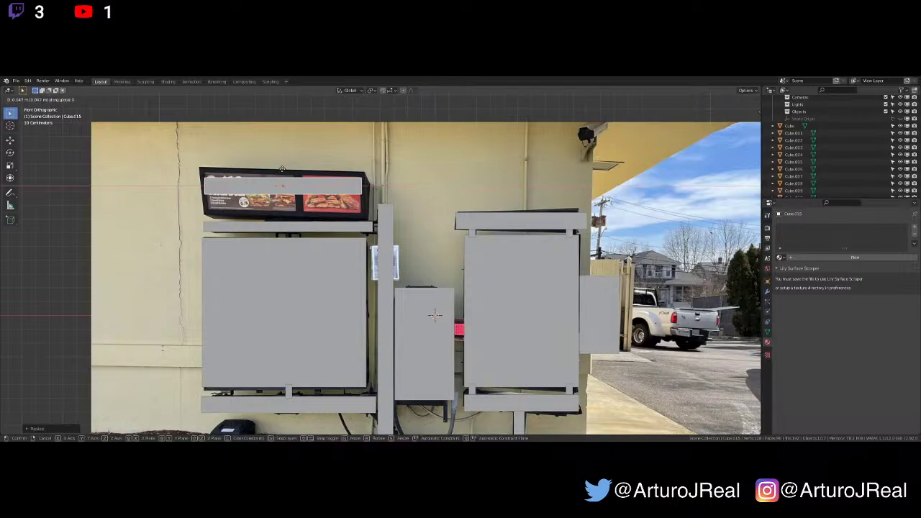
click(282, 169)
Stretch the upper sign block along Z to the sign's height and lower it to cover the photo's sign
key(s)
key(z)
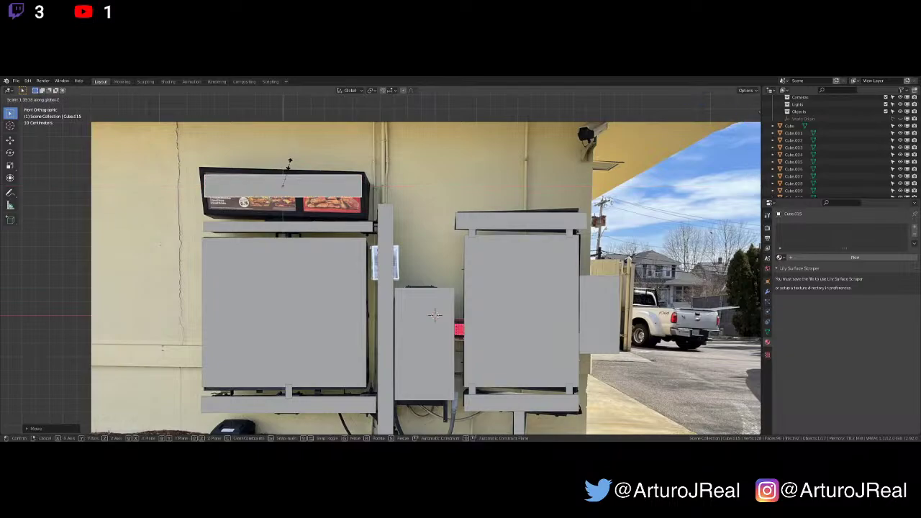
click(321, 152)
key(g)
key(z)
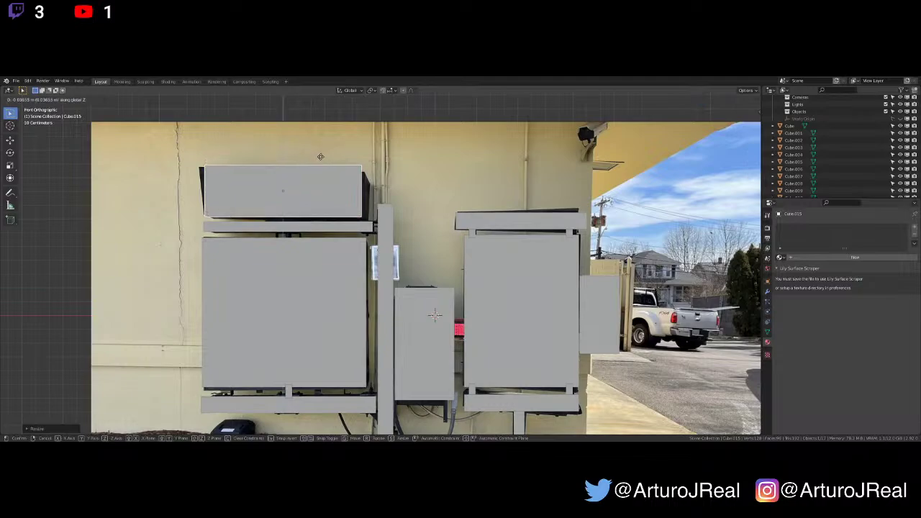
click(321, 161)
Widen the upper sign block further along X and raise it slightly along Z
key(s)
key(x)
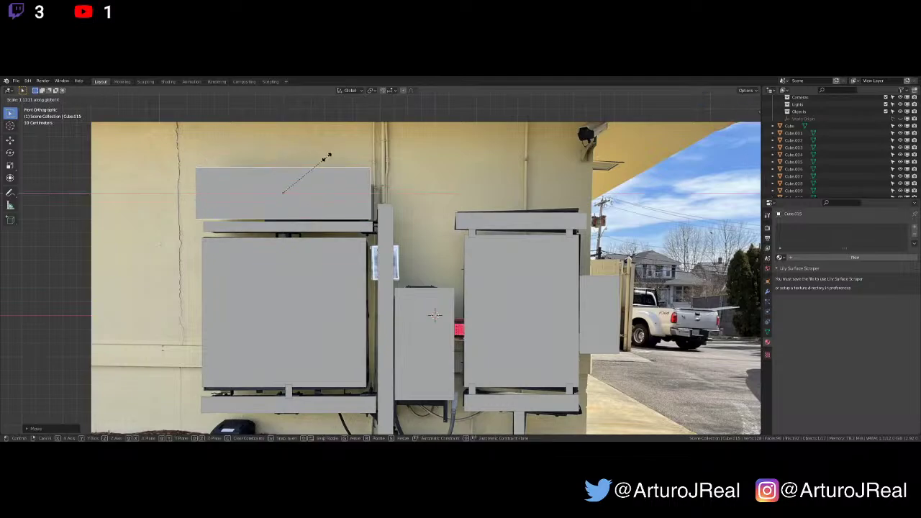
click(326, 156)
key(g)
key(z)
click(329, 155)
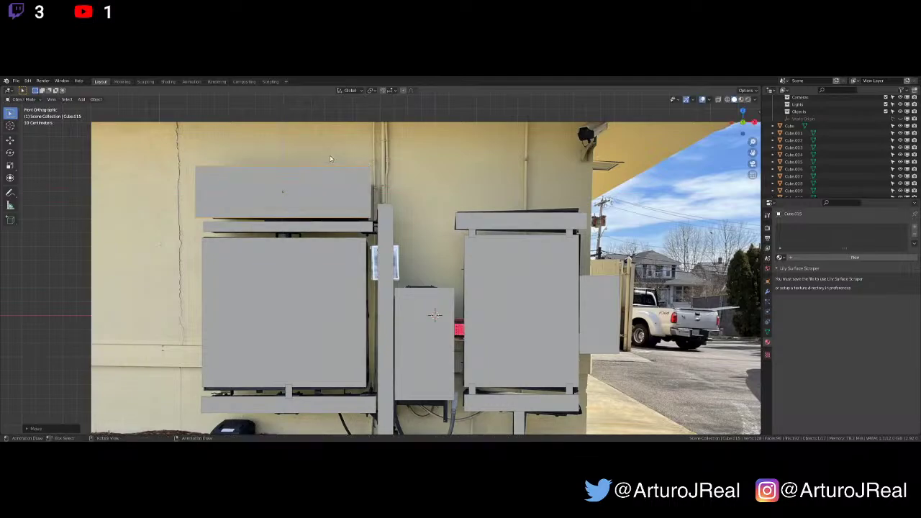
Narrow the upper sign block slightly along X and shift it along X to match the photo's sign edges
key(s)
key(x)
click(326, 156)
key(g)
key(x)
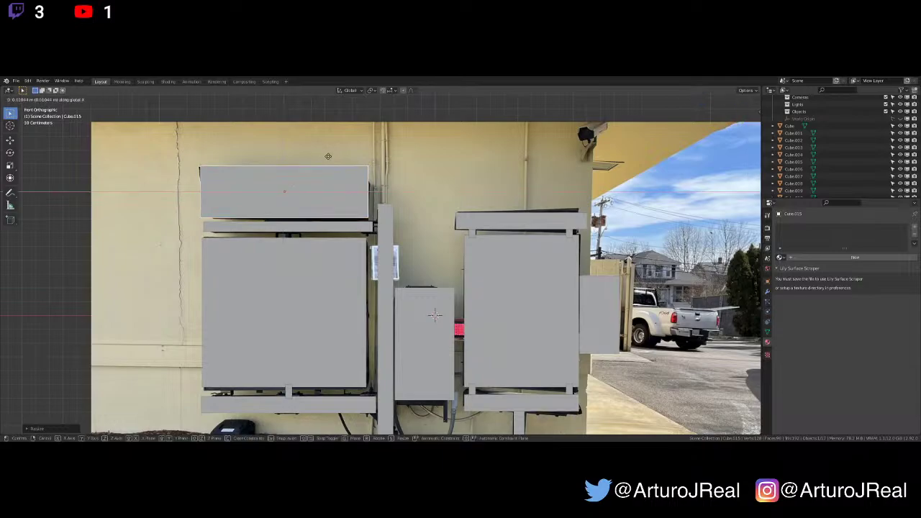
click(330, 158)
Examine the blocked-out boards and speaker box against the reference photo from the front and from an angled view
scroll(340, 243, up, 3)
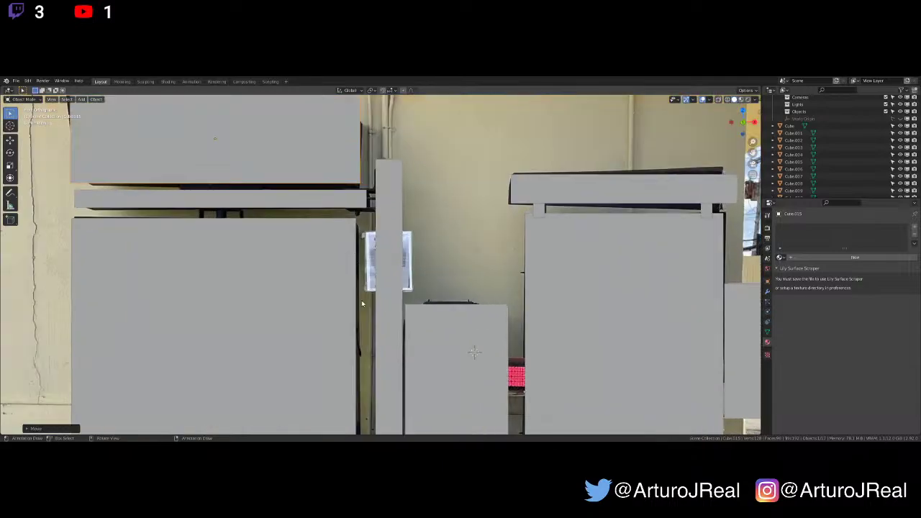
shift+middle_drag(364, 302, 306, 203)
scroll(352, 218, down, 4)
click(393, 254)
scroll(402, 236, up, 2)
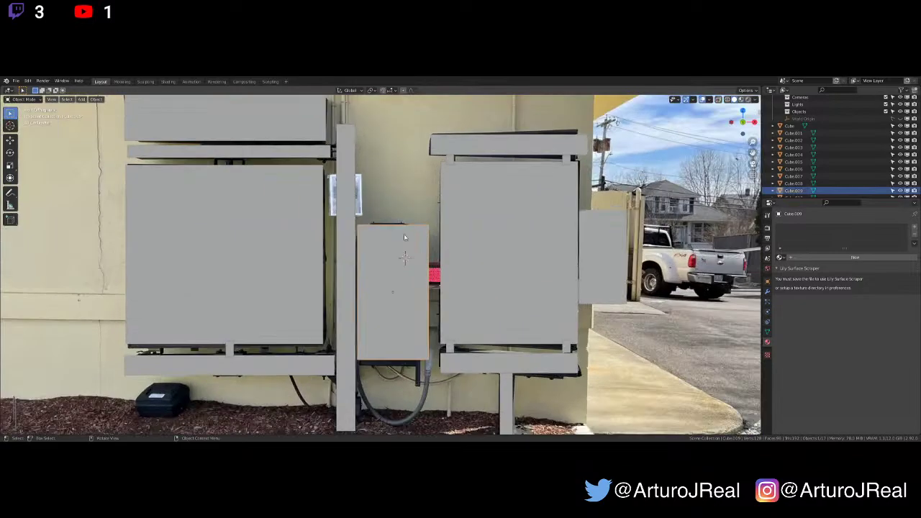
scroll(404, 234, down, 3)
middle_drag(623, 204, 659, 194)
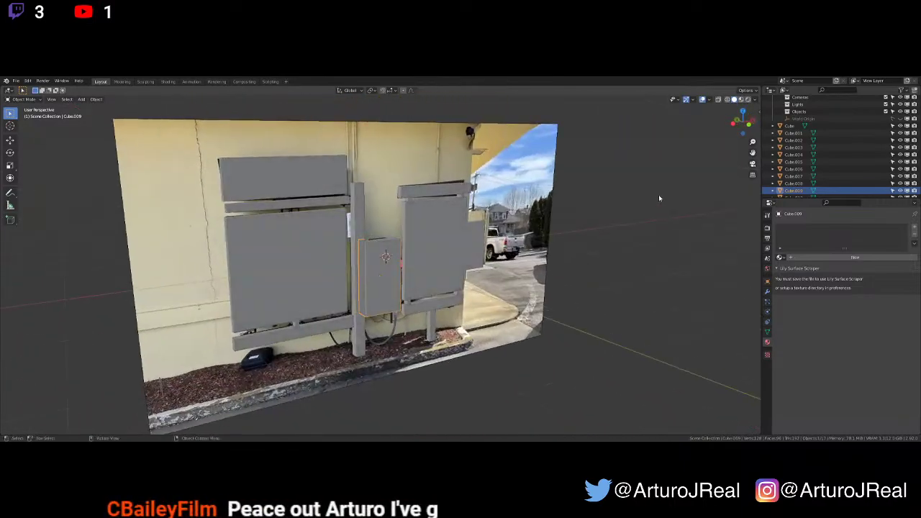
key(KP_1)
scroll(619, 200, up, 3)
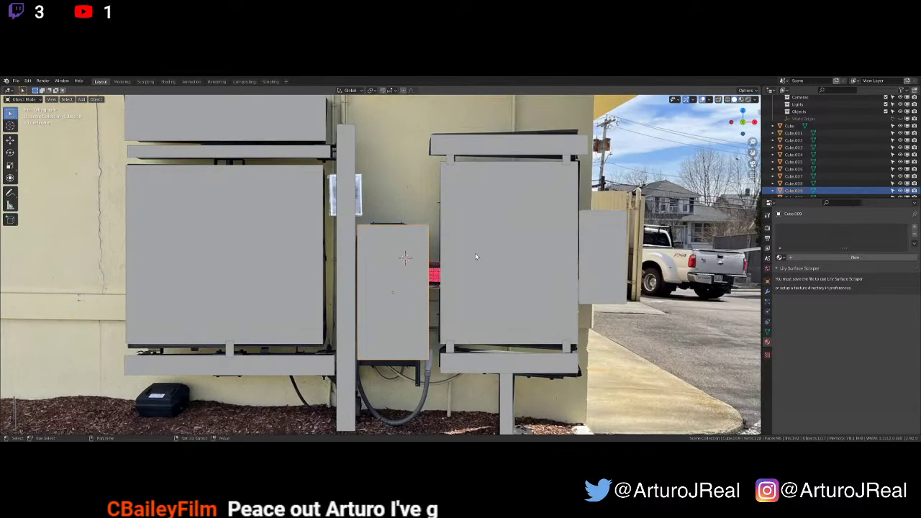
scroll(664, 135, up, 1)
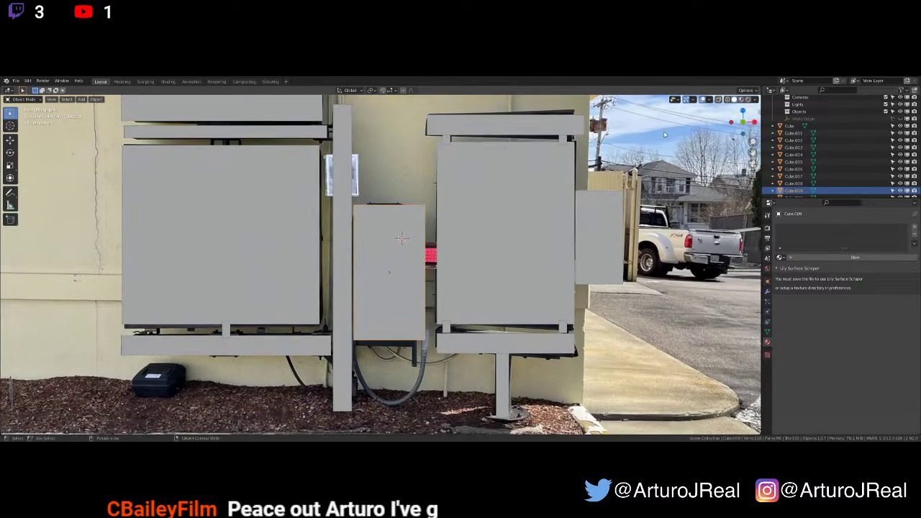
Duplicate the narrow sign block beside the smaller board onto the photo's small notice at the tall post, and shorten it along Z
click(609, 218)
key(shift+d)
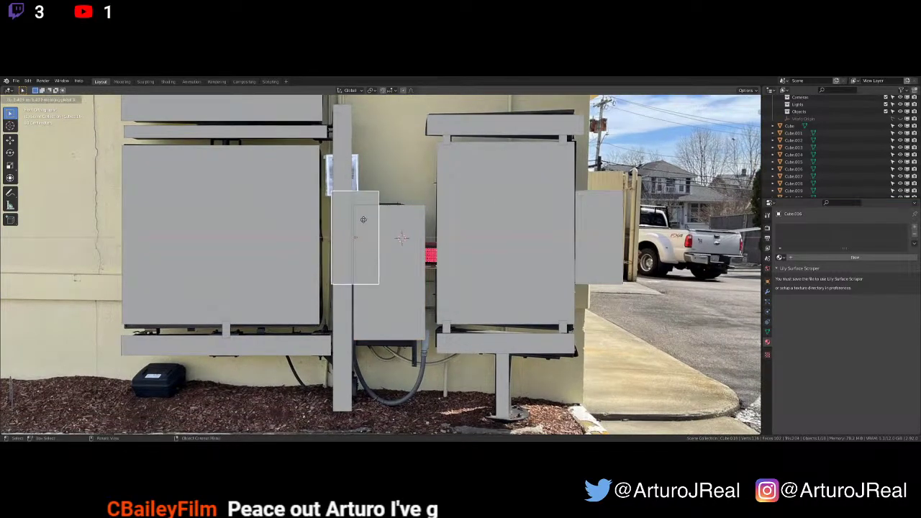
click(361, 152)
key(s)
key(z)
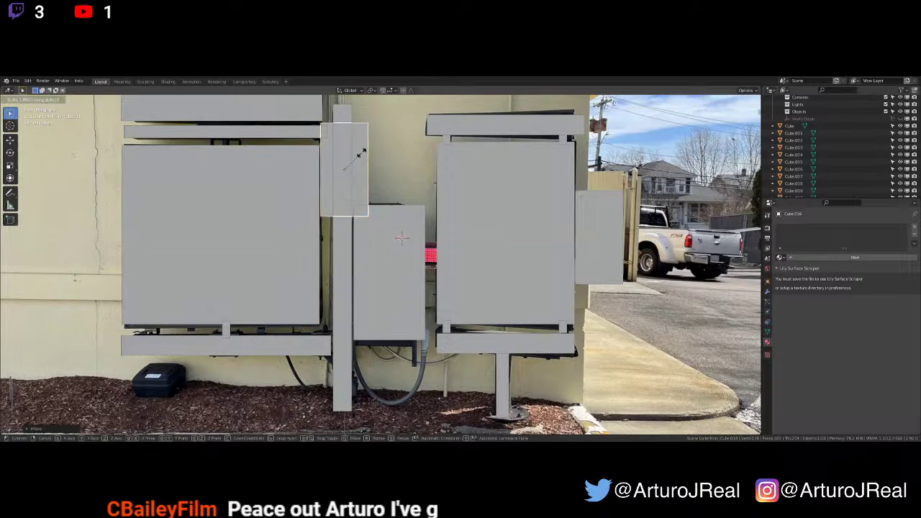
click(352, 162)
Narrow the small notice block along X and lower it slightly along Z to match the photo
key(s)
key(x)
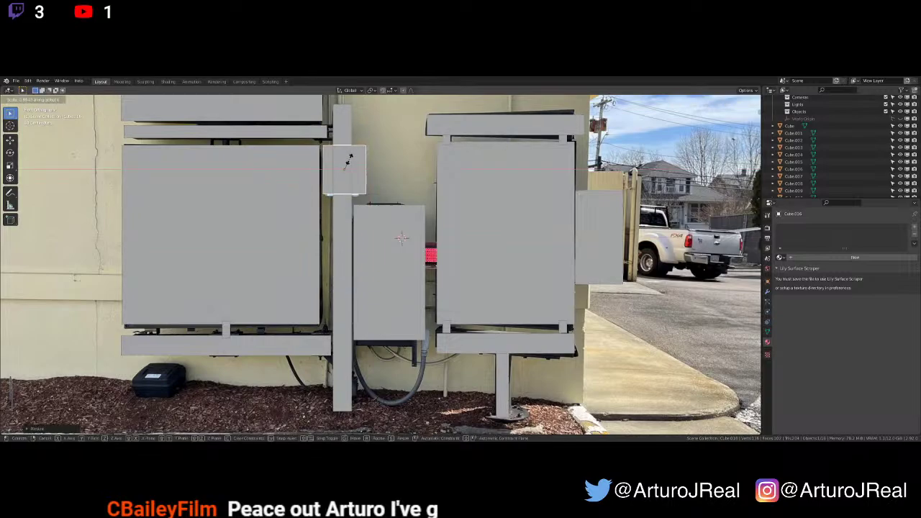
click(347, 161)
key(g)
key(z)
click(345, 160)
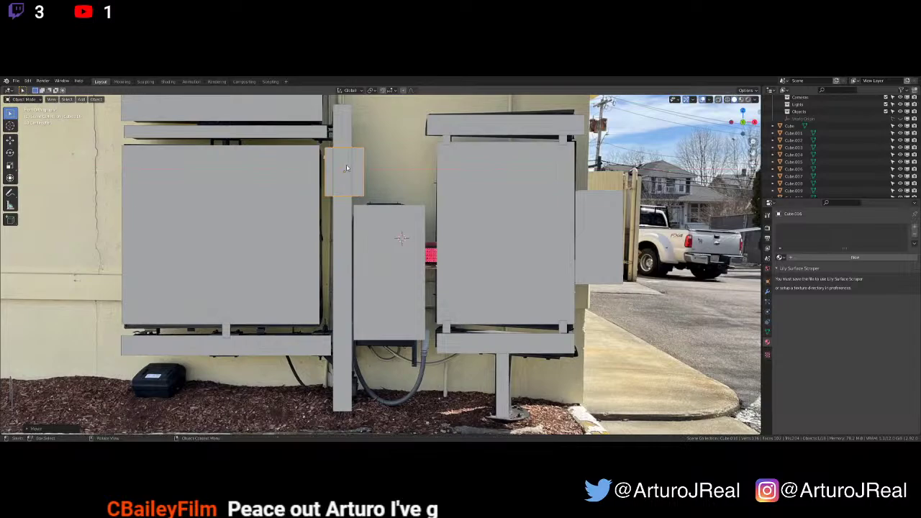
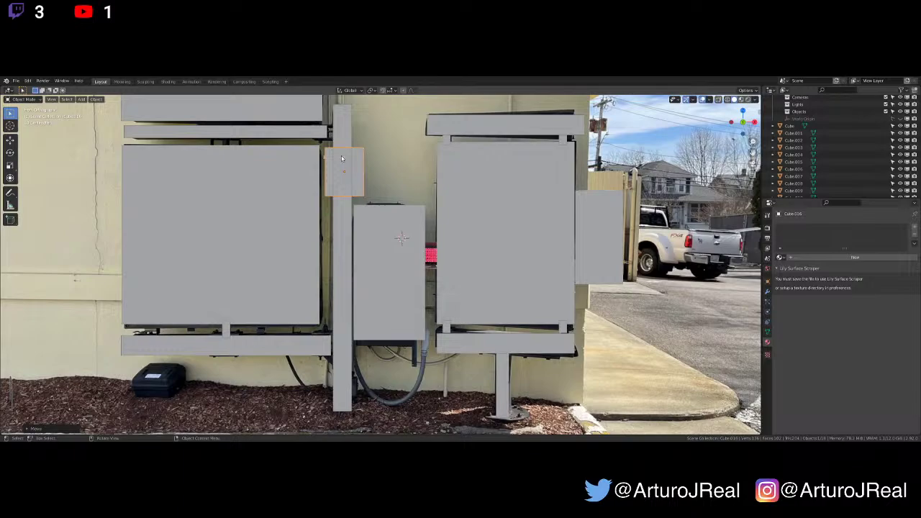
Save the Blender file
scroll(366, 199, down, 2)
scroll(420, 197, up, 4)
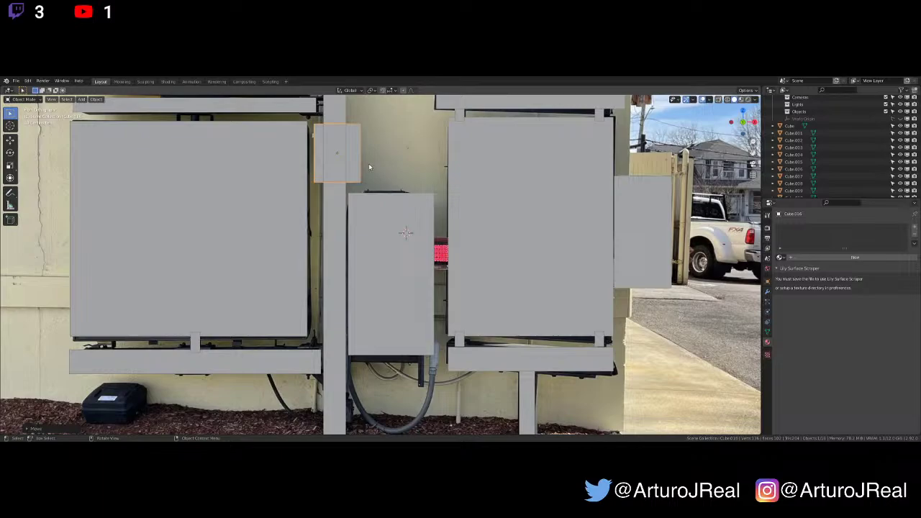
scroll(369, 166, down, 3)
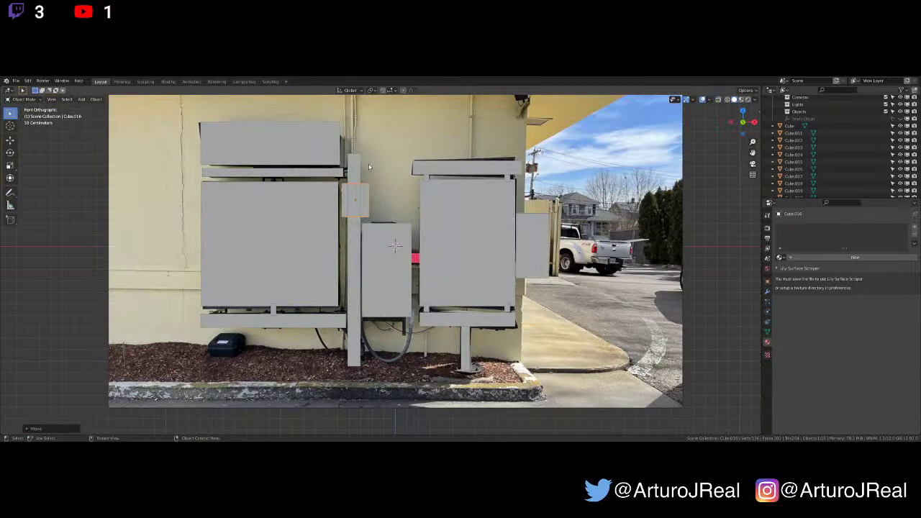
scroll(391, 161, up, 1)
scroll(383, 185, up, 1)
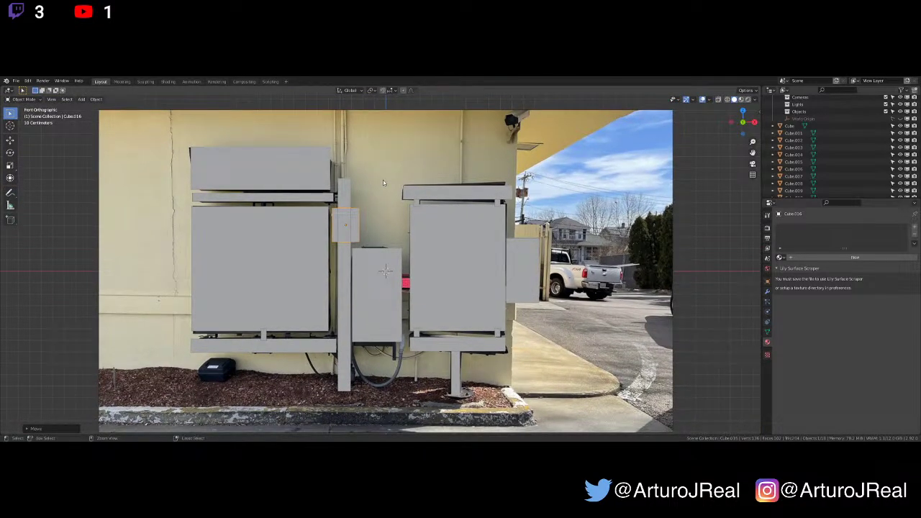
key(ctrl+s)
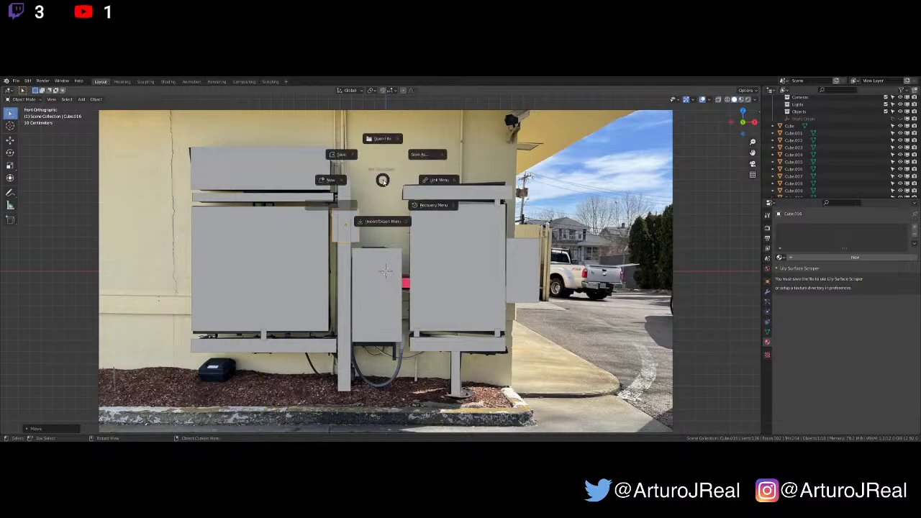
click(355, 162)
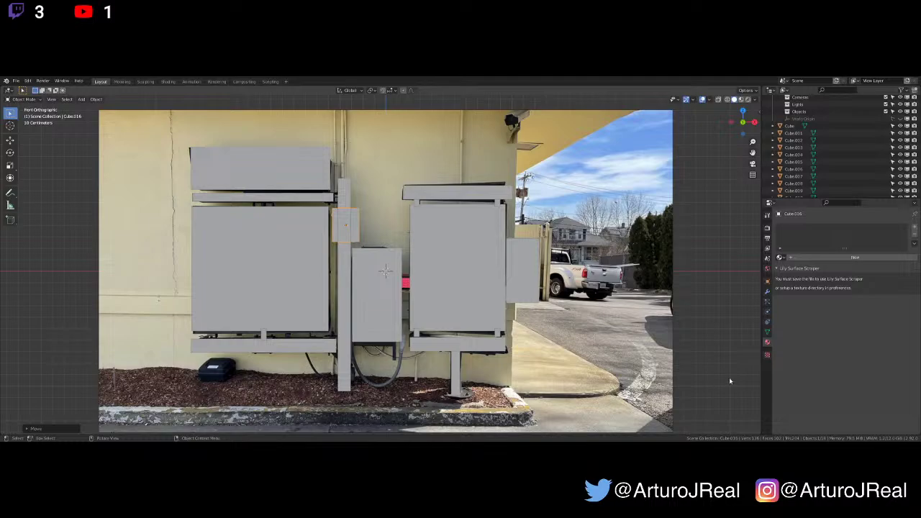
click(608, 398)
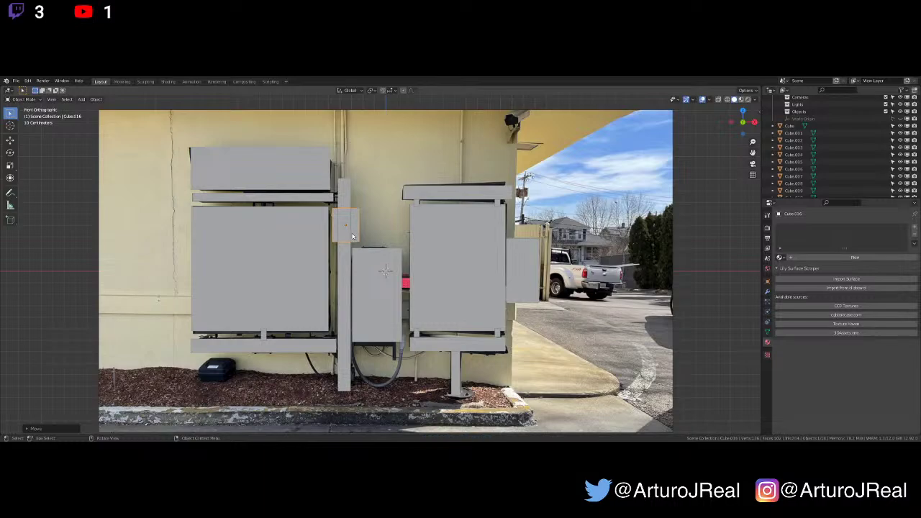
Duplicate the small notice block, moving the copy along X and Z onto the red display between the speaker box and the smaller board
key(shift+d)
key(x)
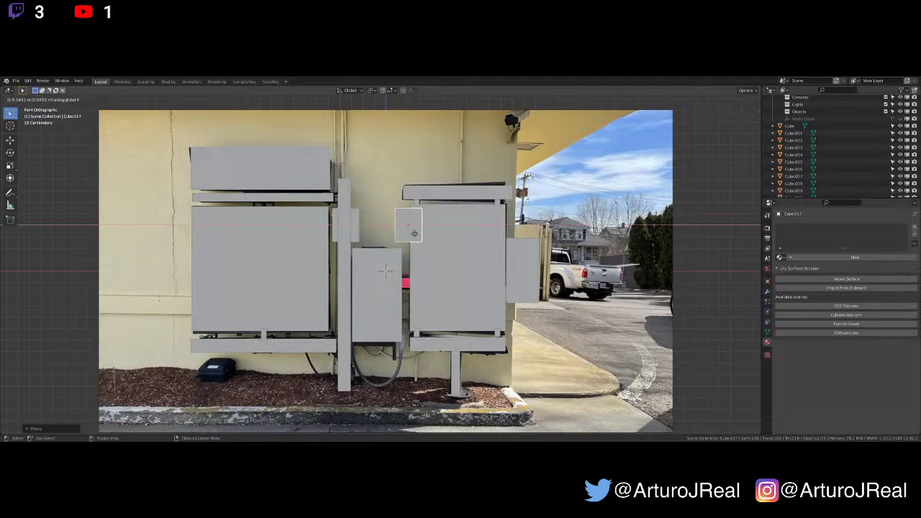
key(z)
click(412, 280)
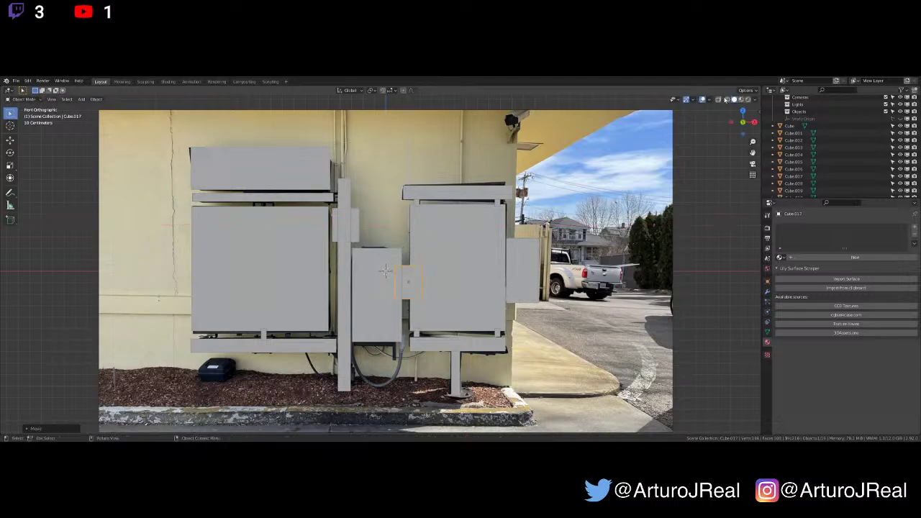
Show the viewport in wireframe and shrink the display block along Z and X to roughly the red display's size
click(728, 100)
scroll(585, 283, up, 8)
mouse_move(585, 284)
shift+middle_down()
mouse_move(450, 189)
mouse_move(464, 192)
shift+middle_up()
key(s)
key(z)
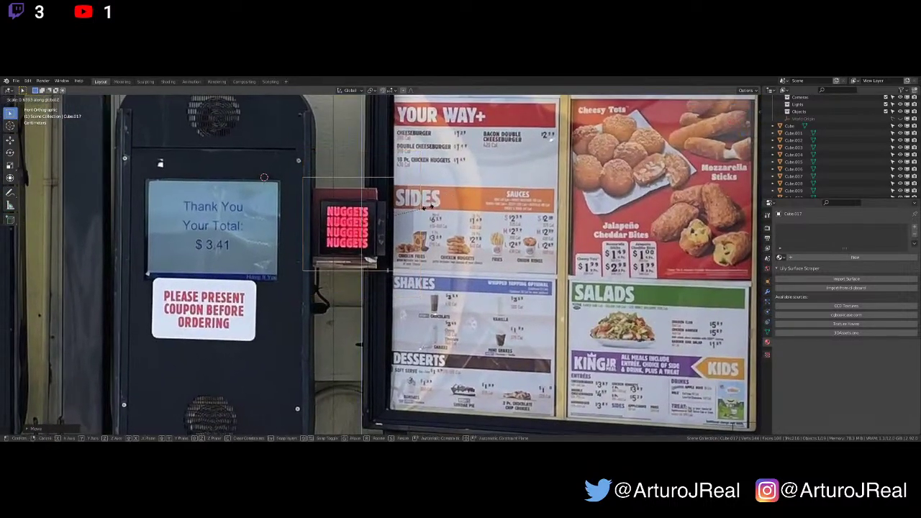
key(x)
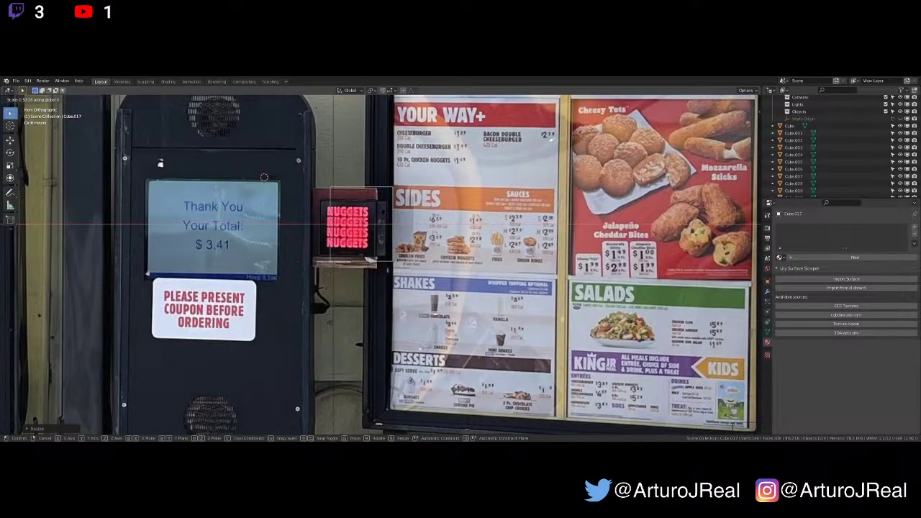
key(Return)
Shift the display block along X over the red display and widen it along X to cover the display's housing
key(g)
key(x)
key(Return)
key(s)
key(x)
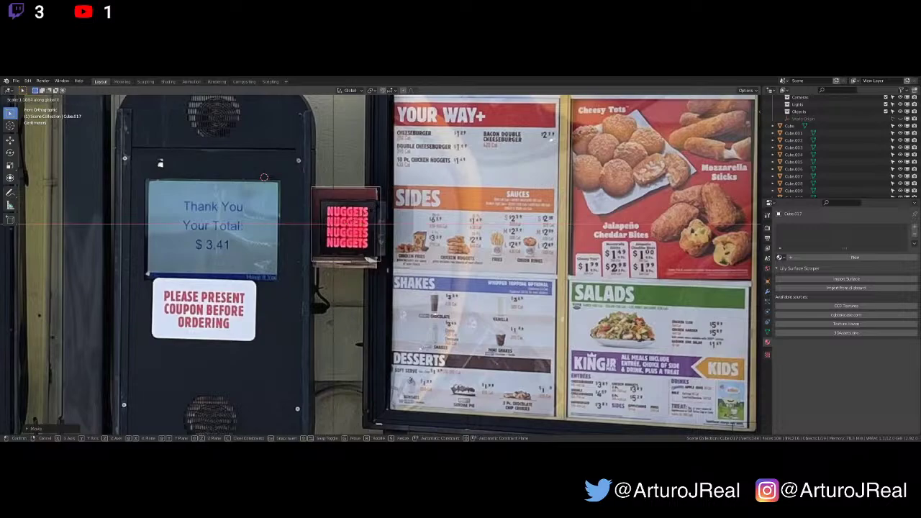
click(379, 212)
key(s)
key(x)
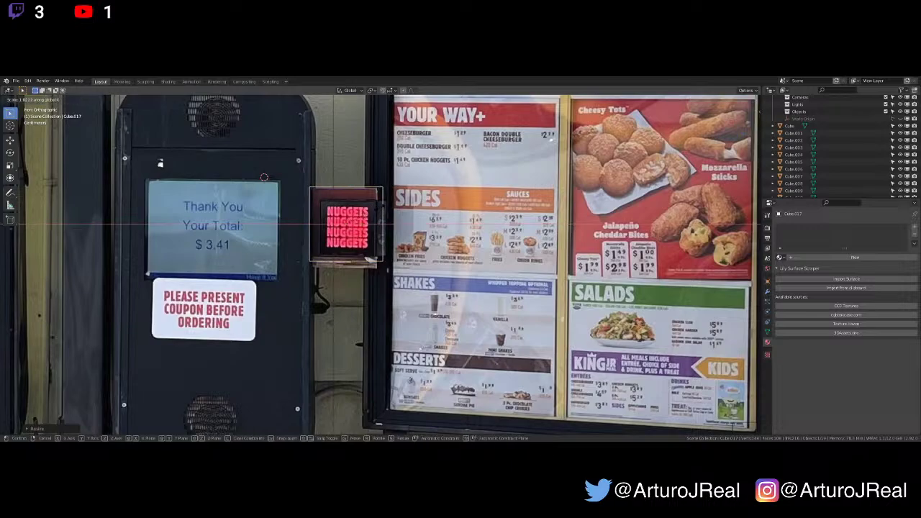
click(384, 205)
Stretch the display block slightly along Z, adjust its height position, and fine-tune its overall scale to the housing
key(s)
key(z)
click(385, 204)
key(g)
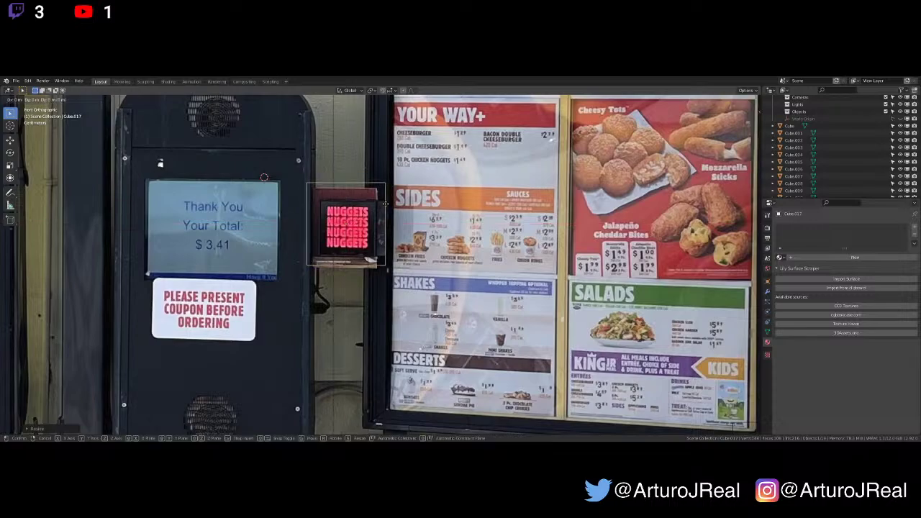
key(z)
click(385, 205)
key(s)
click(386, 206)
Switch the viewport back to solid shading and view the blocked-out scene from the front
scroll(387, 209, down, 5)
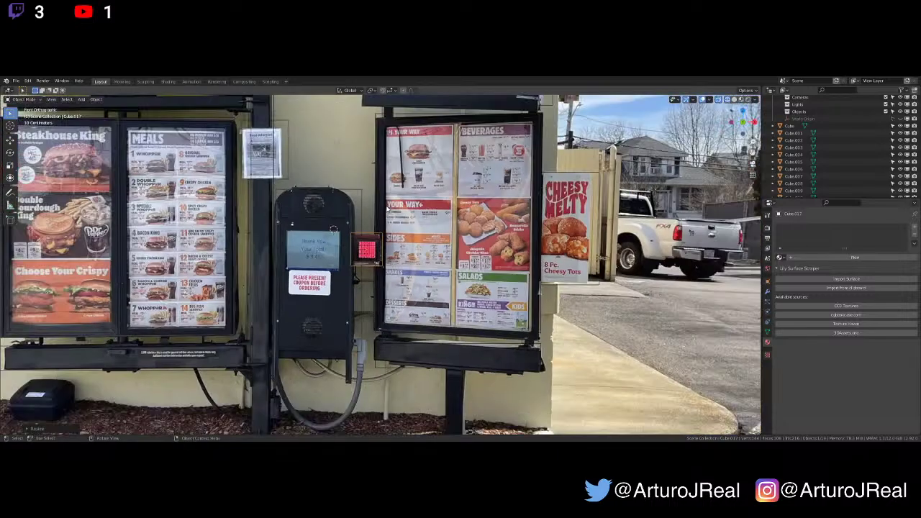
scroll(388, 208, down, 4)
shift+middle_drag(387, 204, 390, 221)
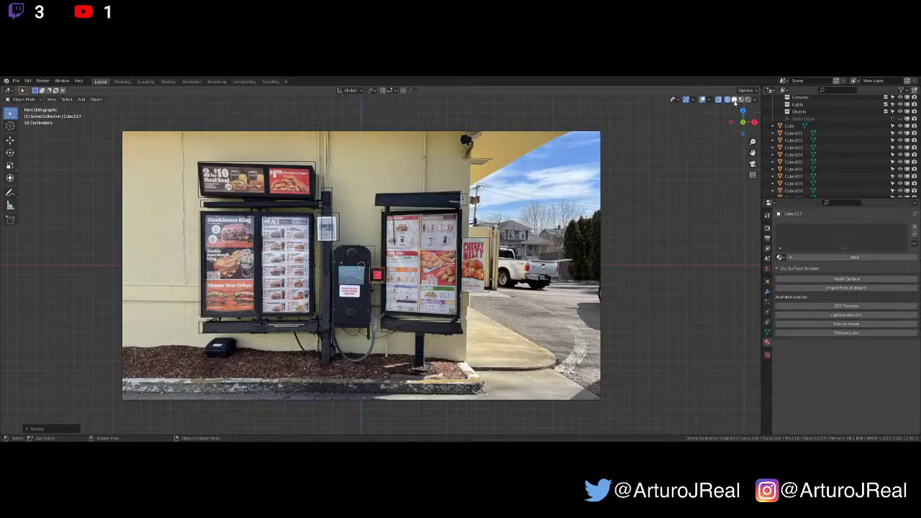
click(734, 99)
mouse_move(621, 187)
middle_down()
mouse_move(567, 194)
mouse_move(617, 191)
mouse_move(614, 179)
middle_up()
key(KP_1)
Examine the bracket and mounting hardware between the larger board and its lower crossbar against the reference photo
scroll(392, 258, up, 6)
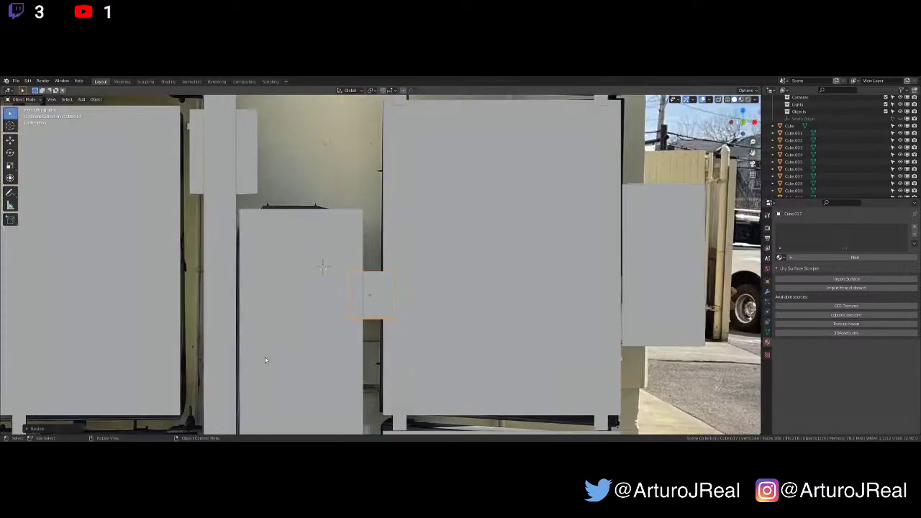
shift+middle_drag(265, 359, 518, 210)
scroll(366, 283, up, 3)
shift+middle_drag(365, 283, 462, 271)
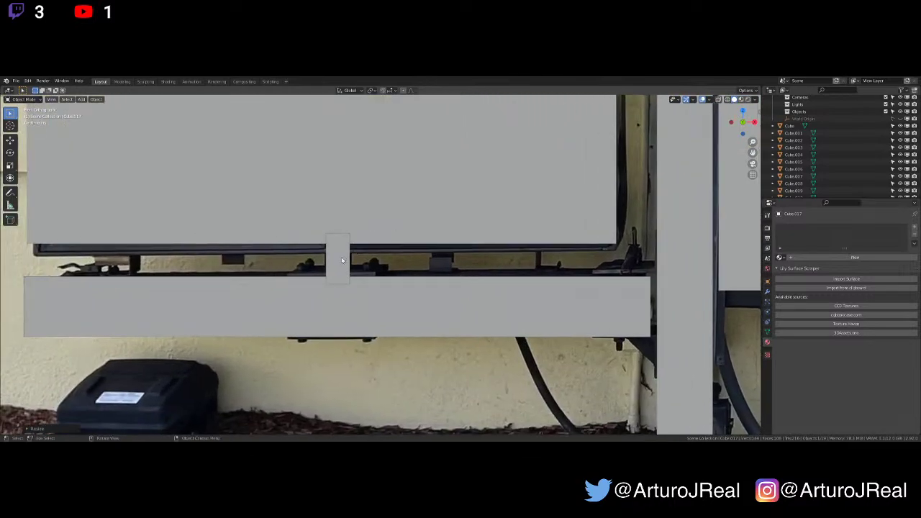
click(342, 260)
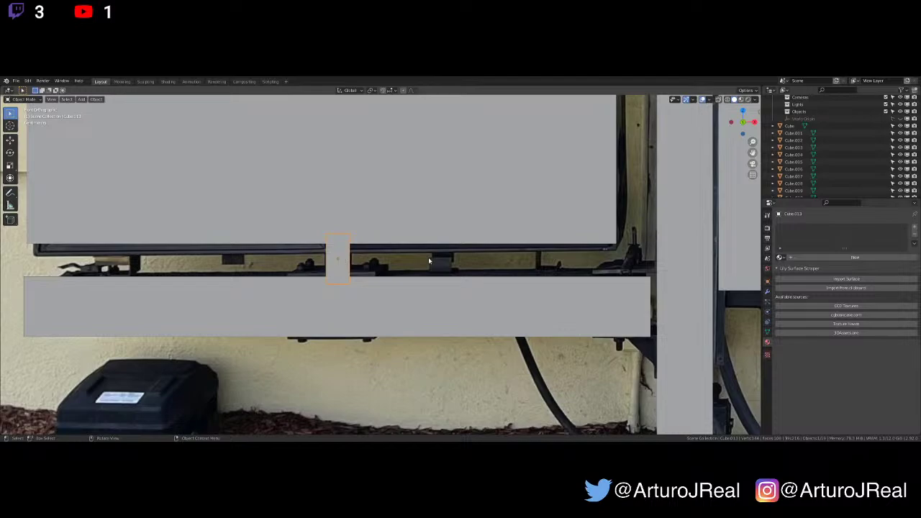
scroll(558, 267, up, 3)
shift+middle_drag(642, 293, 469, 288)
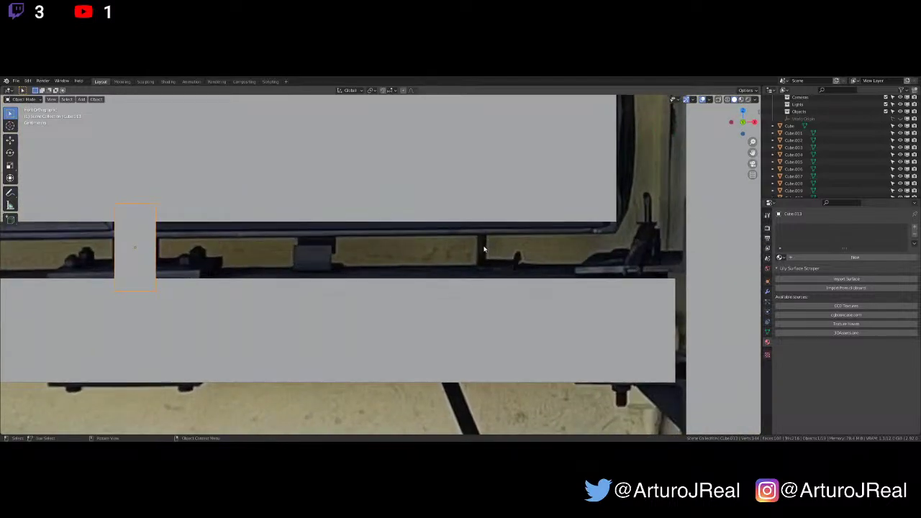
scroll(564, 242, down, 1)
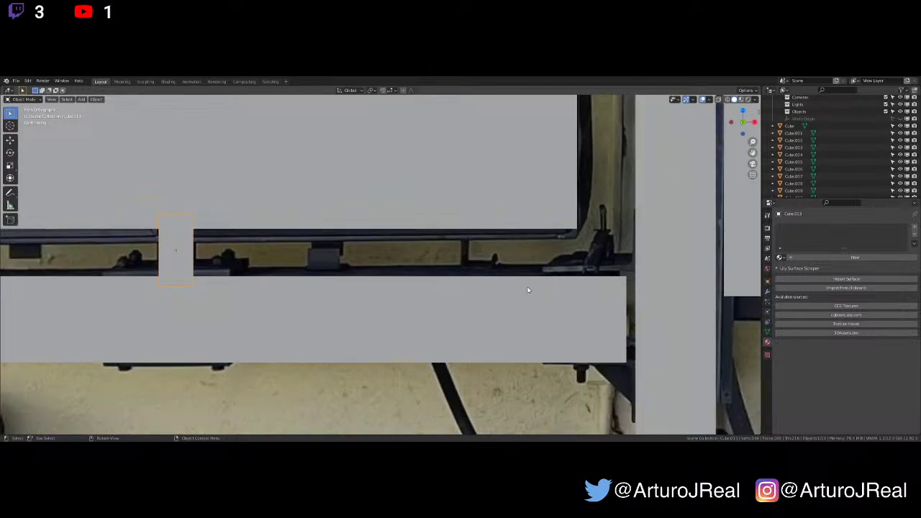
scroll(530, 287, down, 2)
shift+middle_drag(527, 337, 519, 324)
Move the larger board's lower crossbar down along Z to uncover the crossbar in the reference photo
click(505, 285)
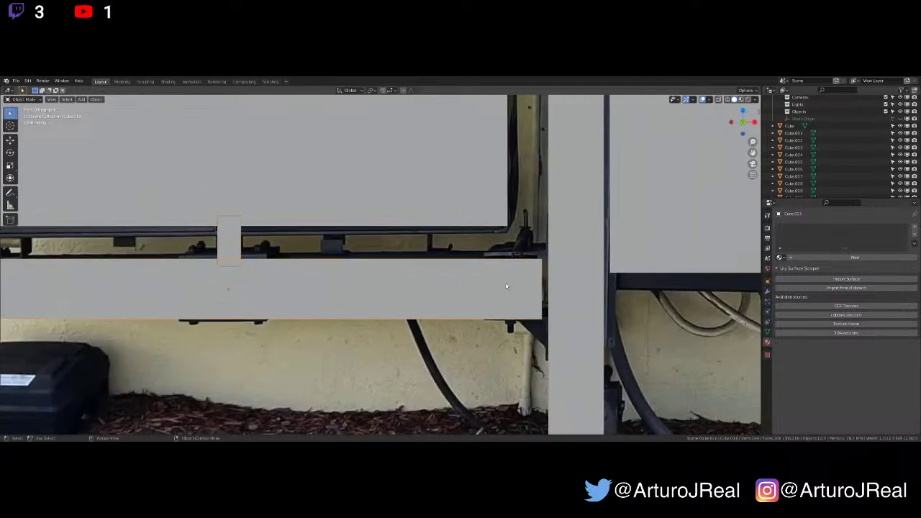
key(g)
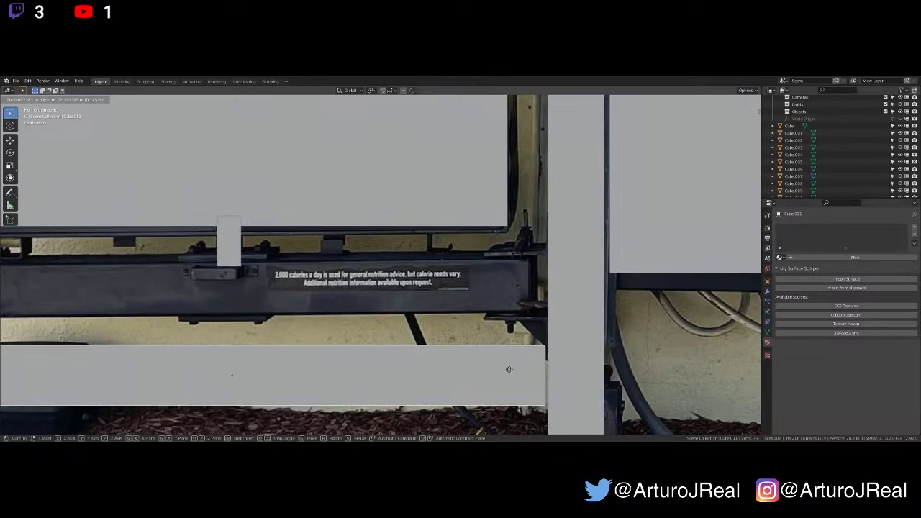
key(z)
click(510, 369)
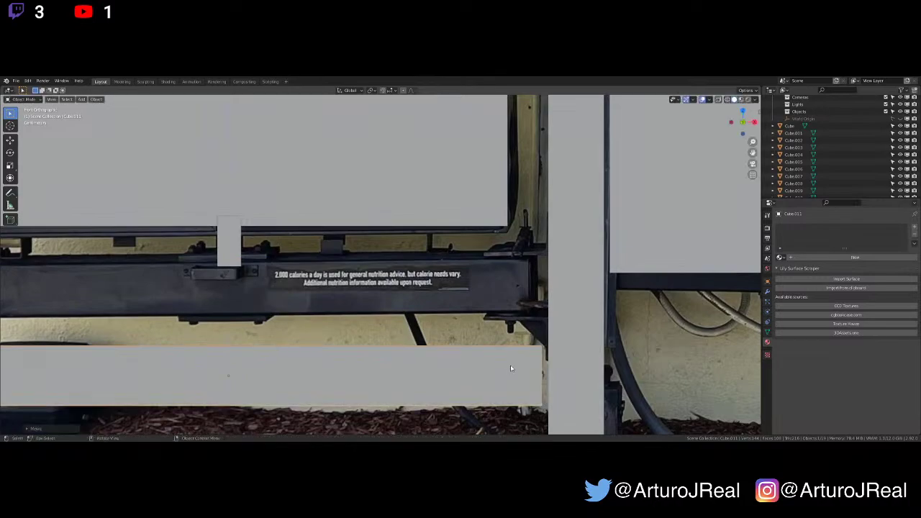
Examine the photo's lower crossbar, its nutrition label, brackets, and the joint at the tall post
scroll(510, 357, up, 2)
shift+middle_drag(511, 349, 491, 324)
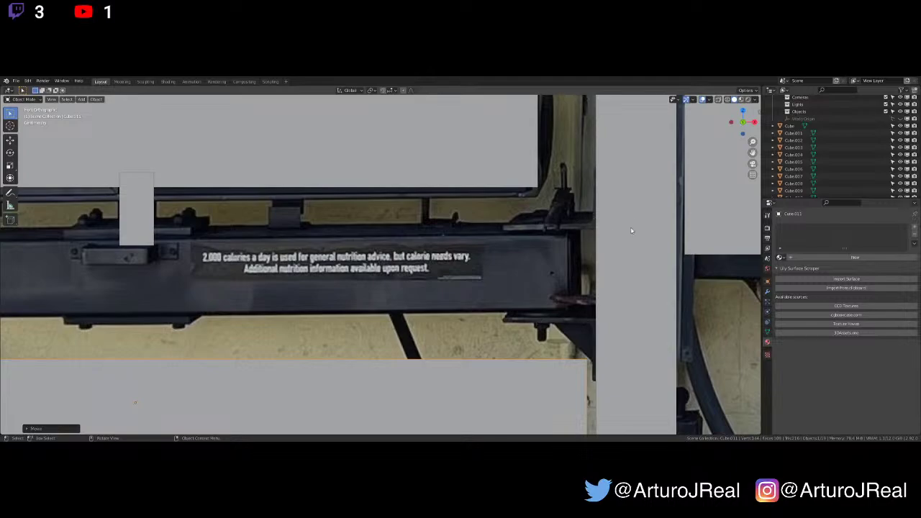
scroll(372, 234, down, 2)
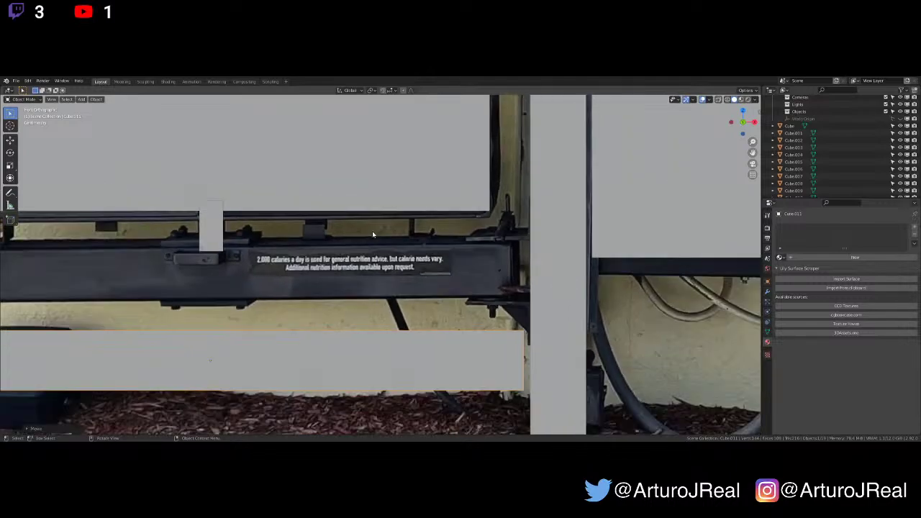
shift+middle_drag(346, 284, 427, 277)
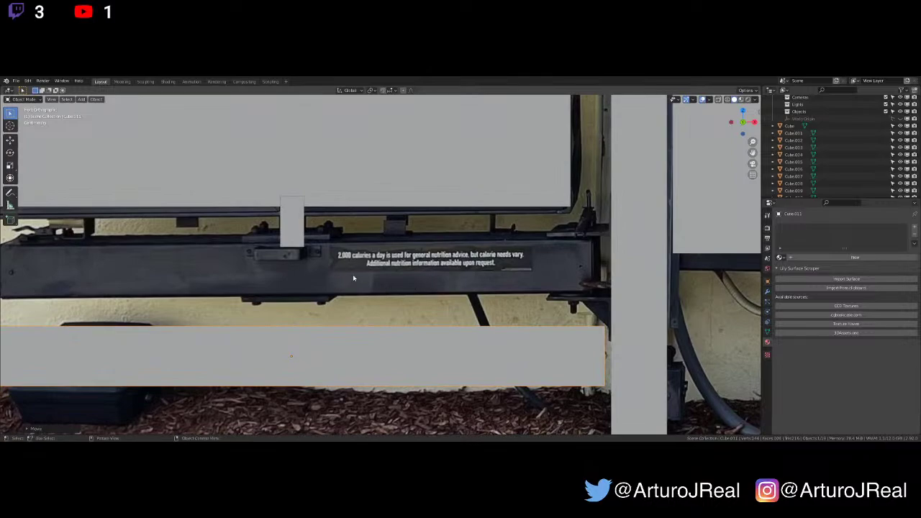
shift+middle_drag(352, 275, 397, 272)
scroll(374, 274, up, 3)
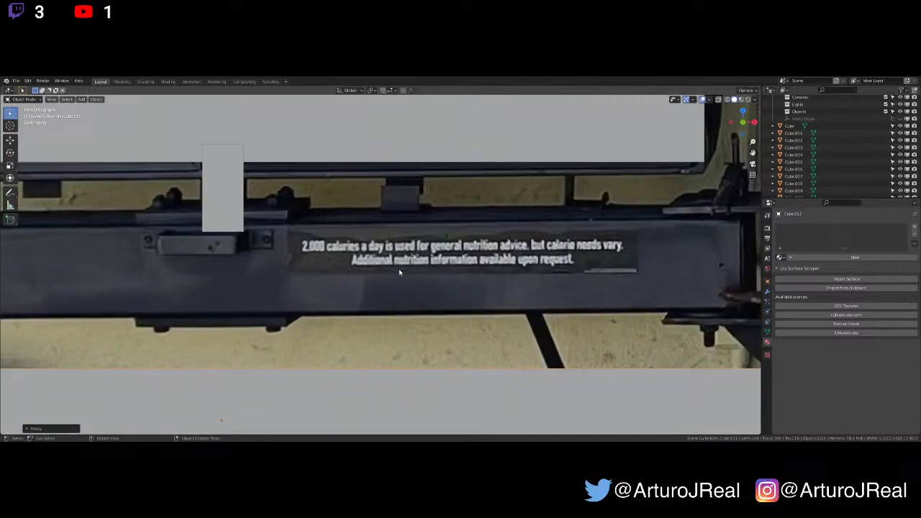
scroll(396, 284, down, 1)
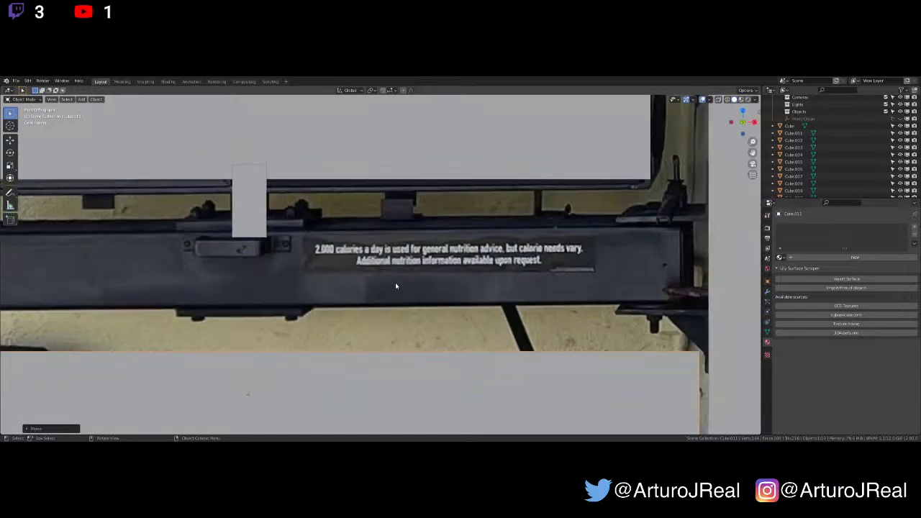
scroll(396, 285, down, 4)
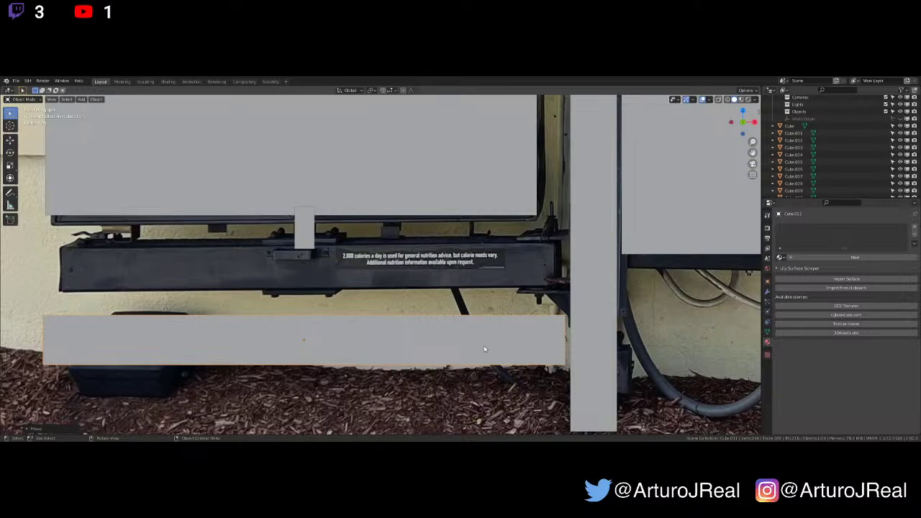
scroll(486, 351, up, 2)
shift+middle_drag(487, 361, 482, 372)
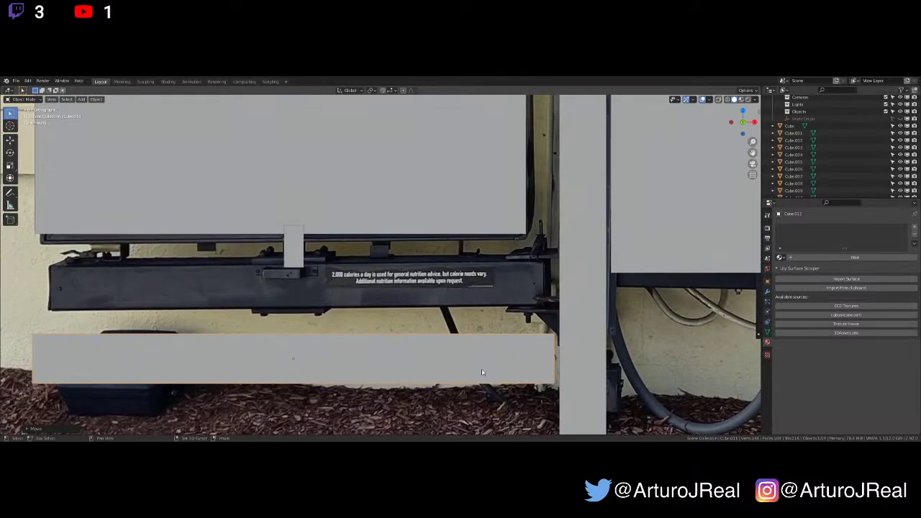
Compare the whole blockout with the reference photo in wireframe, and return the viewport to solid shading
scroll(482, 372, down, 6)
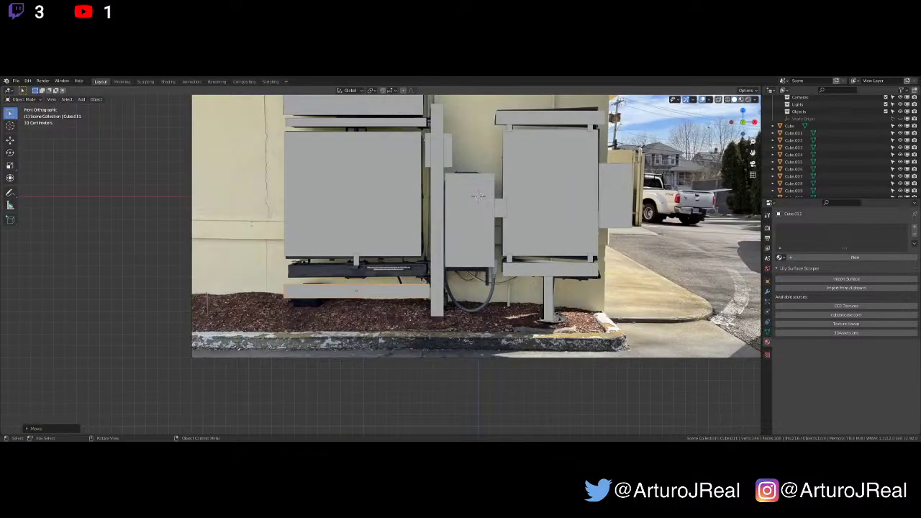
click(727, 100)
shift+middle_drag(505, 205, 473, 264)
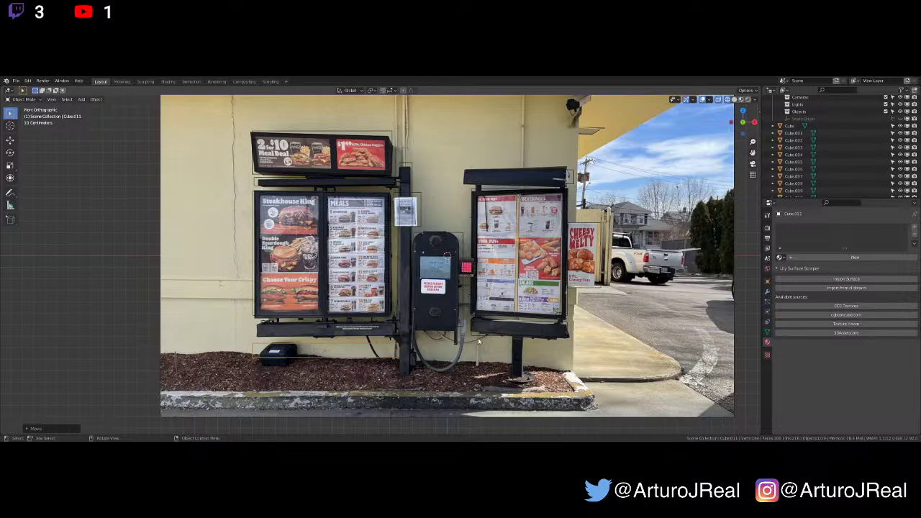
scroll(464, 331, up, 1)
click(733, 99)
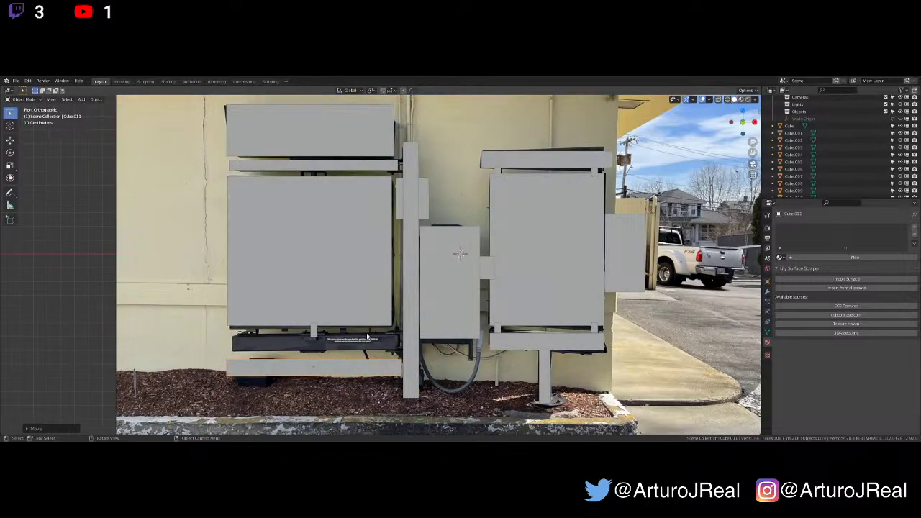
Move the larger board's lower crossbar back up over the crossbar in the photo and reduce its height by scaling along Z
scroll(366, 336, up, 5)
shift+middle_drag(400, 407, 518, 131)
shift+middle_drag(549, 196, 535, 225)
scroll(534, 225, up, 1)
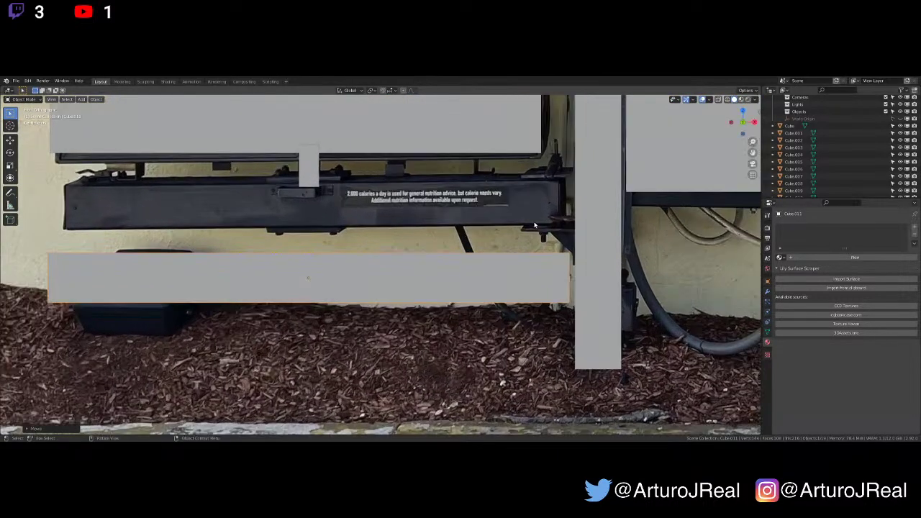
key(g)
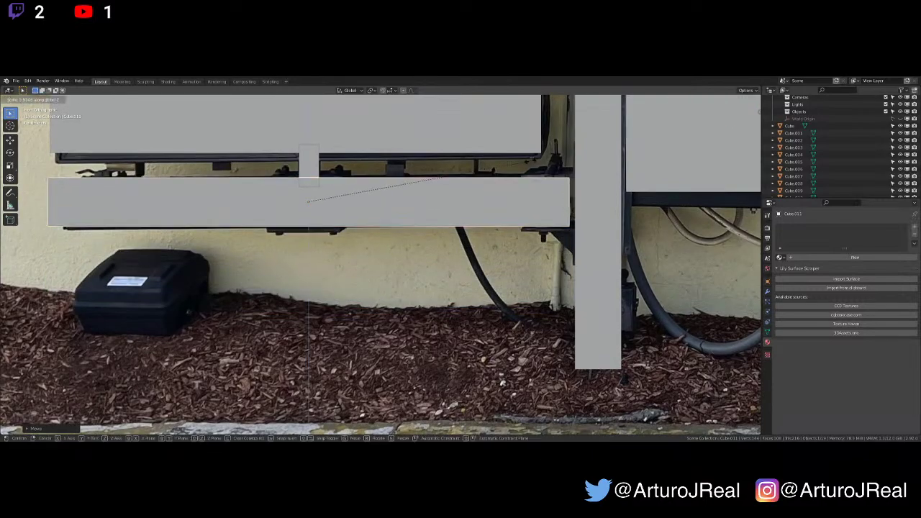
click(505, 178)
scroll(536, 177, up, 1)
shift+middle_drag(543, 175, 500, 206)
scroll(502, 209, down, 1)
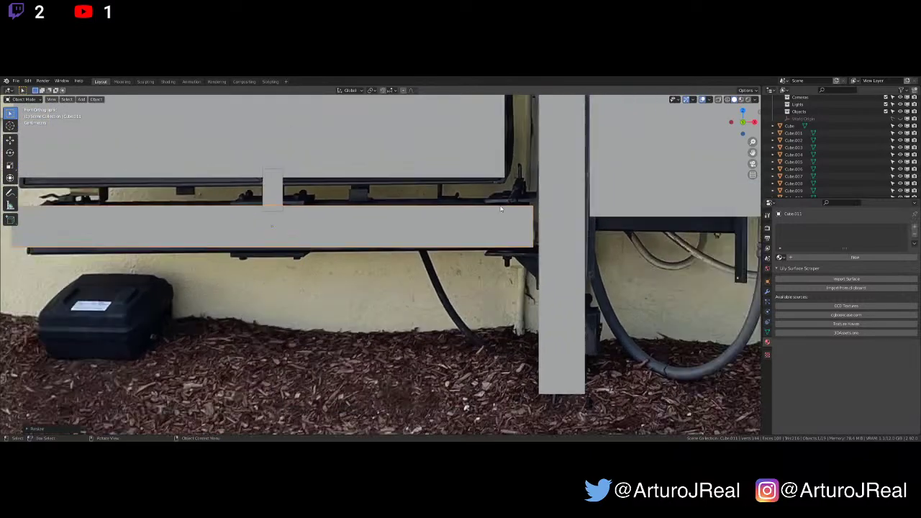
Duplicate the lower crossbar, place the copy slightly higher at the center bracket, and scale it to 0.2
scroll(500, 208, down, 2)
key(shift+d)
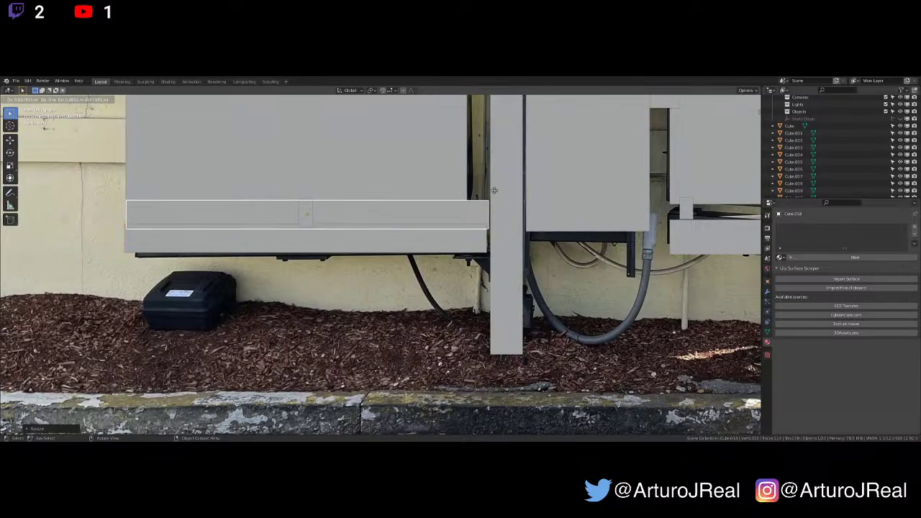
click(490, 195)
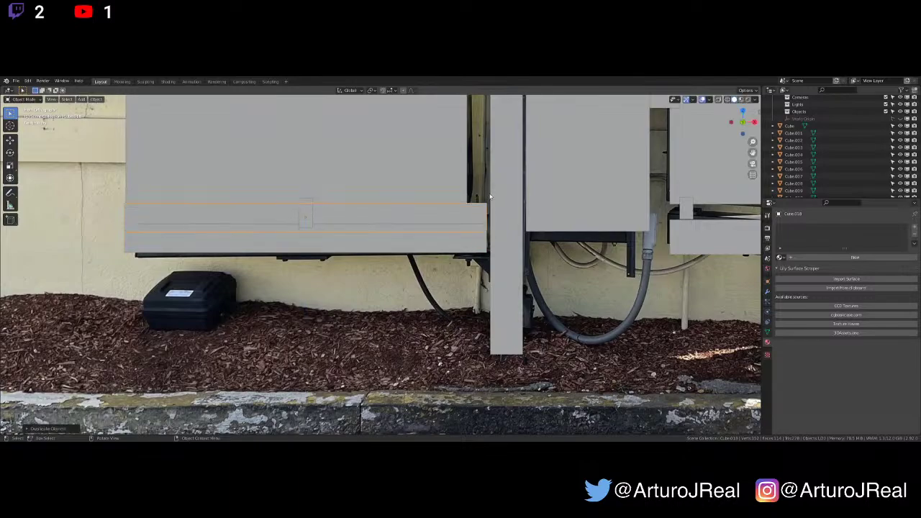
key(s)
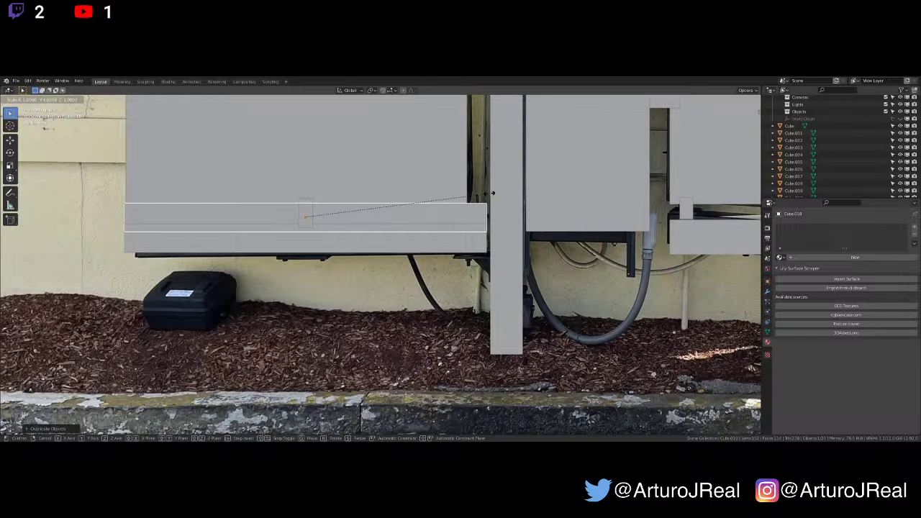
text(.2)
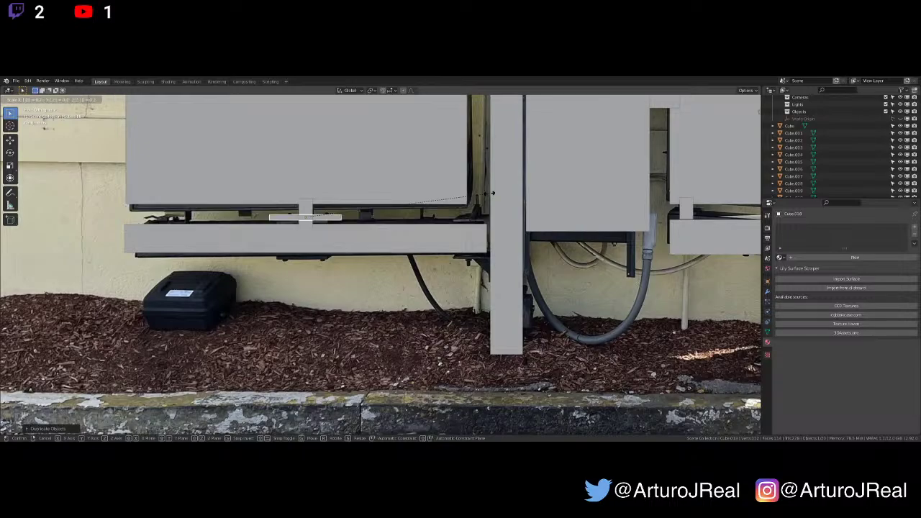
key(Return)
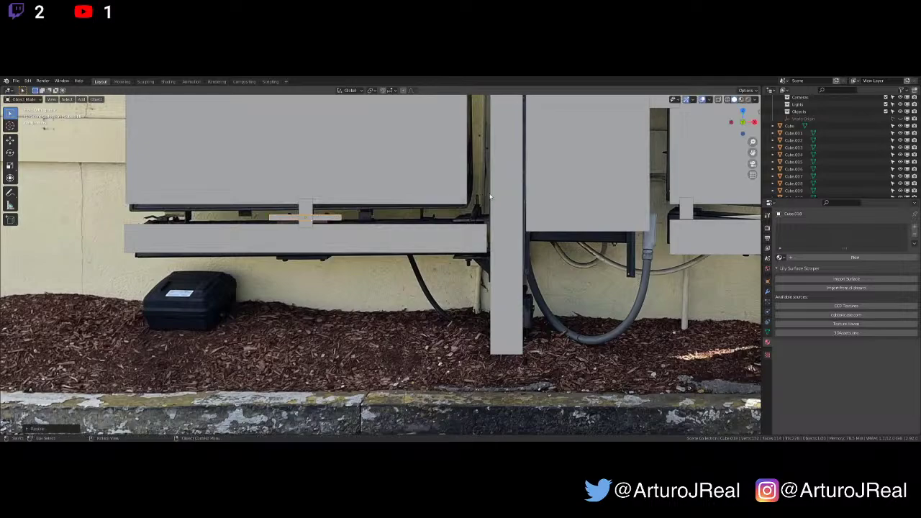
Move the flat mounting plate along X from the menu board's centre bracket to the joint between the lower beam and tall post
scroll(491, 197, up, 6)
shift+middle_drag(566, 168, 531, 211)
scroll(525, 207, down, 3)
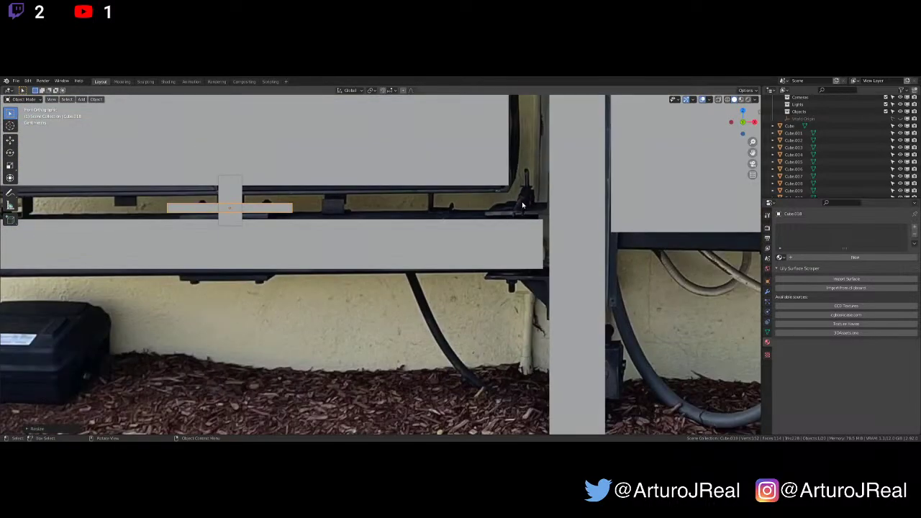
key(g)
key(x)
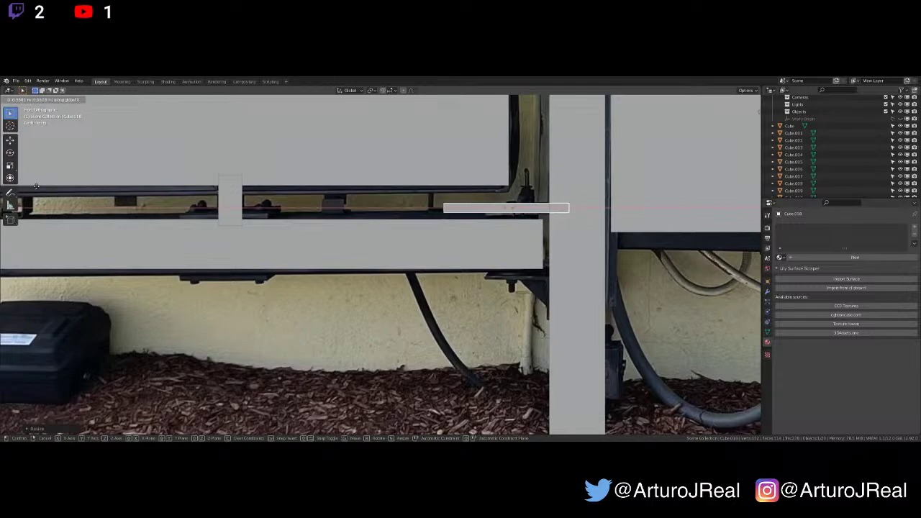
click(36, 185)
Shorten the mounting plate along X and shift it sideways so its end meets the tall post
key(s)
key(x)
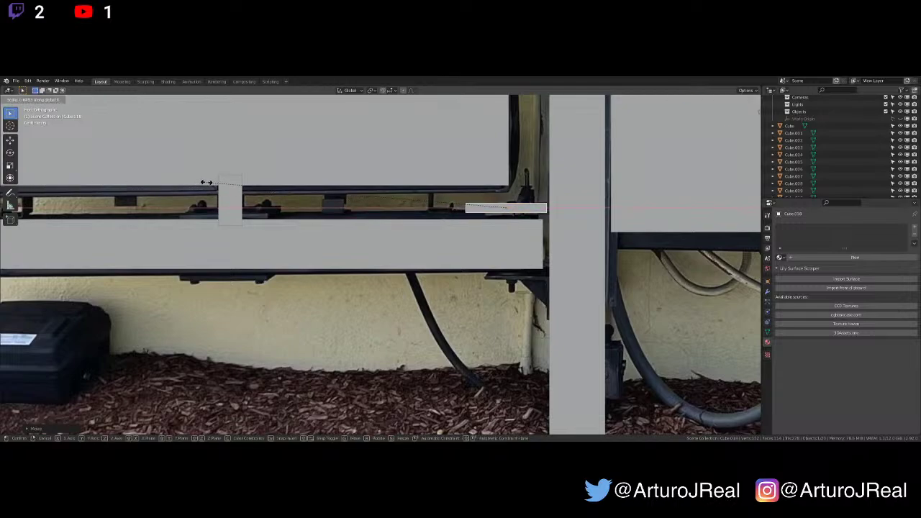
click(207, 182)
key(g)
key(x)
click(210, 182)
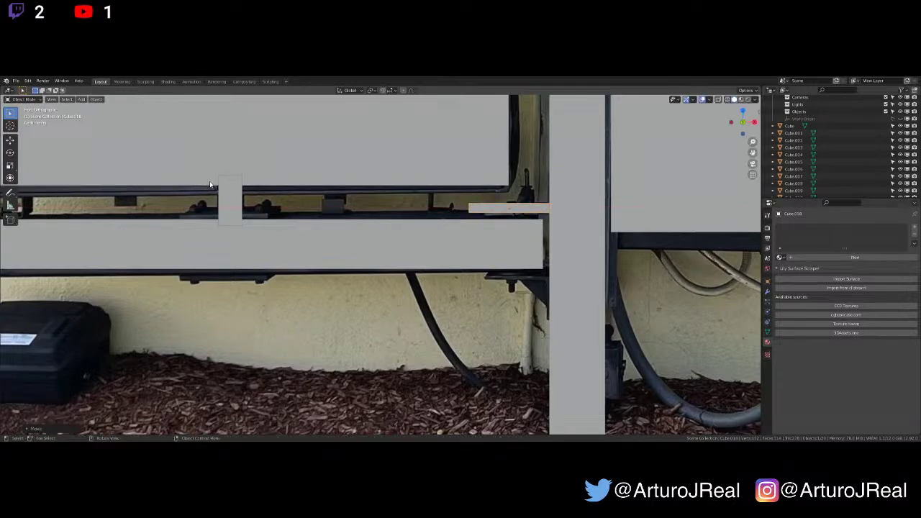
Duplicate the mounting plate straight down along Z to the underside of the lower beam beside the post
key(shift+d)
key(z)
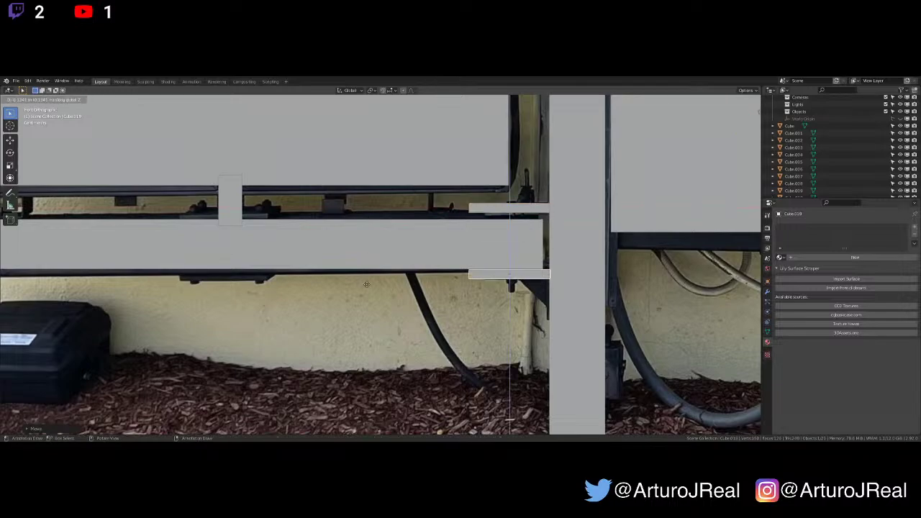
key(Return)
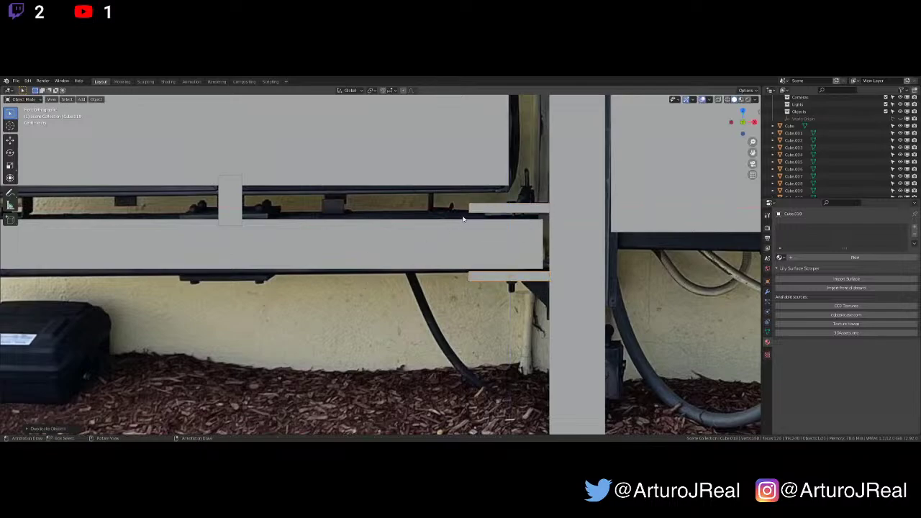
Duplicate the upper plate along X to the centre bracket, widen it slightly and lower it onto the beam
click(476, 212)
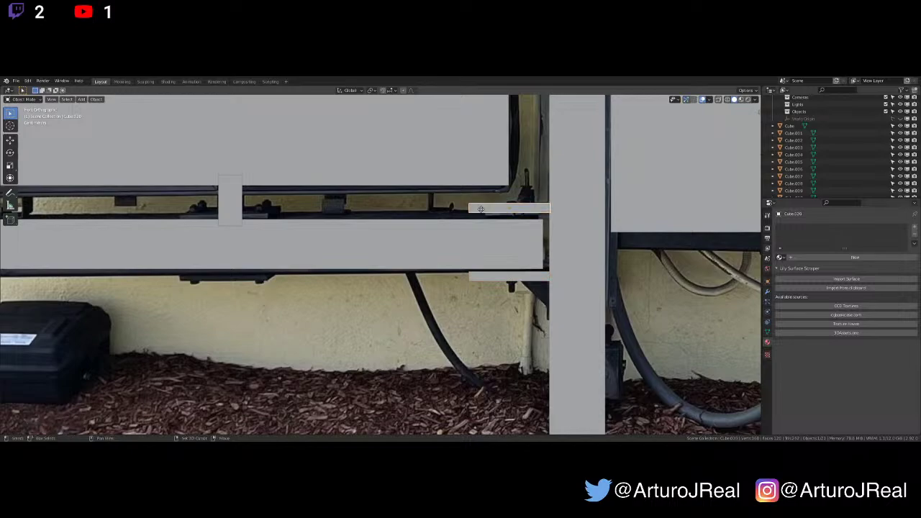
key(shift+d)
key(x)
click(198, 215)
key(s)
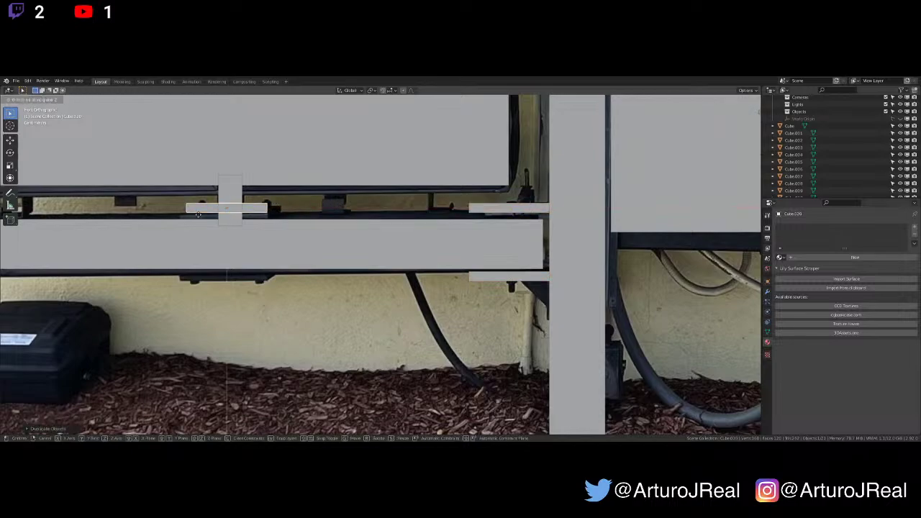
key(x)
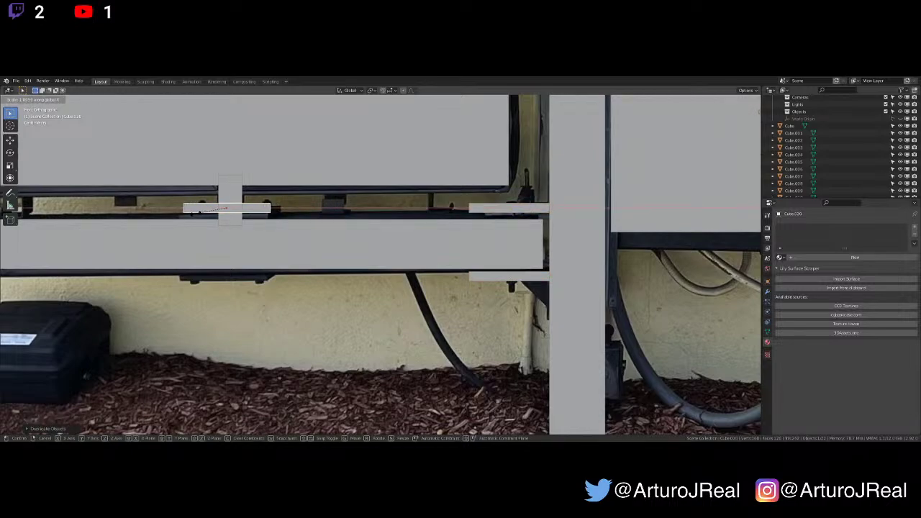
click(199, 214)
key(g)
key(z)
click(195, 219)
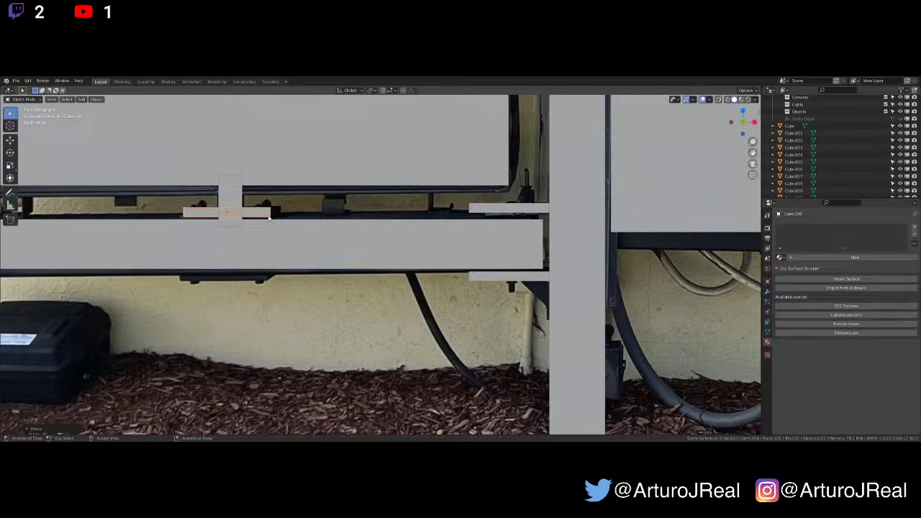
Duplicate the centre bracket's plate down along Z to the underside of the lower beam
key(shift+d)
key(z)
click(270, 292)
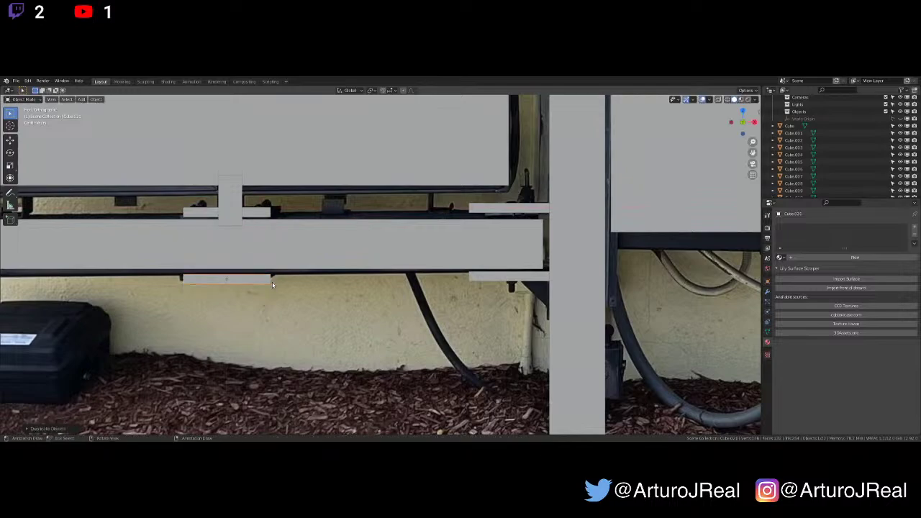
scroll(270, 287, up, 1)
scroll(259, 238, down, 1)
scroll(266, 235, down, 1)
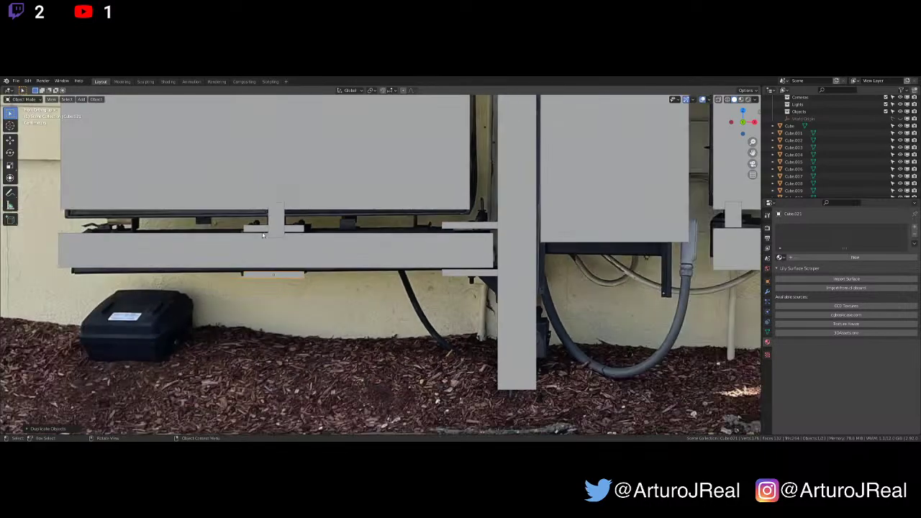
scroll(293, 233, down, 1)
scroll(402, 238, down, 1)
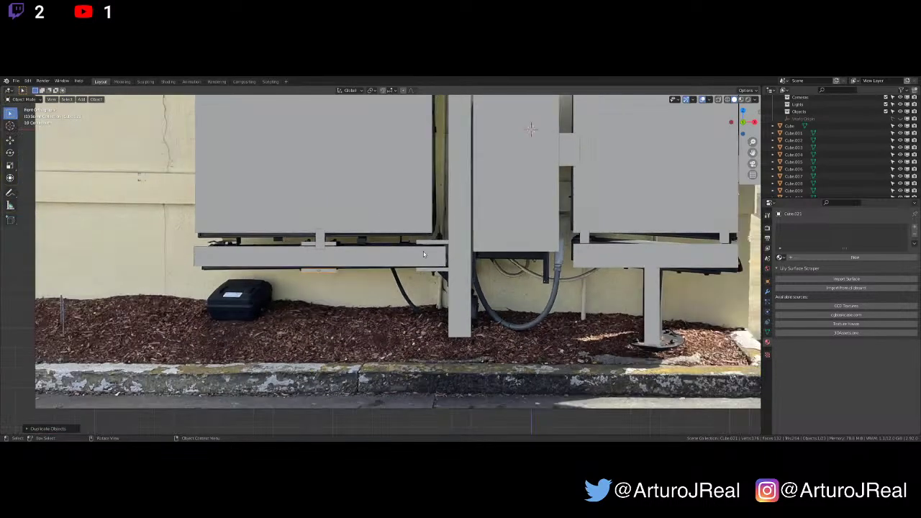
Fine-tune the length of the large menu board's lower beam along X
click(425, 252)
key(s)
key(x)
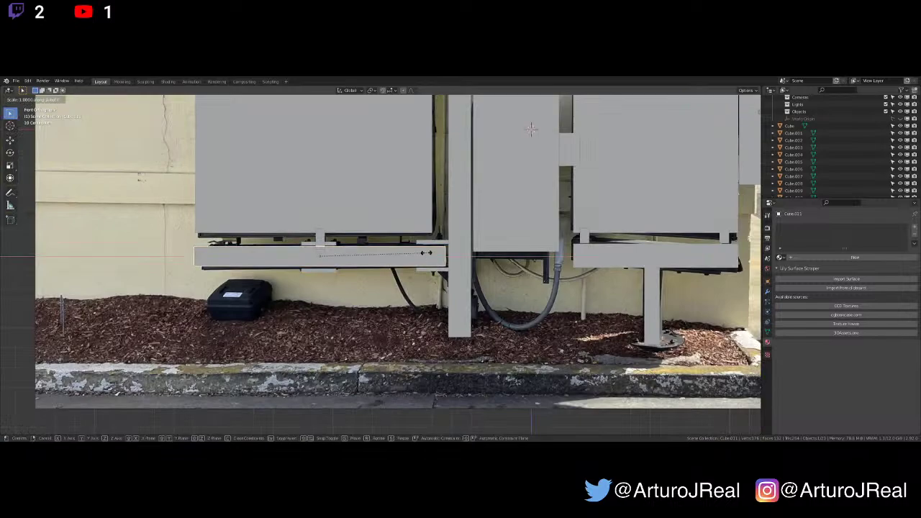
click(428, 252)
Narrow the order speaker box slightly along X and shift it sideways to match the reference photo
shift+middle_drag(455, 234, 389, 270)
scroll(451, 251, down, 2)
click(435, 225)
key(s)
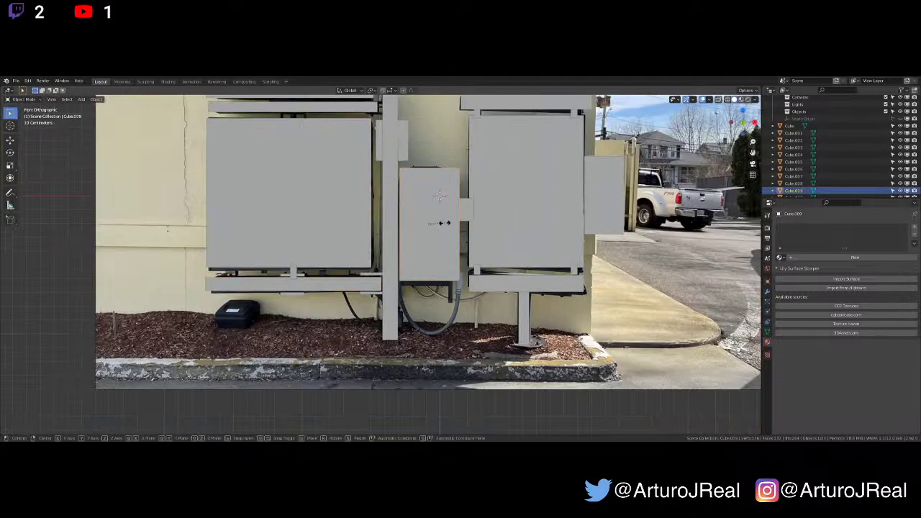
key(x)
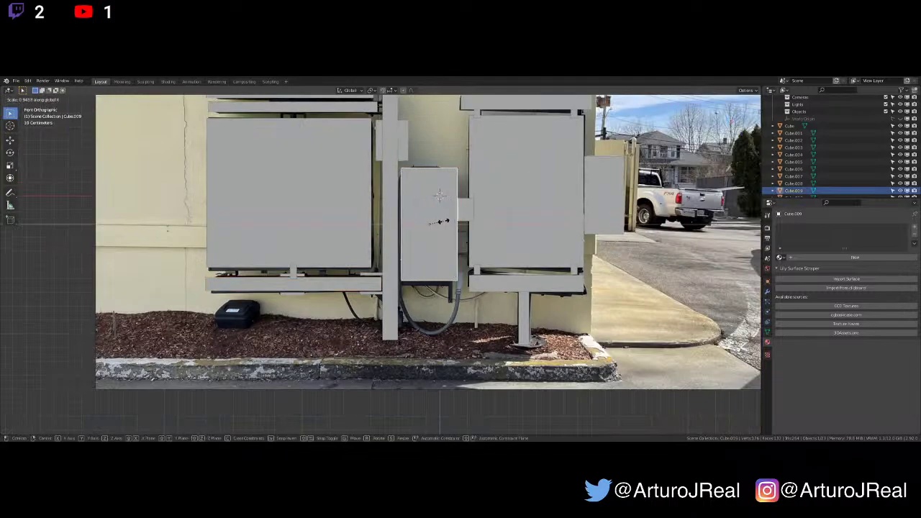
click(442, 221)
key(g)
key(x)
click(440, 221)
scroll(447, 241, up, 6)
shift+middle_drag(463, 286, 366, 240)
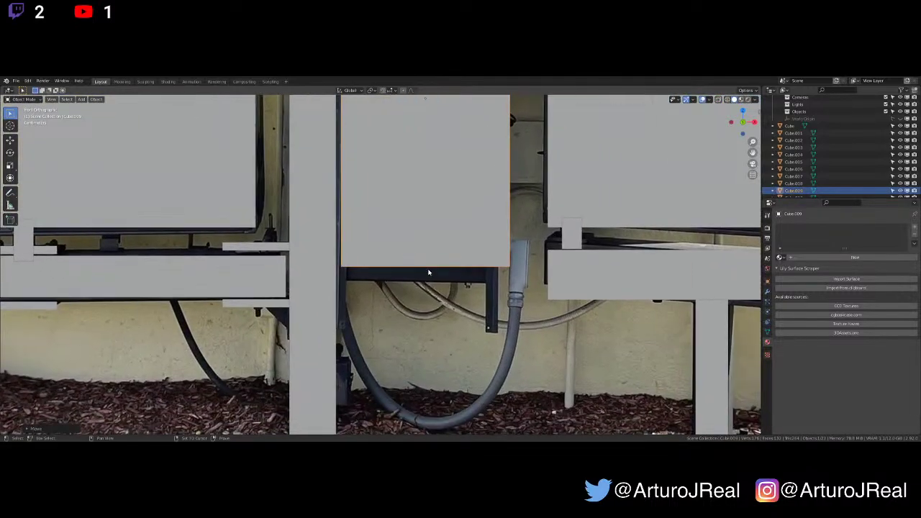
scroll(453, 288, up, 2)
scroll(442, 232, down, 6)
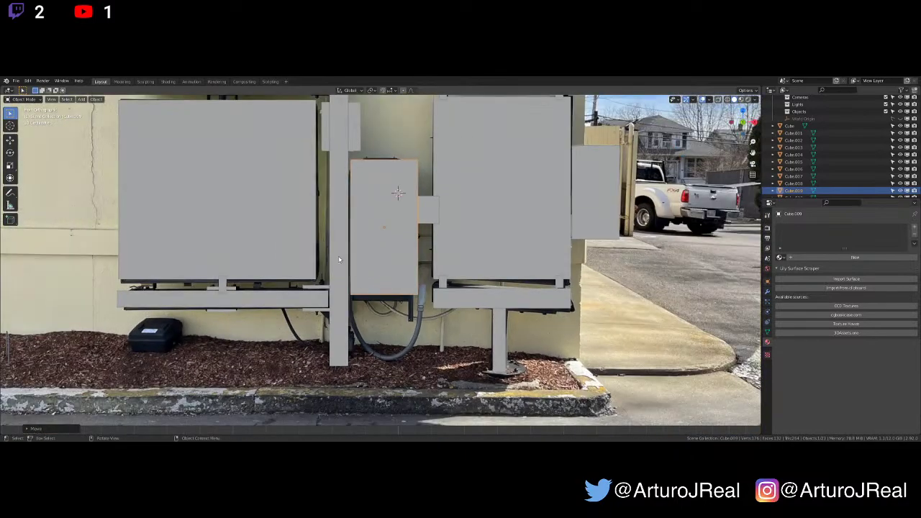
Duplicate the tall post along X onto the far side edge of the order speaker box
click(339, 259)
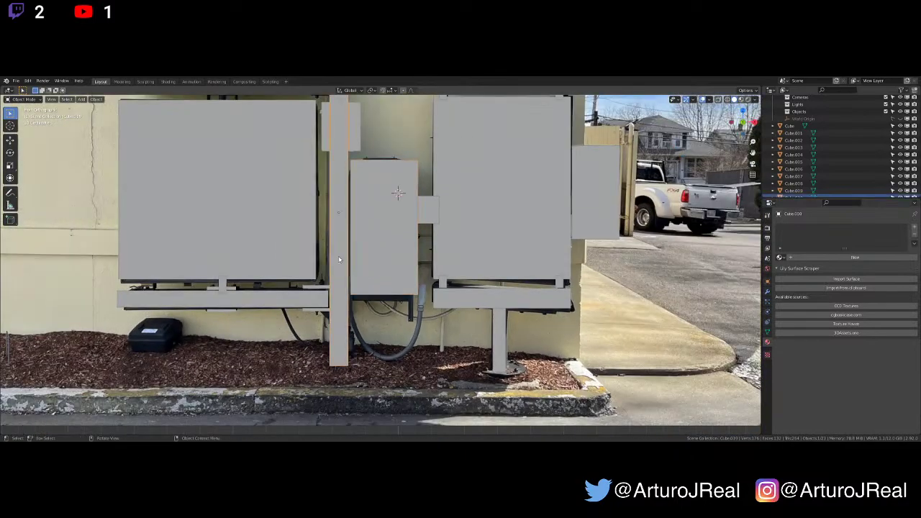
scroll(341, 252, down, 1)
shift+middle_drag(342, 250, 331, 299)
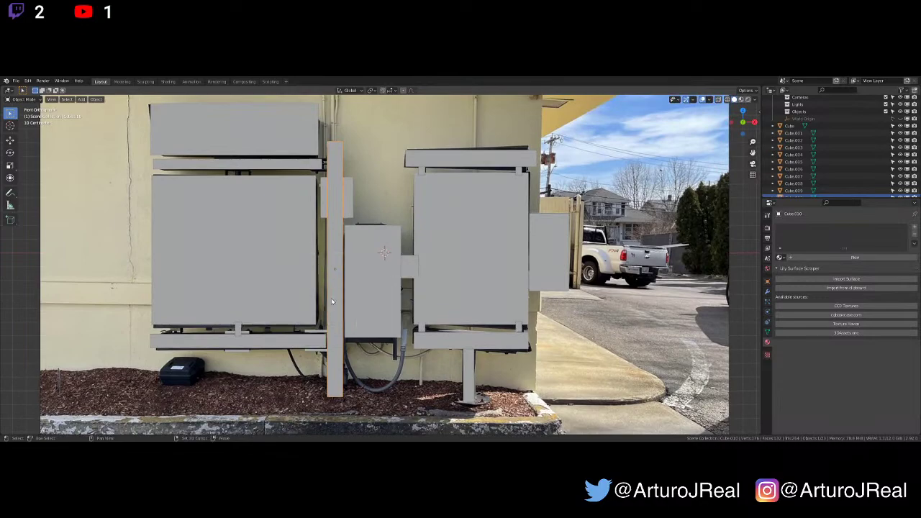
key(shift+d)
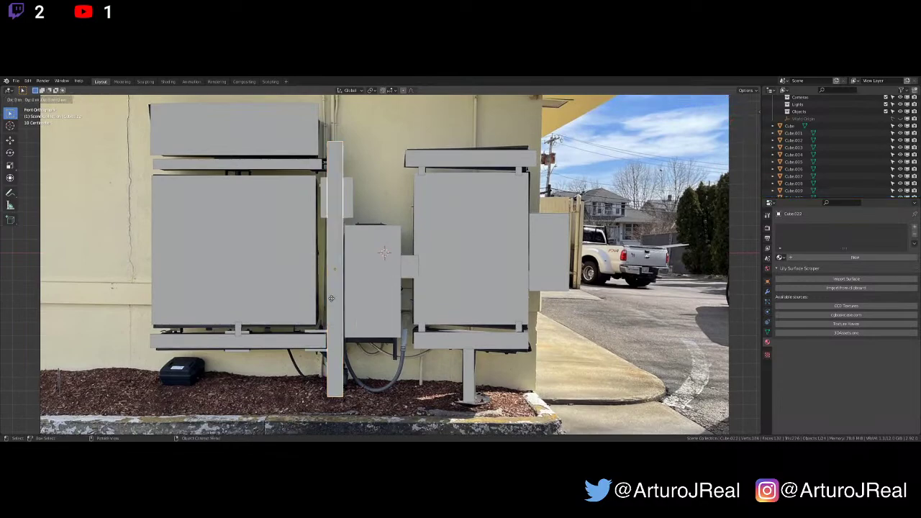
key(x)
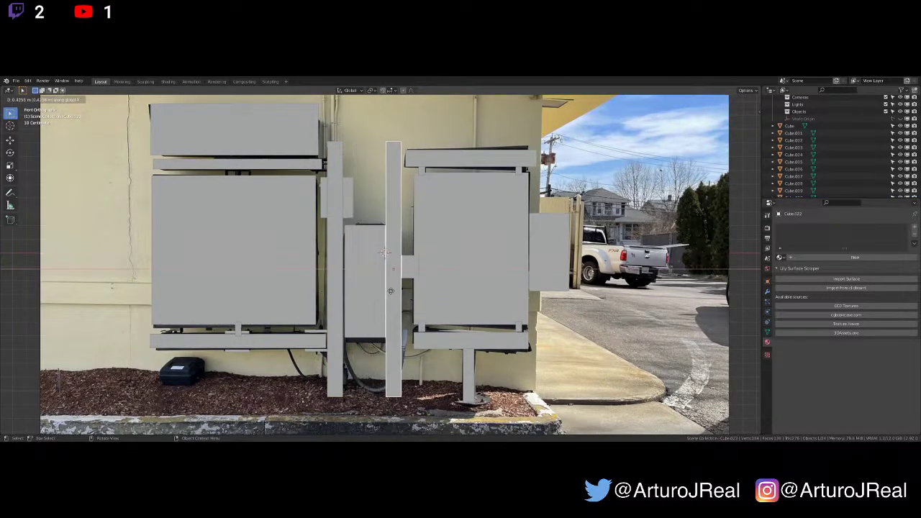
click(393, 302)
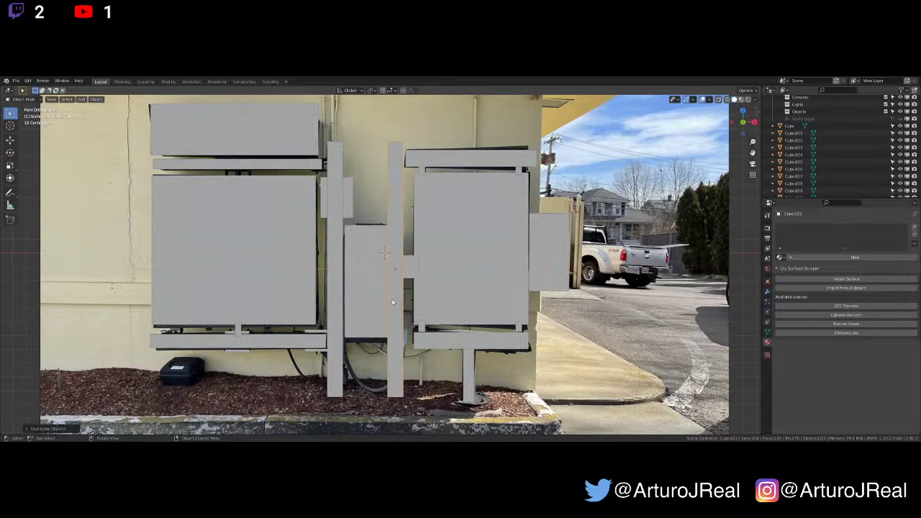
Scale the copied post down along X into a thin vertical strip
key(s)
key(x)
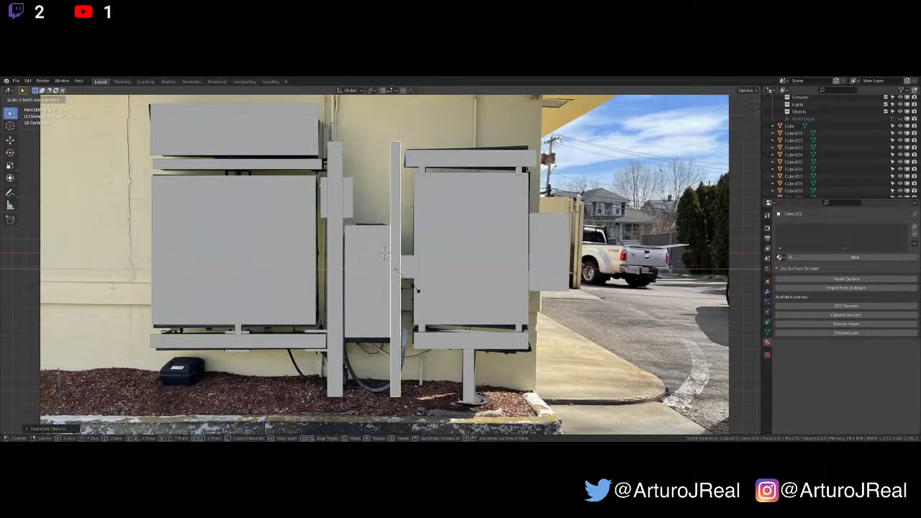
click(404, 290)
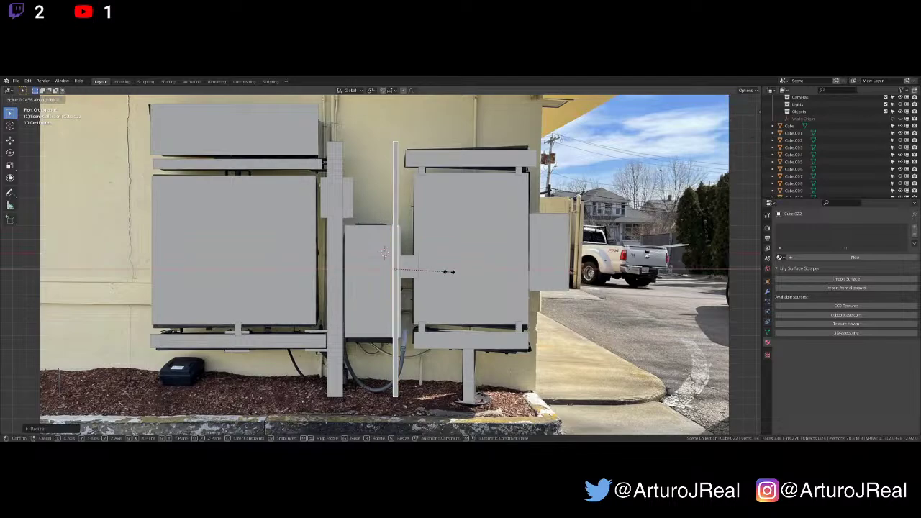
scroll(423, 319, up, 2)
scroll(424, 319, down, 4)
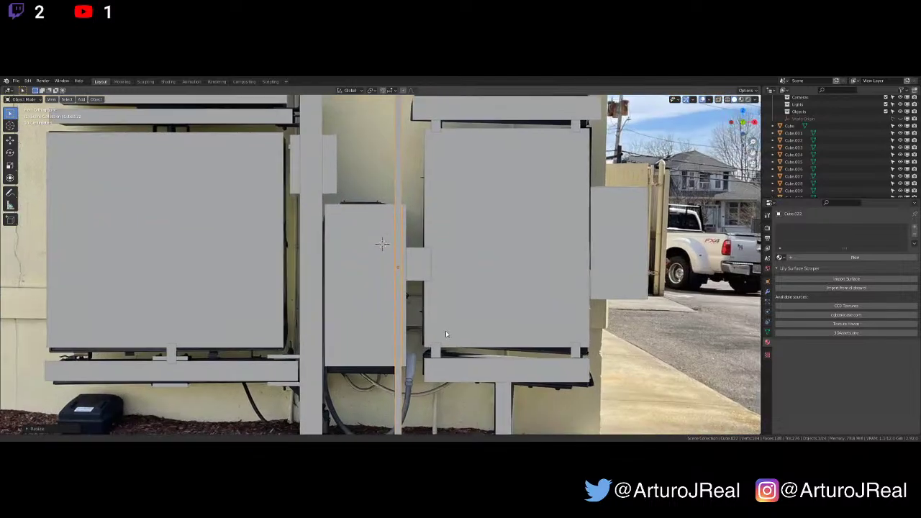
Shorten the thin strip along Z and lower it beside the speaker box
key(s)
key(z)
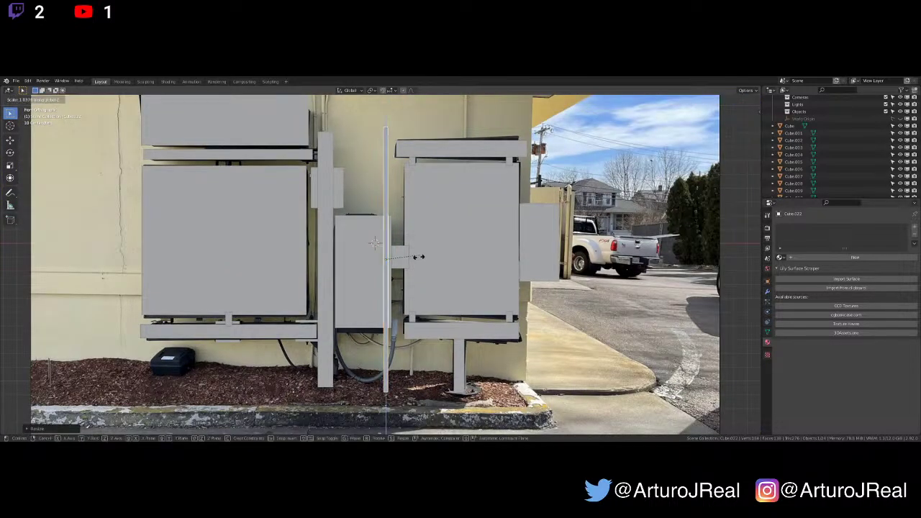
click(402, 276)
key(g)
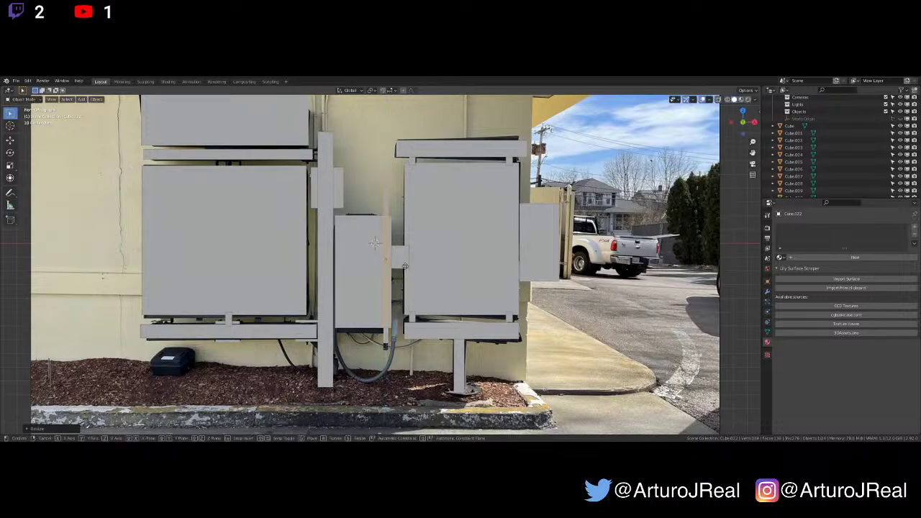
key(z)
click(405, 273)
Shorten the strip further along Z and lower its end to the support hanging below the speaker box
key(s)
key(z)
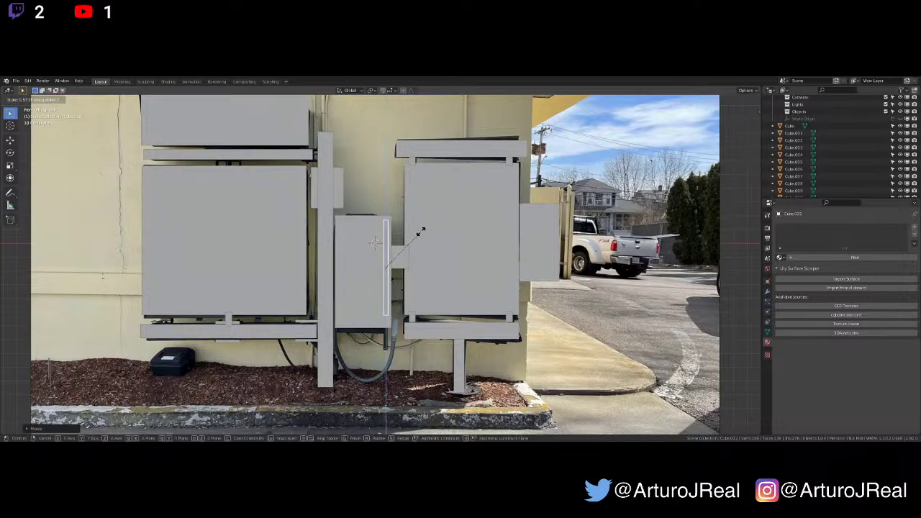
click(422, 232)
key(g)
key(z)
click(411, 272)
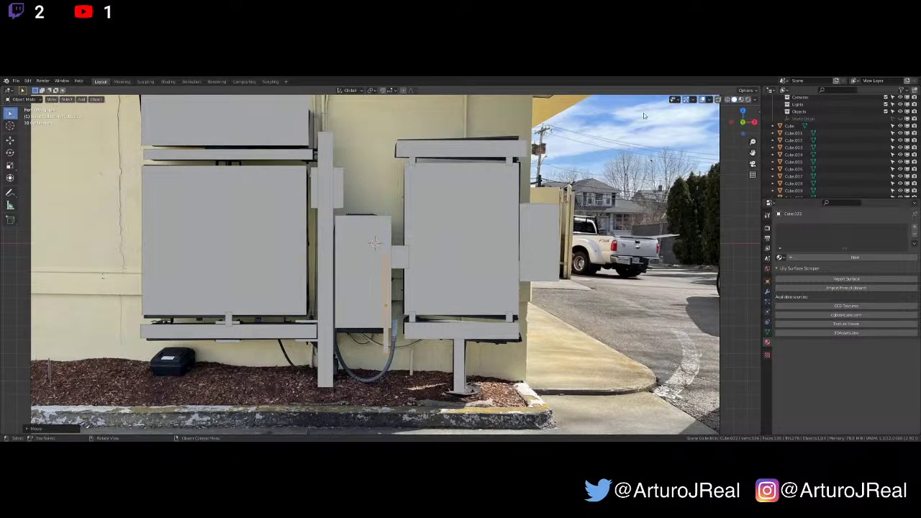
Switch the viewport to wireframe shading and lengthen the thin strip along Z over the reference photo
click(727, 100)
scroll(447, 325, up, 4)
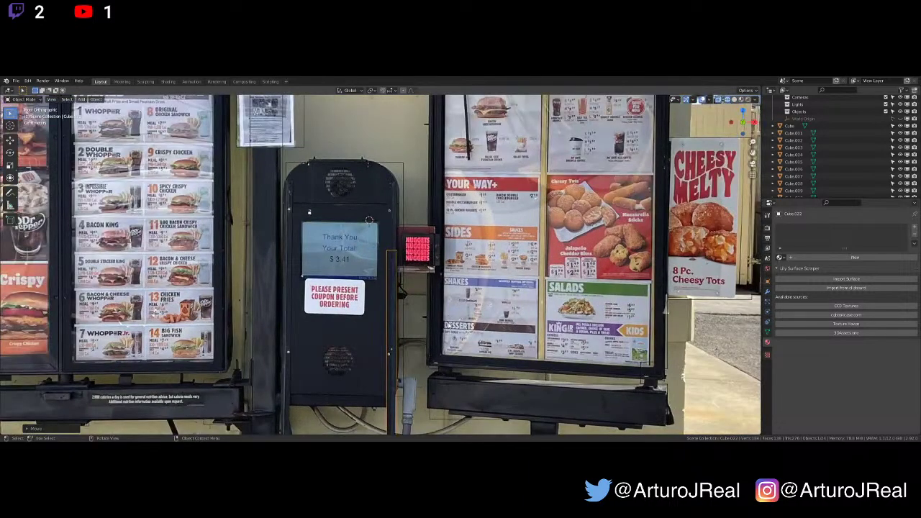
key(g)
key(z)
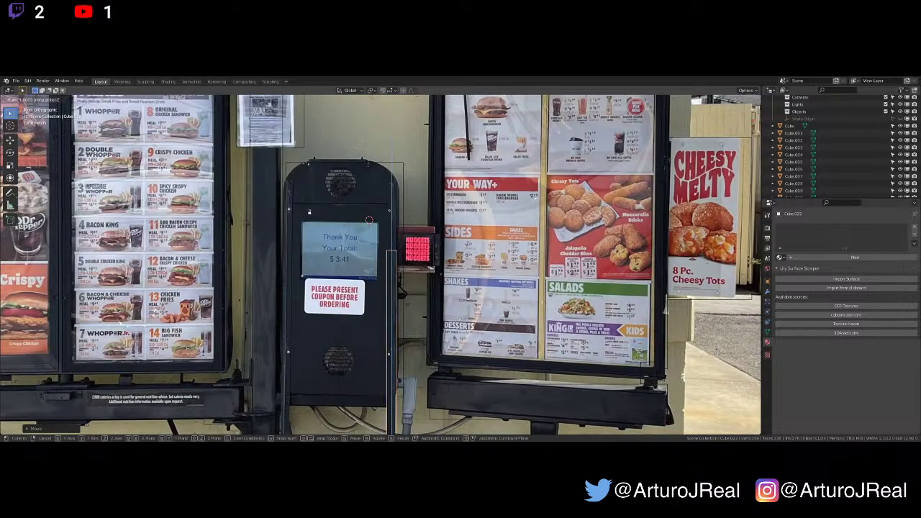
click(403, 253)
scroll(403, 252, down, 3)
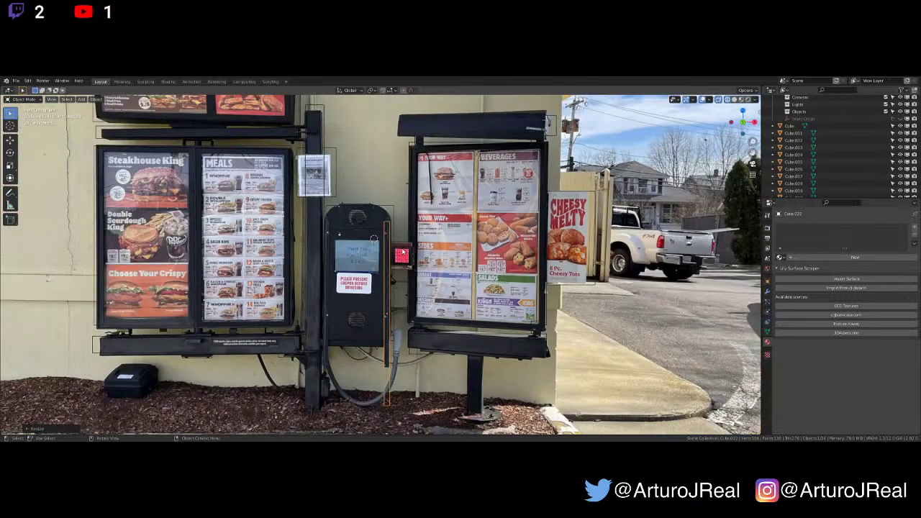
Raise the strip along Z and fine-tune its length and height to match the speaker box's side support in the photo
scroll(403, 252, up, 1)
key(g)
key(z)
click(398, 241)
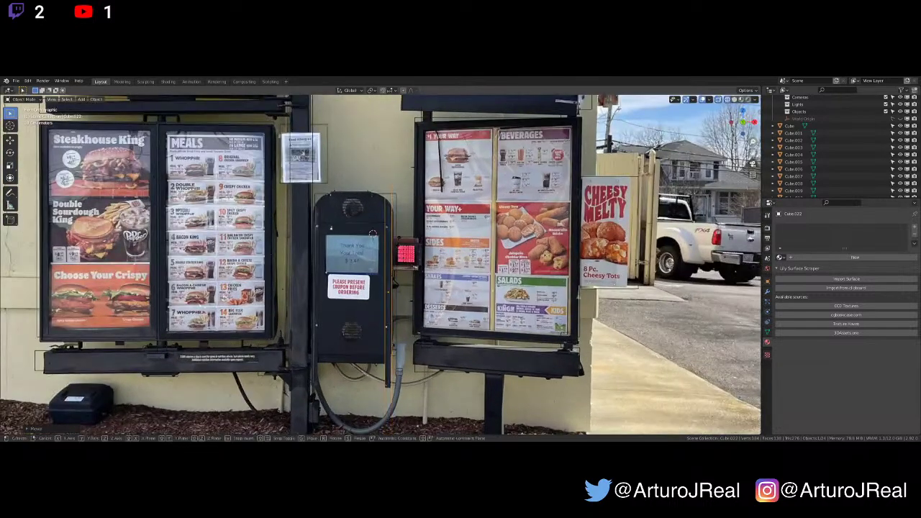
key(s)
key(z)
click(395, 254)
key(g)
key(z)
click(395, 256)
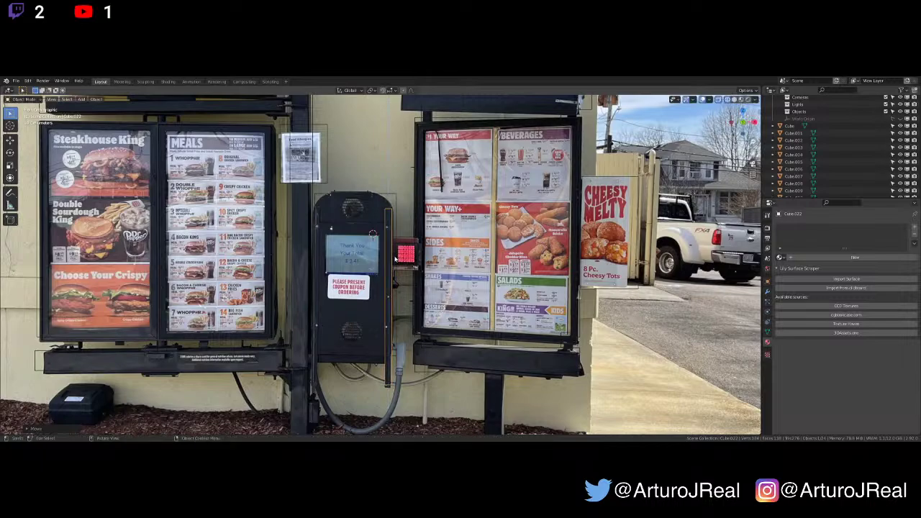
Duplicate the thin strip along X to the opposite side of the speaker box and return the viewport to solid shading
key(shift+d)
key(x)
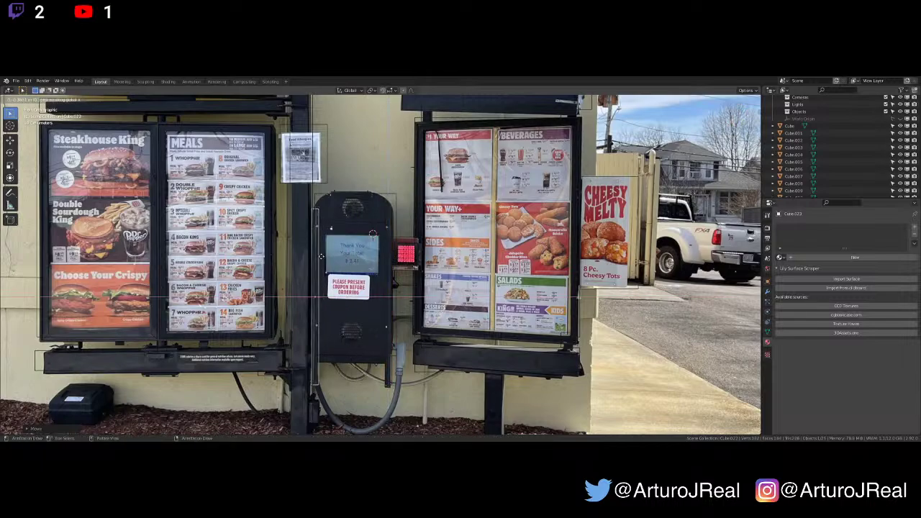
click(322, 260)
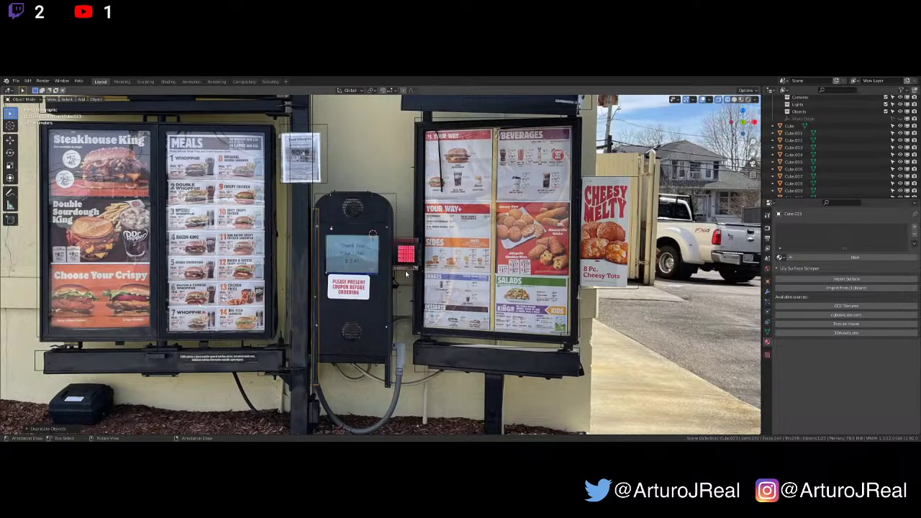
scroll(416, 273, down, 3)
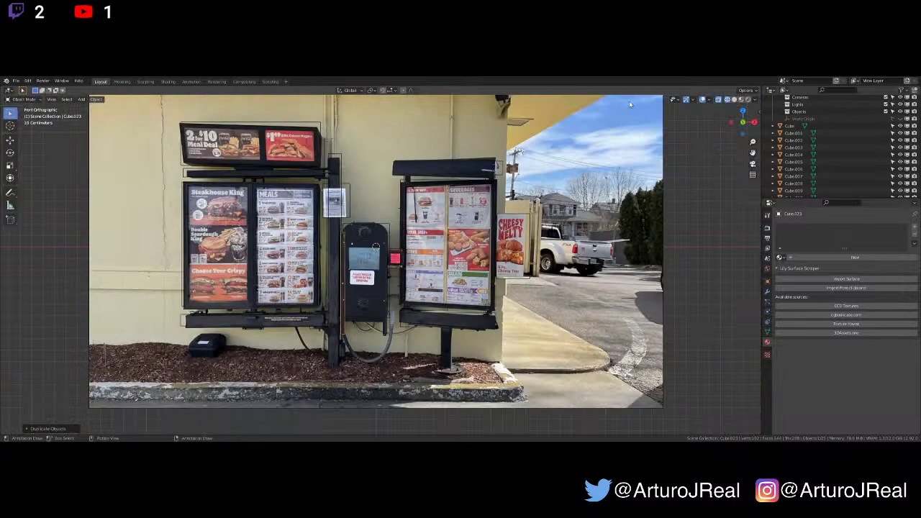
click(734, 100)
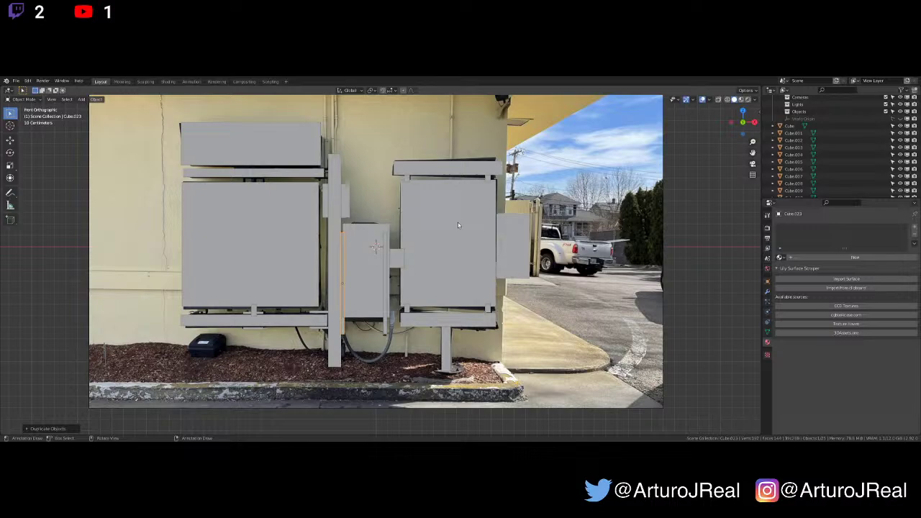
Examine the blockout in perspective to check how the cubes sit in front of the reference photo
click(482, 251)
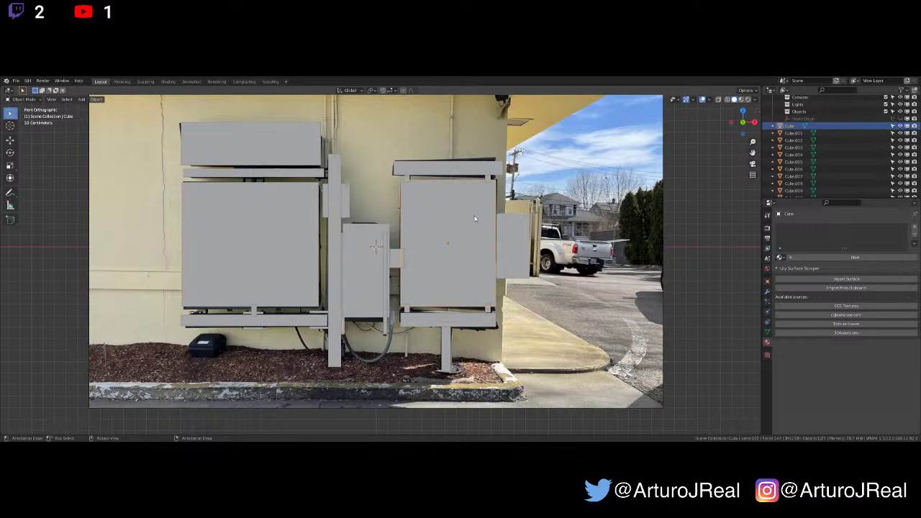
scroll(480, 244, down, 3)
shift+middle_drag(466, 269, 430, 303)
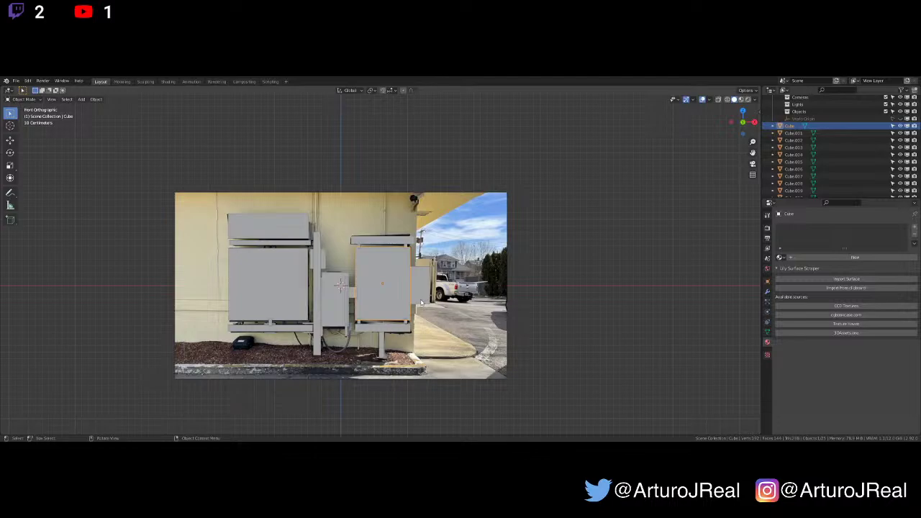
middle_drag(411, 300, 412, 274)
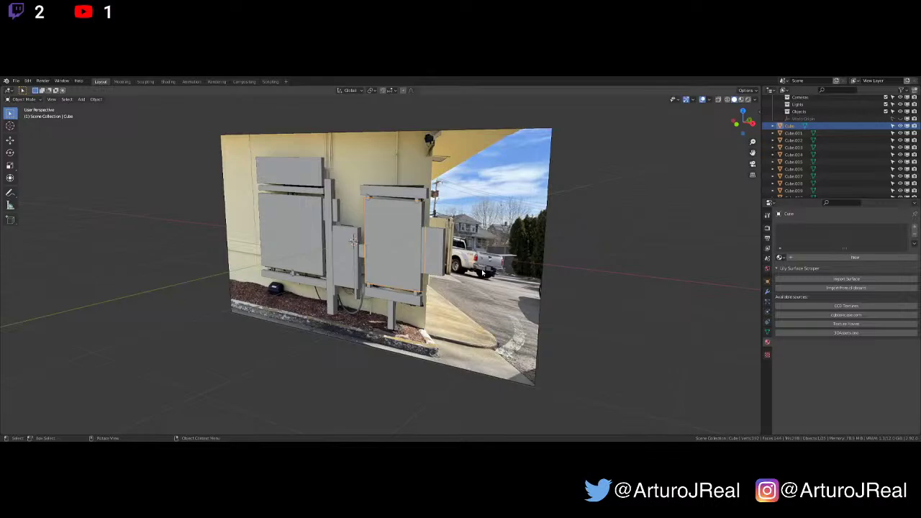
scroll(480, 269, up, 2)
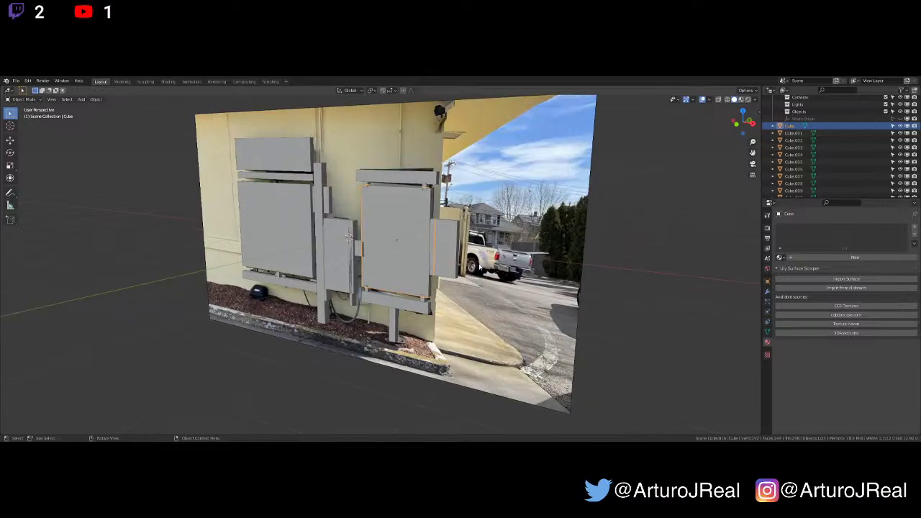
scroll(481, 269, down, 1)
mouse_move(471, 278)
middle_down()
mouse_move(439, 279)
mouse_move(467, 279)
middle_up()
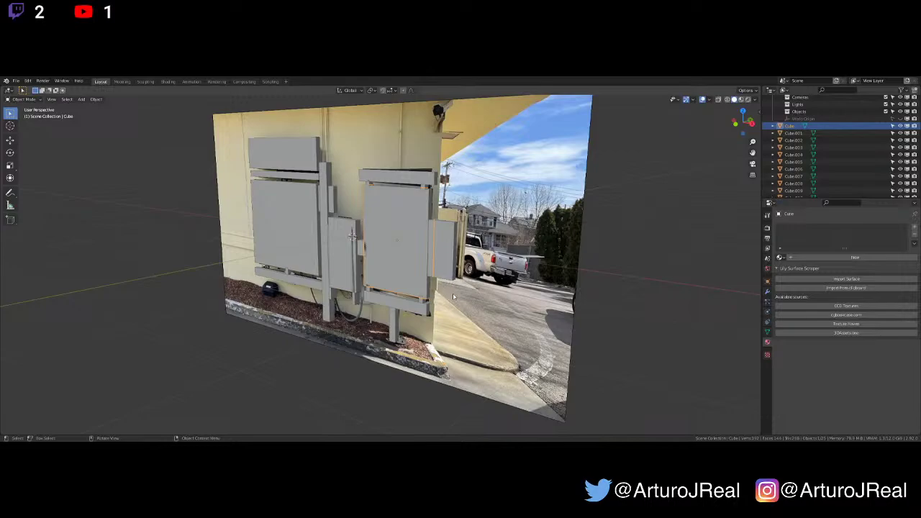
Compare the blocks with the photo in X-ray from the front, focusing on the upper-left sign and the beam beneath it
key(KP_1)
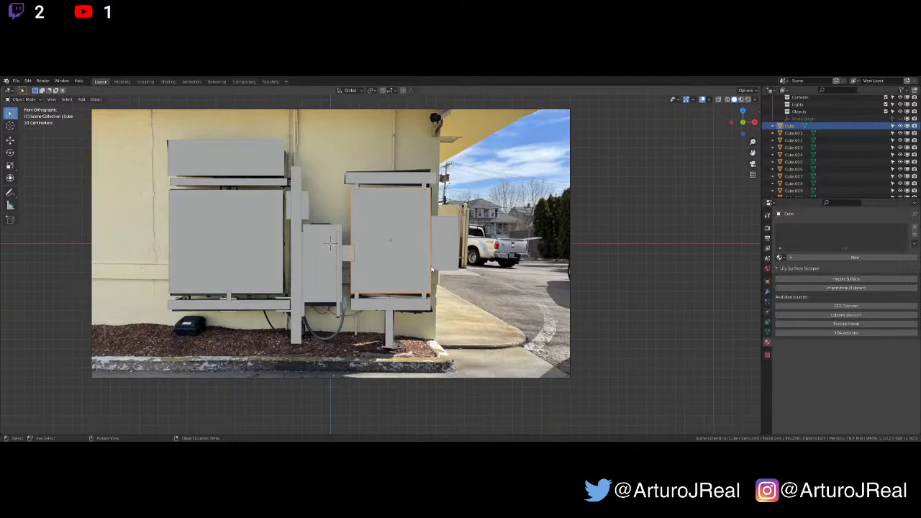
scroll(432, 270, up, 3)
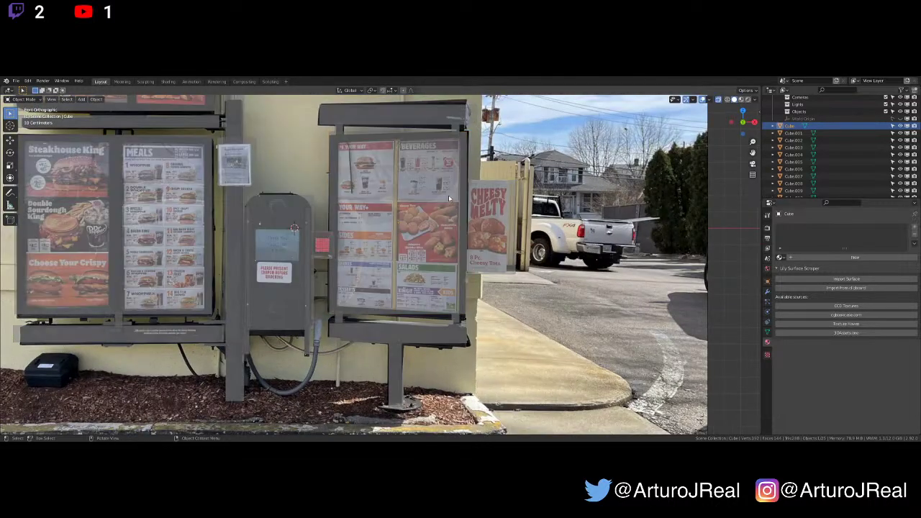
scroll(373, 184, down, 3)
scroll(373, 185, up, 6)
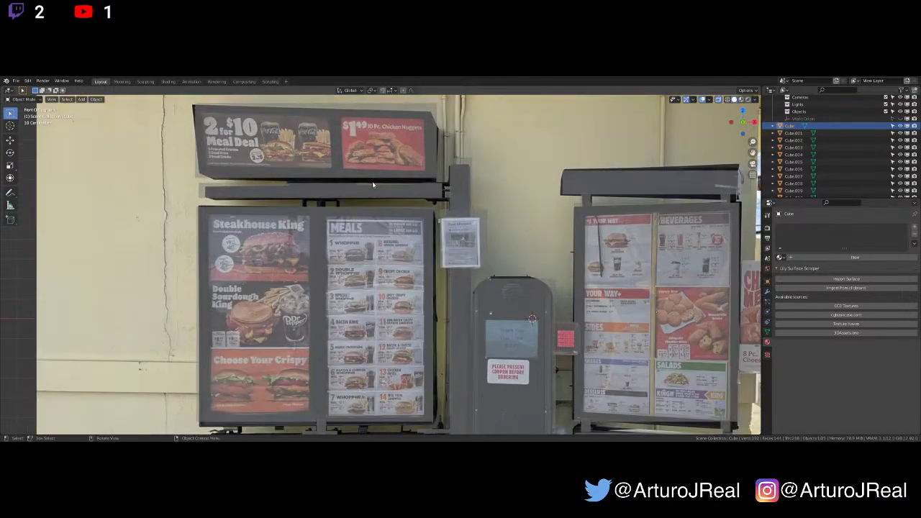
shift+middle_drag(372, 185, 374, 251)
scroll(380, 247, up, 3)
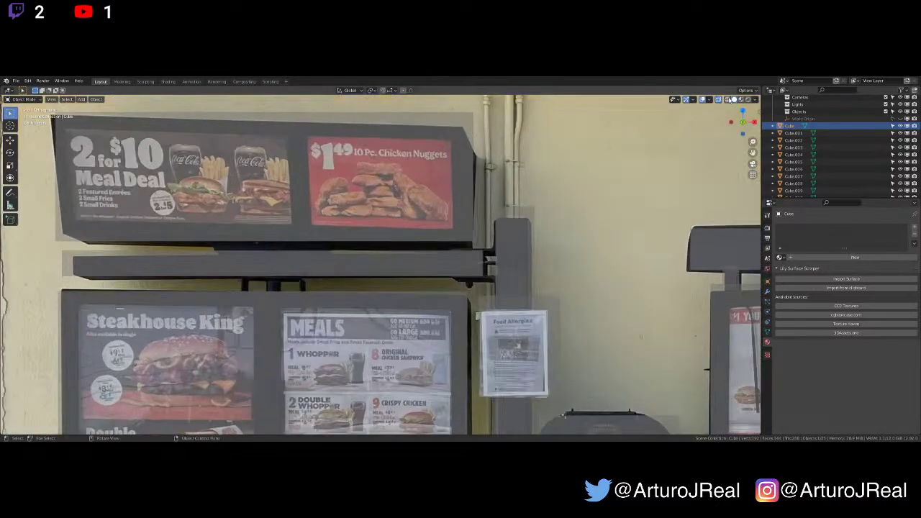
click(717, 101)
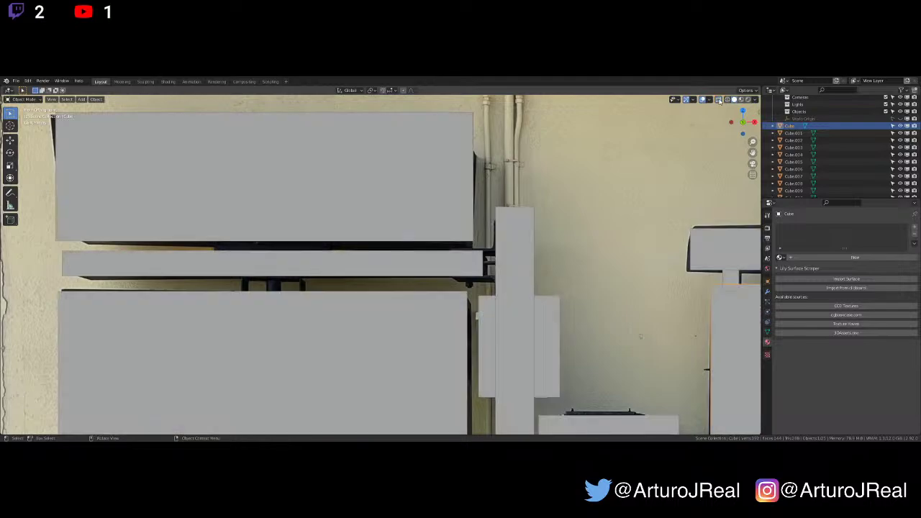
Duplicate the upper-left sign block, shorten the copy along Z and lower it toward the beam beneath the sign
click(358, 210)
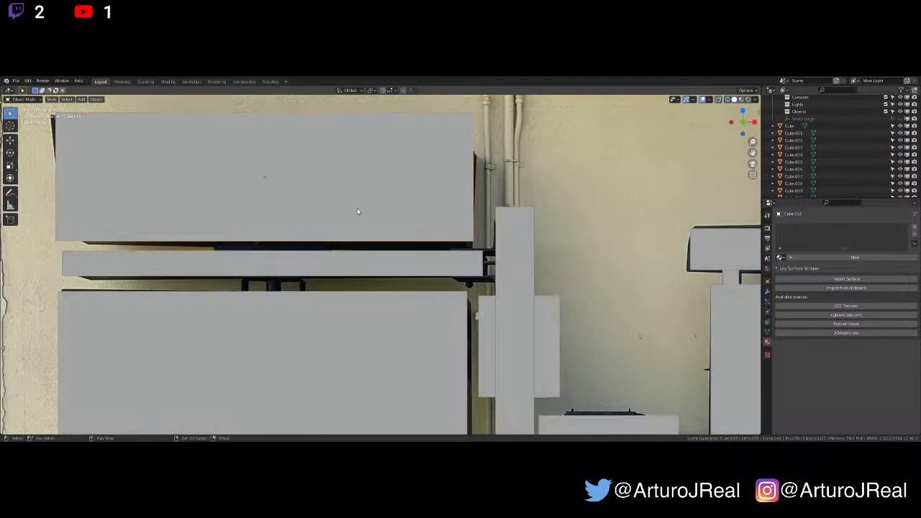
key(shift+d)
click(390, 239)
key(s)
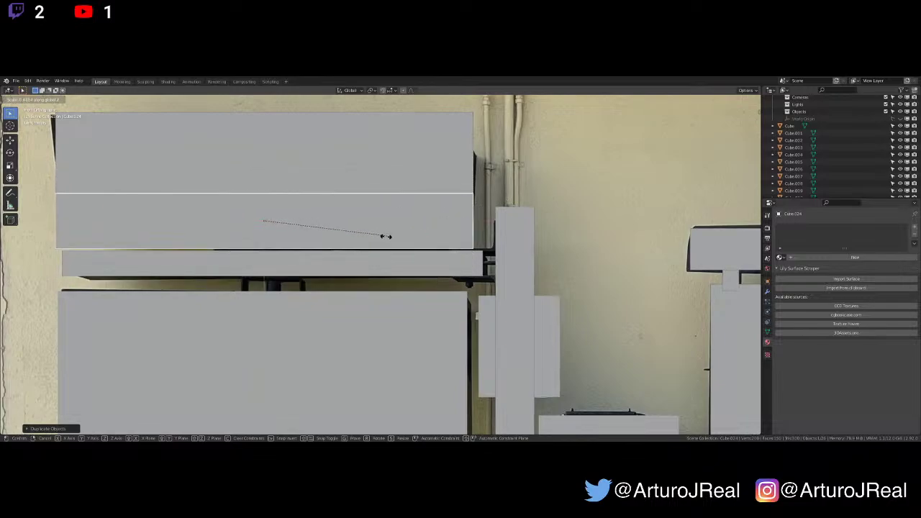
click(421, 233)
click(422, 233)
Narrow the copied block along X and thin it along Z to fit the gap between the sign and the beam
key(s)
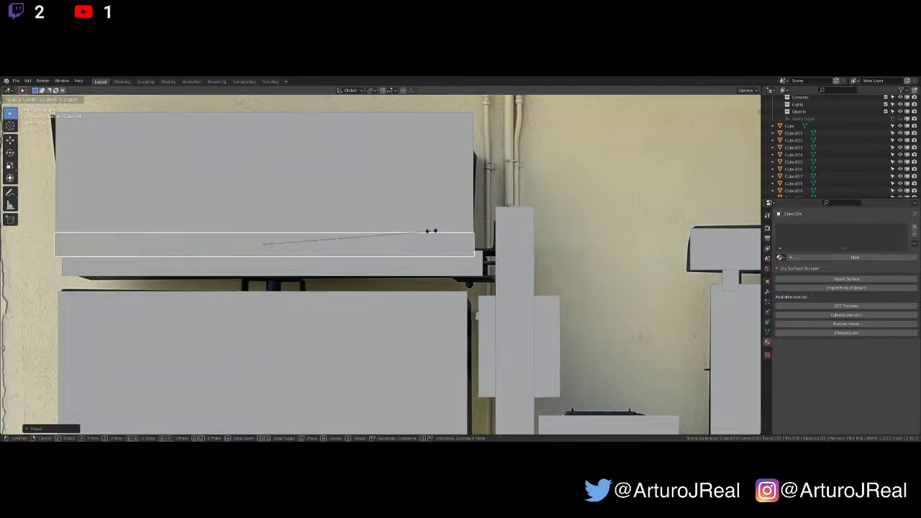
key(x)
click(323, 232)
key(s)
key(z)
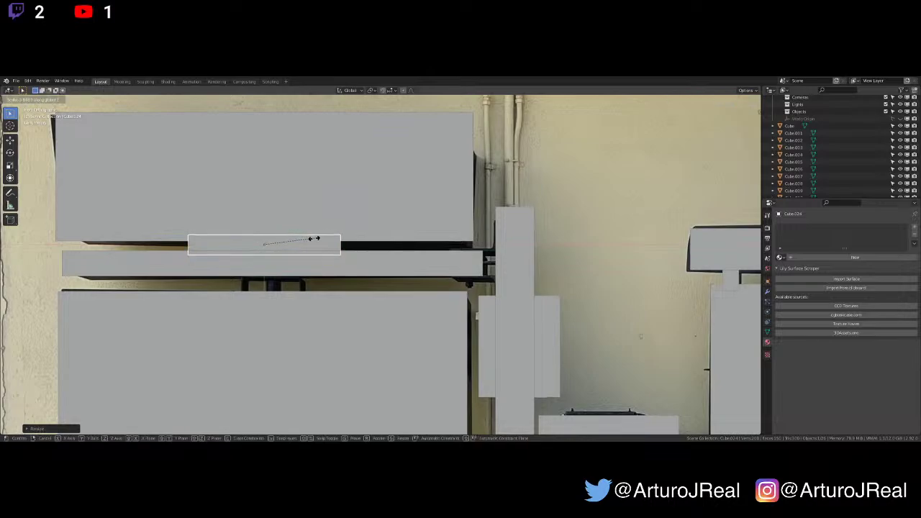
click(296, 245)
key(s)
key(z)
click(358, 233)
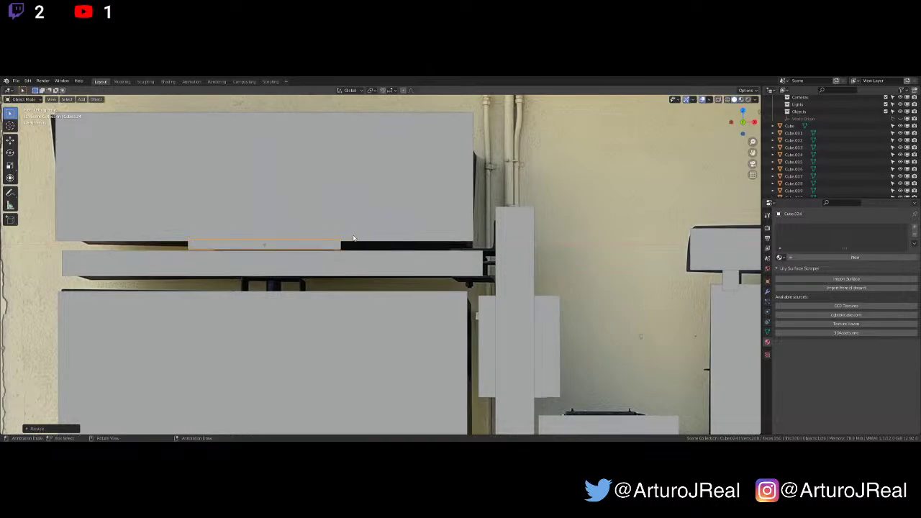
Duplicate the thin connector along Z to below the beam and rotate the copy 90° about Y
key(shift+d)
key(z)
click(346, 278)
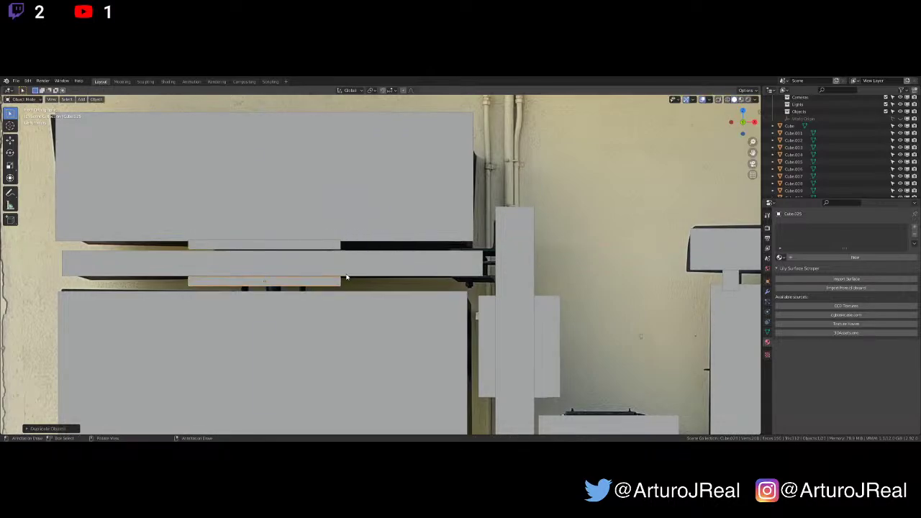
key(s)
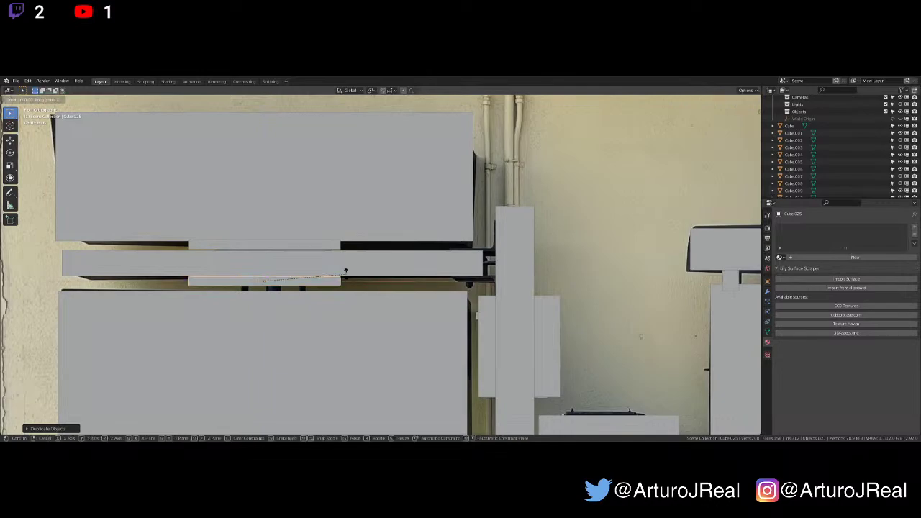
text(y90)
key(Return)
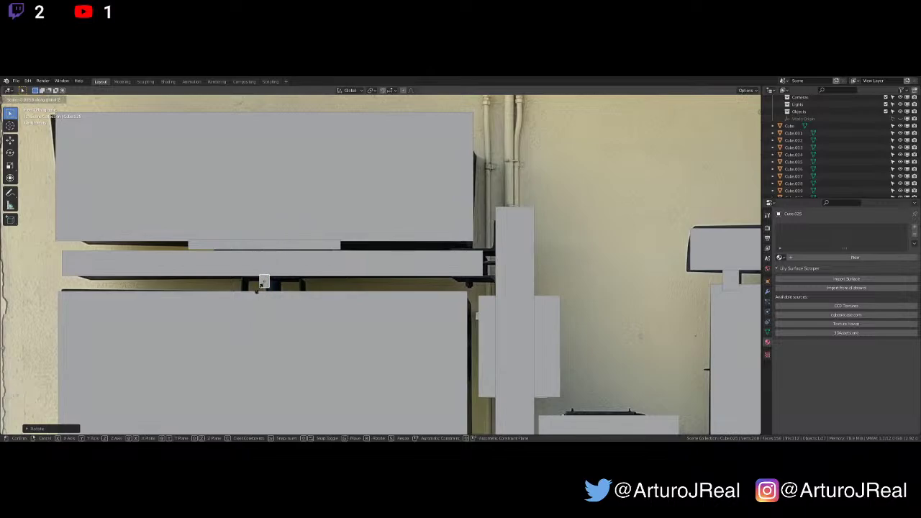
Shorten the rotated piece along Z and position it over the left bracket between the beam and the menu board
click(277, 264)
key(g)
key(x)
click(254, 264)
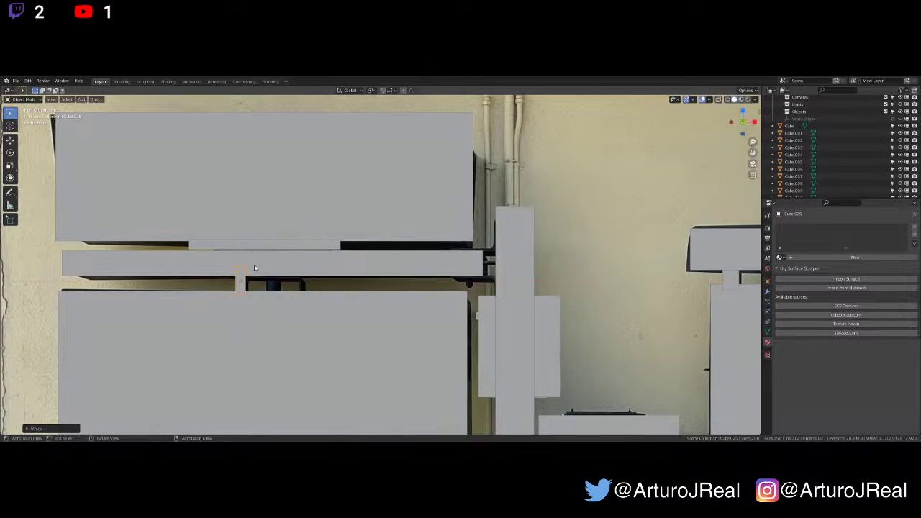
key(g)
key(z)
click(257, 266)
key(g)
key(x)
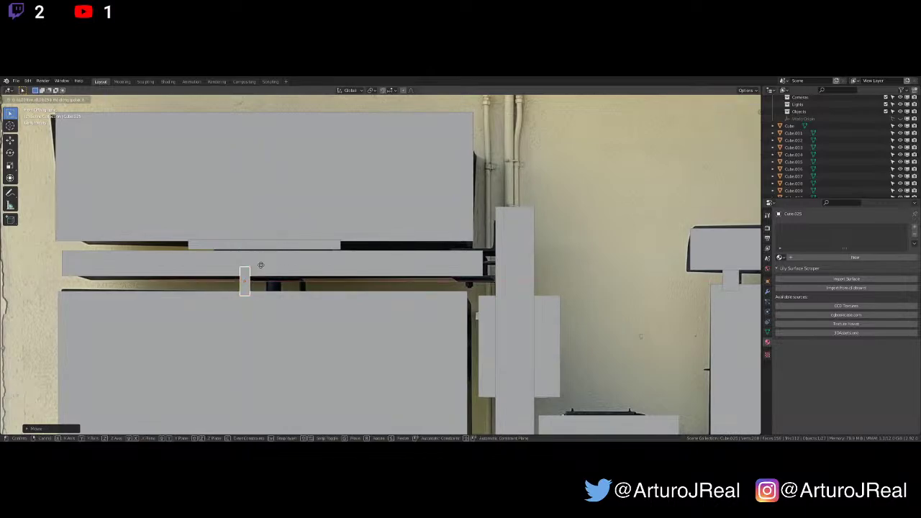
click(261, 265)
Duplicate the small bracket along X onto the right bracket in the photo
key(shift+d)
key(x)
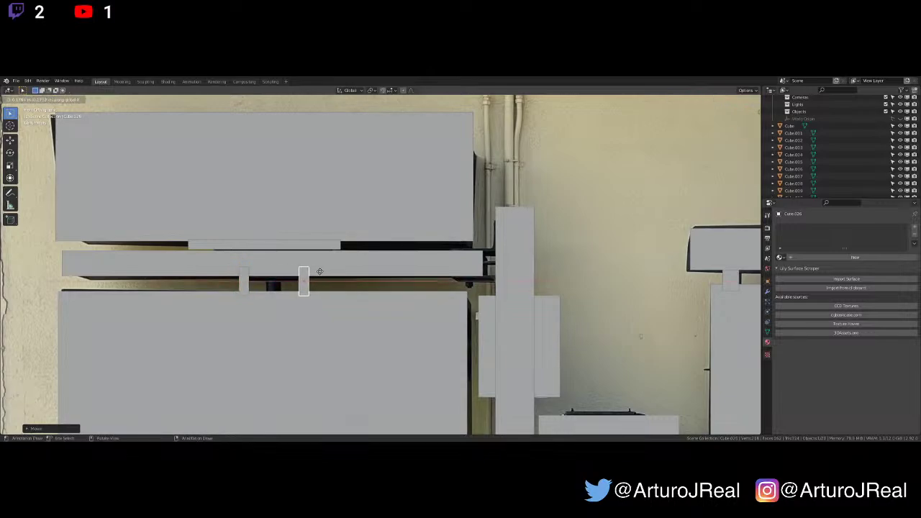
click(320, 271)
key(shift+d)
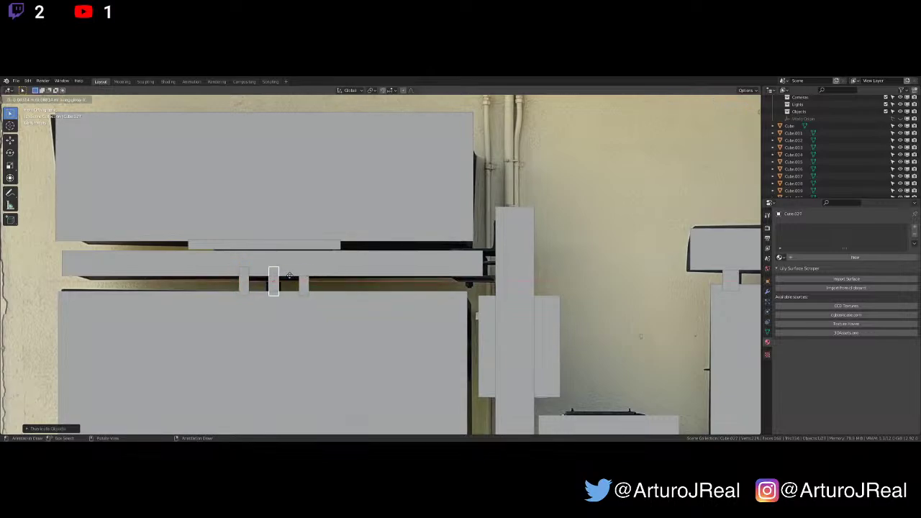
click(288, 279)
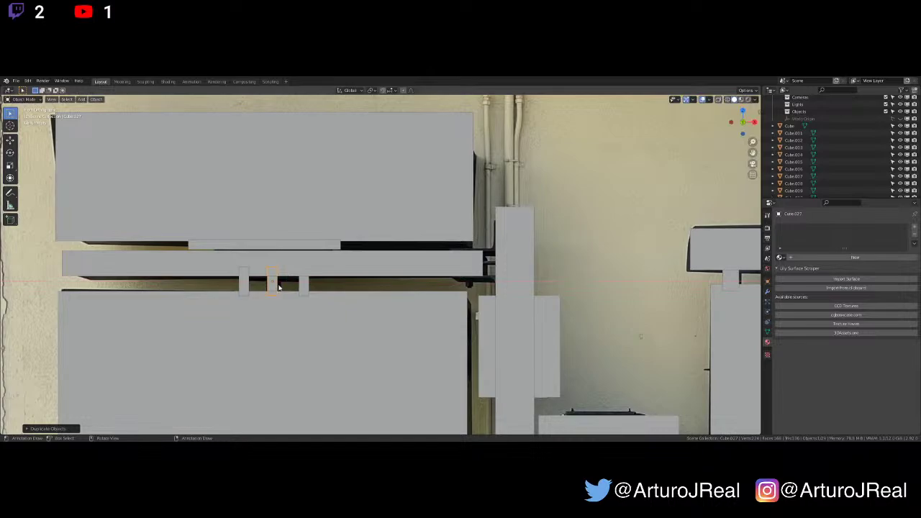
key(x)
click(275, 284)
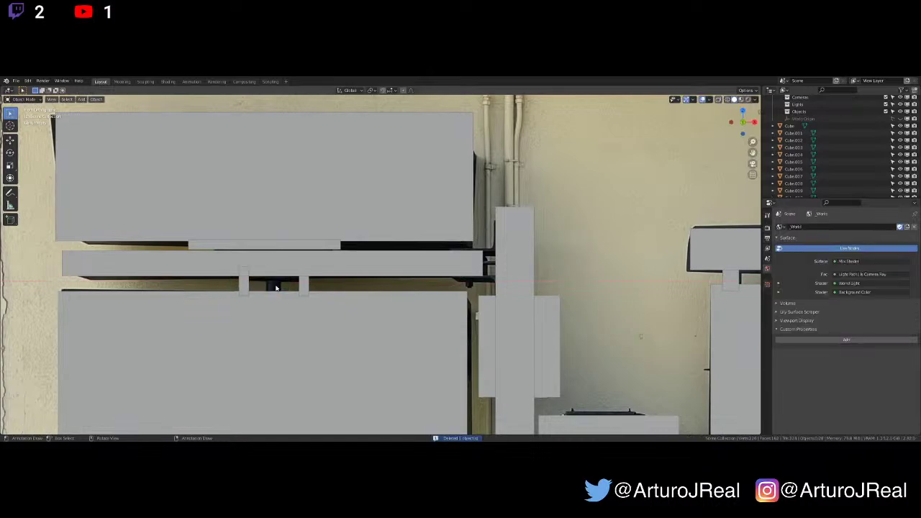
Place the 3D cursor in the empty space to the right of the reference photo
scroll(304, 332, down, 3)
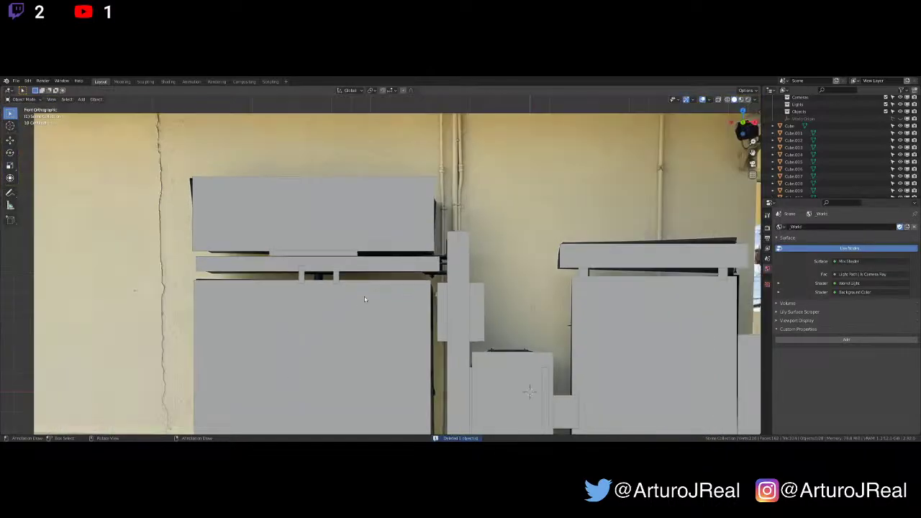
scroll(314, 405, down, 4)
shift+middle_drag(483, 315, 280, 184)
scroll(424, 282, up, 3)
scroll(371, 219, down, 2)
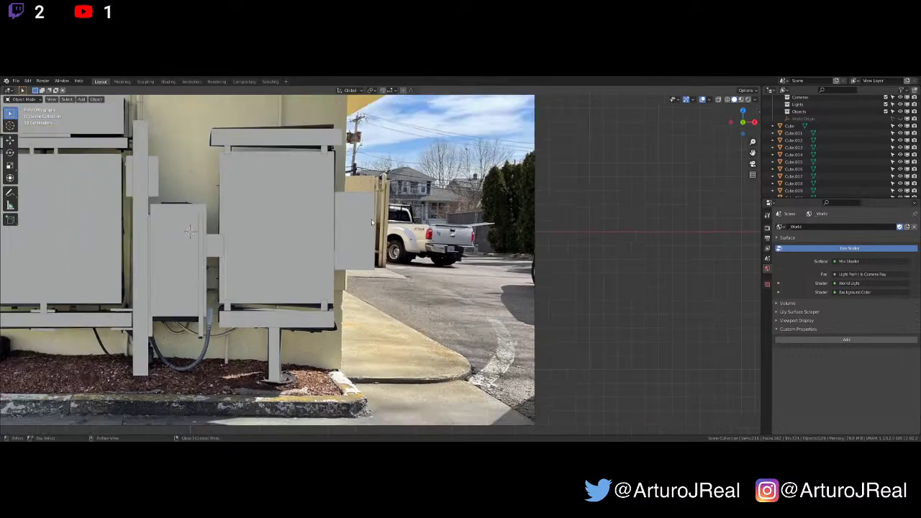
shift+middle_drag(513, 242, 421, 257)
shift+right_click(575, 266)
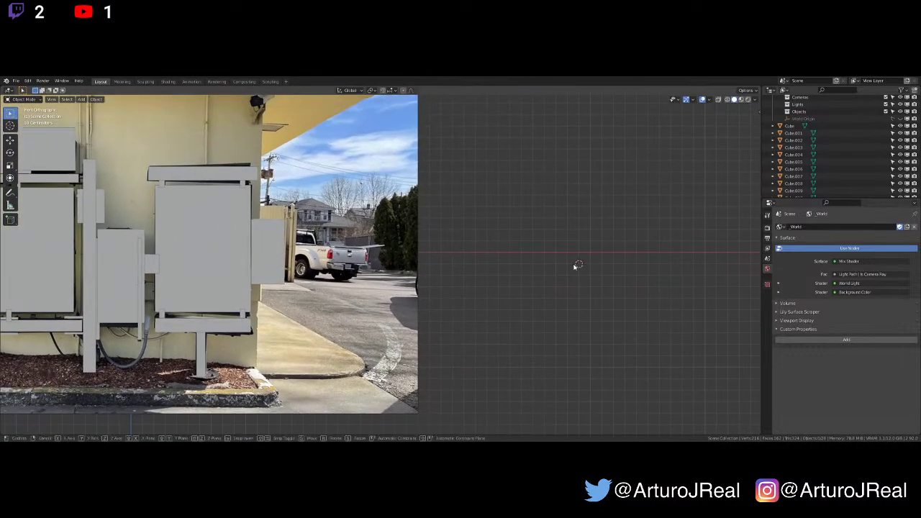
Import the speaker box image as a plane at the 3D cursor and rotate it 90° about X to face the front
key(shift+a)
mouse_move(573, 267)
mouse_move(572, 343)
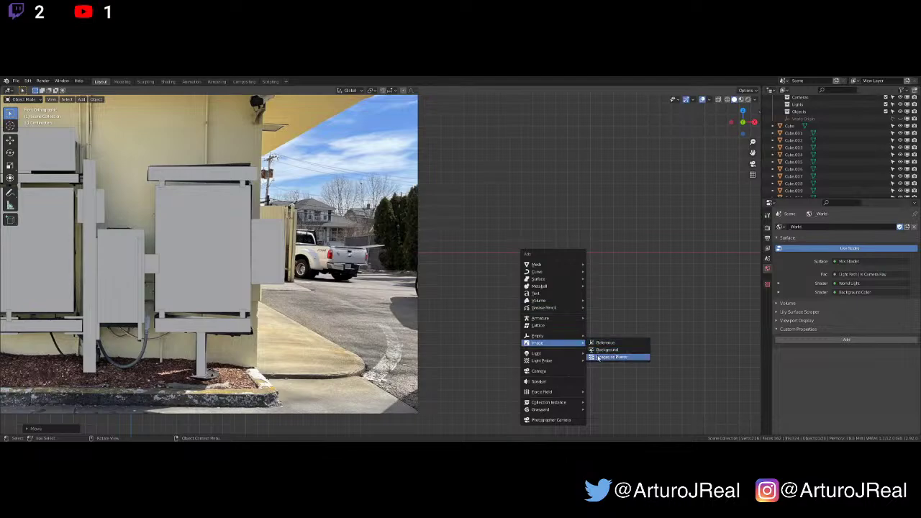
click(598, 358)
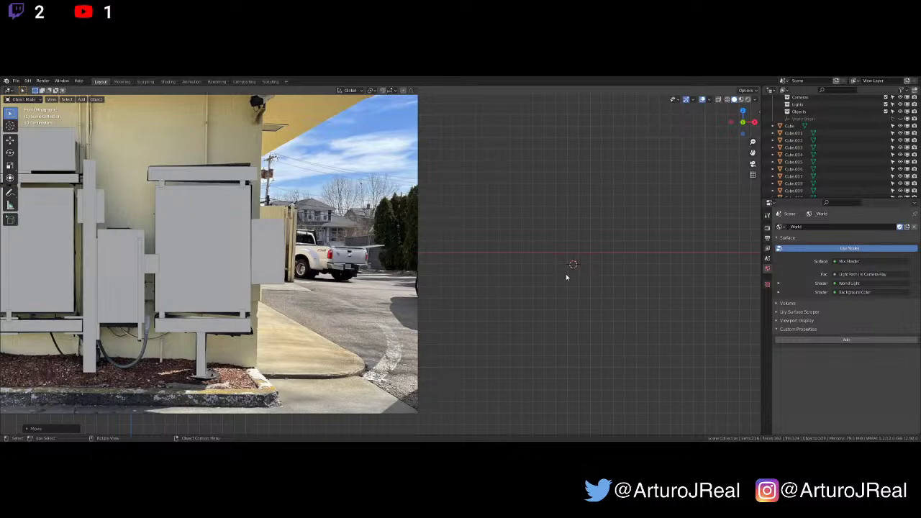
double_click(523, 188)
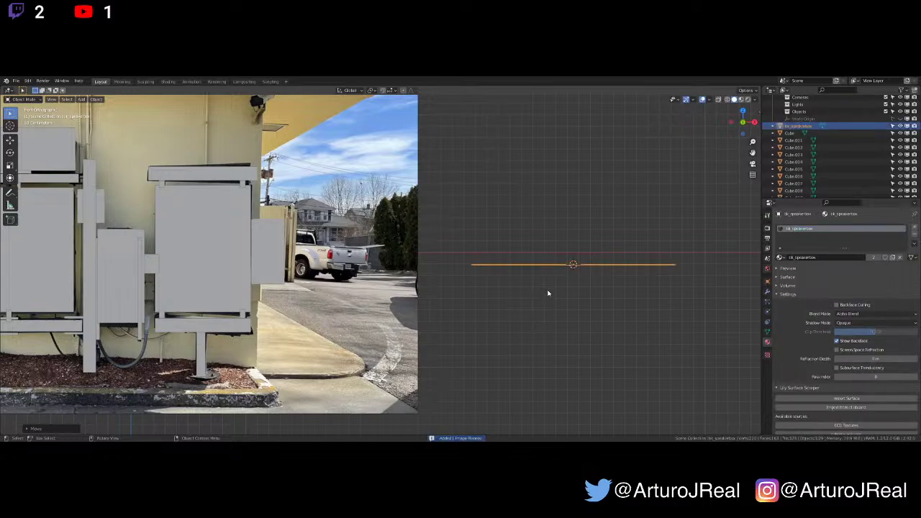
text(rx90)
key(Return)
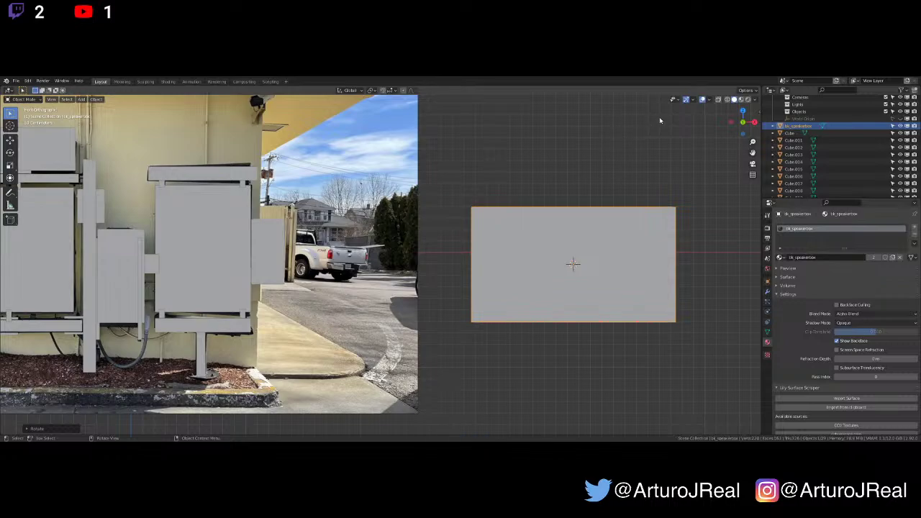
Switch the viewport shading to material preview so the imported speaker box image plane shows its photo
click(741, 100)
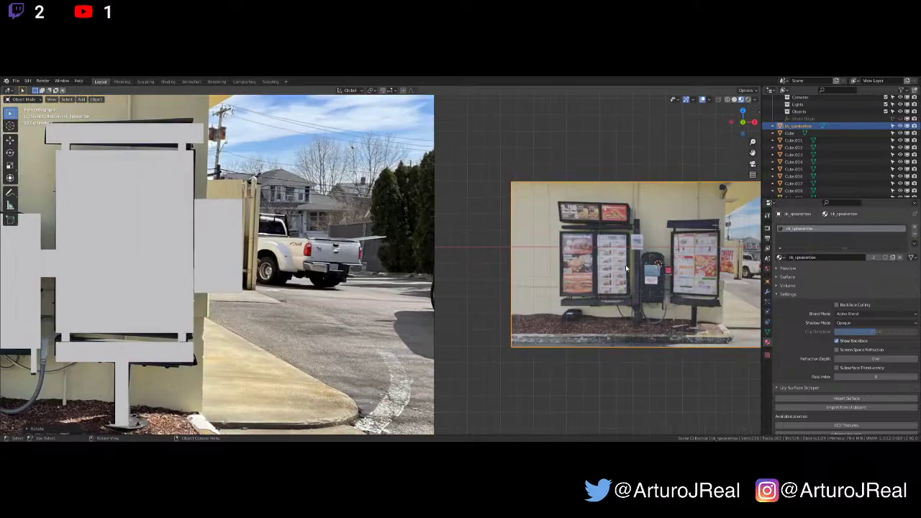
scroll(627, 270, up, 2)
shift+middle_drag(628, 270, 512, 212)
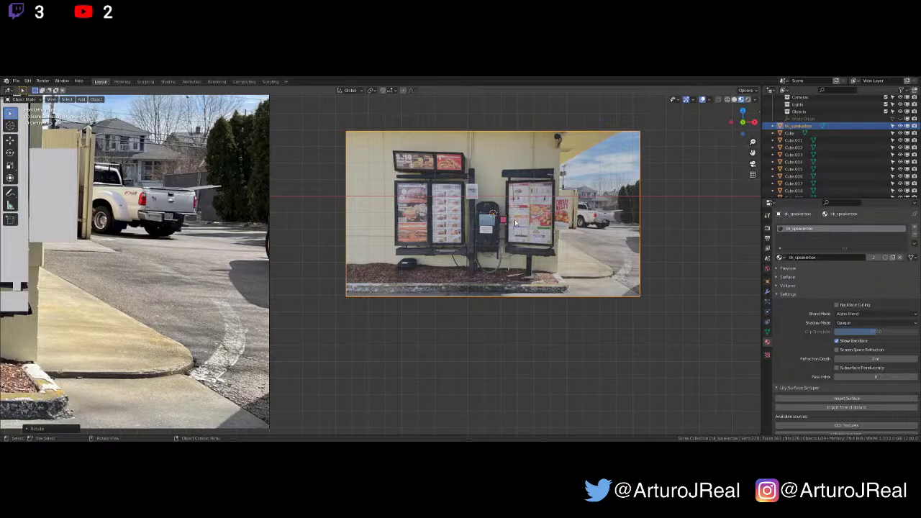
scroll(514, 223, up, 1)
shift+middle_drag(559, 220, 424, 299)
scroll(422, 283, down, 5)
key(s)
key(x)
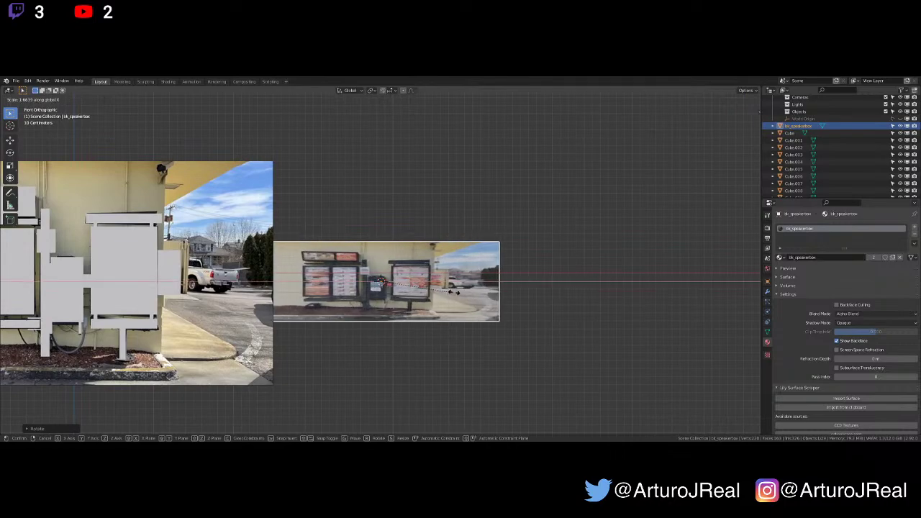
right_click(462, 294)
Scale the speaker box image plane up uniformly to about 3.4 times its size
key(s)
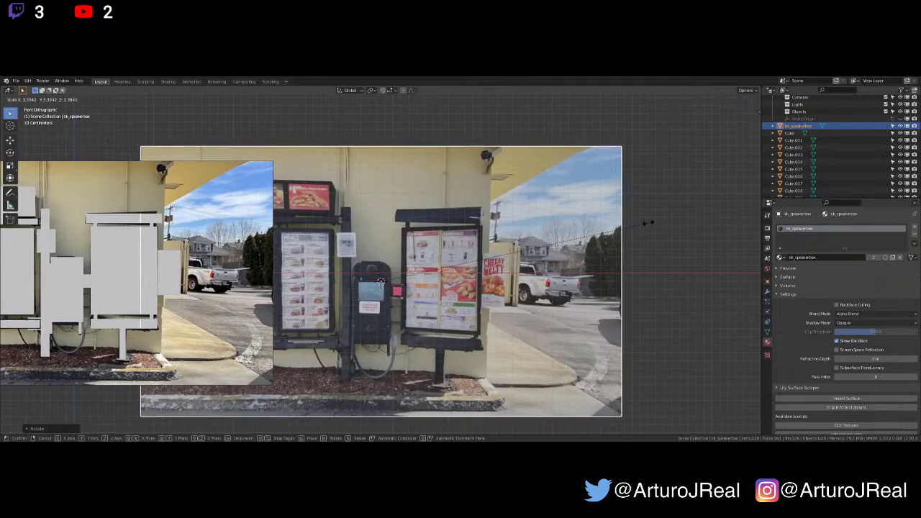
click(649, 226)
Add two vertical loop cuts to the image plane, one on each side of the right-hand menu board in the photo
key(Tab)
key(ctrl+r)
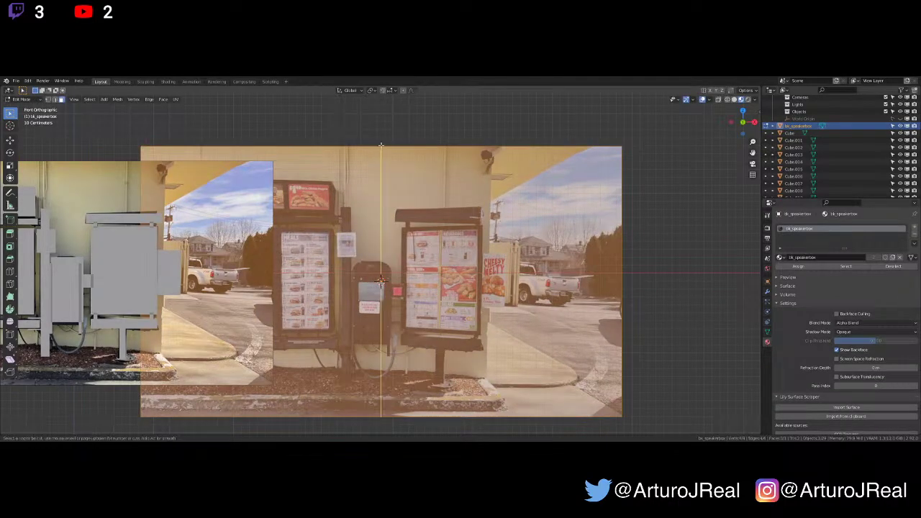
click(381, 146)
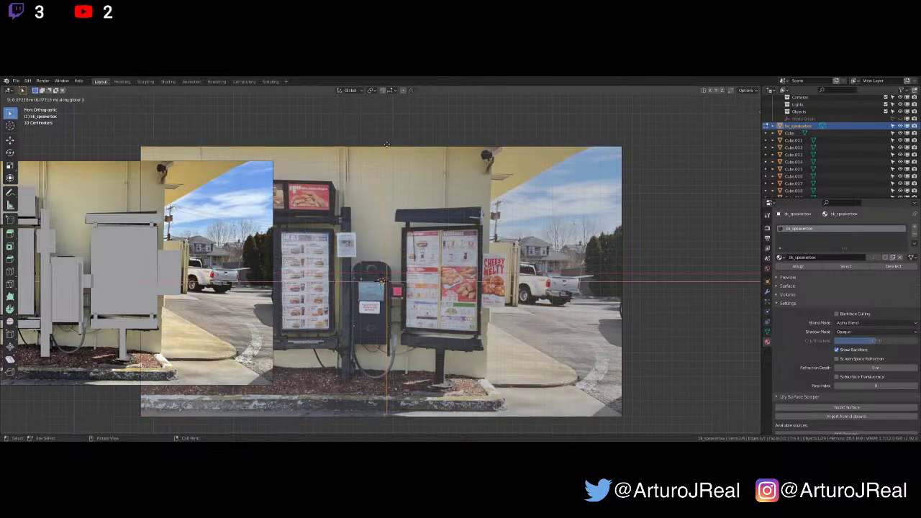
click(393, 143)
key(ctrl+r)
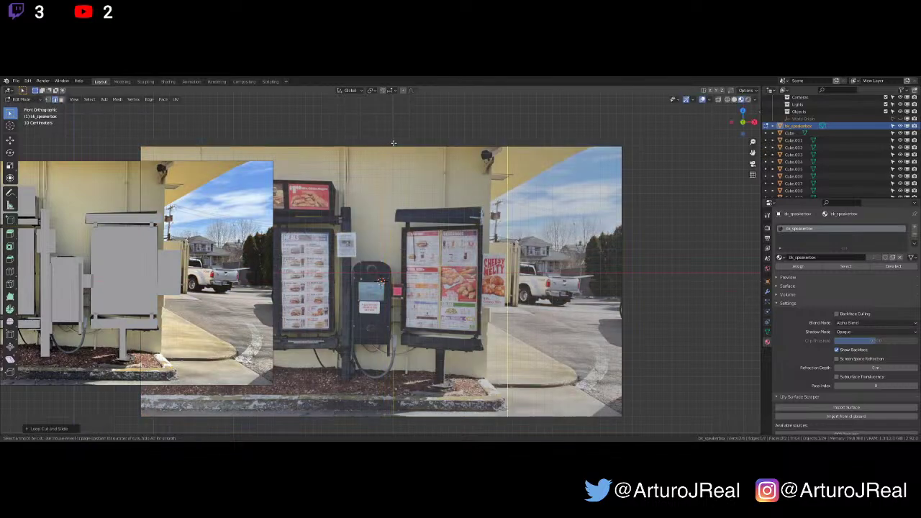
click(498, 151)
key(g)
key(x)
click(503, 151)
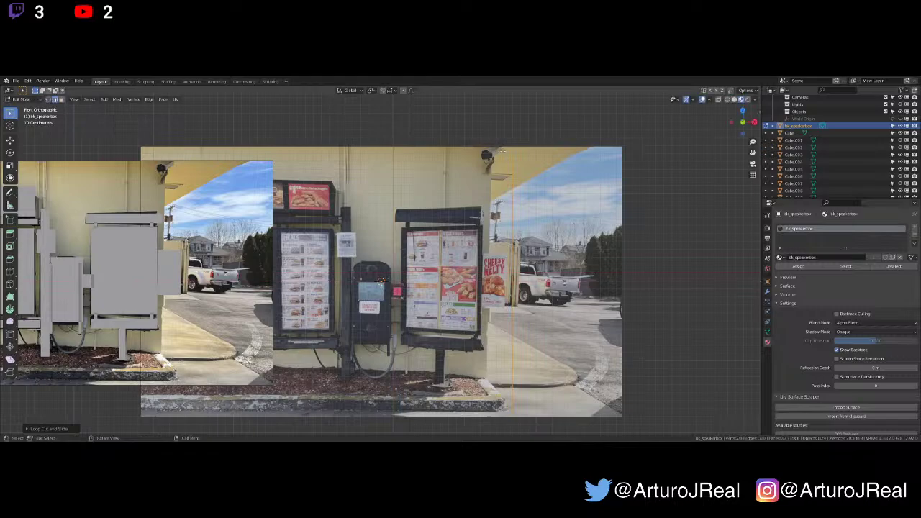
Delete the outer two faces of the image plane, keeping only the middle strip with the right-hand menu board
click(337, 179)
click(64, 100)
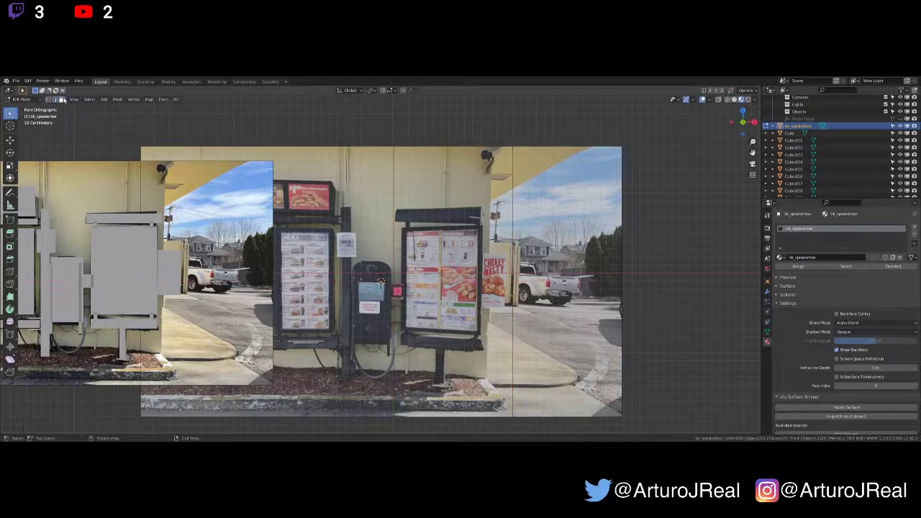
click(419, 174)
click(354, 176)
key(x)
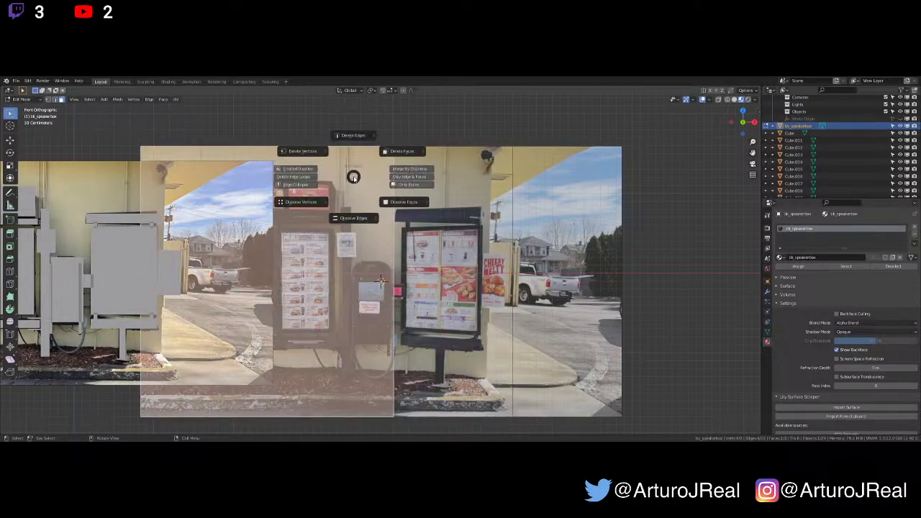
click(379, 161)
click(587, 203)
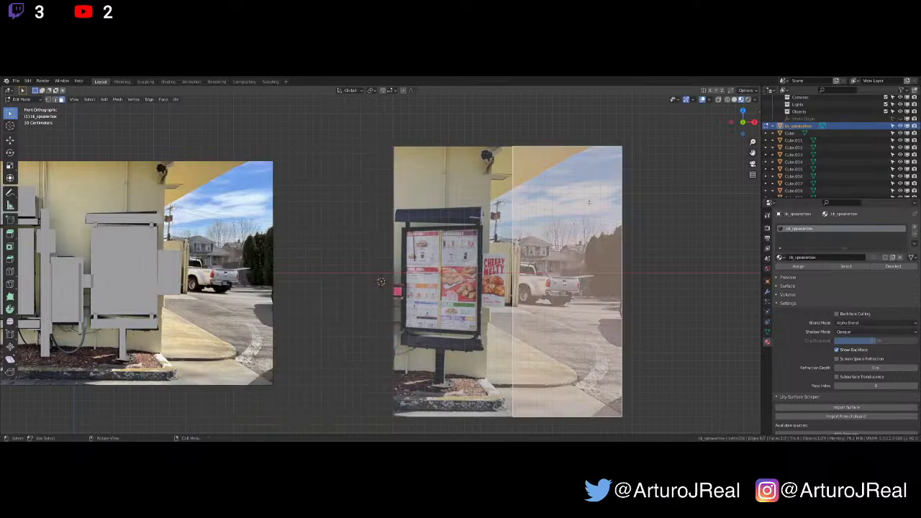
key(x)
click(638, 180)
key(Tab)
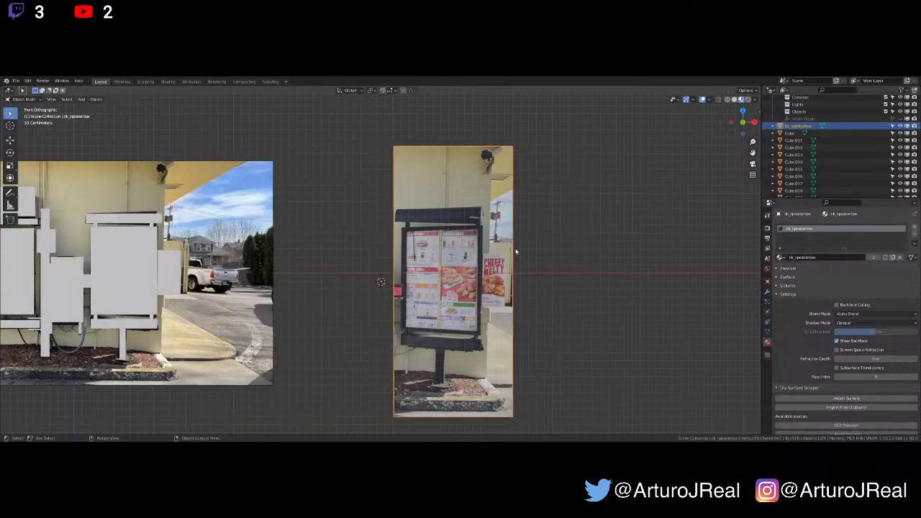
Move the cropped image plane slightly up along Z and along X until it sits just beside the reference photo
scroll(492, 274, up, 2)
scroll(490, 272, down, 2)
shift+middle_drag(475, 287, 462, 241)
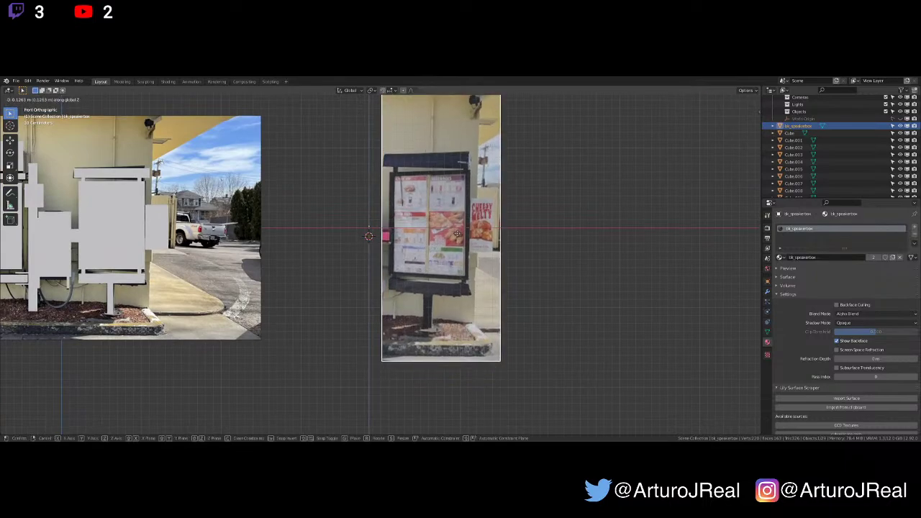
scroll(464, 237, up, 2)
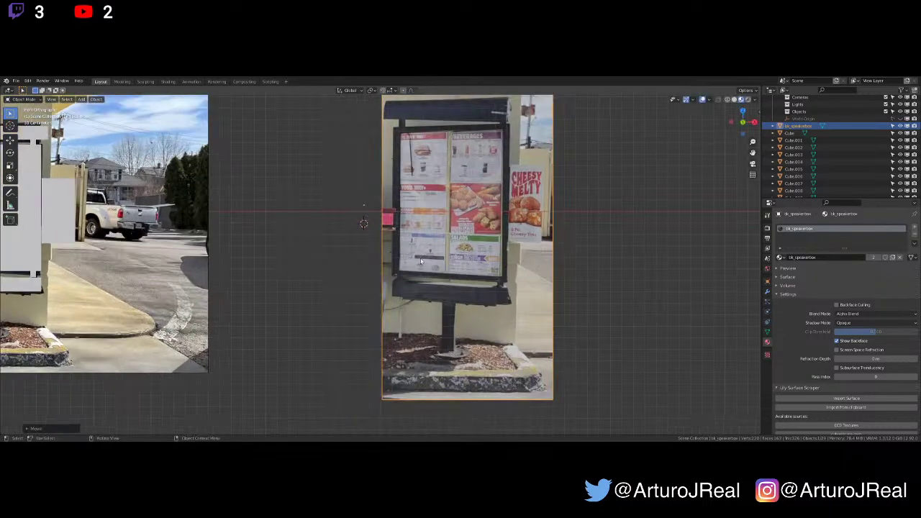
scroll(475, 263, down, 3)
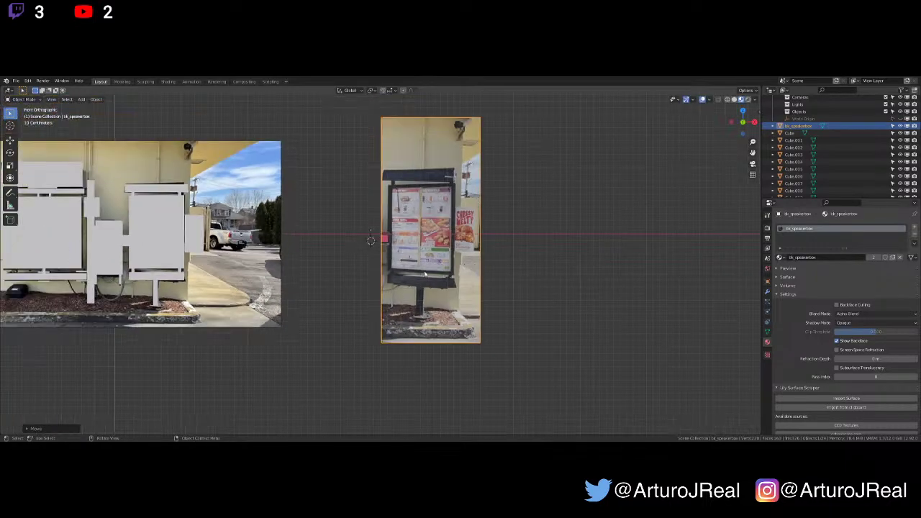
shift+middle_drag(425, 274, 473, 286)
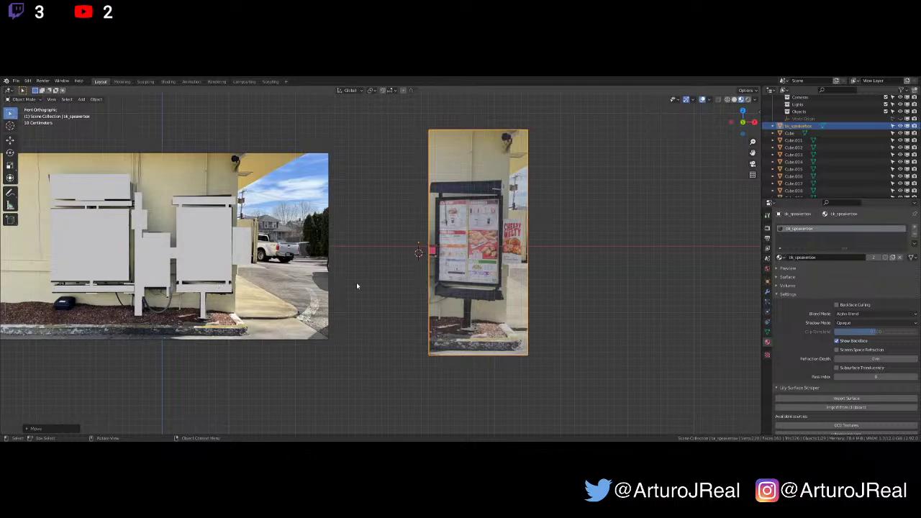
key(g)
key(x)
click(306, 277)
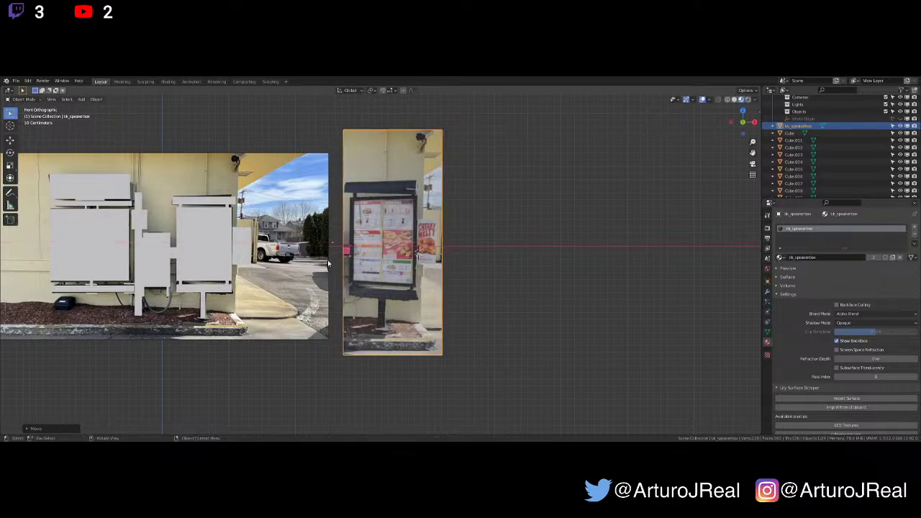
Set the cropped image plane's origin to its geometry
right_click(328, 264)
mouse_move(363, 254)
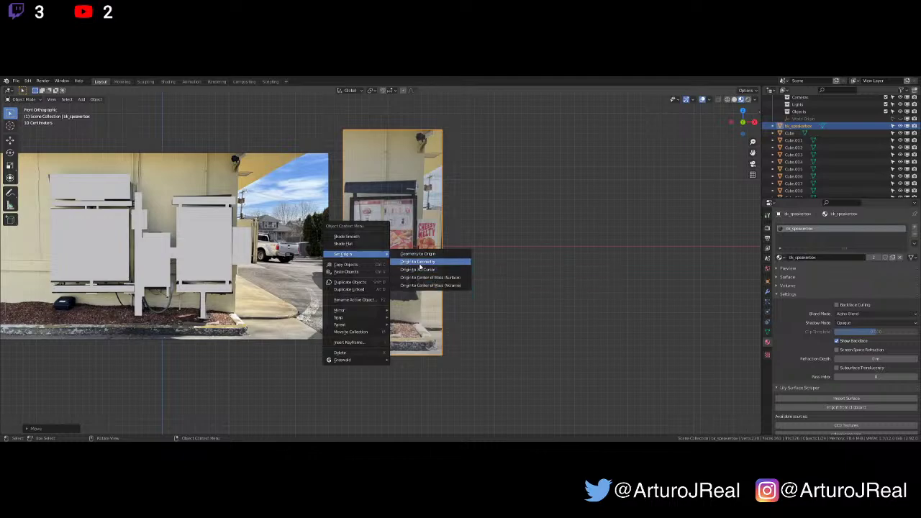
click(420, 265)
Compare the menu board in the cropped photo with the blocked-out cubes, from the front and at an angle
scroll(420, 267, up, 3)
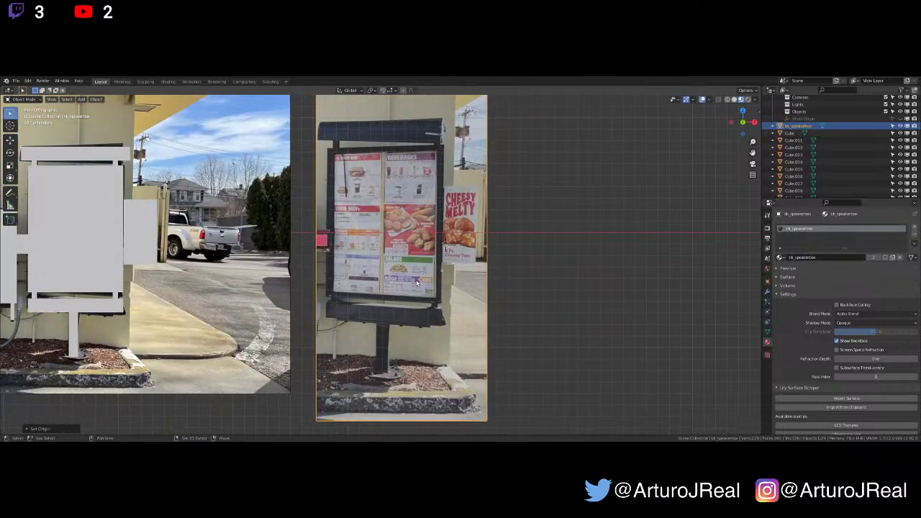
shift+middle_drag(416, 281, 534, 294)
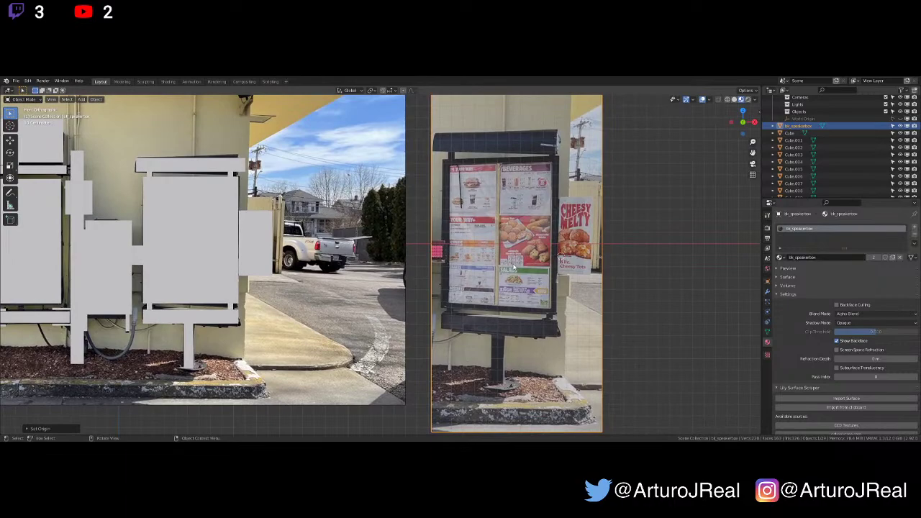
scroll(576, 241, up, 4)
shift+middle_drag(654, 224, 392, 288)
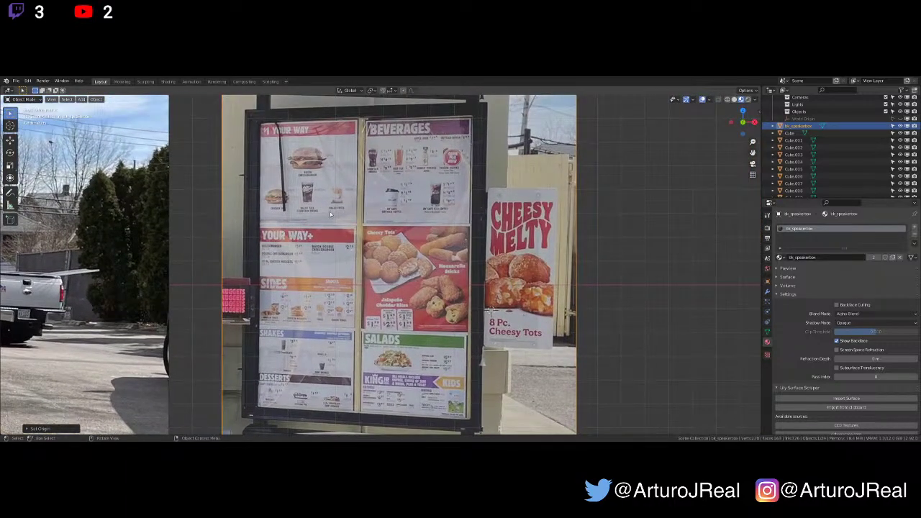
scroll(362, 317, down, 6)
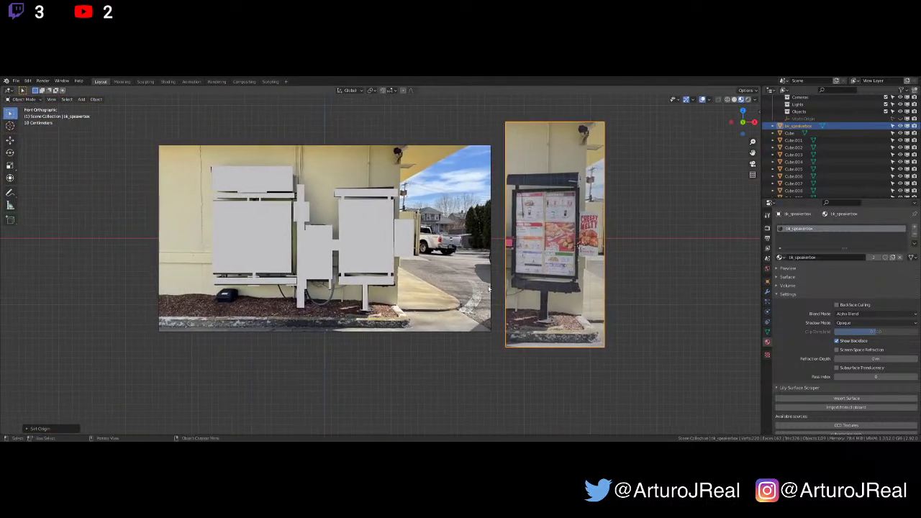
scroll(491, 288, up, 2)
shift+middle_drag(518, 261, 476, 298)
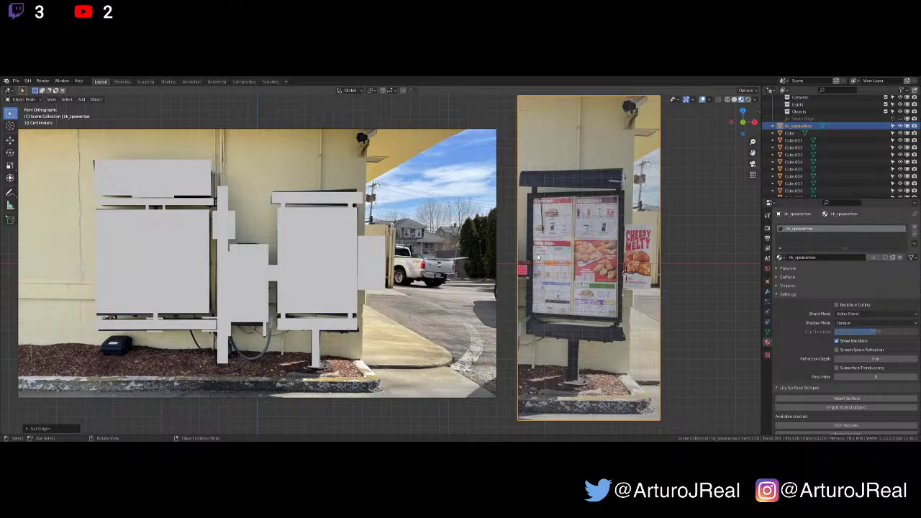
scroll(538, 258, up, 2)
shift+middle_drag(579, 244, 579, 205)
scroll(432, 291, down, 1)
scroll(425, 270, down, 1)
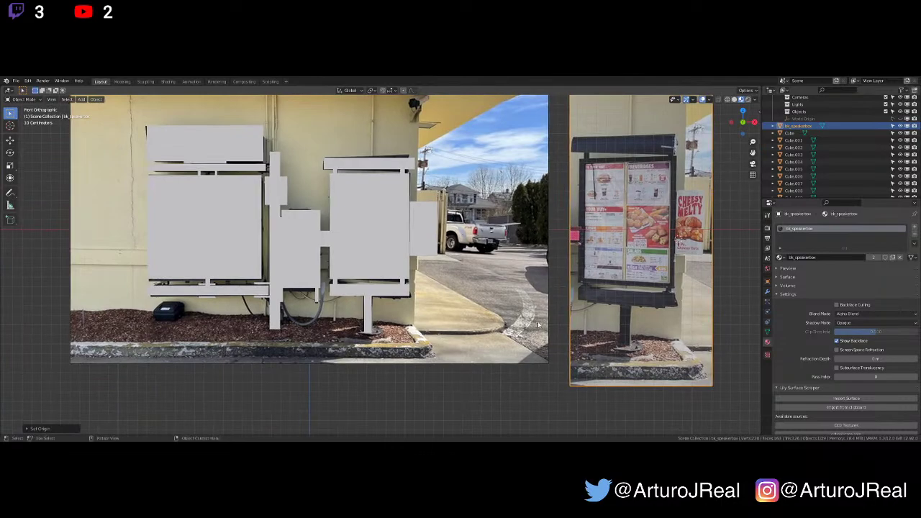
middle_drag(247, 291, 395, 293)
scroll(390, 266, down, 1)
key(KP_1)
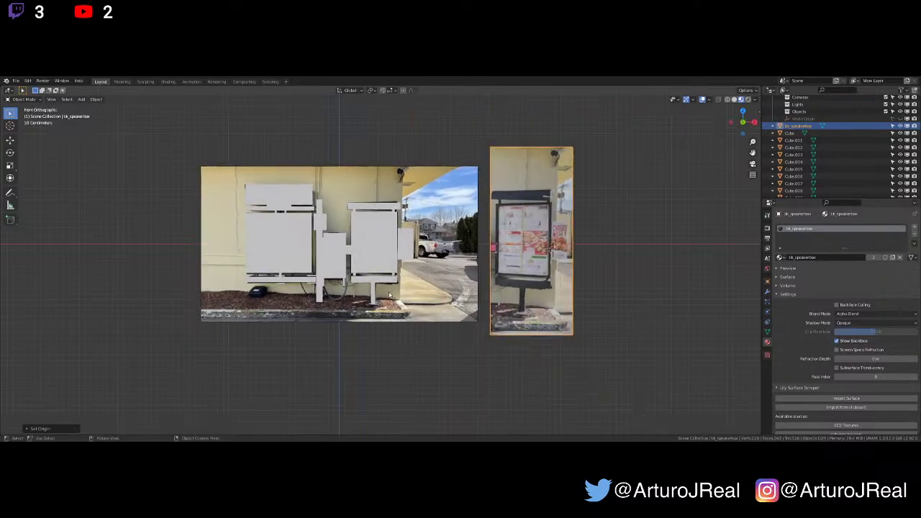
Examine the awning, its side bracket and the upper frame of the menu board in the cropped photo
scroll(504, 219, up, 5)
shift+middle_drag(641, 203, 280, 245)
scroll(453, 187, up, 3)
shift+middle_drag(467, 184, 458, 326)
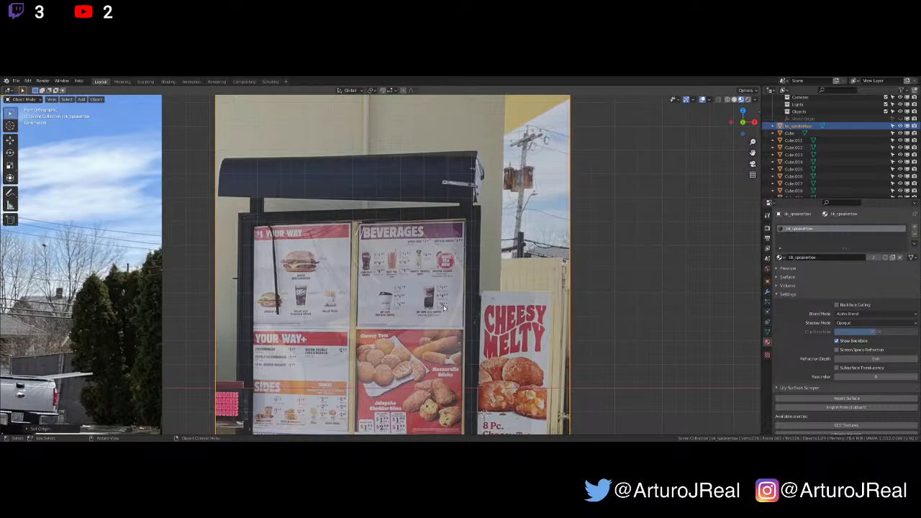
scroll(444, 308, down, 1)
scroll(444, 310, up, 2)
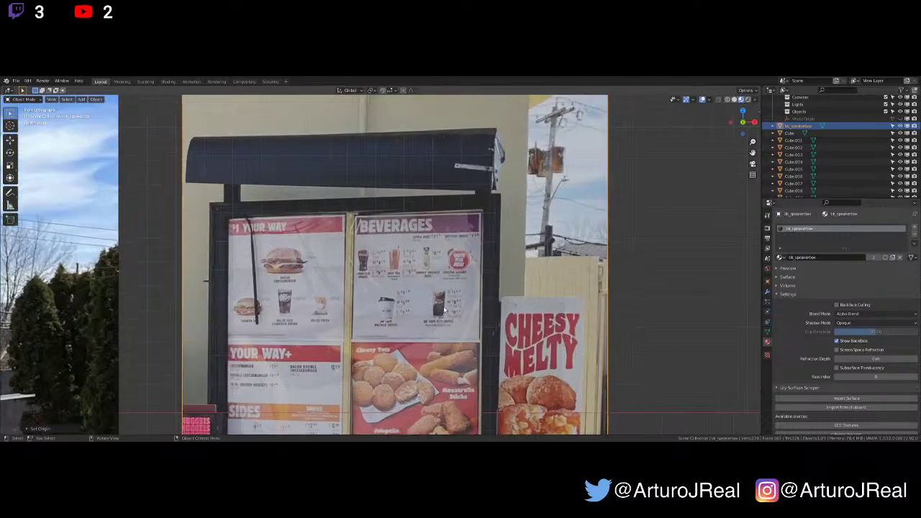
shift+middle_drag(472, 296, 468, 314)
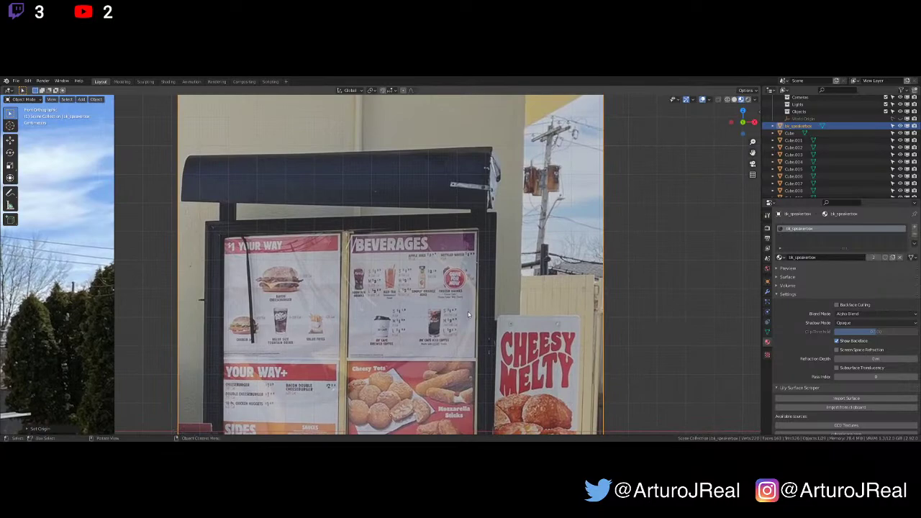
scroll(334, 212, up, 1)
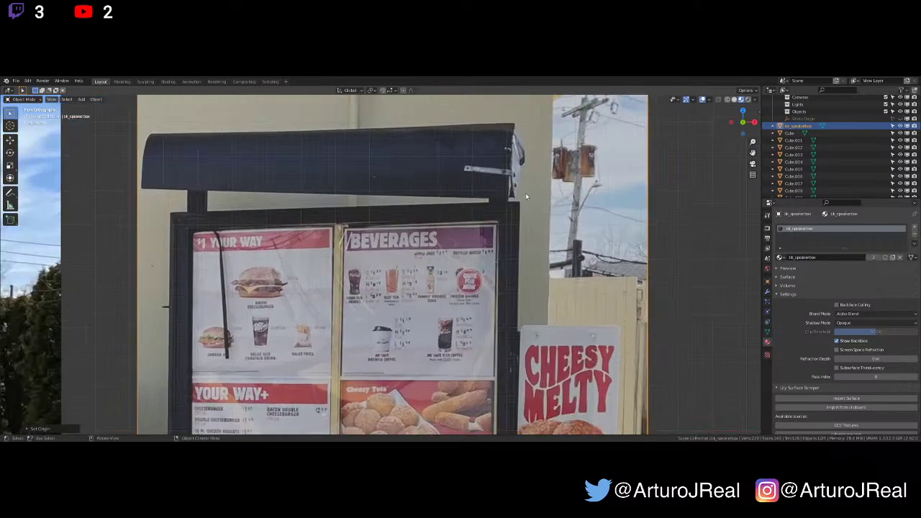
scroll(542, 230, down, 4)
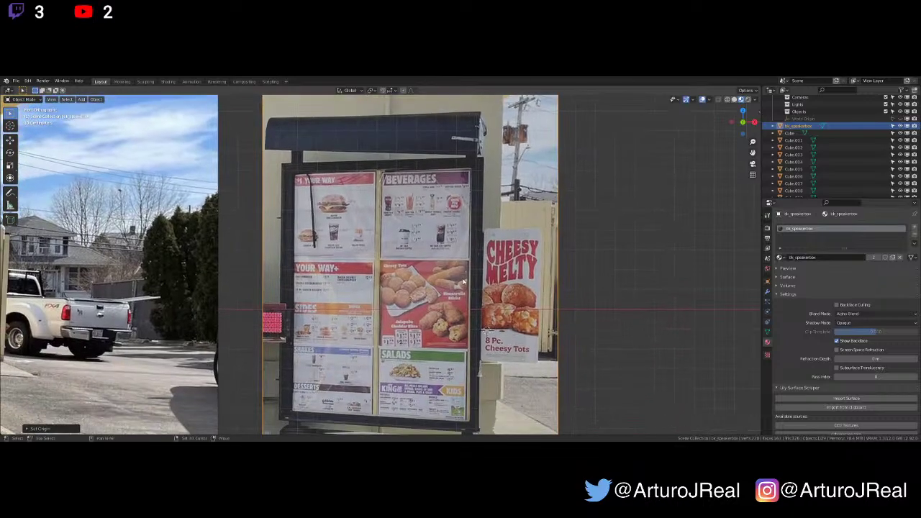
shift+middle_drag(459, 279, 396, 308)
Select the side panel cube beside the right-hand menu board block and switch the viewport to solid shading
scroll(396, 308, down, 5)
shift+middle_drag(212, 281, 288, 270)
scroll(317, 260, up, 3)
scroll(305, 248, up, 2)
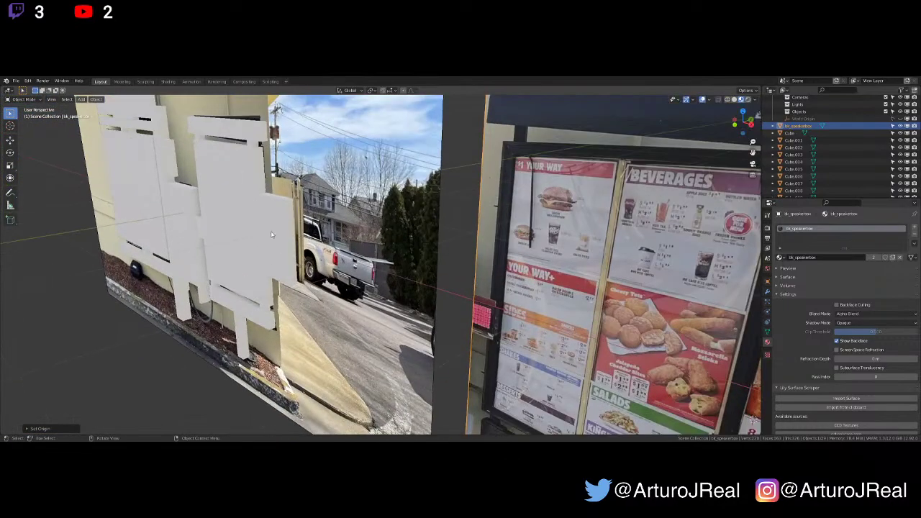
click(272, 235)
click(733, 100)
middle_drag(490, 263, 515, 255)
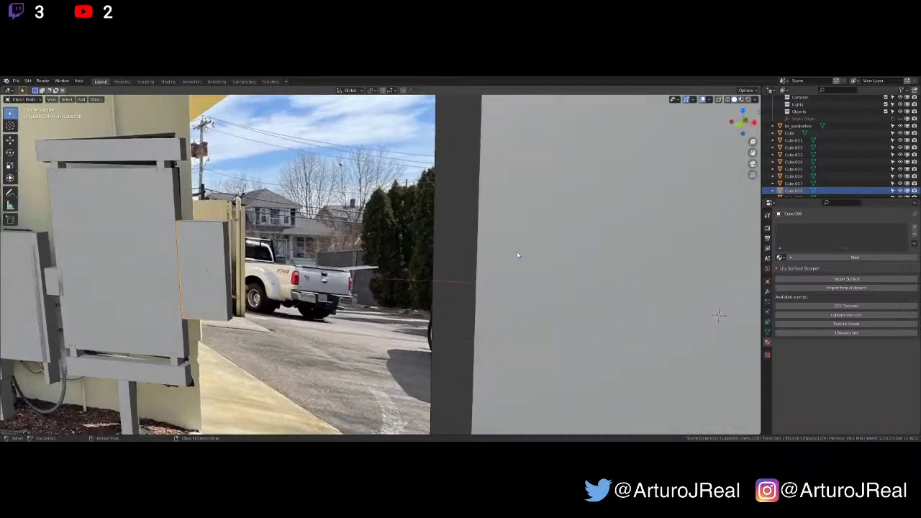
scroll(515, 255, down, 4)
middle_drag(483, 302, 506, 292)
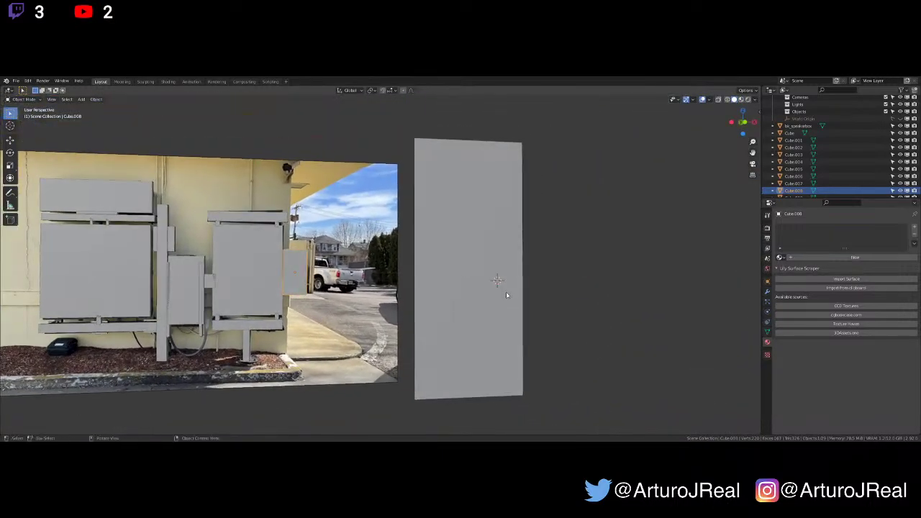
key(KP_1)
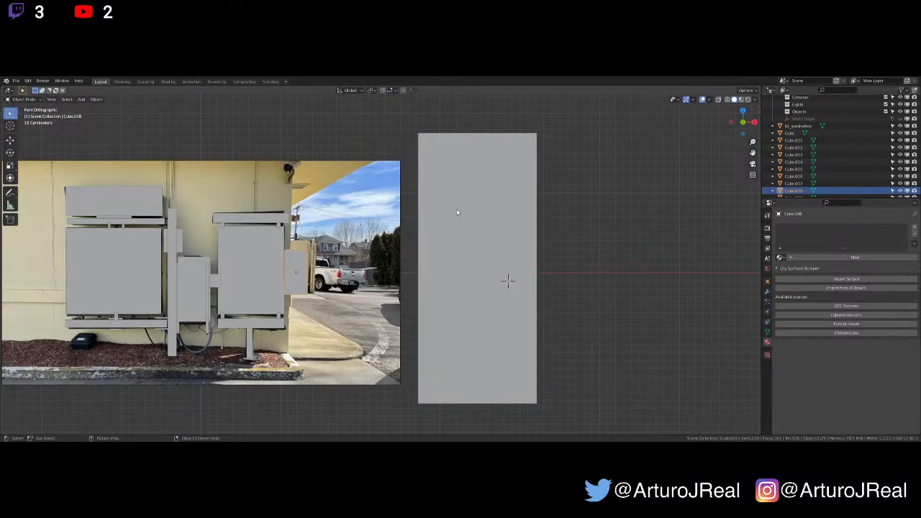
scroll(457, 212, up, 5)
shift+middle_drag(519, 207, 384, 211)
scroll(383, 210, down, 7)
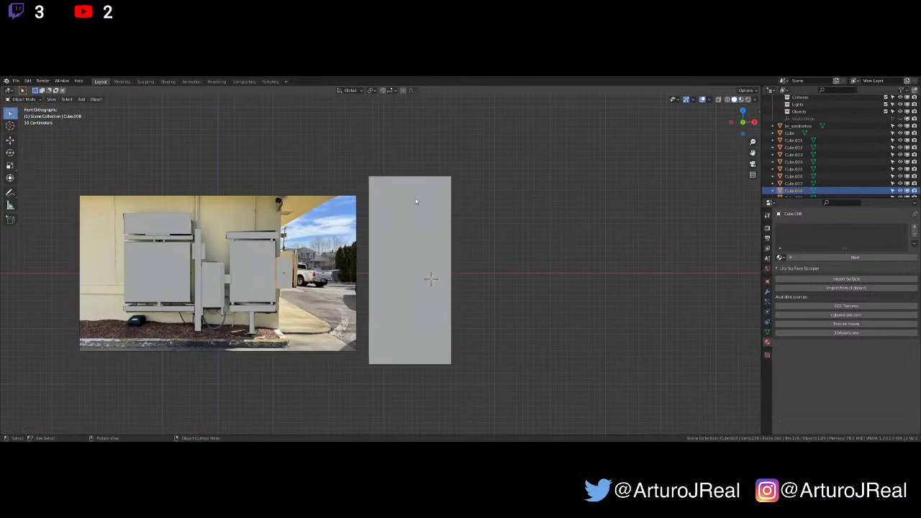
Study the awning supports, top frame corners and upper menu panels in the cropped menu board photo
scroll(477, 226, up, 5)
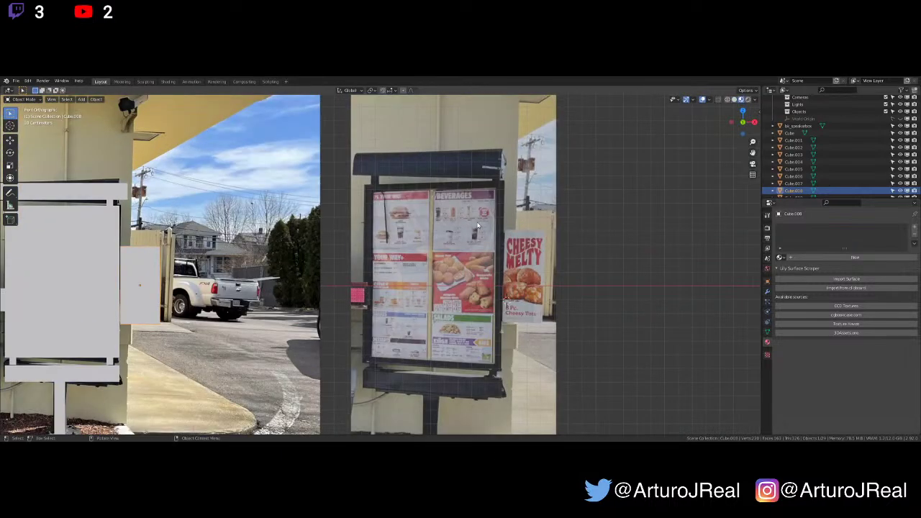
scroll(477, 226, up, 4)
shift+middle_drag(477, 225, 363, 323)
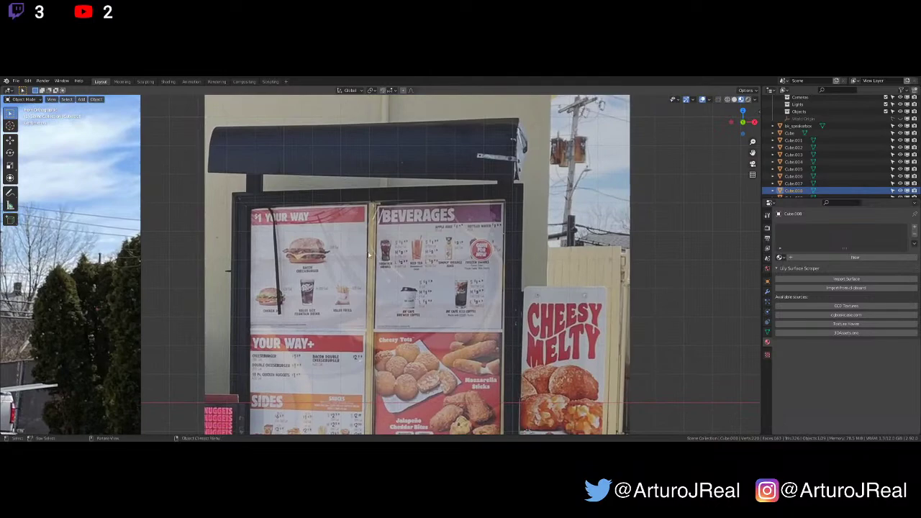
scroll(369, 255, down, 6)
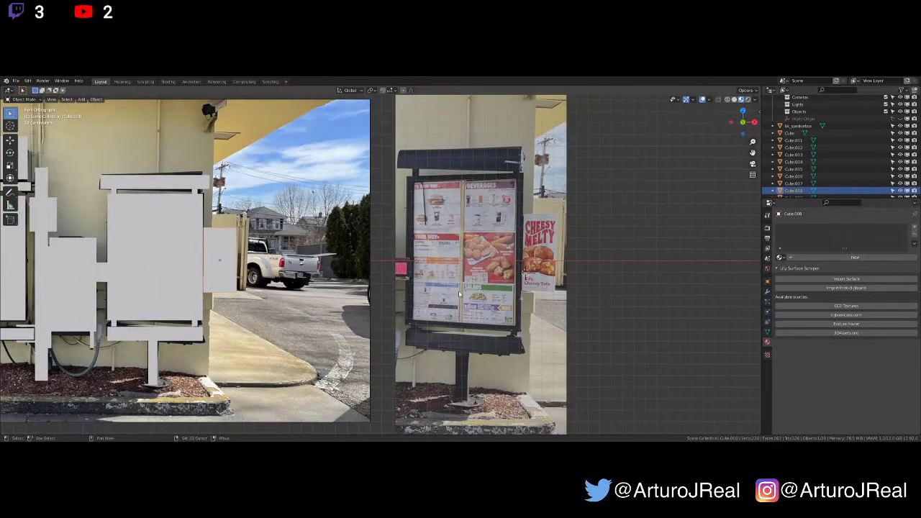
shift+middle_drag(466, 289, 514, 257)
shift+middle_drag(281, 261, 484, 286)
shift+middle_drag(690, 216, 328, 250)
scroll(345, 241, up, 4)
shift+middle_drag(359, 179, 370, 228)
scroll(369, 227, up, 2)
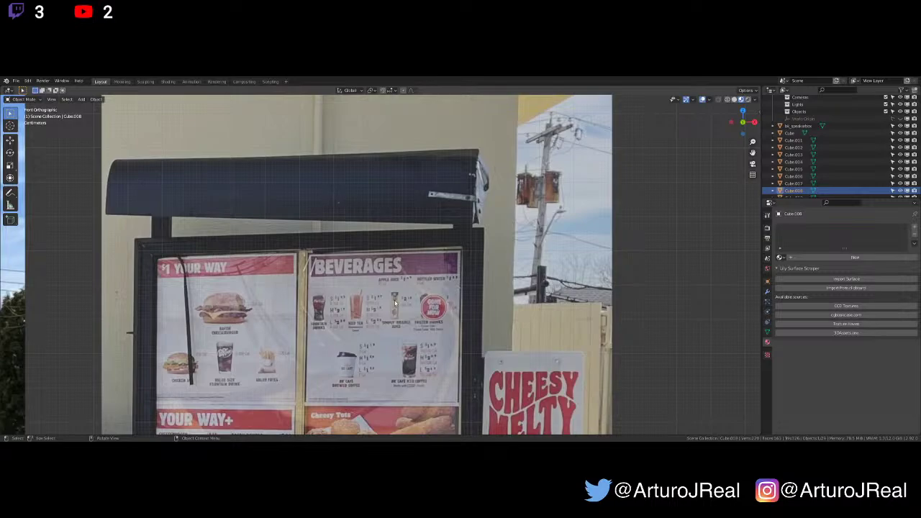
shift+middle_drag(383, 305, 433, 168)
scroll(360, 168, up, 3)
shift+middle_drag(246, 165, 257, 400)
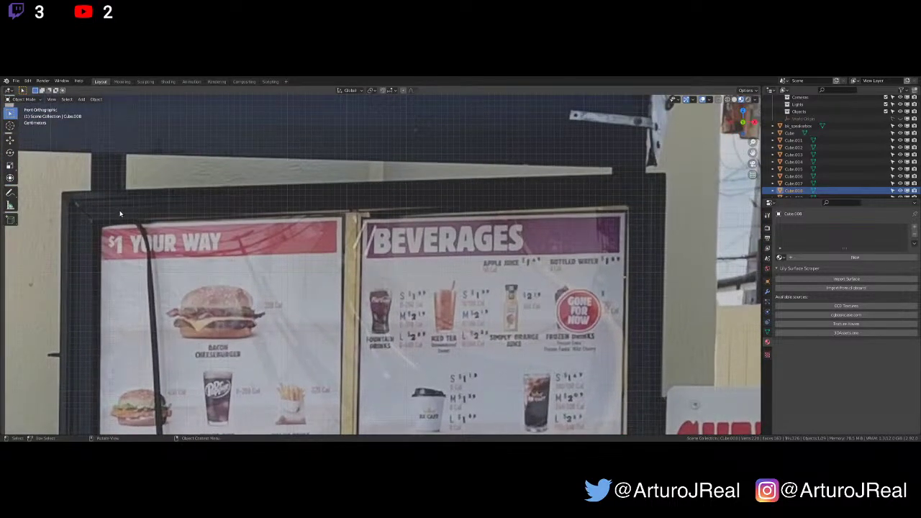
Examine the lower menu panels, bottom box and support post of the menu board in the cropped photo
scroll(563, 228, down, 4)
shift+middle_drag(567, 319, 667, 96)
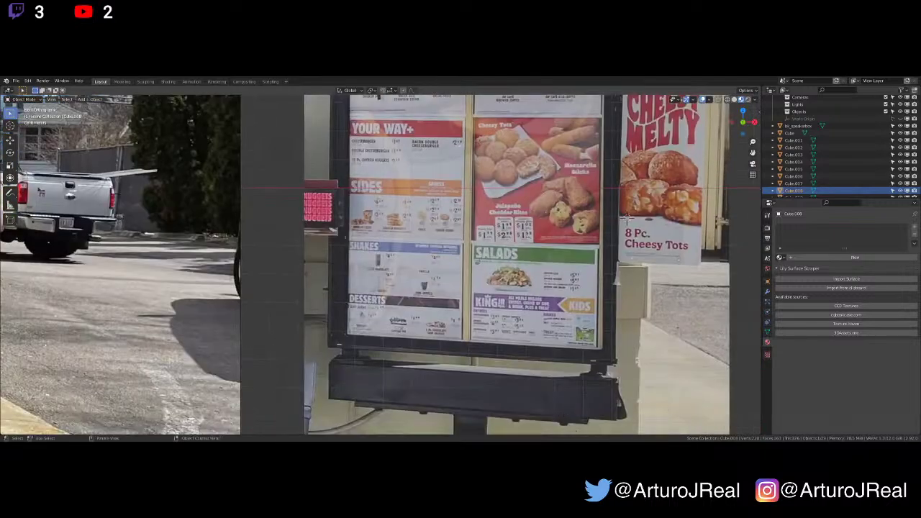
scroll(565, 295, down, 2)
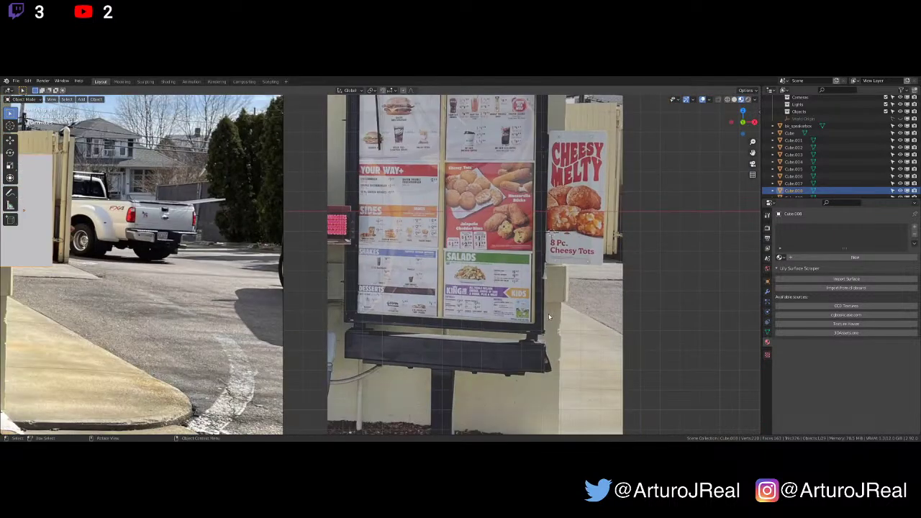
scroll(537, 287, up, 1)
scroll(528, 270, down, 2)
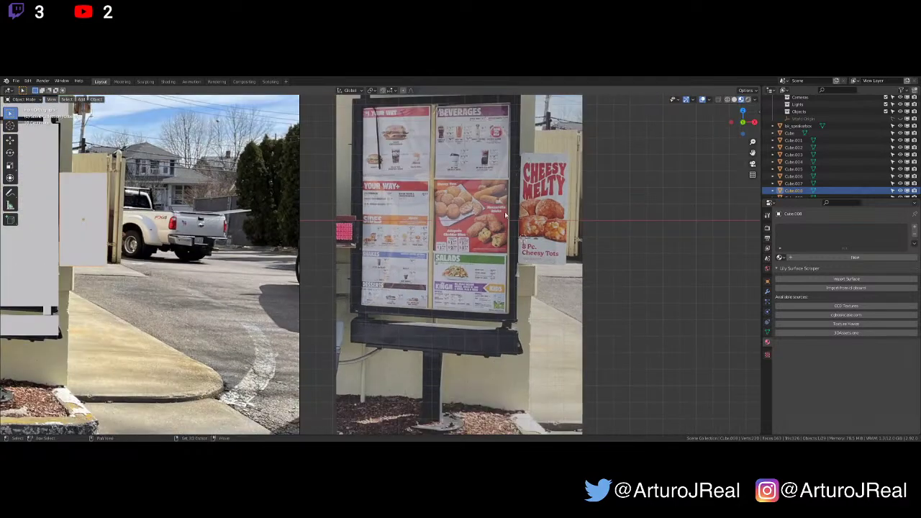
shift+middle_drag(493, 219, 448, 279)
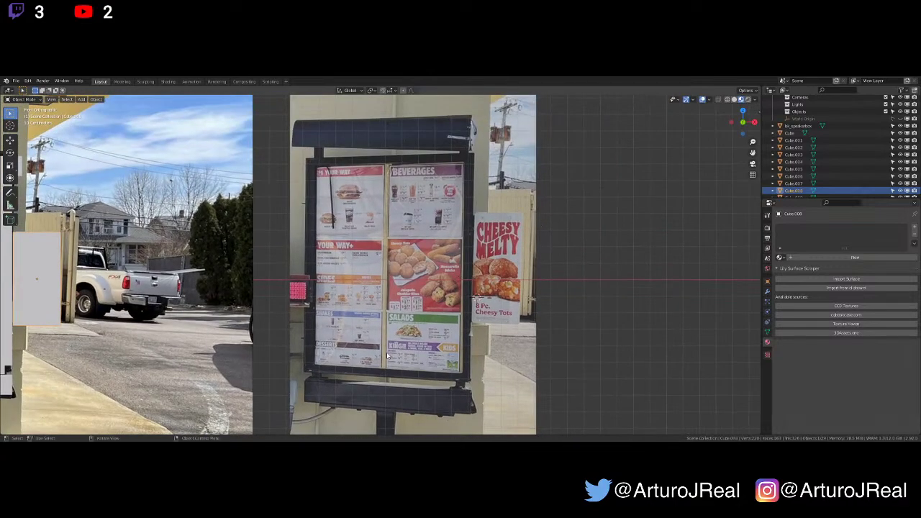
shift+middle_drag(469, 392, 483, 325)
scroll(445, 290, up, 2)
scroll(470, 287, down, 1)
scroll(469, 287, down, 1)
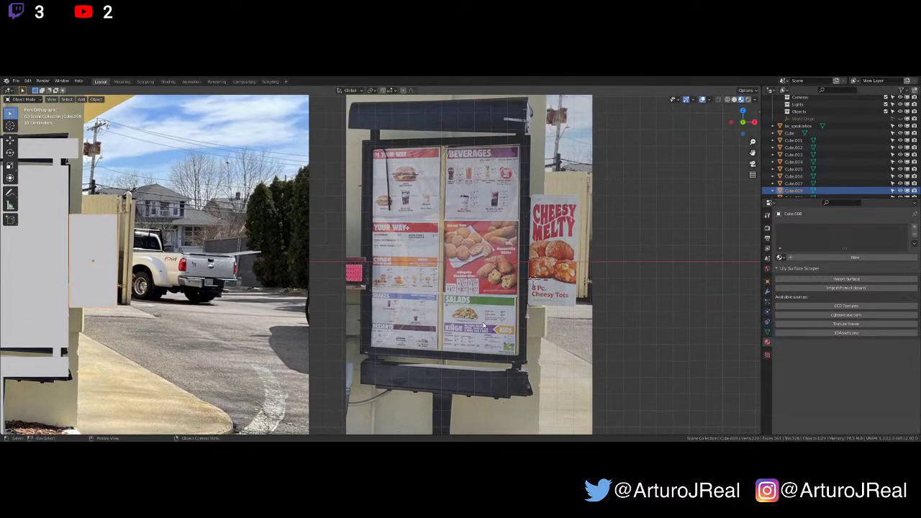
scroll(460, 316, down, 3)
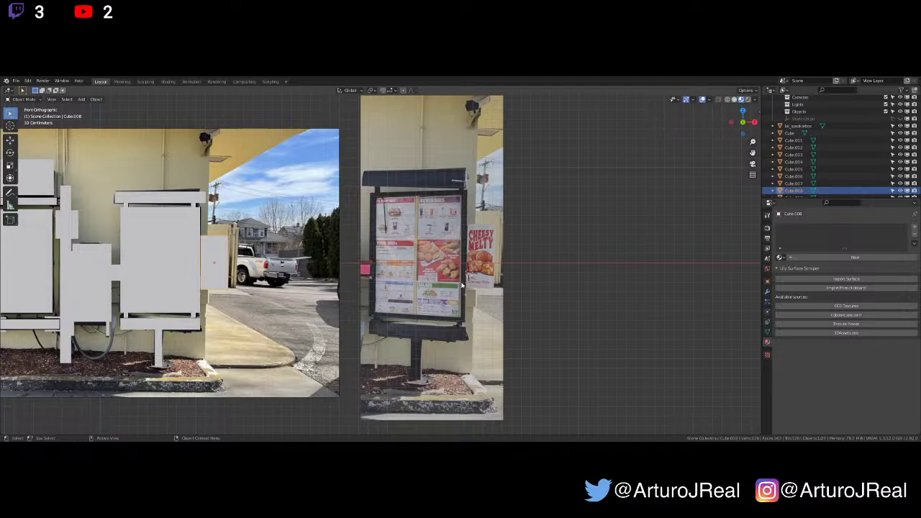
scroll(475, 314, up, 3)
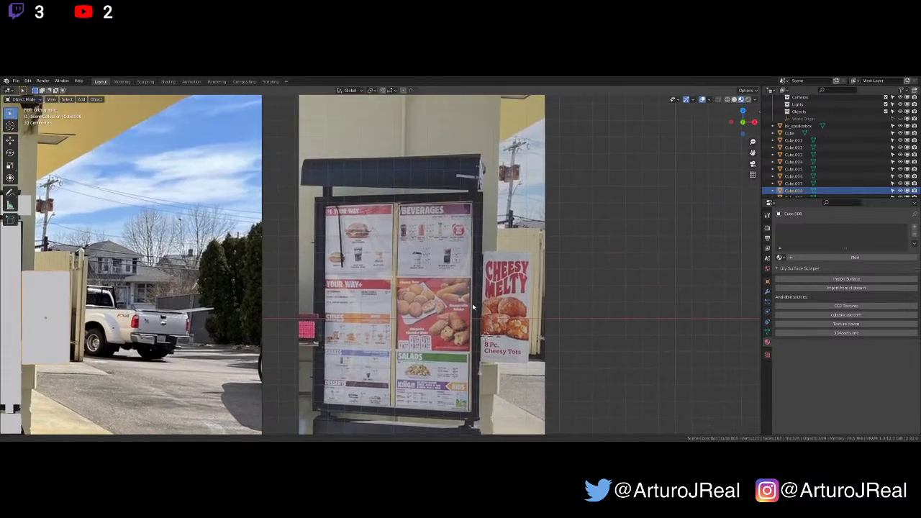
Annotate the awning in the cropped photo with freehand strokes and rightward arrows, erasing each mark
scroll(472, 304, up, 4)
shift+middle_drag(443, 161, 338, 272)
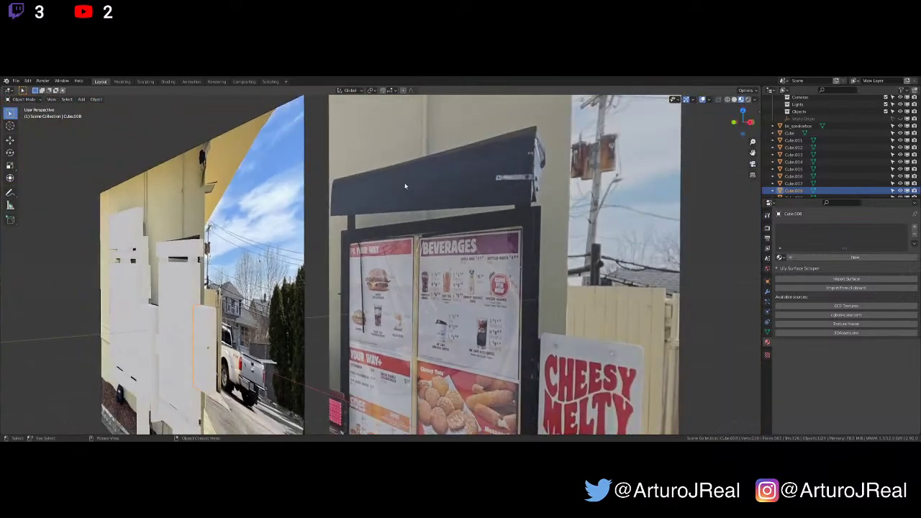
middle_drag(405, 186, 460, 221)
key(KP_1)
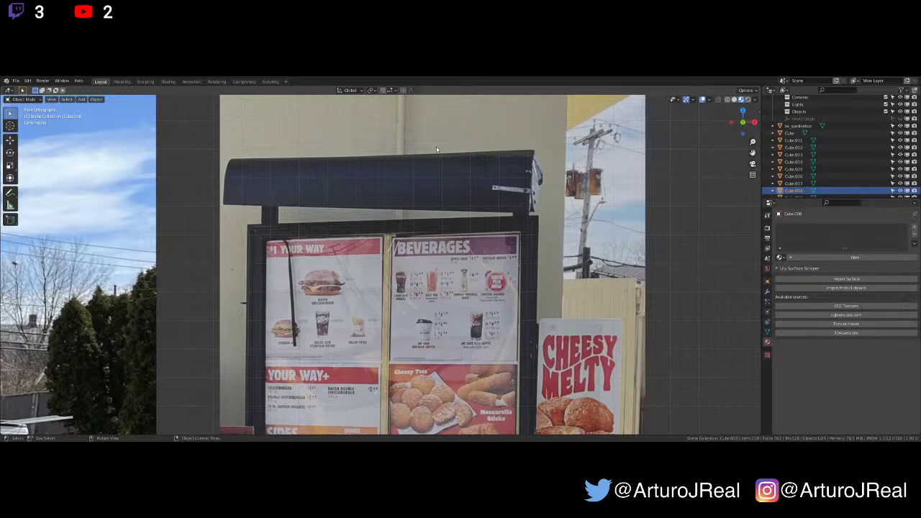
mouse_move(436, 149)
mouse_down()
mouse_move(253, 166)
mouse_move(345, 202)
mouse_move(446, 194)
mouse_up()
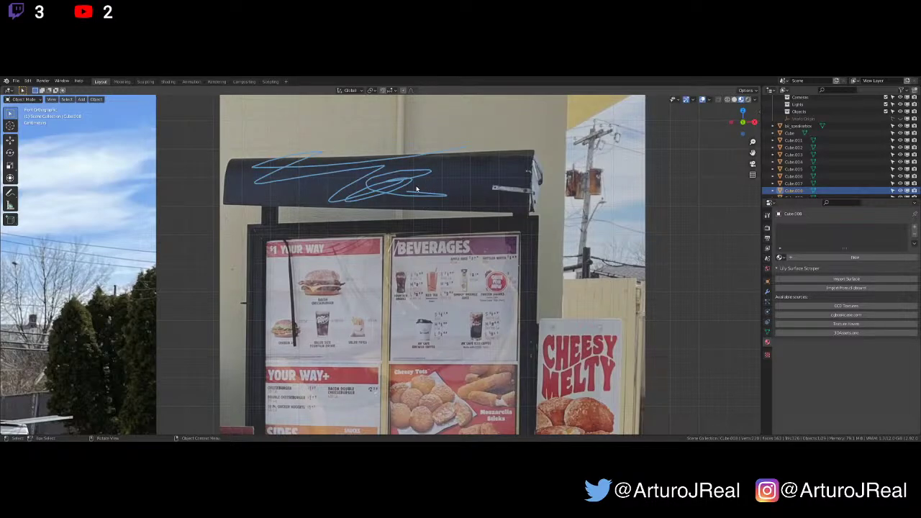
mouse_move(449, 200)
right_down()
mouse_move(379, 202)
mouse_move(341, 188)
mouse_move(438, 143)
mouse_move(433, 166)
mouse_move(437, 149)
mouse_move(307, 170)
mouse_move(295, 147)
mouse_move(261, 170)
mouse_move(316, 152)
mouse_move(355, 165)
right_up()
mouse_move(225, 194)
mouse_down()
mouse_move(365, 172)
mouse_move(389, 177)
mouse_move(356, 195)
mouse_up()
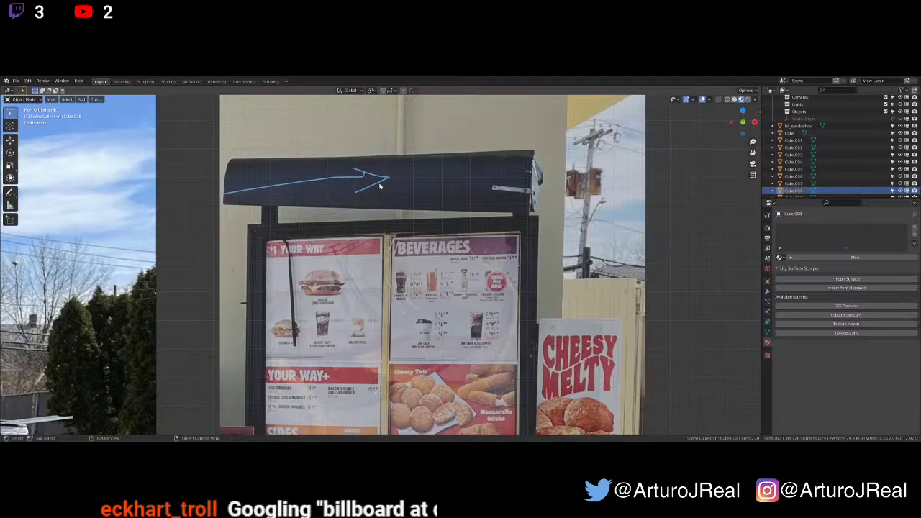
mouse_move(397, 165)
right_down()
mouse_move(327, 191)
mouse_move(236, 190)
mouse_move(266, 181)
mouse_move(222, 189)
right_up()
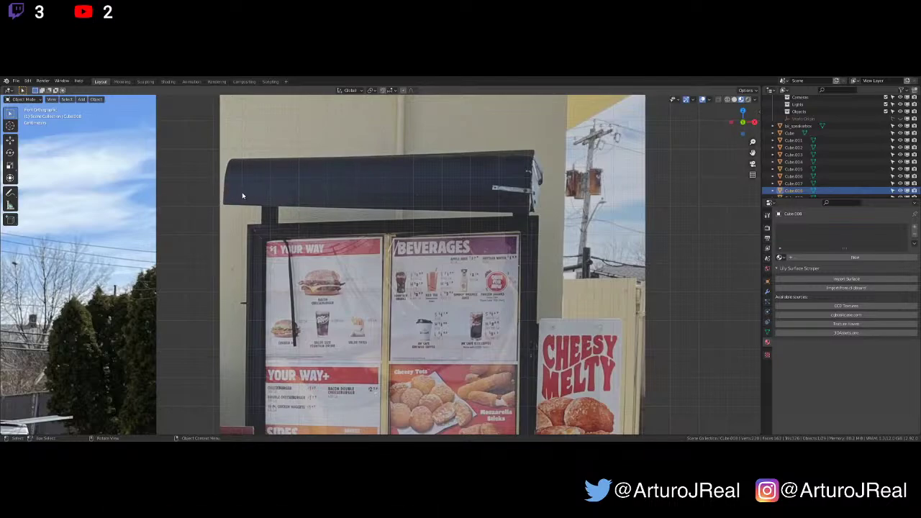
mouse_move(225, 200)
mouse_down()
mouse_move(371, 182)
mouse_move(360, 173)
mouse_move(378, 184)
mouse_up()
mouse_move(401, 160)
right_down()
mouse_move(369, 181)
mouse_move(230, 198)
right_up()
Draw a freehand annotation arrow pointing at the awning's left support post in the cropped photo
scroll(350, 182, down, 5)
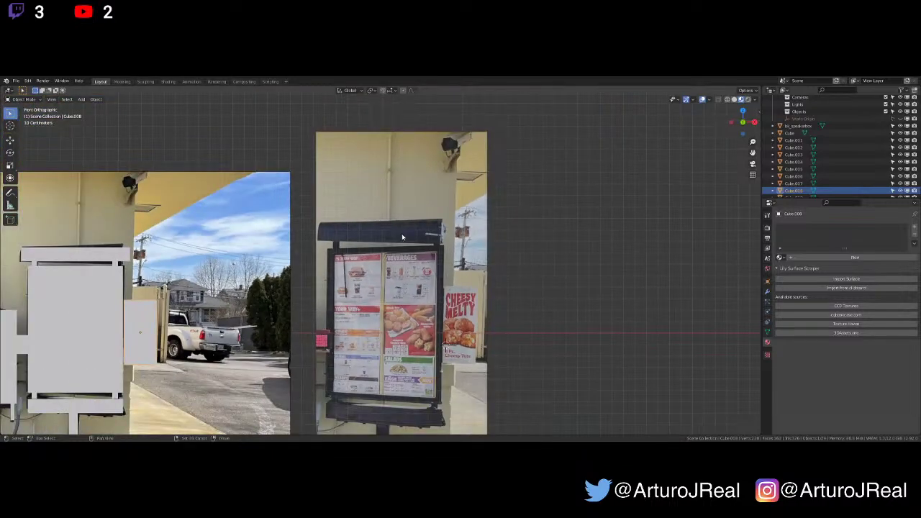
shift+middle_drag(401, 233, 372, 299)
scroll(335, 177, up, 4)
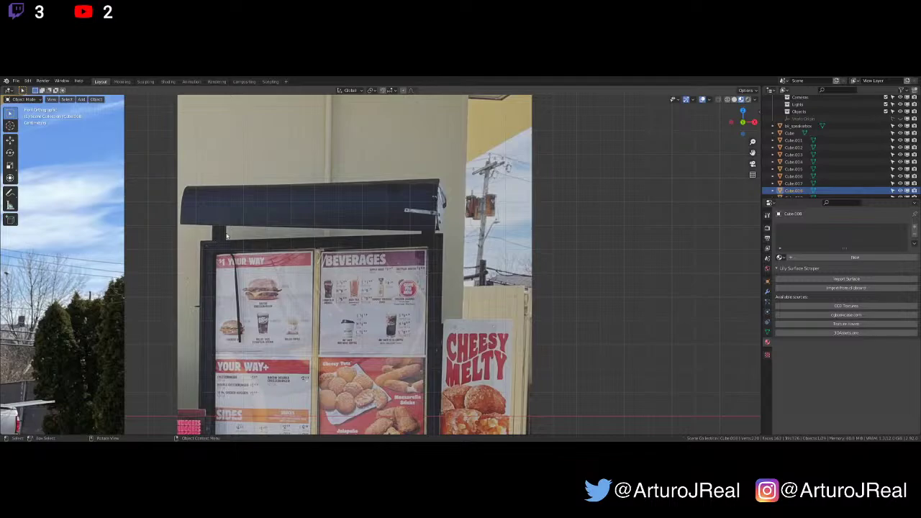
key(d)
drag(175, 269, 238, 234)
scroll(254, 220, up, 4)
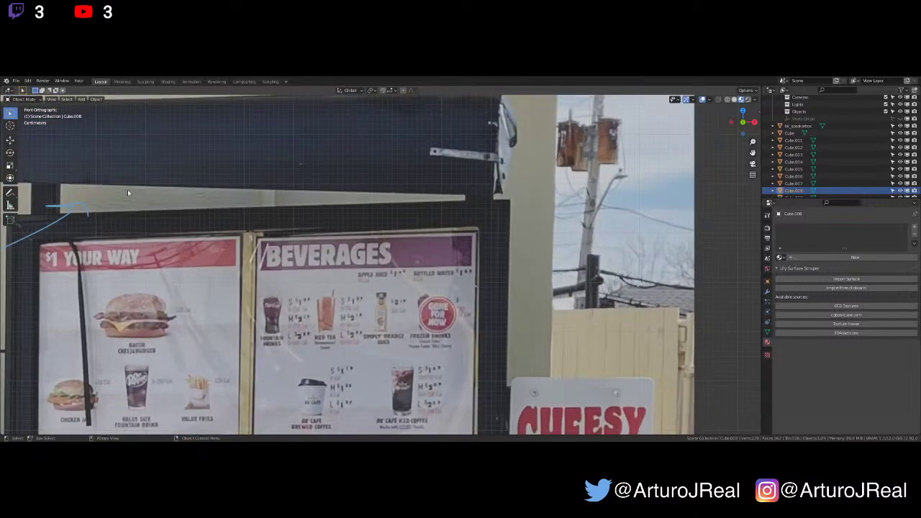
Select the awning cube above the right-hand menu board block and inspect it at an angle in solid shading
scroll(144, 187, down, 3)
shift+middle_drag(238, 200, 469, 206)
scroll(460, 208, down, 2)
scroll(389, 233, down, 4)
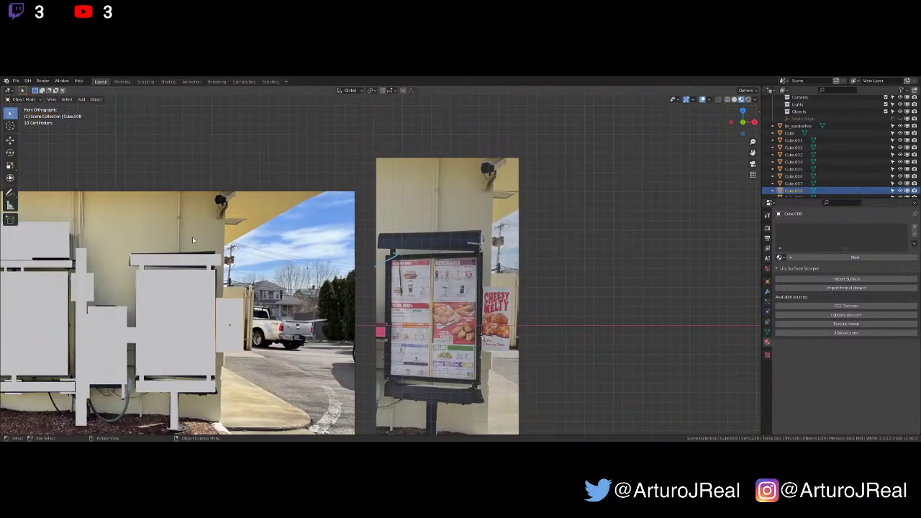
click(195, 258)
key(KP_Decimal)
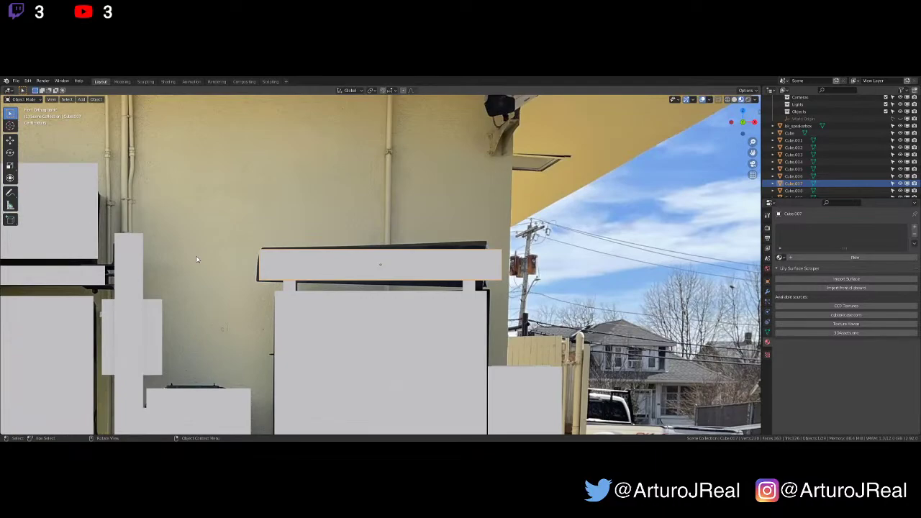
mouse_move(553, 234)
middle_down()
mouse_move(431, 248)
mouse_move(445, 254)
mouse_move(418, 264)
middle_up()
click(735, 100)
scroll(417, 264, down, 6)
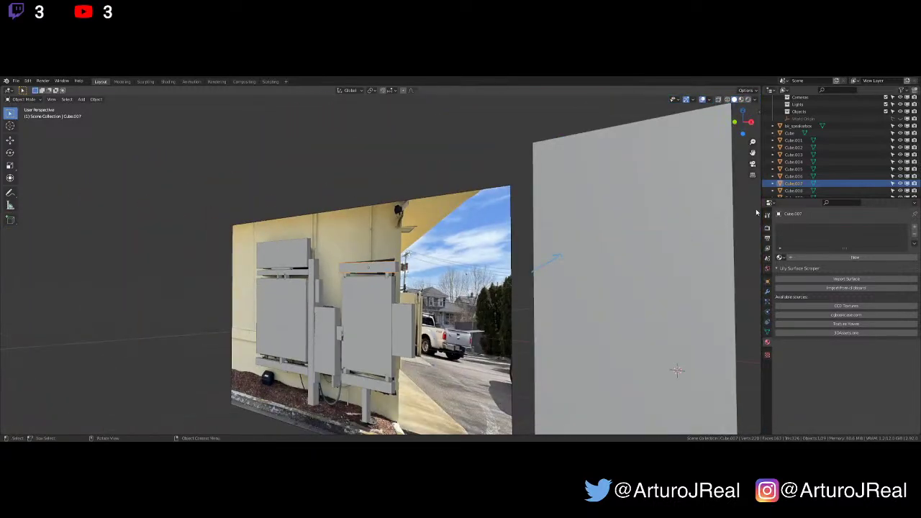
scroll(780, 172, down, 2)
Save the current Blender file
key(ctrl+s)
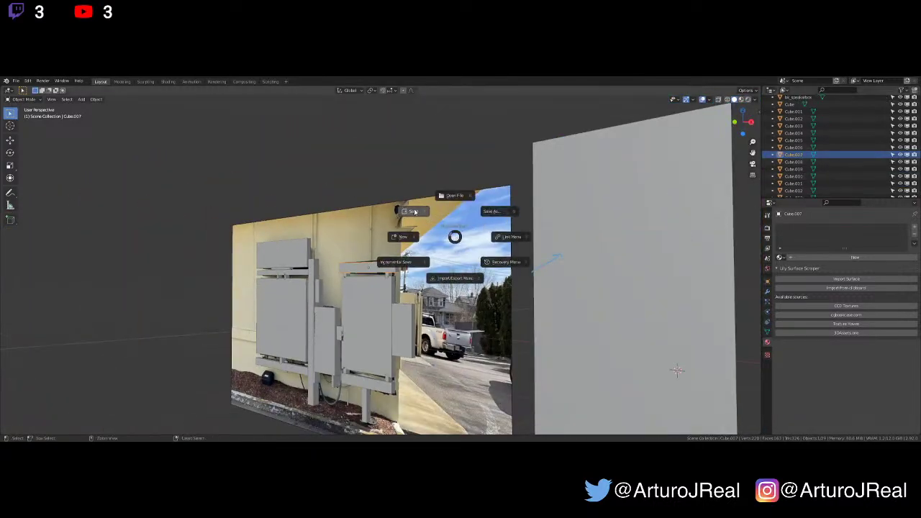
click(413, 213)
scroll(467, 288, down, 4)
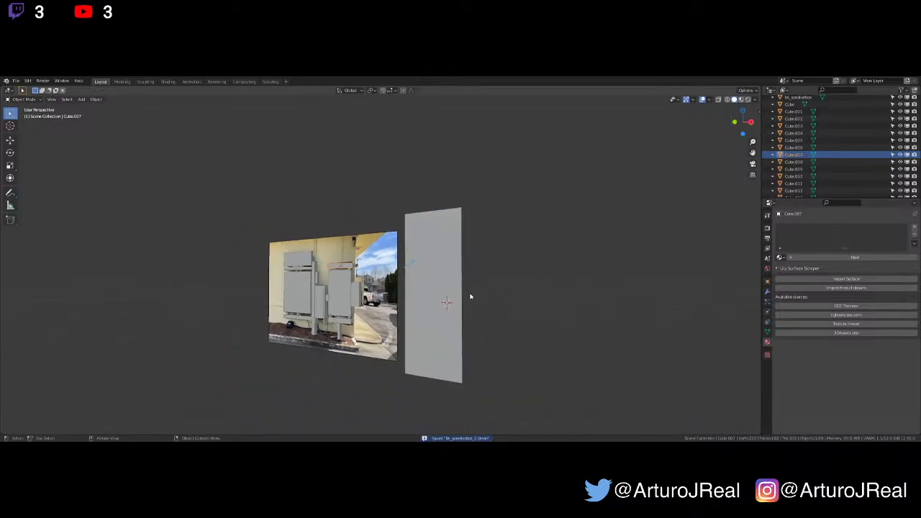
Move all the blockout cubes, Cube through Cube.026, into a new collection named speakerbox and collapse it in the outliner
scroll(823, 171, down, 4)
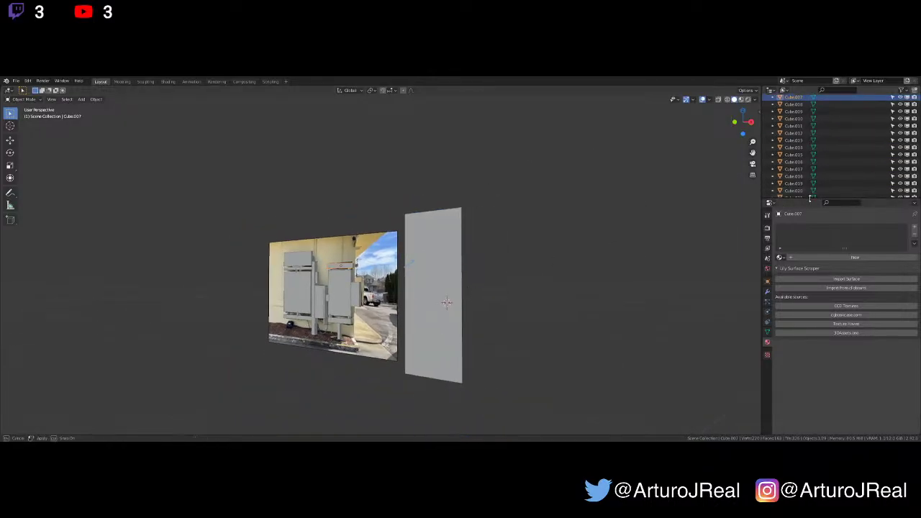
drag(810, 198, 828, 389)
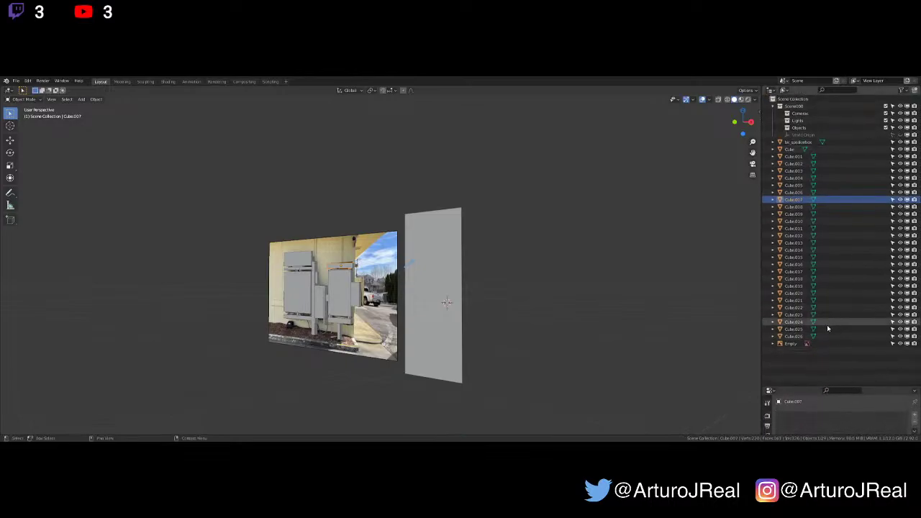
click(826, 336)
shift+click(795, 149)
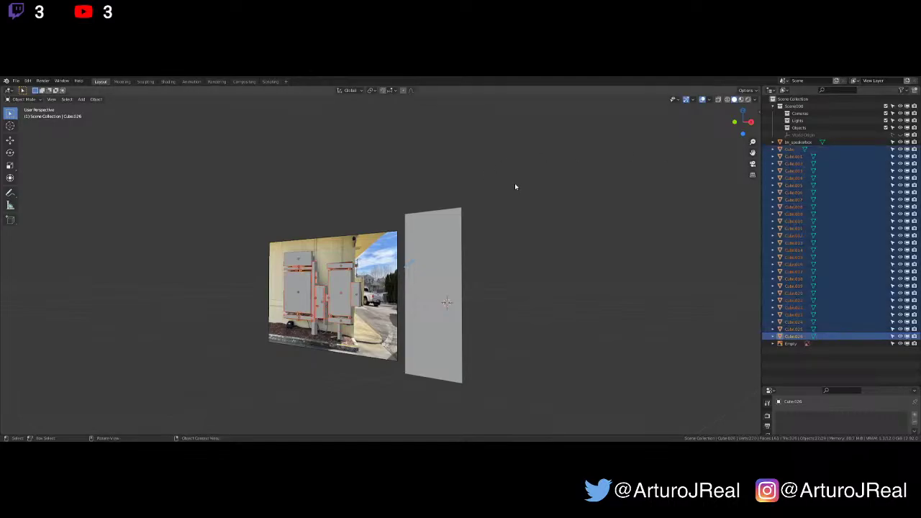
key(m)
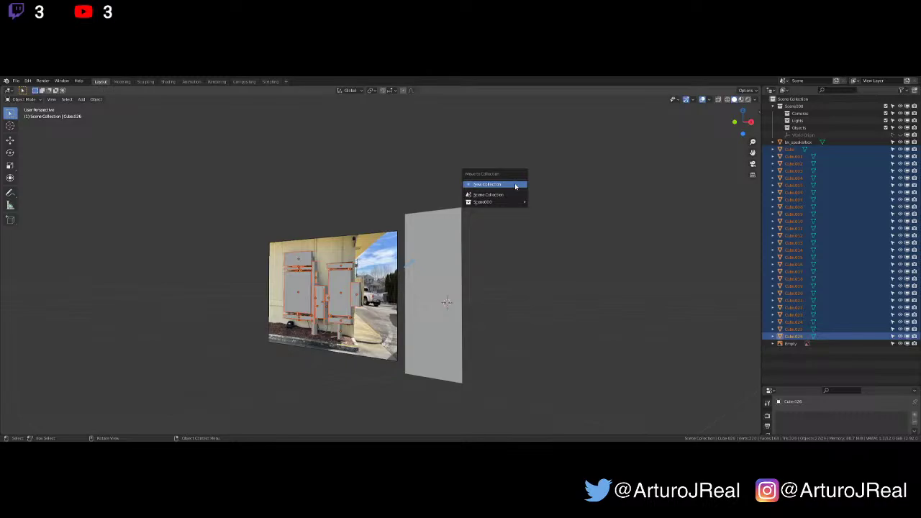
click(515, 186)
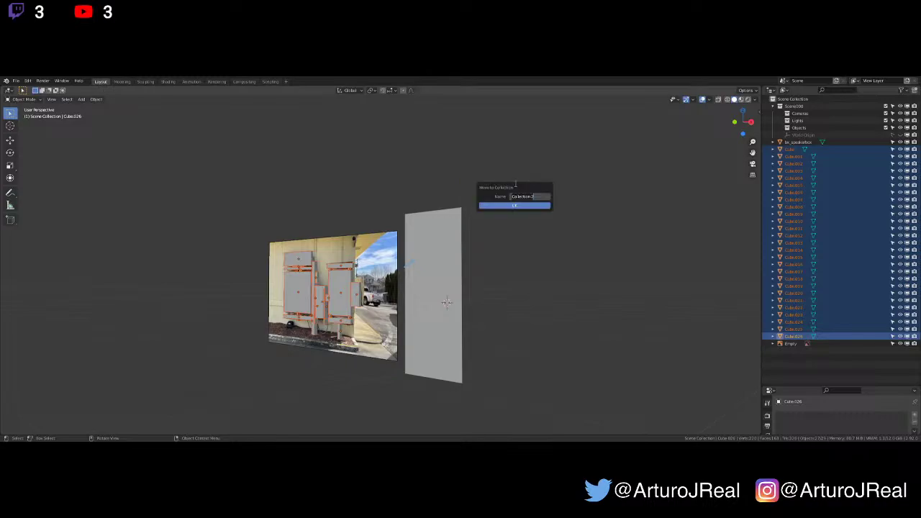
text(speakerbox)
key(Return)
click(525, 206)
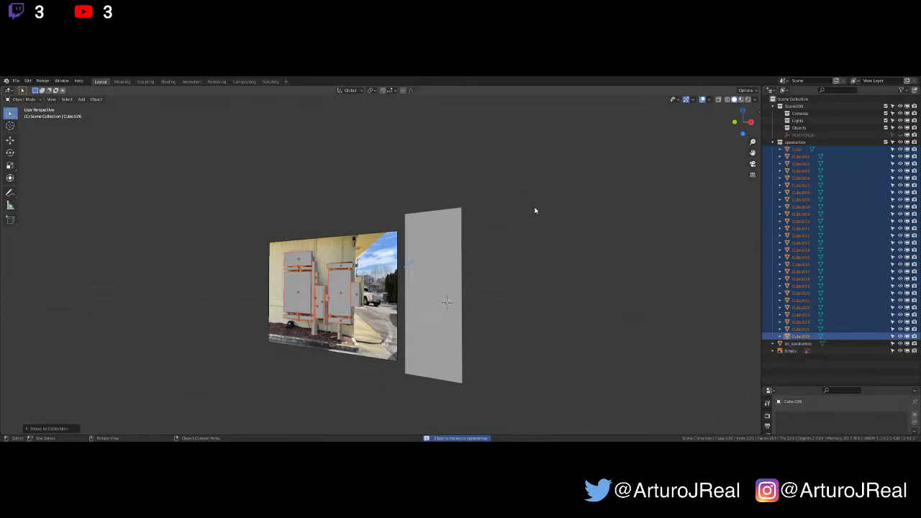
click(772, 141)
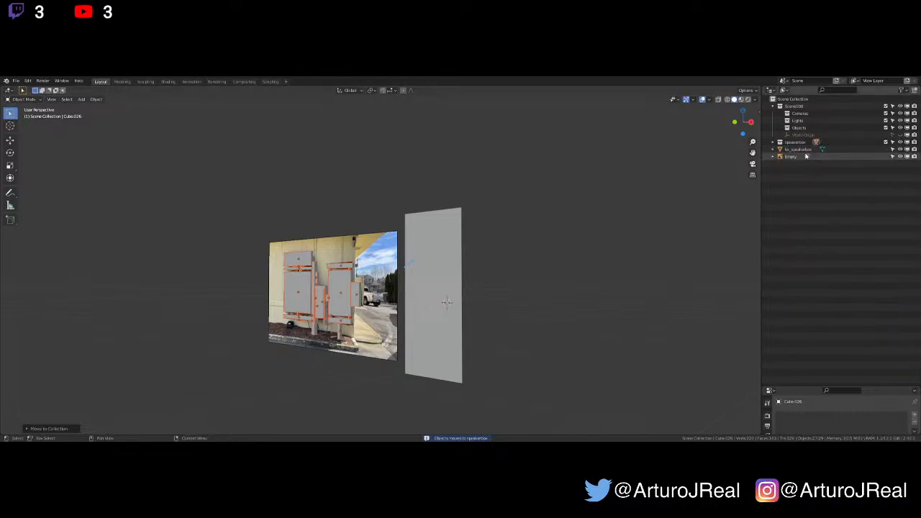
Select the tall reference plane beside the photo and erase the annotation arrow on it in front view
click(805, 150)
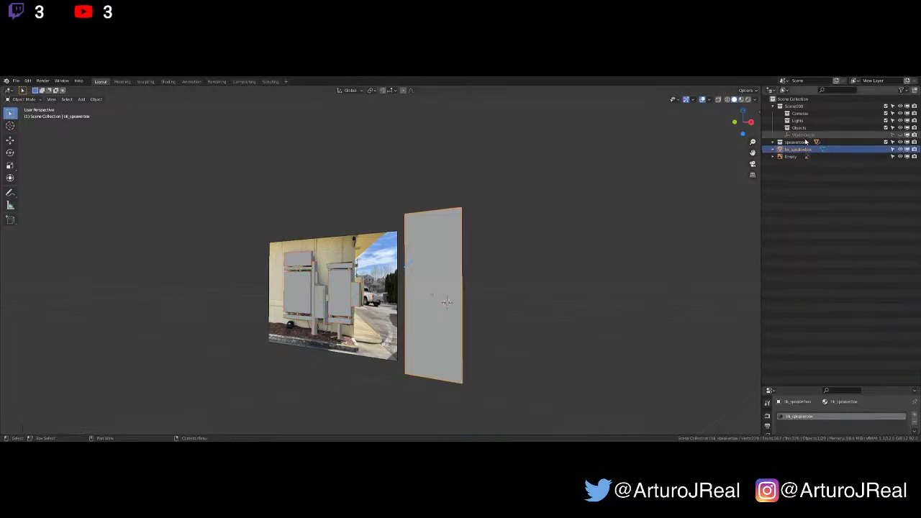
middle_drag(430, 274, 447, 269)
key(KP_1)
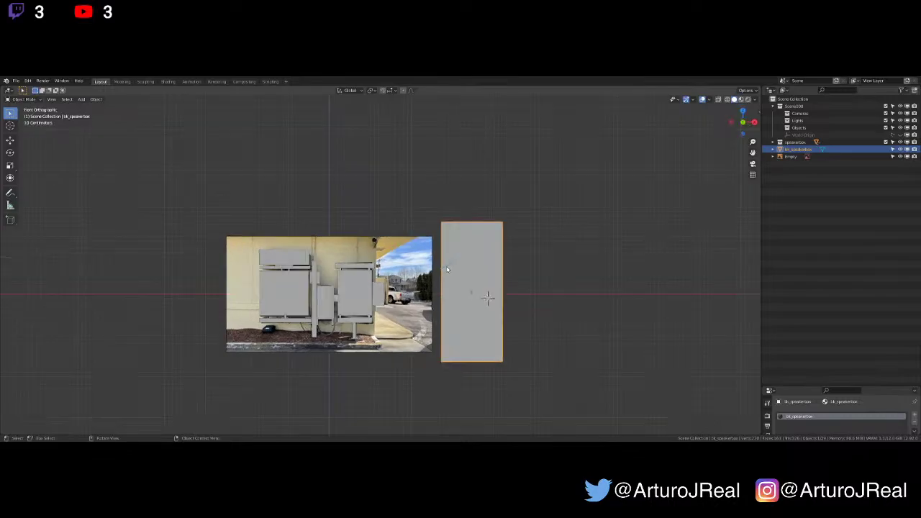
scroll(447, 270, up, 4)
scroll(523, 259, up, 2)
shift+middle_drag(623, 265, 470, 261)
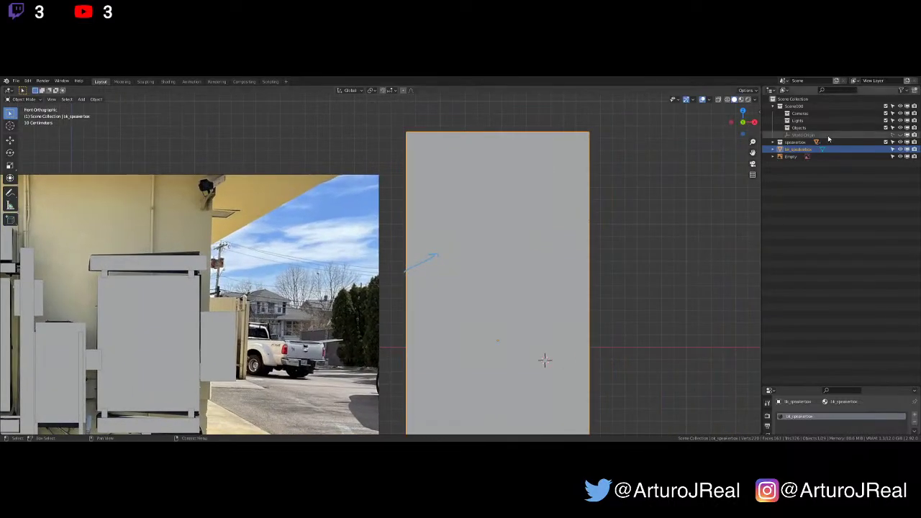
right_drag(436, 253, 392, 277)
Display the viewport in material preview shading and hide the Empty holding the wide reference photo
scroll(476, 256, down, 1)
scroll(476, 256, down, 4)
mouse_move(476, 314)
shift+middle_down()
mouse_move(496, 216)
mouse_move(454, 323)
shift+middle_up()
scroll(495, 216, up, 2)
click(742, 99)
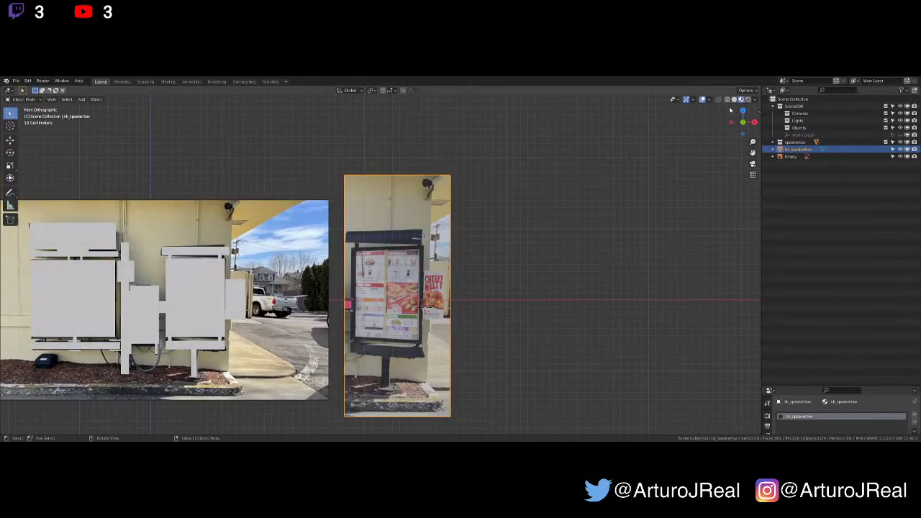
shift+middle_drag(491, 249, 571, 242)
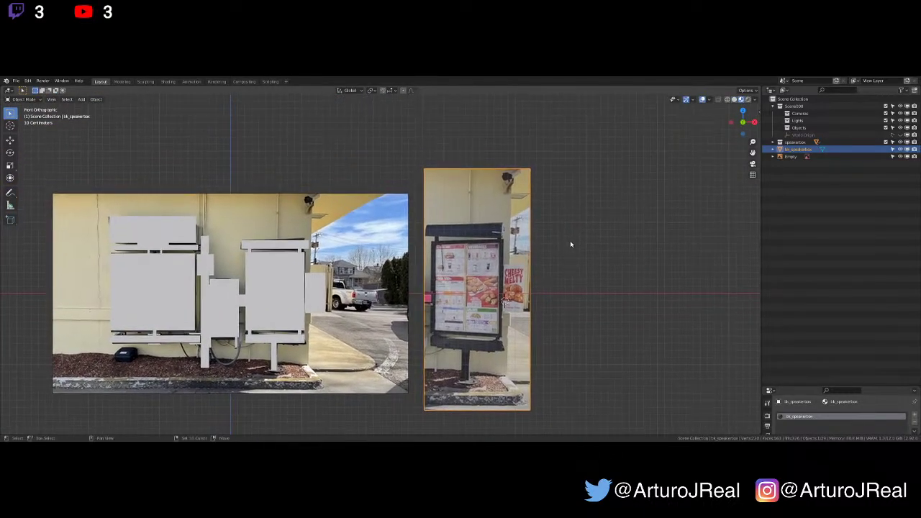
click(900, 156)
middle_drag(433, 280, 389, 296)
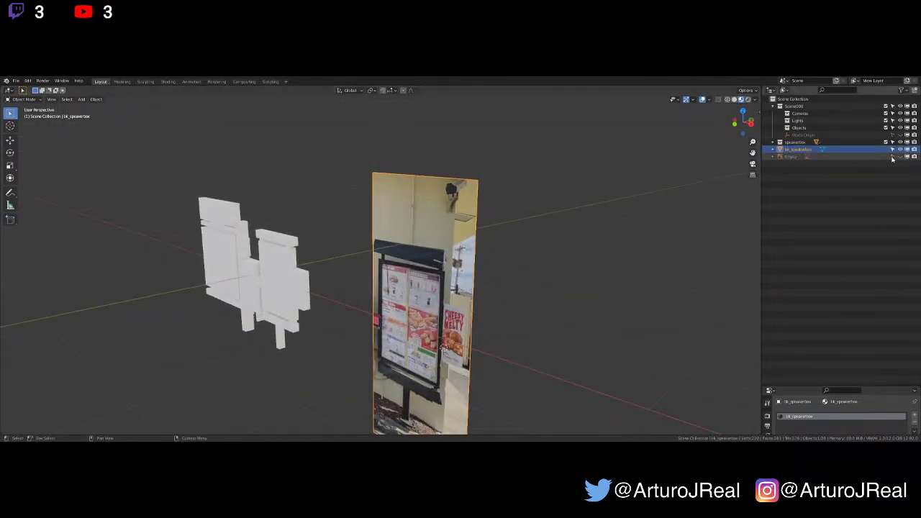
shift+middle_drag(354, 241, 441, 249)
Add a horizontal loop cut around the middle of the awning cube above the right-hand menu board, without sliding it
click(374, 246)
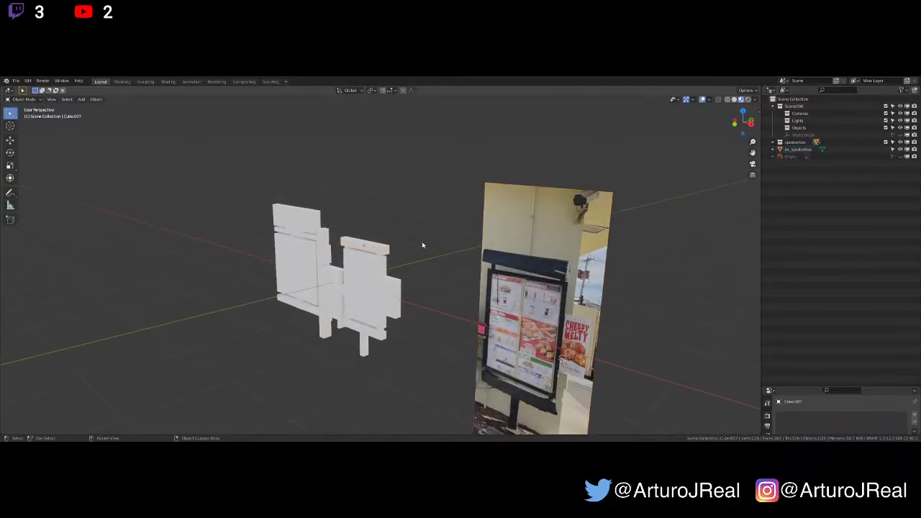
scroll(423, 245, up, 3)
shift+middle_drag(602, 258, 476, 246)
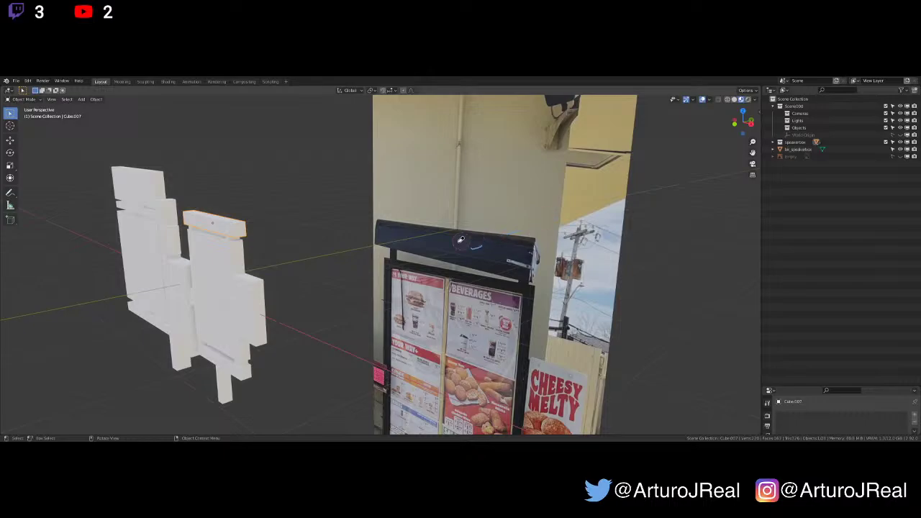
scroll(243, 228, up, 3)
shift+middle_drag(242, 228, 331, 240)
key(KP_Decimal)
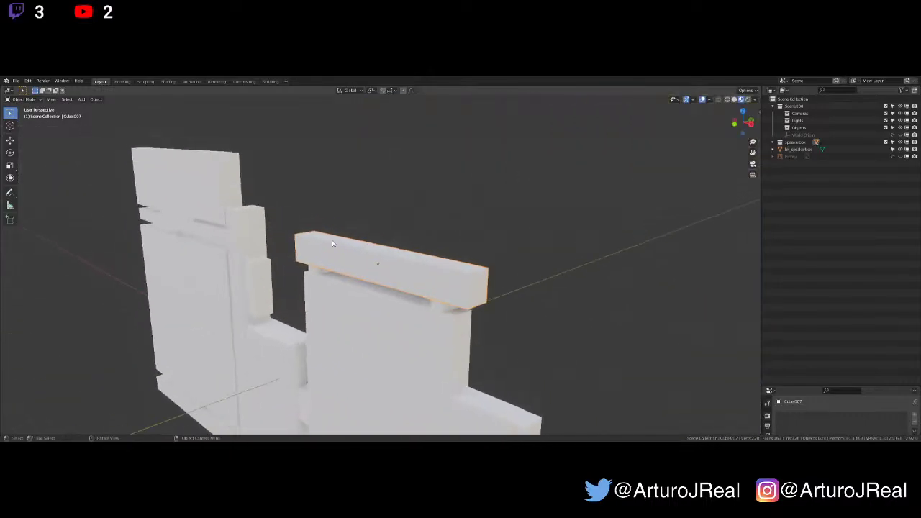
scroll(365, 282, up, 2)
middle_drag(368, 290, 395, 241)
scroll(375, 287, down, 2)
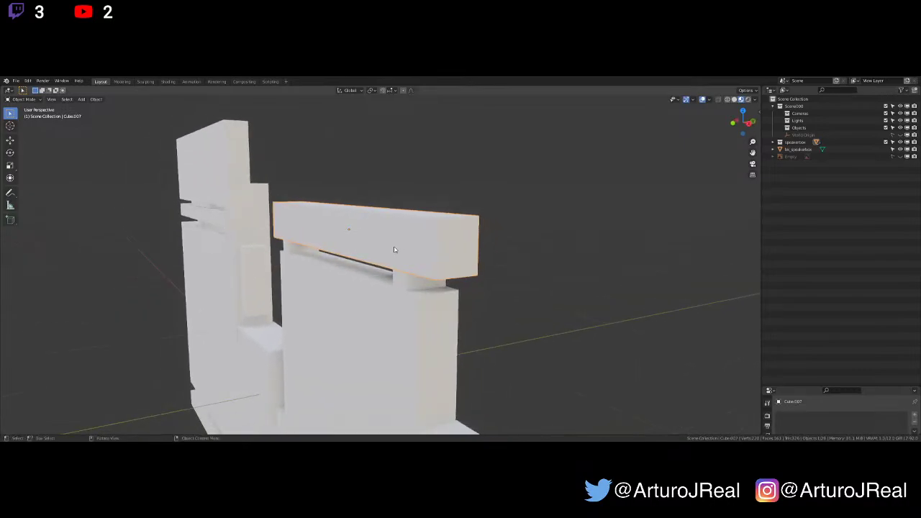
key(Tab)
key(ctrl+r)
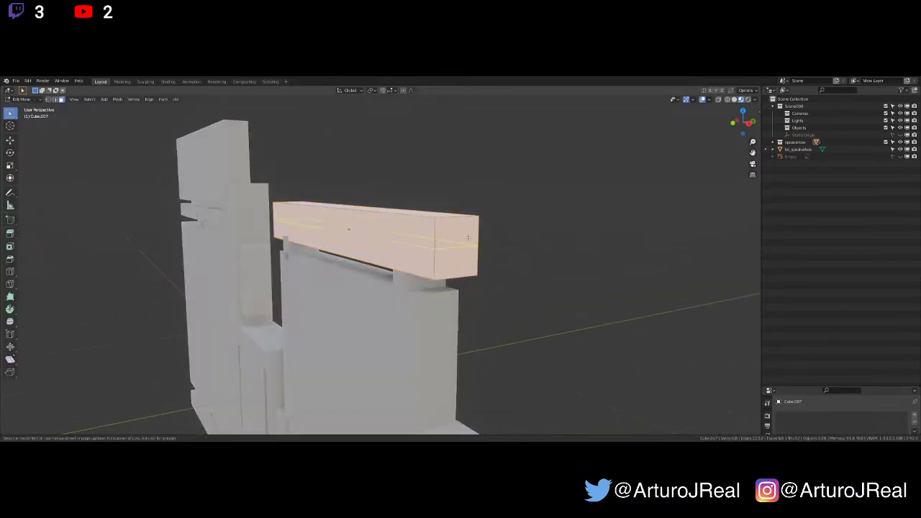
click(479, 239)
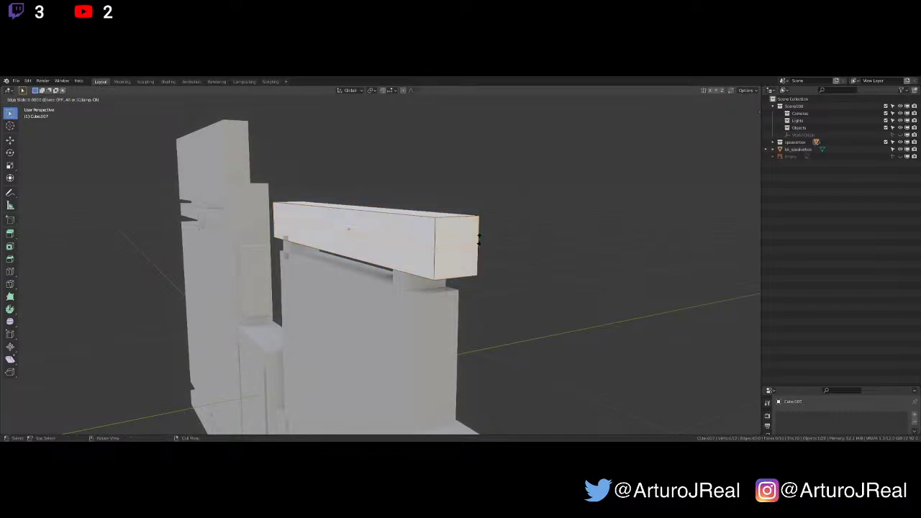
click(478, 240)
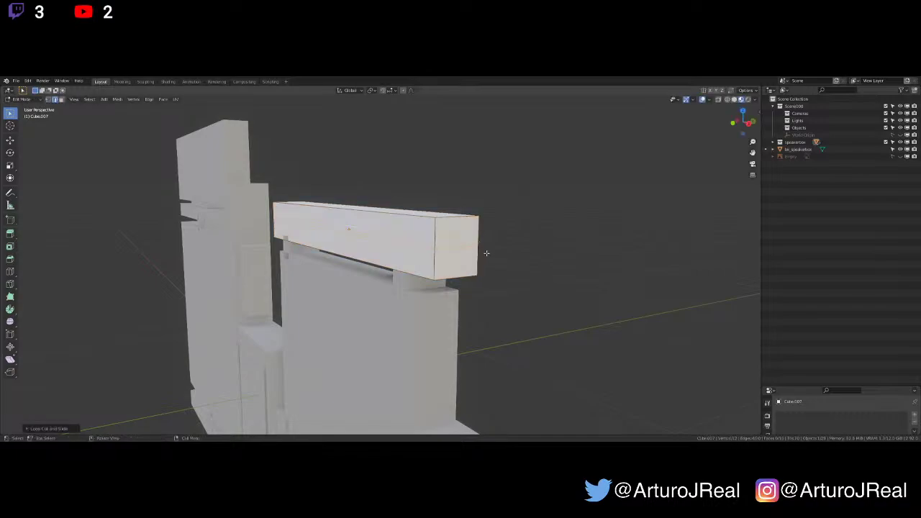
Turn on X-ray display and check the awning's loop cut from the front and right views
key(KP_1)
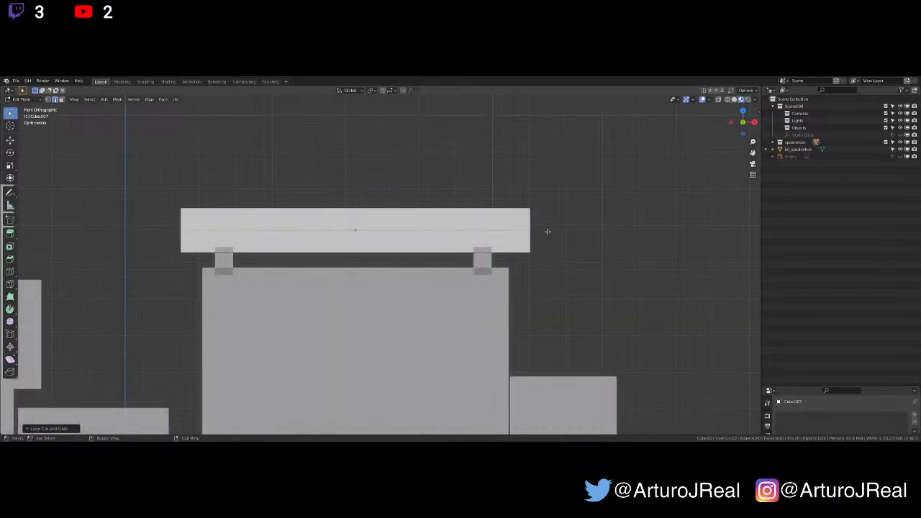
middle_drag(547, 231, 506, 235)
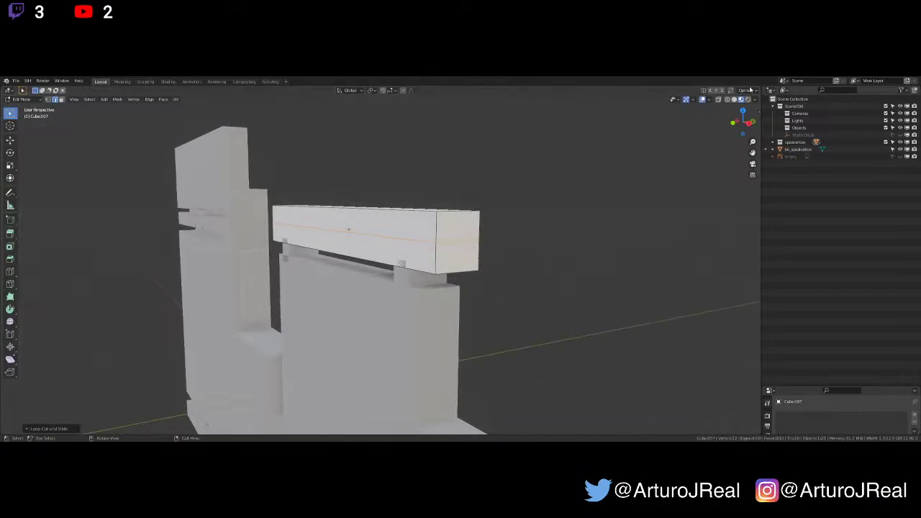
click(718, 99)
middle_drag(552, 239, 568, 233)
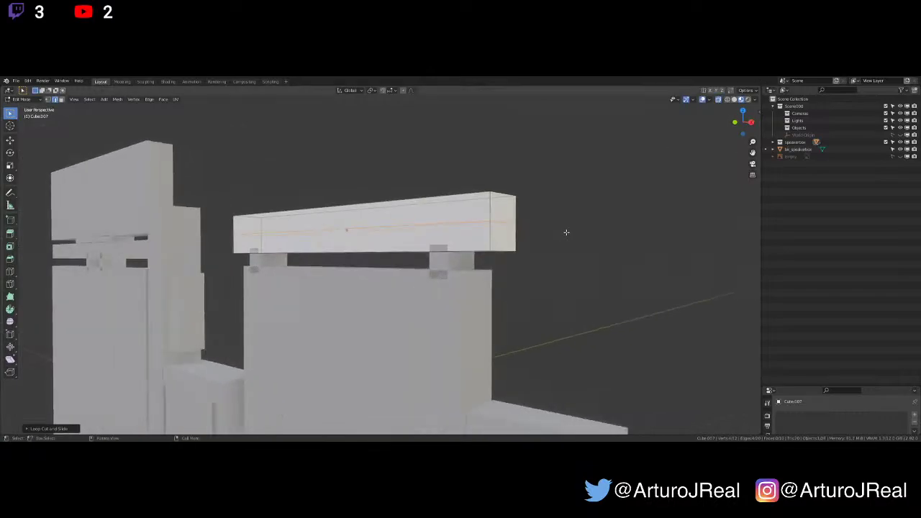
key(KP_3)
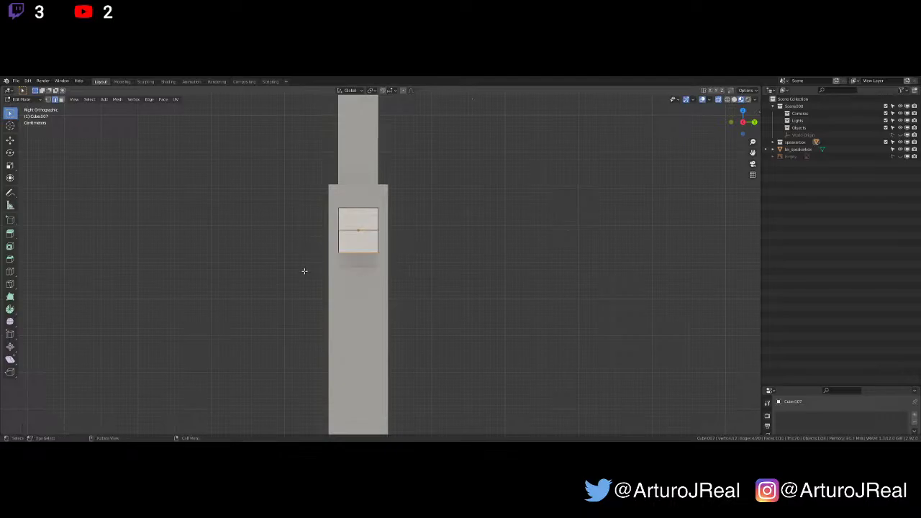
middle_drag(304, 267, 382, 266)
Try to flare the awning by scaling up its bottom face, compare it with the photo and undo the scaling
key(3)
click(346, 253)
middle_drag(568, 246, 492, 244)
key(KP_1)
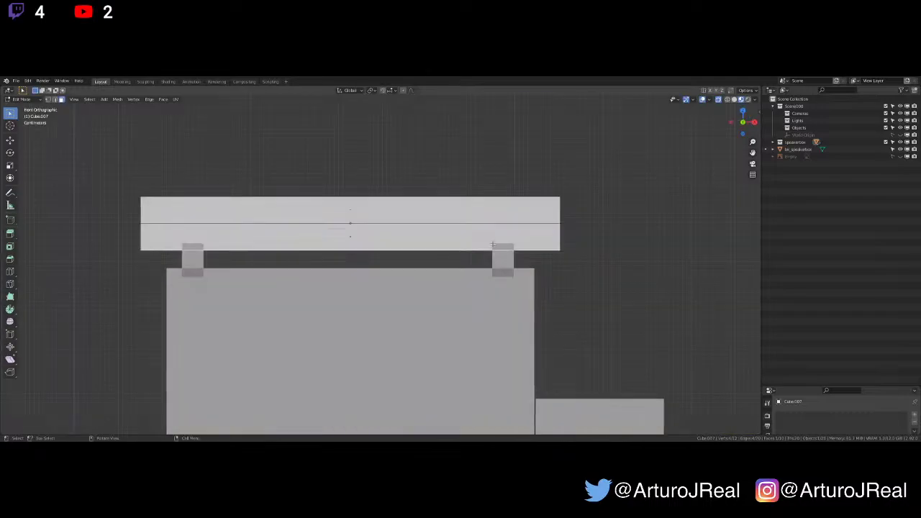
key(s)
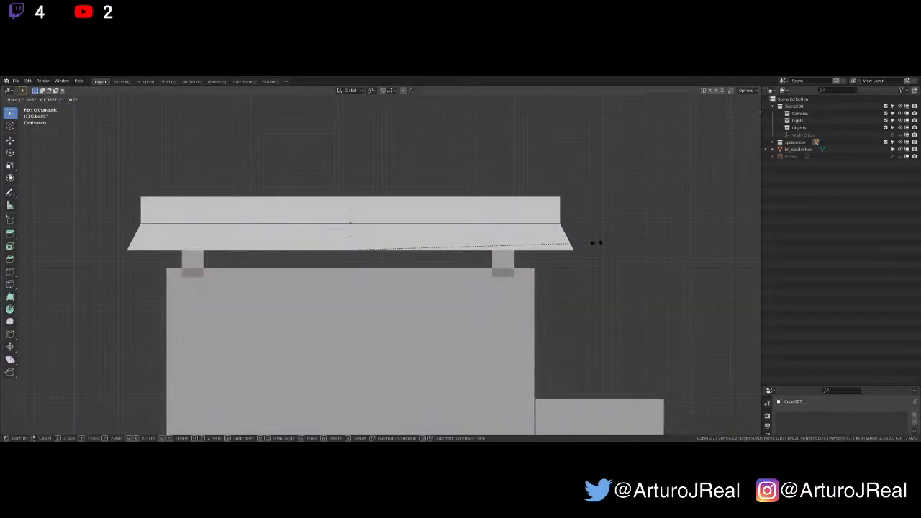
click(597, 243)
scroll(674, 226, down, 6)
shift+middle_drag(625, 225, 405, 273)
key(ctrl+z)
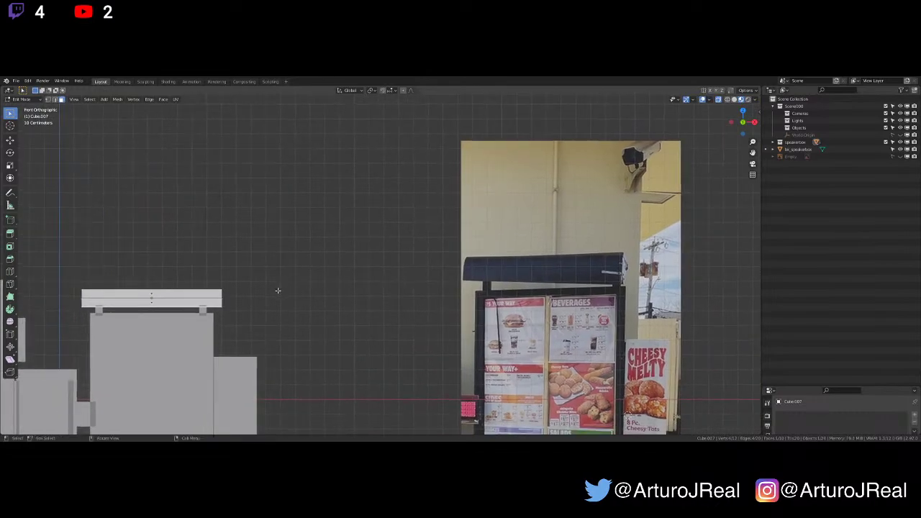
scroll(240, 302, up, 3)
scroll(241, 302, up, 2)
shift+middle_drag(273, 297, 421, 280)
shift+middle_drag(317, 300, 568, 265)
click(56, 100)
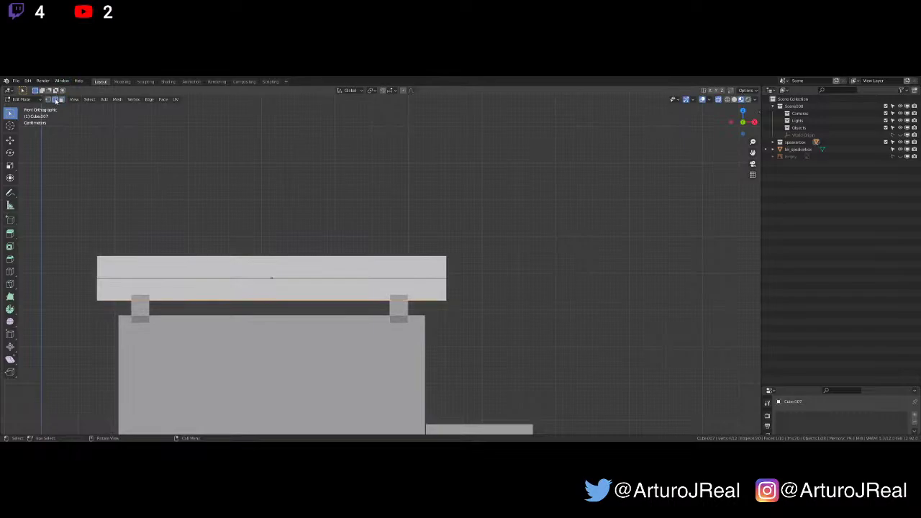
drag(80, 265, 514, 289)
middle_drag(515, 289, 407, 285)
key(s)
right_click(496, 278)
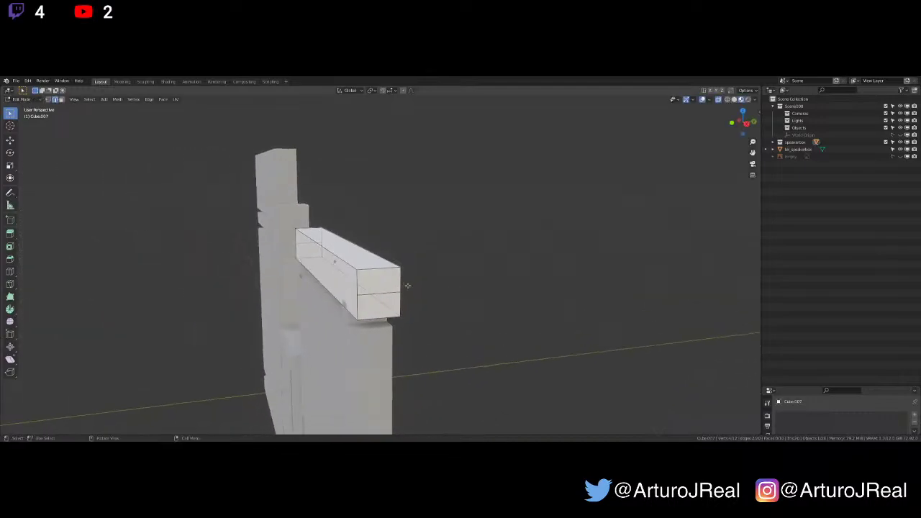
key(ctrl+r)
click(342, 285)
right_click(337, 285)
Pull the awning's front middle edge outward about 0.035 m along the Y axis
mouse_move(267, 279)
middle_down()
mouse_move(317, 279)
mouse_move(279, 280)
middle_up()
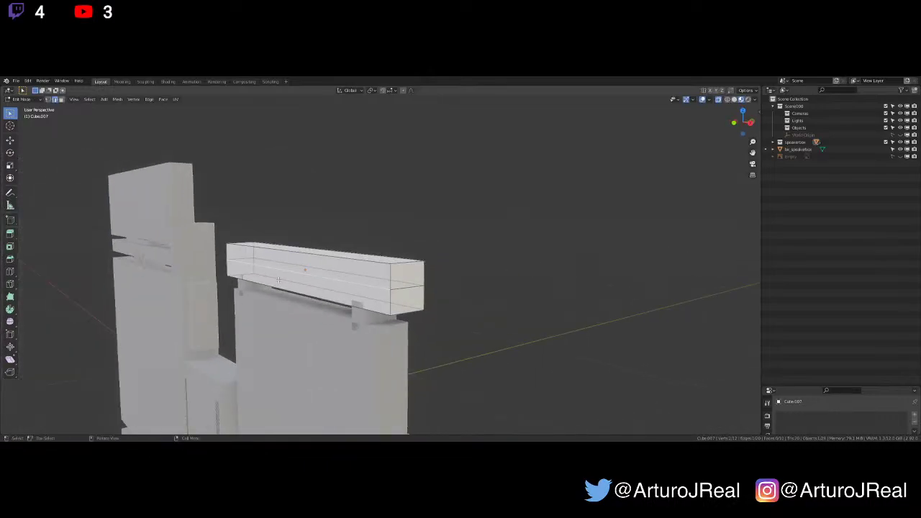
key(g)
key(y)
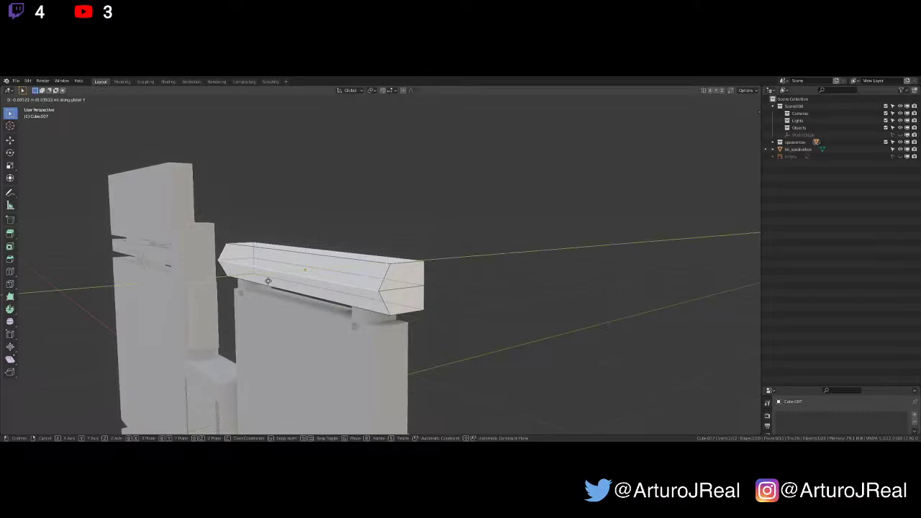
click(267, 280)
Lower the awning's front middle edge about 0.034 m along Z and return to Object Mode
mouse_move(275, 282)
middle_down()
mouse_move(311, 275)
mouse_move(268, 275)
mouse_move(286, 278)
mouse_move(274, 284)
middle_up()
key(g)
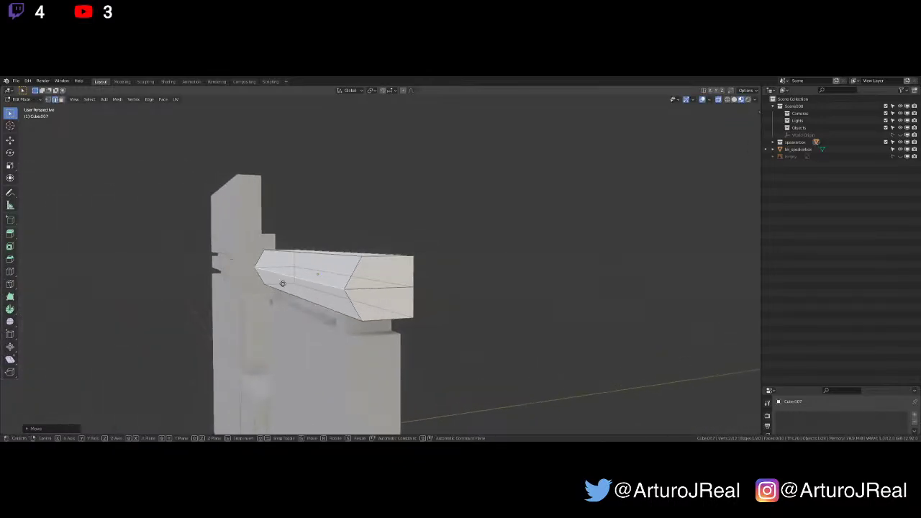
key(z)
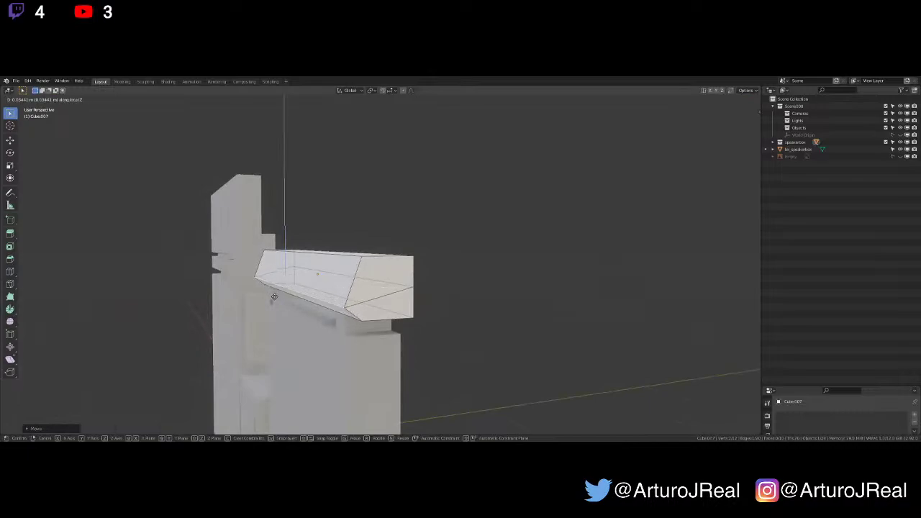
click(274, 297)
middle_drag(275, 297, 479, 288)
key(Tab)
scroll(535, 292, down, 3)
scroll(475, 285, up, 3)
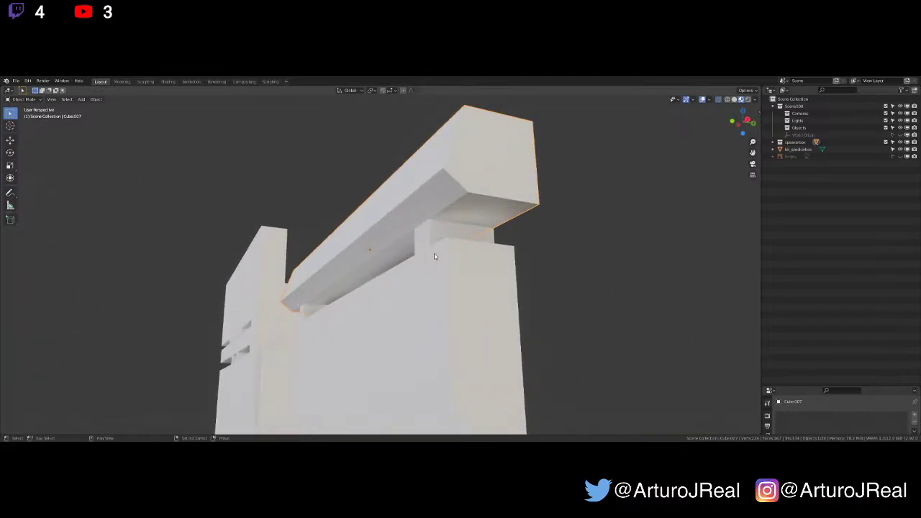
Compare the reshaped awning with the dark awning in the reference photo from the front
key(KP_1)
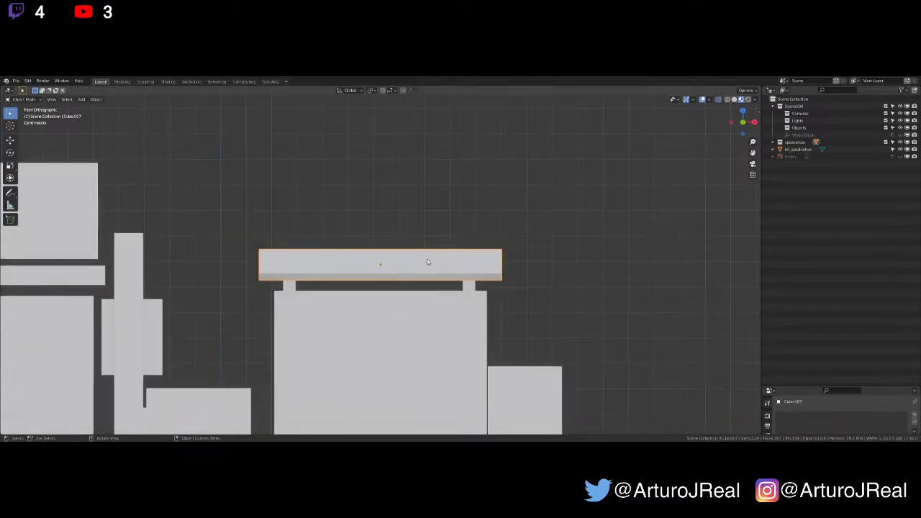
scroll(429, 260, down, 4)
shift+middle_drag(444, 344, 328, 280)
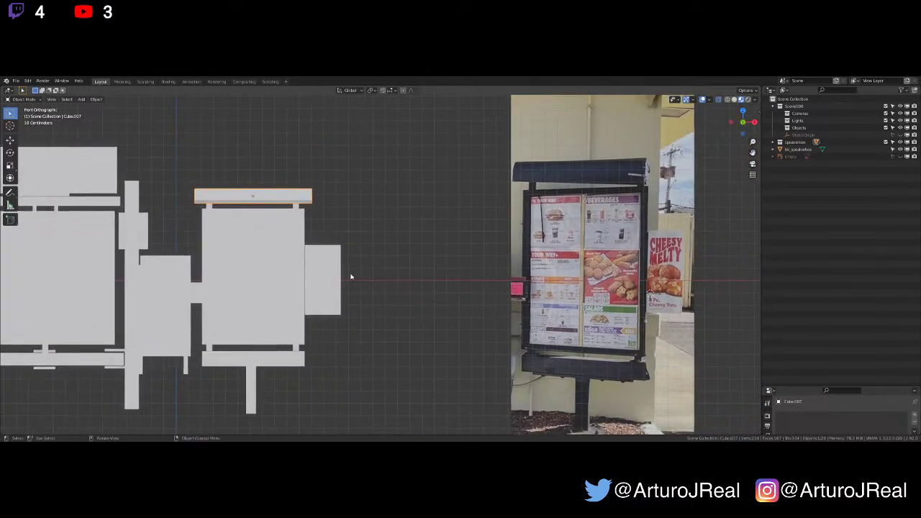
scroll(618, 207, up, 5)
shift+middle_drag(619, 208, 283, 277)
scroll(467, 229, down, 5)
scroll(467, 229, down, 5)
shift+middle_drag(433, 255, 441, 245)
Move the tall reference photo plane along X to just beside the blockout, and snap the 3D cursor to the world origin
click(437, 246)
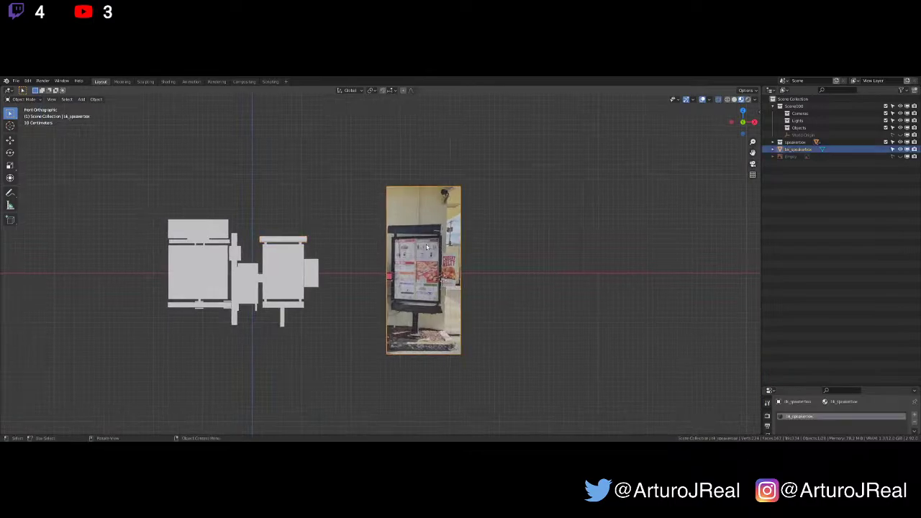
key(g)
key(x)
click(362, 249)
scroll(358, 249, up, 6)
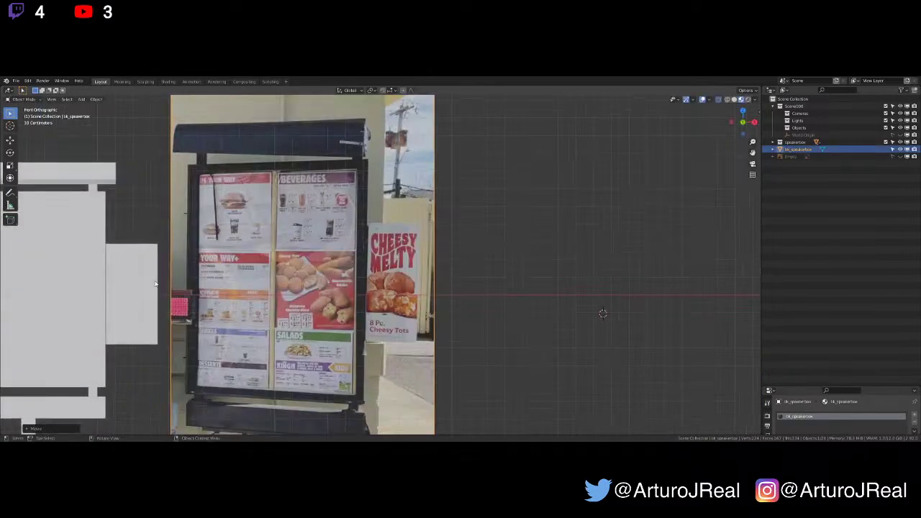
key(shift+s)
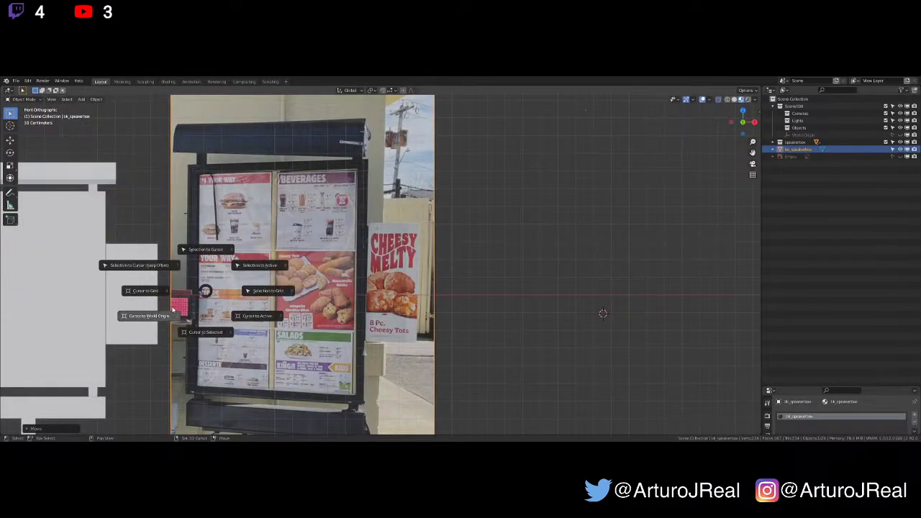
click(165, 315)
shift+middle_drag(186, 306, 307, 316)
scroll(317, 313, up, 4)
scroll(359, 301, down, 3)
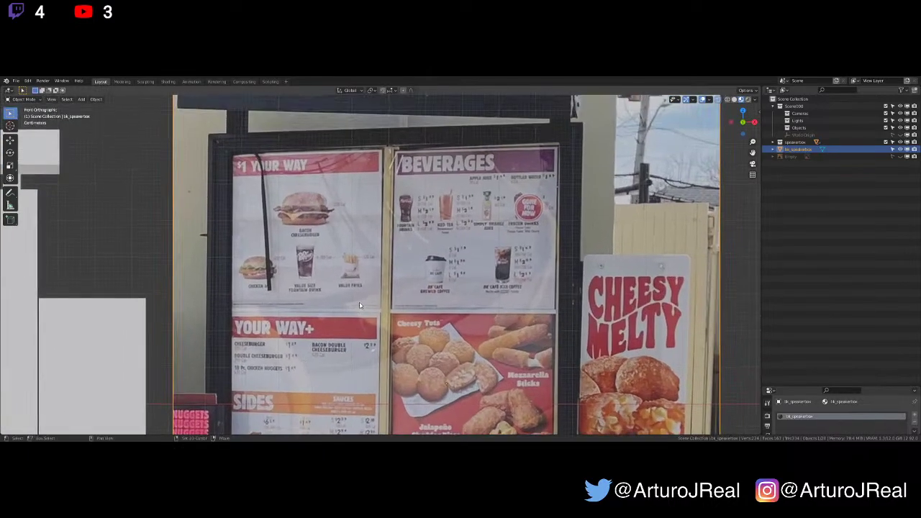
scroll(358, 293, down, 4)
scroll(347, 282, up, 4)
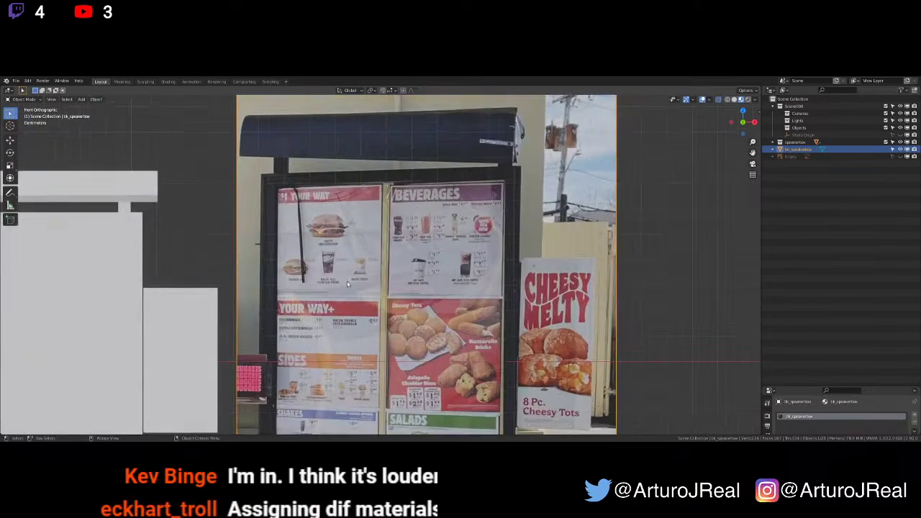
shift+middle_drag(346, 281, 450, 263)
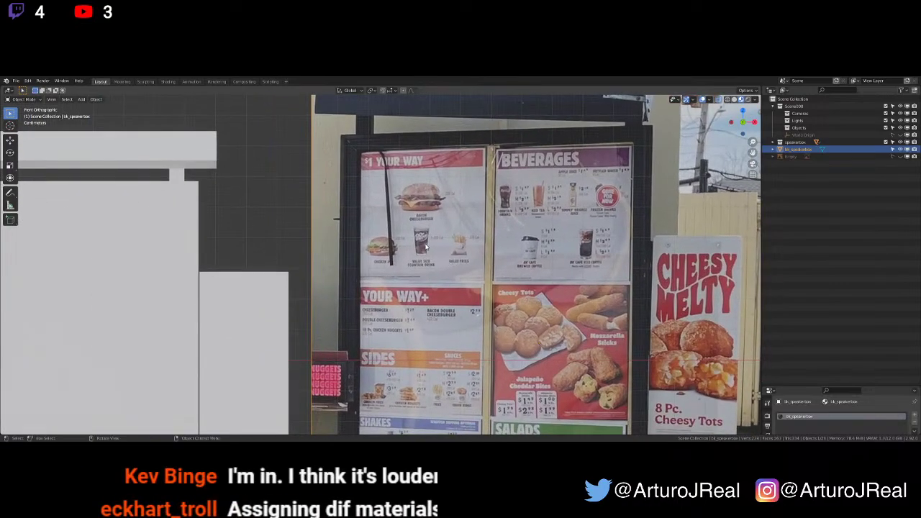
Sketch annotation strokes over the menu board's frame corner and upper panel in the tall reference photo
scroll(500, 218, down, 4)
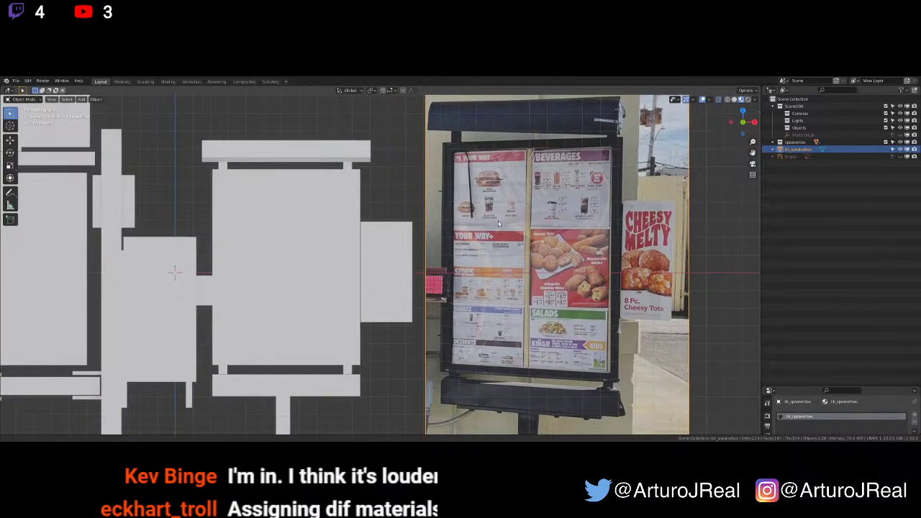
shift+middle_drag(498, 221, 482, 229)
scroll(443, 165, up, 6)
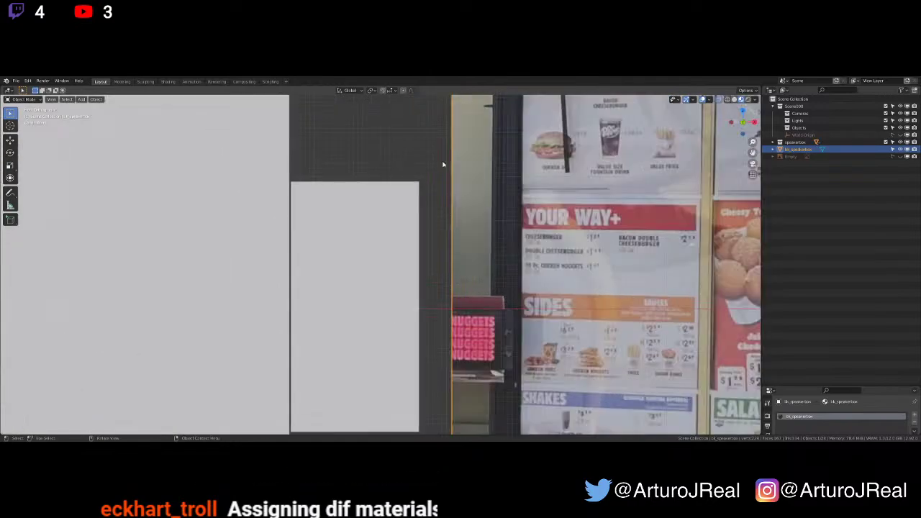
shift+middle_drag(533, 138, 312, 342)
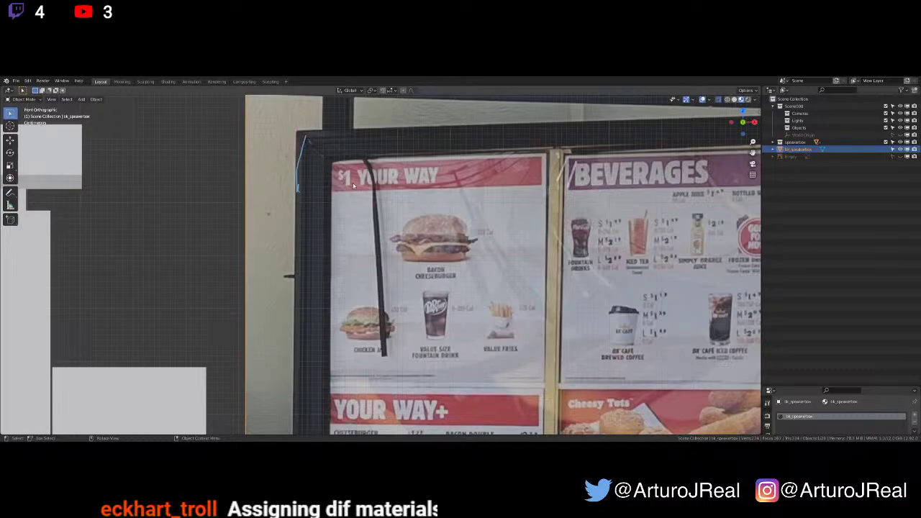
drag(381, 213, 501, 217)
scroll(486, 233, down, 5)
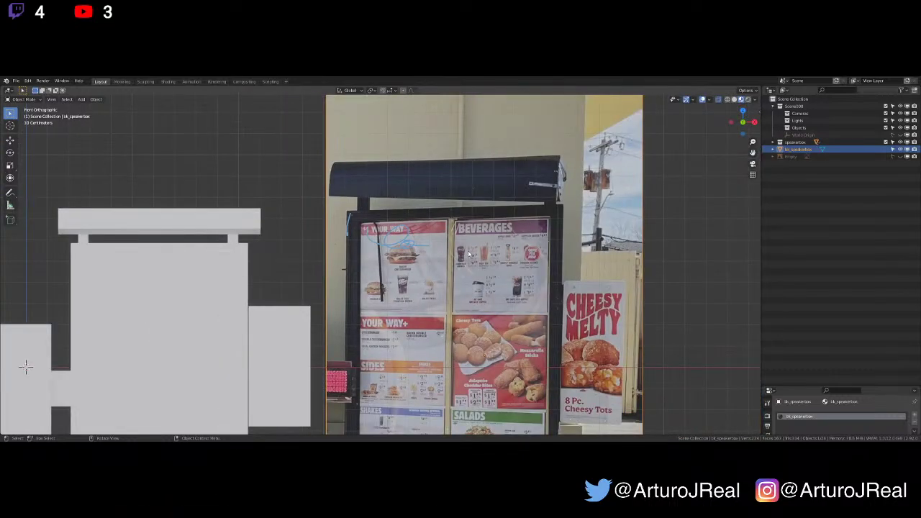
shift+middle_drag(455, 263, 466, 242)
Snap the misplaced 3D cursor back to the world origin and erase the annotation strokes
shift+right_drag(420, 225, 438, 222)
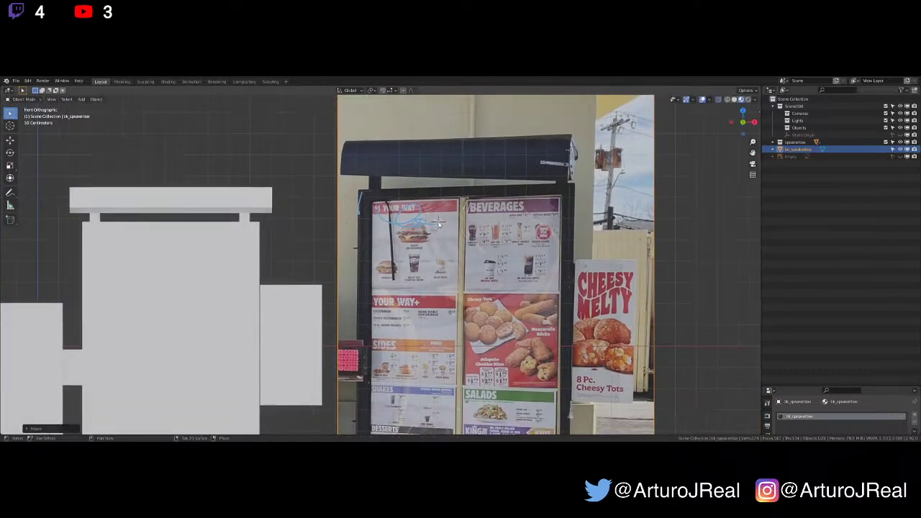
key(shift+s)
click(390, 256)
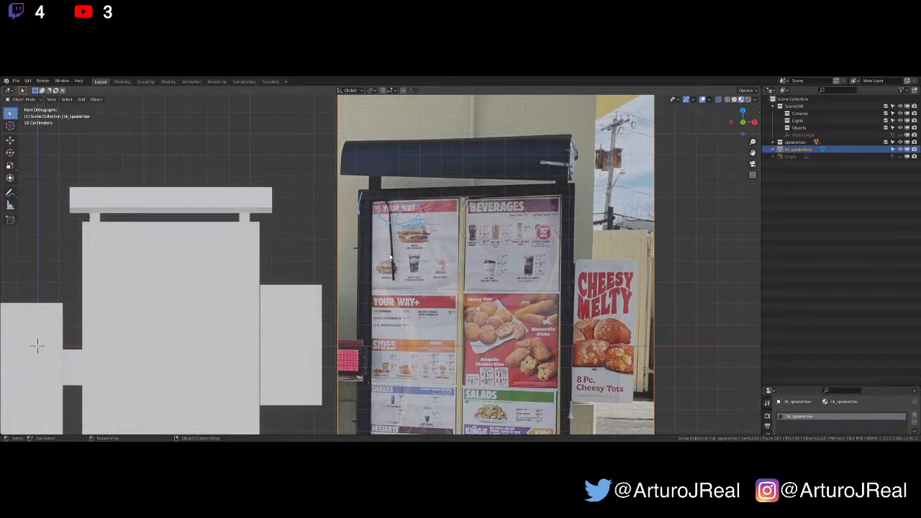
right_drag(426, 227, 453, 208)
Inset the front face of the narrow menu board cube slightly in Edit Mode, working from the front view
shift+middle_drag(199, 250, 384, 194)
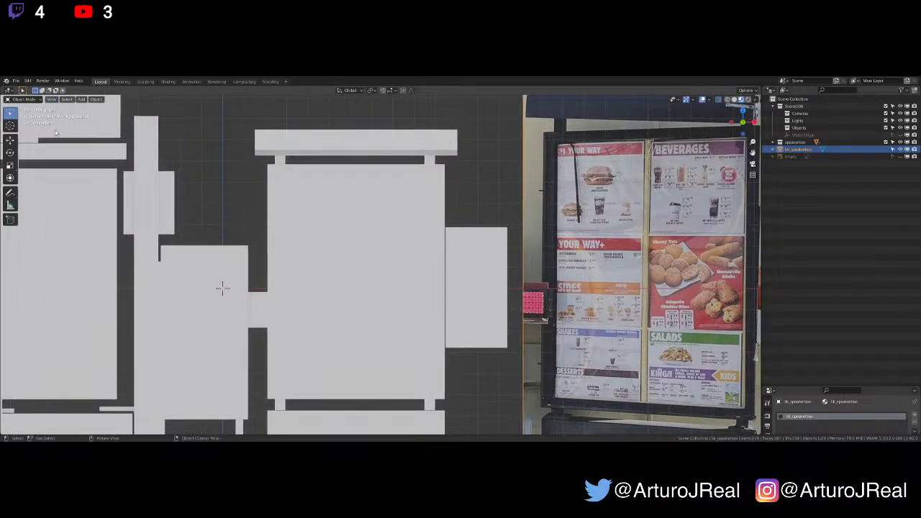
click(320, 222)
middle_drag(457, 244, 423, 250)
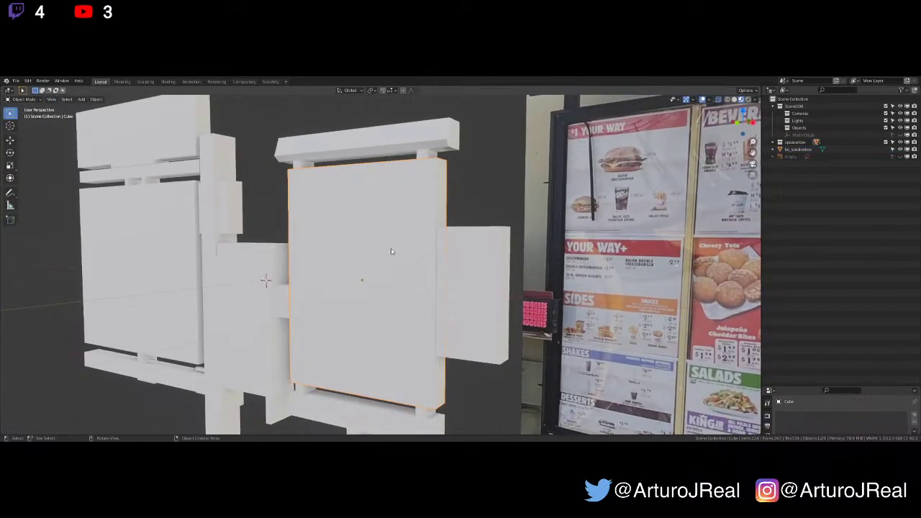
key(Tab)
click(357, 245)
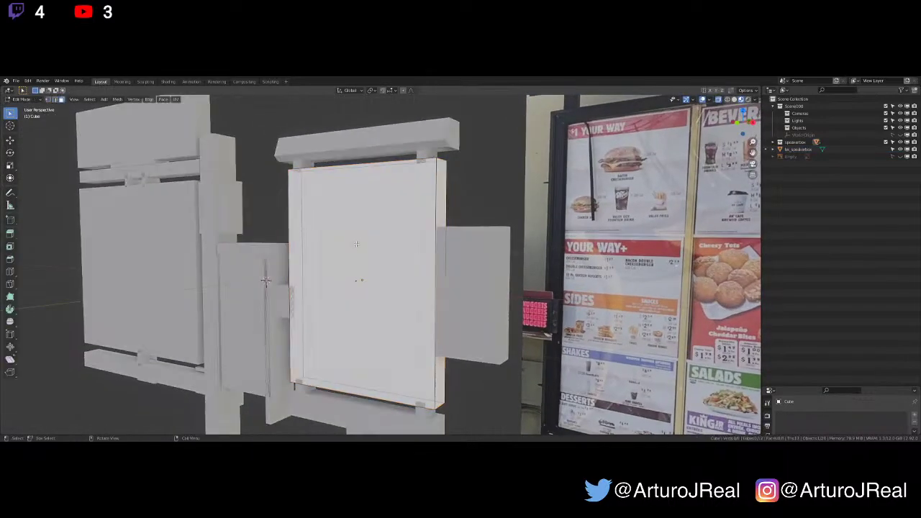
middle_drag(465, 218, 489, 213)
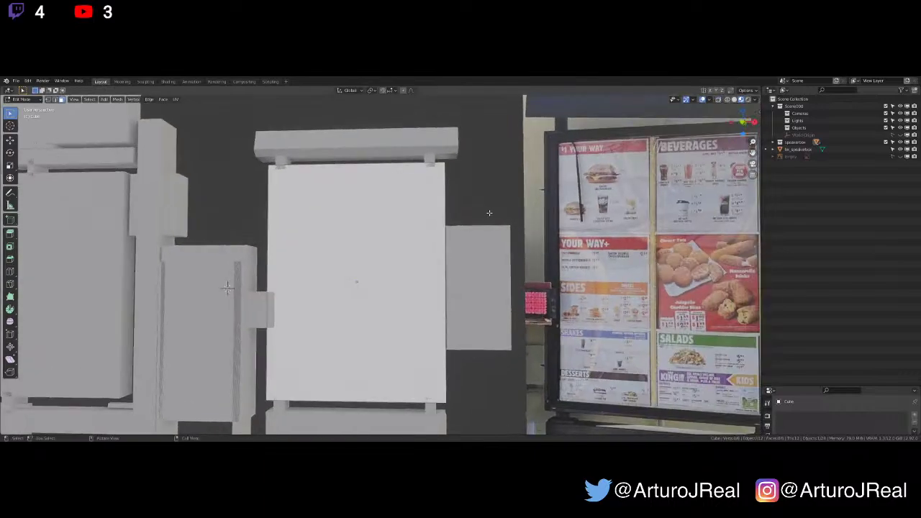
scroll(400, 262, up, 3)
shift+middle_drag(392, 253, 397, 221)
click(397, 221)
scroll(396, 221, down, 3)
scroll(396, 221, down, 1)
scroll(396, 221, up, 1)
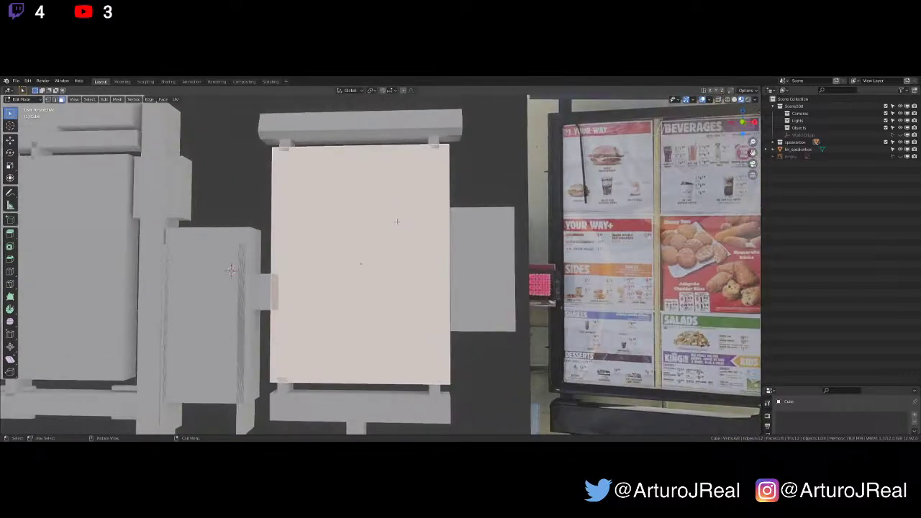
key(KP_1)
key(i)
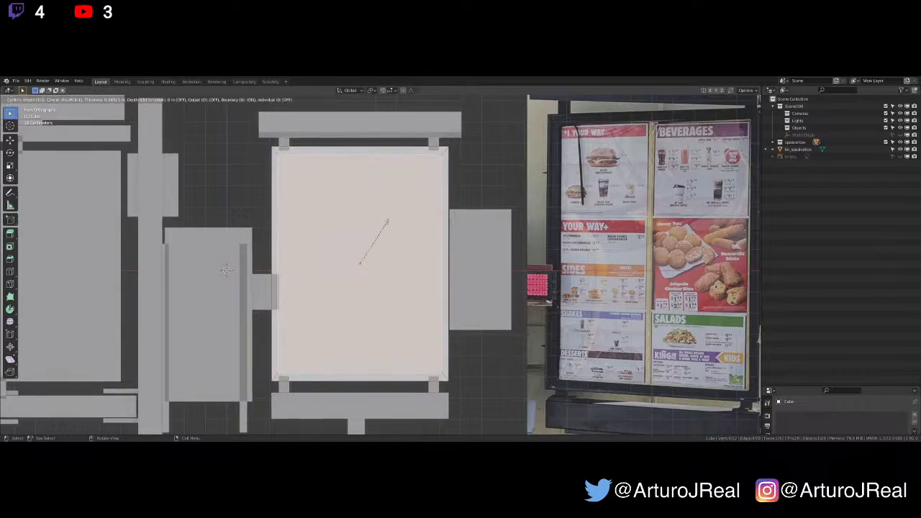
click(390, 221)
Try to extrude the inset front face of the narrow menu board slightly along its normal
mouse_move(389, 221)
middle_down()
mouse_move(410, 212)
mouse_move(392, 236)
middle_up()
scroll(410, 211, up, 2)
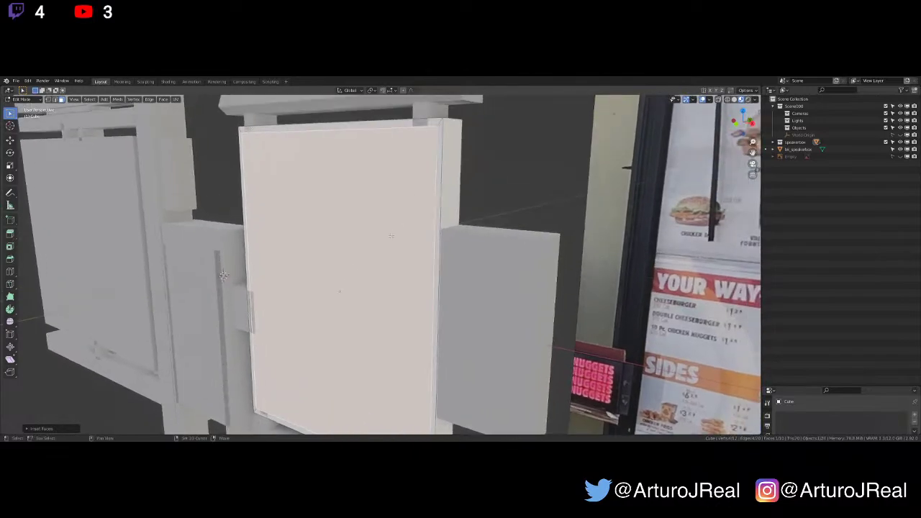
key(e)
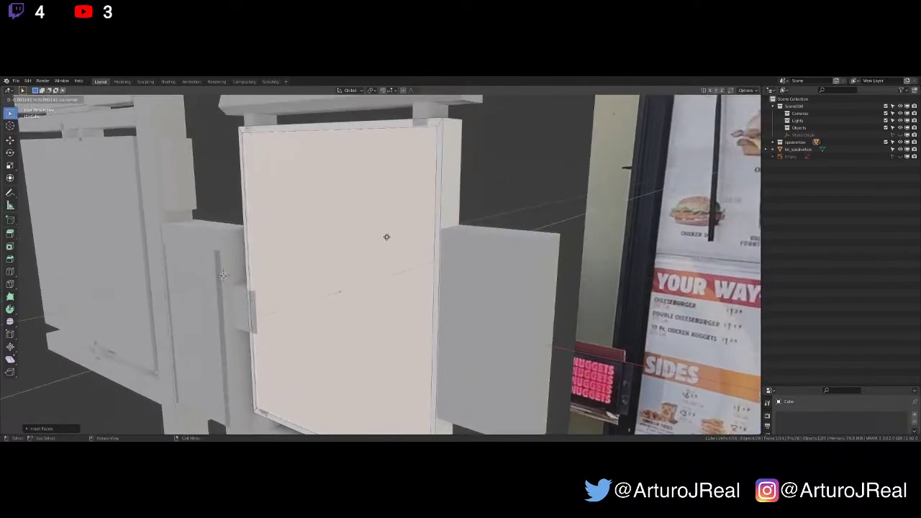
click(389, 235)
key(Tab)
middle_drag(393, 238, 444, 223)
key(ctrl+z)
key(ctrl+z)
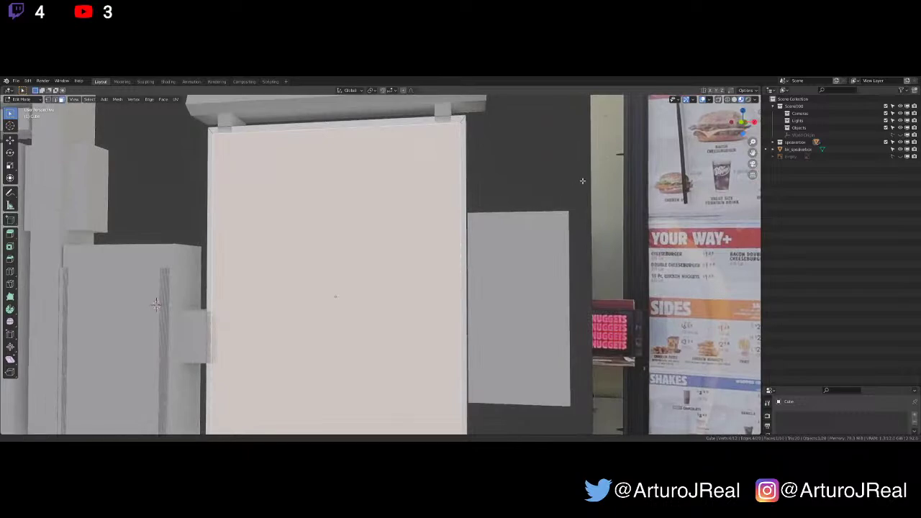
Compare the inset menu board with the framed board in the reference photo, switching between Solid and Material Preview shading
shift+middle_drag(582, 180, 499, 256)
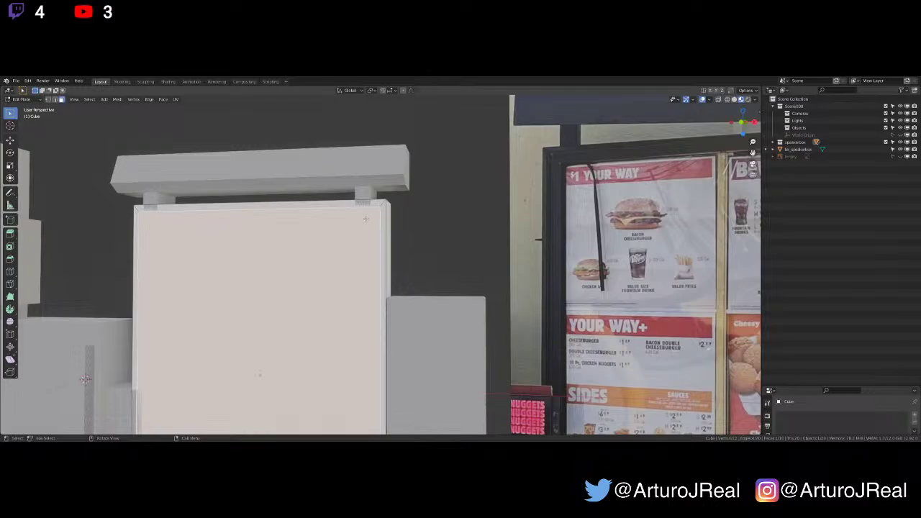
scroll(431, 254, down, 4)
shift+middle_drag(393, 352, 400, 332)
scroll(415, 300, up, 1)
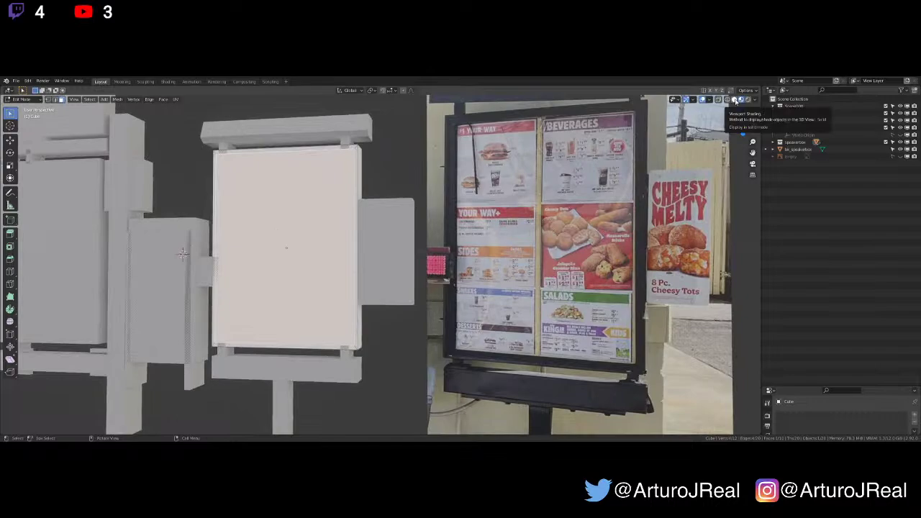
click(735, 100)
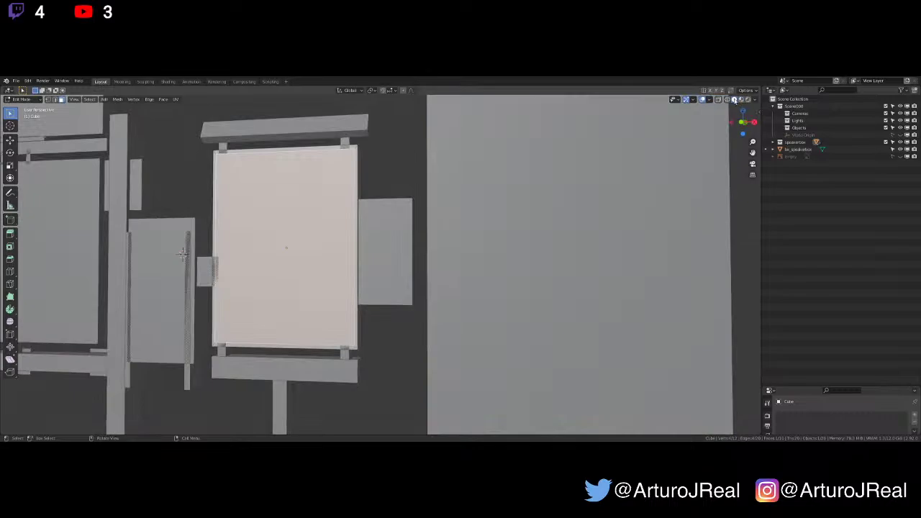
click(742, 100)
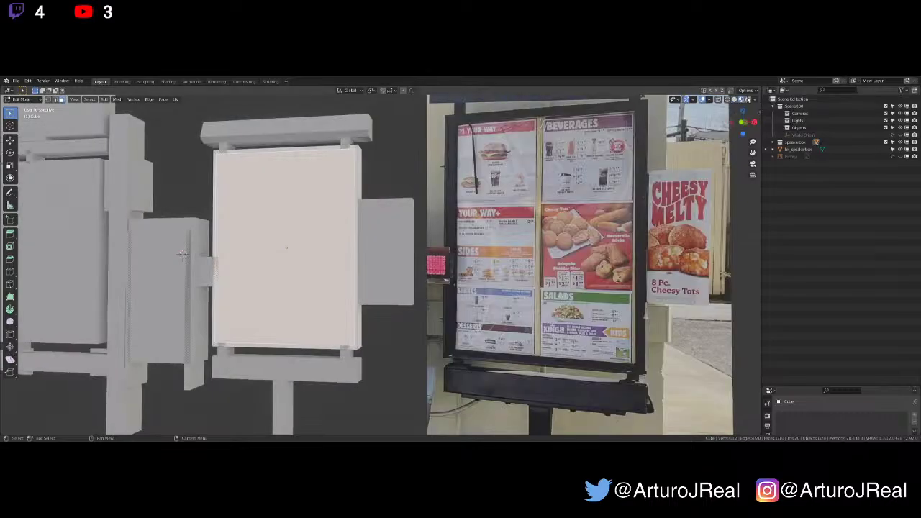
click(755, 100)
key(KP_1)
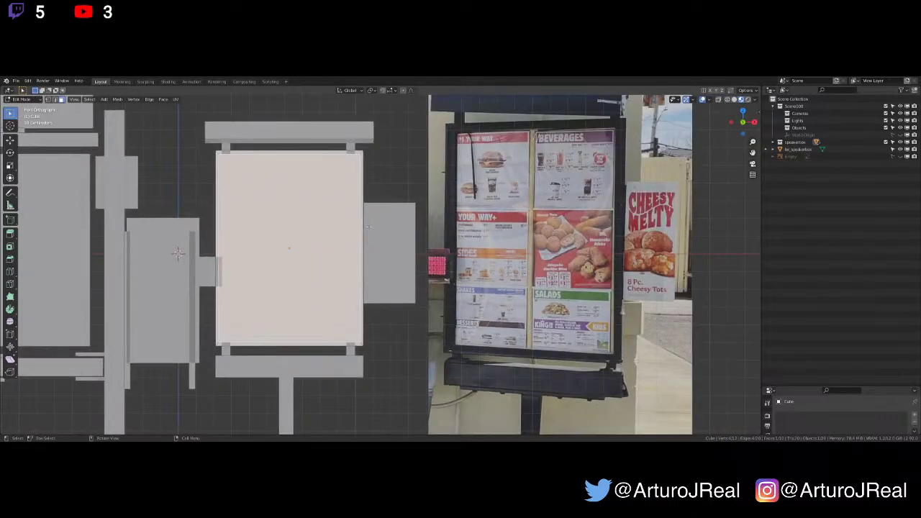
Inset the menu board's front face about 0.012 m, and inset it once more to form a stepped frame border
shift+middle_drag(368, 226, 423, 275)
scroll(377, 244, up, 3)
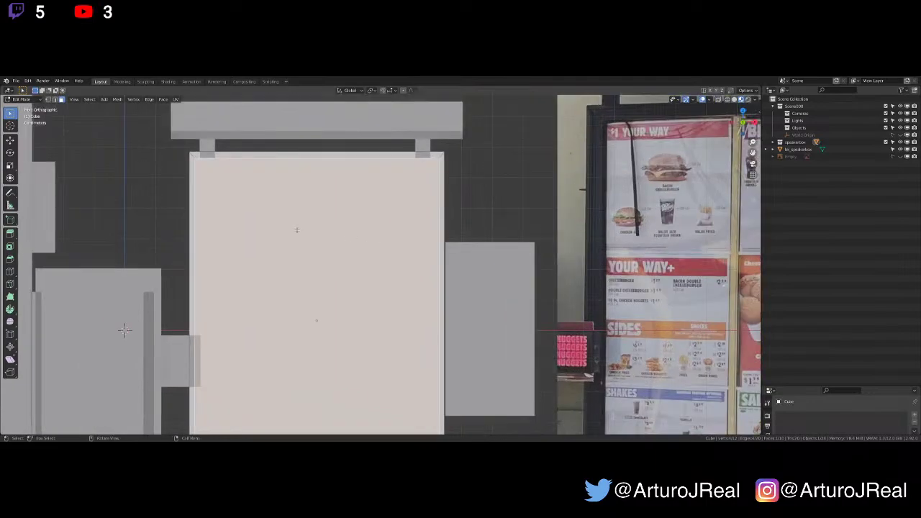
scroll(381, 223, up, 1)
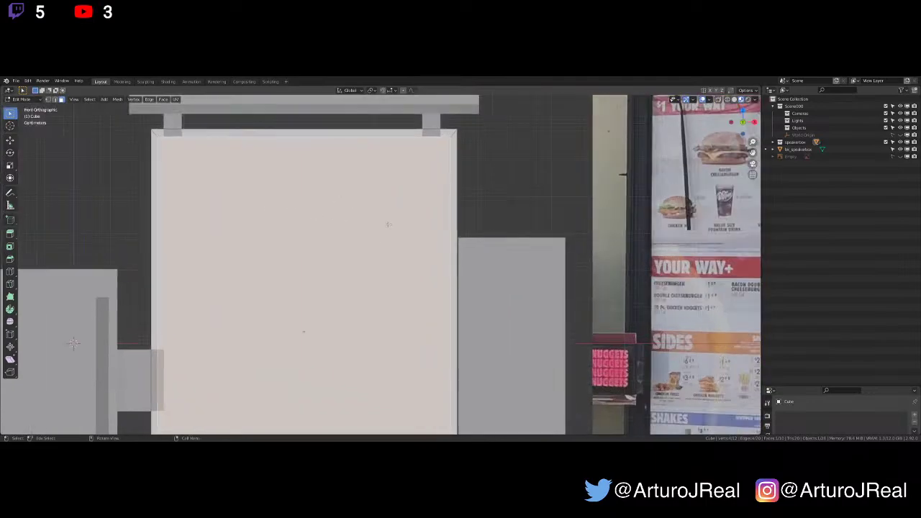
middle_drag(387, 222, 354, 218)
key(KP_1)
scroll(471, 161, down, 3)
scroll(354, 218, up, 1)
scroll(376, 218, up, 1)
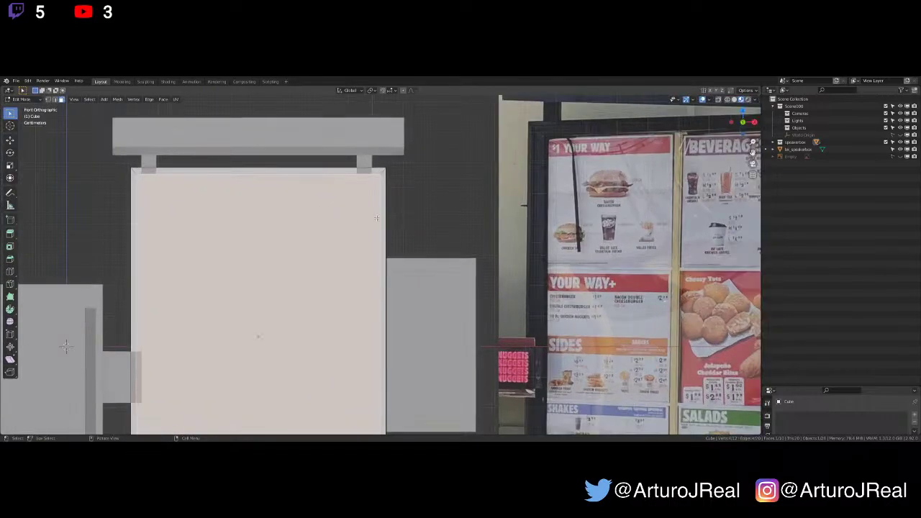
key(i)
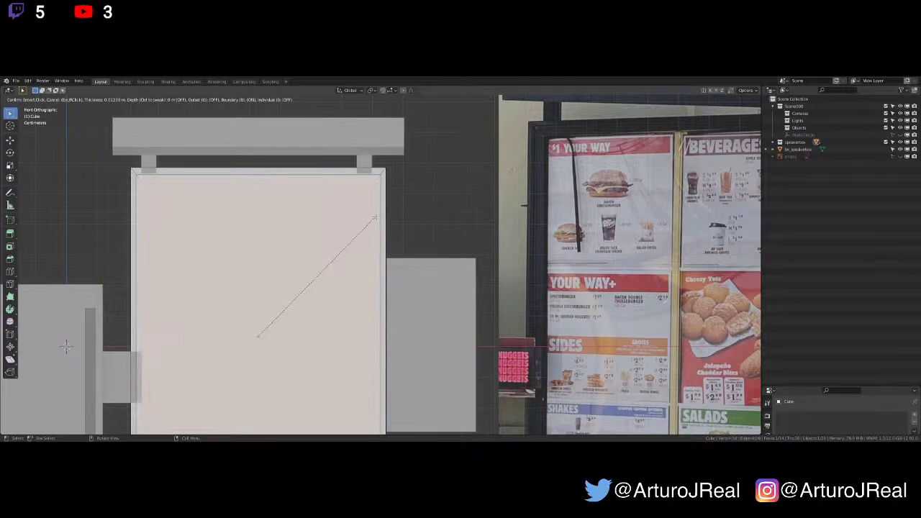
click(374, 217)
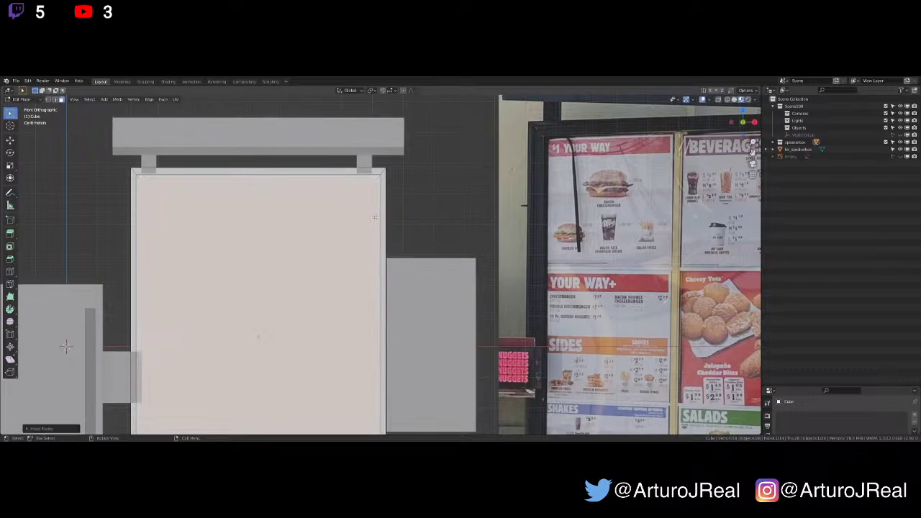
key(i)
click(373, 217)
Extrude the innermost front face inward to recess the menu panel behind its frame, and return to Object Mode
middle_drag(382, 218, 371, 215)
key(e)
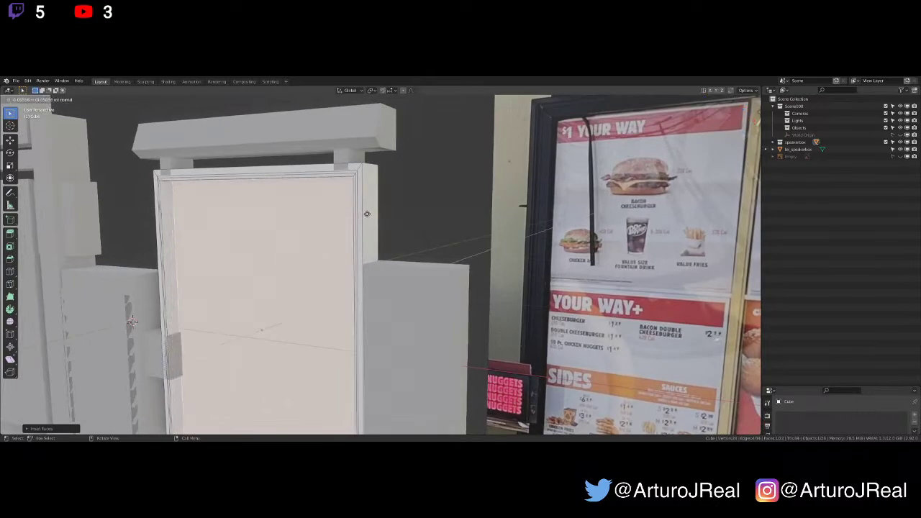
click(362, 214)
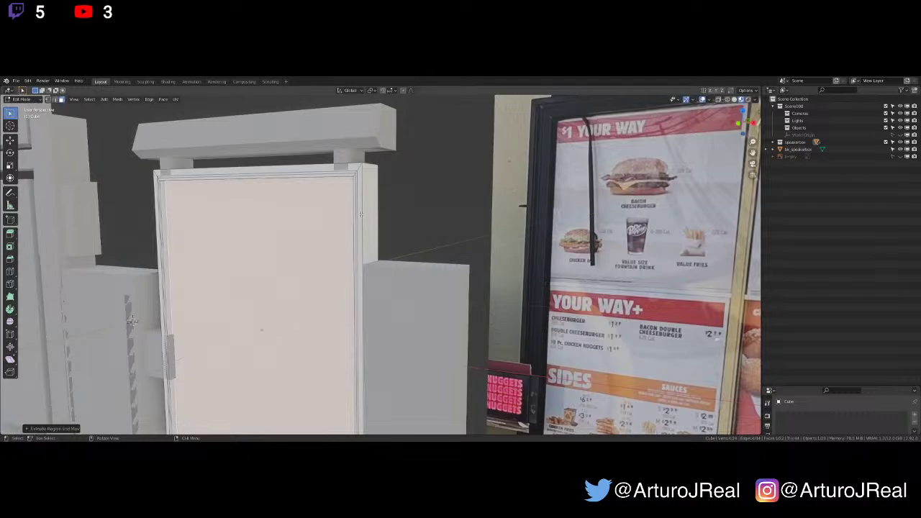
key(Tab)
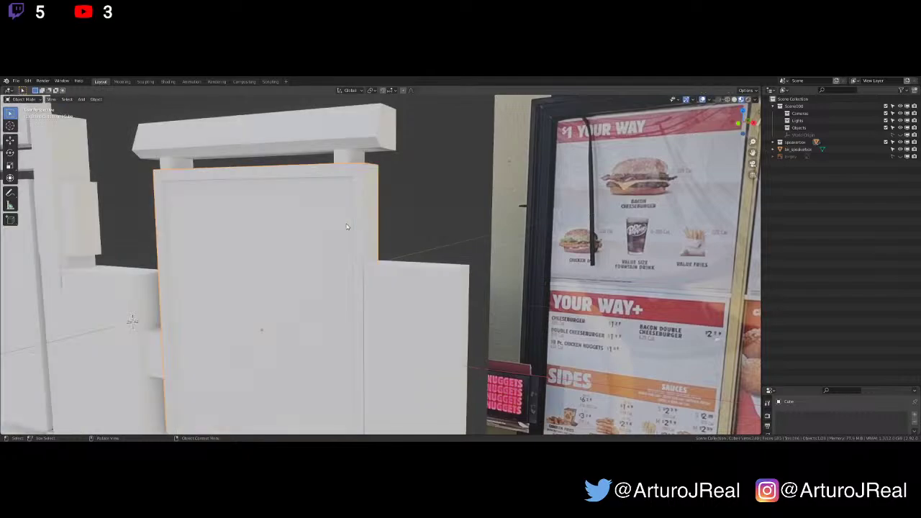
mouse_move(351, 222)
middle_down()
mouse_move(413, 217)
mouse_move(365, 231)
mouse_move(411, 232)
mouse_move(432, 195)
middle_up()
scroll(413, 218, down, 5)
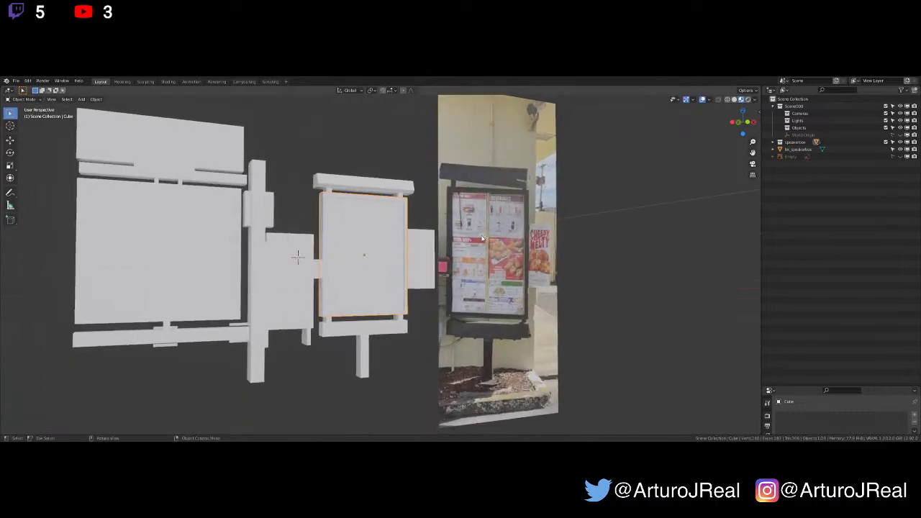
Add a point light at the 3D cursor
scroll(481, 237, down, 2)
middle_drag(439, 250, 463, 269)
key(shift+a)
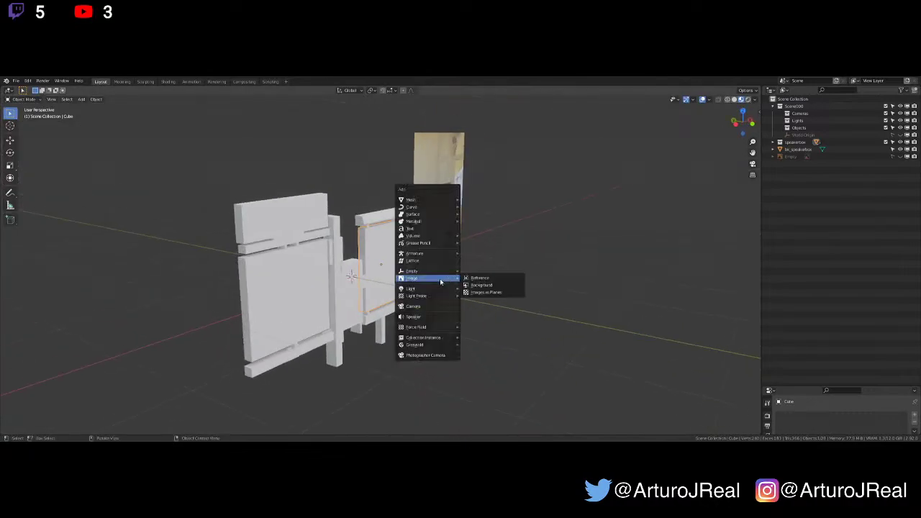
click(353, 301)
key(shift+a)
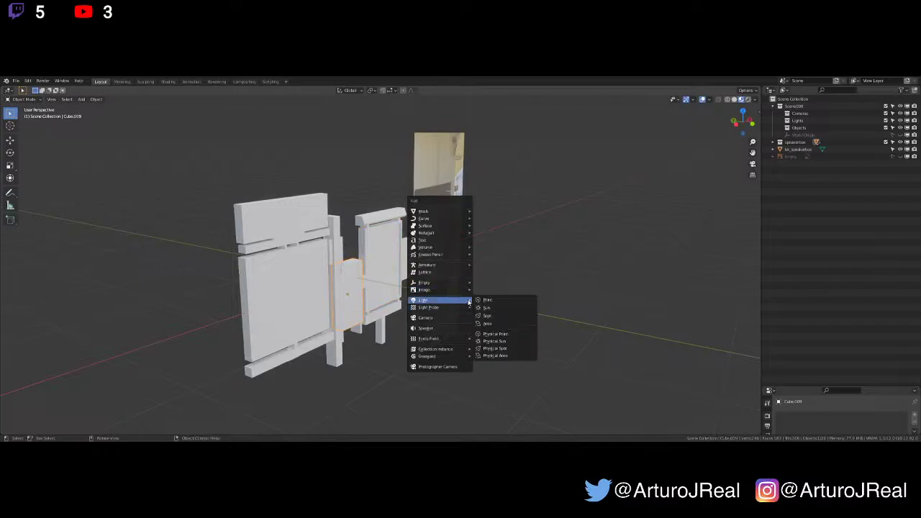
click(488, 301)
Raise the point light along Z above the boards and shift it along the X axis
key(g)
key(z)
click(490, 249)
key(g)
key(x)
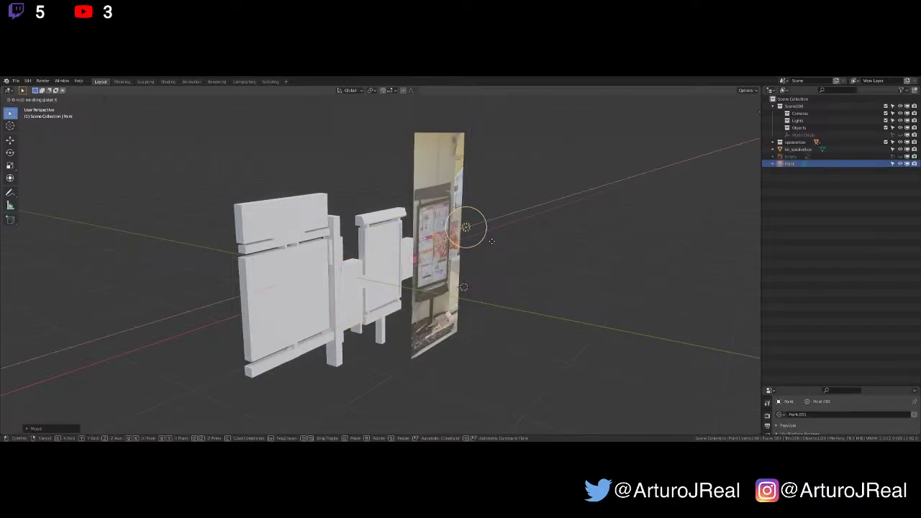
click(453, 252)
Bring the boards and reference photo closer into view and switch the viewport to Rendered shading
middle_drag(456, 251, 420, 254)
scroll(420, 253, up, 2)
scroll(421, 253, up, 2)
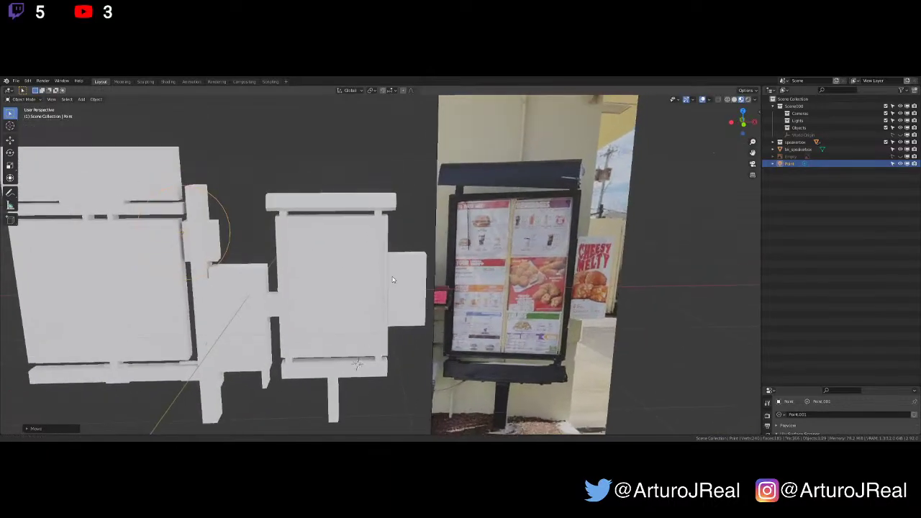
click(748, 100)
middle_drag(524, 224, 548, 211)
key(g)
key(x)
right_click(538, 188)
key(g)
key(y)
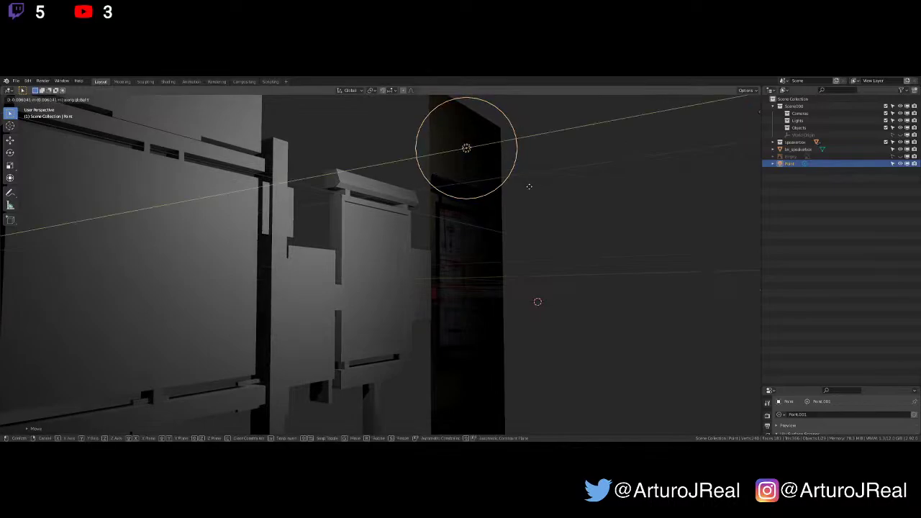
right_click(555, 185)
Examine the recessed menu board frame and awning up close under the point light
middle_drag(515, 196, 288, 238)
scroll(410, 183, up, 4)
scroll(282, 313, up, 3)
scroll(295, 240, up, 2)
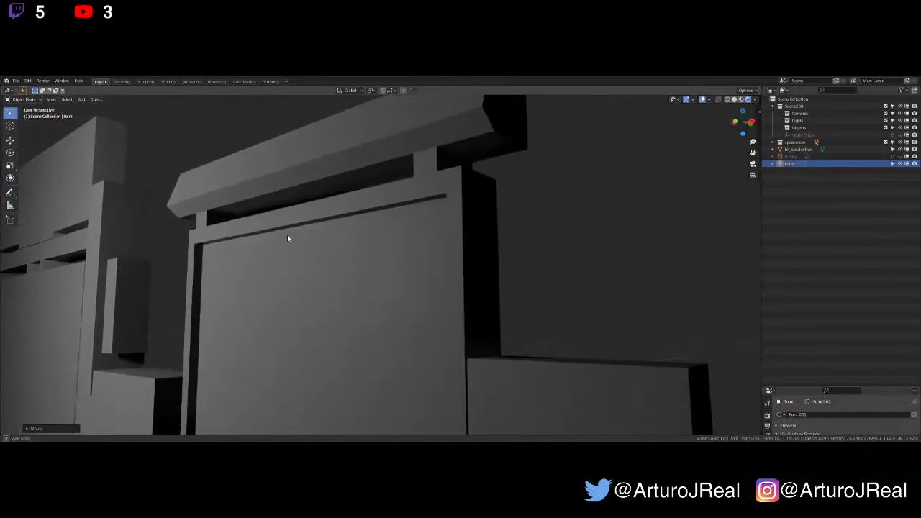
Review the lit boards from several distances and angles, and switch the viewport to Material Preview shading
scroll(288, 236, down, 10)
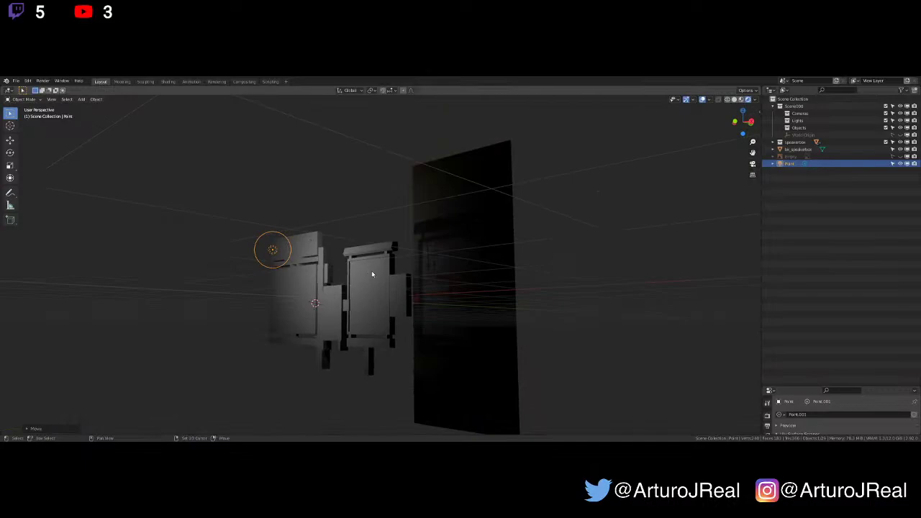
scroll(322, 217, up, 1)
shift+middle_drag(371, 271, 374, 195)
scroll(374, 195, up, 2)
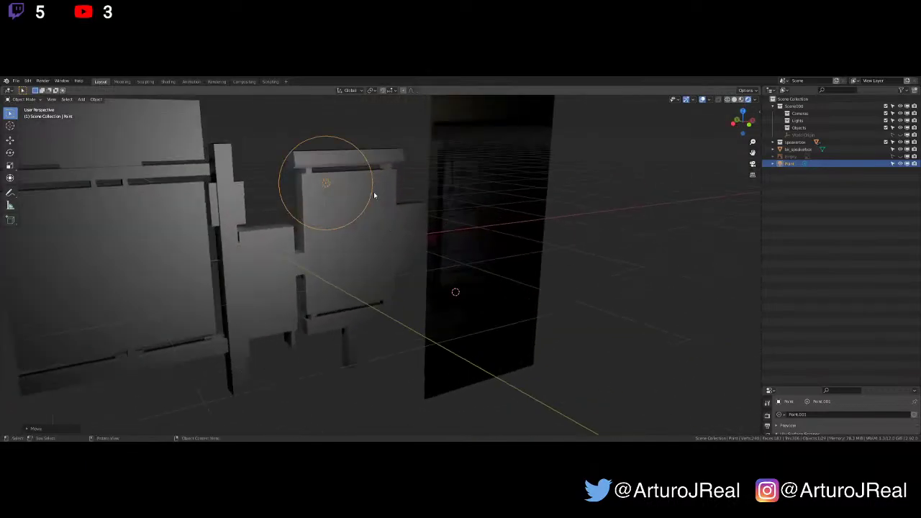
scroll(374, 195, up, 2)
scroll(335, 168, down, 5)
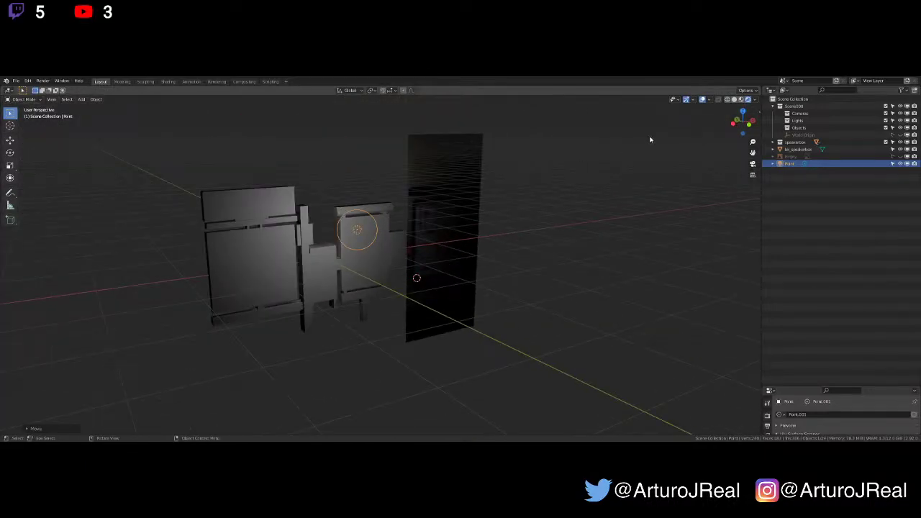
click(734, 100)
scroll(500, 215, up, 3)
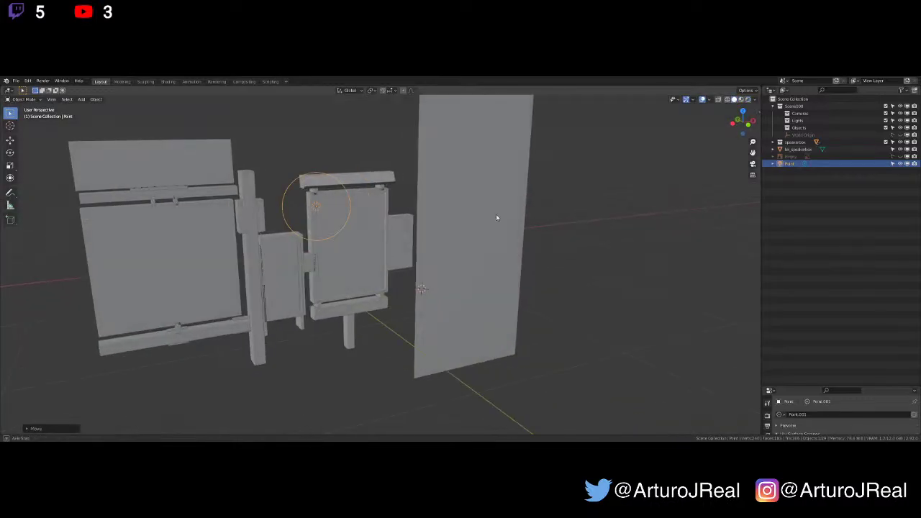
click(742, 99)
middle_drag(647, 173, 507, 223)
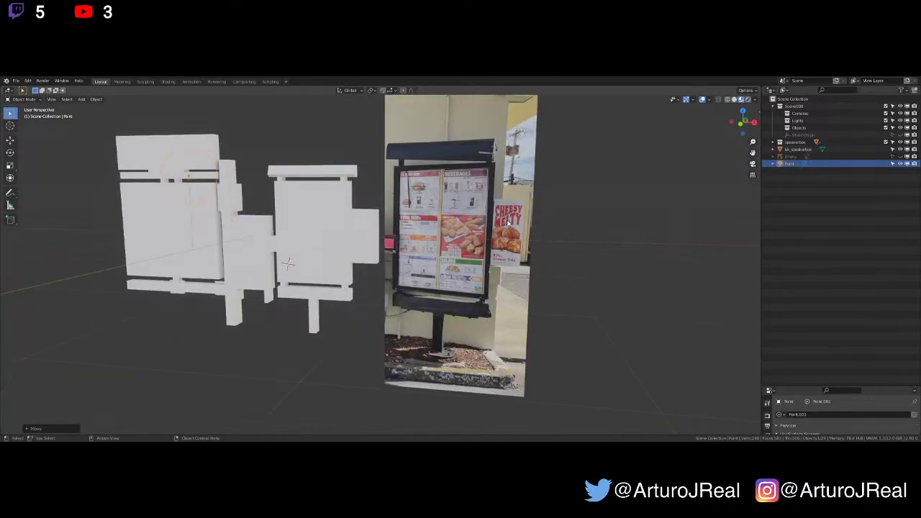
Examine the recessed frame mesh of the single-post menu board beside the reference photo
click(349, 205)
scroll(312, 210, up, 2)
key(KP_1)
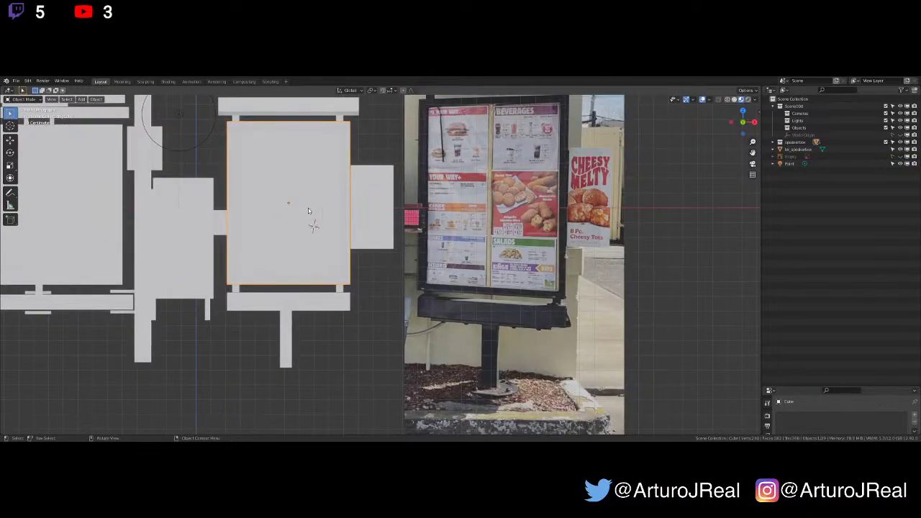
scroll(299, 214, up, 5)
shift+middle_drag(279, 157, 391, 383)
key(Tab)
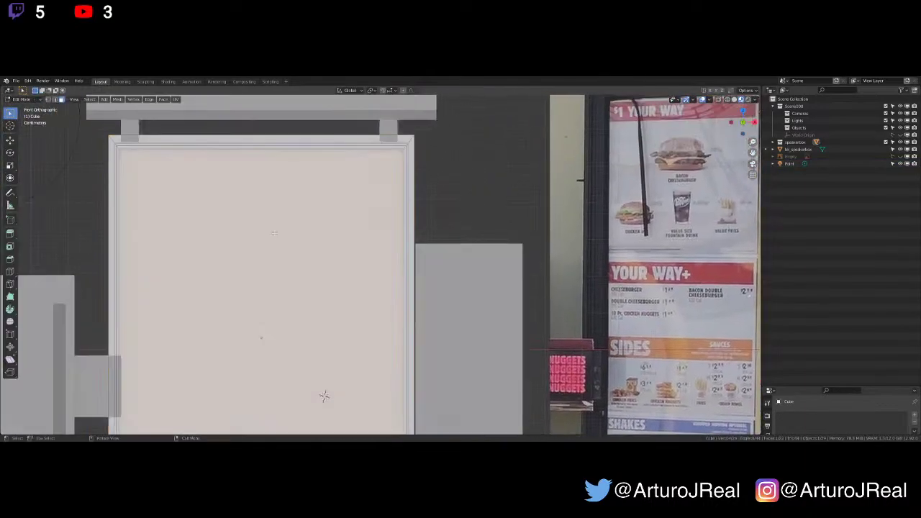
mouse_move(195, 173)
middle_down()
mouse_move(211, 160)
mouse_move(211, 175)
middle_up()
key(Tab)
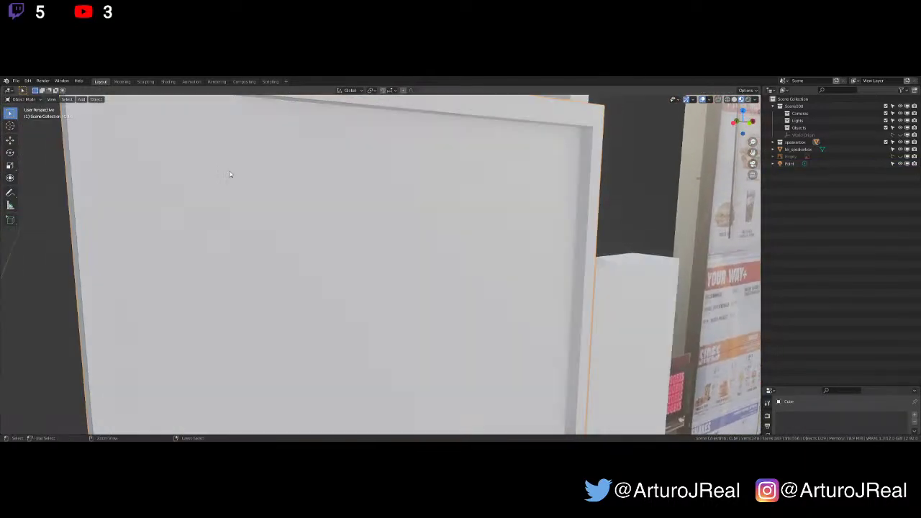
Undo the point light and the menu board's recess, back to its simple inset front face
key(ctrl+z)
scroll(401, 154, down, 4)
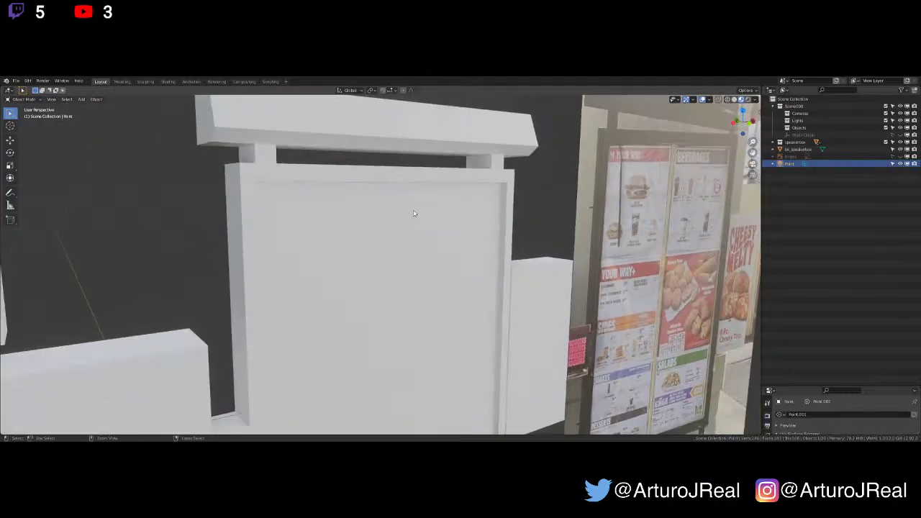
click(414, 213)
key(Tab)
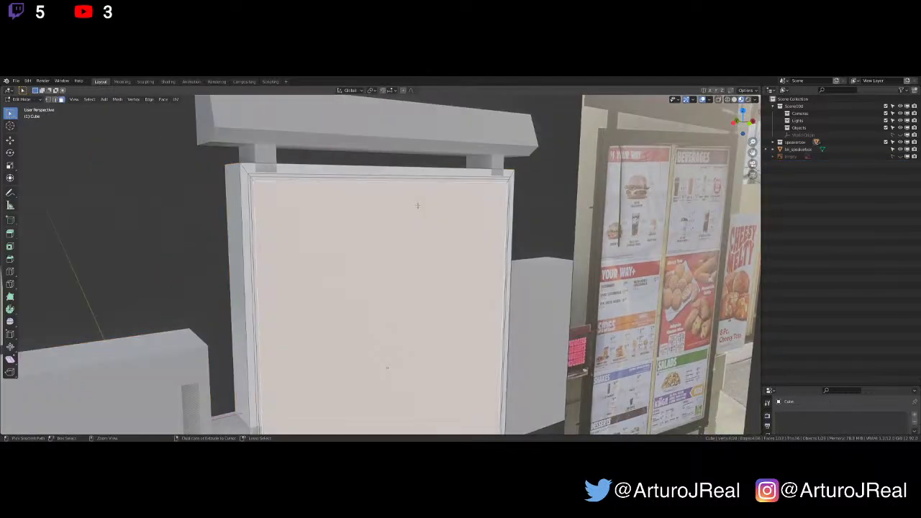
key(KP_1)
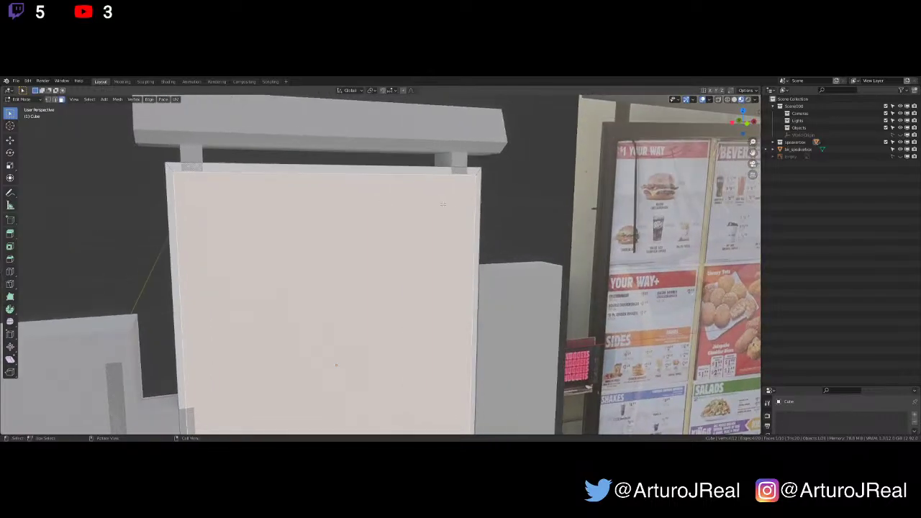
Extrude the menu board's inset front face slightly inward to form a shallow first recess
scroll(384, 189, up, 3)
middle_drag(384, 189, 366, 236)
scroll(366, 202, down, 2)
key(KP_Decimal)
scroll(378, 179, up, 2)
key(e)
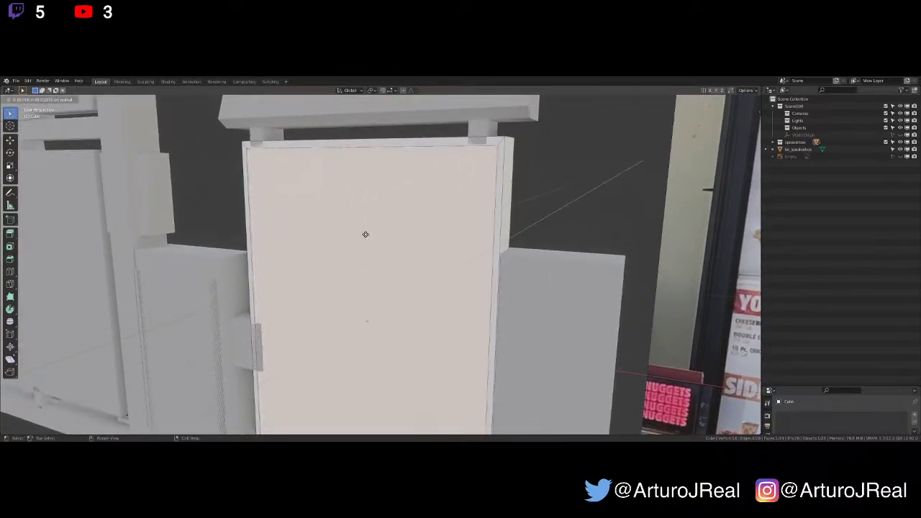
click(365, 234)
Inset the recessed face by a narrow margin and extrude it again to form a stepped inner frame
key(i)
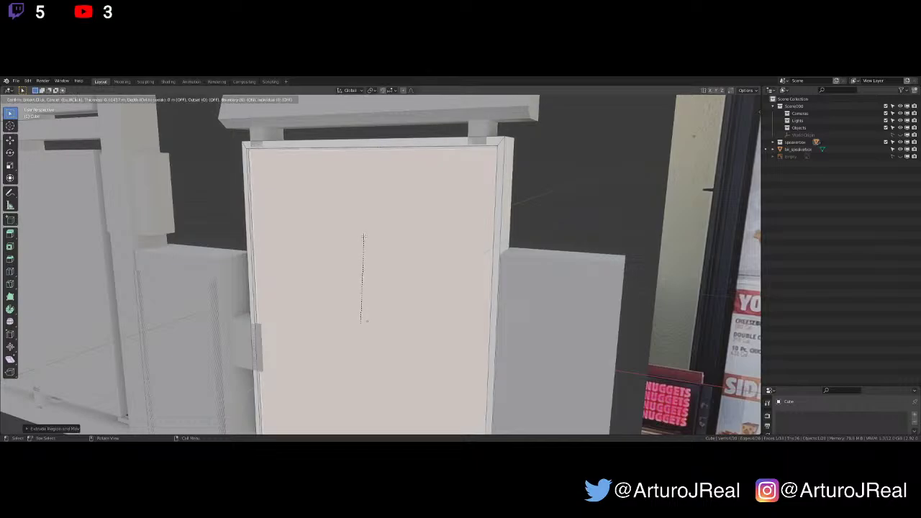
click(363, 236)
scroll(318, 205, up, 1)
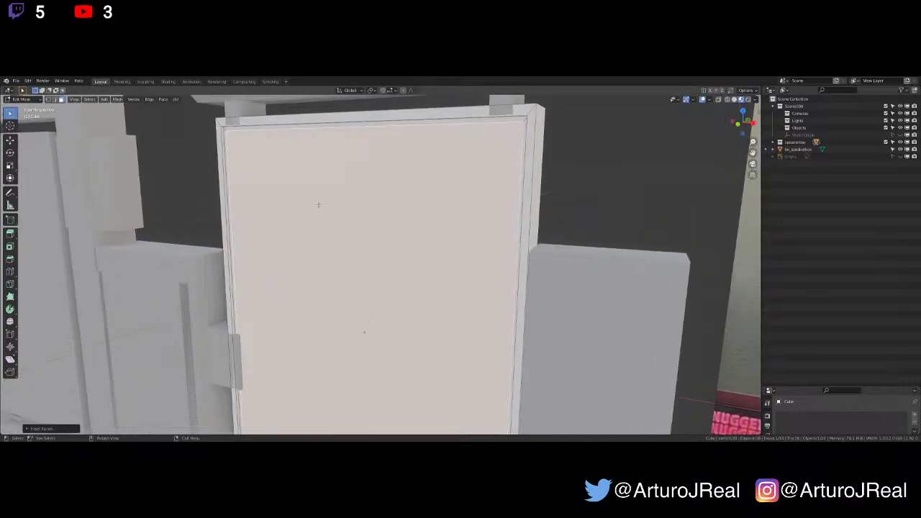
key(i)
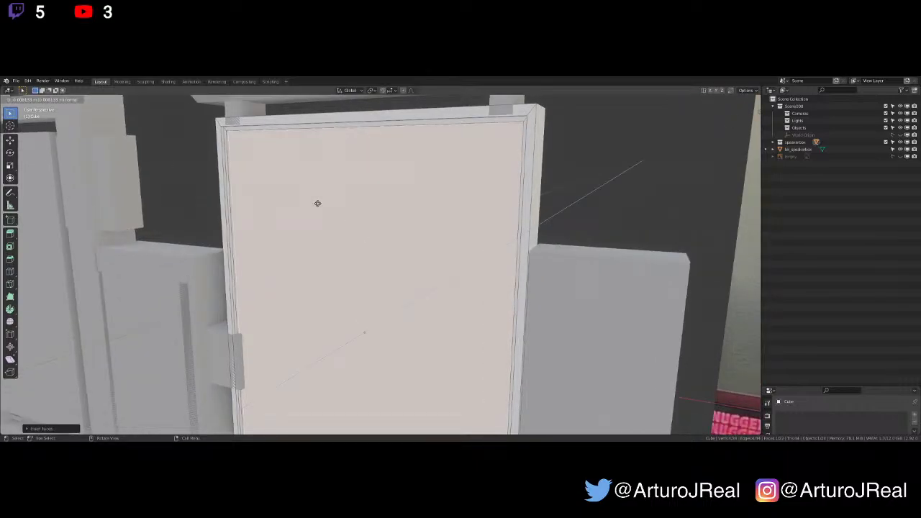
click(318, 204)
key(Tab)
Compare the stepped board frame, awning and lower box with the reference photo
middle_drag(318, 203, 391, 191)
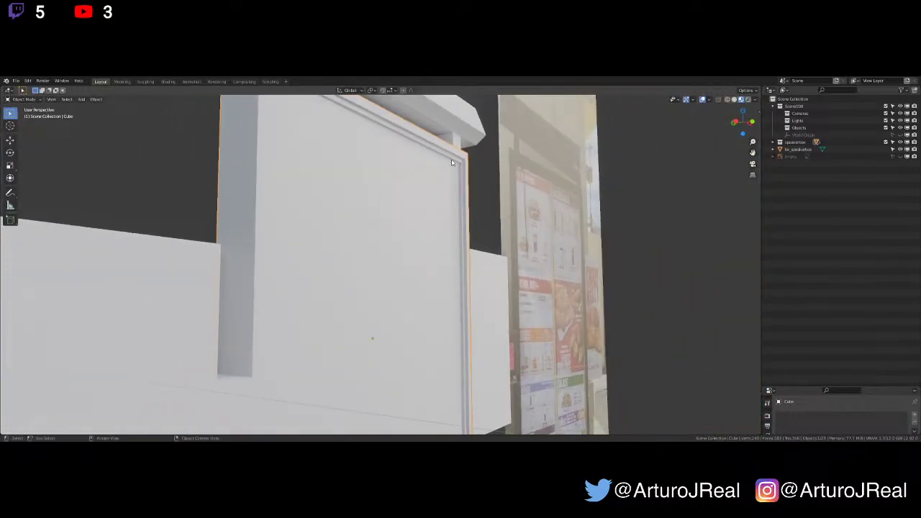
scroll(497, 169, down, 3)
middle_drag(511, 208, 487, 210)
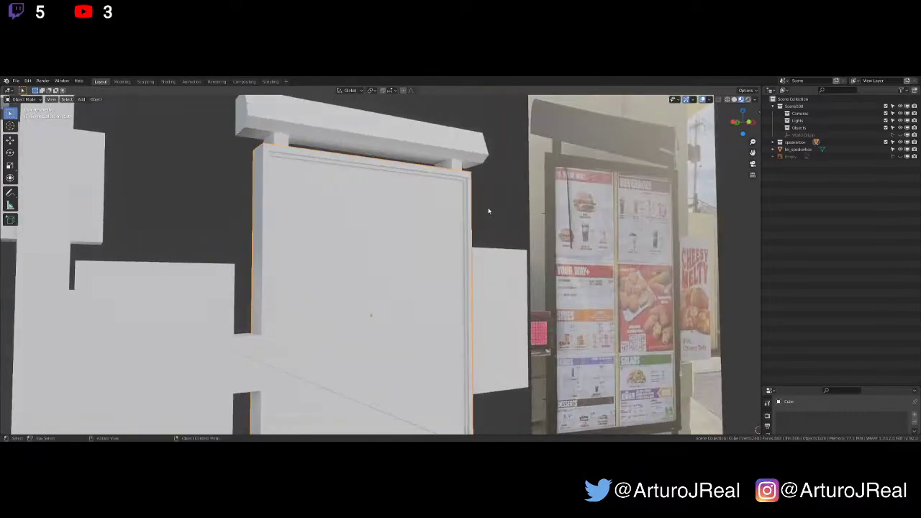
key(KP_1)
shift+middle_drag(703, 187, 583, 228)
scroll(601, 212, up, 4)
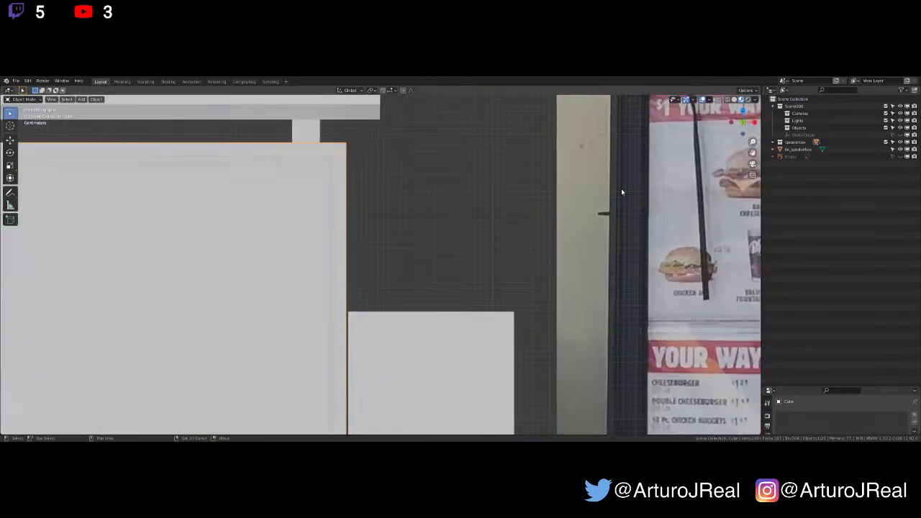
shift+middle_drag(638, 187, 466, 246)
scroll(533, 172, down, 5)
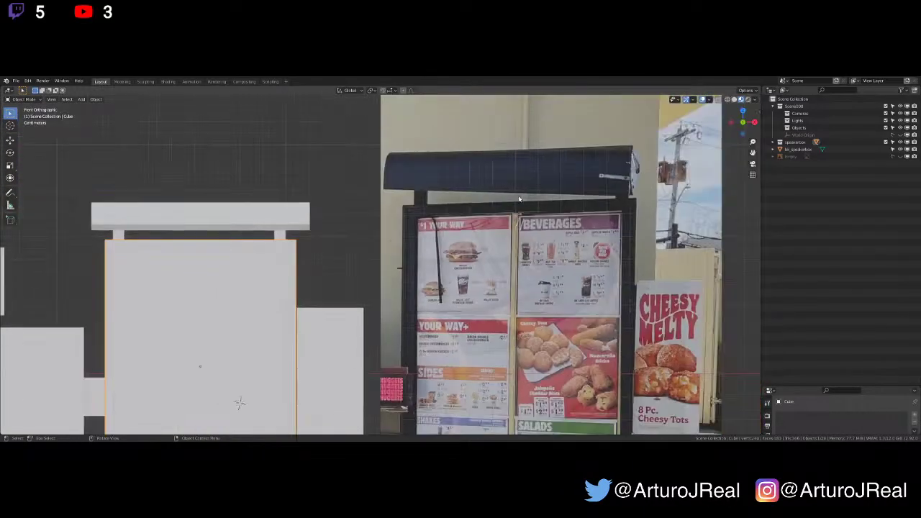
shift+middle_drag(275, 298, 394, 190)
shift+middle_drag(495, 211, 452, 198)
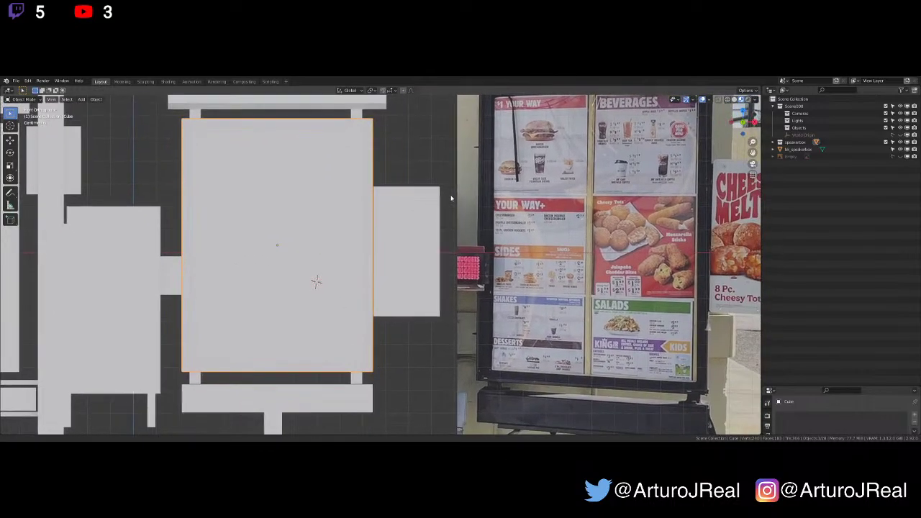
shift+middle_drag(445, 229, 449, 132)
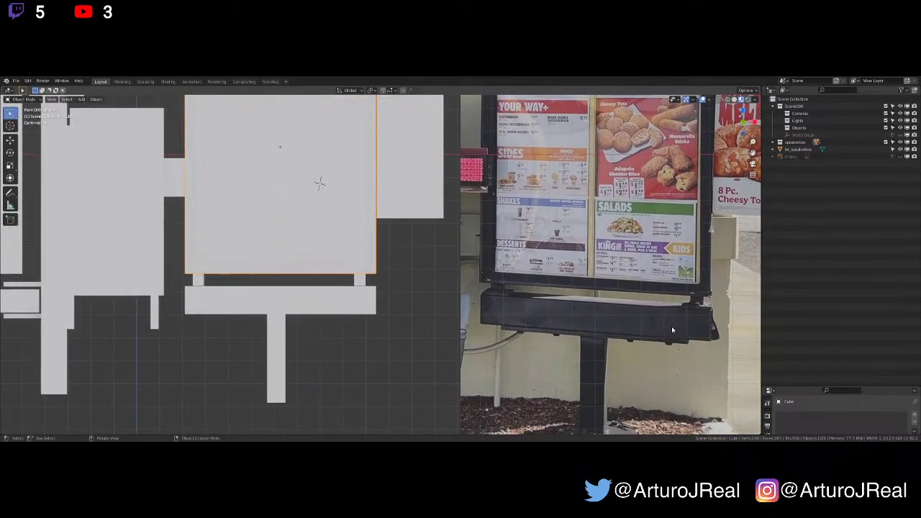
Sketch freehand annotation strokes over the lower box in the reference photo and clear them
shift+middle_drag(653, 326, 598, 286)
key(d)
drag(441, 277, 567, 271)
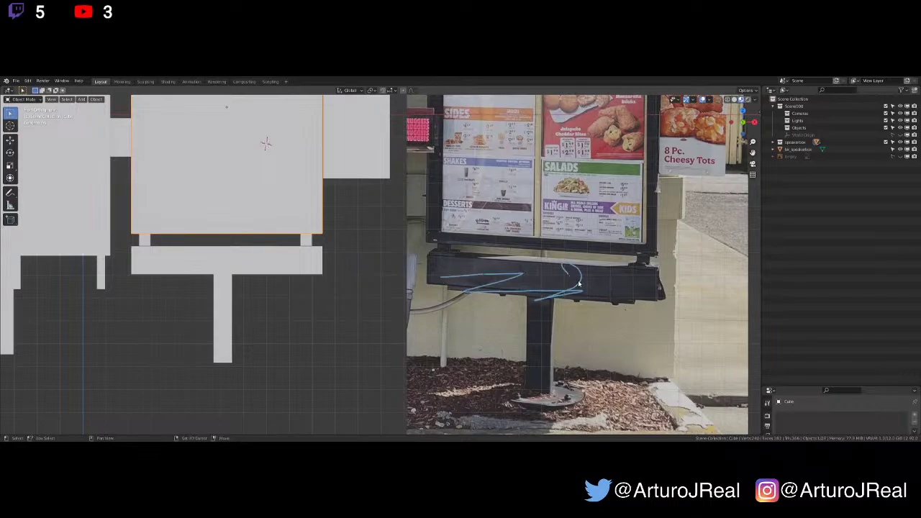
mouse_move(561, 286)
shift+right_down()
mouse_move(569, 290)
mouse_move(545, 290)
mouse_move(577, 281)
mouse_move(534, 286)
mouse_move(535, 303)
mouse_move(485, 267)
mouse_move(455, 272)
shift+right_up()
key(shift+s)
click(500, 312)
key(shift+s)
click(513, 309)
key(d)
Add a centred lengthwise loop cut around the box beneath the menu board
scroll(470, 293, up, 1)
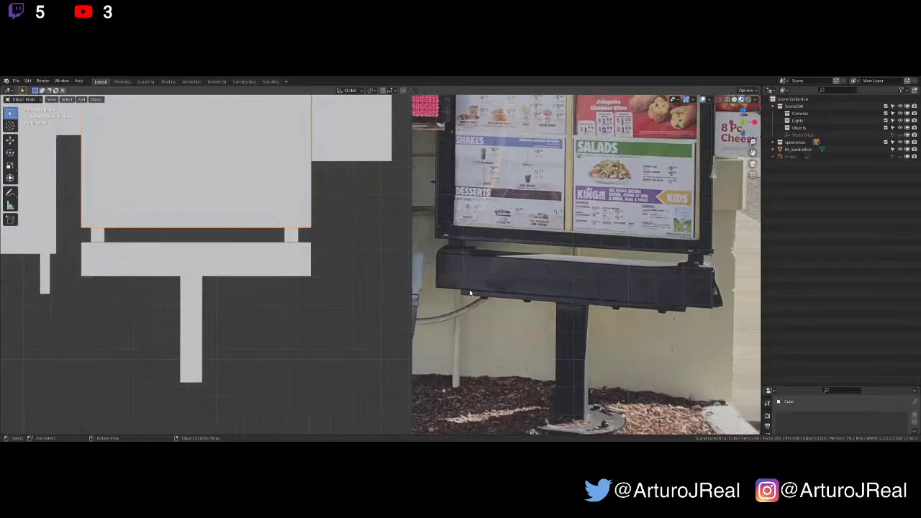
click(223, 264)
middle_drag(295, 263, 321, 331)
scroll(281, 266, up, 1)
key(Tab)
scroll(293, 314, up, 1)
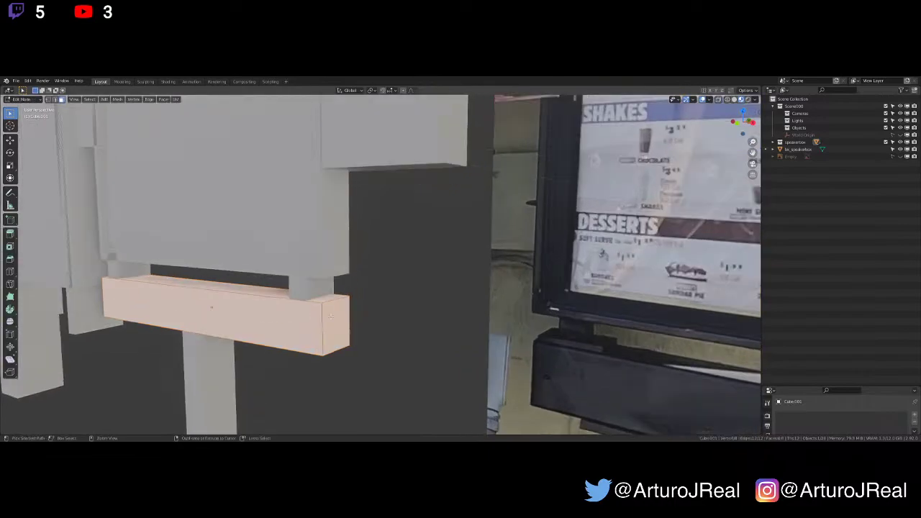
key(ctrl+r)
click(331, 316)
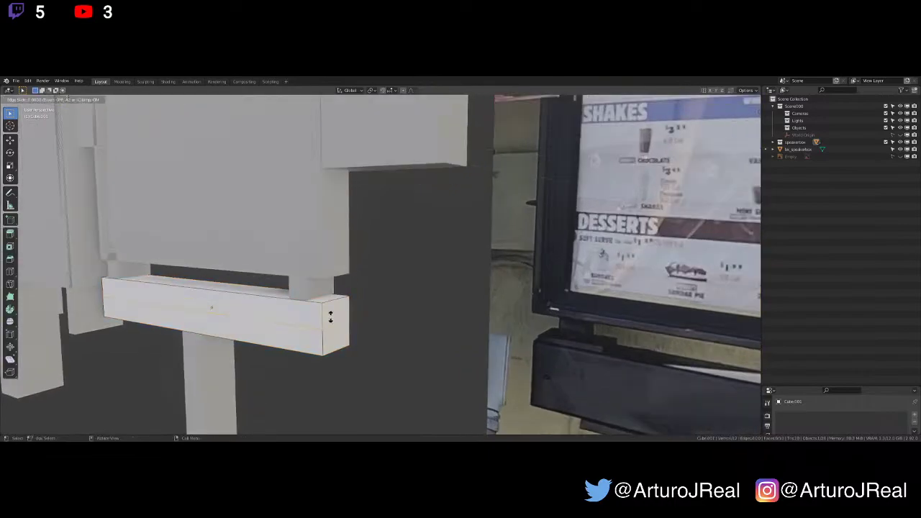
right_click(330, 316)
Move the lower box's front middle edge outward along Y and down along Z to give it an angled face
scroll(324, 316, up, 1)
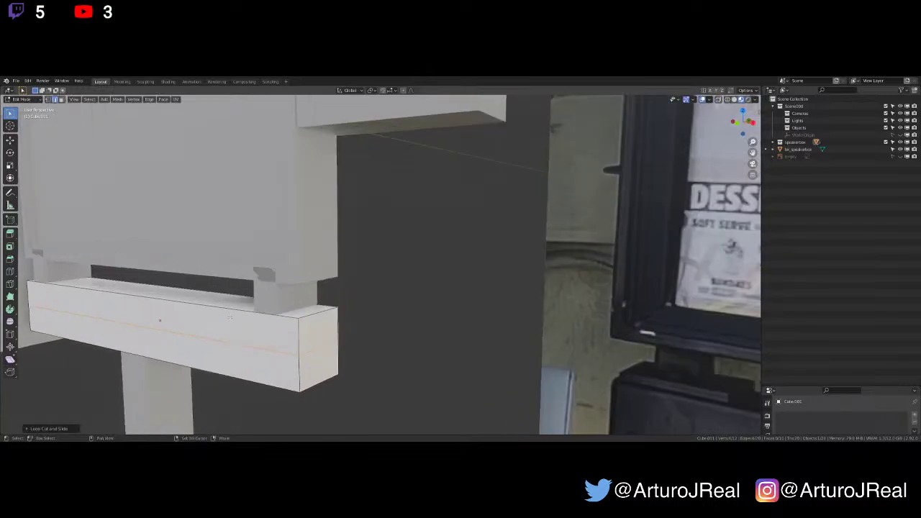
shift+middle_drag(167, 330, 279, 316)
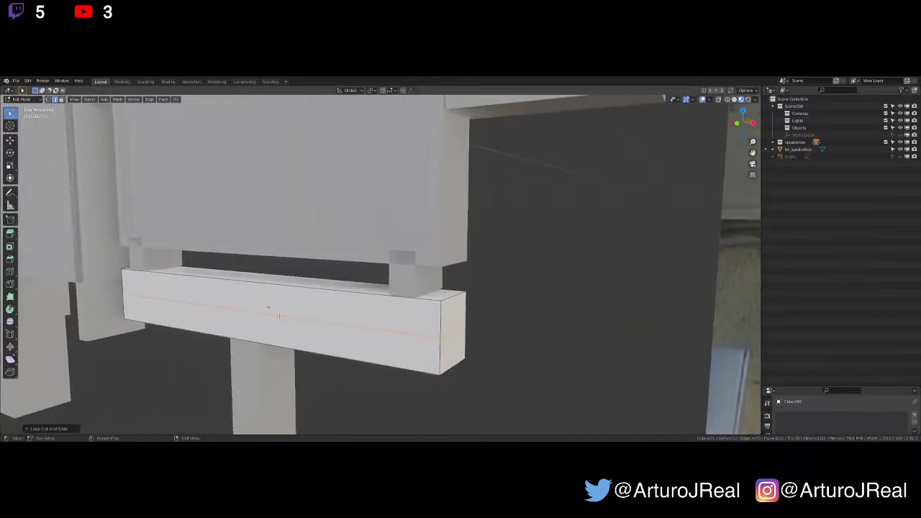
click(278, 316)
middle_drag(287, 313, 262, 317)
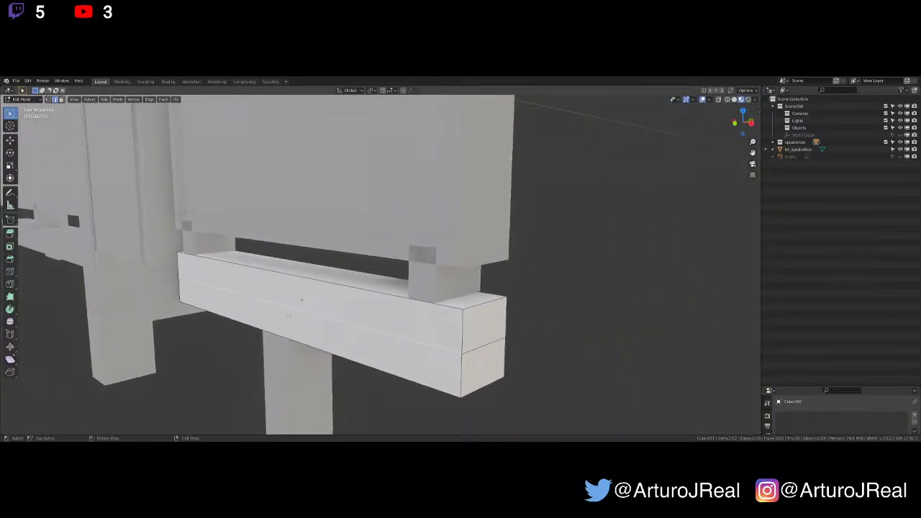
key(g)
key(y)
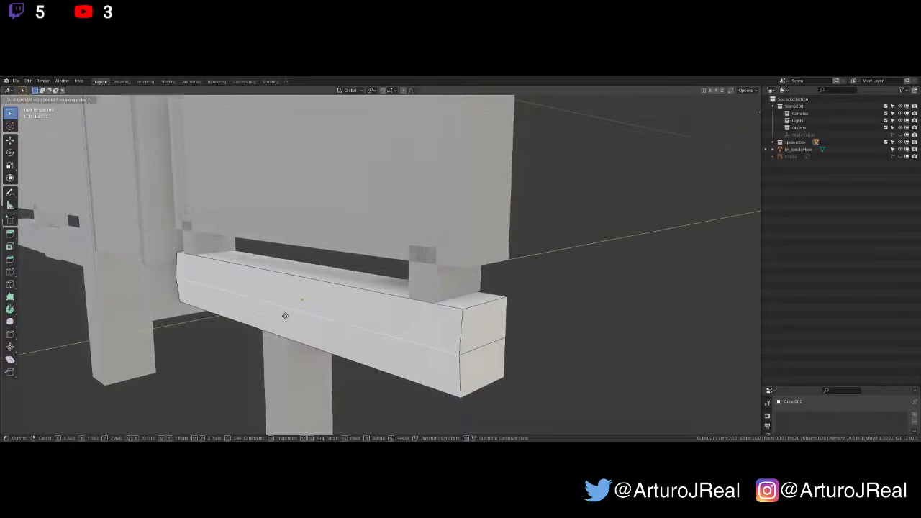
click(272, 317)
key(g)
key(z)
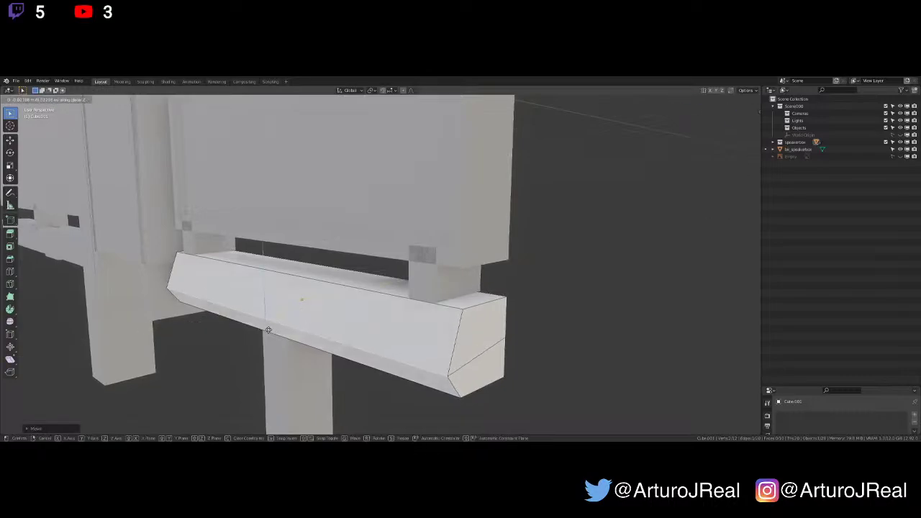
click(269, 328)
middle_drag(281, 325, 324, 317)
scroll(328, 317, down, 3)
middle_drag(399, 315, 414, 257)
key(Tab)
Place the 3D cursor at the bottom centre of the menu board's post and add a cylinder there
key(KP_1)
scroll(375, 306, down, 5)
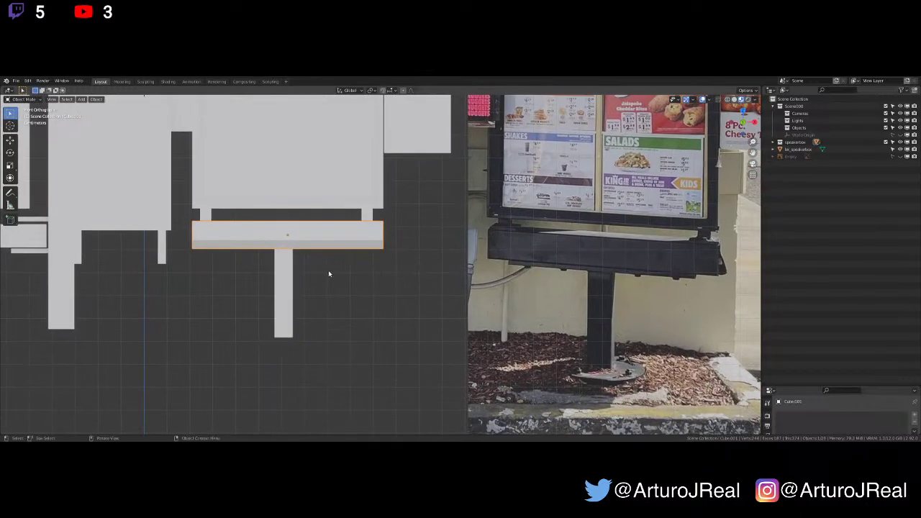
scroll(460, 343, up, 3)
shift+middle_drag(325, 355, 514, 242)
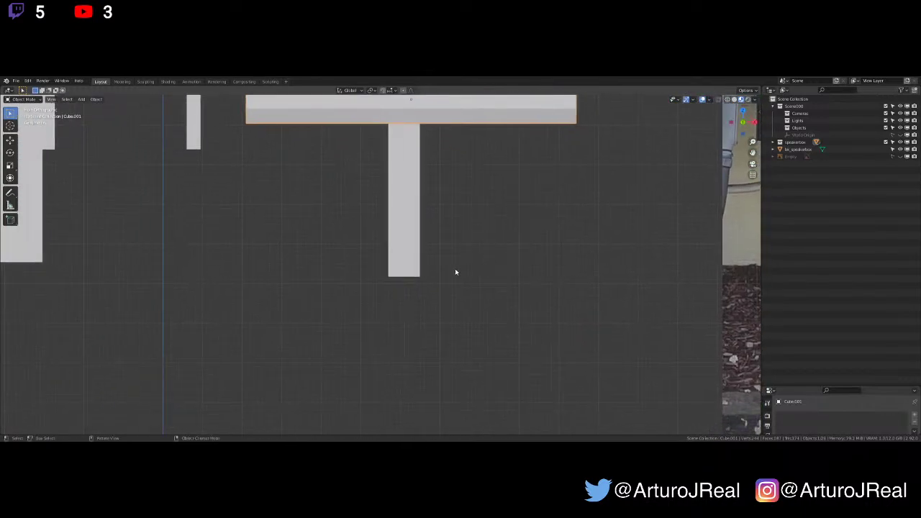
shift+right_click(404, 274)
scroll(411, 284, up, 2)
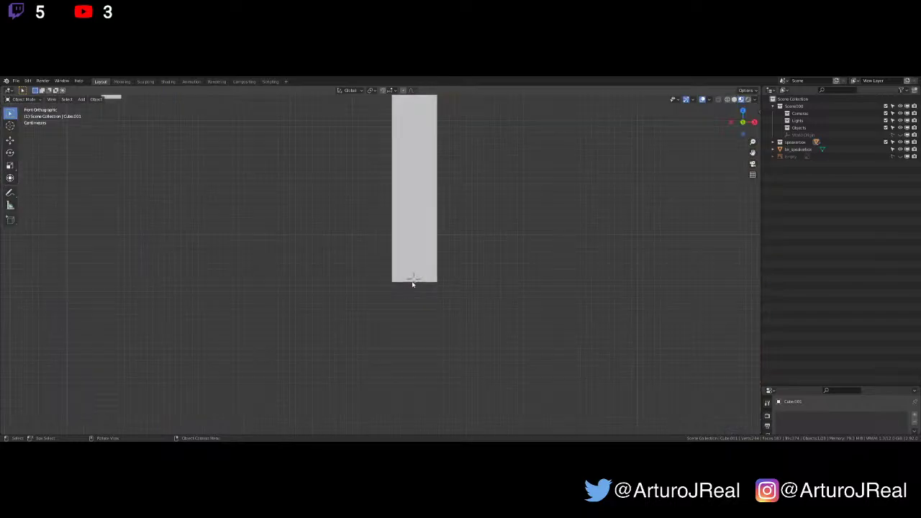
shift+middle_drag(419, 284, 334, 302)
key(shift+a)
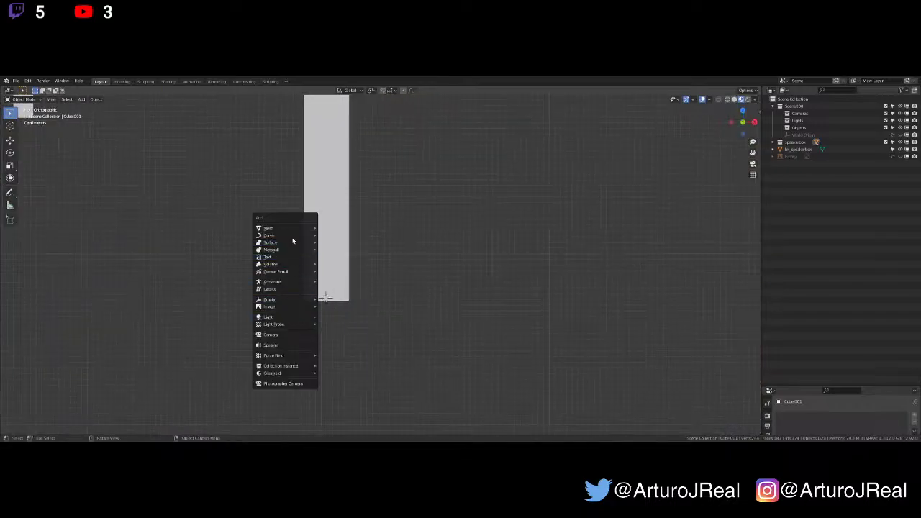
mouse_move(302, 228)
click(350, 264)
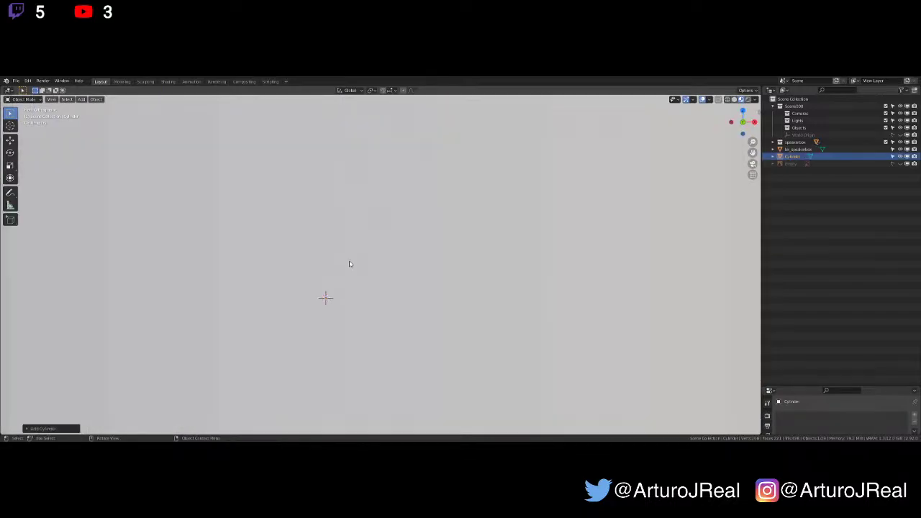
Flatten the new cylinder along Z and scale it down uniformly into a small base disc for the post
scroll(350, 264, down, 10)
key(s)
key(z)
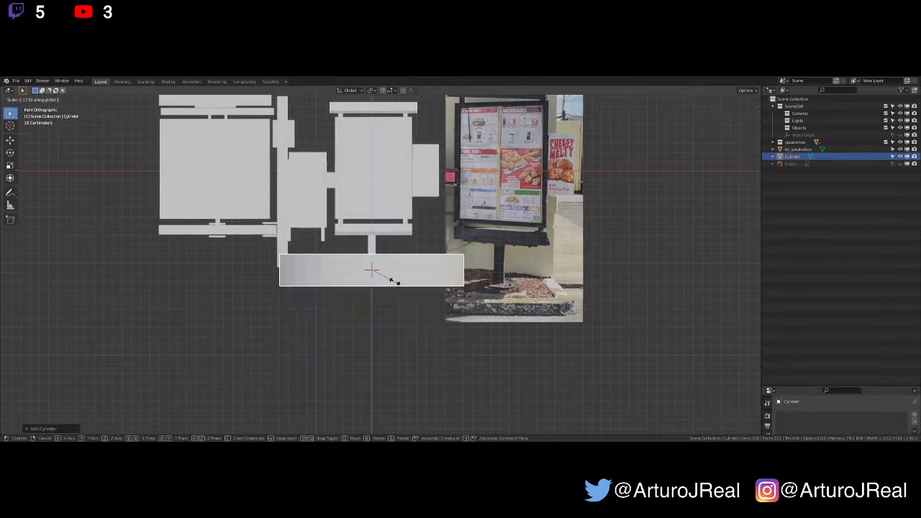
click(509, 227)
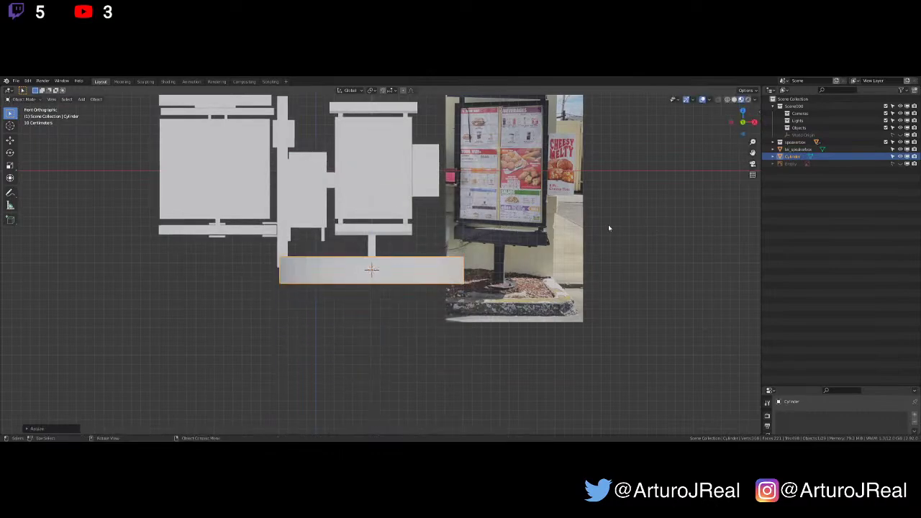
key(s)
click(427, 251)
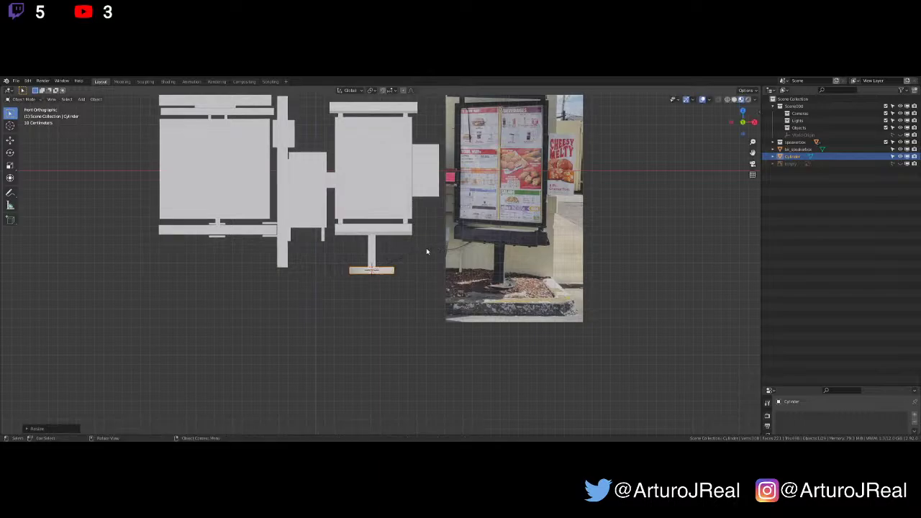
Move the base disc down along Z so its top meets the lower end of the menu board's post
scroll(428, 251, up, 5)
shift+middle_drag(410, 258, 409, 320)
key(g)
key(z)
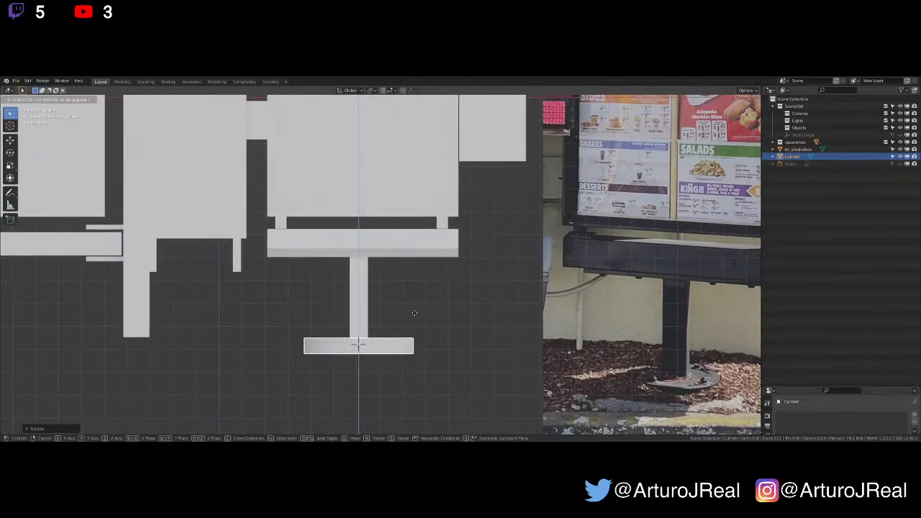
click(412, 313)
scroll(397, 338, up, 3)
shift+middle_drag(404, 360, 407, 252)
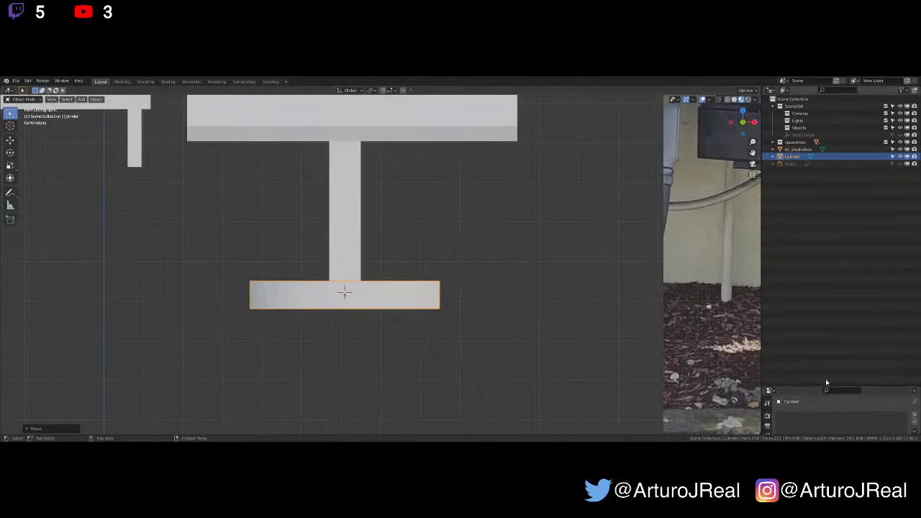
Add a Subdivision Surface modifier to the base disc and set its viewport level to 2
drag(819, 387, 819, 191)
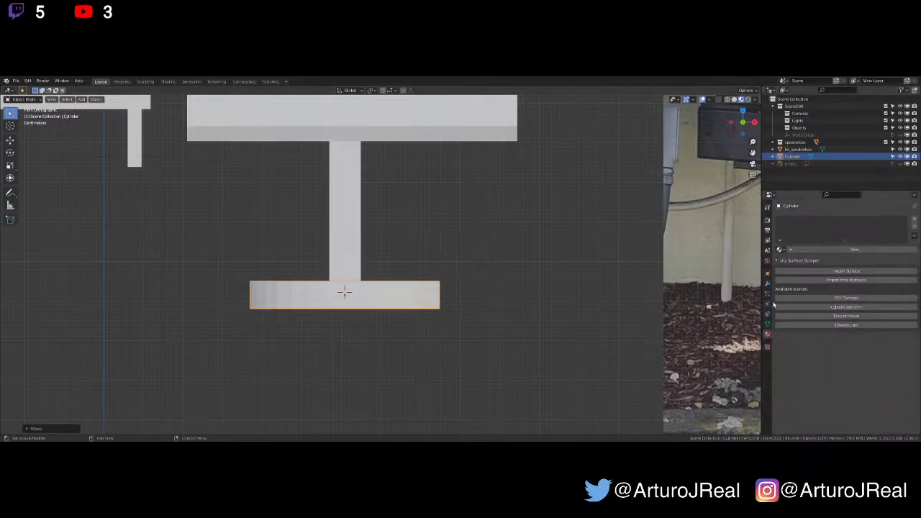
click(768, 327)
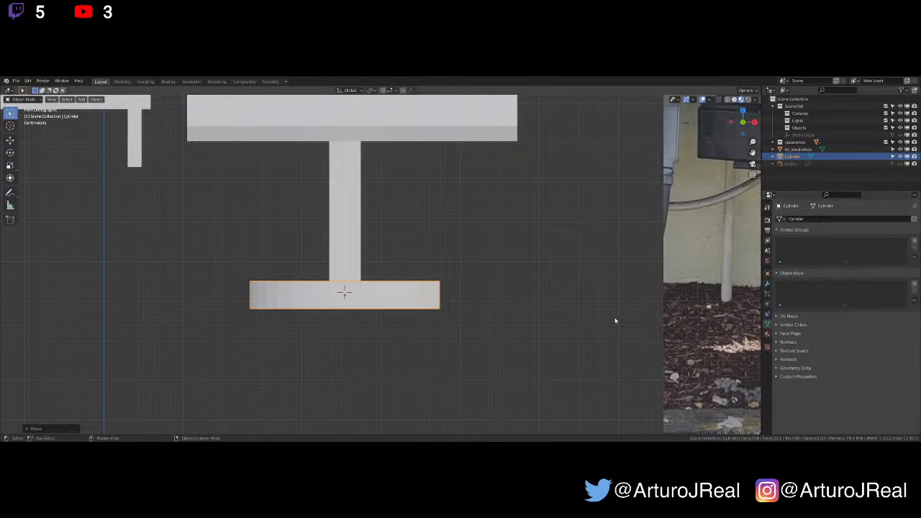
click(768, 285)
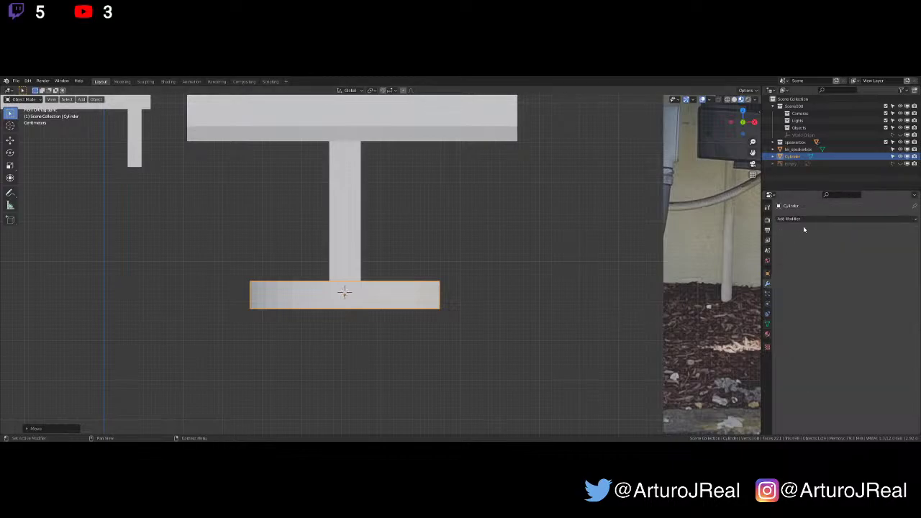
middle_drag(495, 324, 533, 344)
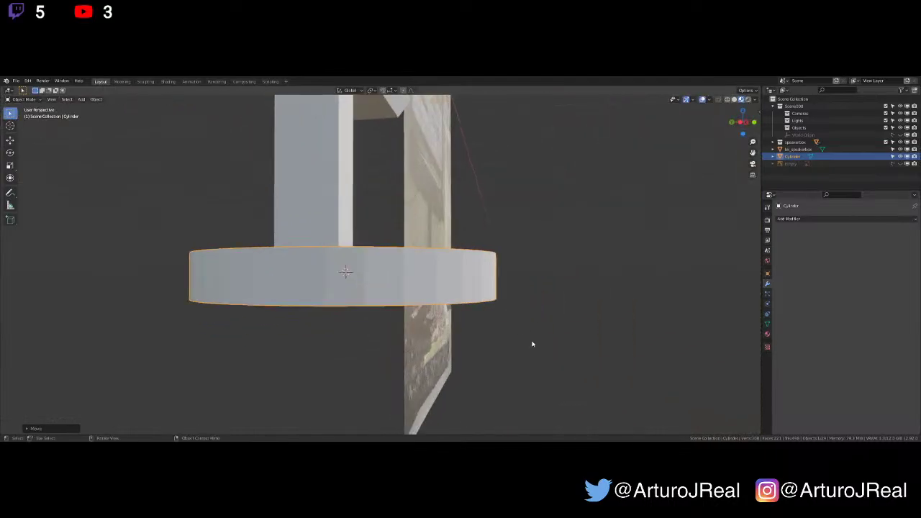
click(818, 218)
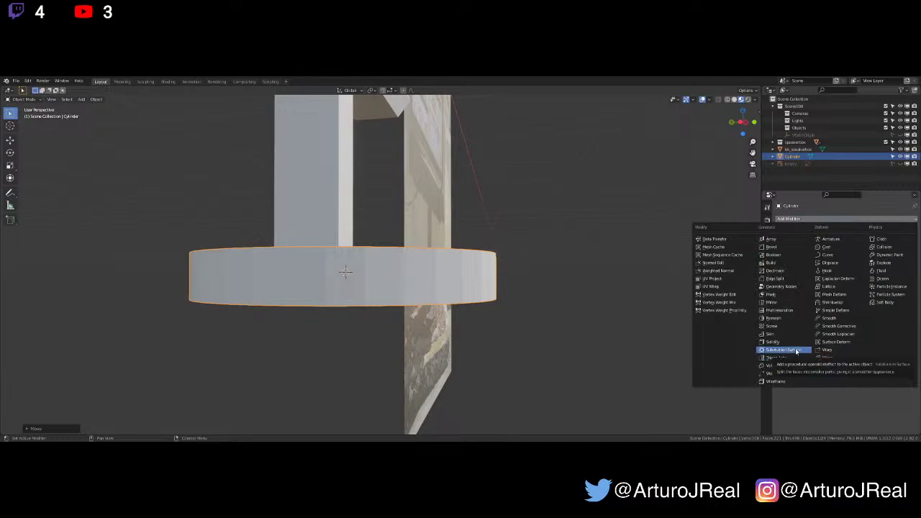
click(796, 351)
middle_drag(715, 292, 728, 279)
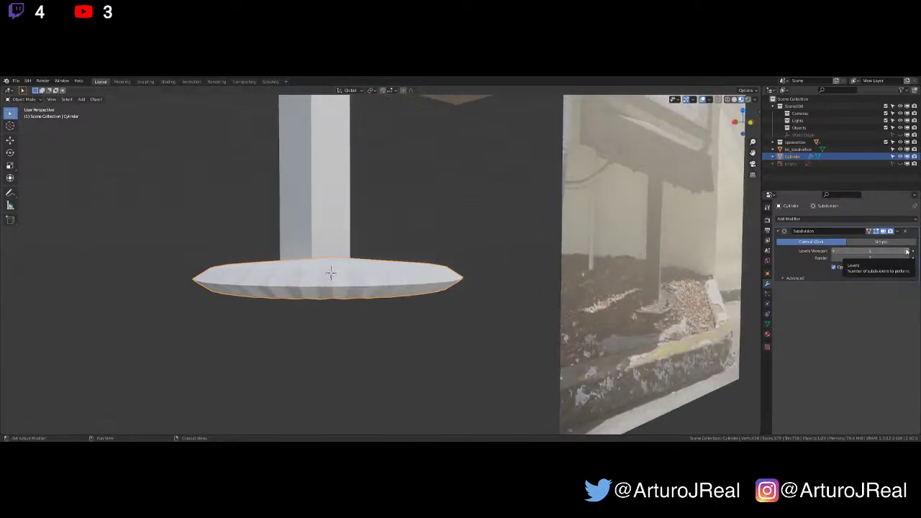
click(906, 251)
middle_drag(430, 281, 389, 287)
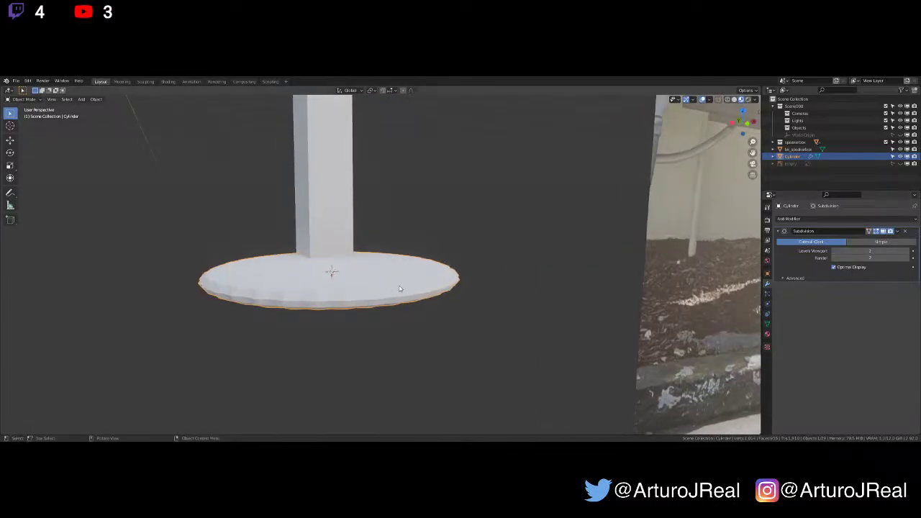
Add three evenly spaced horizontal loop cuts around the side of the base disc, without sliding them
scroll(400, 289, up, 3)
key(Tab)
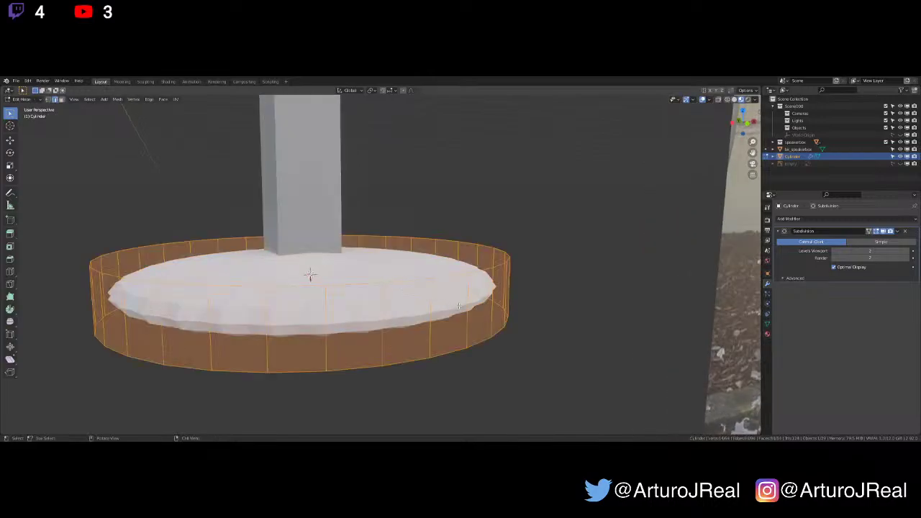
key(ctrl+r)
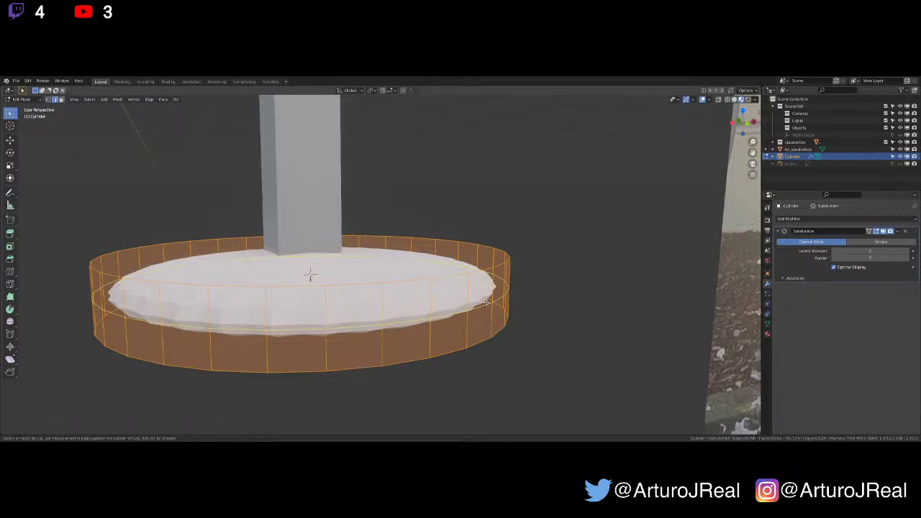
scroll(309, 274, up, 1)
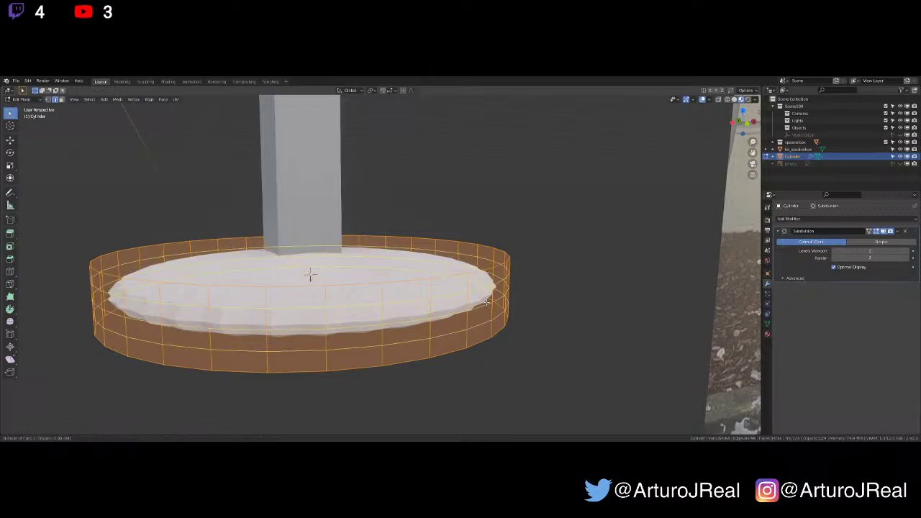
click(486, 302)
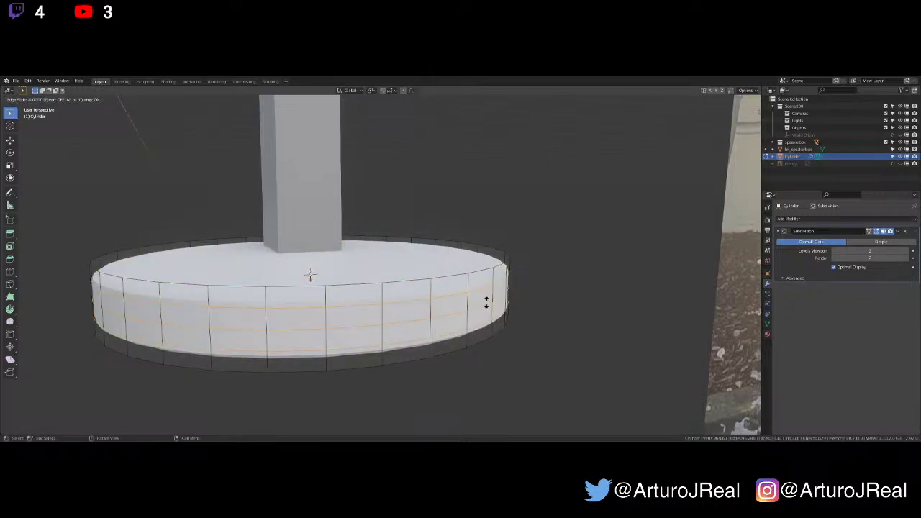
click(487, 302)
key(Tab)
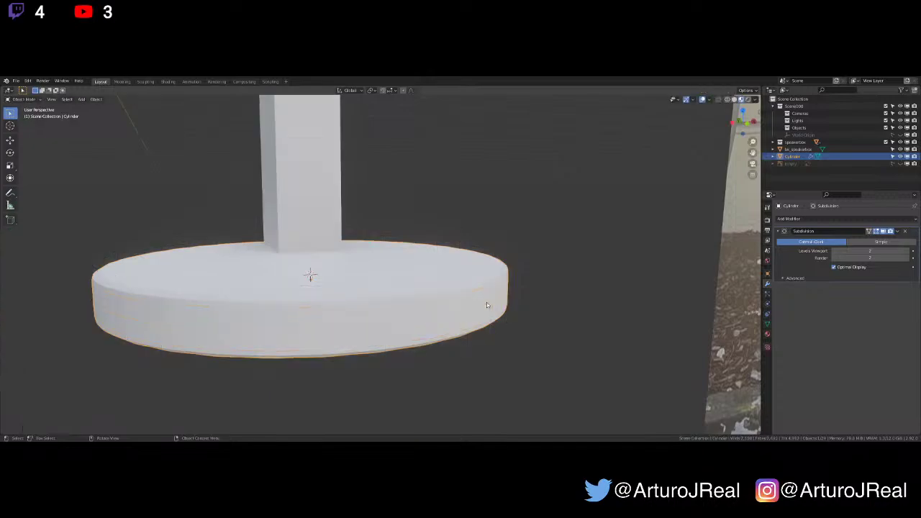
Inset the base disc's top face slightly to tighten its upper rim
mouse_move(487, 302)
middle_down()
mouse_move(521, 296)
mouse_move(508, 329)
mouse_move(503, 299)
mouse_move(495, 318)
mouse_move(471, 331)
mouse_move(472, 312)
middle_up()
key(Tab)
key(3)
click(431, 277)
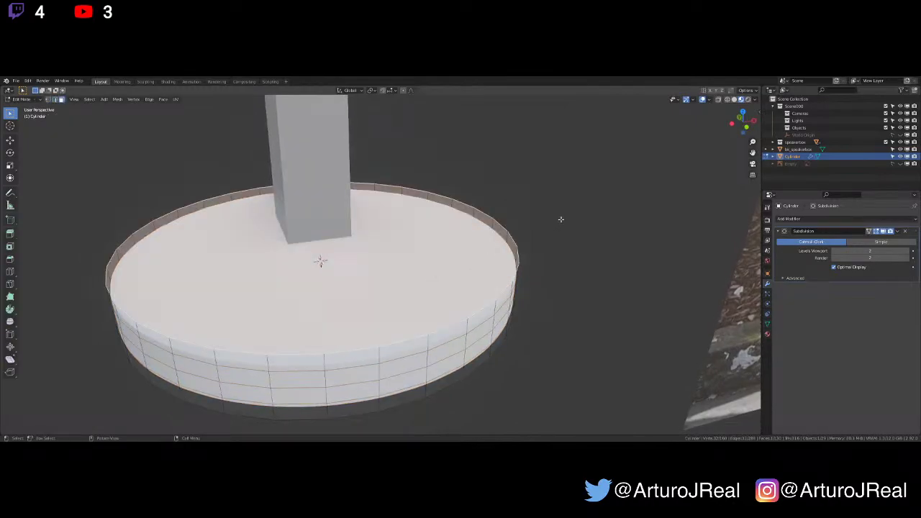
key(i)
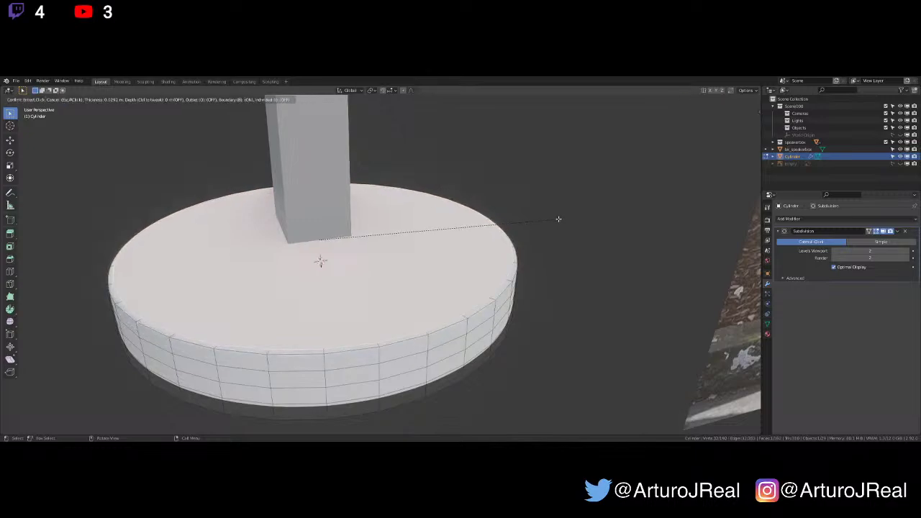
click(558, 220)
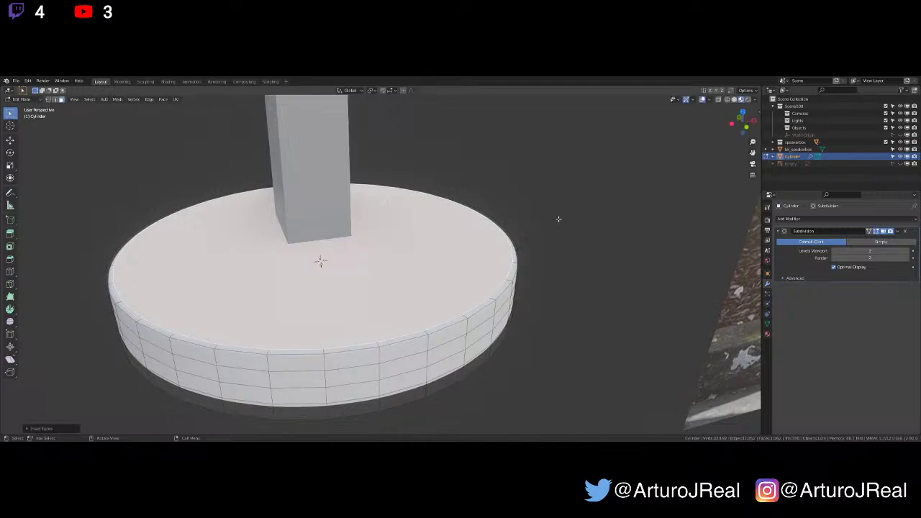
key(Tab)
Apply smooth shading to the base disc
middle_drag(525, 271, 343, 291)
right_click(210, 303)
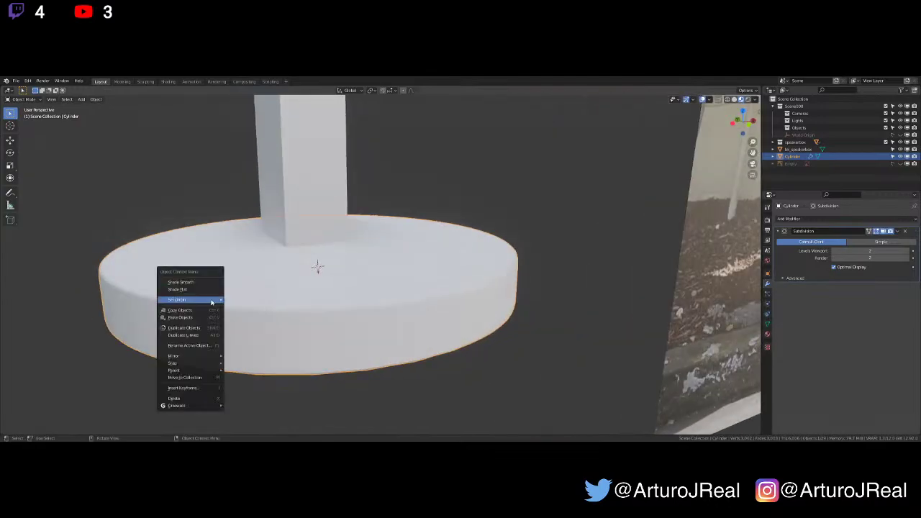
click(207, 283)
Inset the base disc's underside face slightly to tighten its lower rim
middle_drag(352, 338, 346, 286)
key(Tab)
click(342, 283)
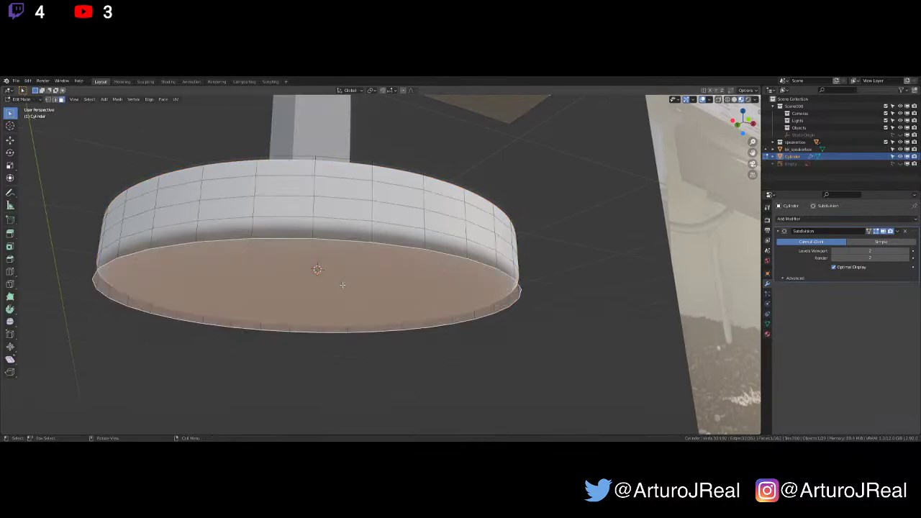
key(i)
click(356, 285)
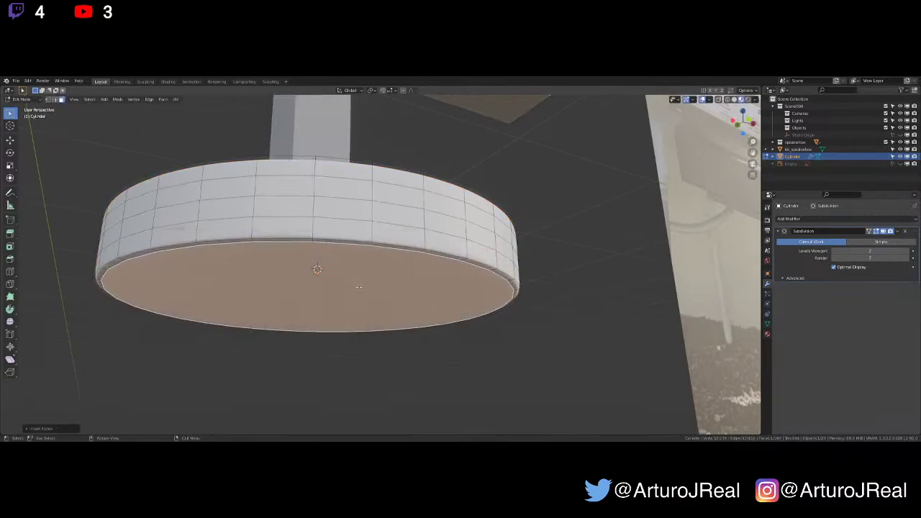
key(Tab)
Enable Auto Smooth in the base disc's normals settings
middle_drag(346, 278, 363, 297)
click(767, 335)
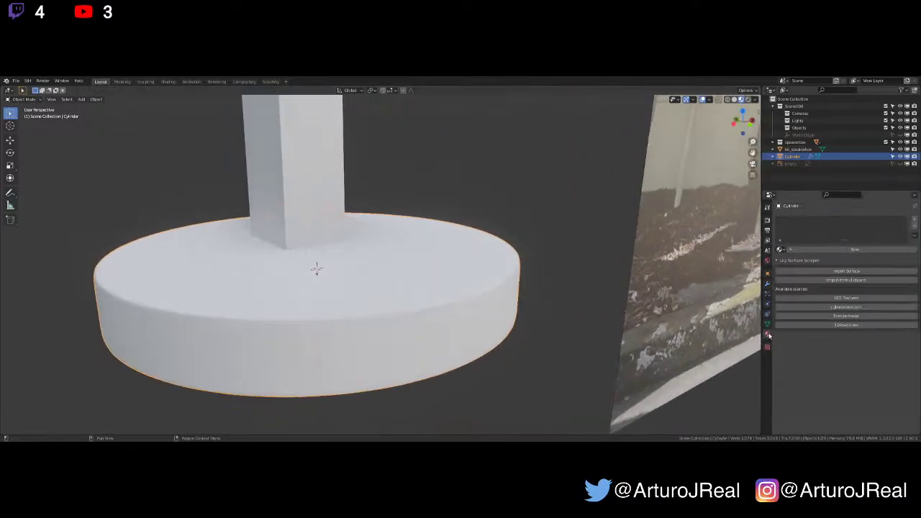
click(767, 325)
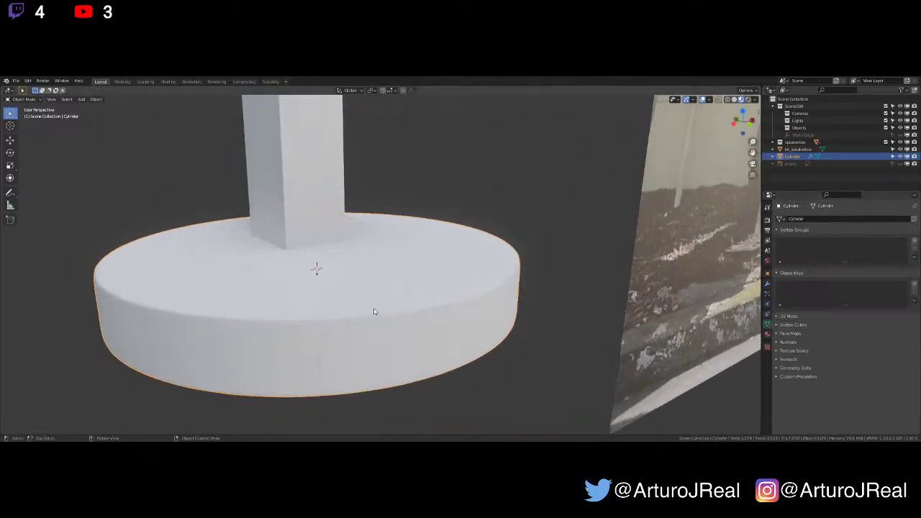
click(784, 342)
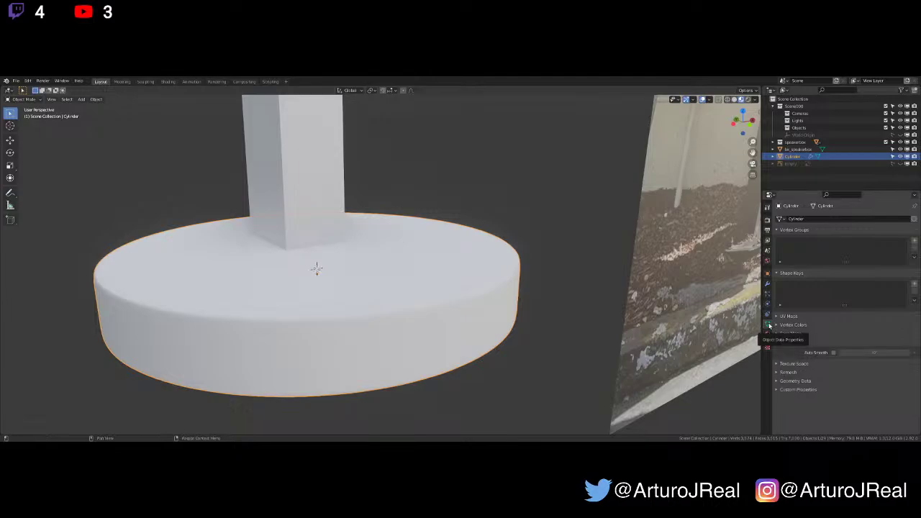
click(834, 353)
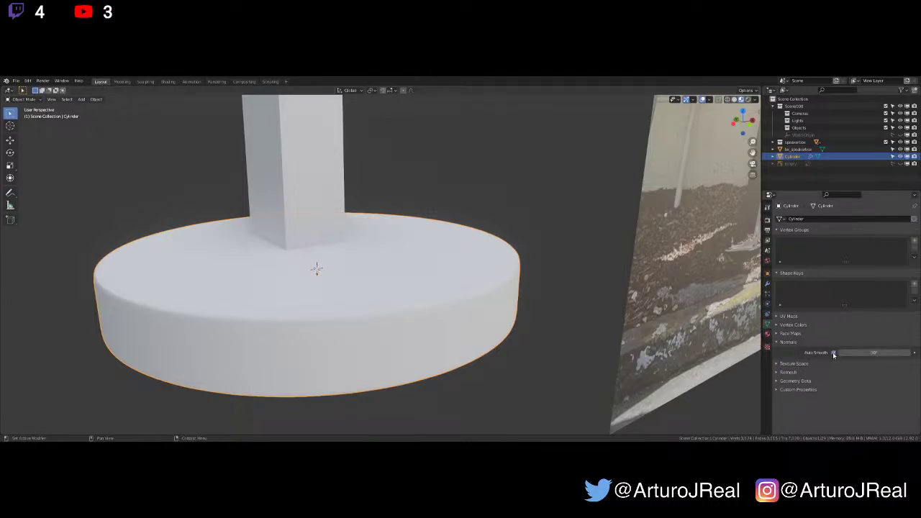
Compare the menu board blockout, including its main panel and post base, with the reference photo in front view
middle_drag(333, 319, 270, 300)
key(KP_1)
scroll(327, 325, down, 10)
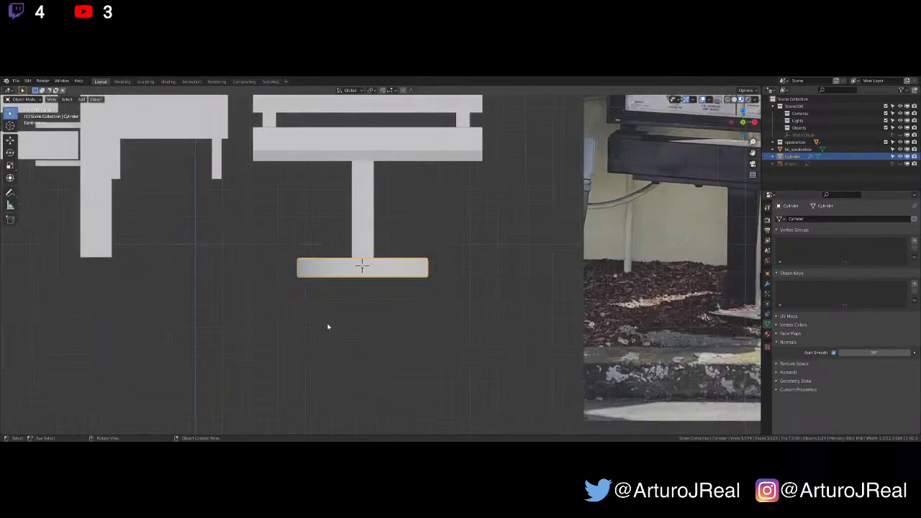
scroll(466, 332, up, 4)
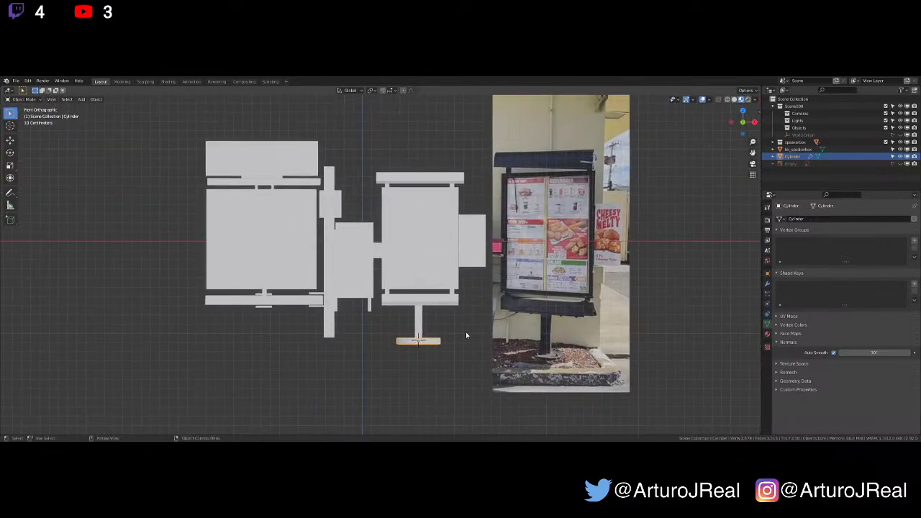
shift+middle_drag(449, 207, 369, 216)
click(385, 195)
scroll(389, 254, up, 1)
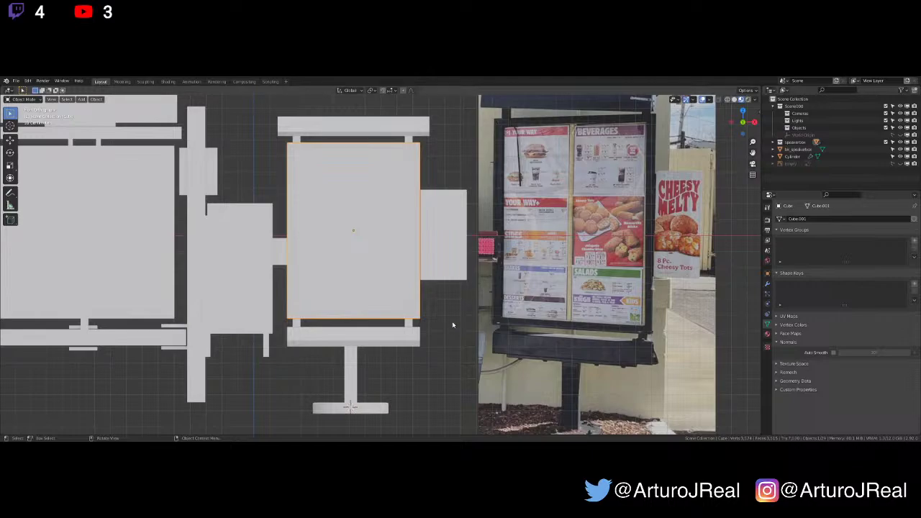
shift+middle_drag(451, 329, 452, 309)
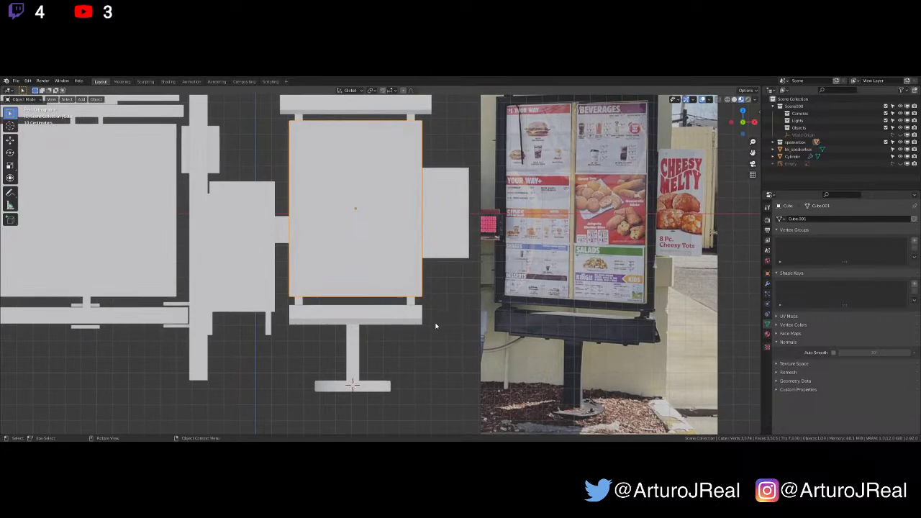
shift+middle_drag(435, 326, 435, 331)
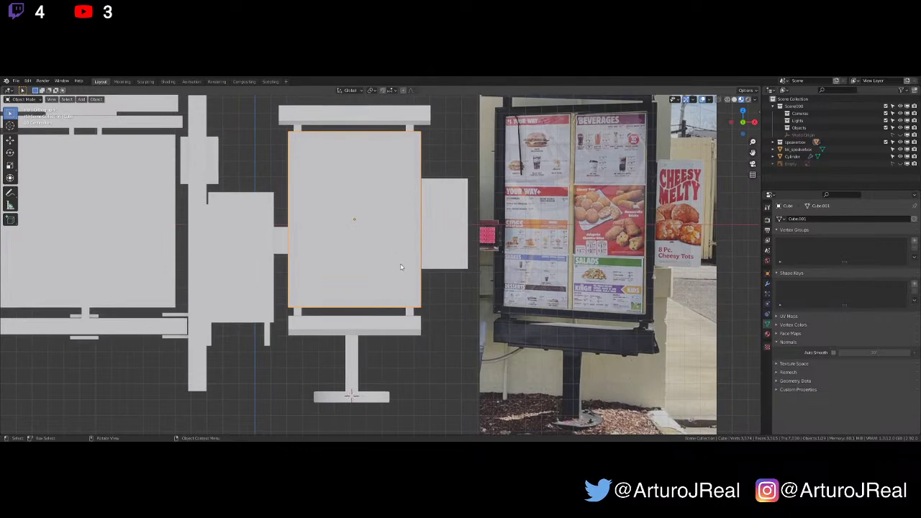
Pull the middle edge on the back of the menu board's top cap outward along Y to form a ridge
middle_drag(402, 271, 442, 267)
scroll(410, 287, up, 2)
shift+middle_drag(466, 230, 385, 216)
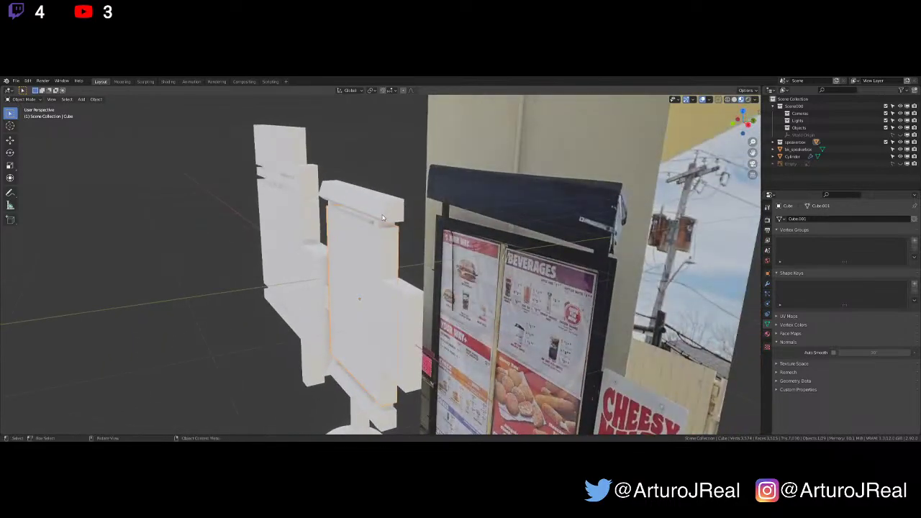
click(384, 205)
key(KP_Decimal)
key(Tab)
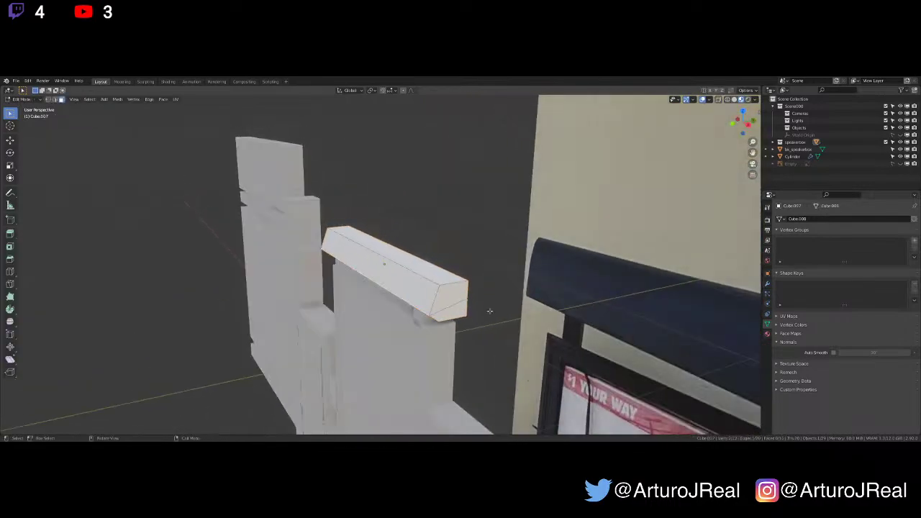
middle_drag(487, 309, 436, 303)
click(423, 262)
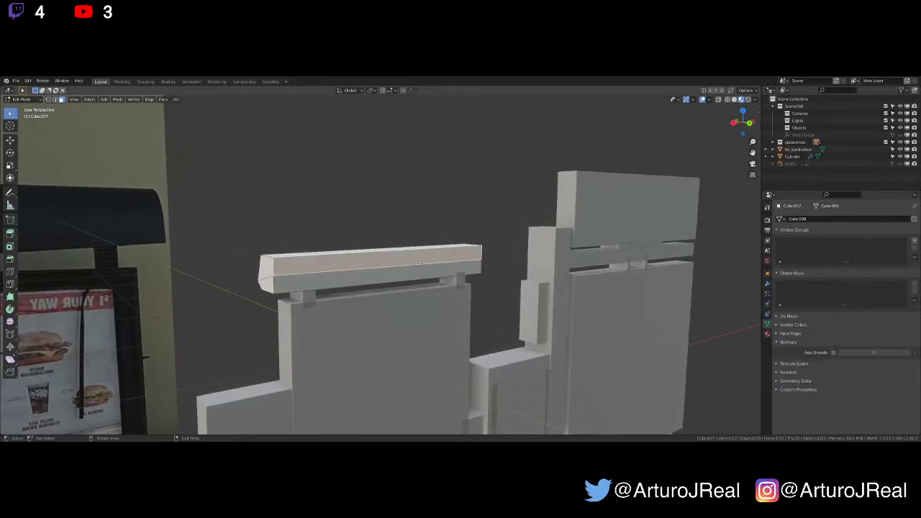
key(2)
click(419, 264)
middle_drag(419, 264, 462, 285)
key(g)
key(y)
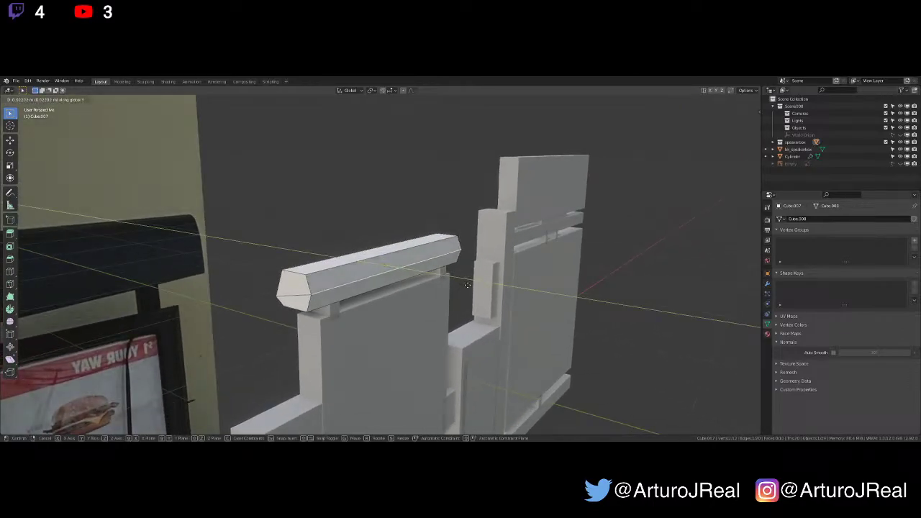
click(468, 284)
key(Tab)
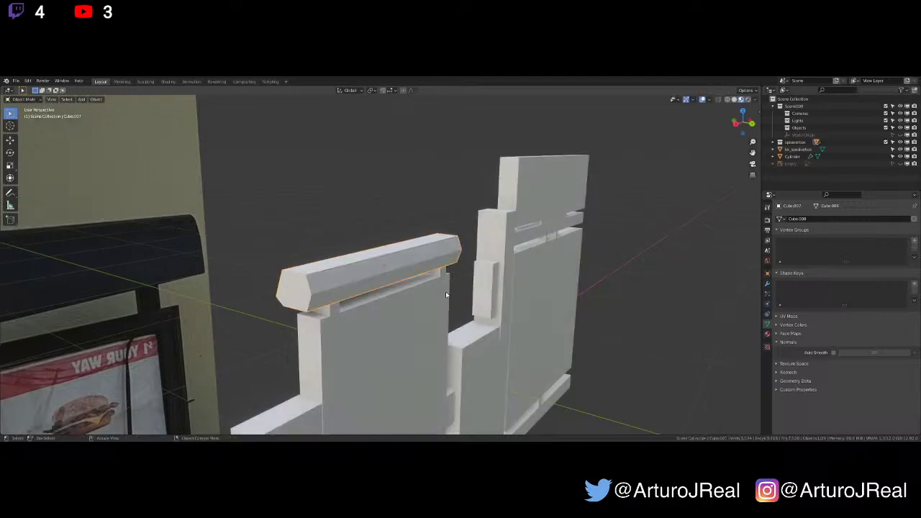
Move the middle edge on the back of the menu board's lower beam outward along Y to match the cap
middle_drag(445, 292, 430, 143)
scroll(429, 143, down, 3)
shift+middle_drag(392, 423, 395, 305)
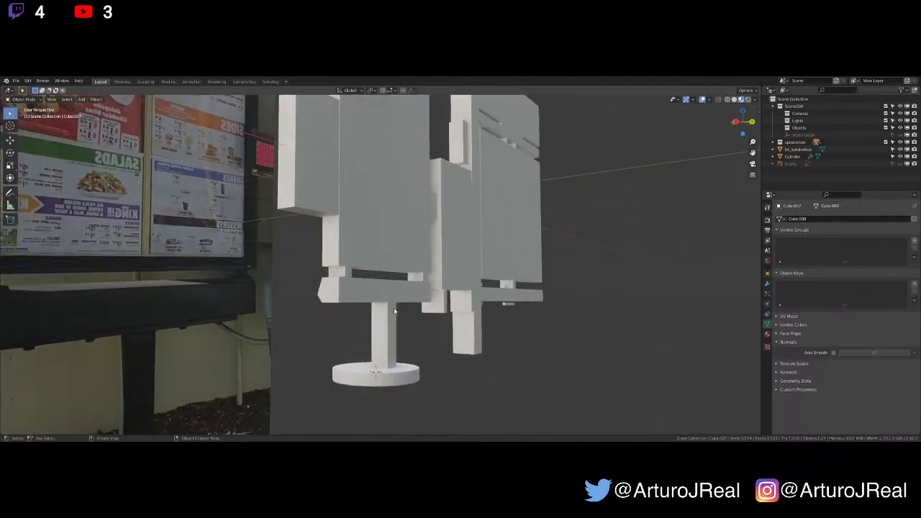
key(Tab)
key(Tab)
click(393, 294)
key(Tab)
click(391, 290)
key(g)
key(y)
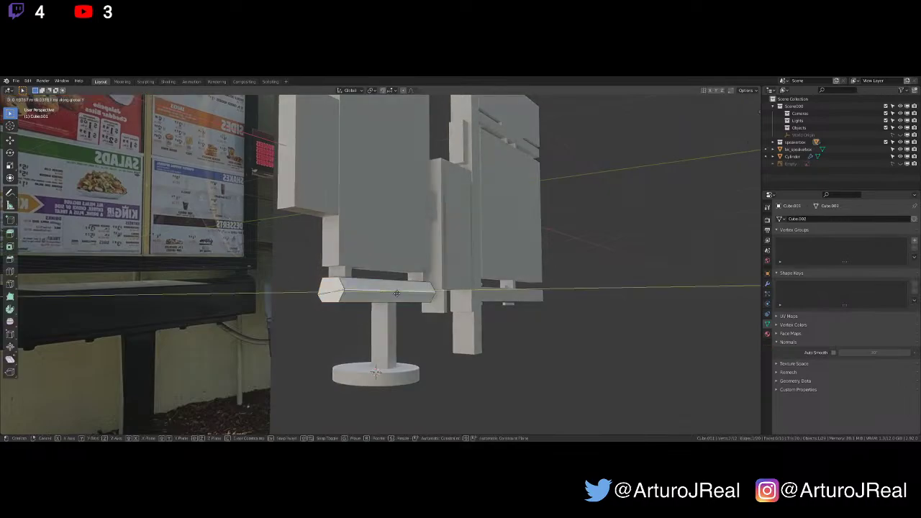
click(394, 293)
middle_drag(395, 293, 415, 299)
key(Tab)
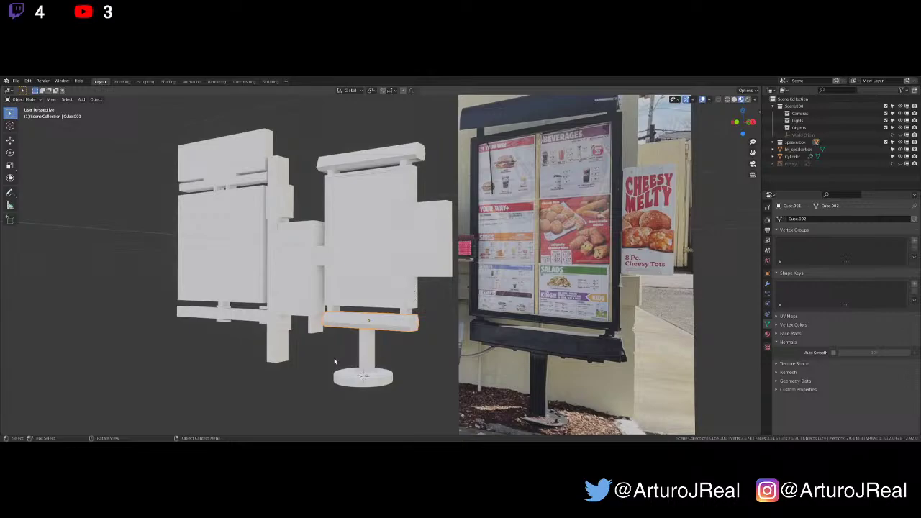
Switch to the Shading workspace and show the blockout in material preview in a taller viewport
scroll(425, 210, up, 4)
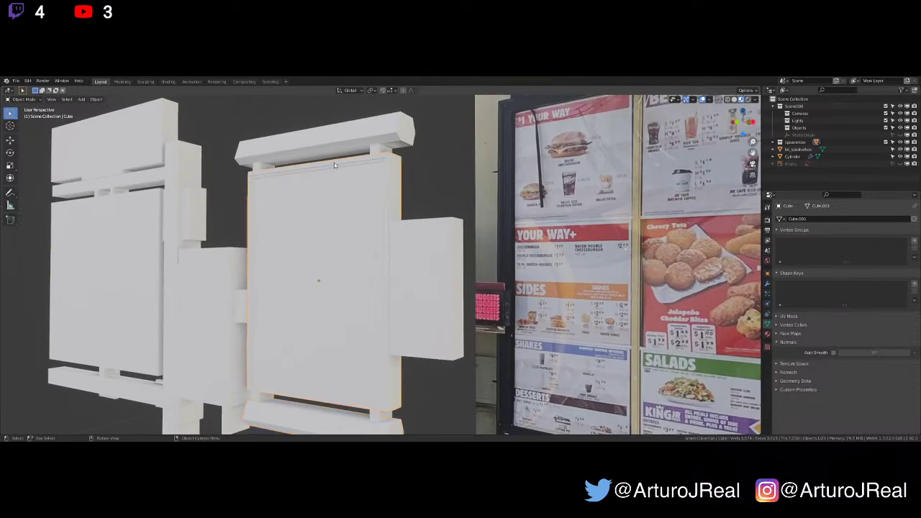
click(341, 141)
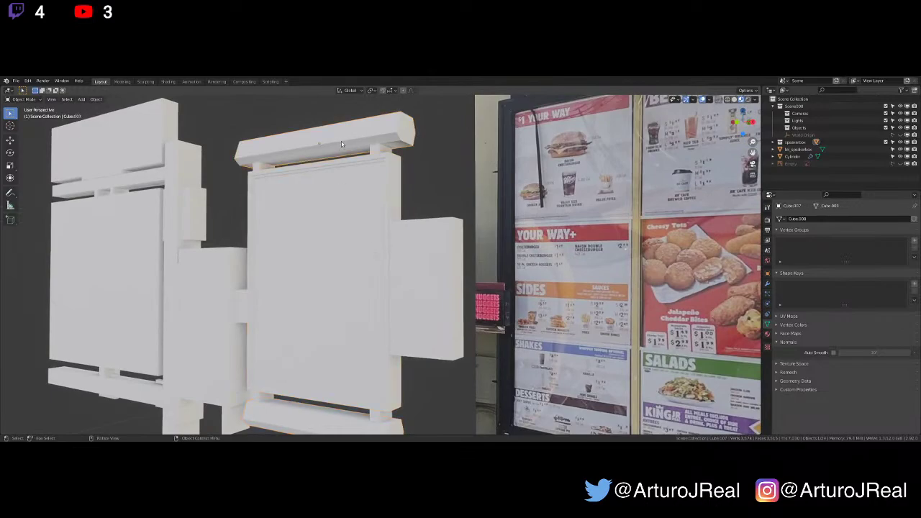
click(169, 81)
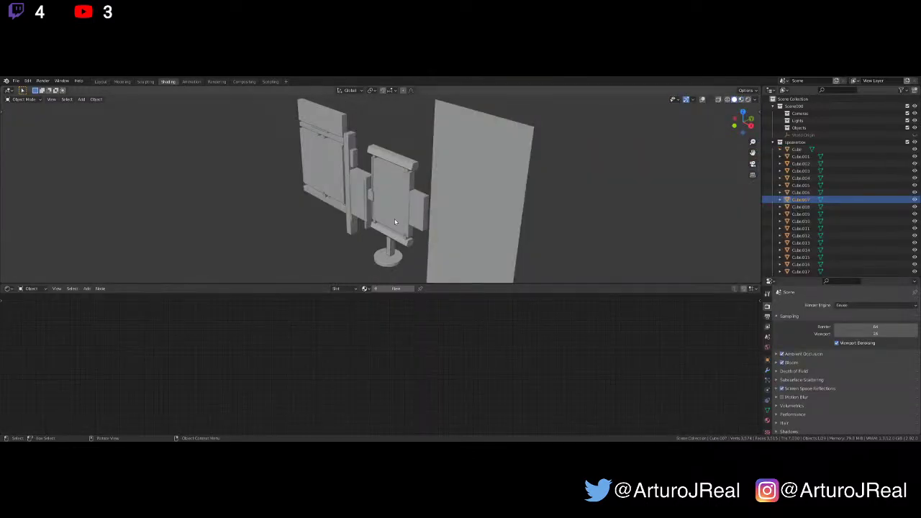
middle_drag(395, 222, 420, 199)
scroll(425, 220, up, 2)
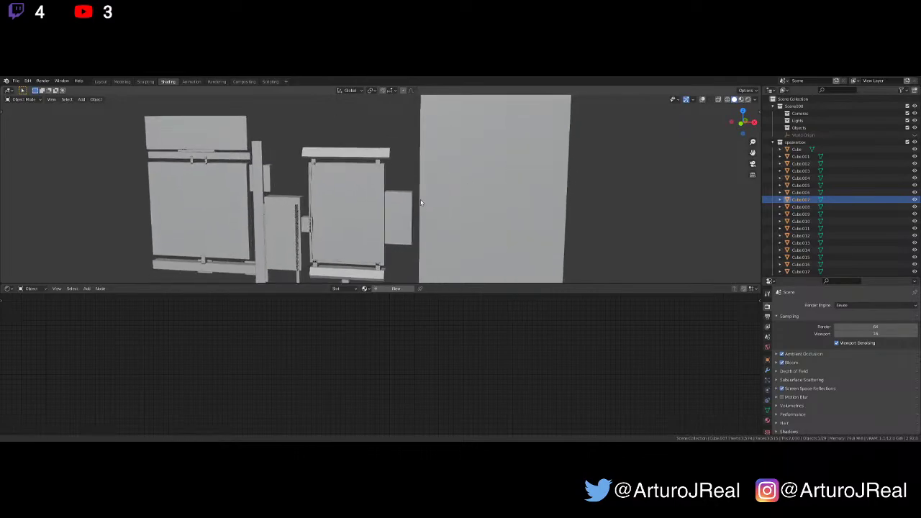
drag(438, 284, 440, 361)
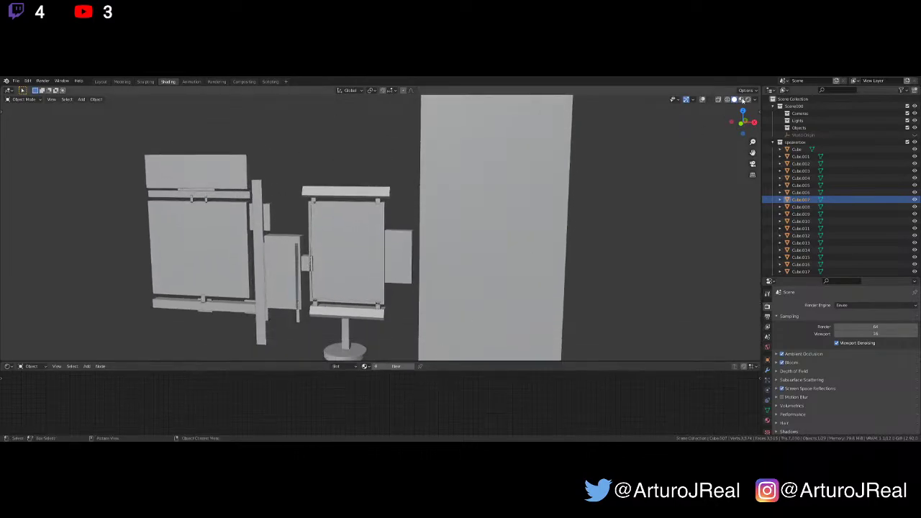
click(742, 100)
scroll(431, 229, up, 3)
scroll(431, 228, up, 4)
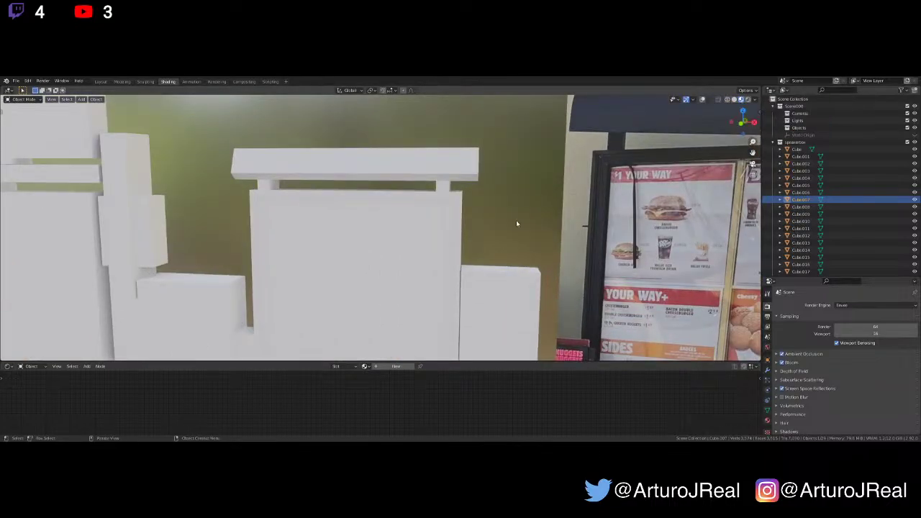
middle_drag(516, 221, 404, 194)
Create a new material named metal on the menu board's top cap
click(366, 208)
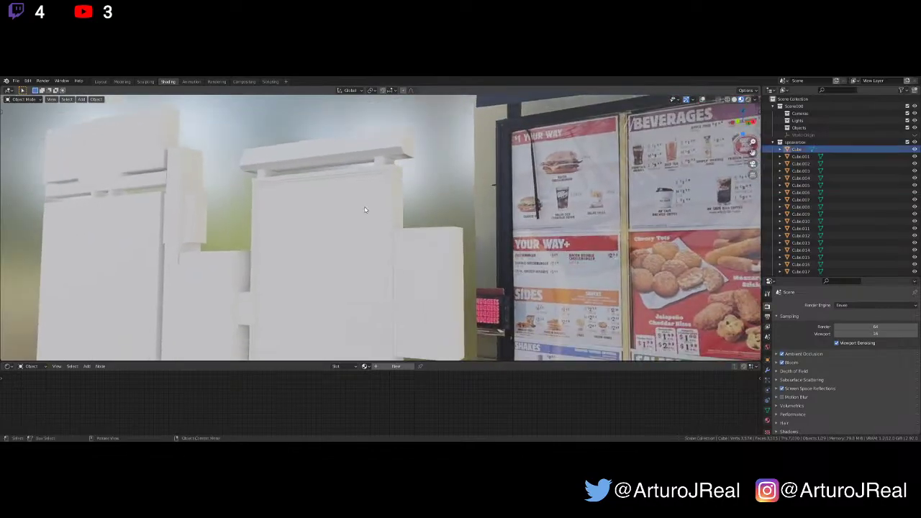
click(364, 157)
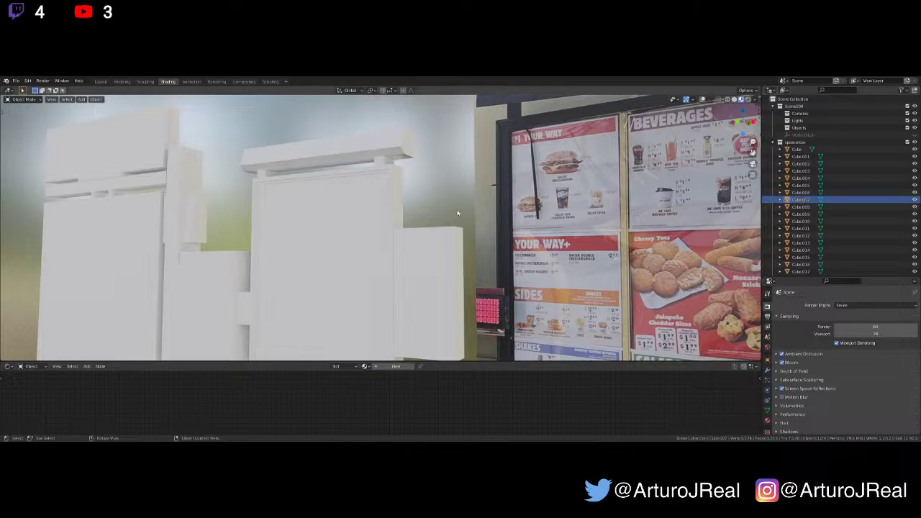
click(390, 367)
double_click(389, 367)
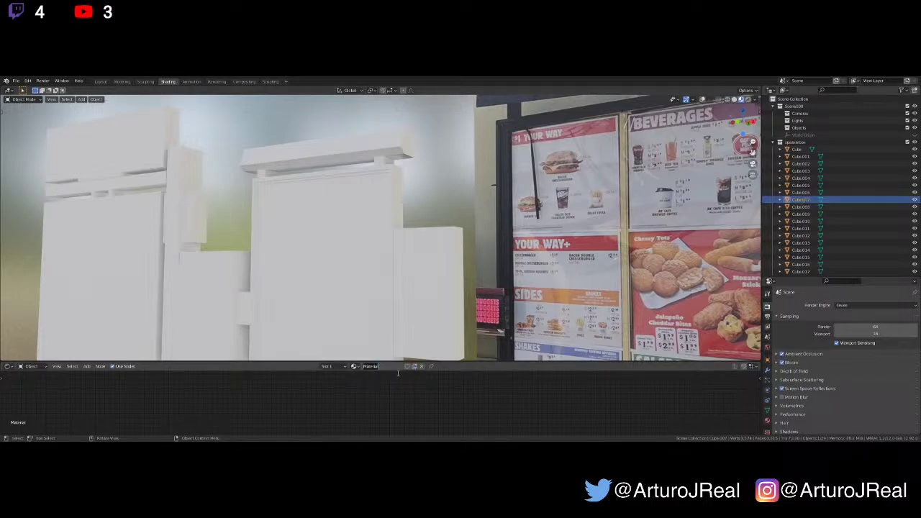
text(metal)
key(Return)
key(Home)
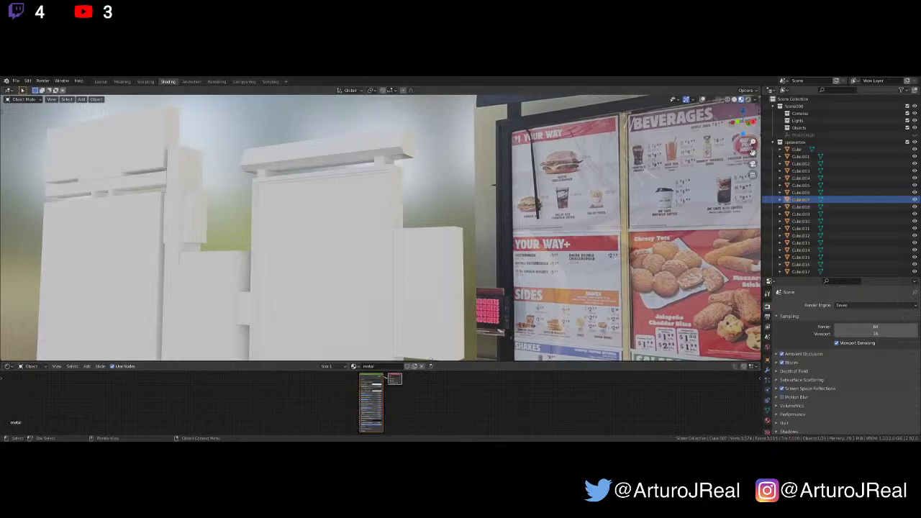
Enlarge the node editor and move the metal material's Principled BSDF and Material Output nodes upward
drag(427, 362, 420, 235)
scroll(420, 288, up, 6)
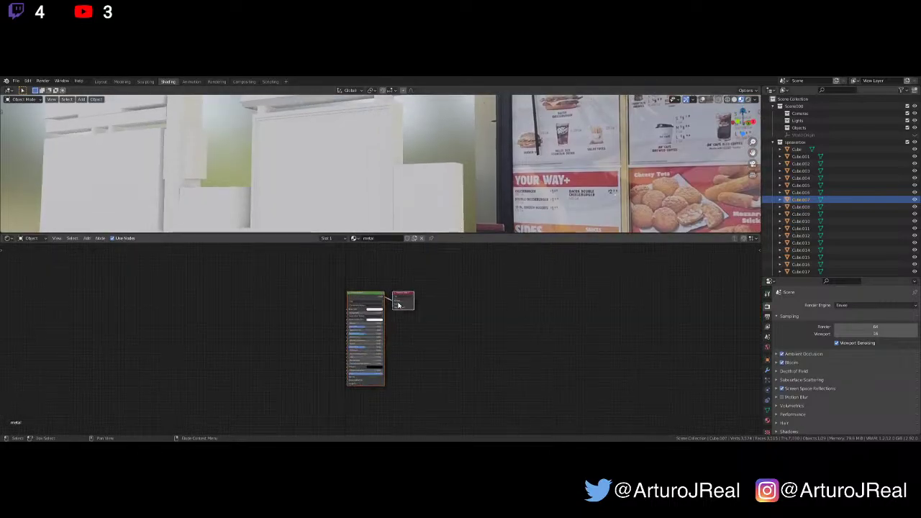
middle_drag(421, 303, 439, 360)
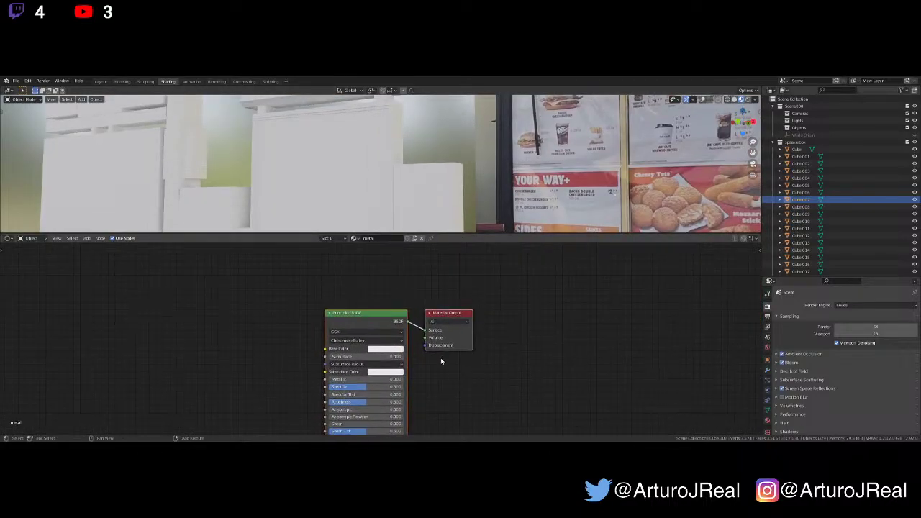
scroll(288, 170, down, 4)
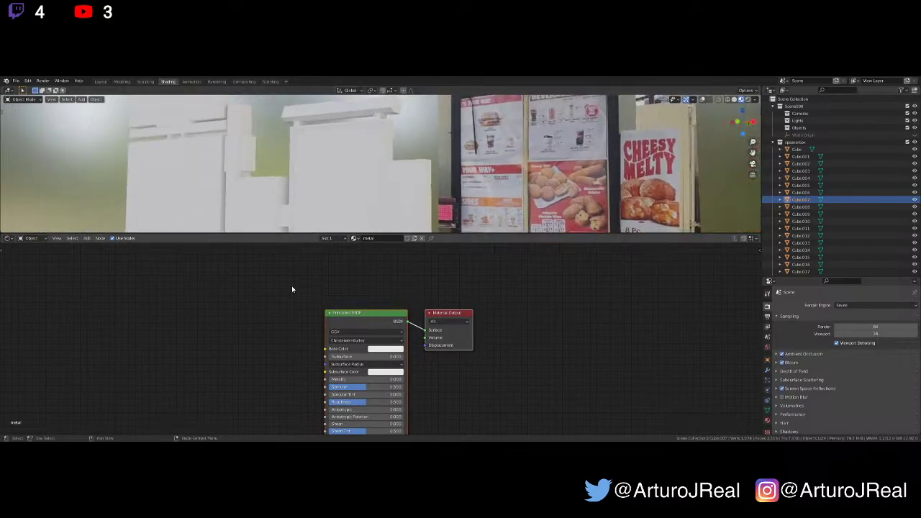
drag(280, 291, 514, 371)
key(g)
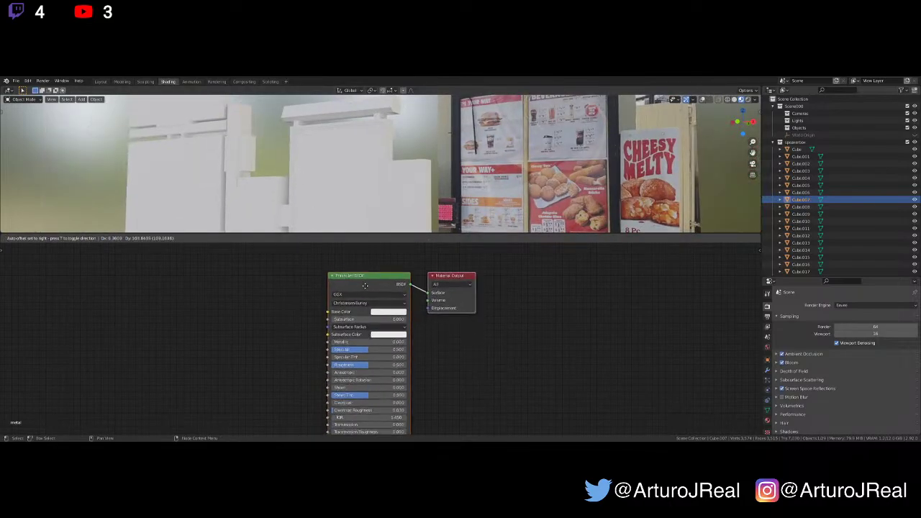
click(359, 276)
scroll(411, 313, up, 1)
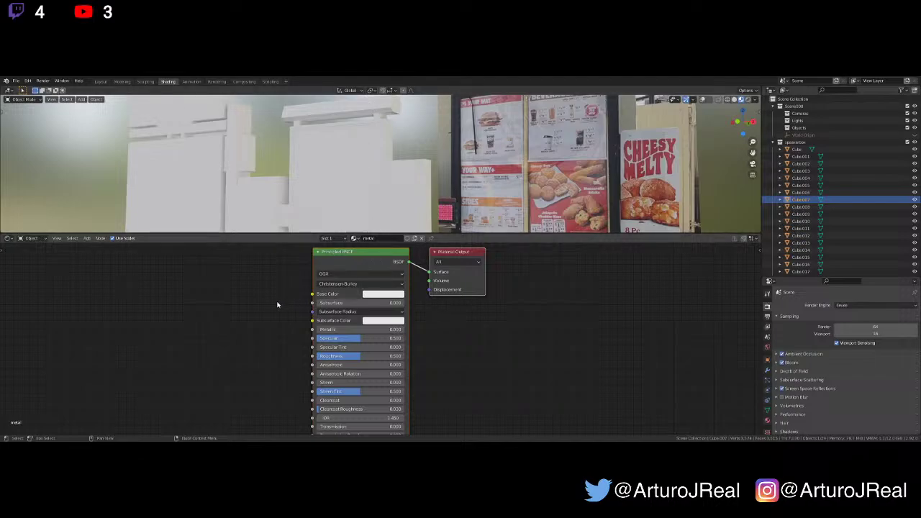
Handwrite a Blender annotation in the empty area beside the metal material's nodes and erase it
drag(196, 282, 613, 403)
drag(476, 328, 473, 357)
mouse_move(466, 333)
mouse_down()
mouse_move(522, 319)
mouse_move(470, 369)
mouse_up()
mouse_move(522, 310)
mouse_down()
mouse_move(526, 326)
mouse_move(544, 328)
mouse_up()
mouse_move(548, 315)
mouse_down()
mouse_move(569, 317)
mouse_move(592, 301)
mouse_move(612, 318)
mouse_move(620, 303)
mouse_up()
mouse_move(578, 353)
mouse_down()
mouse_move(574, 387)
mouse_move(604, 370)
mouse_move(600, 348)
mouse_move(642, 359)
mouse_up()
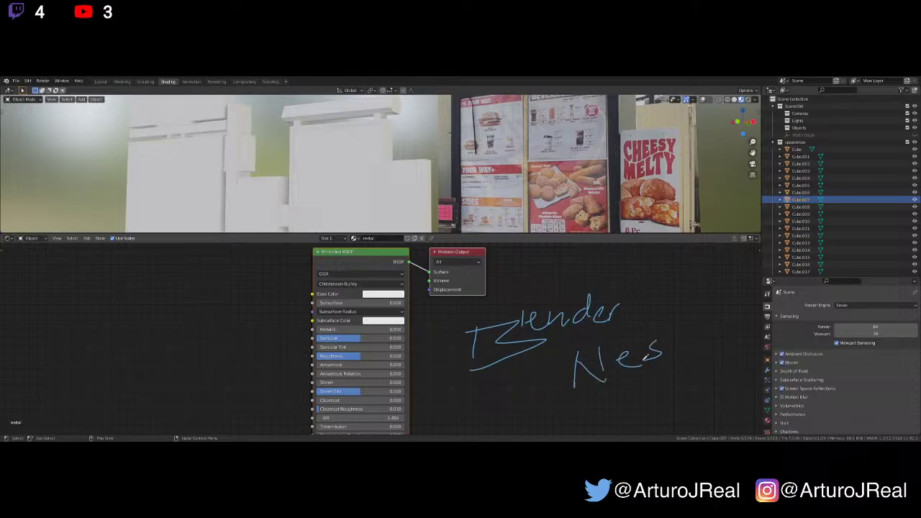
mouse_move(674, 324)
mouse_down()
mouse_move(695, 353)
mouse_move(689, 323)
mouse_up()
mouse_move(680, 334)
right_down()
mouse_move(722, 339)
mouse_move(570, 396)
mouse_move(668, 332)
right_up()
mouse_move(666, 332)
ctrl+mouse_down()
mouse_move(661, 312)
mouse_move(528, 335)
mouse_move(559, 300)
mouse_move(512, 326)
ctrl+mouse_up()
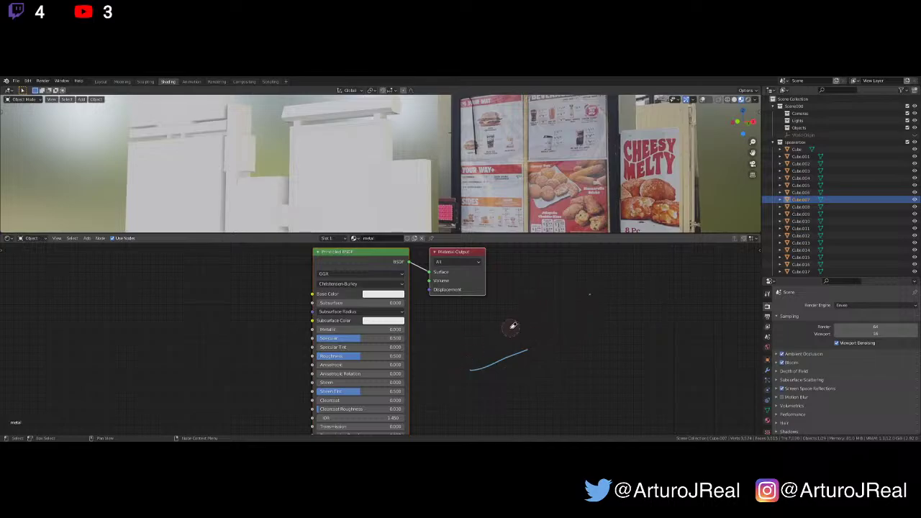
mouse_move(512, 326)
right_down()
mouse_move(581, 304)
mouse_move(530, 329)
mouse_move(442, 397)
mouse_move(477, 316)
right_up()
Darken the metal material's base color to near black with an HSV value of 0.012
scroll(471, 311, up, 3)
shift+middle_drag(481, 301, 510, 347)
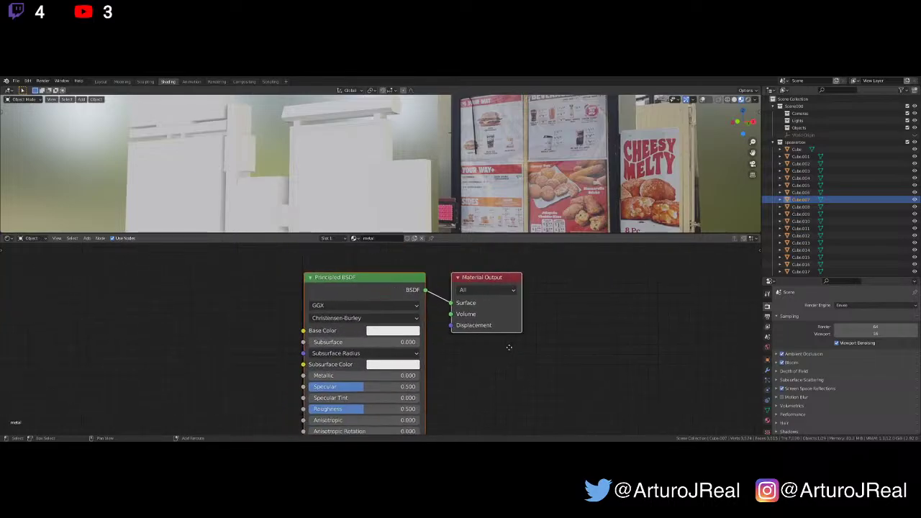
scroll(446, 370, up, 2)
click(395, 328)
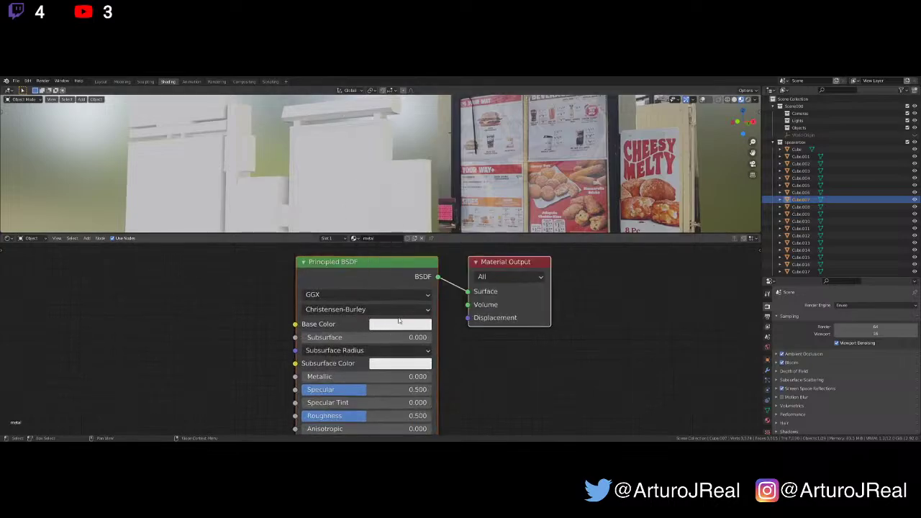
click(395, 326)
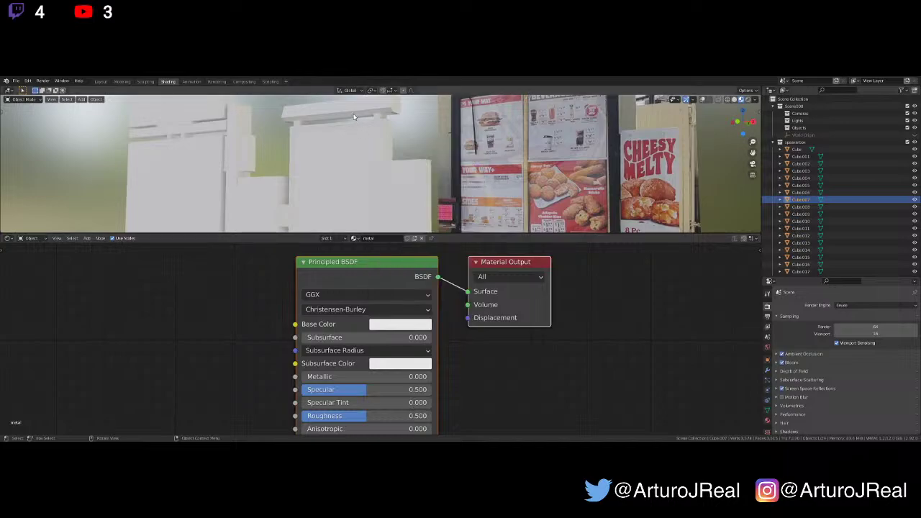
shift+middle_drag(355, 120, 364, 164)
scroll(363, 130, up, 3)
shift+middle_drag(363, 129, 377, 171)
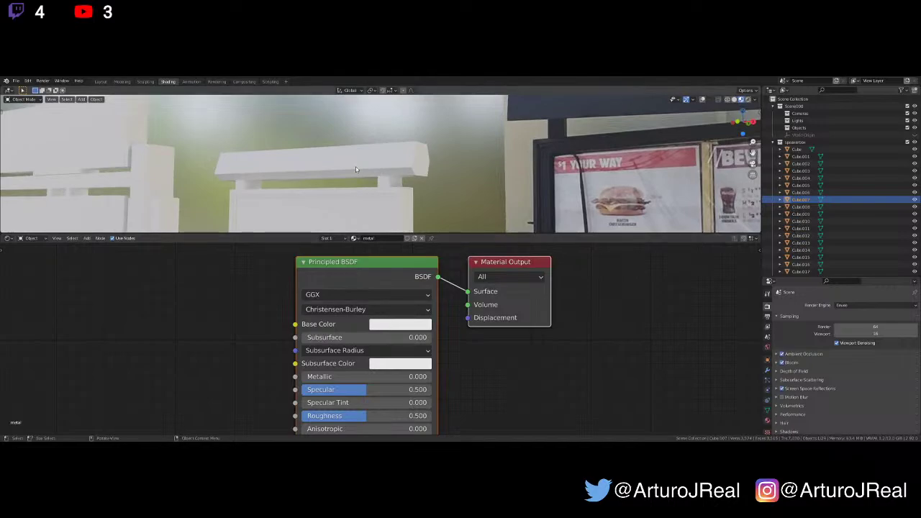
click(408, 325)
drag(471, 208, 471, 231)
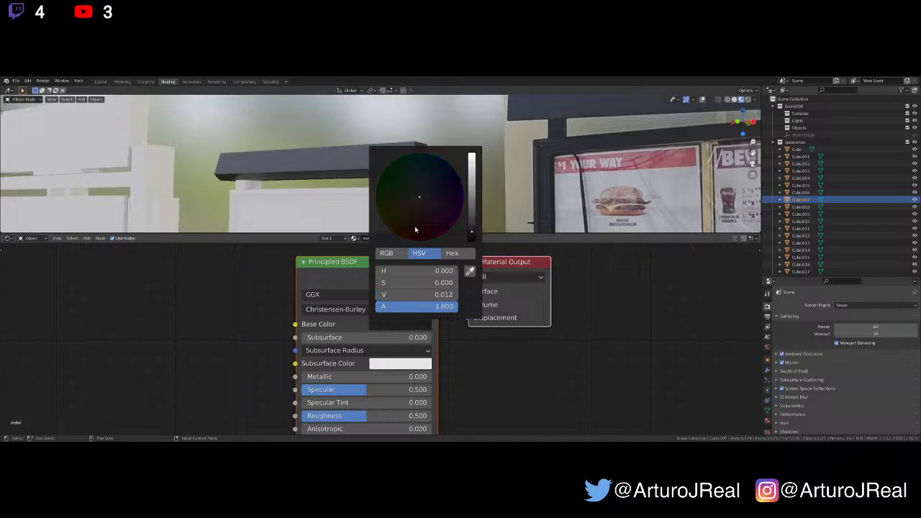
middle_drag(275, 189, 276, 165)
scroll(336, 186, down, 3)
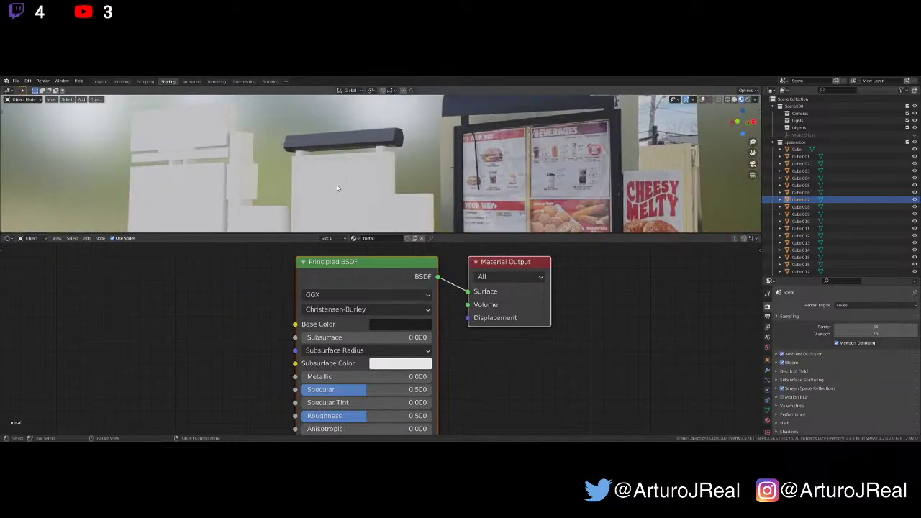
Assign the existing metal material to the left support between the top cap and the main panel
key(KP_1)
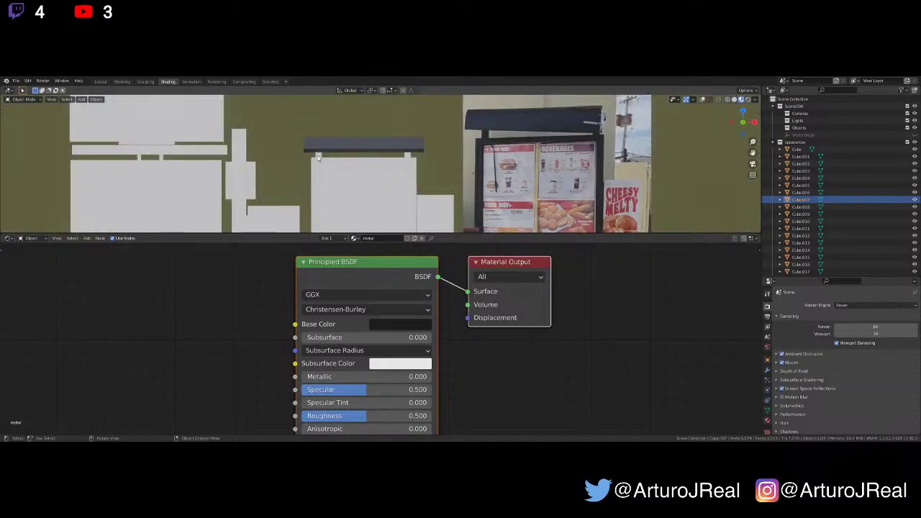
click(321, 158)
shift+click(341, 175)
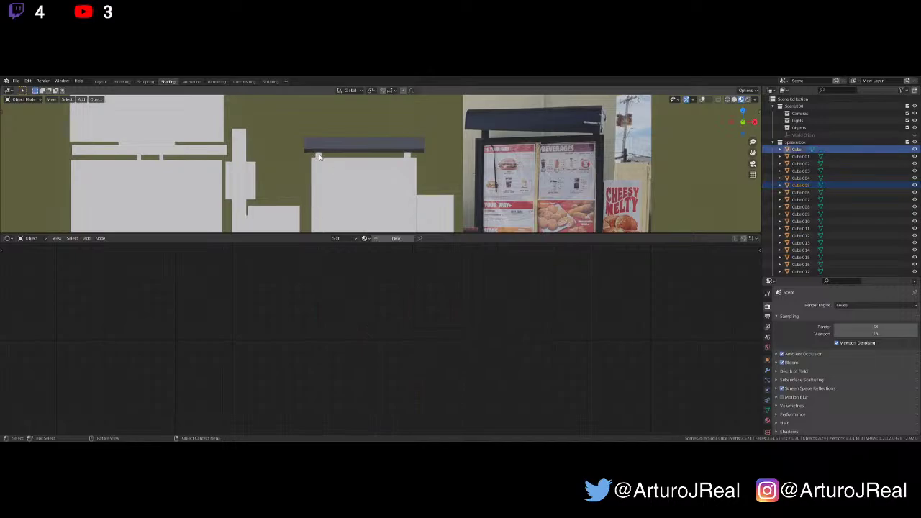
click(320, 156)
click(365, 238)
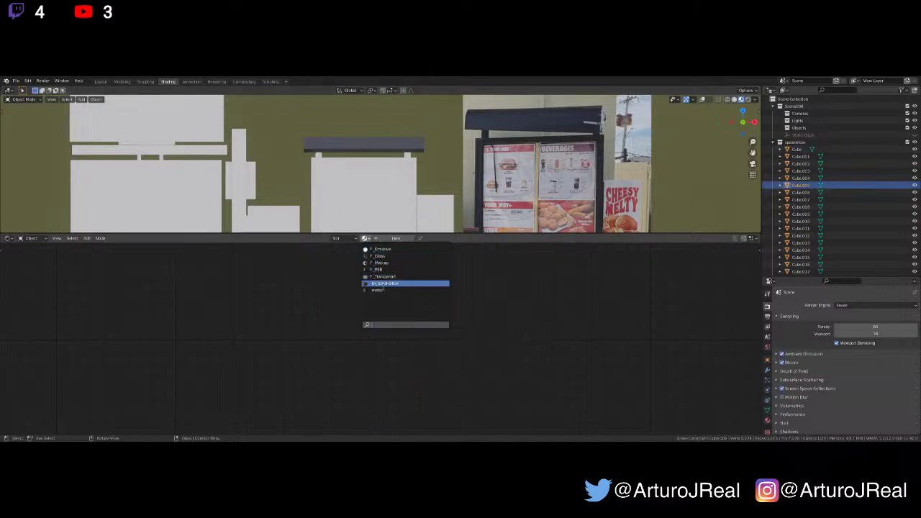
click(382, 284)
click(430, 227)
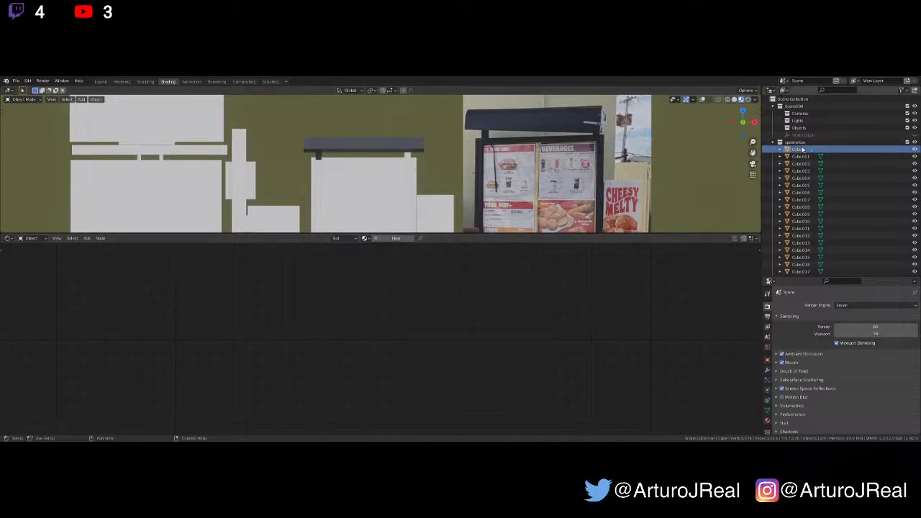
Assign the existing metal material to the right support between the top cap and the main panel
right_click(802, 149)
key(Escape)
click(409, 154)
click(365, 238)
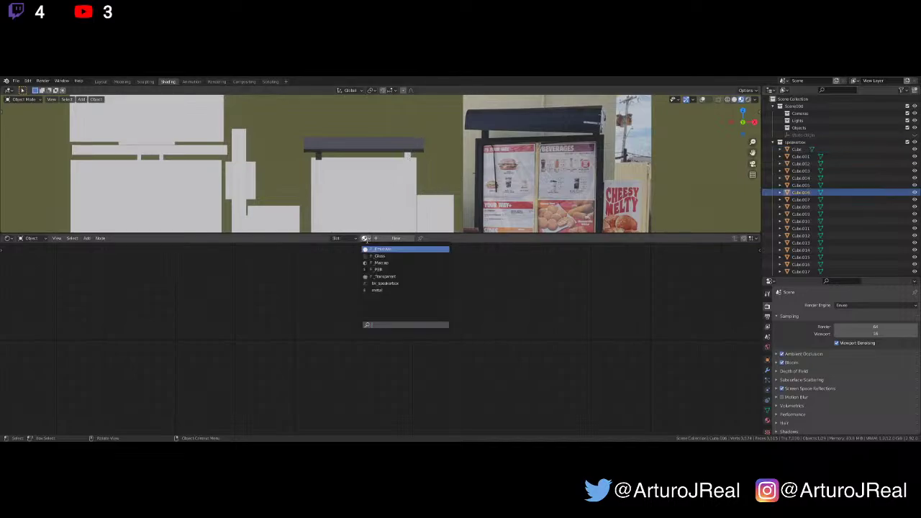
click(377, 290)
Assign the existing metal material to the menu board's main panel below the cap supports
click(399, 175)
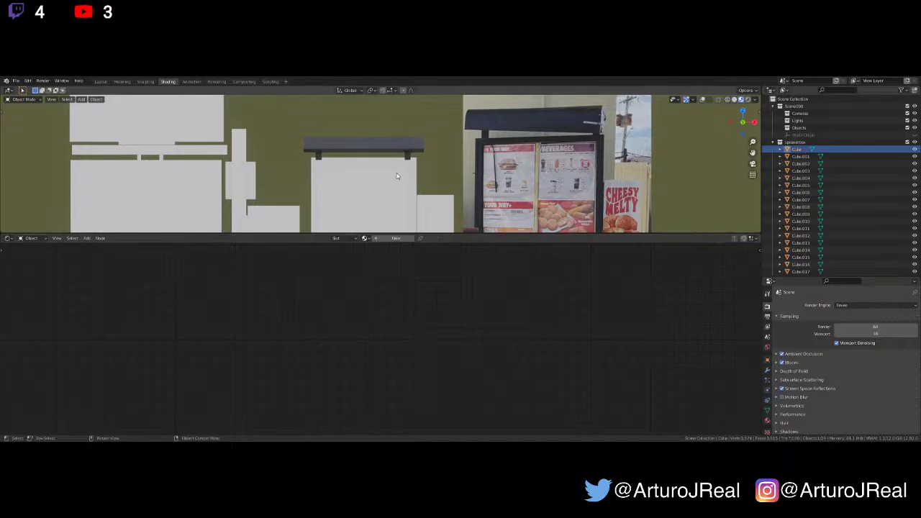
click(365, 238)
click(370, 291)
Assign the existing metal material to the left and right short supports between the main panel and the lower beam
shift+middle_drag(420, 209, 412, 195)
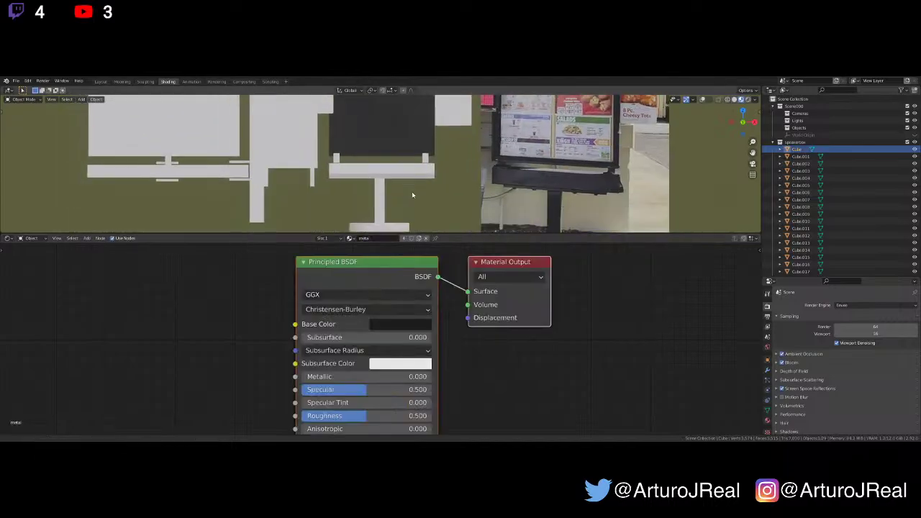
scroll(403, 189, down, 1)
scroll(363, 167, up, 2)
click(329, 157)
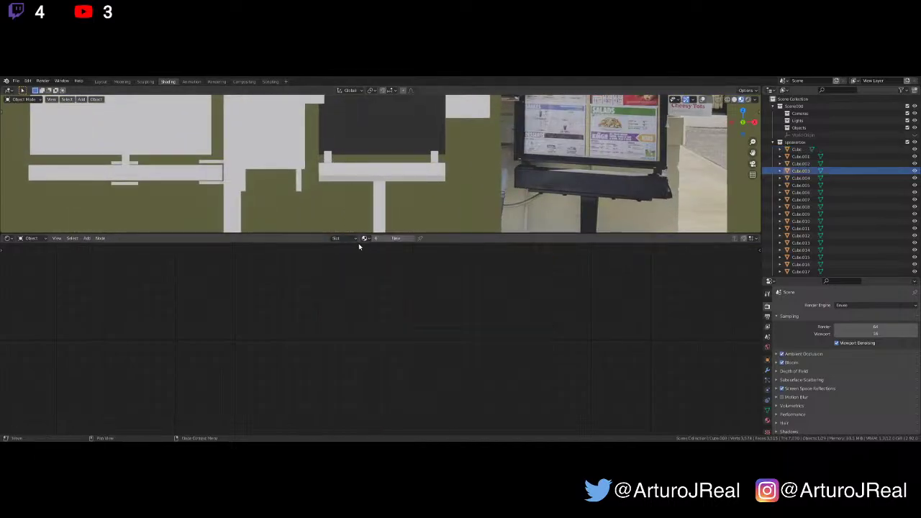
click(365, 238)
click(371, 288)
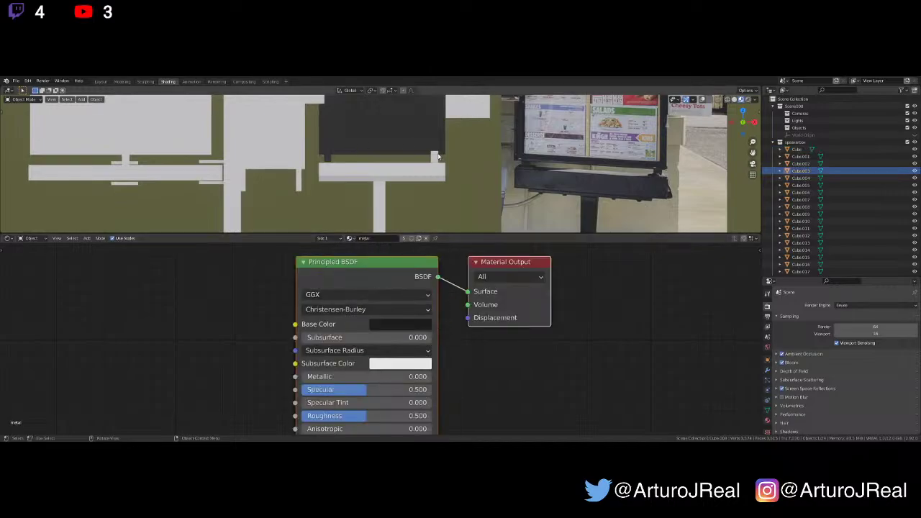
click(435, 157)
click(365, 238)
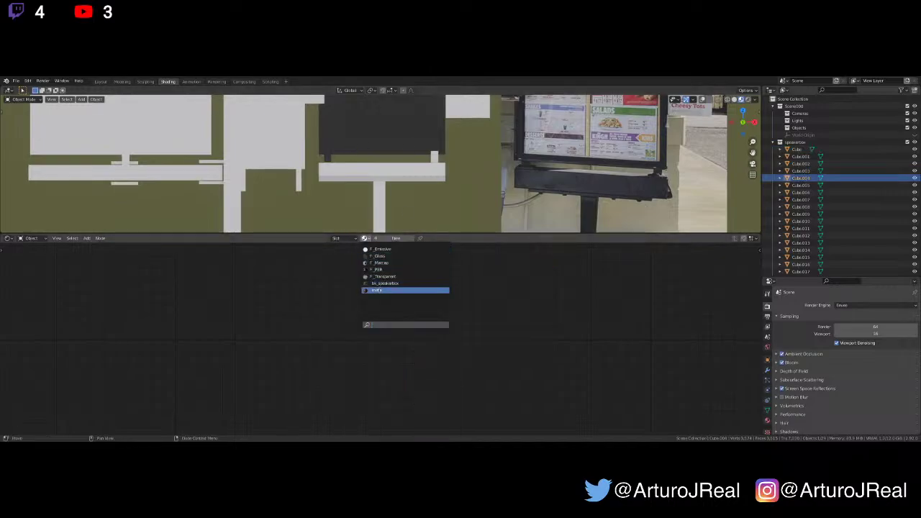
Assign the existing metal material to the two remaining pieces of the horizontal bar below the menu board
click(379, 290)
click(369, 173)
click(366, 238)
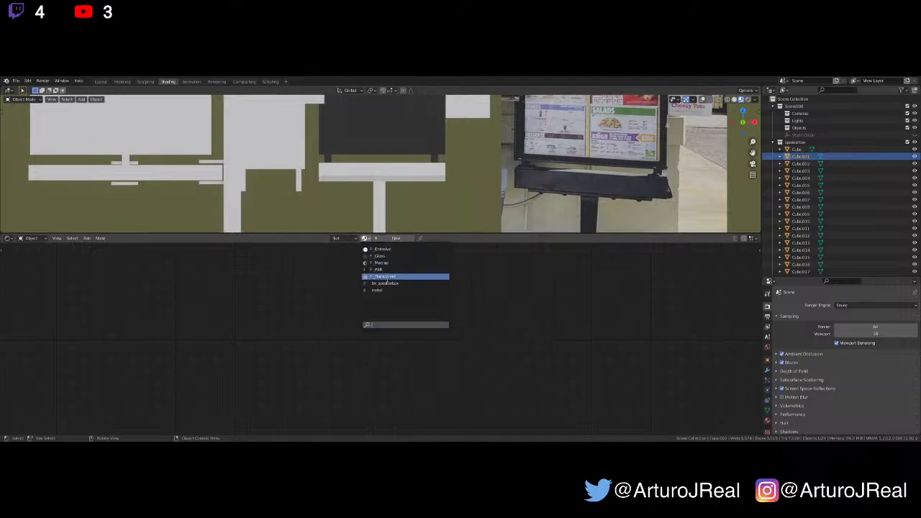
click(378, 291)
Assign the metal material to the support post and to the base at its foot
click(383, 202)
shift+middle_drag(409, 203, 401, 167)
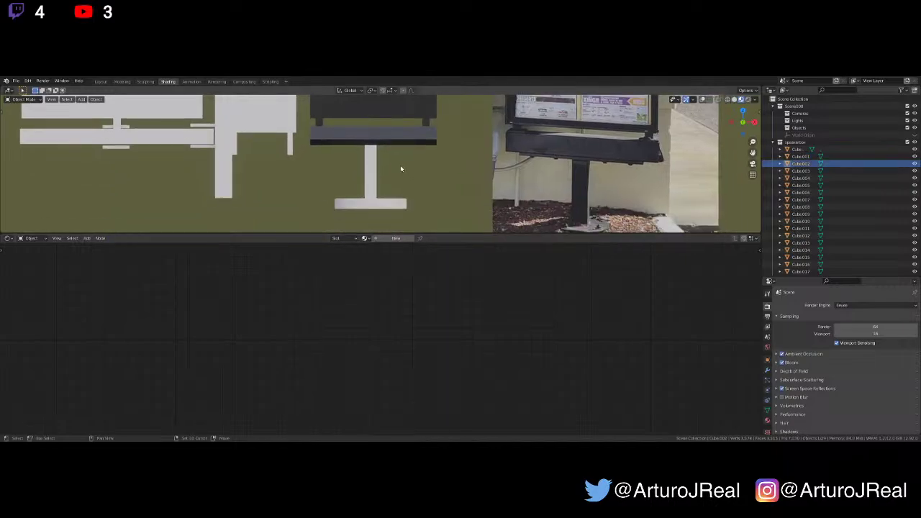
click(365, 239)
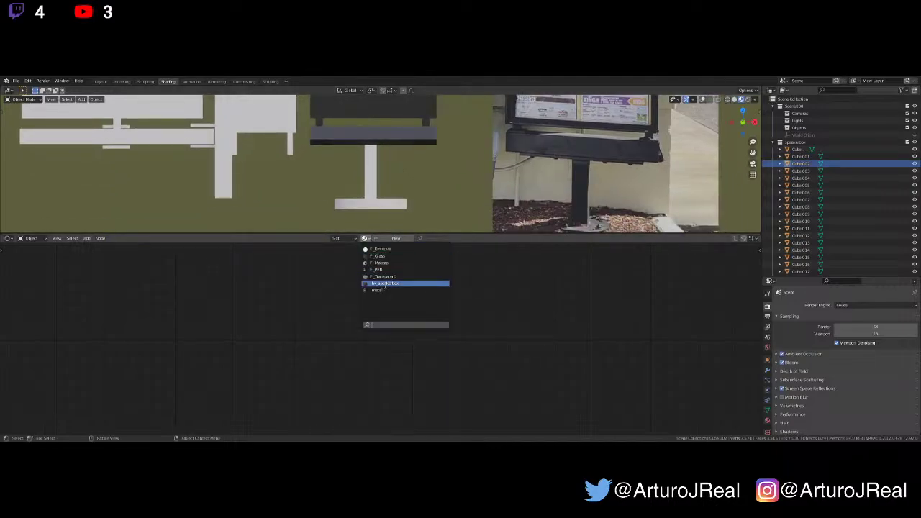
click(381, 291)
click(376, 203)
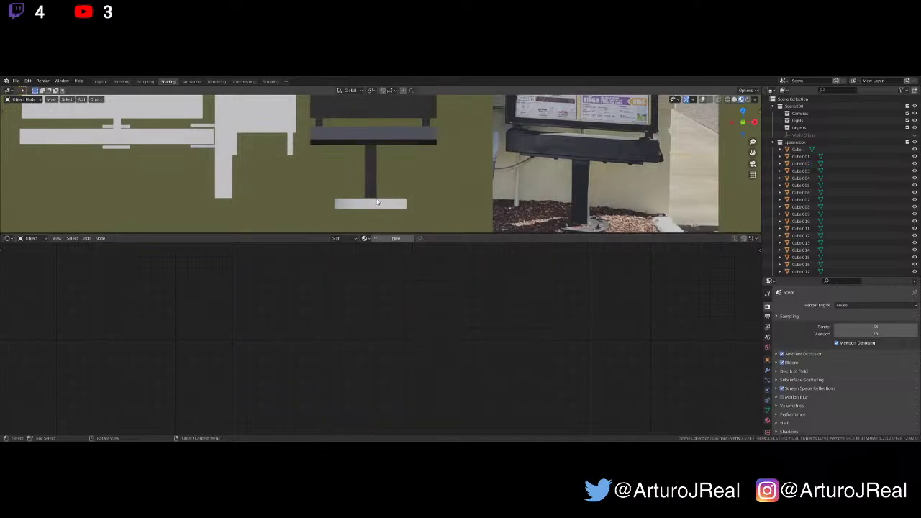
click(365, 238)
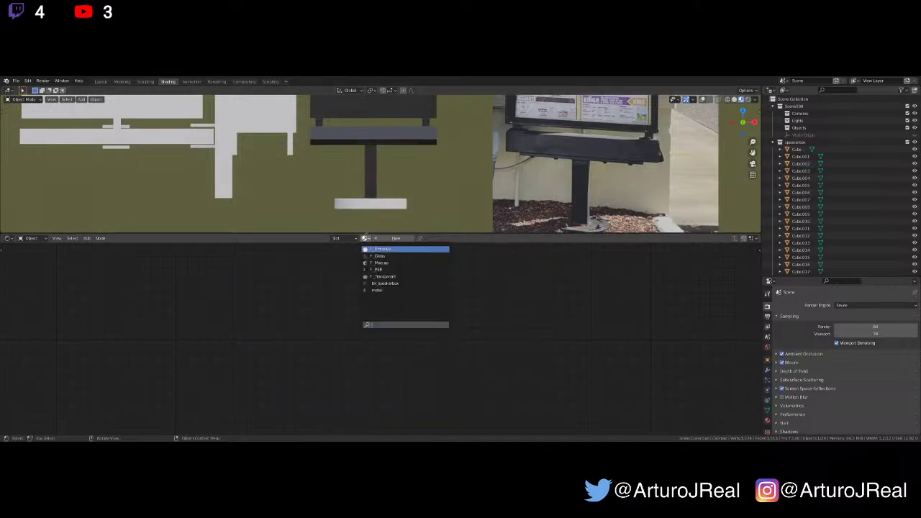
click(372, 279)
Frame the dark menu board from the front and enlarge the 3D viewport by shrinking the node editor
scroll(401, 189, down, 1)
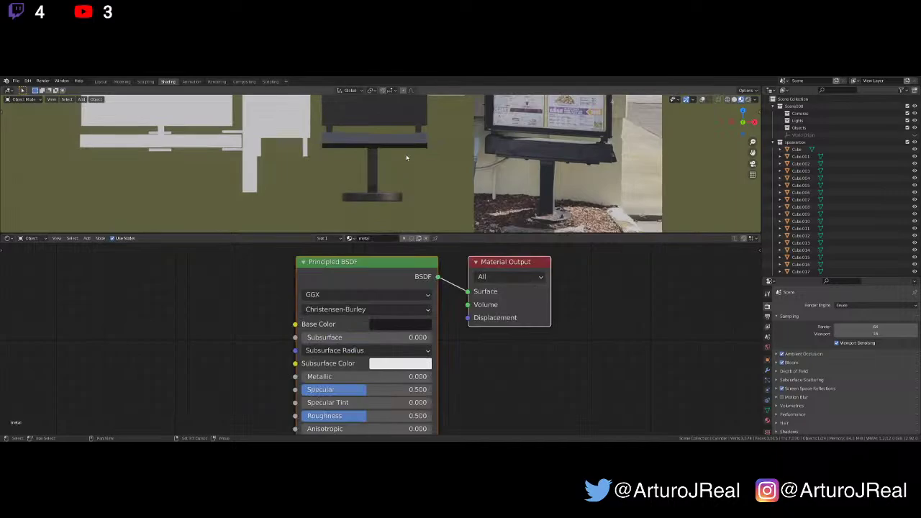
shift+middle_drag(407, 156, 364, 202)
scroll(383, 186, down, 3)
scroll(362, 188, up, 2)
click(346, 176)
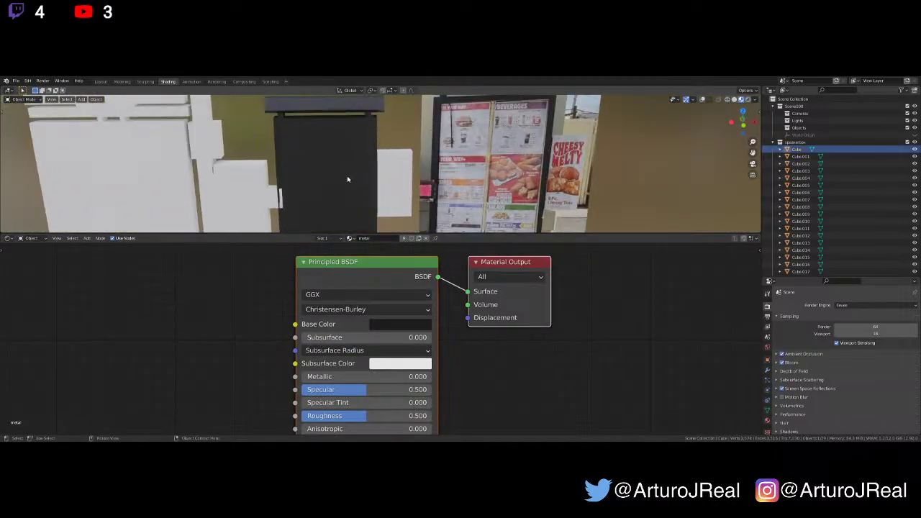
key(KP_Decimal)
key(KP_1)
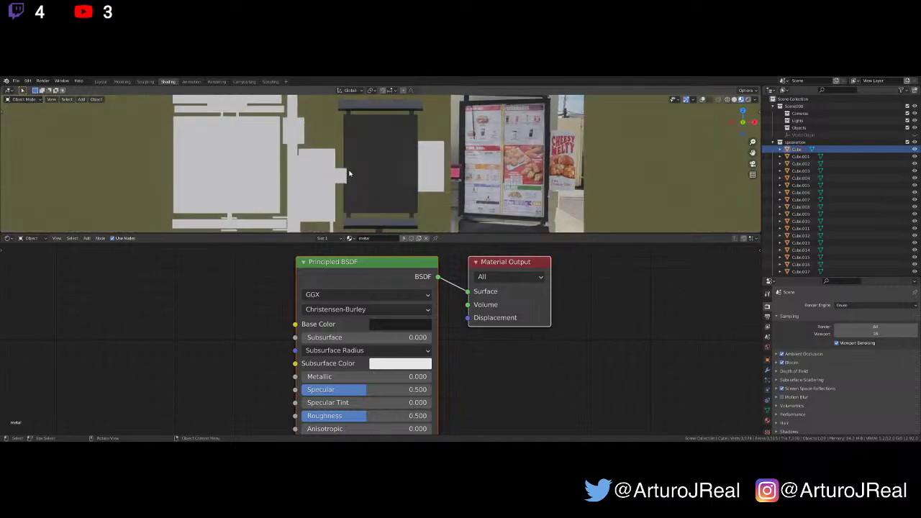
scroll(357, 173, up, 4)
shift+middle_drag(376, 145, 375, 145)
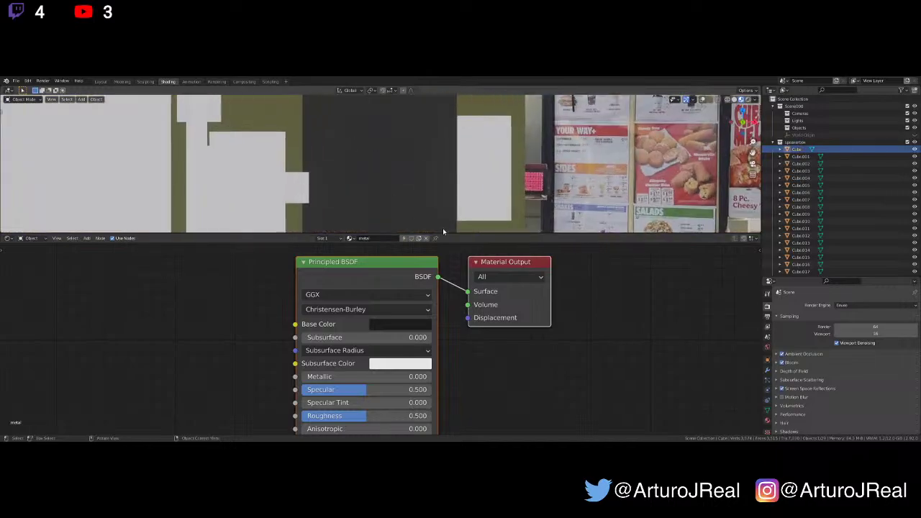
click(484, 232)
drag(484, 231, 461, 319)
scroll(415, 218, down, 3)
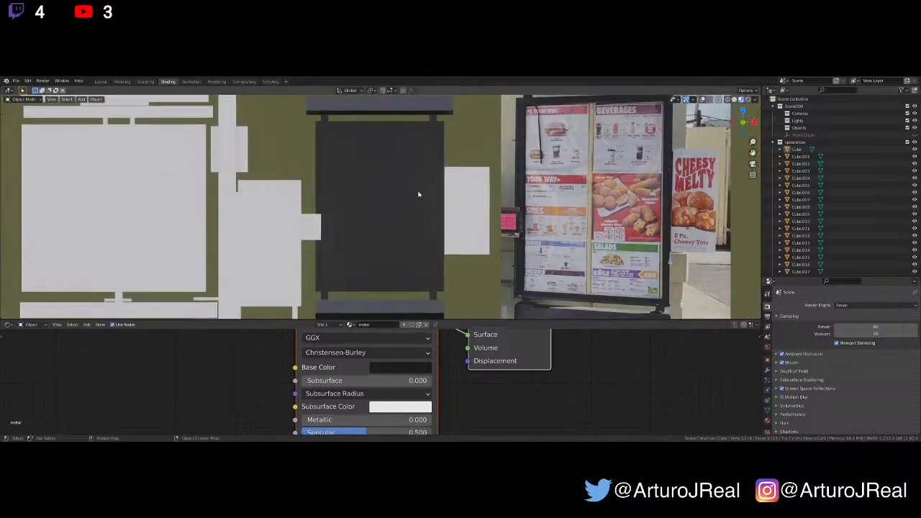
Select the menu board and turn on the viewport overlays while keeping Material Preview shading
middle_drag(415, 218, 389, 199)
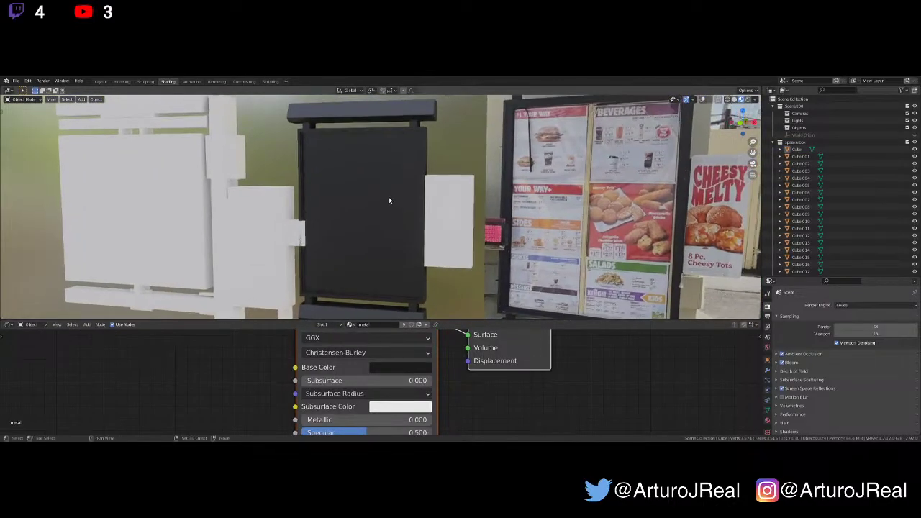
scroll(366, 200, up, 1)
click(362, 201)
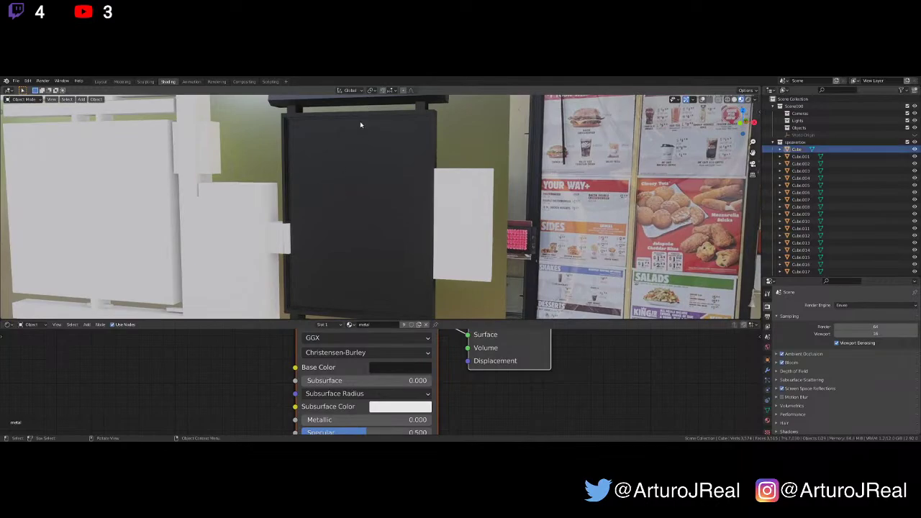
key(Tab)
key(Tab)
click(733, 100)
click(741, 100)
click(703, 101)
Separate the menu board's inset front face into its own object by selection
key(Tab)
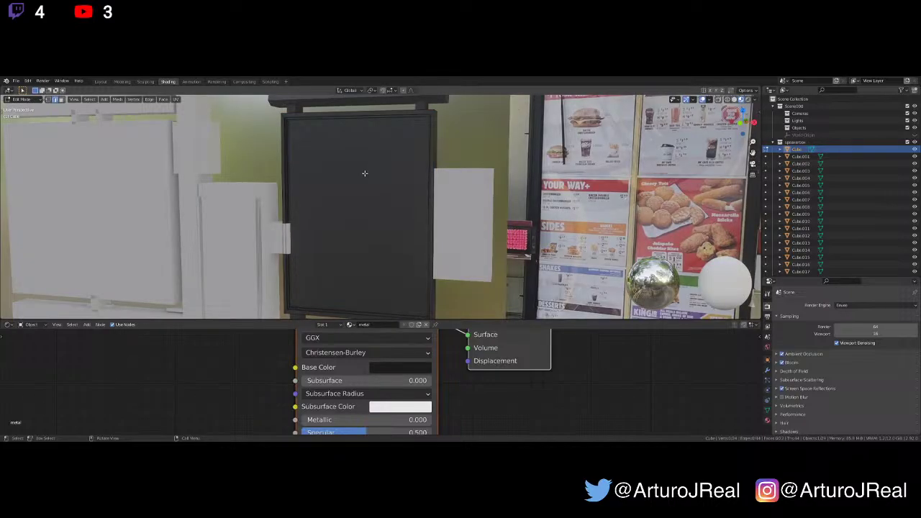
key(Tab)
key(Tab)
key(3)
click(360, 175)
middle_drag(361, 176, 390, 172)
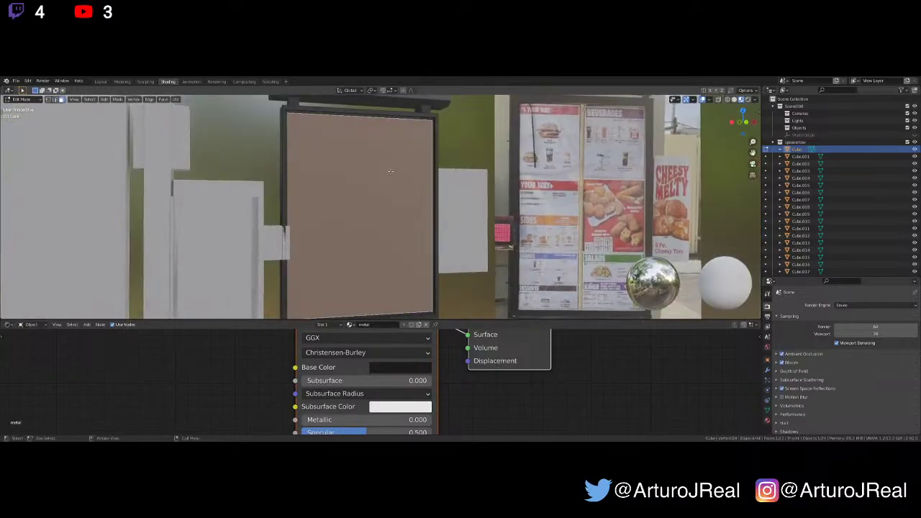
key(KP_1)
key(p)
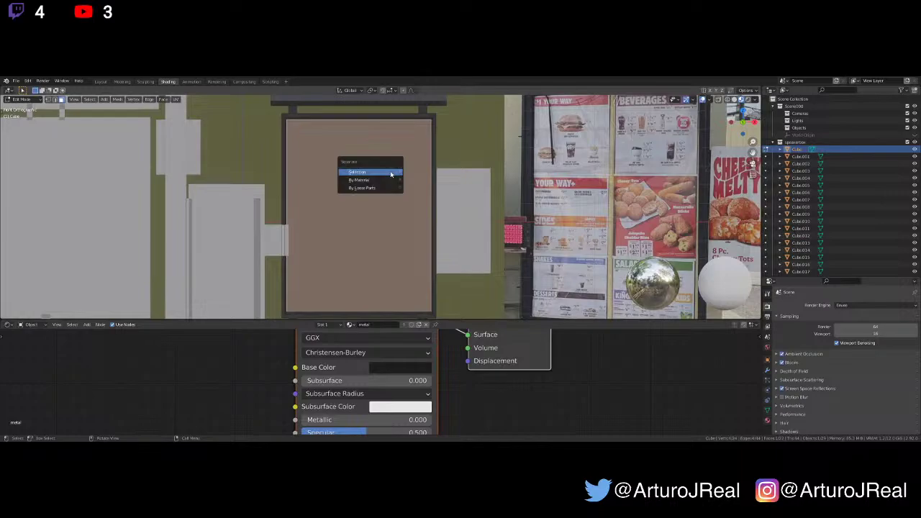
click(391, 174)
mouse_move(395, 171)
middle_down()
mouse_move(408, 169)
mouse_move(400, 172)
middle_up()
key(Tab)
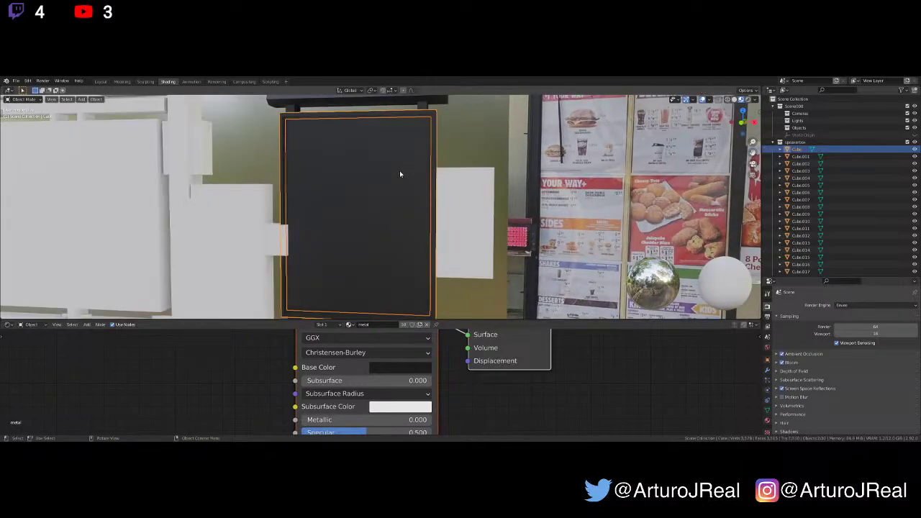
Replace the separated front panel's metal material with a new one and reposition its shader nodes
click(385, 177)
scroll(377, 381, down, 7)
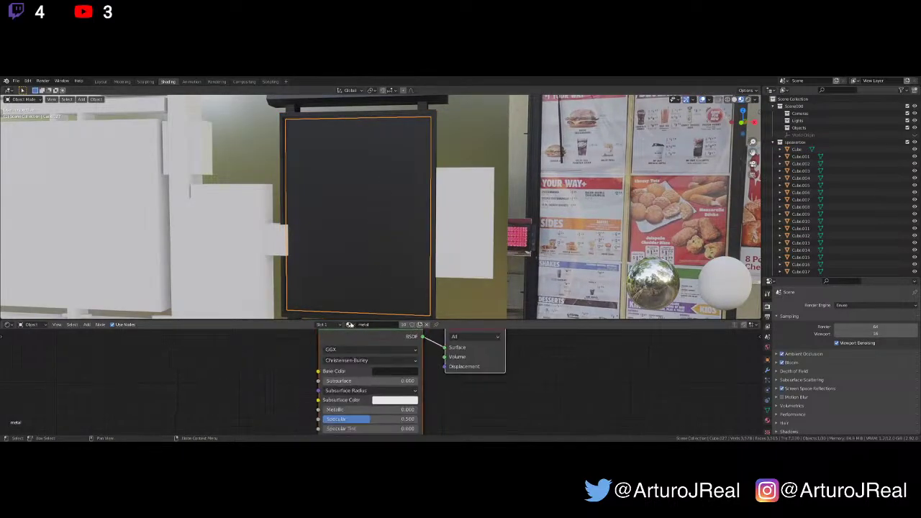
click(426, 325)
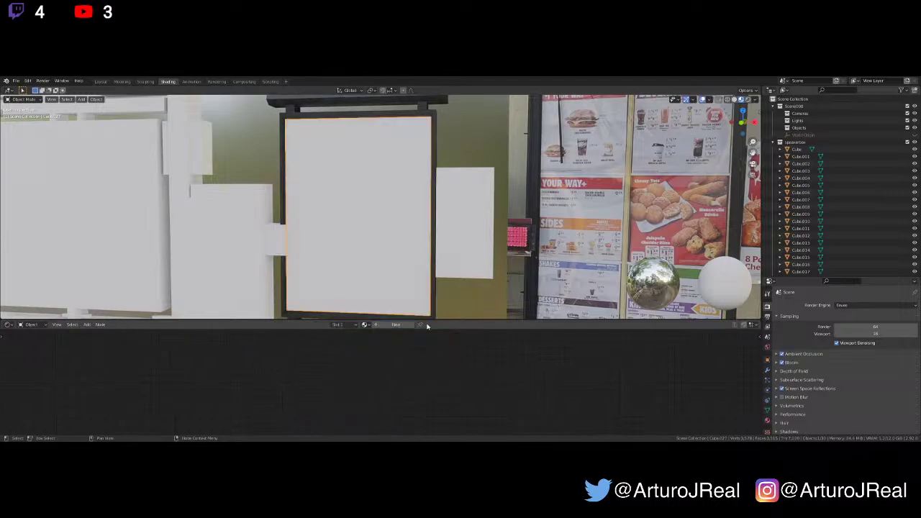
key(KP_1)
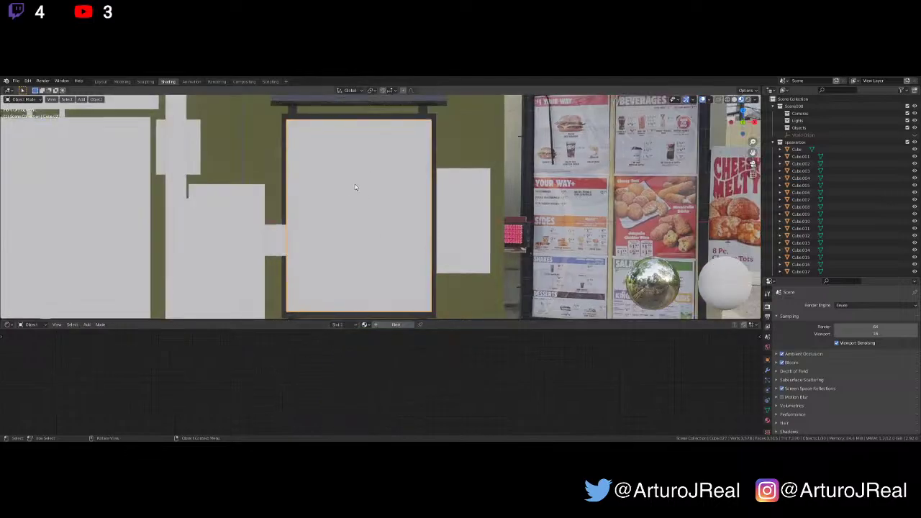
shift+middle_drag(327, 187, 325, 158)
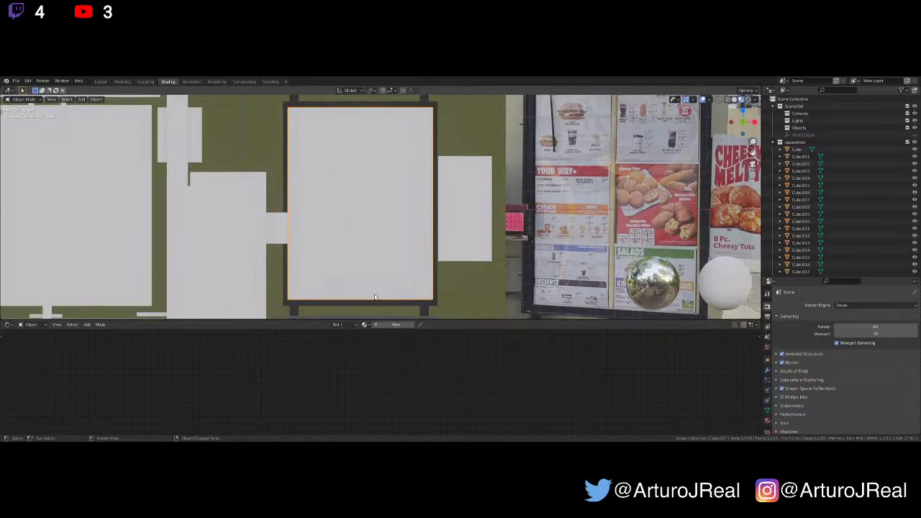
click(379, 327)
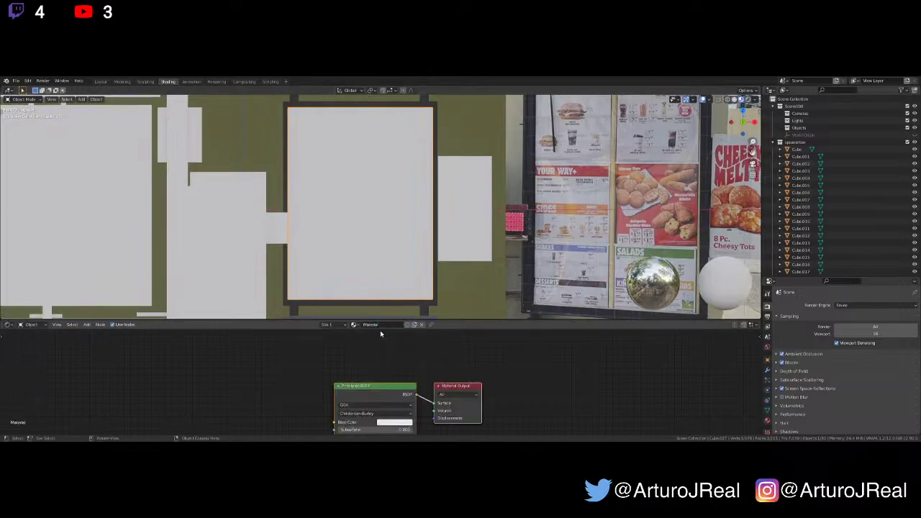
key(g)
click(466, 375)
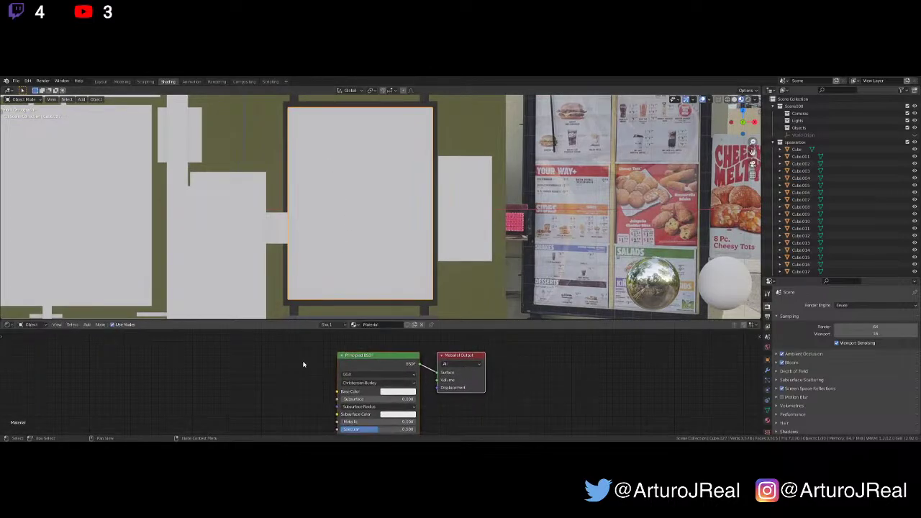
key(shift+s)
mouse_move(264, 368)
click(159, 351)
key(shift+a)
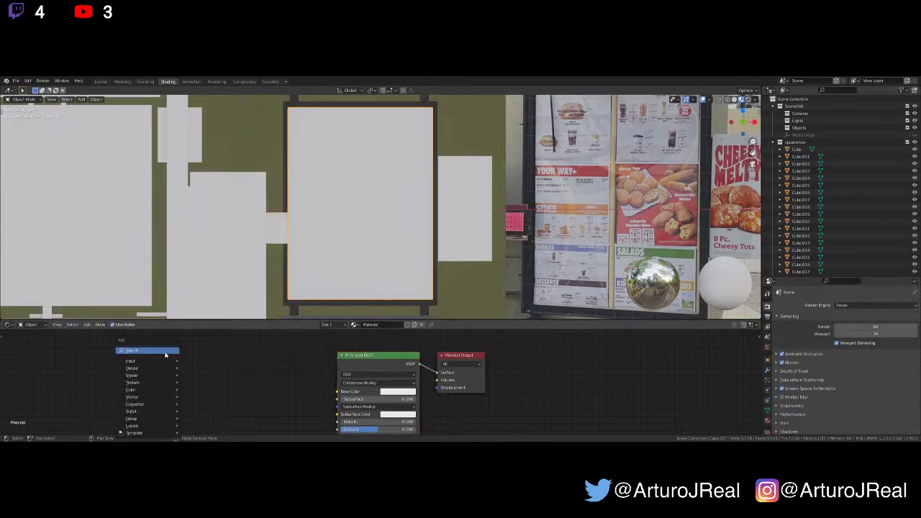
Try to link the menu board frame's materials to other objects
click(298, 207)
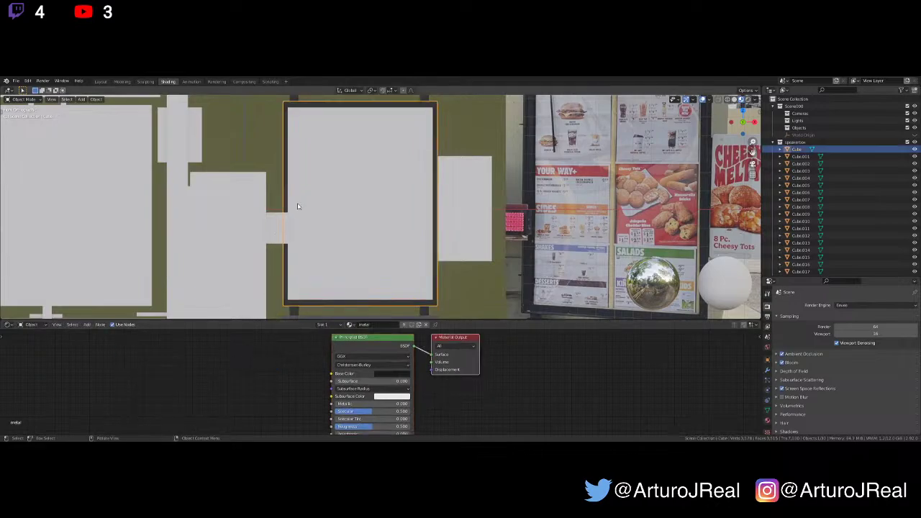
key(ctrl+l)
mouse_move(299, 206)
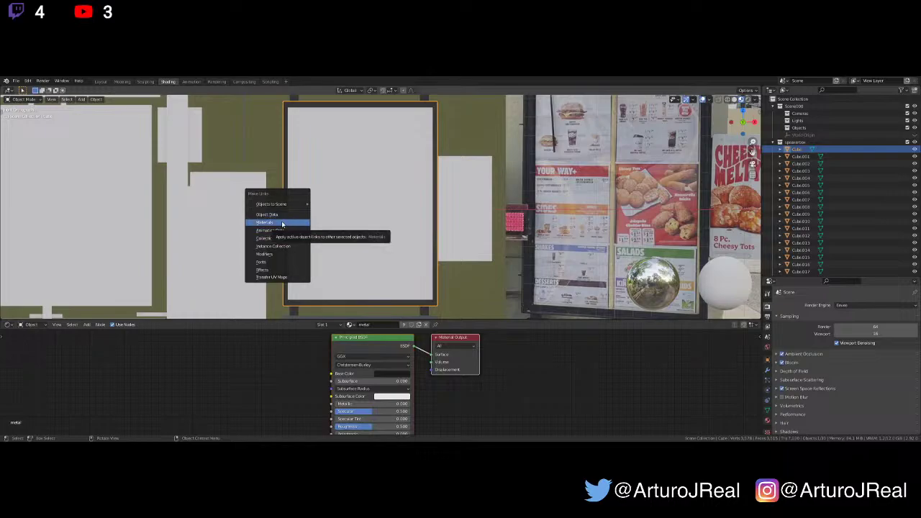
click(282, 223)
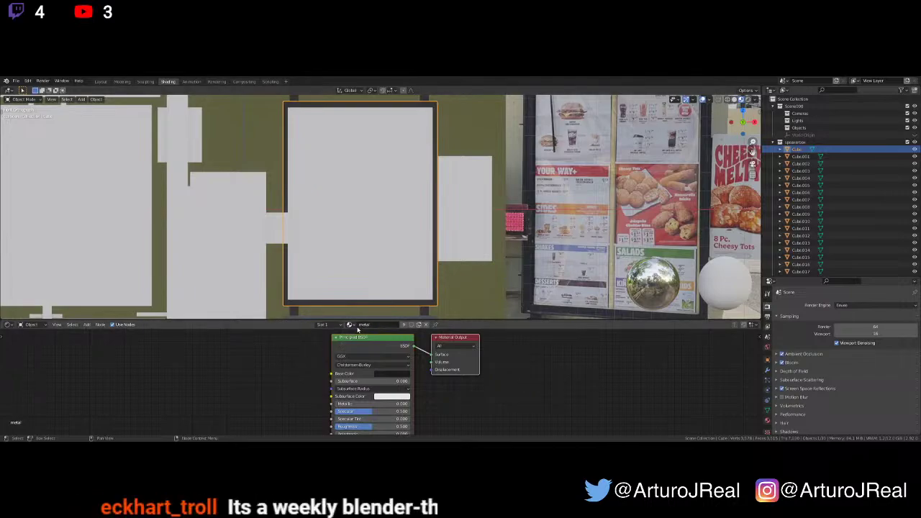
Add an Image Texture with Mapping and Texture Coordinate nodes to the front panel's Principled BSDF
click(348, 245)
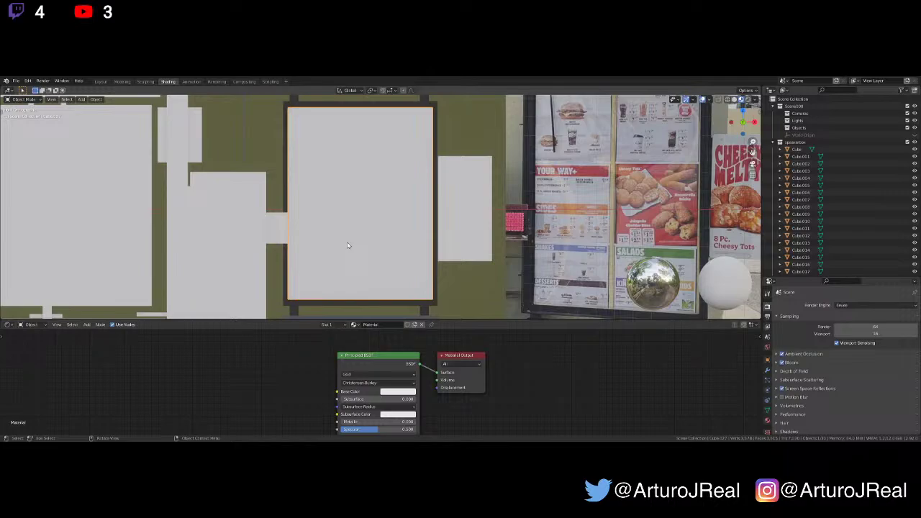
scroll(374, 207, down, 5)
scroll(373, 204, up, 6)
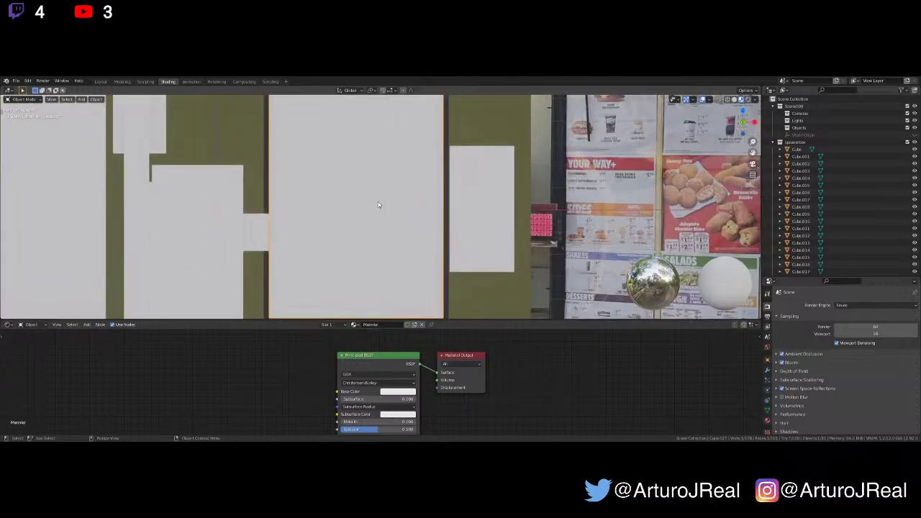
scroll(378, 205, down, 6)
middle_drag(410, 200, 393, 224)
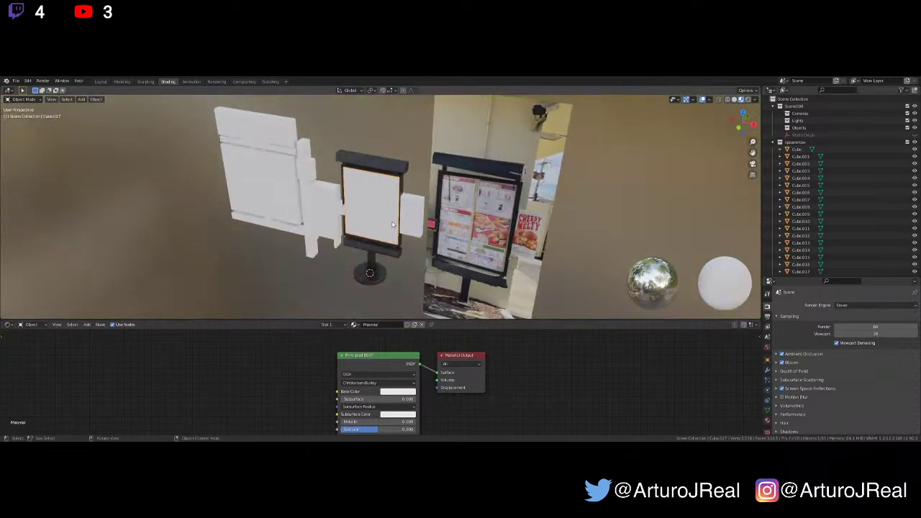
key(KP_1)
scroll(392, 224, up, 8)
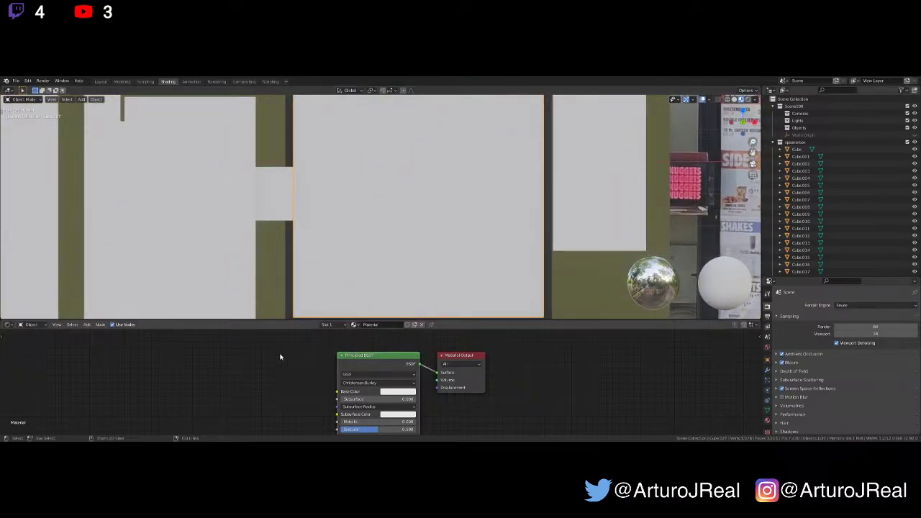
key(ctrl+t)
scroll(281, 356, down, 1)
scroll(288, 375, up, 2)
middle_drag(287, 376, 291, 329)
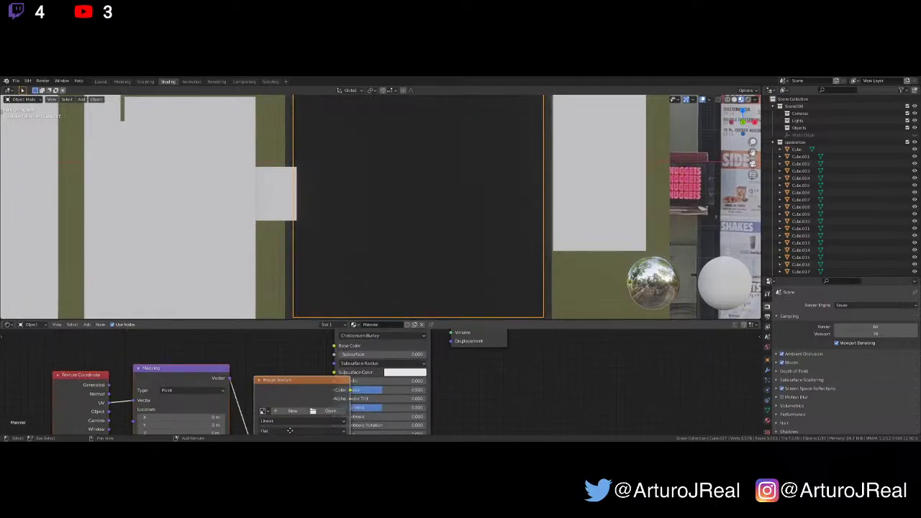
Move the texture setup nodes along X, clear of the Principled BSDF node
drag(294, 349, 30, 423)
key(g)
key(x)
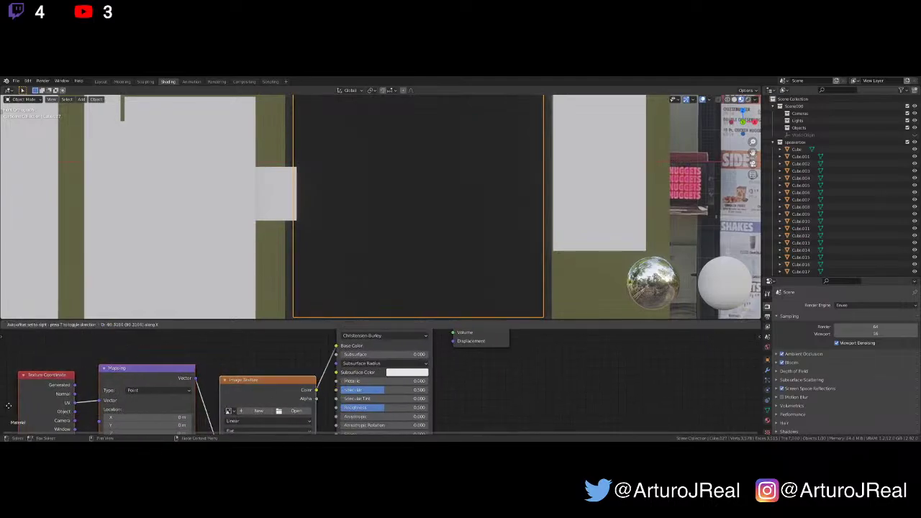
click(9, 407)
shift+middle_drag(184, 378, 356, 373)
scroll(233, 378, up, 3)
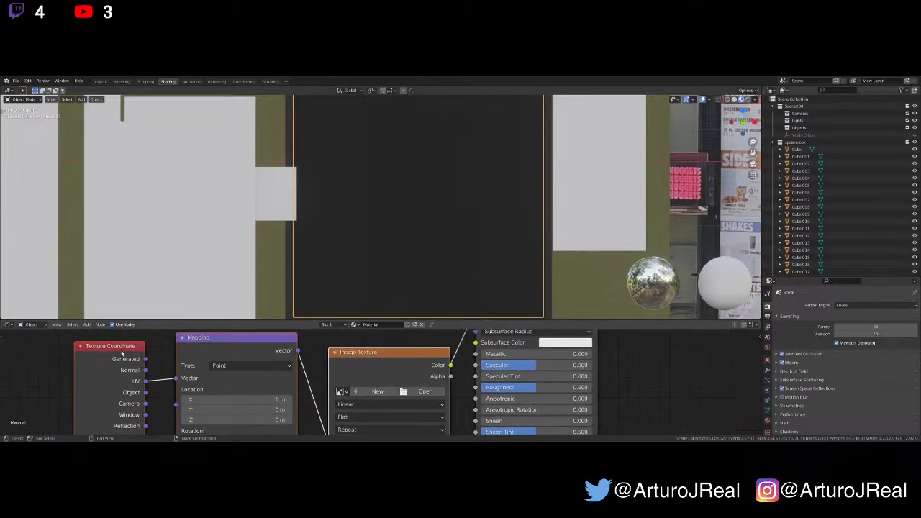
scroll(364, 163, down, 1)
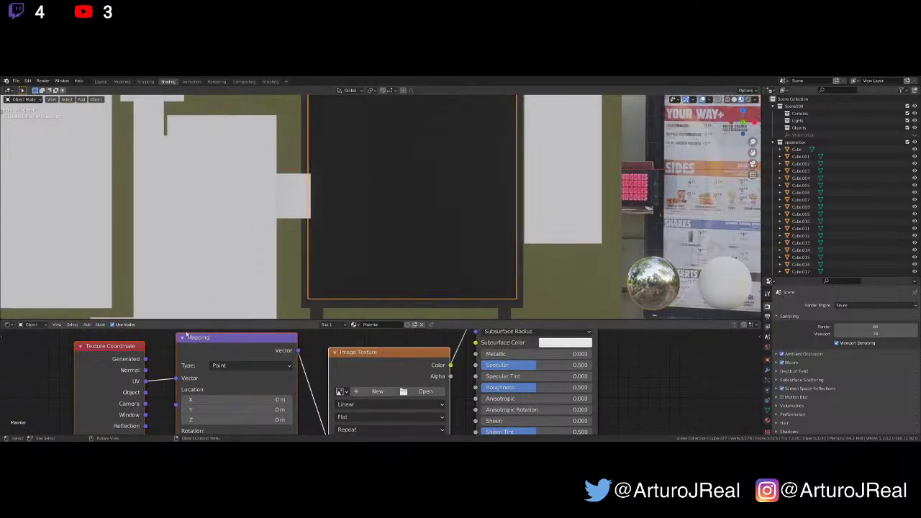
middle_drag(190, 369, 156, 351)
scroll(166, 355, down, 1)
scroll(178, 352, down, 1)
middle_drag(344, 353, 267, 390)
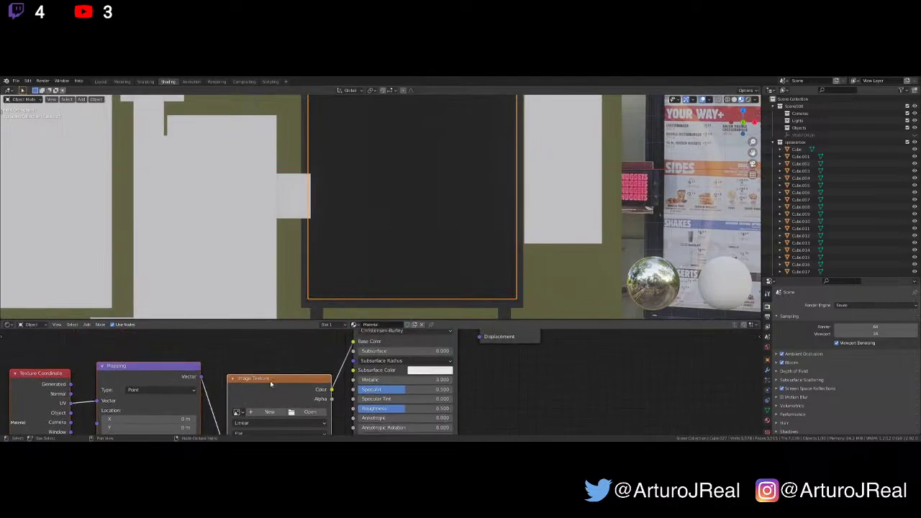
Assign the existing image bk_speakerbox.jpg to the front panel's Image Texture node
scroll(269, 391, up, 1)
middle_drag(270, 392, 262, 370)
click(227, 392)
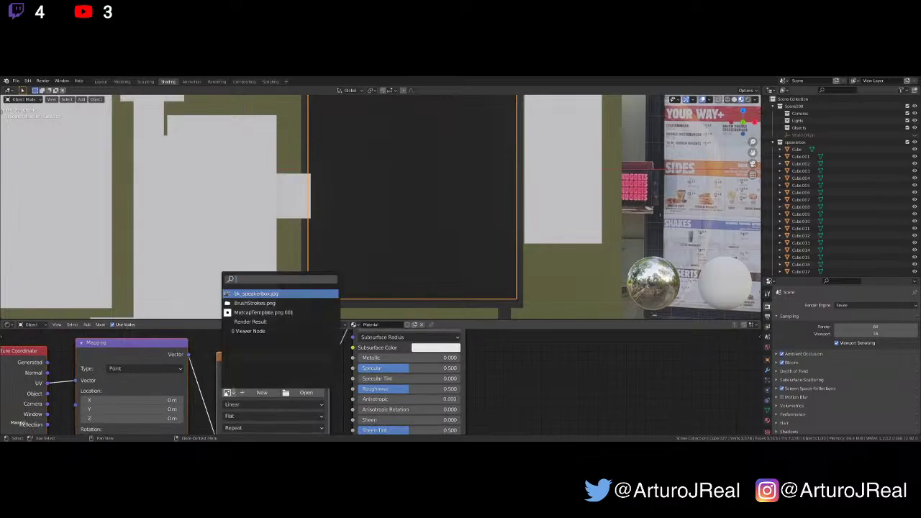
click(249, 293)
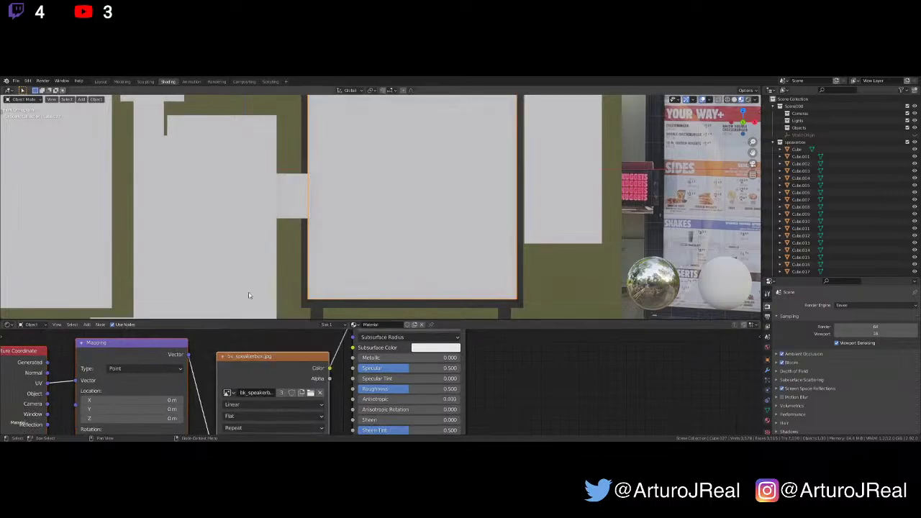
shift+middle_drag(431, 177, 379, 242)
scroll(378, 206, down, 2)
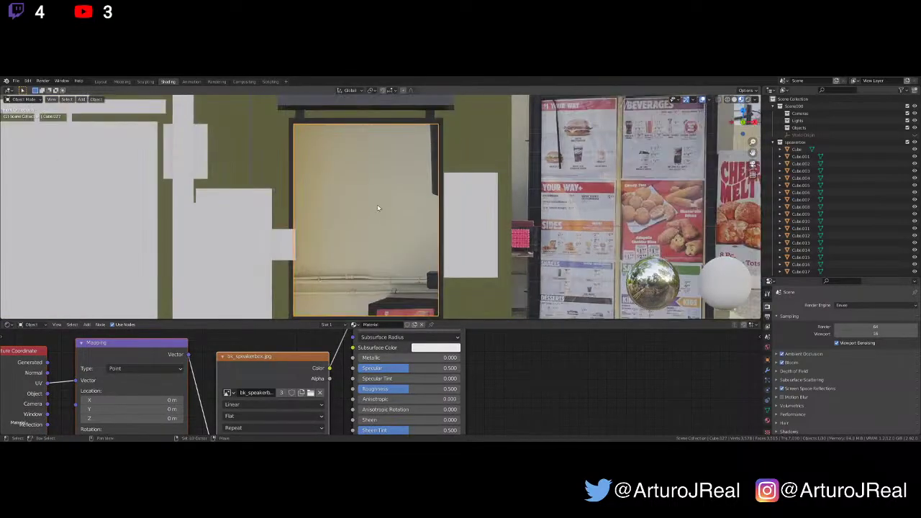
shift+middle_drag(379, 205, 351, 186)
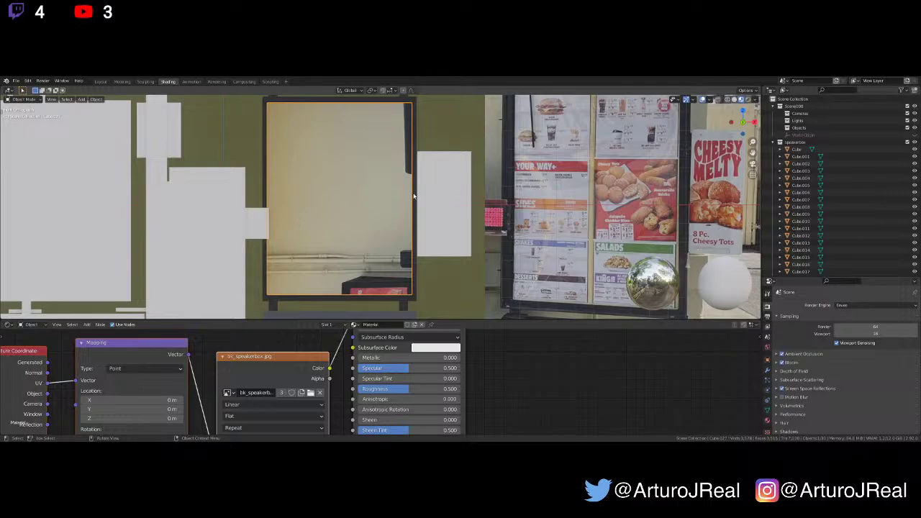
Temporarily show the reference photo empty behind the model, examine the drive-thru boards against it, and hide it again
scroll(414, 197, down, 10)
shift+middle_drag(462, 177, 363, 202)
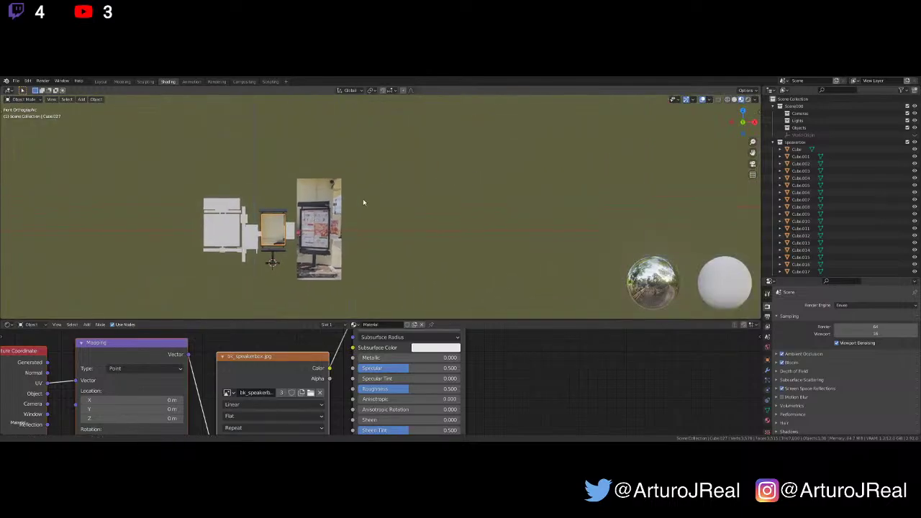
click(779, 142)
click(915, 164)
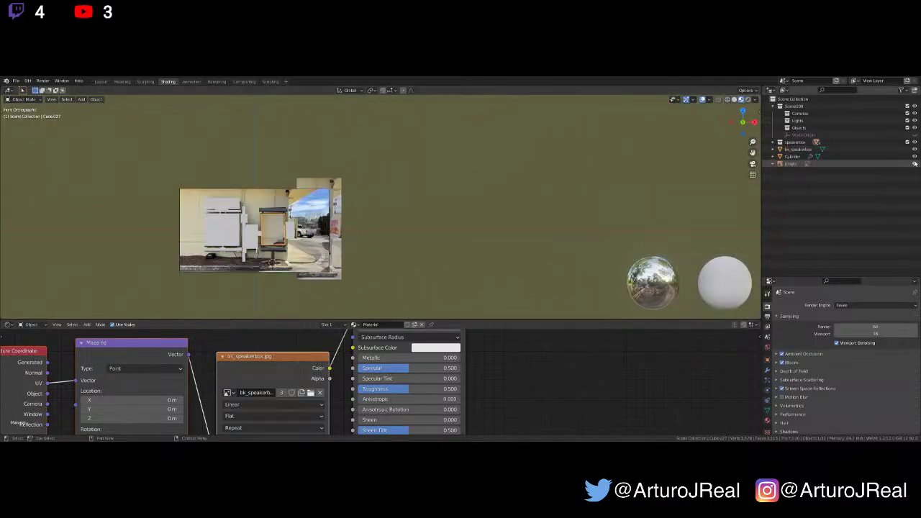
scroll(307, 199, up, 5)
shift+middle_drag(111, 182, 347, 147)
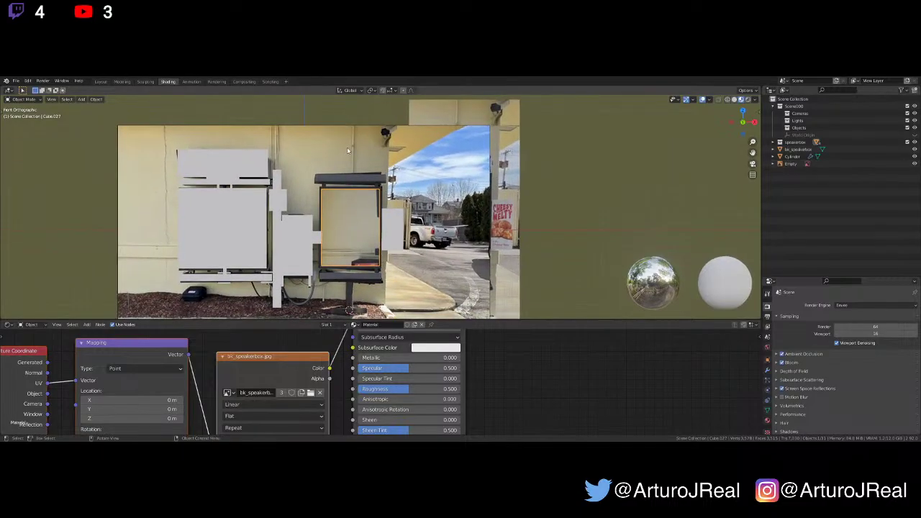
key(alt+a)
scroll(347, 151, down, 4)
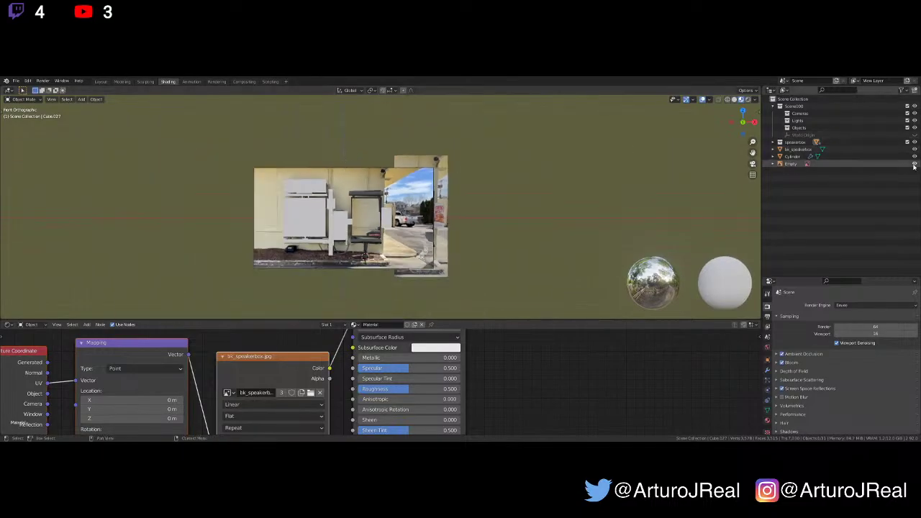
click(914, 164)
scroll(393, 227, up, 2)
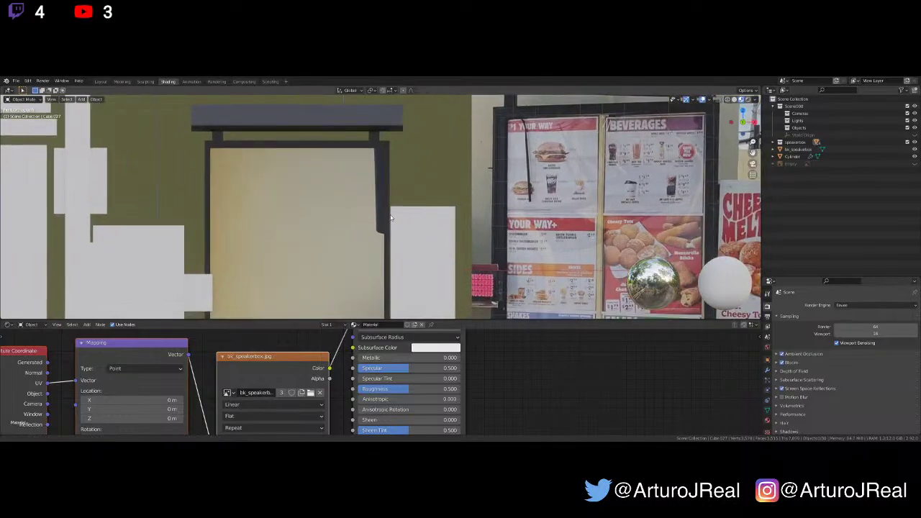
Split the 3D viewport vertically and change the new narrow area to a UV Editor
click(309, 200)
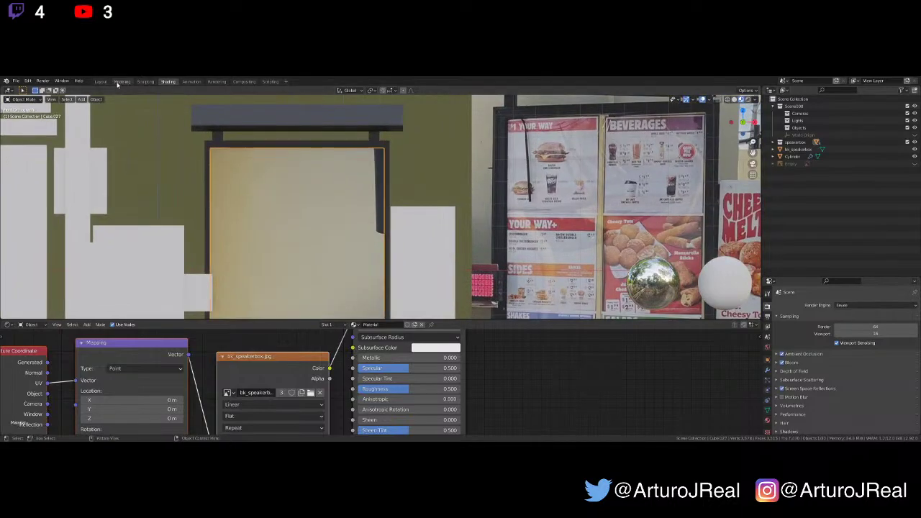
click(15, 294)
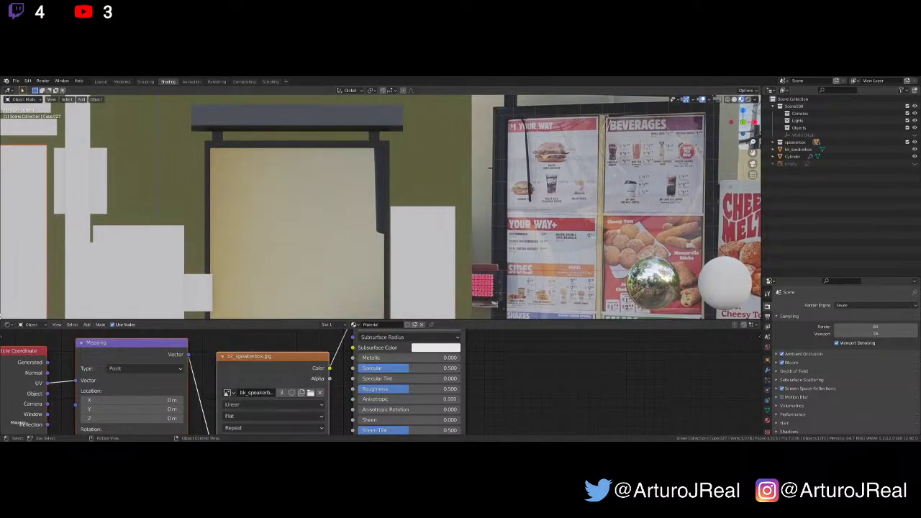
drag(130, 318, 171, 296)
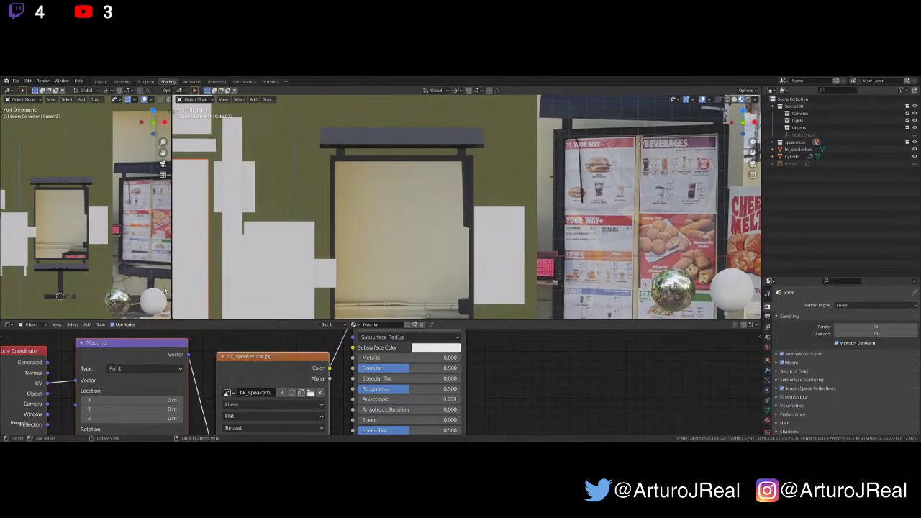
click(22, 100)
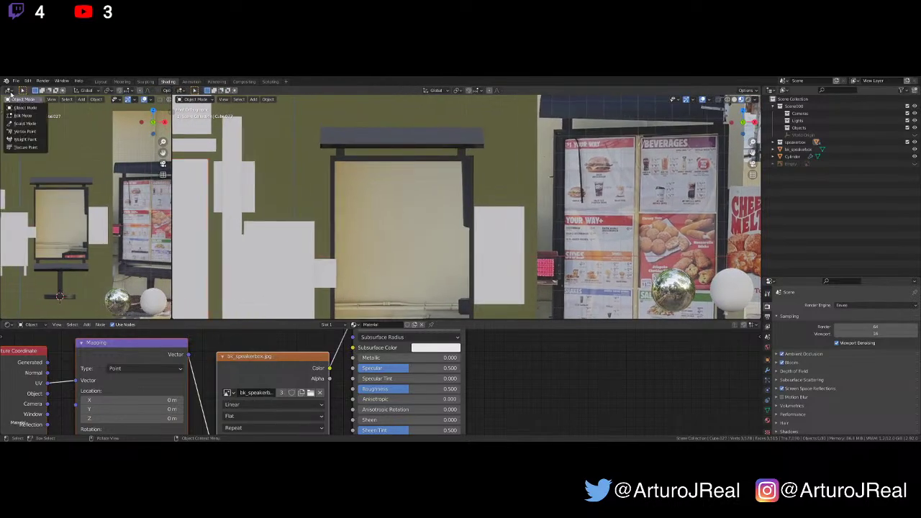
click(10, 91)
click(25, 119)
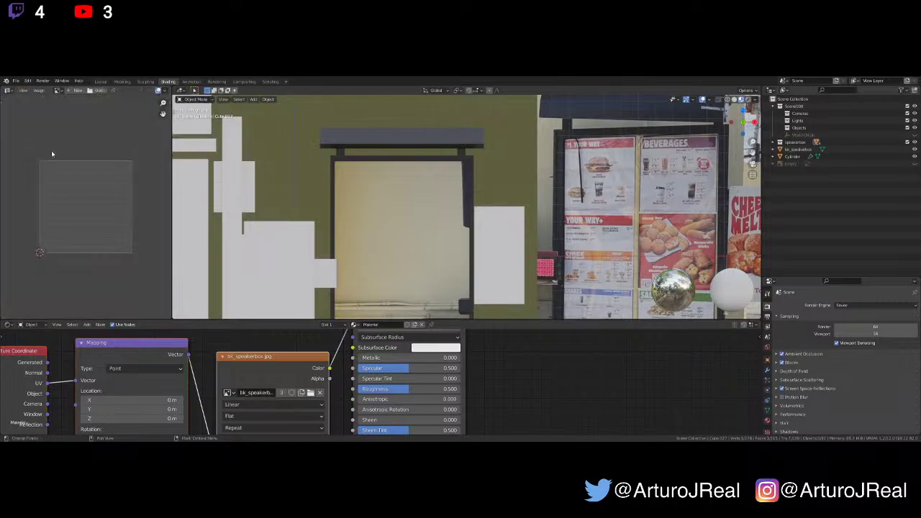
Display bk_speakerbox.jpg in the UV Editor and keep the menu board's front panel selected
click(390, 226)
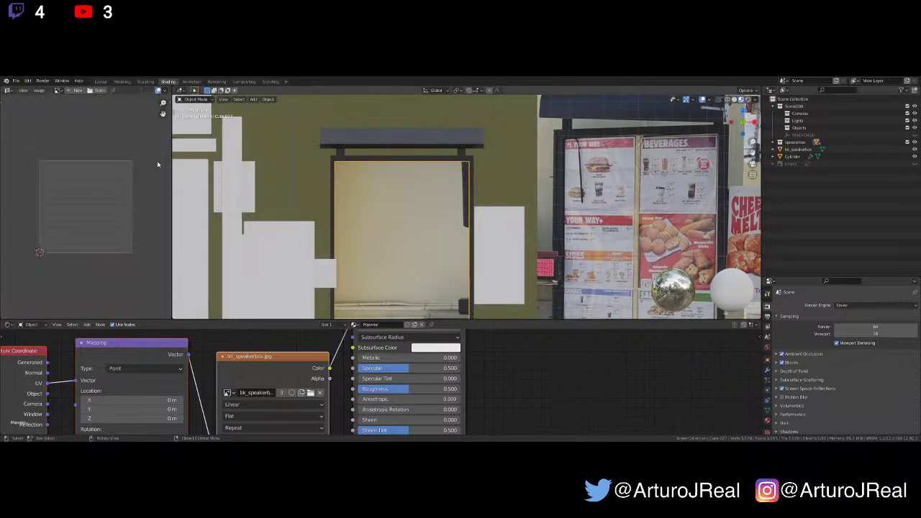
click(60, 91)
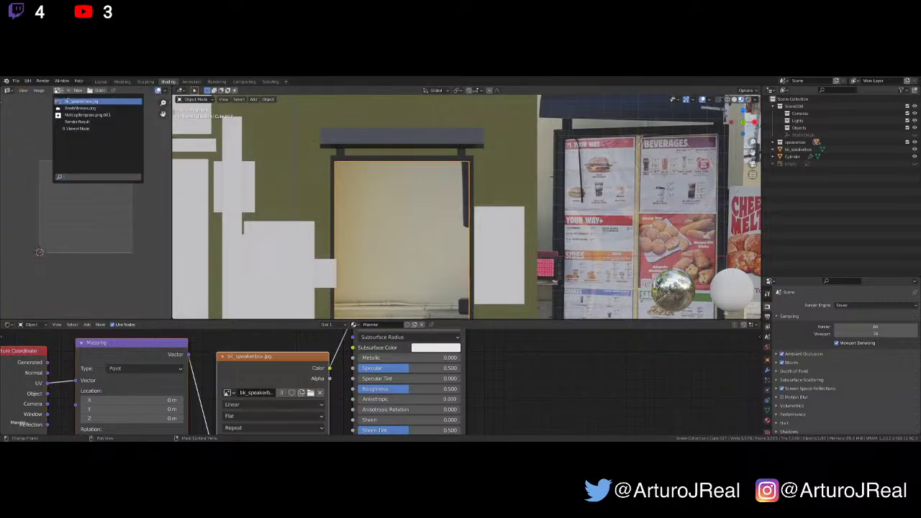
click(59, 101)
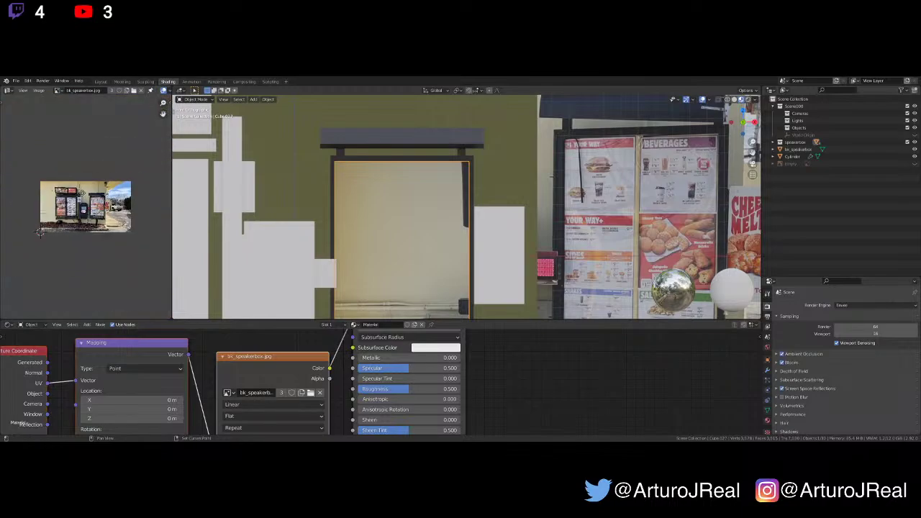
click(388, 199)
click(384, 215)
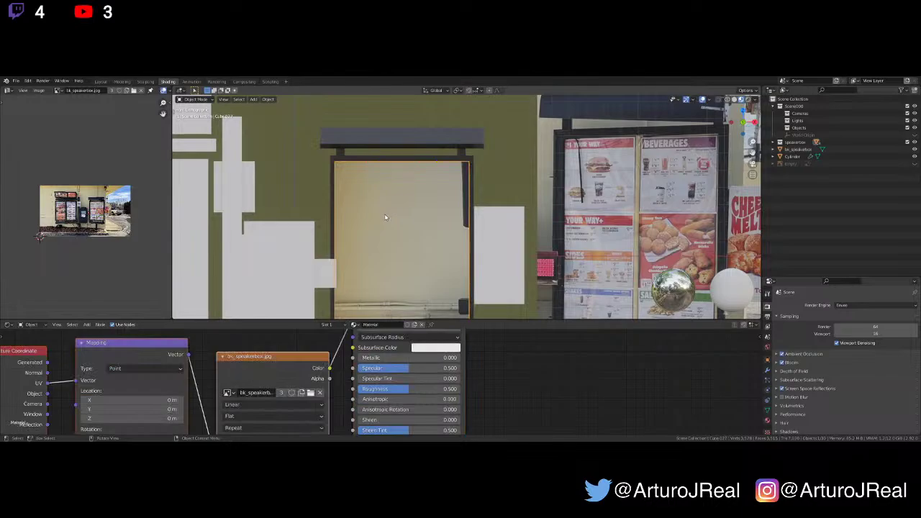
Enter Edit Mode on the front panel, select all of its geometry and unwrap it onto the photo
key(Tab)
key(a)
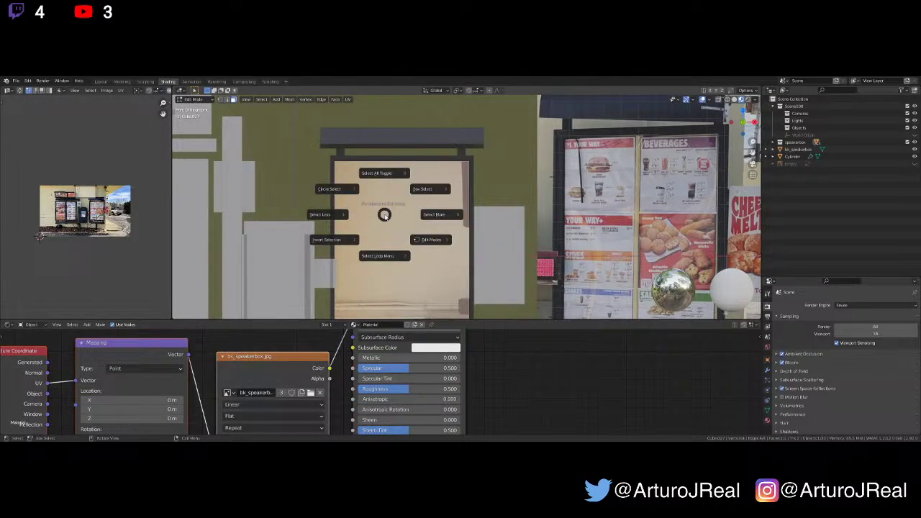
key(Escape)
key(a)
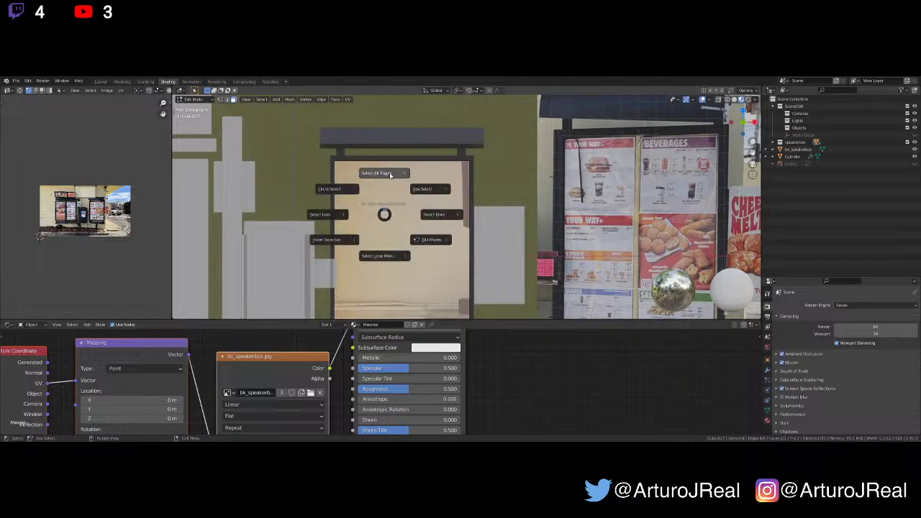
click(390, 173)
click(388, 183)
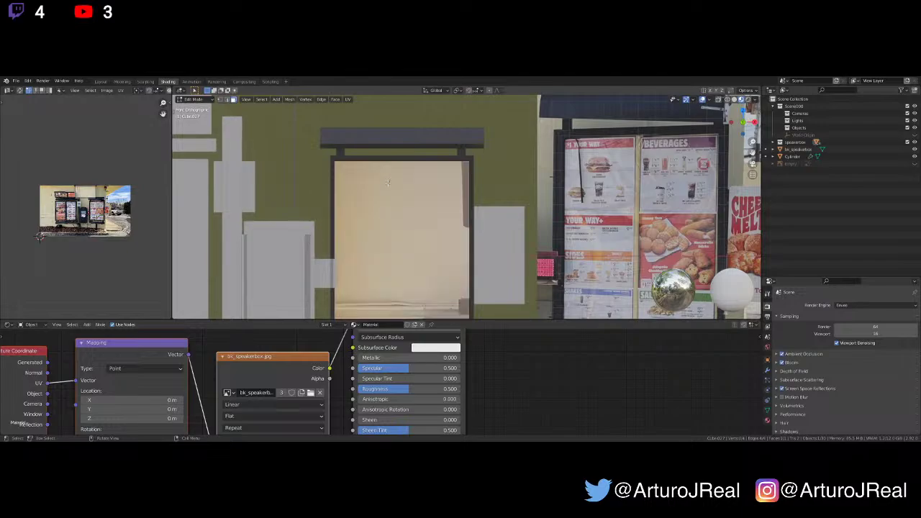
key(u)
click(388, 182)
scroll(56, 223, up, 3)
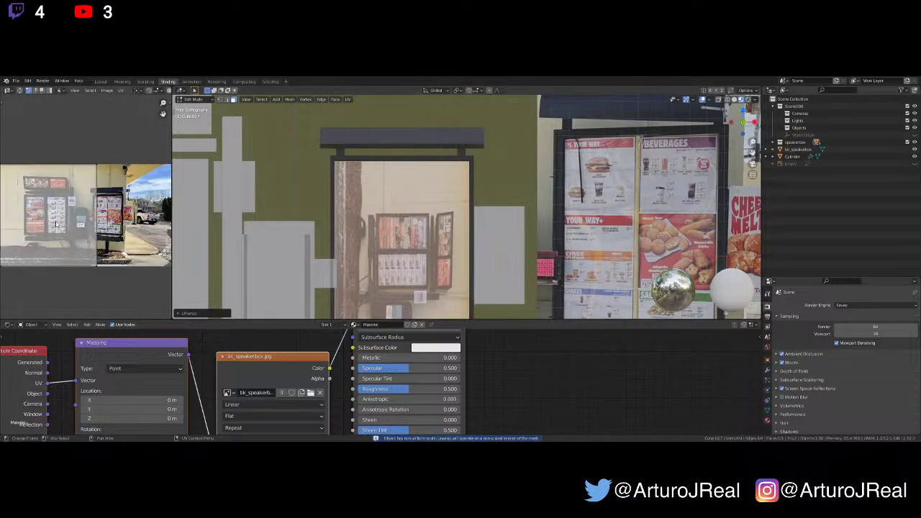
middle_drag(56, 224, 74, 231)
scroll(81, 244, down, 1)
scroll(80, 244, up, 1)
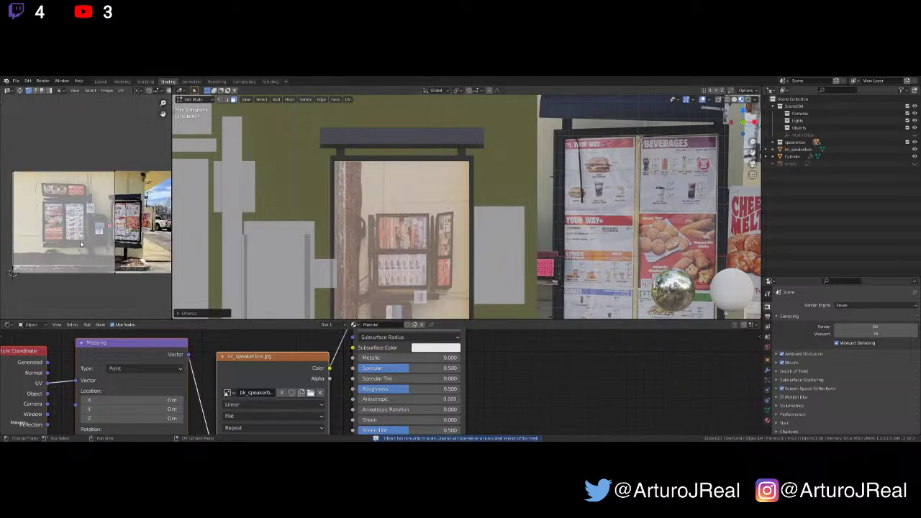
scroll(124, 199, down, 1)
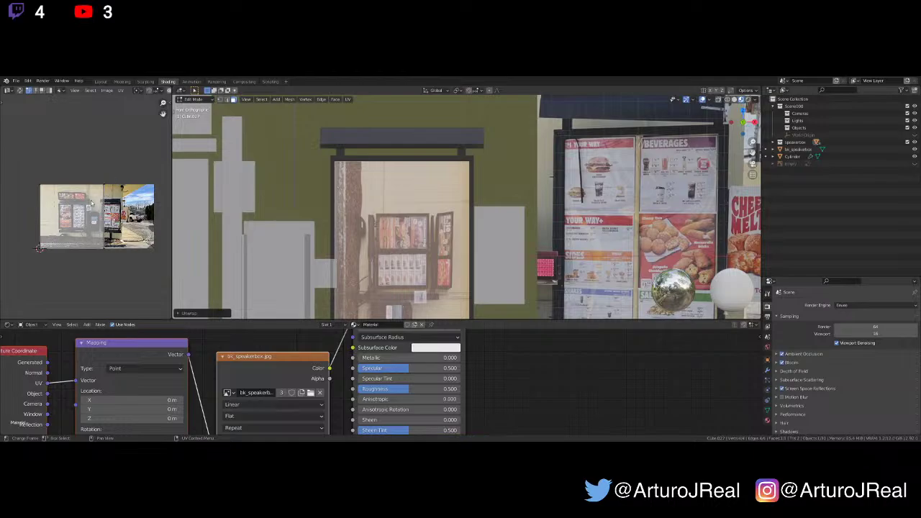
Select the panel's whole UV island and move it over the freestanding menu board nearest the parked truck in the photo
key(a)
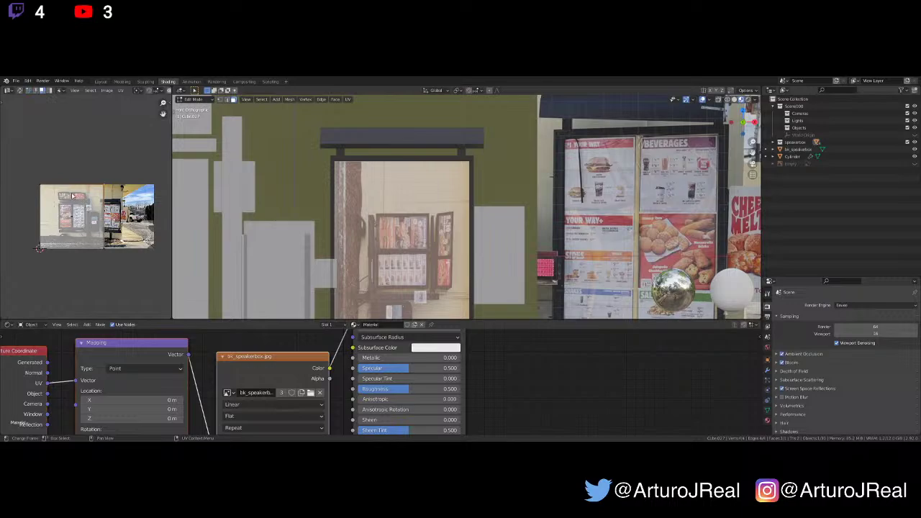
scroll(72, 196, up, 1)
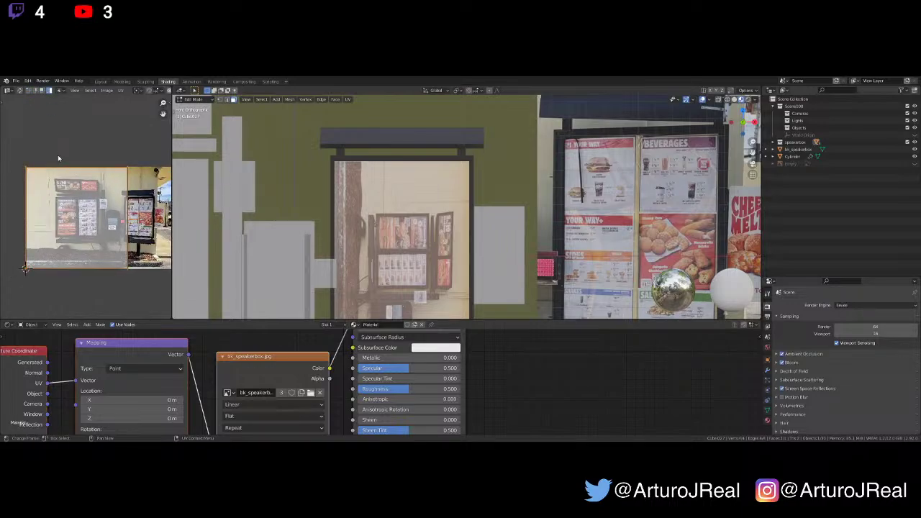
scroll(88, 206, down, 2)
scroll(94, 205, up, 2)
scroll(130, 204, down, 1)
middle_drag(159, 189, 130, 188)
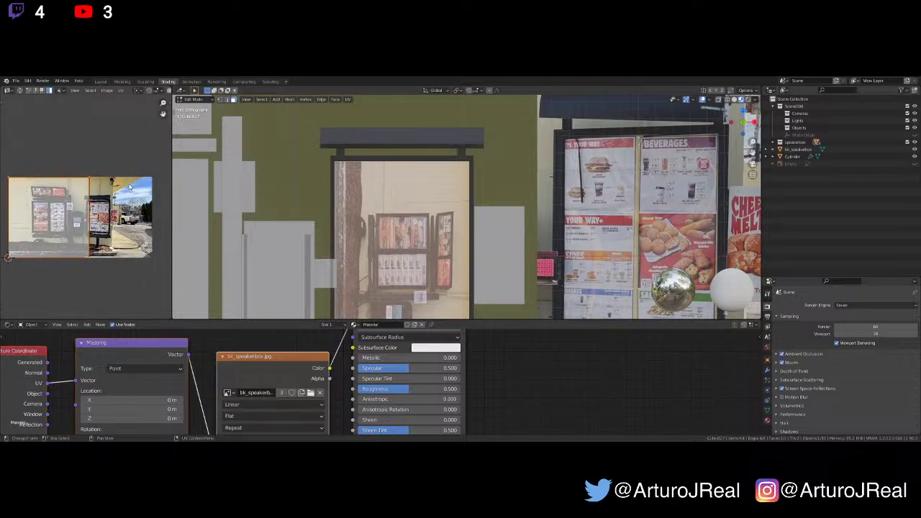
scroll(95, 181, up, 2)
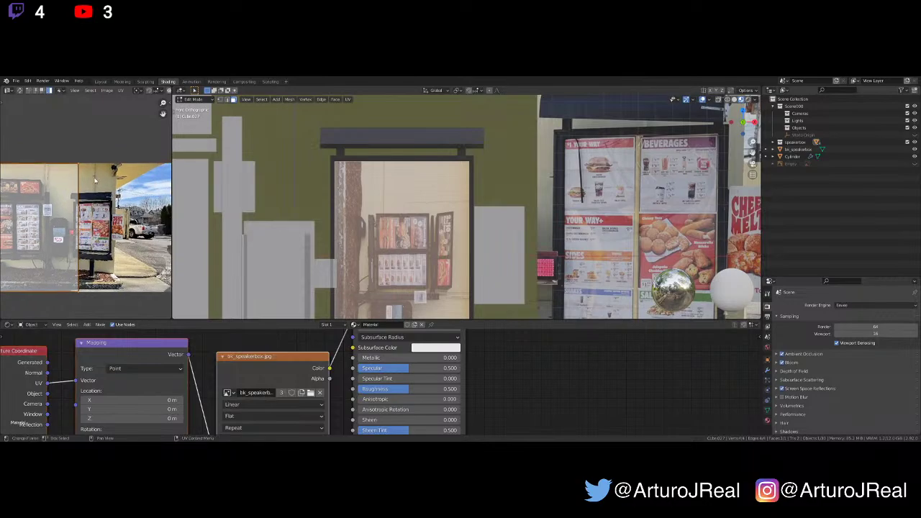
scroll(102, 206, up, 3)
middle_drag(109, 215, 104, 207)
scroll(104, 207, down, 2)
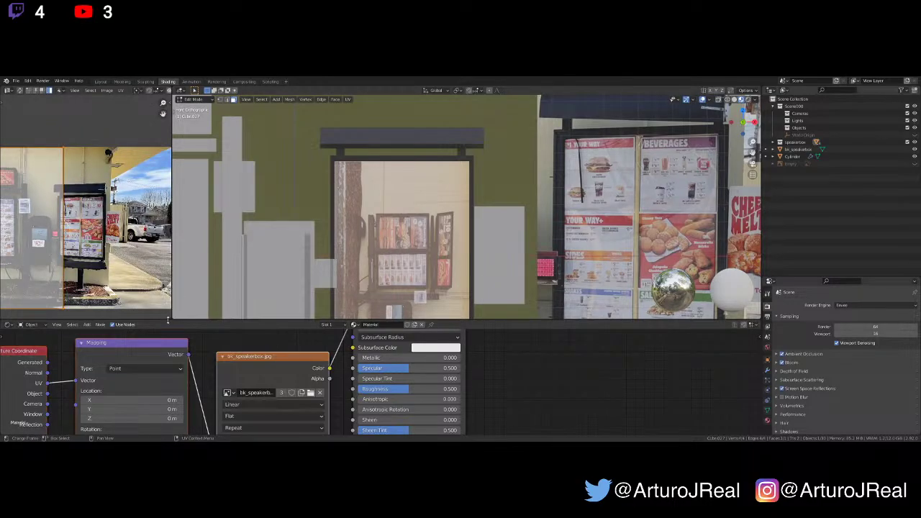
scroll(84, 237, up, 2)
scroll(84, 238, down, 1)
key(g)
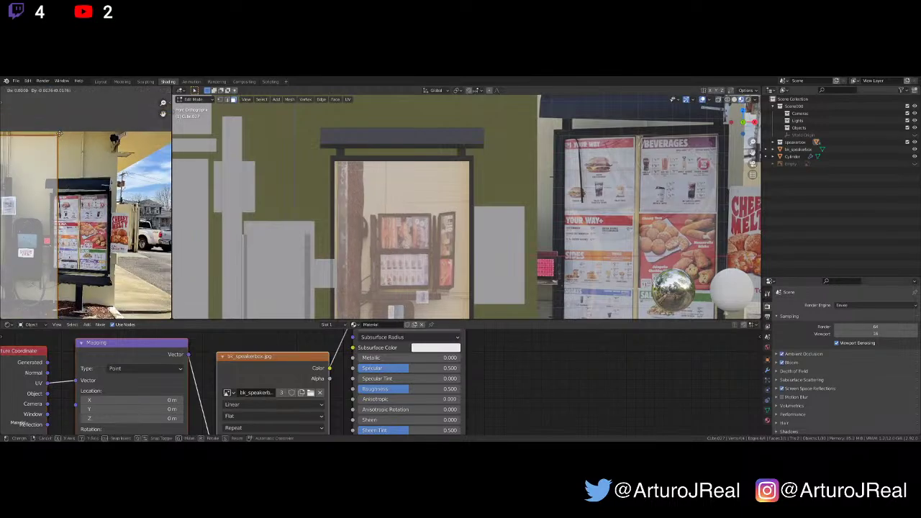
right_click(154, 141)
scroll(121, 154, down, 4)
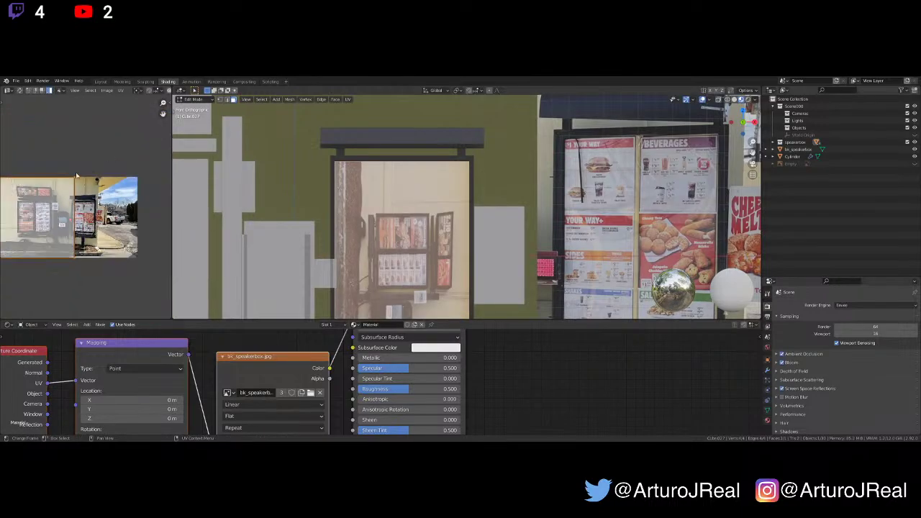
key(g)
click(100, 181)
drag(133, 163, 110, 185)
key(g)
right_click(110, 189)
right_click(111, 190)
key(Escape)
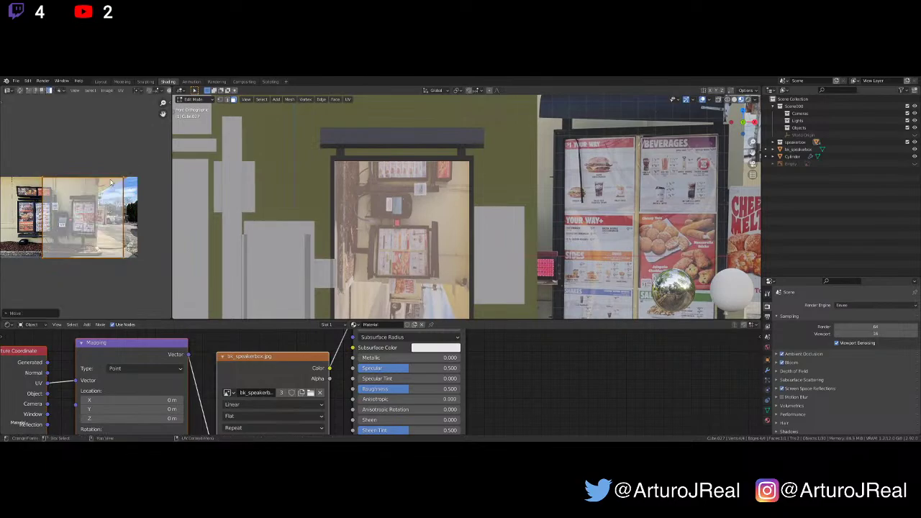
Switch the UV Editor to vertex selection for the front panel's UV island
key(1)
scroll(118, 170, up, 2)
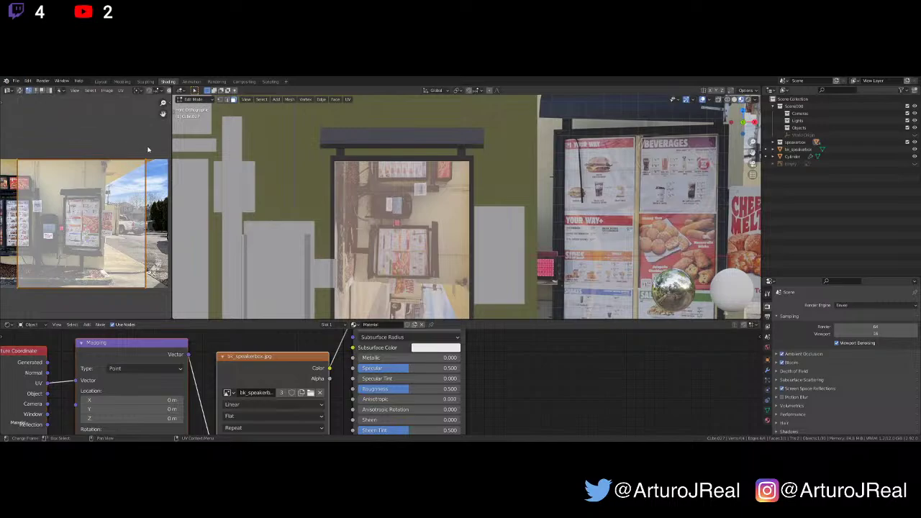
key(g)
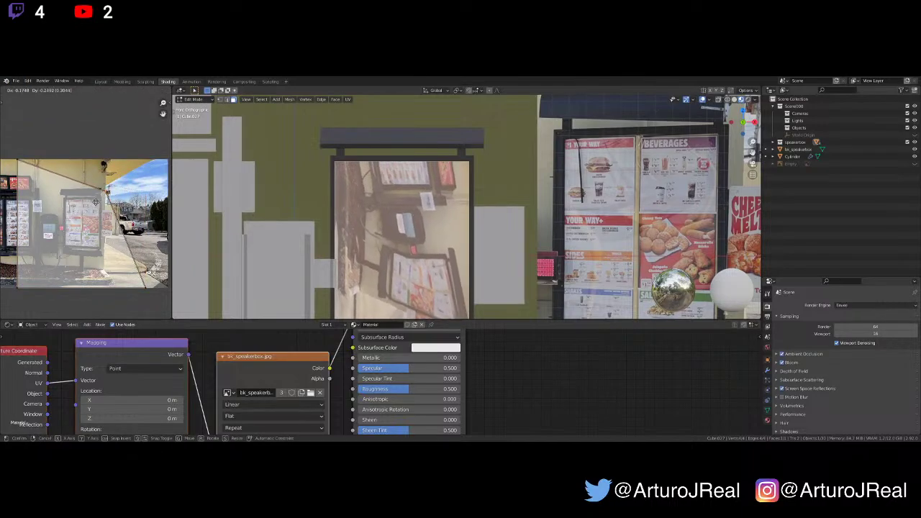
click(94, 211)
key(g)
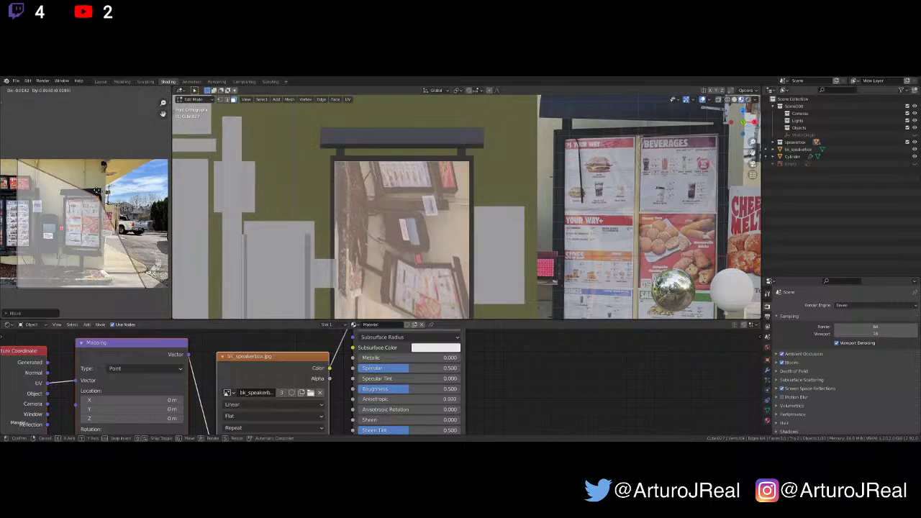
click(99, 195)
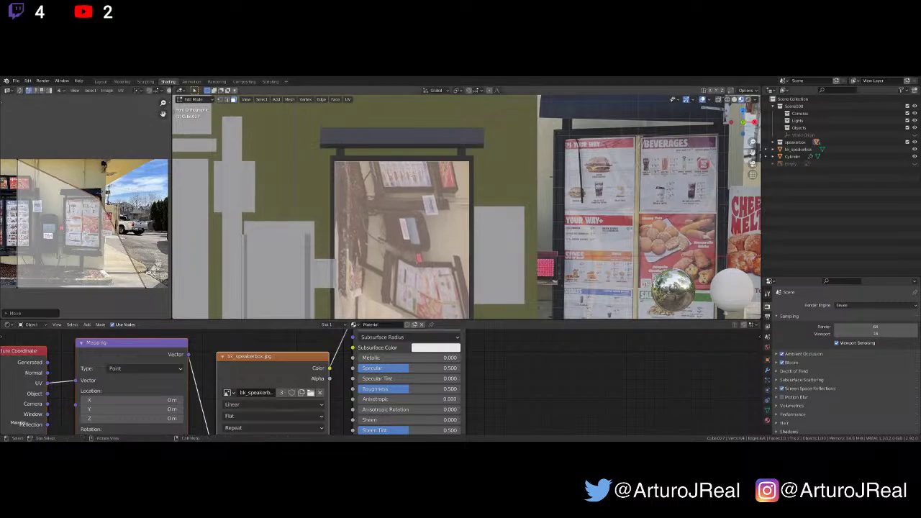
scroll(120, 191, up, 4)
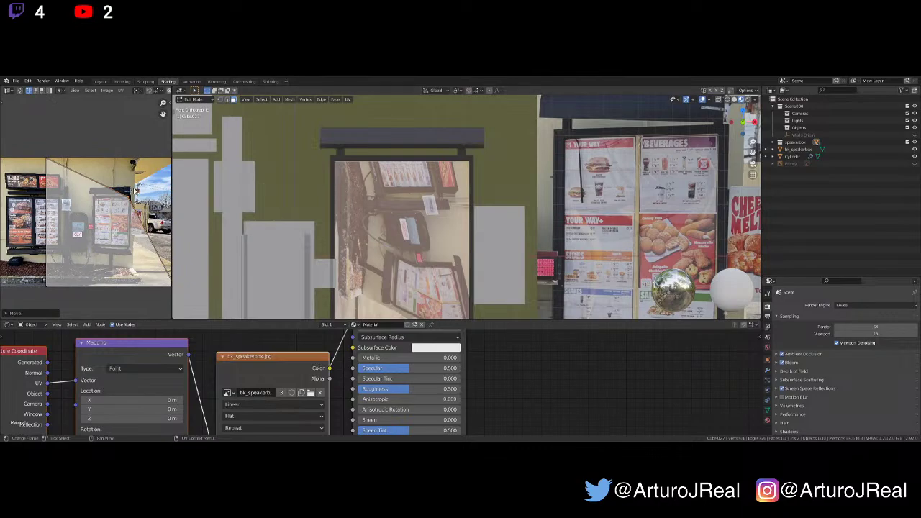
key(ctrl+z)
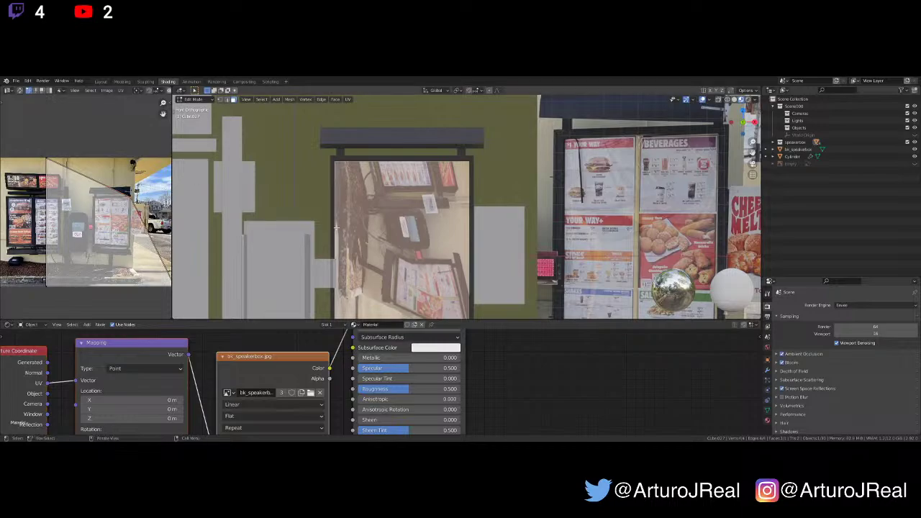
scroll(374, 209, up, 2)
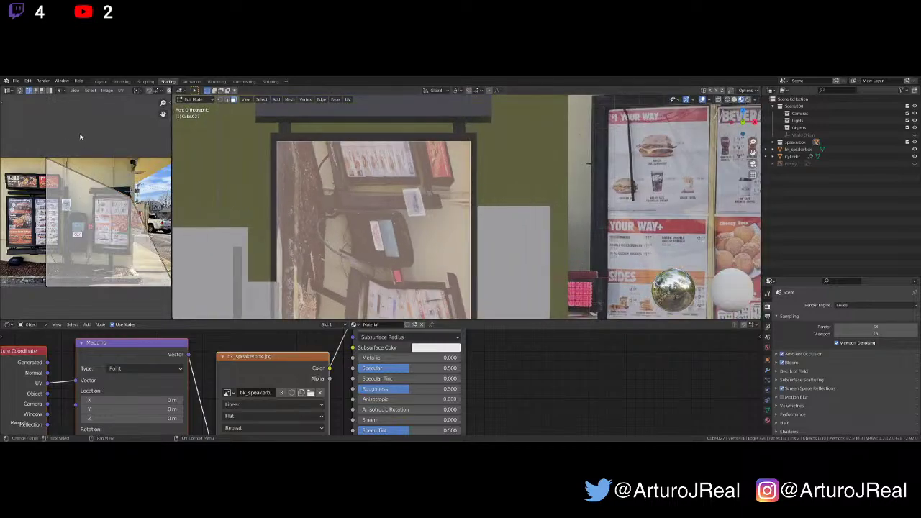
key(ctrl+z)
Rotate the front panel's whole UV island by 90 degrees so the photo stands upright on the panel
scroll(102, 143, down, 3)
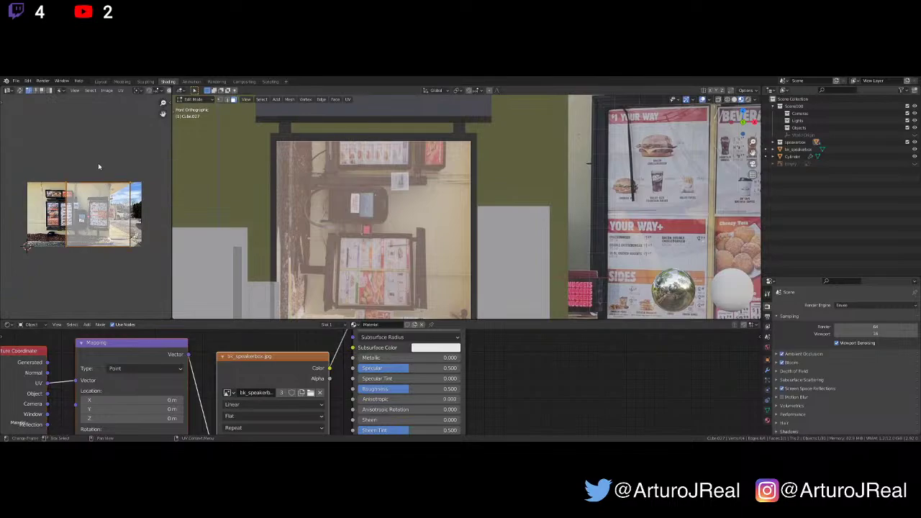
key(r)
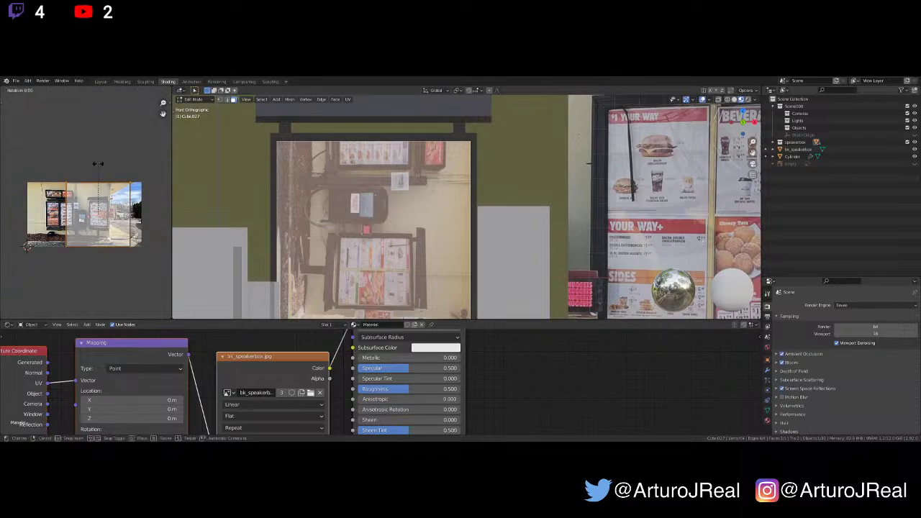
text(90)
key(Return)
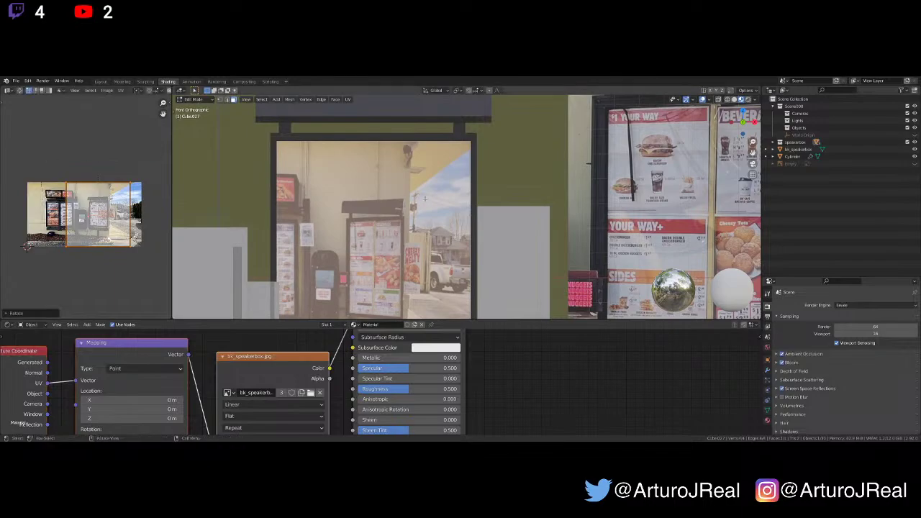
Move the island's two upper UV vertices roughly onto the upper corners of the freestanding menu board in the photo
scroll(378, 211, up, 5)
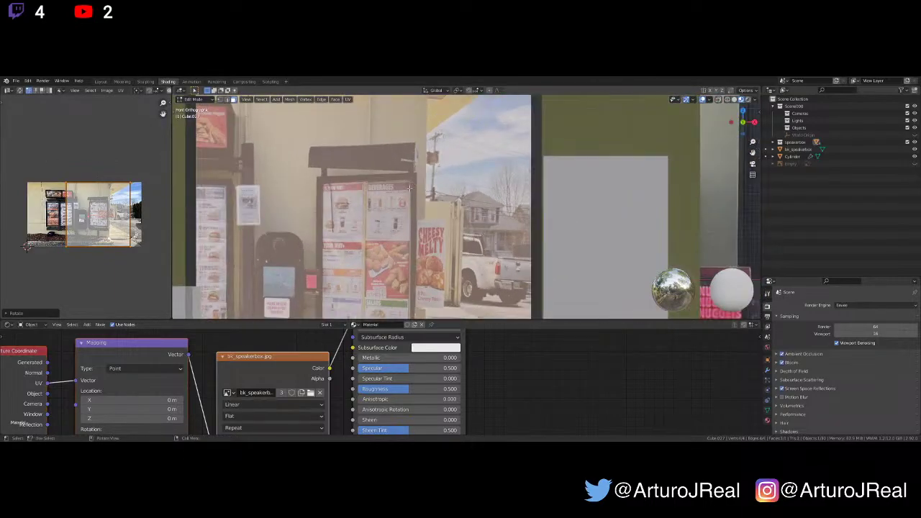
scroll(100, 179, up, 5)
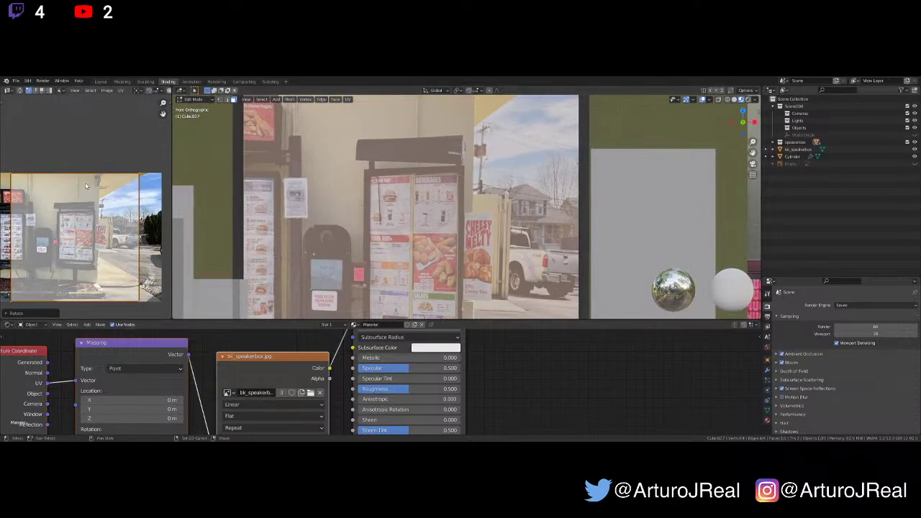
scroll(100, 179, down, 2)
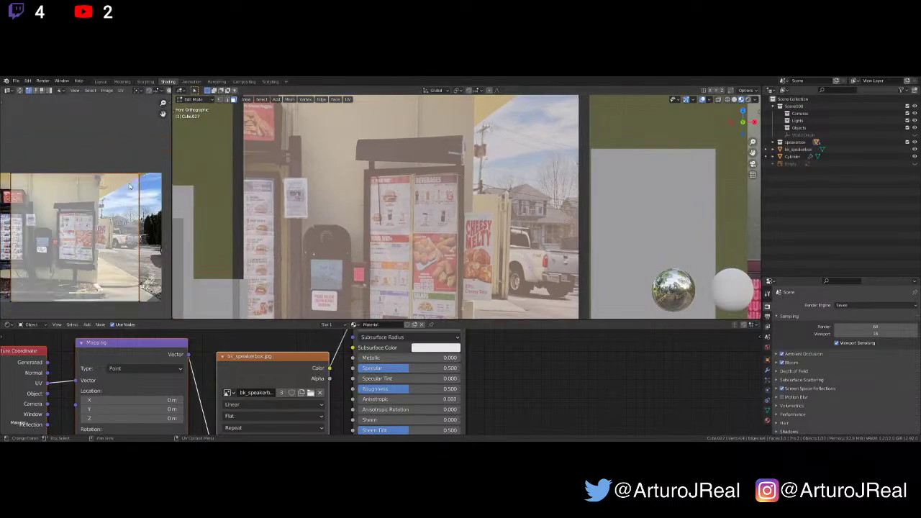
key(g)
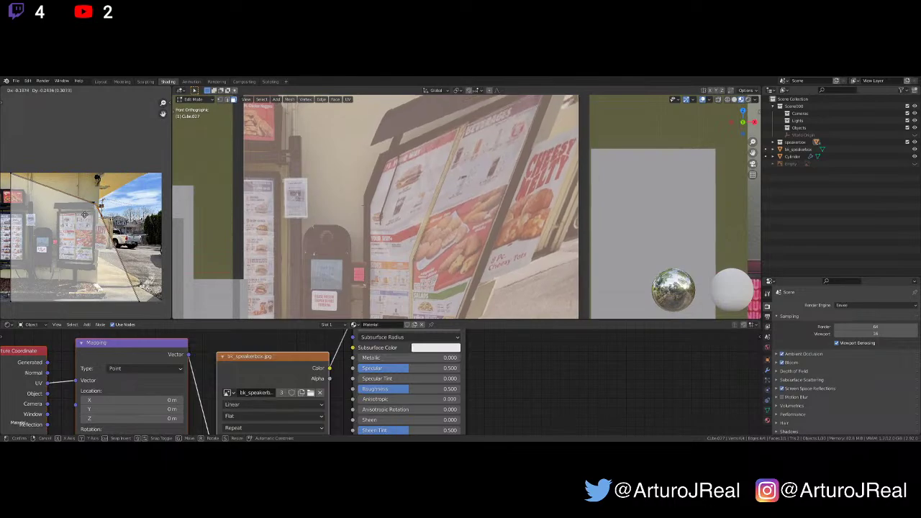
click(52, 190)
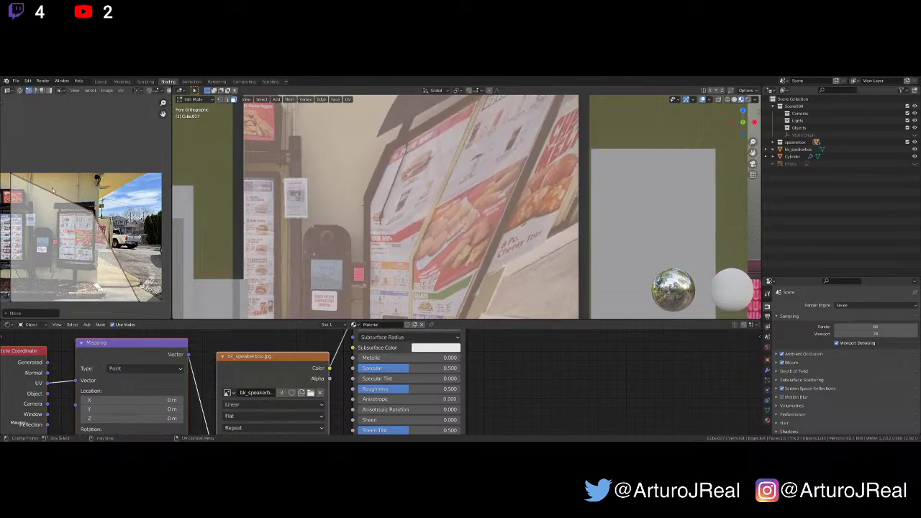
key(g)
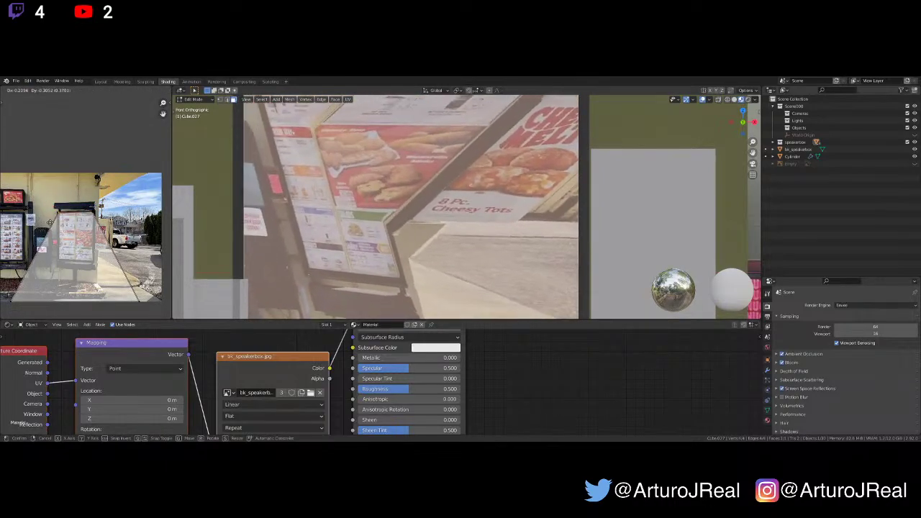
click(156, 269)
Move the island's two lower UV vertices roughly onto the menu board's lower corners in the photo
key(g)
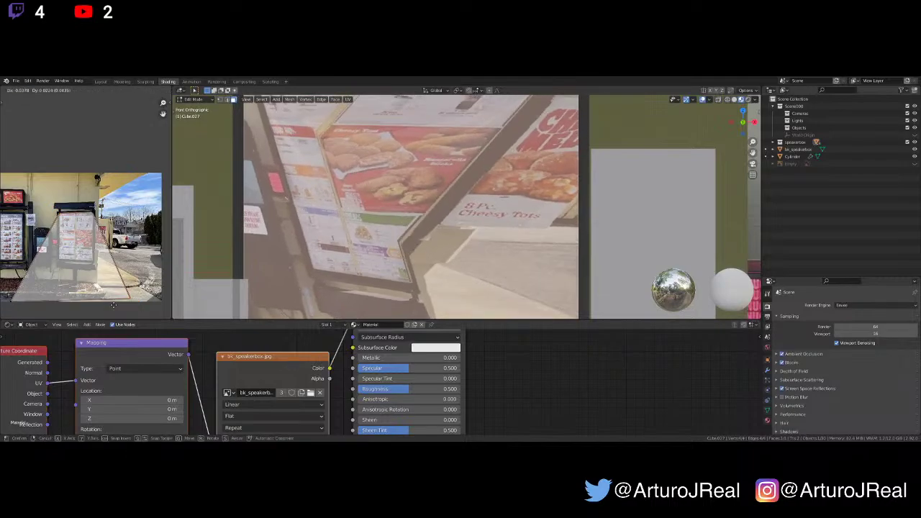
click(15, 283)
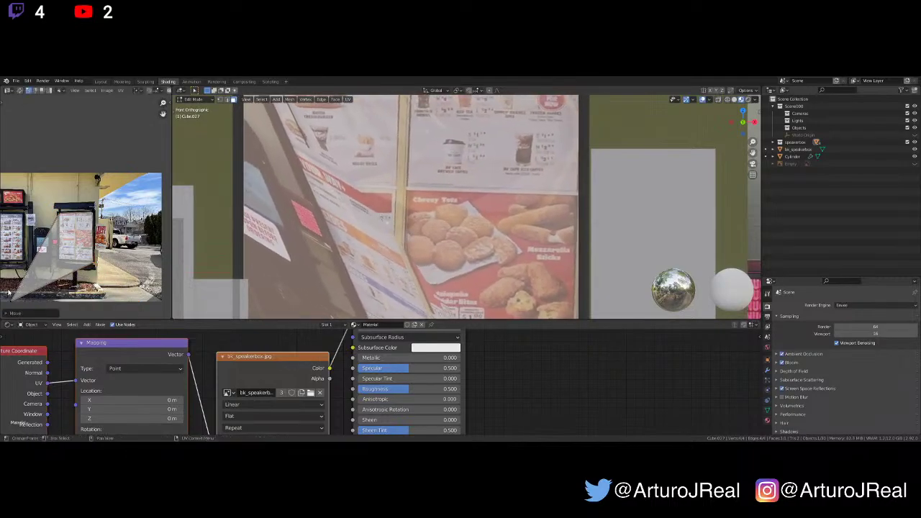
key(g)
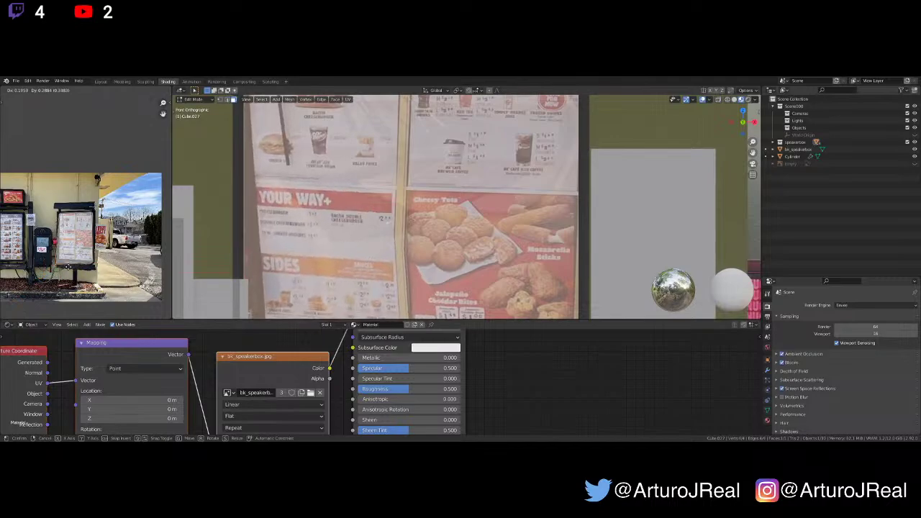
click(67, 267)
Fit the upper-left UV vertex to the corner of the menu display just inside the black frame, beside "$1 Your Way"
scroll(71, 266, up, 3)
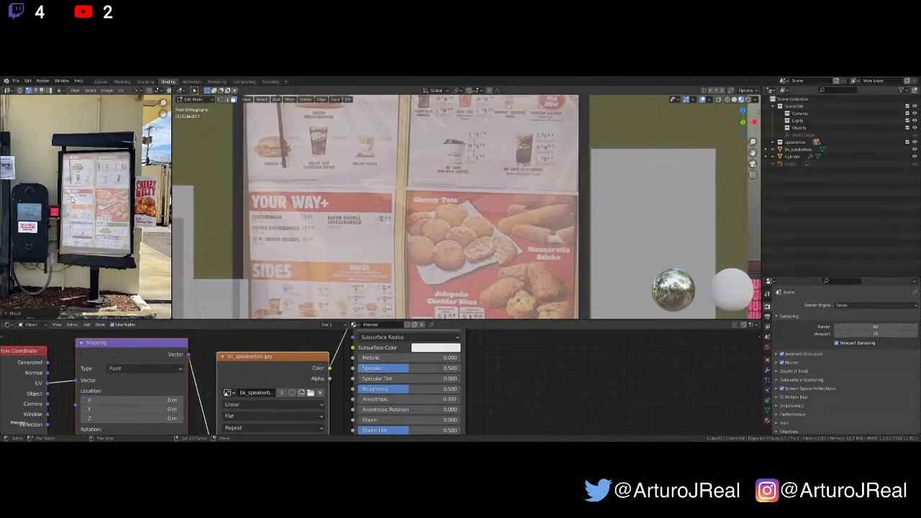
scroll(72, 200, up, 6)
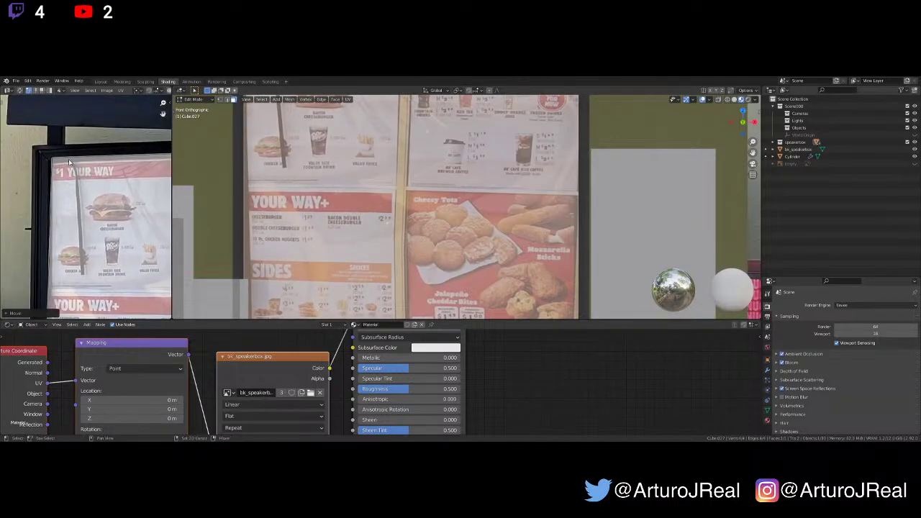
scroll(69, 163, up, 2)
middle_drag(43, 121, 56, 153)
click(42, 177)
key(g)
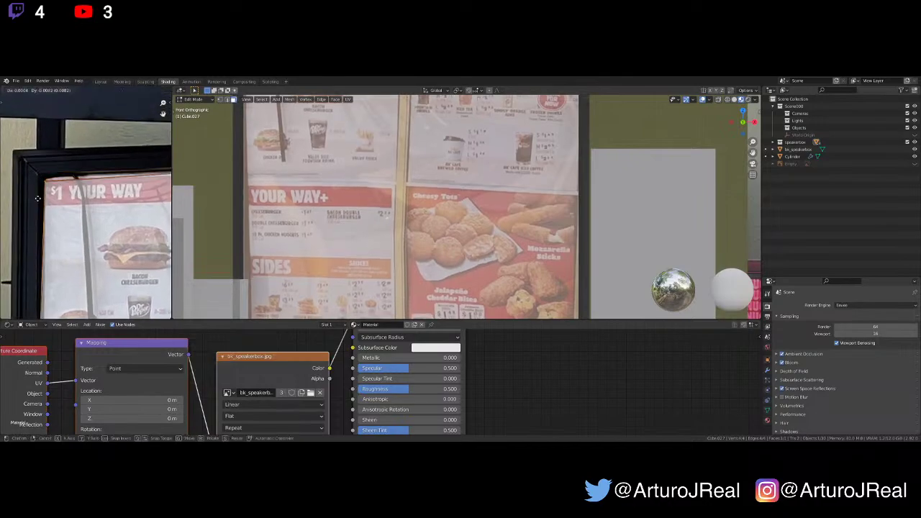
click(38, 197)
Fit the upper-right UV vertex to the inner frame corner beside the Beverages section of the menu
scroll(100, 168, down, 3)
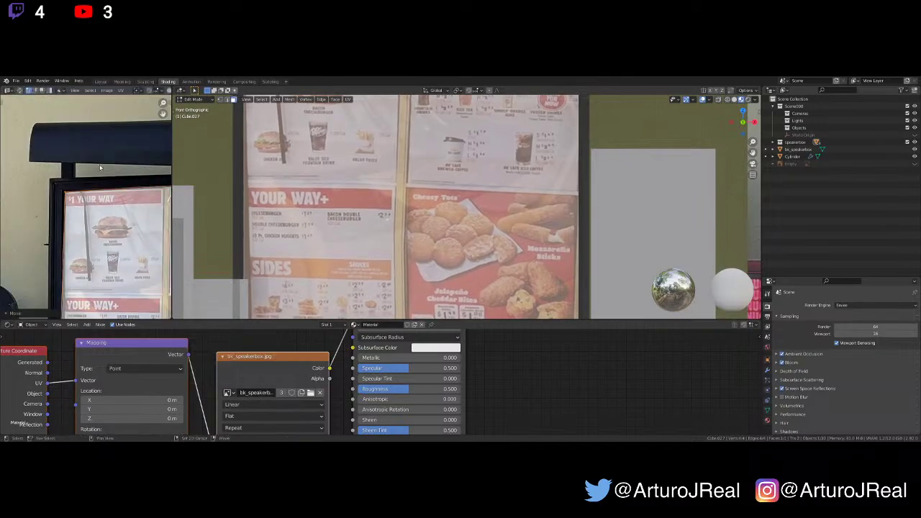
middle_drag(100, 167, 4, 170)
scroll(93, 180, down, 3)
middle_drag(108, 177, 92, 180)
scroll(108, 181, up, 3)
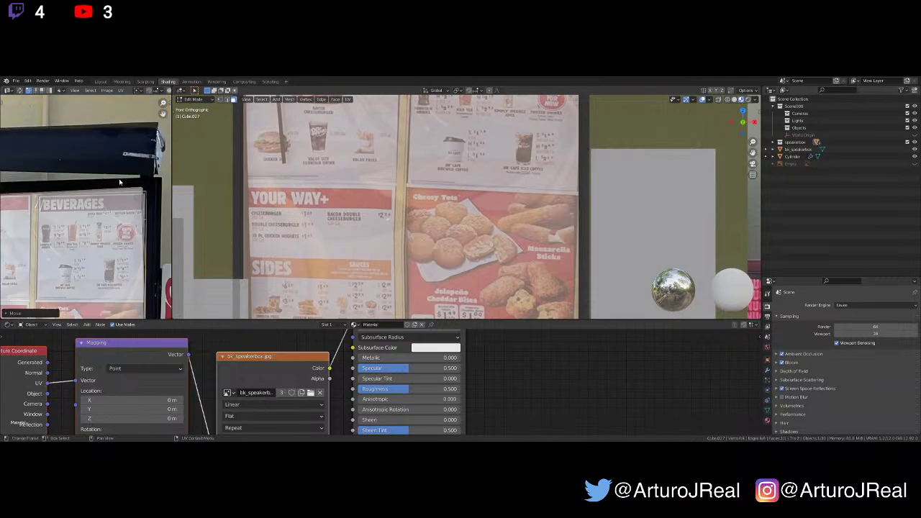
scroll(143, 179, up, 1)
drag(163, 172, 144, 192)
key(g)
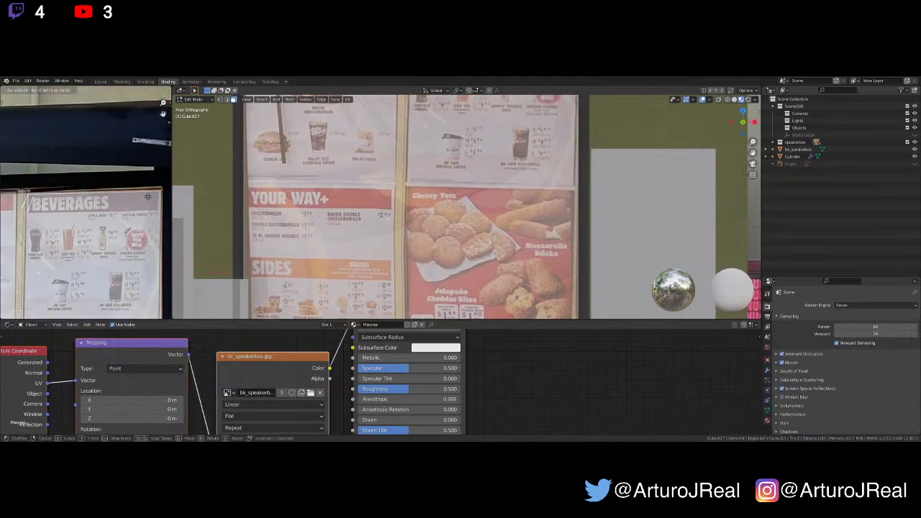
click(149, 196)
Move the lower-right UV vertex up to the display's inner frame corner beside the Kids section
scroll(149, 196, down, 3)
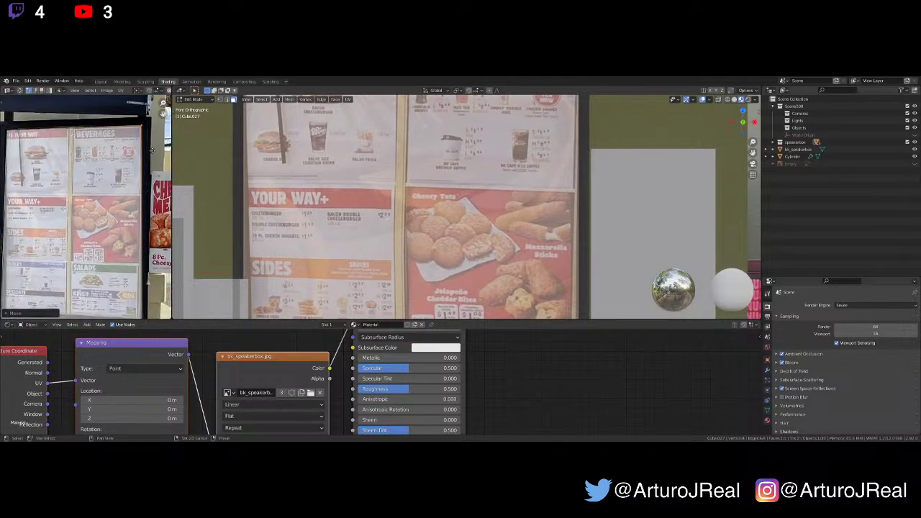
scroll(137, 207, down, 3)
scroll(113, 212, up, 3)
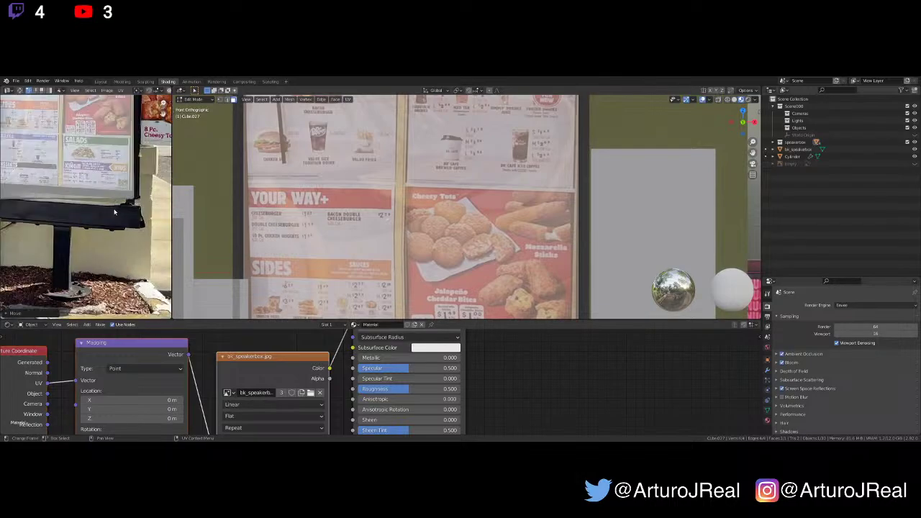
scroll(125, 208, up, 3)
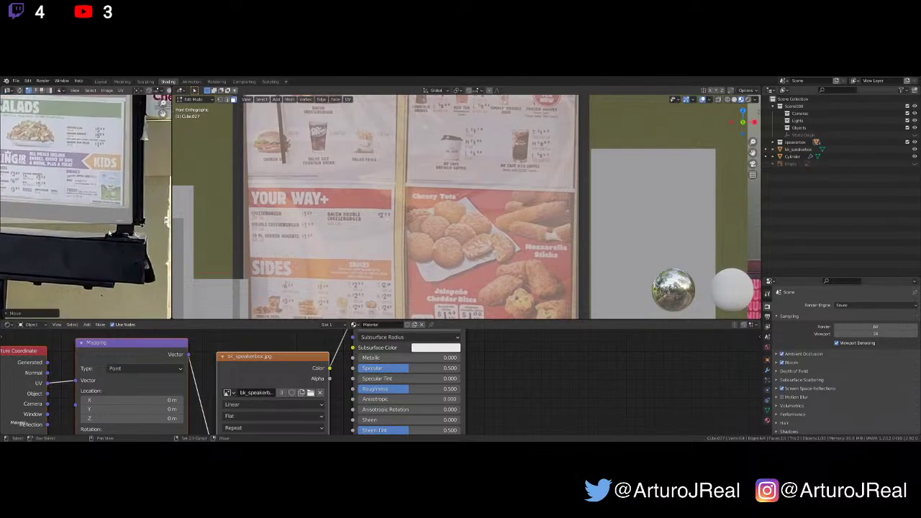
drag(129, 227, 124, 230)
key(g)
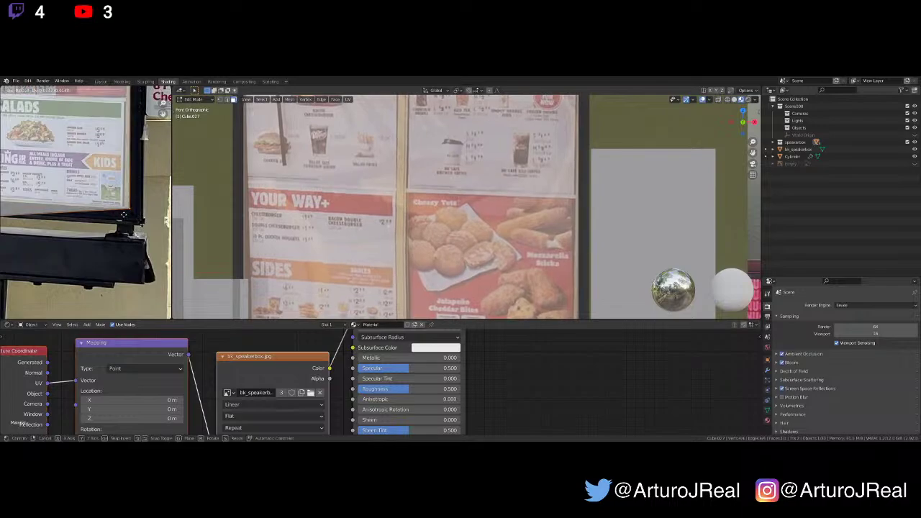
click(121, 209)
Nudge the upper-right UV vertex once more to refine its fit at the menu display's corner
scroll(118, 201, down, 2)
scroll(119, 199, down, 3)
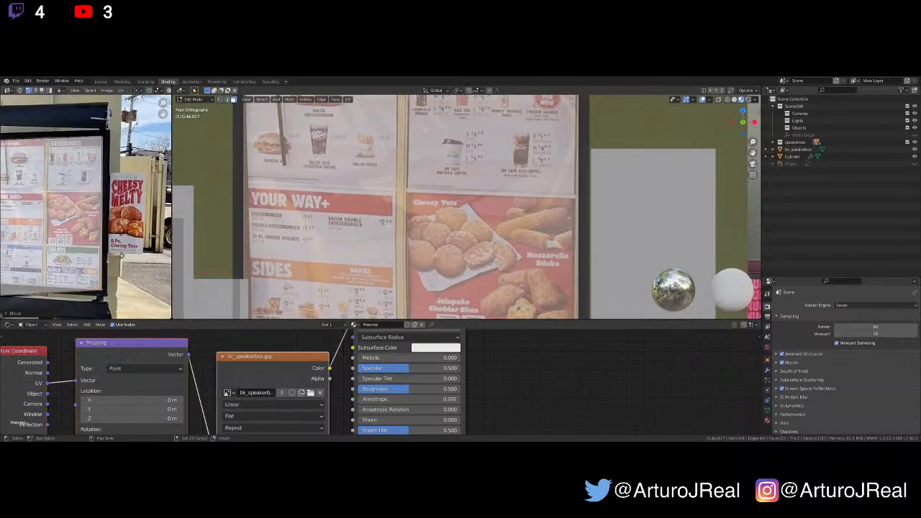
drag(104, 147, 96, 158)
key(g)
click(95, 157)
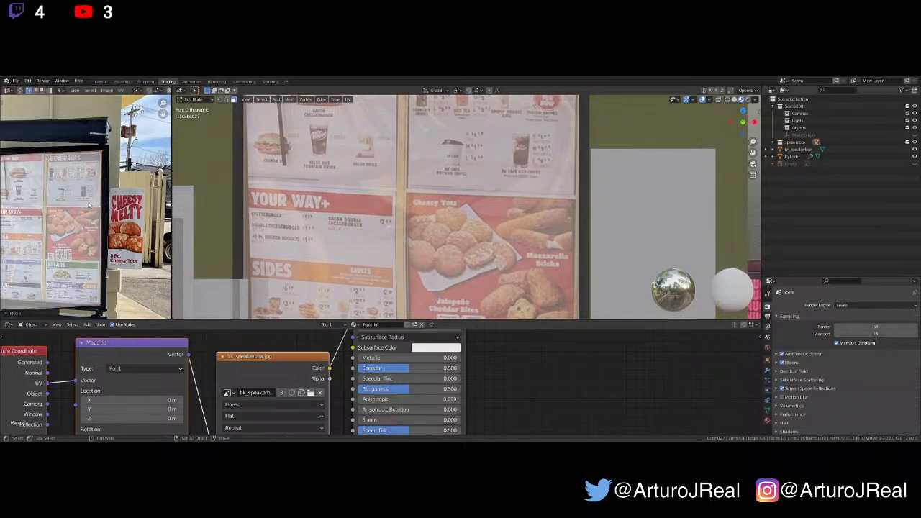
Move the lower-left UV vertex up to the display's inner frame corner below the Desserts section
middle_drag(7, 250, 74, 185)
scroll(44, 250, up, 2)
middle_drag(32, 272, 77, 218)
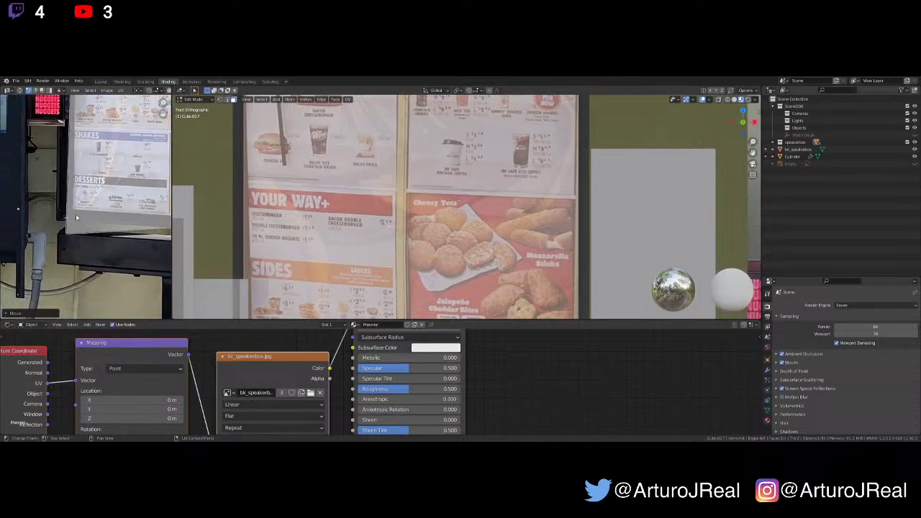
key(g)
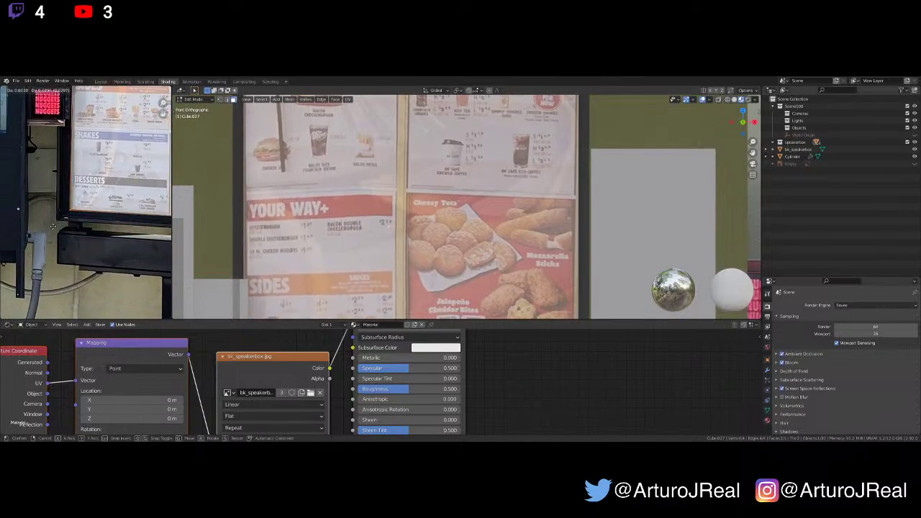
click(52, 227)
Move the upper-left UV vertex to the display's inner frame corner above the $1 Your Way section and leave Edit Mode
scroll(54, 226, down, 4)
middle_drag(97, 185, 72, 234)
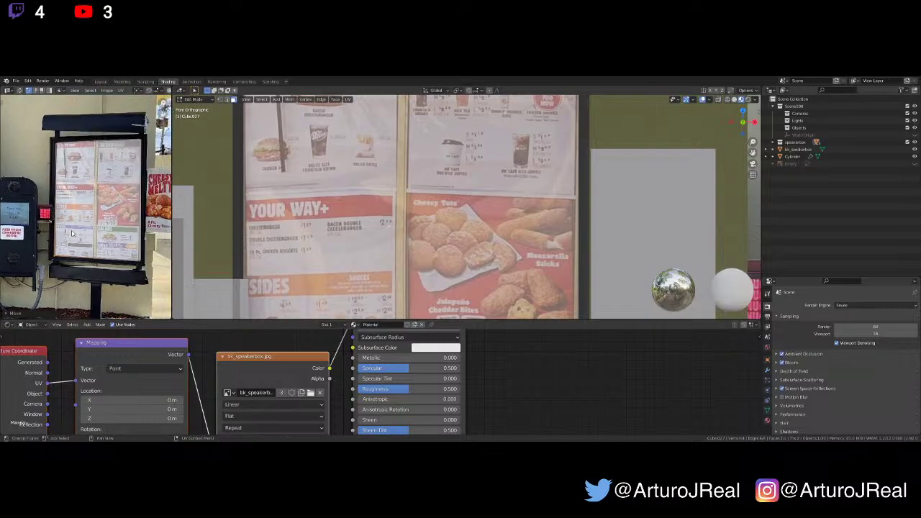
scroll(73, 226, up, 1)
middle_drag(69, 184, 67, 221)
drag(54, 150, 44, 165)
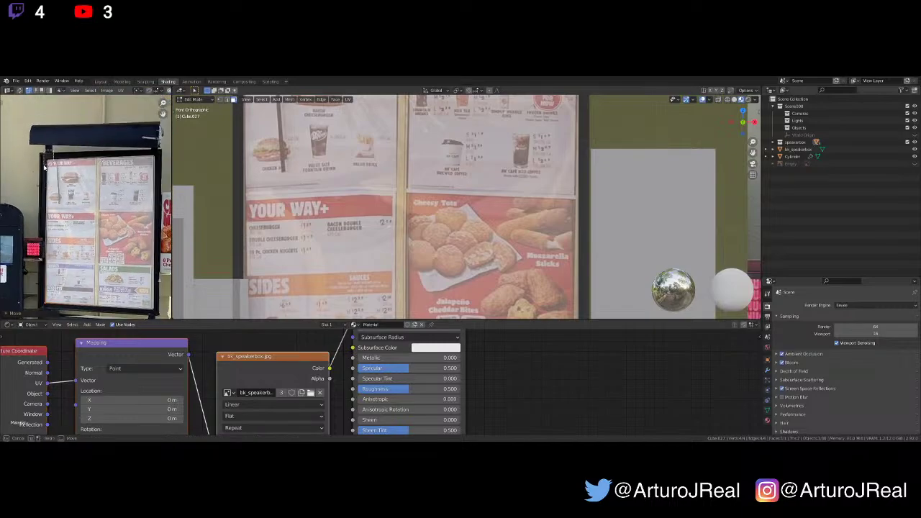
key(g)
click(44, 165)
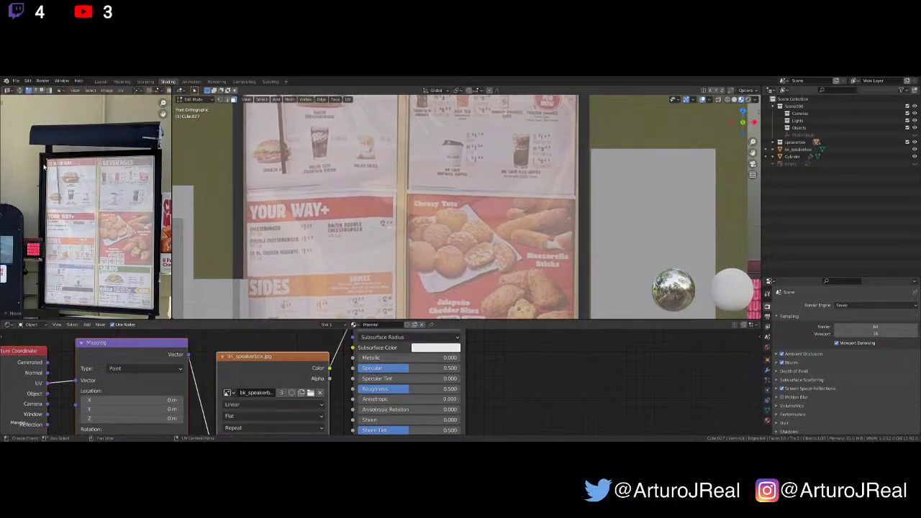
key(g)
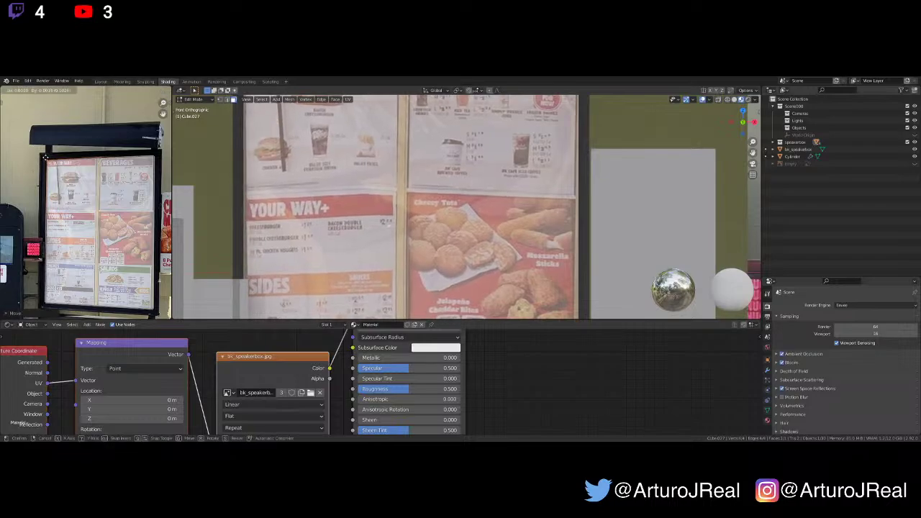
click(45, 157)
scroll(112, 198, down, 4)
scroll(370, 186, down, 4)
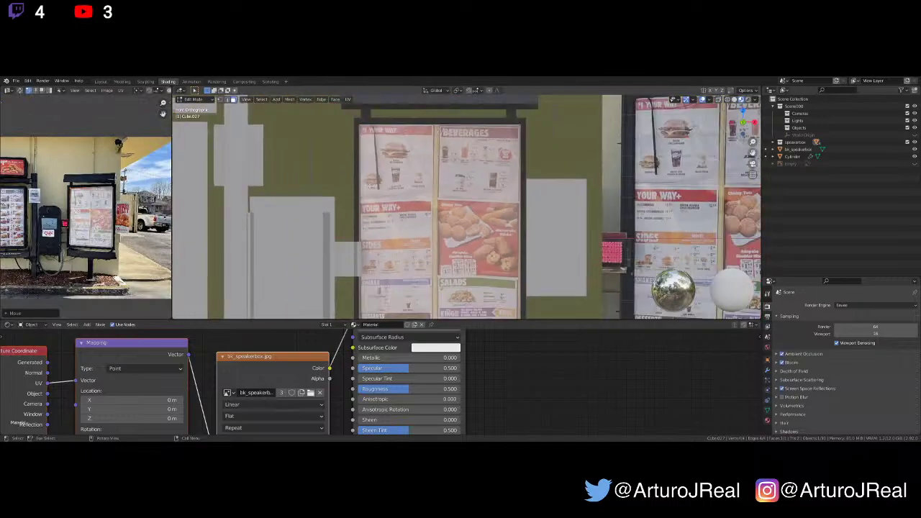
scroll(369, 186, down, 2)
key(Tab)
Inspect the textured menu board from several angles and compare its front panel and canopy with the reference photo
scroll(119, 218, up, 5)
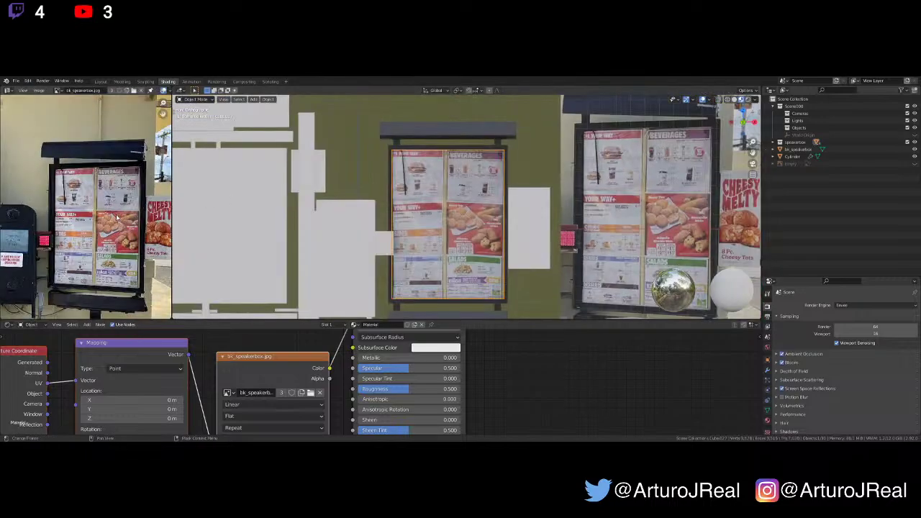
scroll(112, 210, down, 2)
key(Tab)
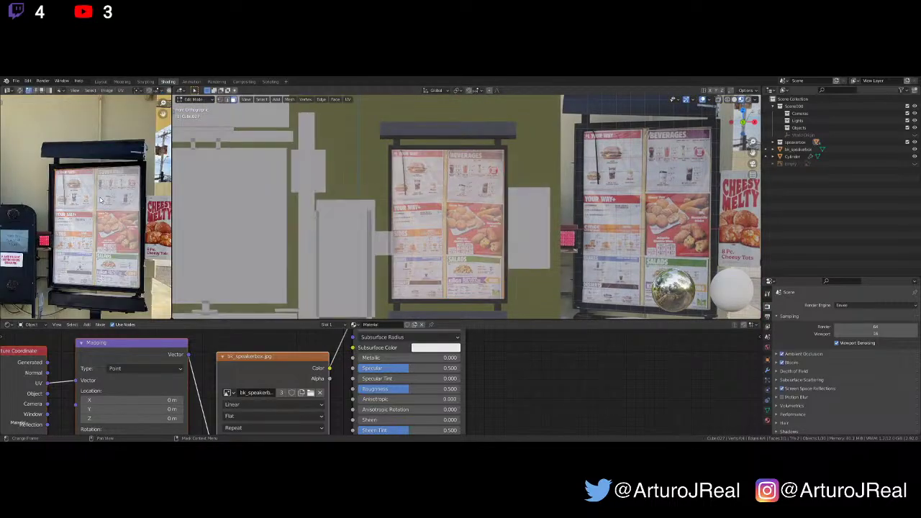
key(Tab)
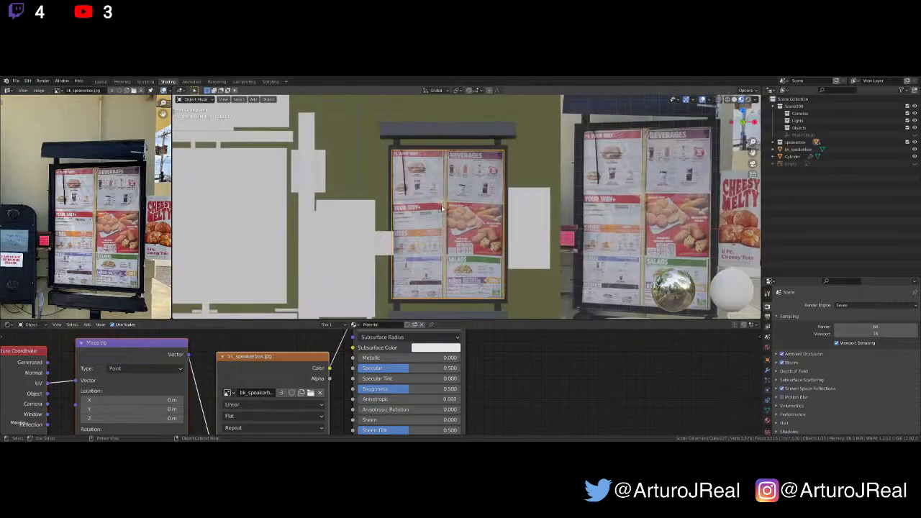
mouse_move(505, 214)
middle_down()
mouse_move(487, 209)
mouse_move(495, 207)
middle_up()
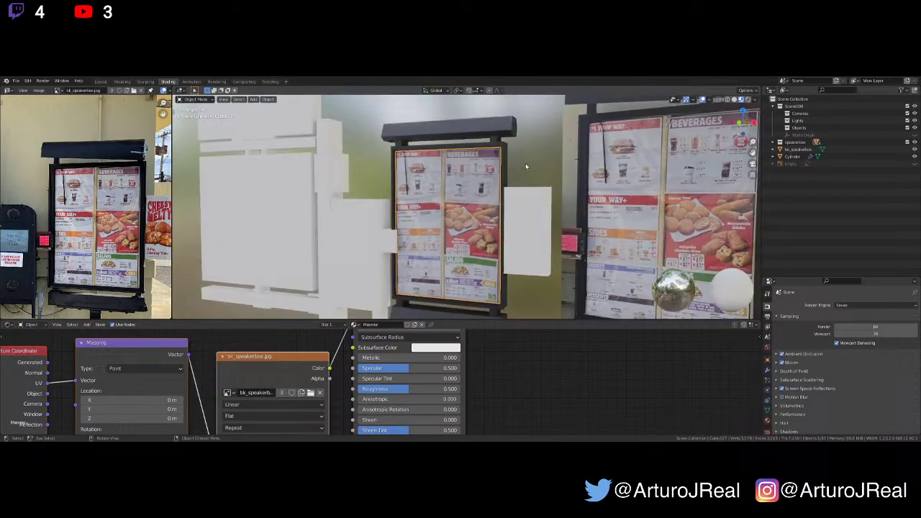
key(alt+a)
middle_drag(512, 173, 464, 212)
scroll(451, 186, up, 4)
scroll(433, 217, up, 3)
scroll(433, 217, down, 6)
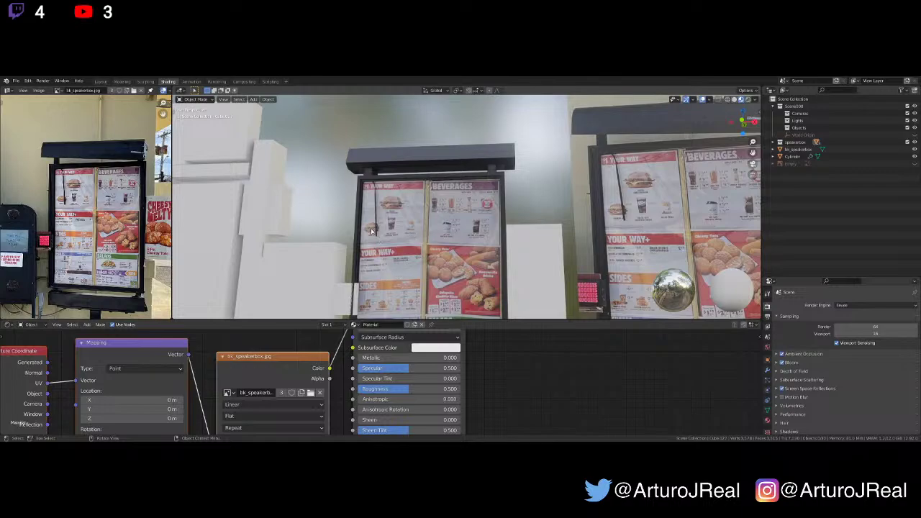
middle_drag(366, 239, 384, 215)
scroll(384, 215, up, 3)
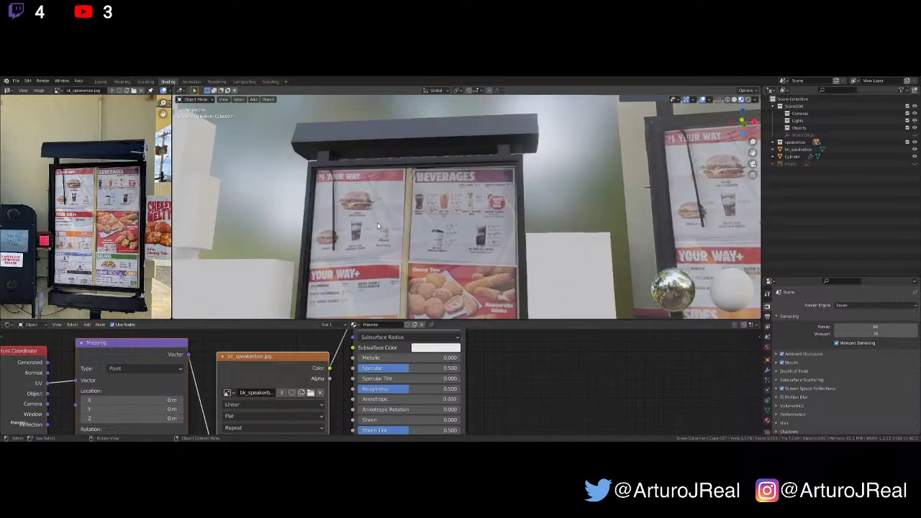
Inset the narrow lower front face of the canopy above the menu board, leaving a thin border around it
click(412, 128)
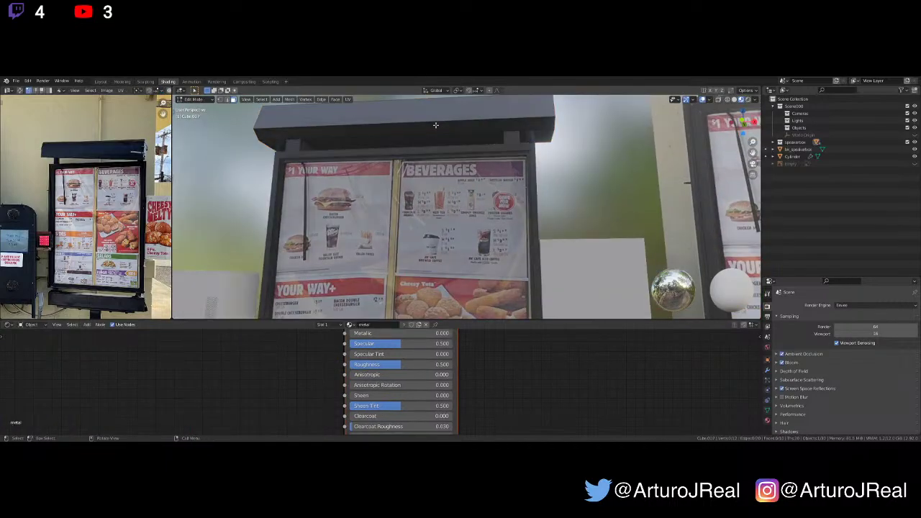
key(Tab)
shift+middle_drag(437, 129, 551, 199)
scroll(442, 210, up, 2)
scroll(578, 203, up, 1)
scroll(551, 199, down, 1)
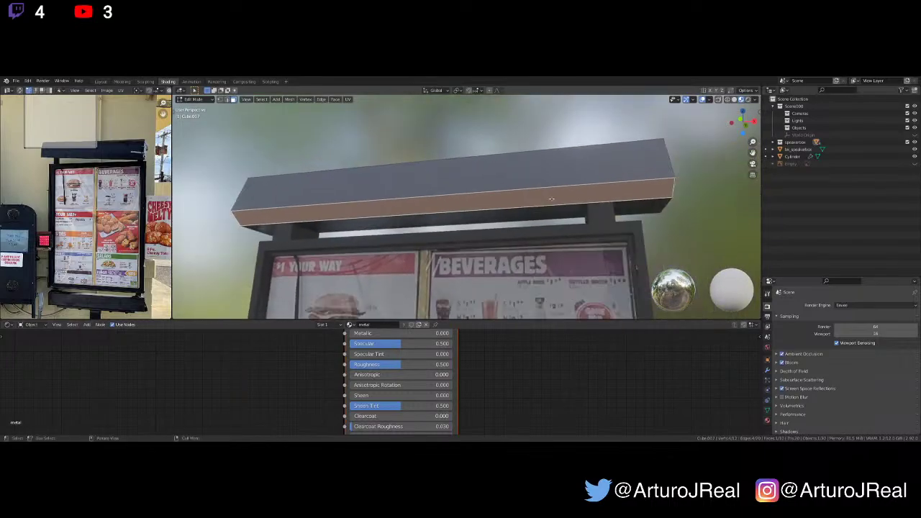
key(i)
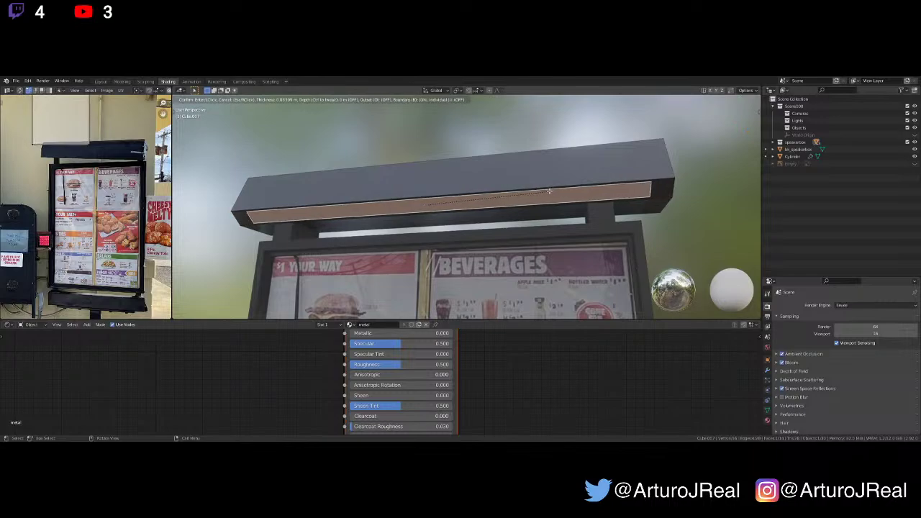
click(548, 191)
Extrude the canopy's inset face slightly inward to form a shallow recess for the light strip
middle_drag(548, 191, 539, 193)
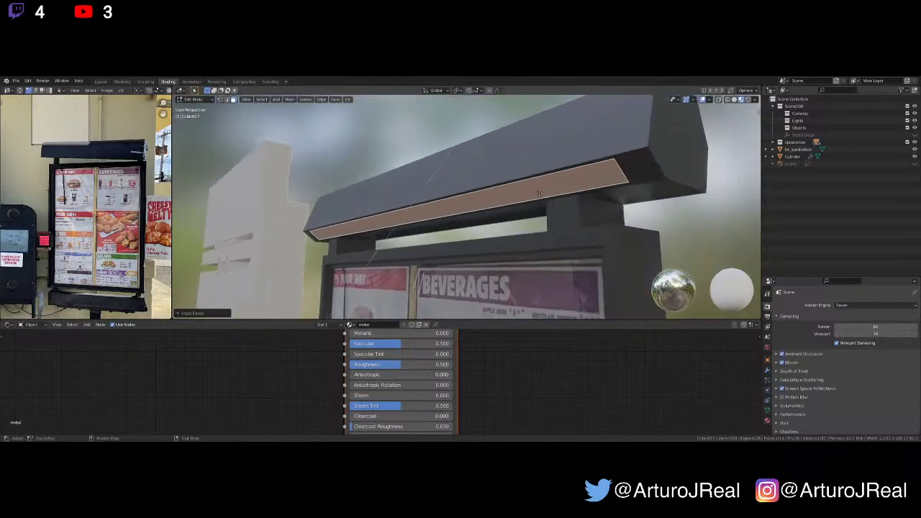
key(e)
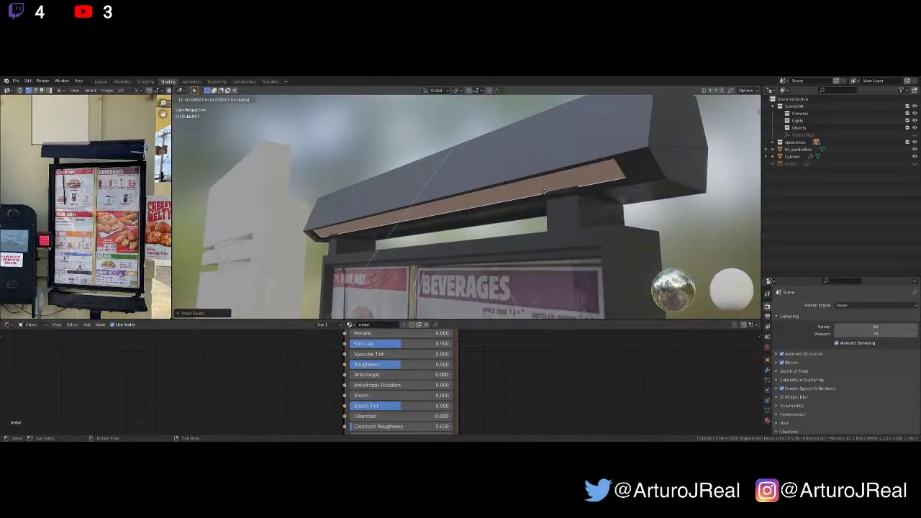
click(543, 192)
middle_drag(538, 204, 567, 207)
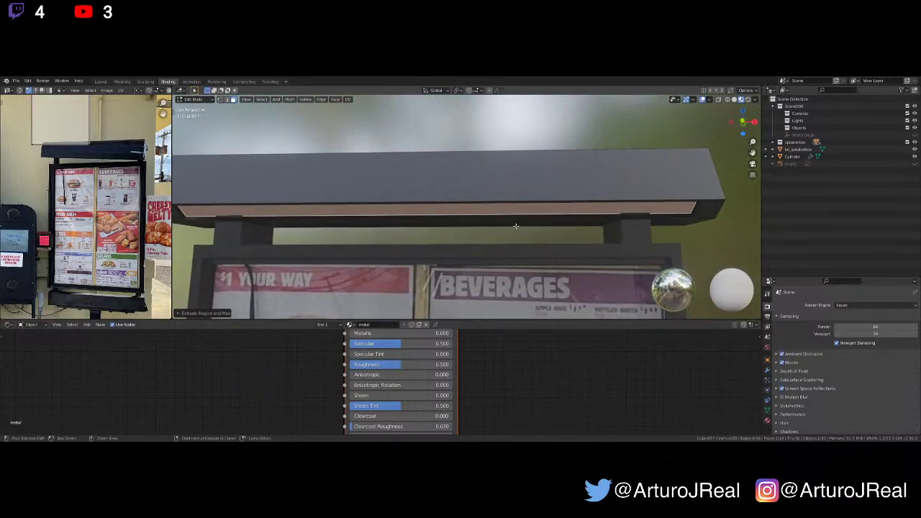
middle_drag(518, 224, 479, 228)
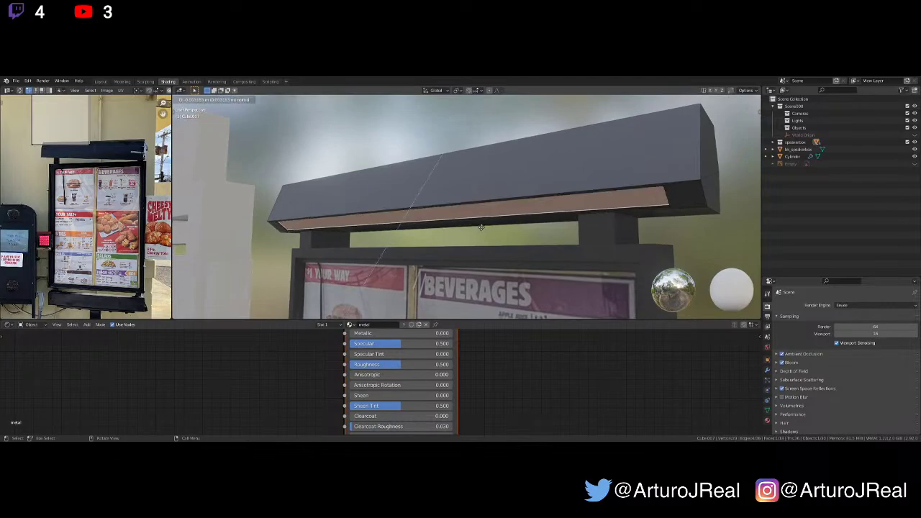
click(483, 227)
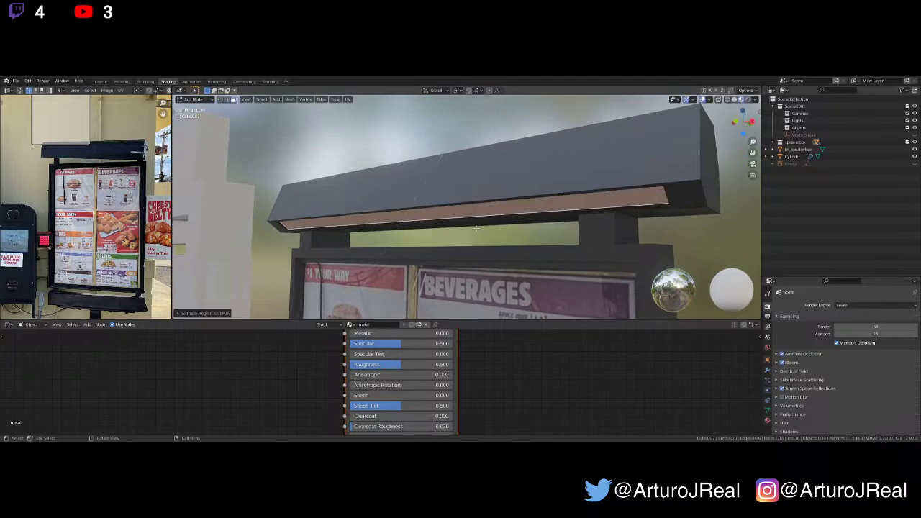
middle_drag(480, 228, 513, 217)
scroll(505, 216, down, 3)
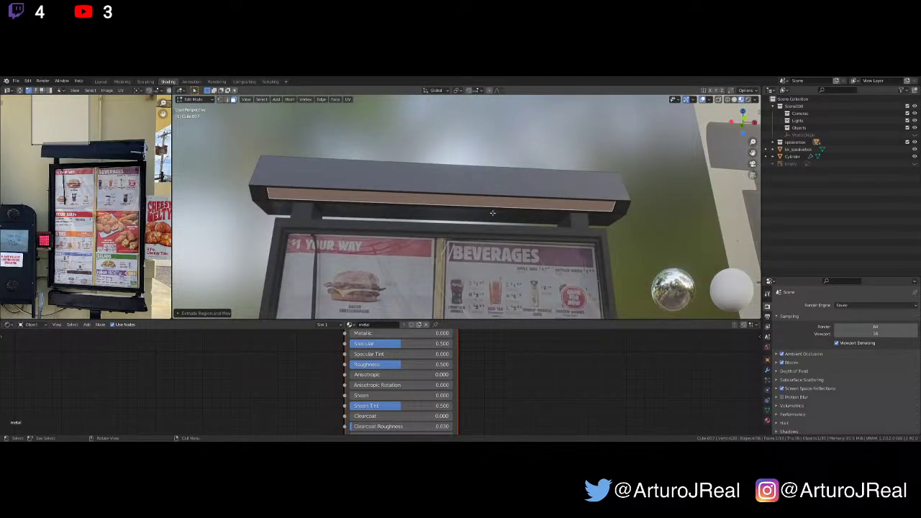
Separate the recessed canopy face into its own object and return to Object Mode
key(p)
click(494, 213)
key(Tab)
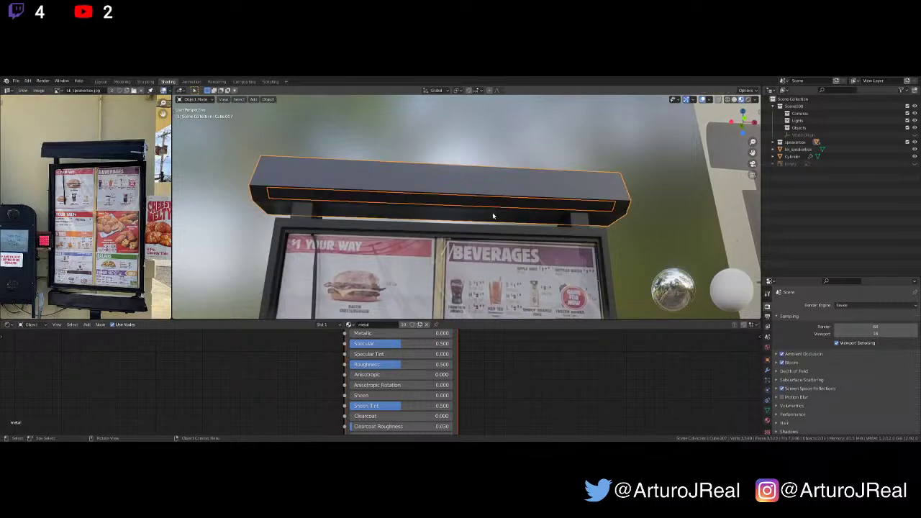
Replace the metal material on the separated canopy strip with the existing _Emissive material
click(521, 203)
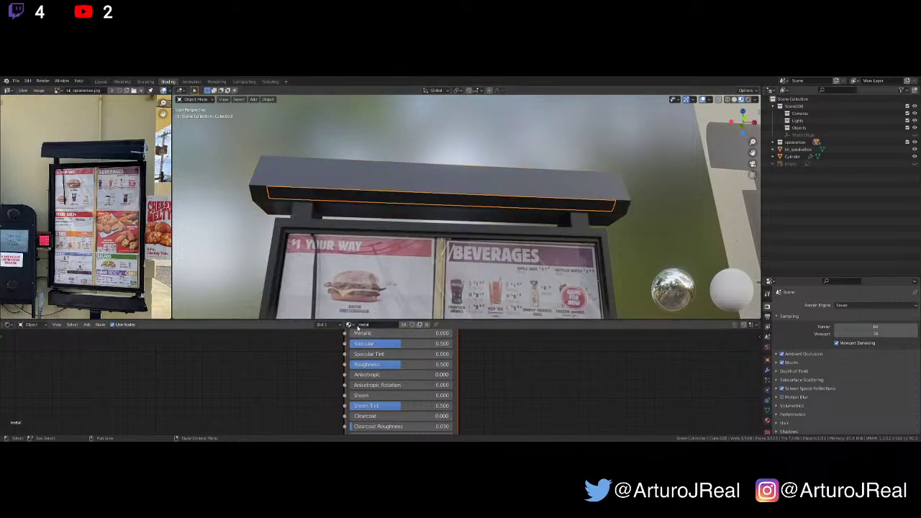
click(350, 324)
click(355, 324)
click(427, 326)
middle_drag(477, 249, 468, 259)
click(367, 326)
click(384, 336)
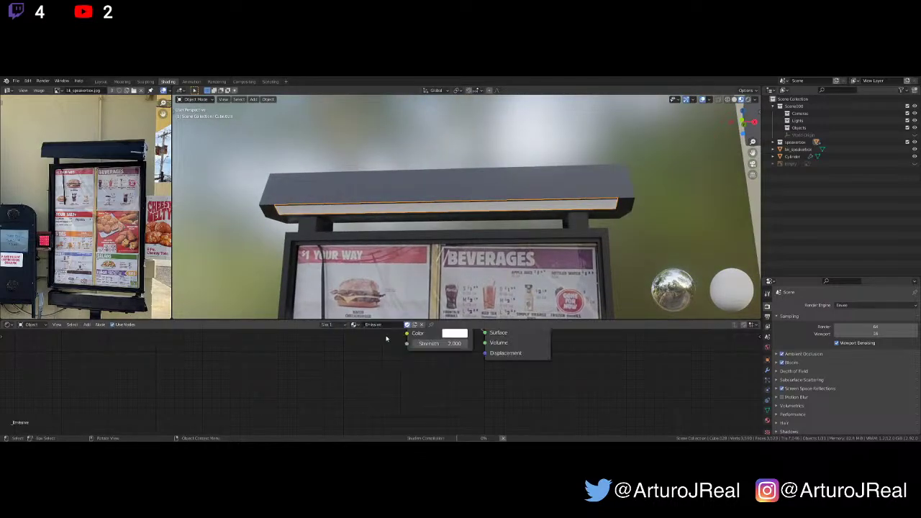
middle_drag(386, 362, 297, 398)
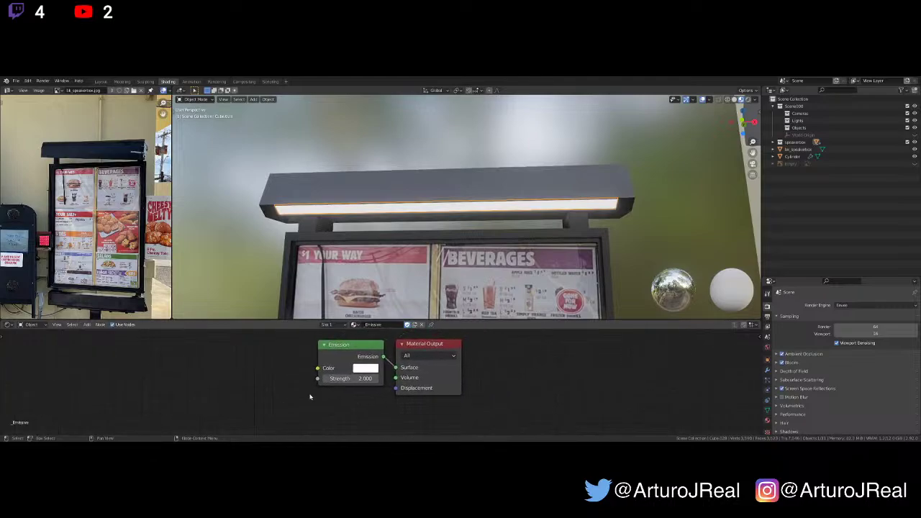
Place the 3D cursor on the glowing canopy strip and add an area light there
scroll(423, 239, down, 4)
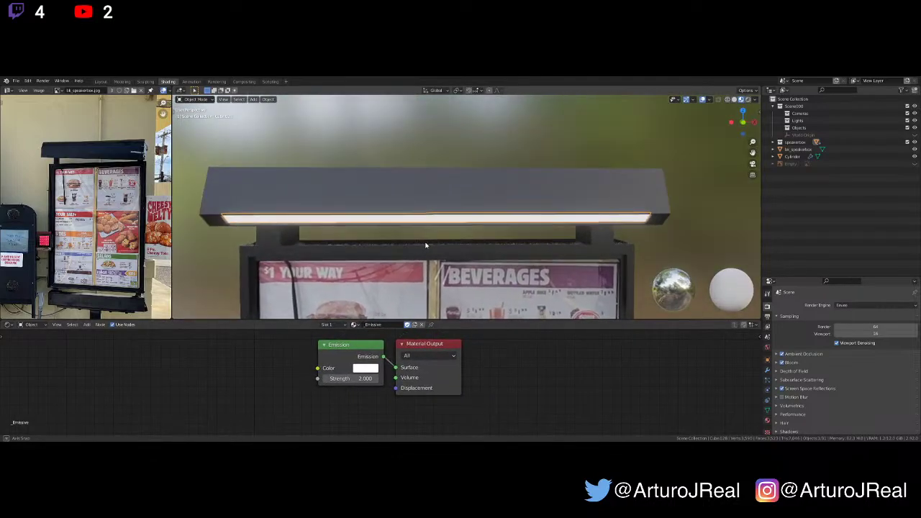
scroll(425, 240, down, 3)
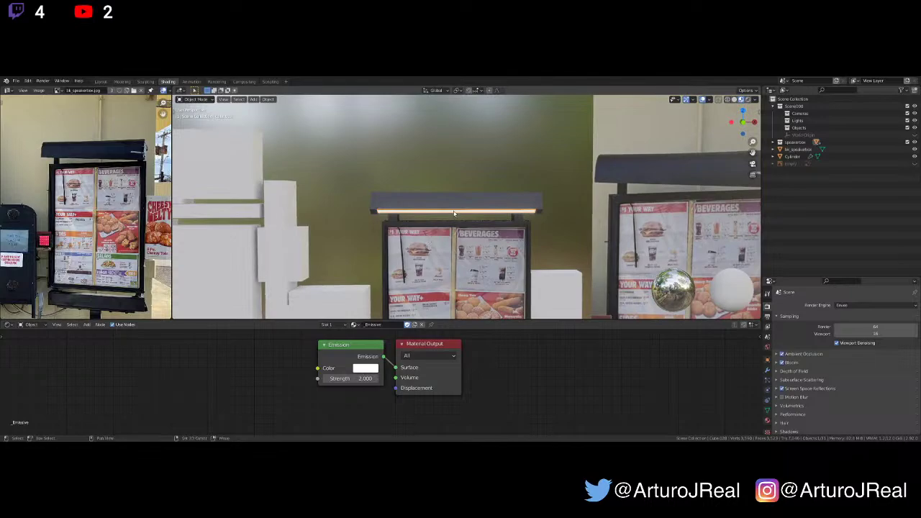
scroll(455, 213, up, 4)
middle_drag(454, 217, 423, 213)
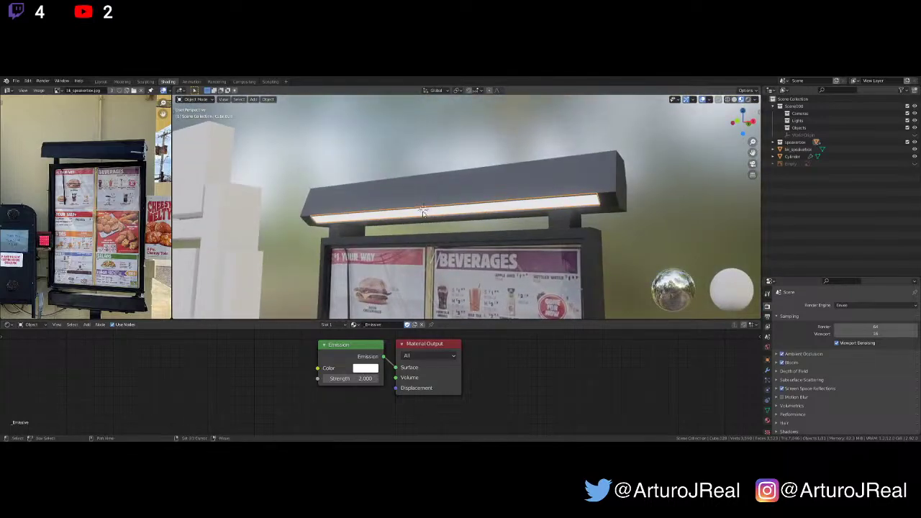
key(shift+a)
mouse_move(420, 303)
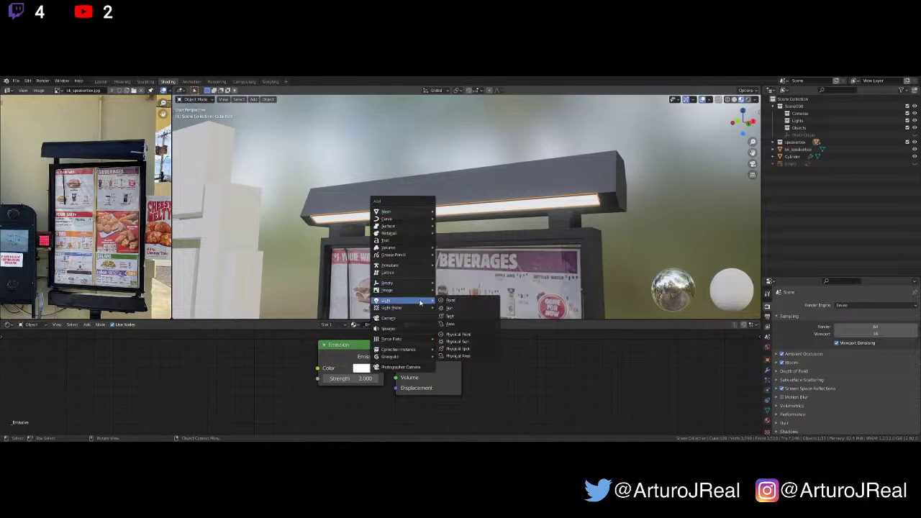
click(449, 324)
scroll(447, 233, down, 1)
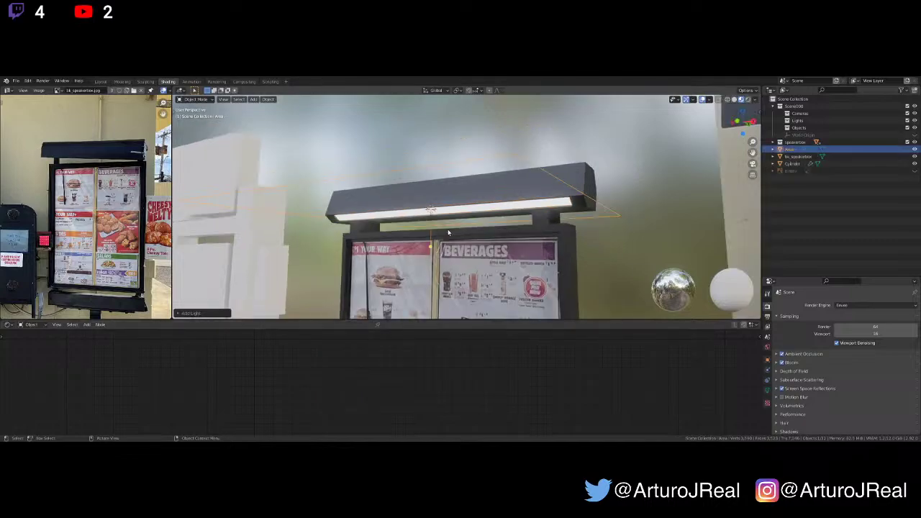
Scale the area light down along the Y axis to a narrow shape matching the canopy's light strip
middle_drag(448, 232, 523, 232)
scroll(483, 209, down, 4)
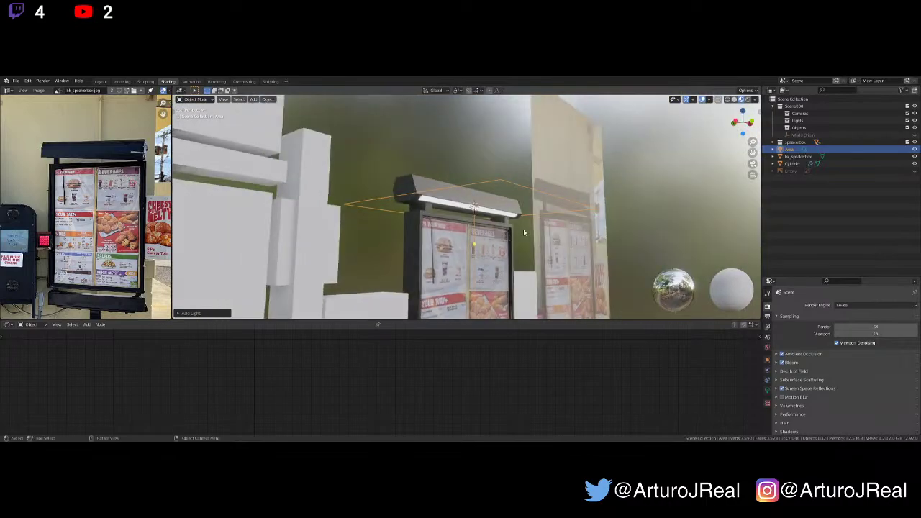
key(s)
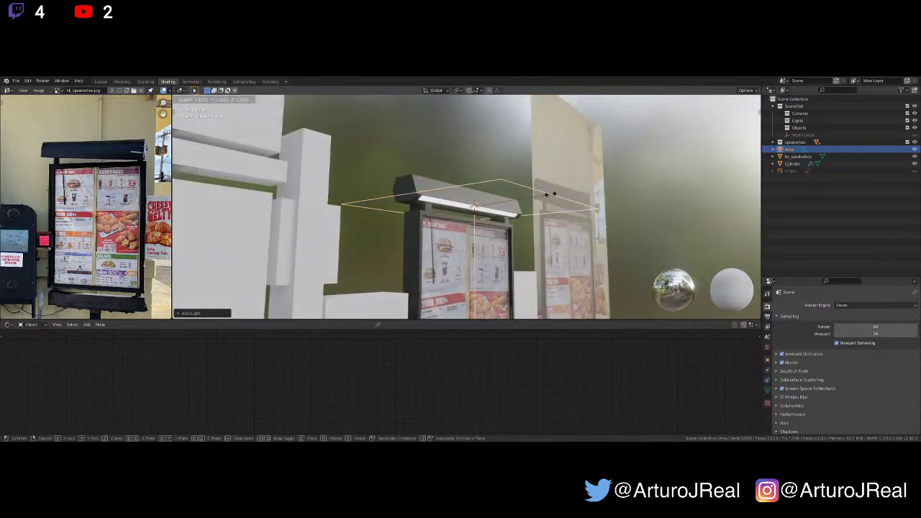
click(510, 199)
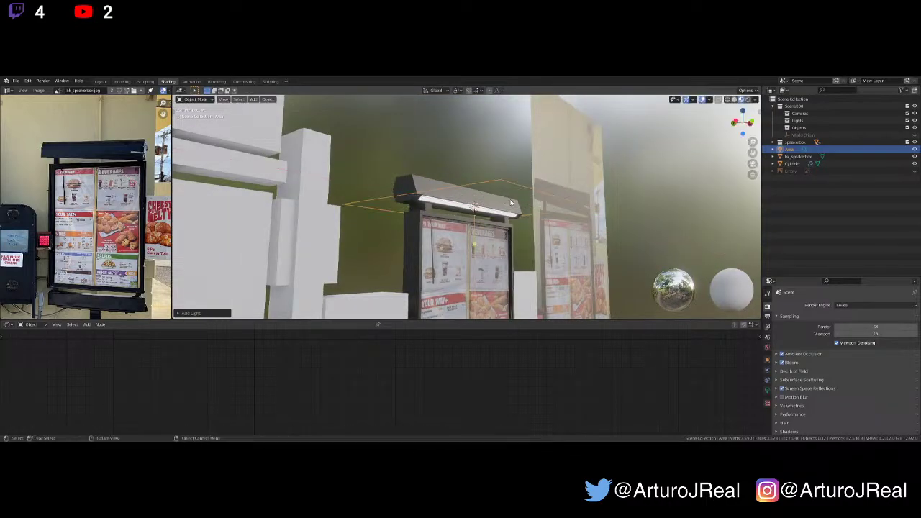
key(y)
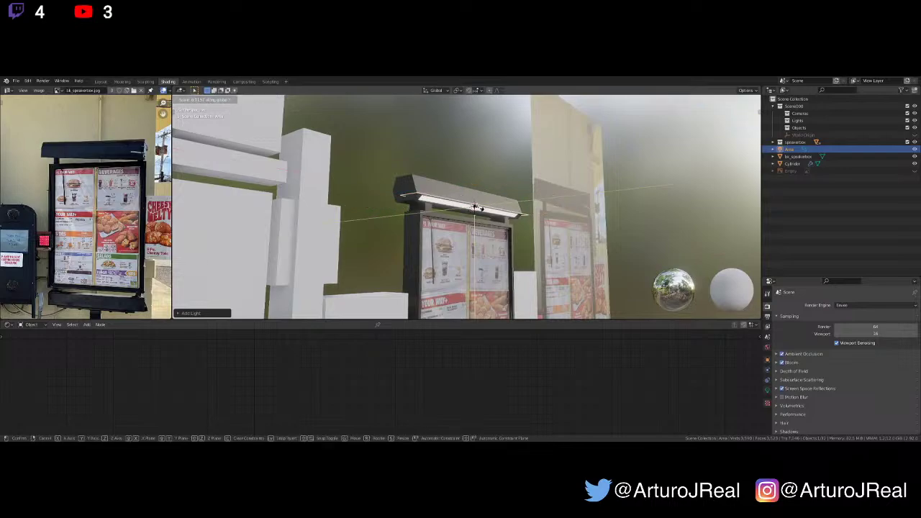
click(483, 207)
Move the area light along the Y axis to position it at the canopy's glowing strip
middle_drag(484, 208, 462, 210)
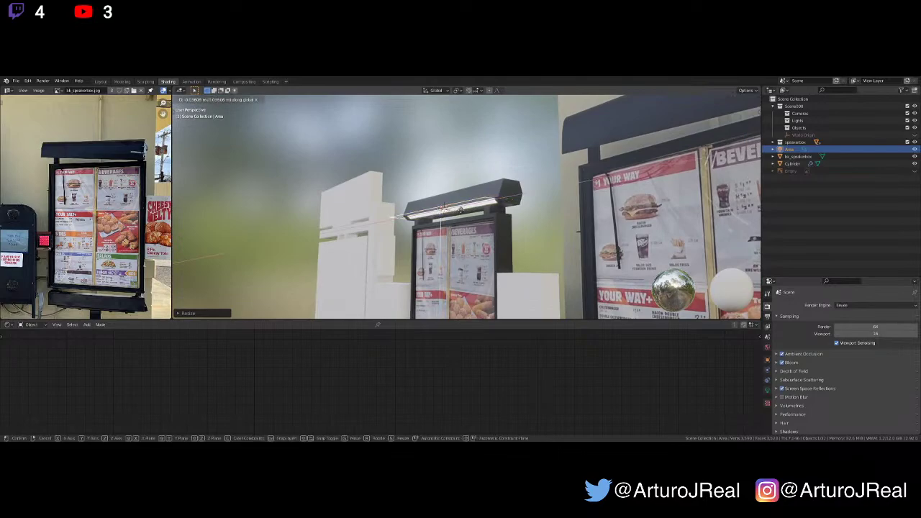
key(g)
key(y)
click(455, 210)
scroll(455, 210, up, 2)
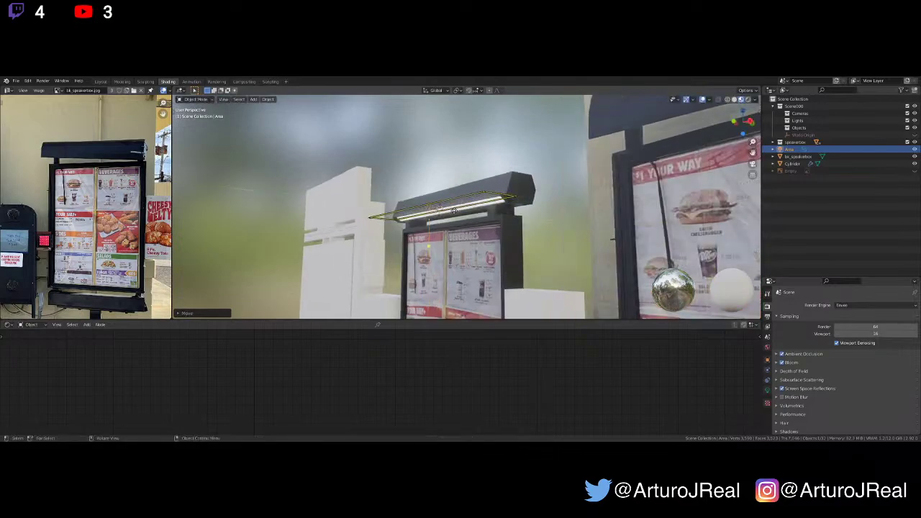
Sketch a temporary annotation along the canopy's slanted underside in the right orthographic view and erase it
scroll(463, 208, up, 2)
middle_drag(478, 210, 462, 220)
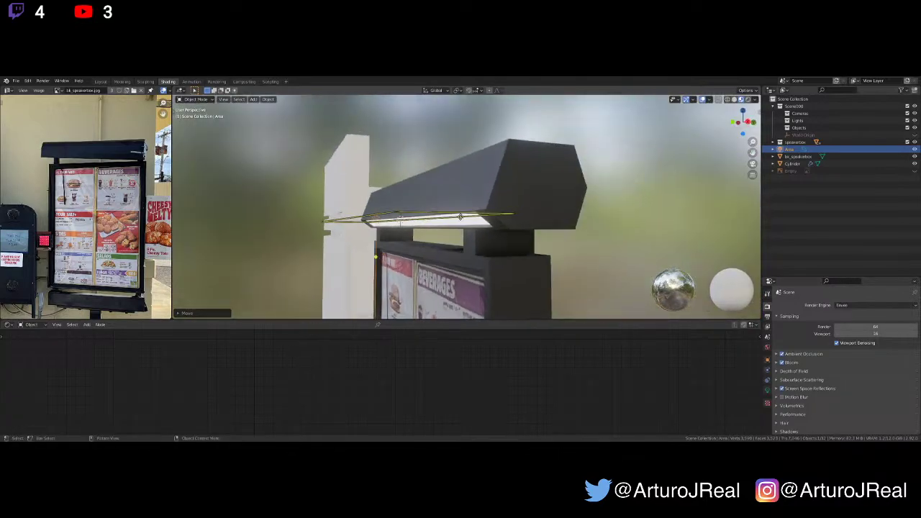
key(KP_3)
scroll(460, 220, up, 6)
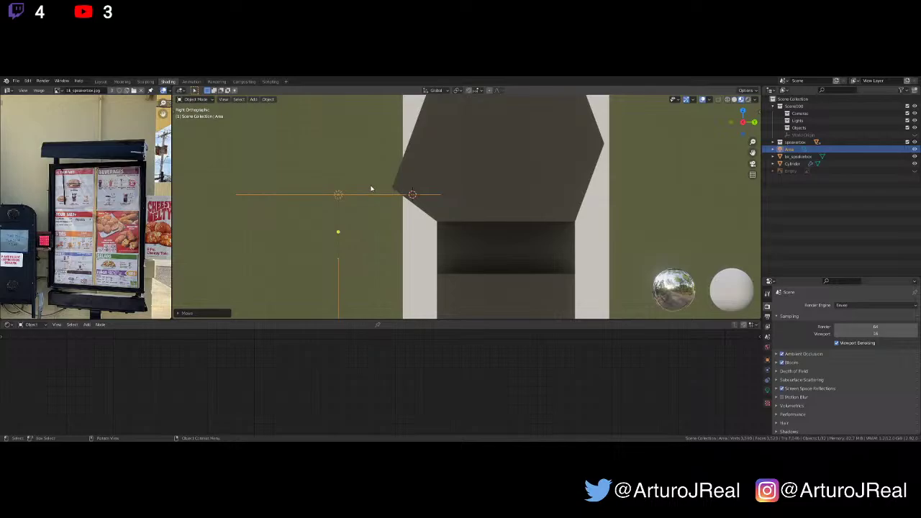
key(d)
mouse_move(371, 187)
mouse_down()
mouse_move(415, 219)
mouse_move(417, 200)
mouse_move(414, 208)
mouse_up()
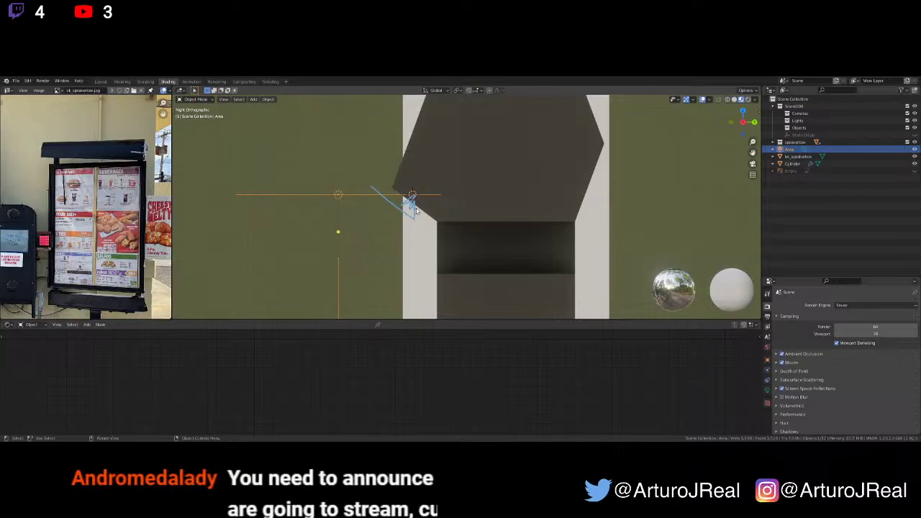
key(d)
mouse_move(418, 211)
right_down()
mouse_move(412, 193)
mouse_move(372, 199)
right_up()
Rotate the area light around the X axis so it runs parallel to the canopy's slanted underside
scroll(357, 200, down, 2)
scroll(356, 200, up, 2)
key(r)
key(x)
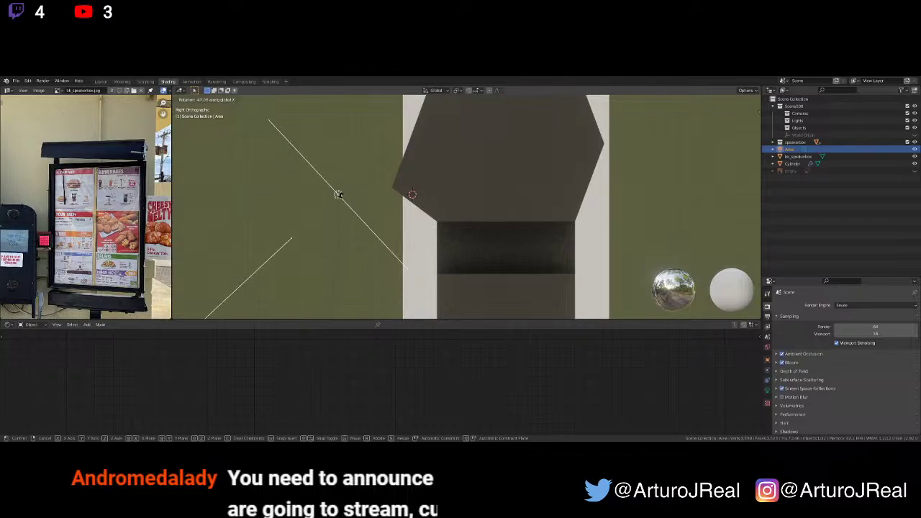
click(341, 197)
Scale the area light down repeatedly along the Y axis until it is about as narrow as the canopy's slanted face
key(s)
key(y)
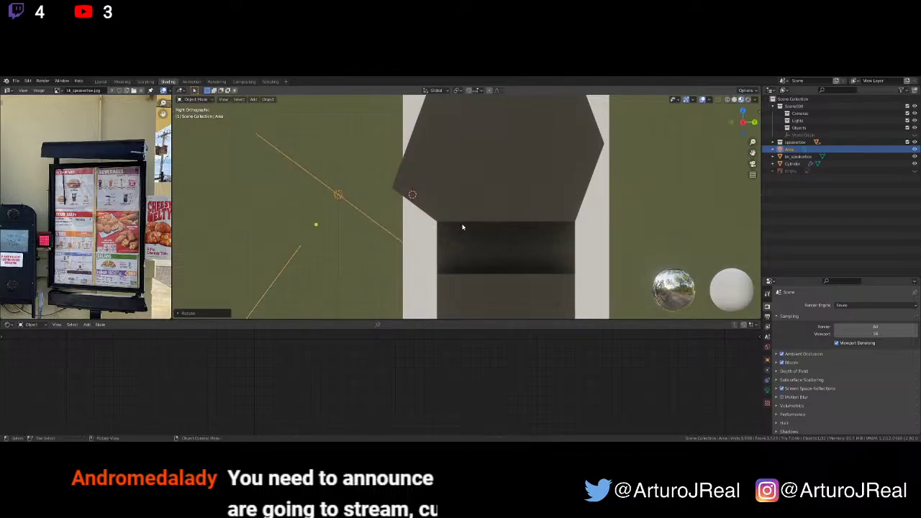
click(416, 210)
key(s)
key(y)
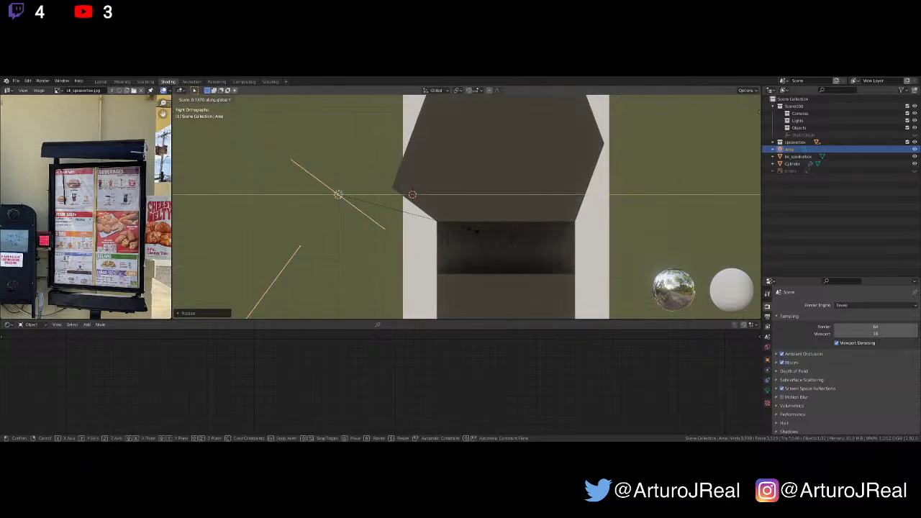
click(418, 216)
key(s)
key(y)
click(477, 222)
key(s)
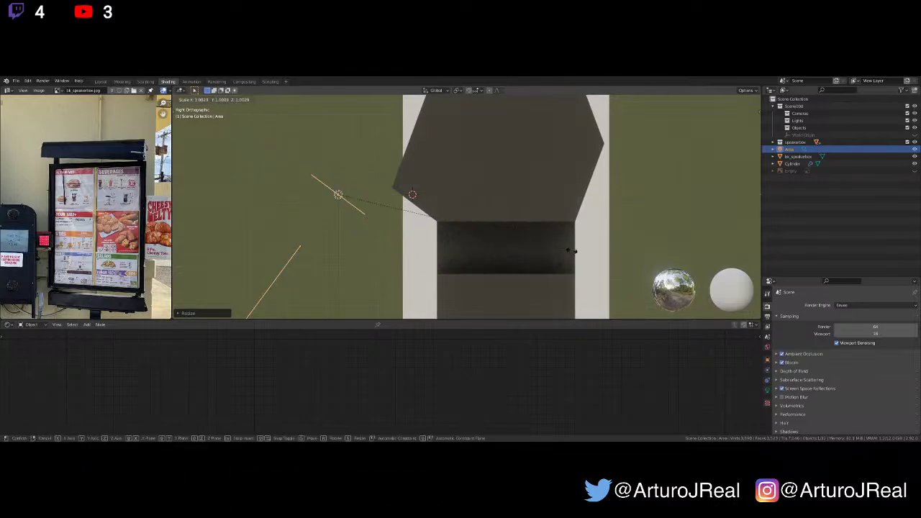
key(y)
click(548, 245)
Move the area light along the Y and Z axes until it sits against the canopy's slanted underside
key(g)
key(z)
right_click(569, 240)
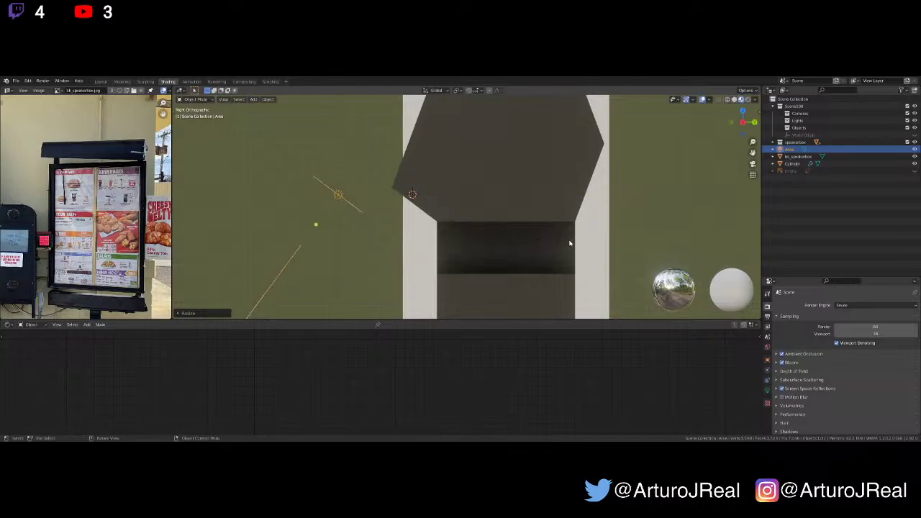
key(g)
key(y)
click(621, 236)
key(g)
key(z)
click(644, 254)
key(g)
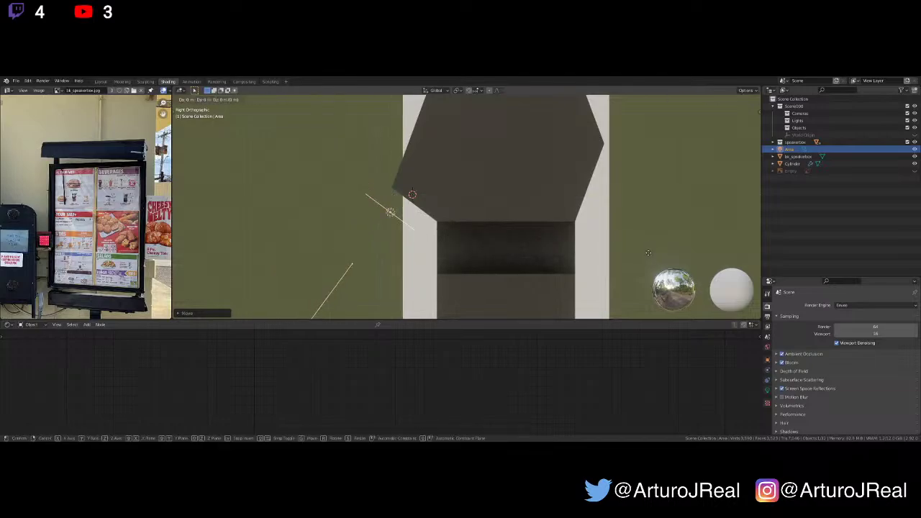
key(y)
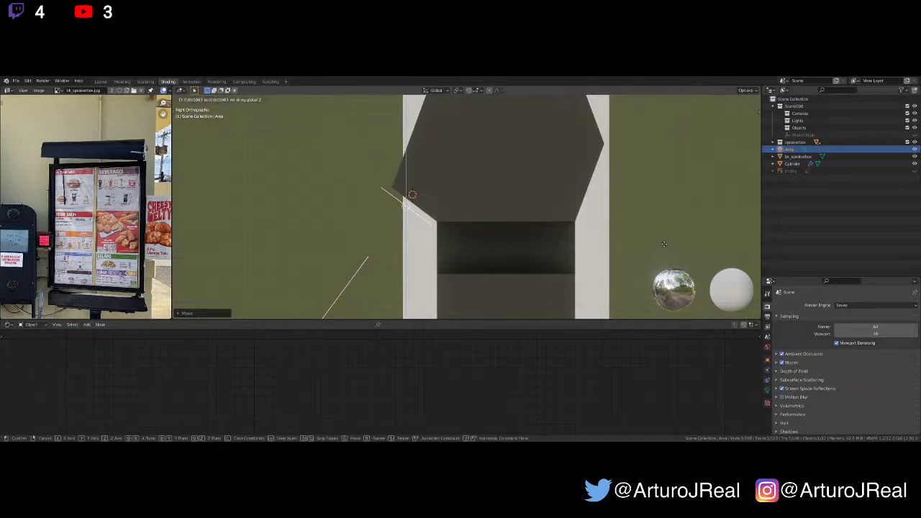
click(655, 248)
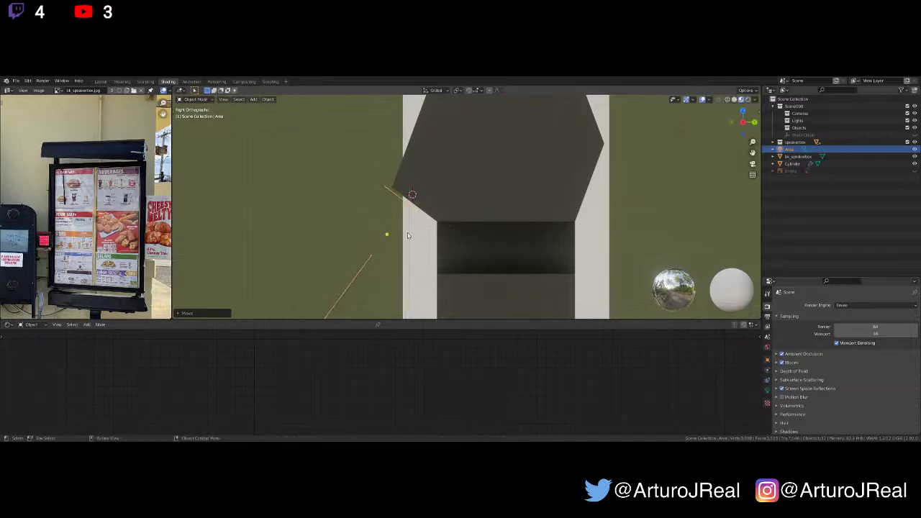
Set the area light's power to 50 W and switch its color to a warm color temperature
scroll(408, 236, down, 3)
middle_drag(407, 235, 473, 231)
scroll(470, 225, down, 2)
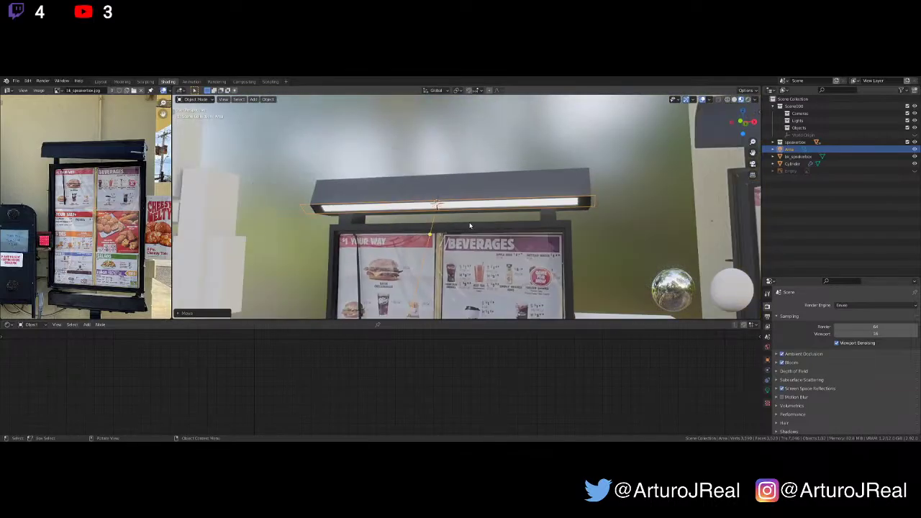
click(768, 390)
scroll(822, 364, down, 3)
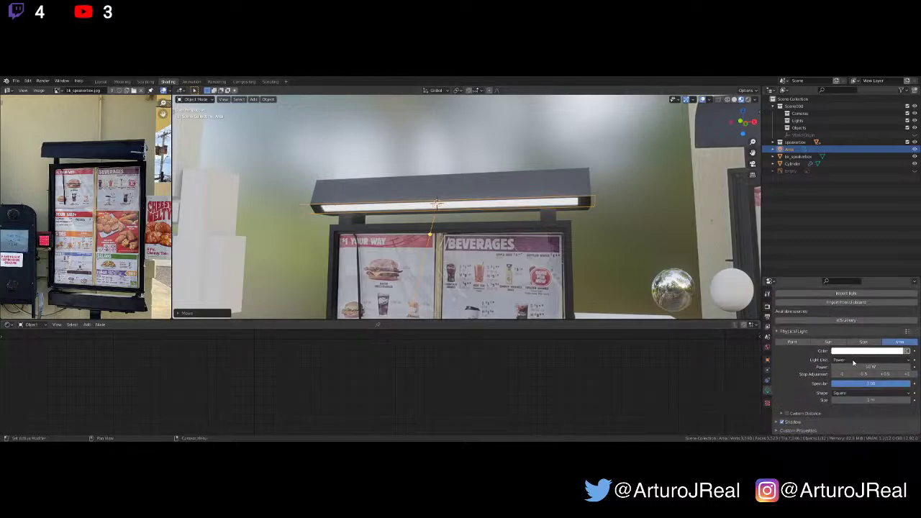
click(861, 366)
text(50)
key(Return)
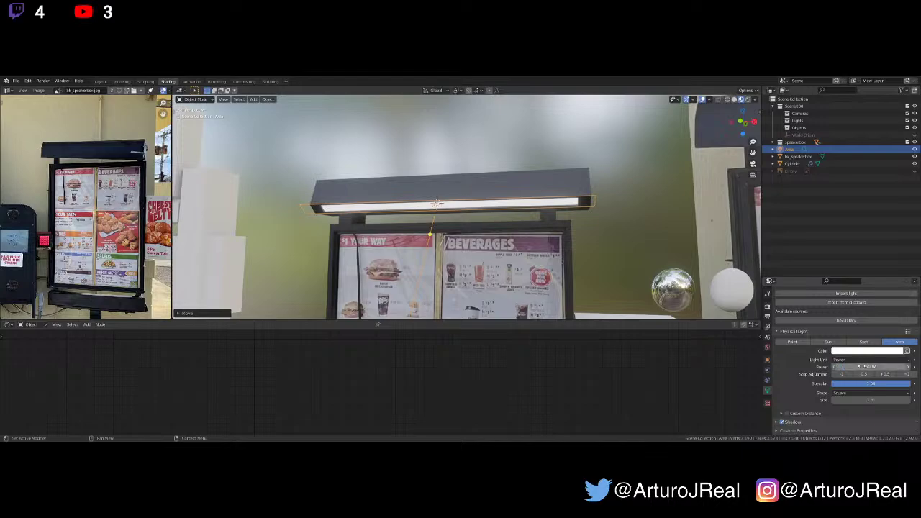
click(908, 351)
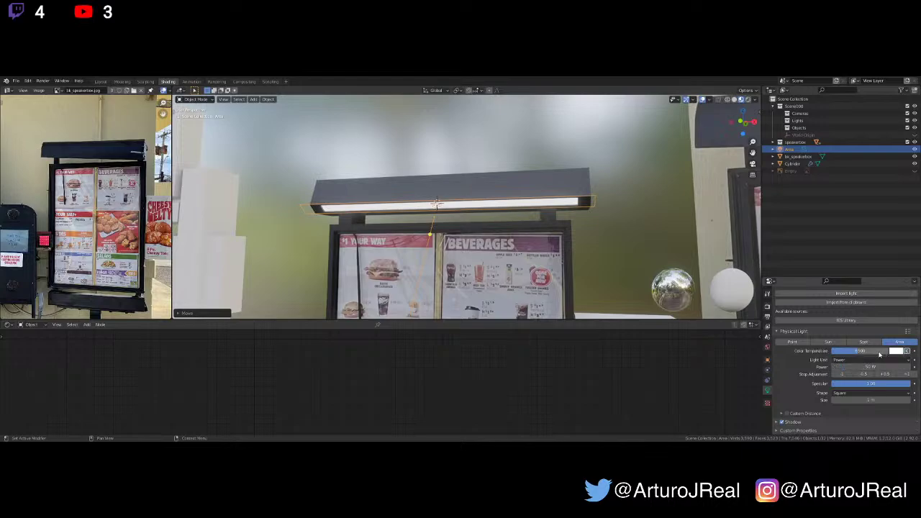
drag(879, 353, 872, 353)
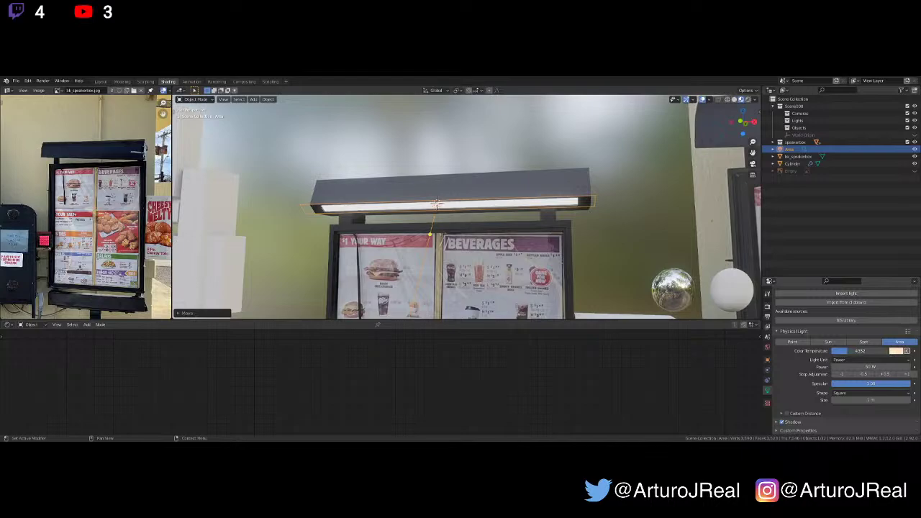
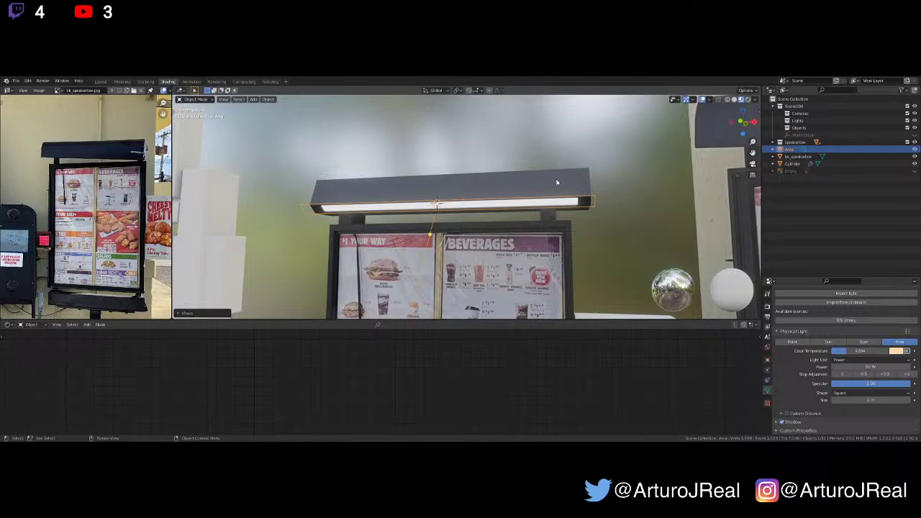
Shorten the area light along the X axis to the glowing strip's length and align it on that axis
key(s)
key(x)
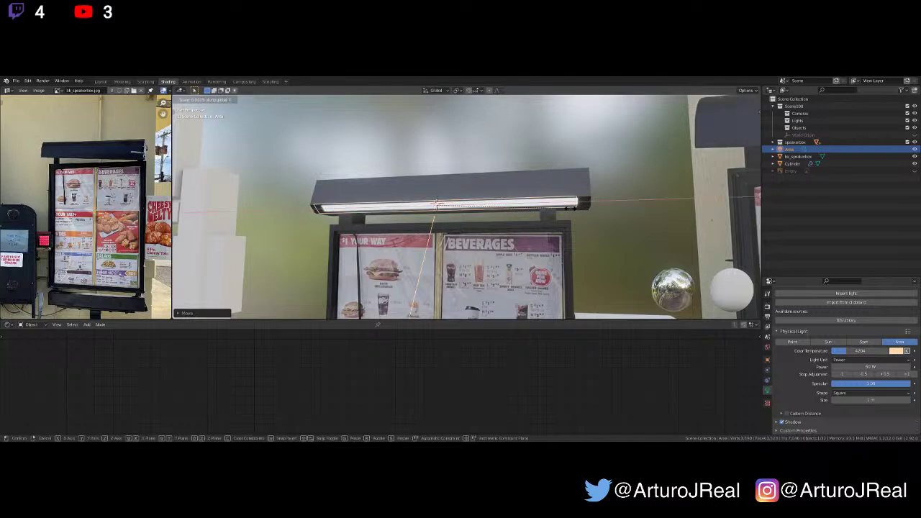
click(572, 210)
key(g)
key(x)
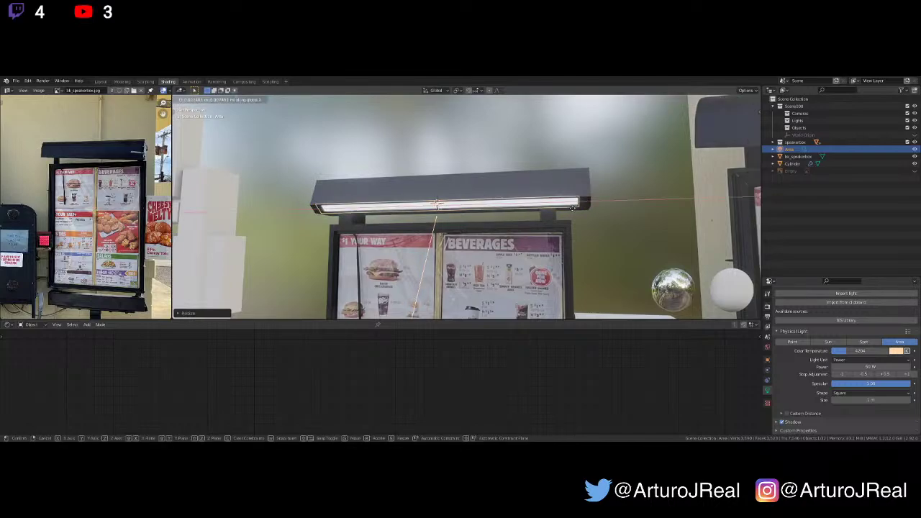
click(568, 223)
Select the blank sign box beside the menu board and examine the Cheesy Melty sign in the reference photo
scroll(568, 221, down, 4)
shift+middle_drag(568, 222, 470, 164)
scroll(473, 154, up, 1)
click(471, 165)
key(KP_Decimal)
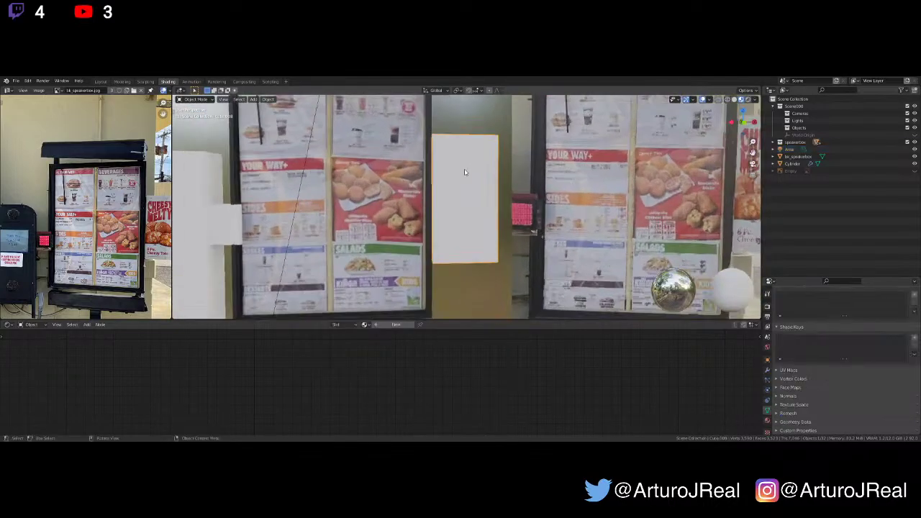
scroll(464, 172, down, 1)
scroll(101, 205, down, 3)
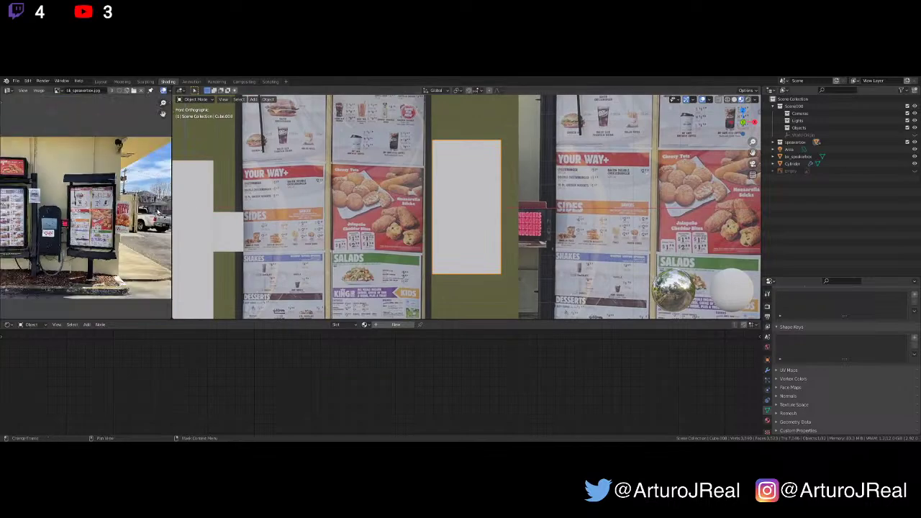
middle_drag(101, 206, 77, 211)
scroll(479, 171, down, 2)
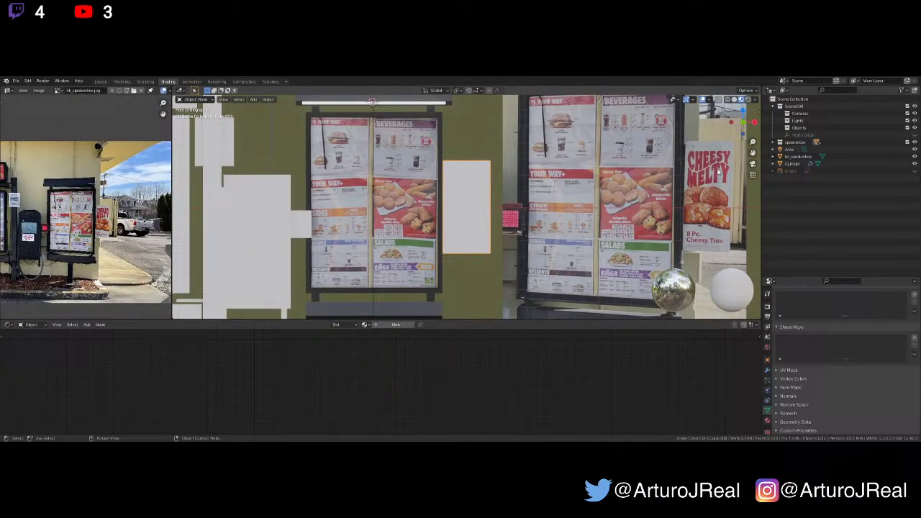
shift+middle_drag(718, 172, 528, 205)
scroll(530, 201, up, 4)
shift+middle_drag(567, 135, 492, 177)
scroll(506, 209, up, 5)
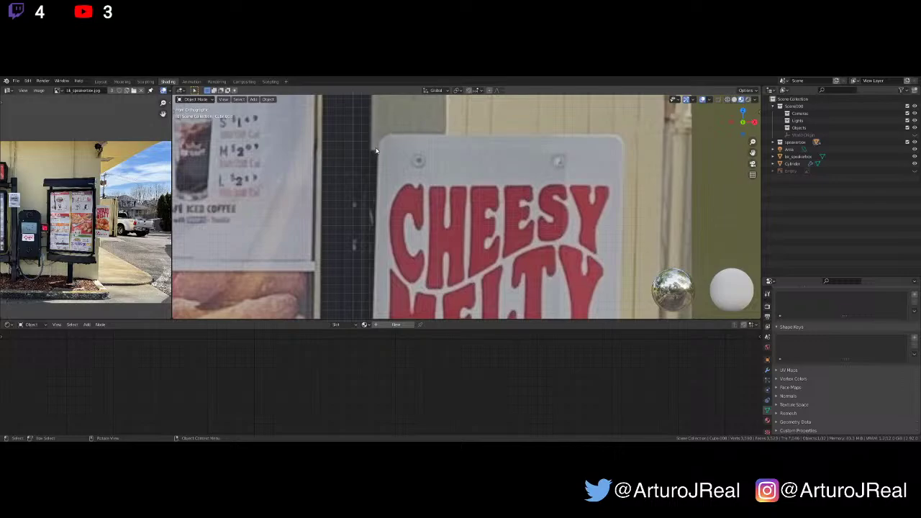
middle_drag(510, 135, 548, 164)
scroll(545, 165, down, 5)
shift+middle_drag(290, 190, 329, 190)
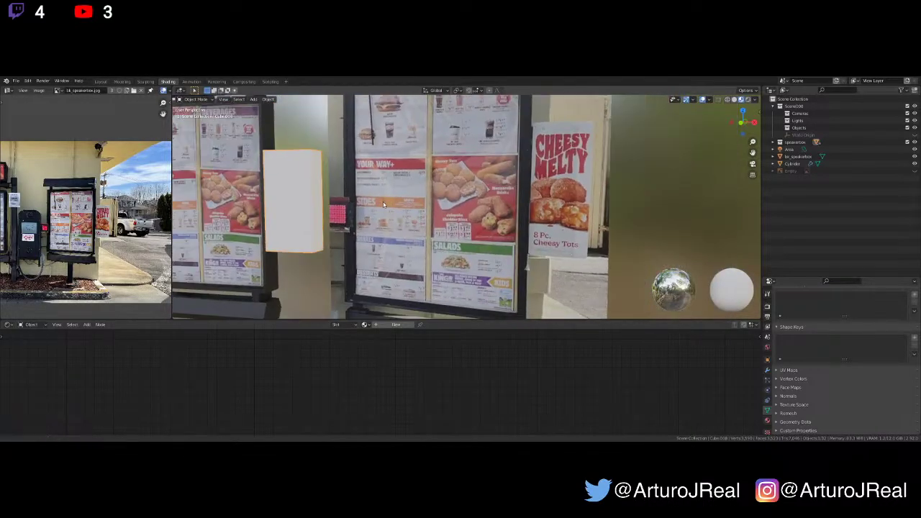
Scale the blank sign box down along the Y axis into a thin panel
key(KP_Decimal)
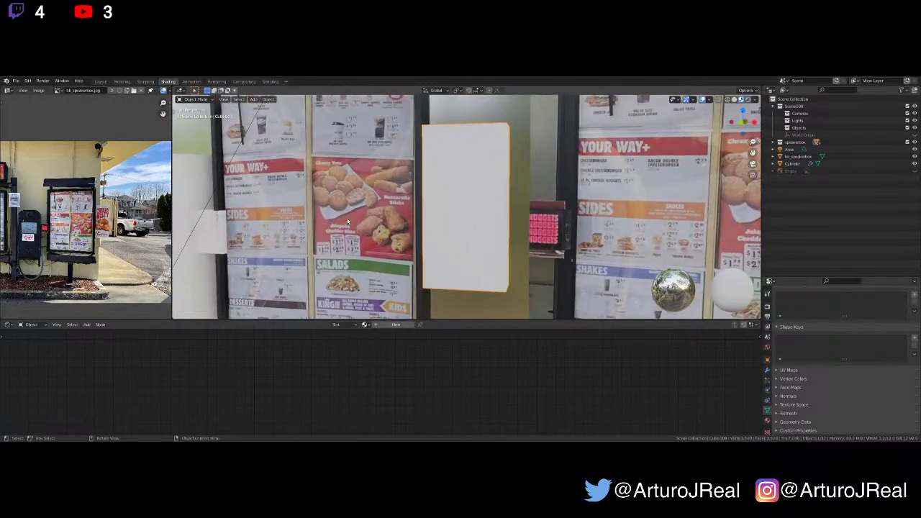
middle_drag(436, 191, 400, 206)
key(s)
key(y)
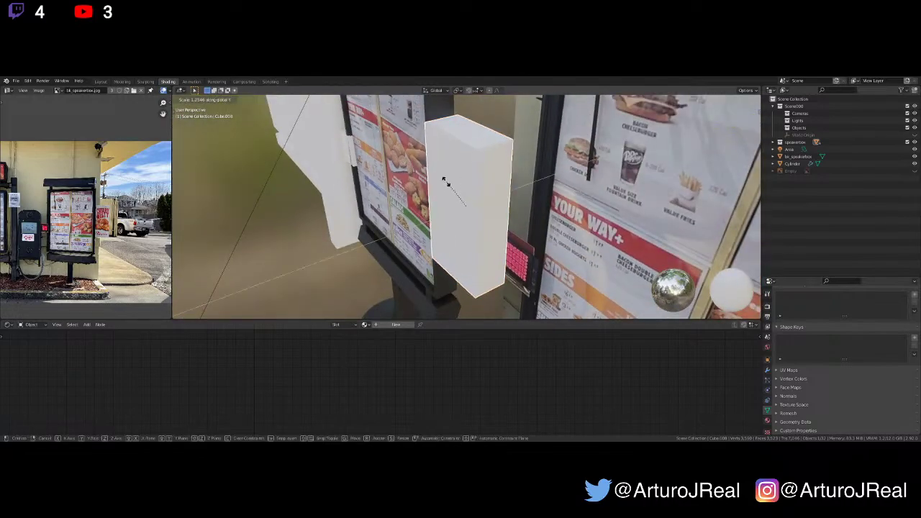
right_click(489, 173)
key(s)
key(y)
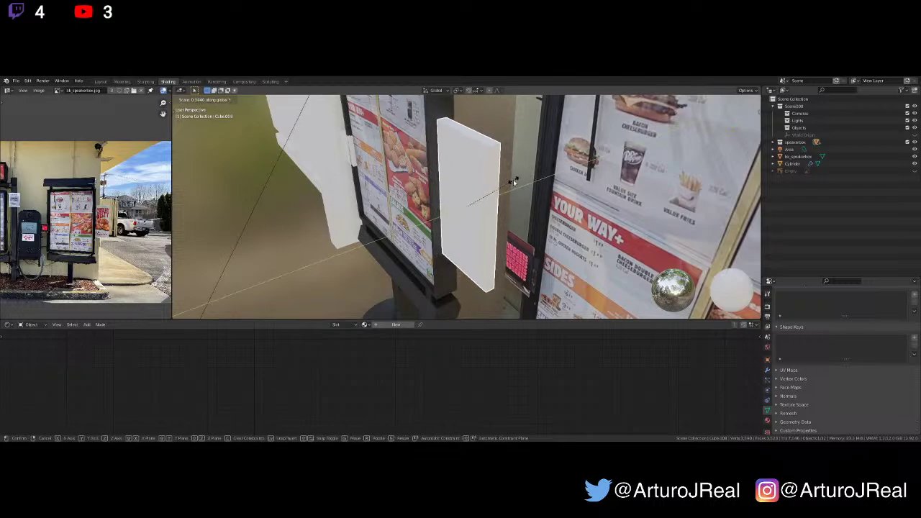
click(492, 196)
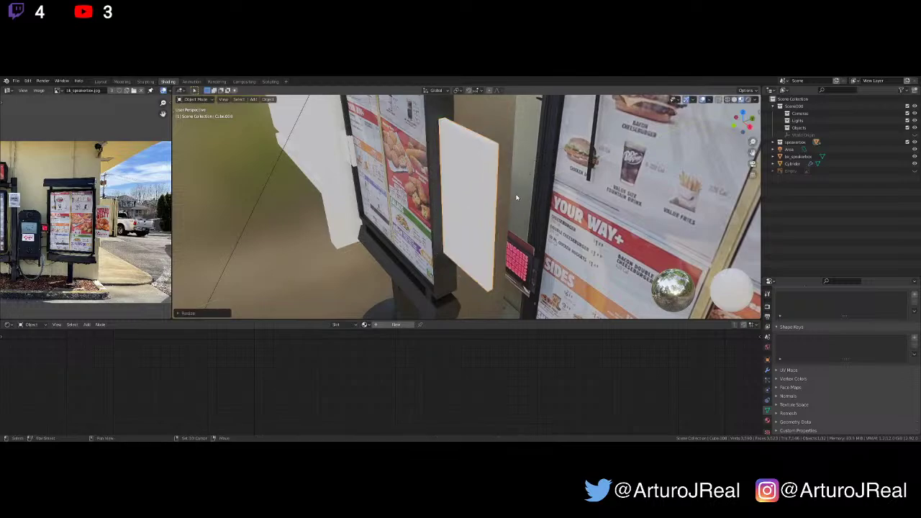
Try a narrow single-segment bevel on all edges of the thin sign panel
middle_drag(492, 196, 508, 221)
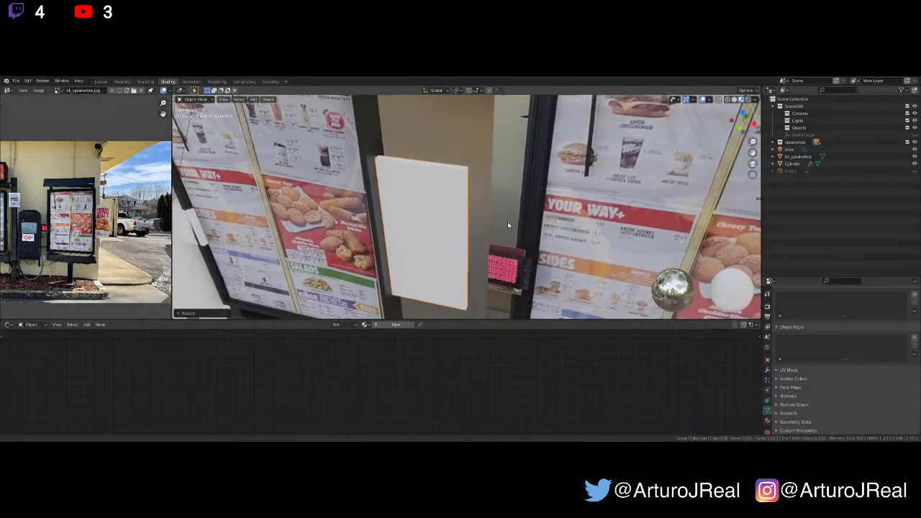
key(Tab)
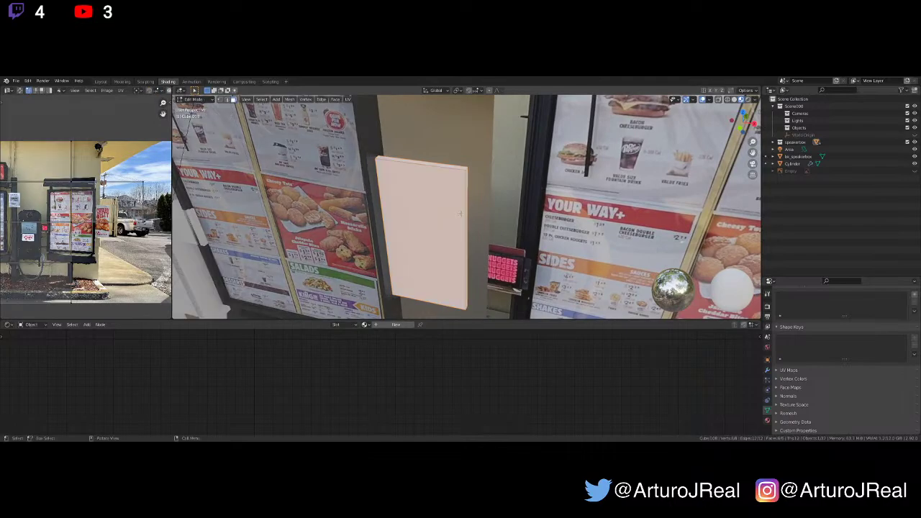
middle_drag(461, 215, 490, 192)
key(ctrl+b)
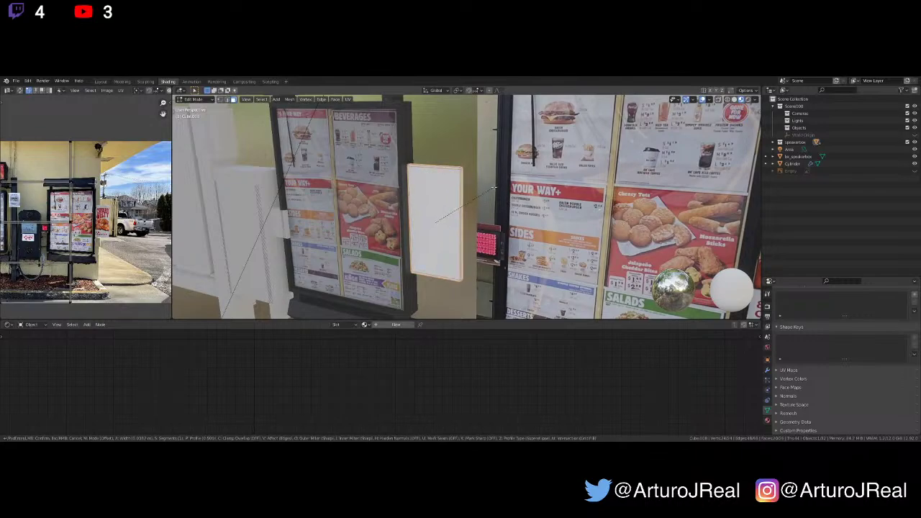
click(494, 187)
key(Tab)
middle_drag(472, 181, 473, 208)
Bevel all edges of the sign panel narrowly with several segments to round its corners
scroll(472, 207, up, 6)
key(Tab)
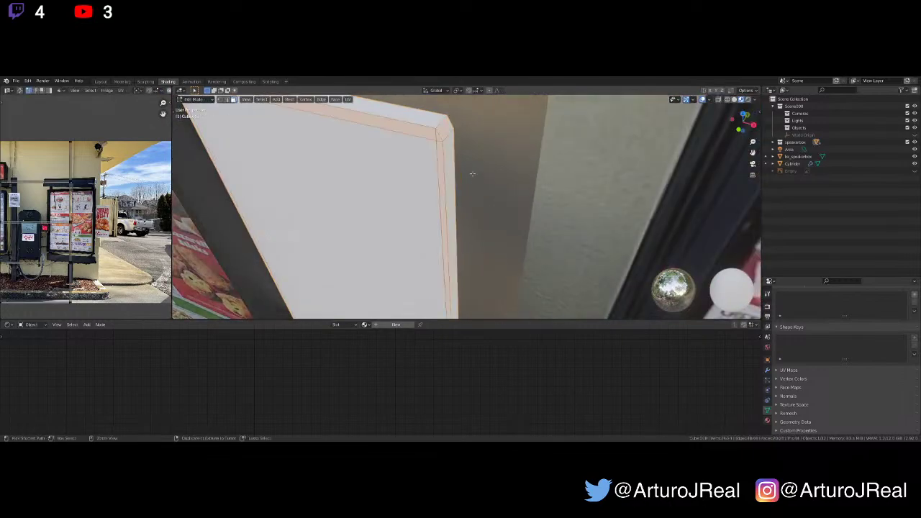
key(ctrl+b)
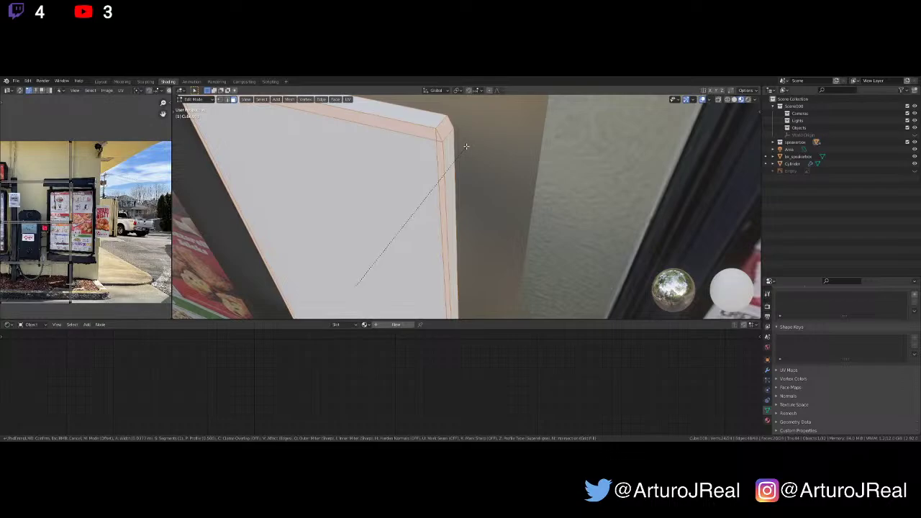
scroll(466, 146, up, 3)
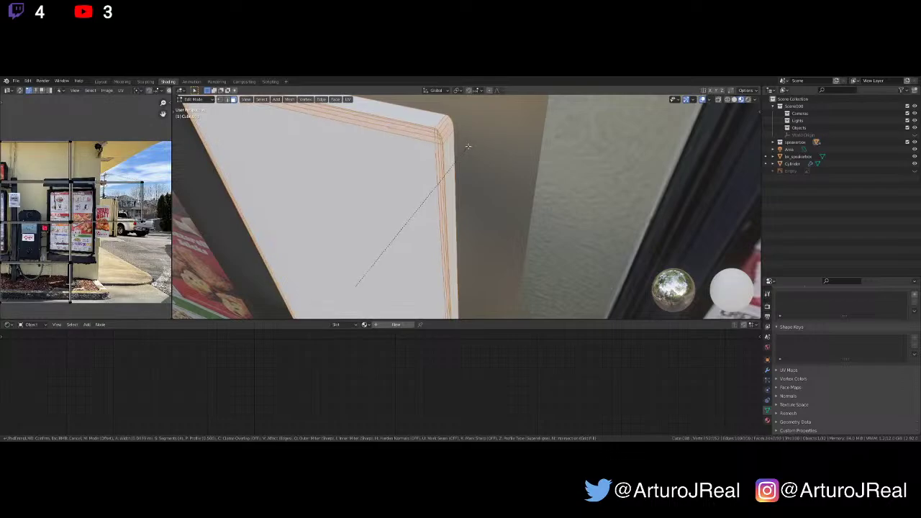
click(467, 146)
key(Tab)
middle_drag(456, 167, 461, 185)
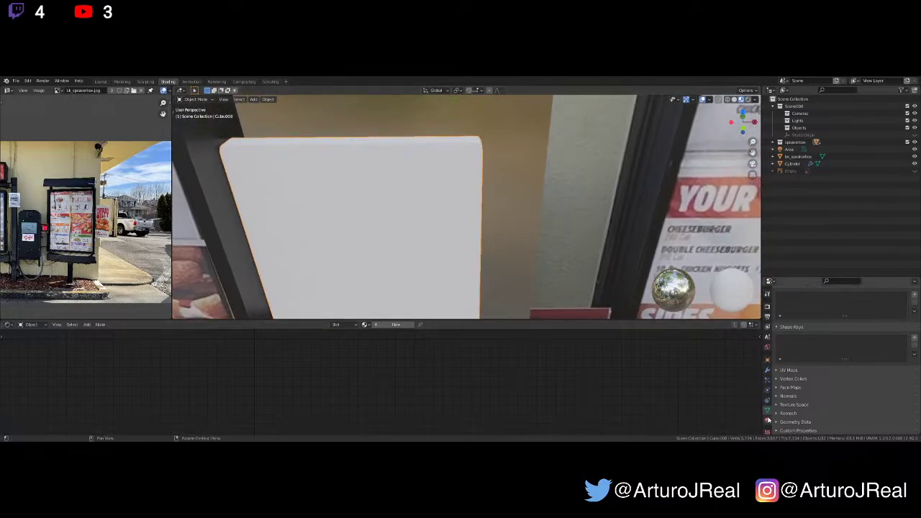
Enable Auto Smooth for the normals of the rounded sign panel
scroll(787, 402, up, 1)
click(787, 395)
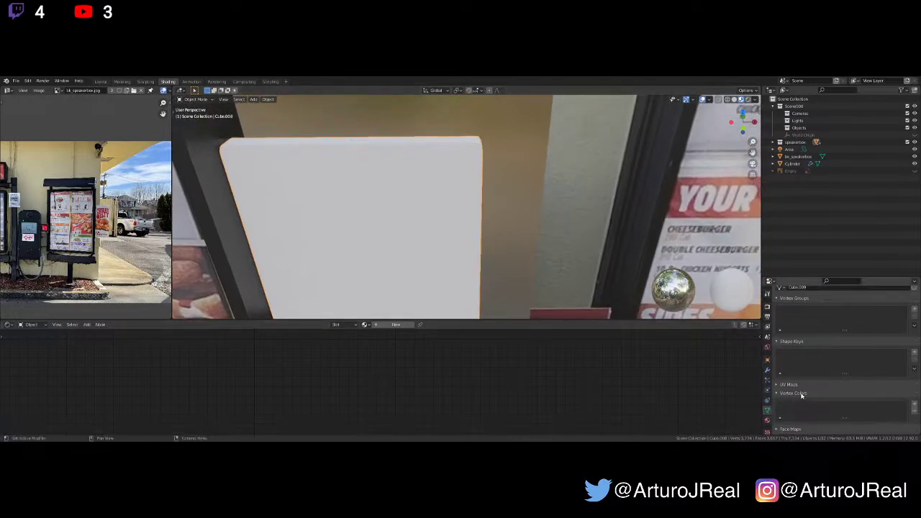
click(802, 394)
click(792, 410)
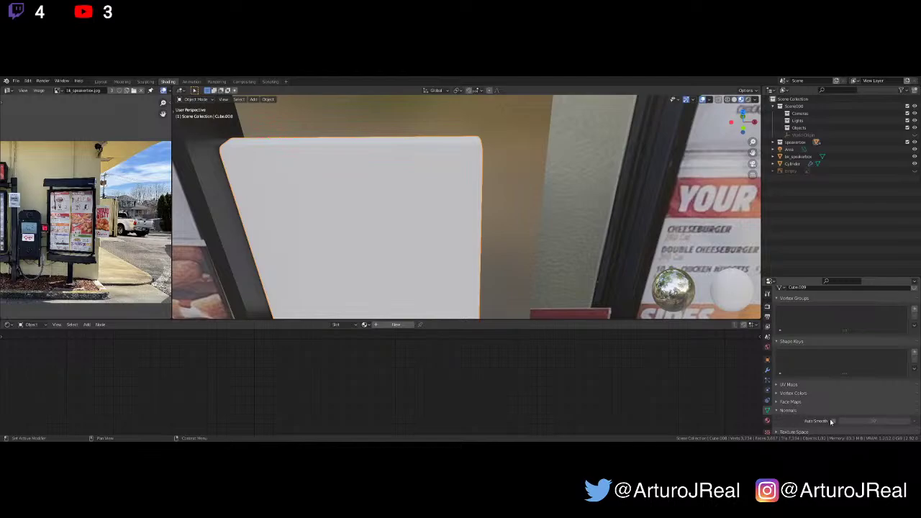
click(832, 421)
Scale the sign panel down further along the Y axis to make it thinner
scroll(455, 226, down, 4)
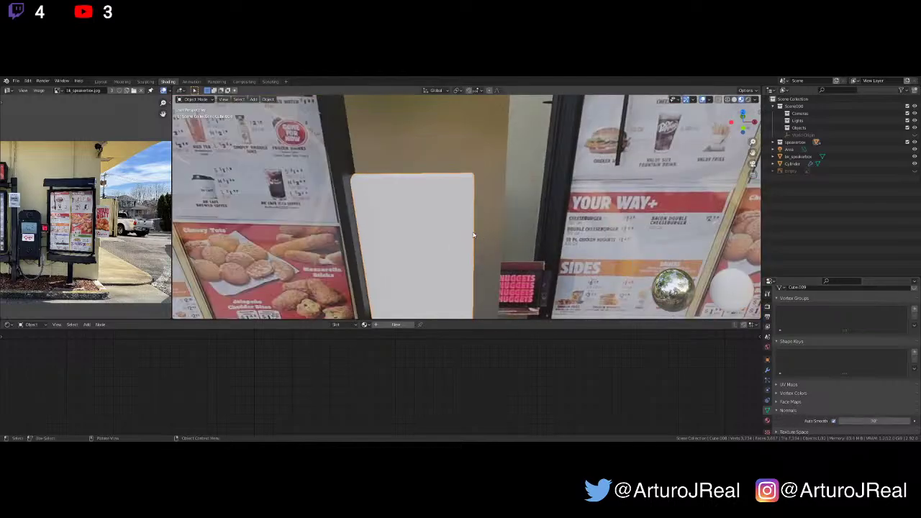
middle_drag(474, 232, 472, 246)
key(s)
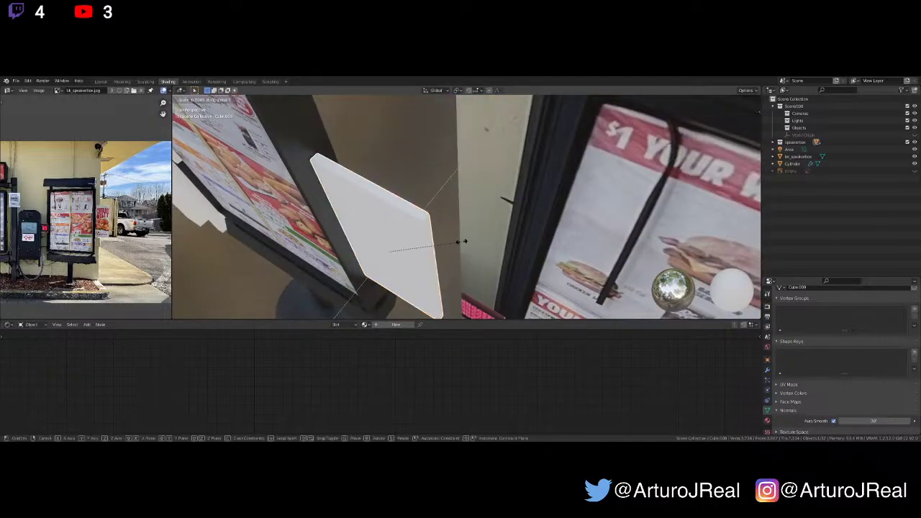
key(y)
click(435, 244)
key(s)
key(y)
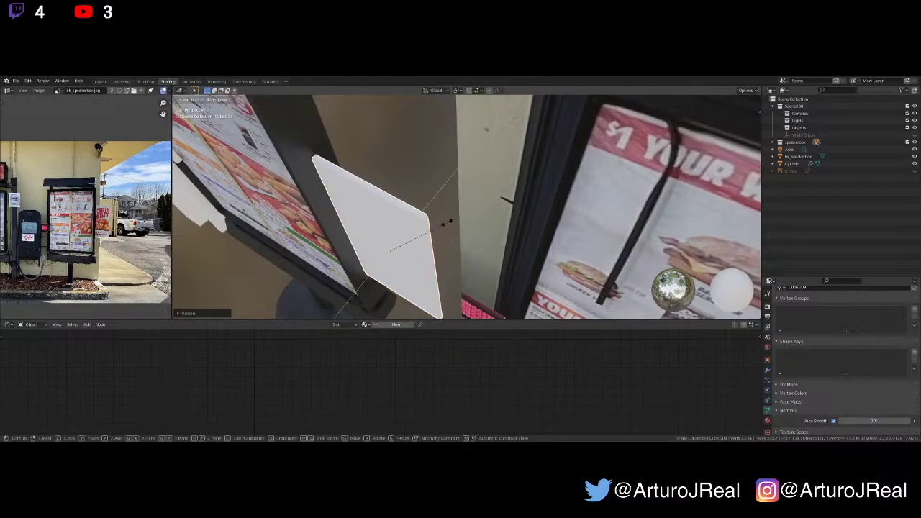
right_click(435, 252)
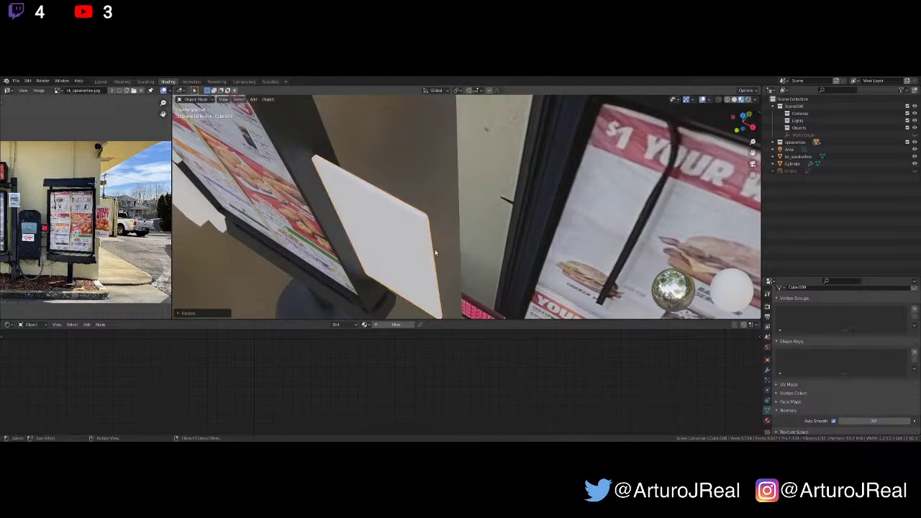
key(KP_1)
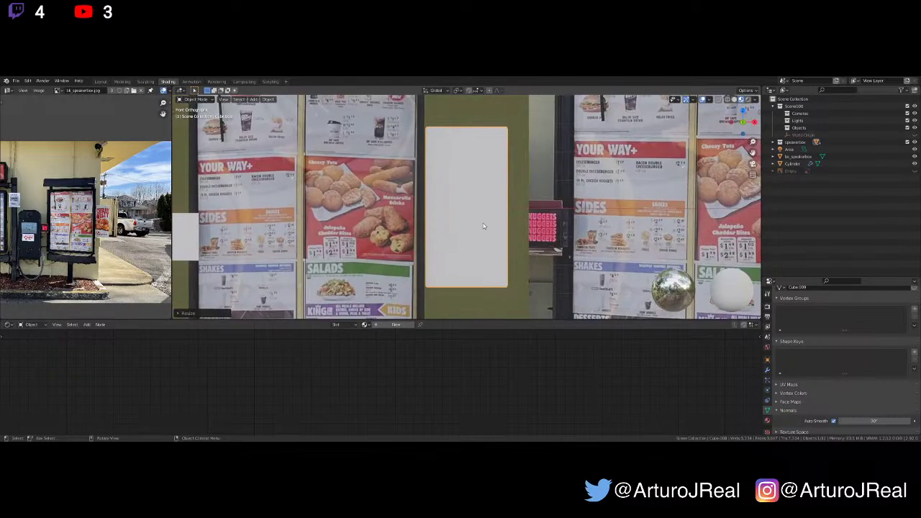
scroll(485, 226, down, 4)
scroll(504, 218, up, 6)
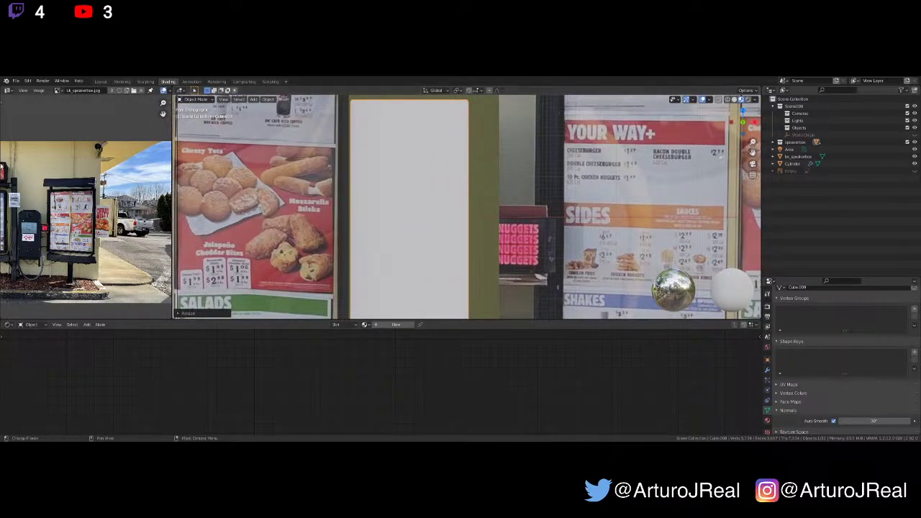
scroll(86, 207, up, 1)
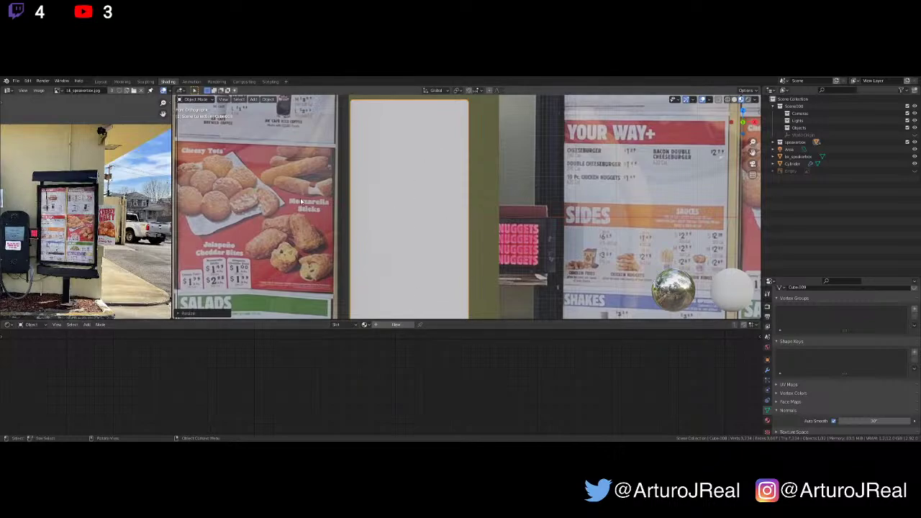
scroll(300, 198, down, 4)
click(367, 205)
middle_drag(367, 205, 353, 210)
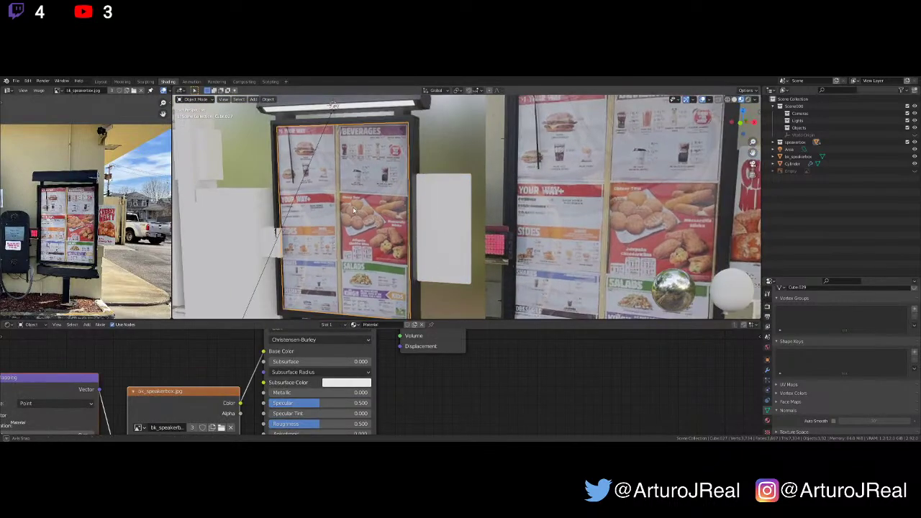
key(g)
key(y)
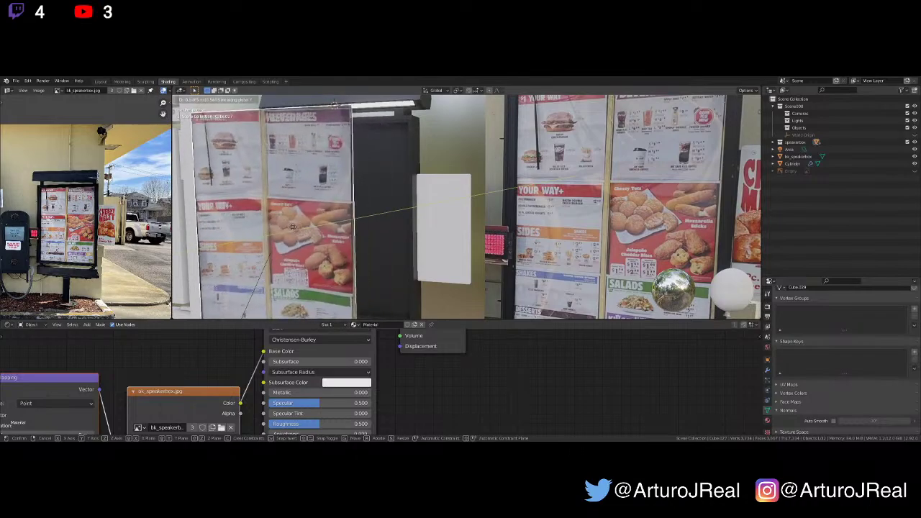
right_click(321, 219)
scroll(384, 163, up, 2)
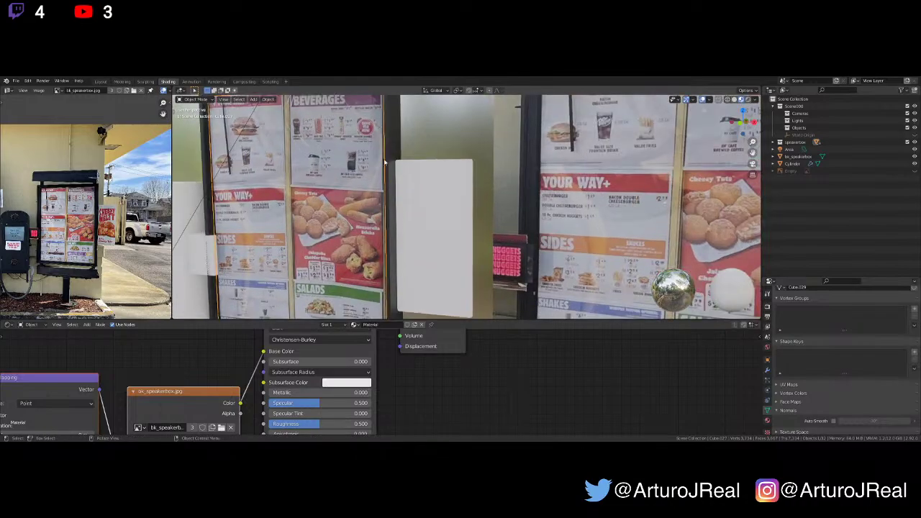
Give the blank sign panel a new material and add an image texture with mapping and texture coordinate nodes to its Principled BSDF
shift+middle_drag(428, 251, 379, 224)
click(390, 211)
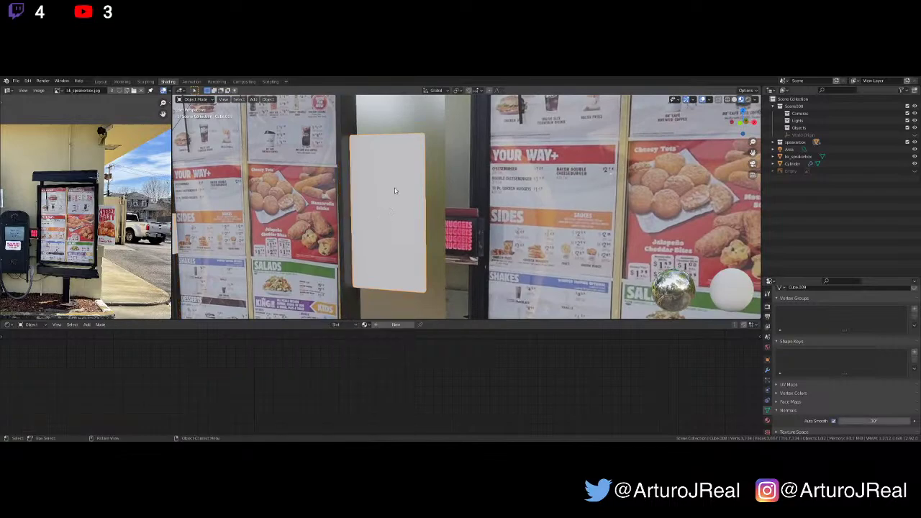
click(395, 325)
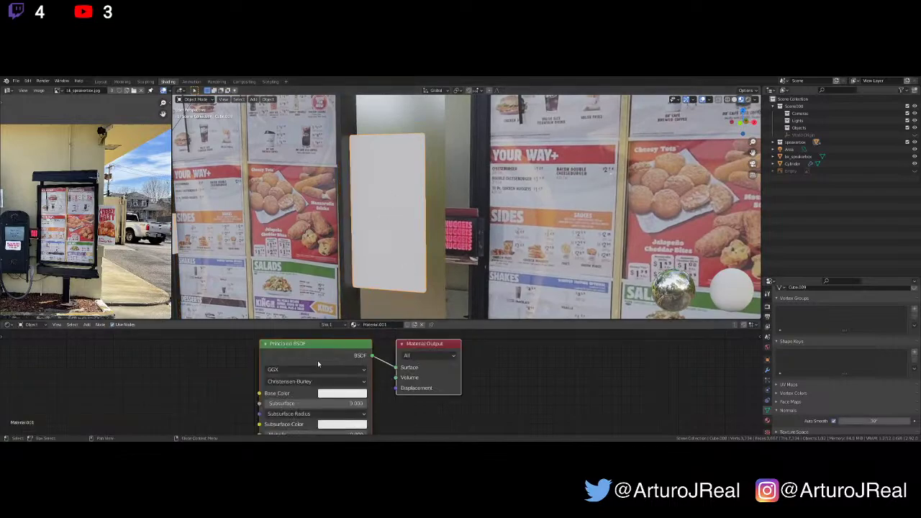
click(317, 361)
key(ctrl+t)
Move the three new texture nodes away from the Principled BSDF so that they no longer overlap it
middle_drag(243, 372, 288, 326)
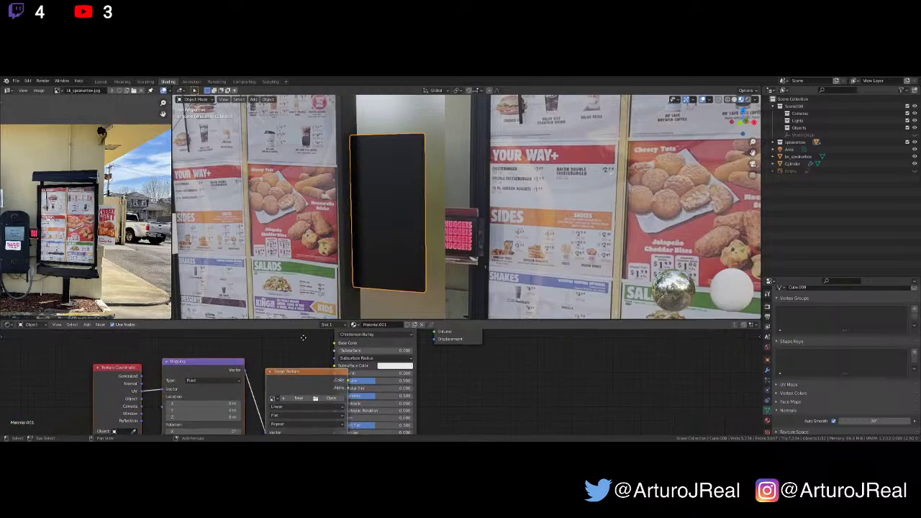
scroll(300, 350, down, 3)
drag(307, 349, 129, 417)
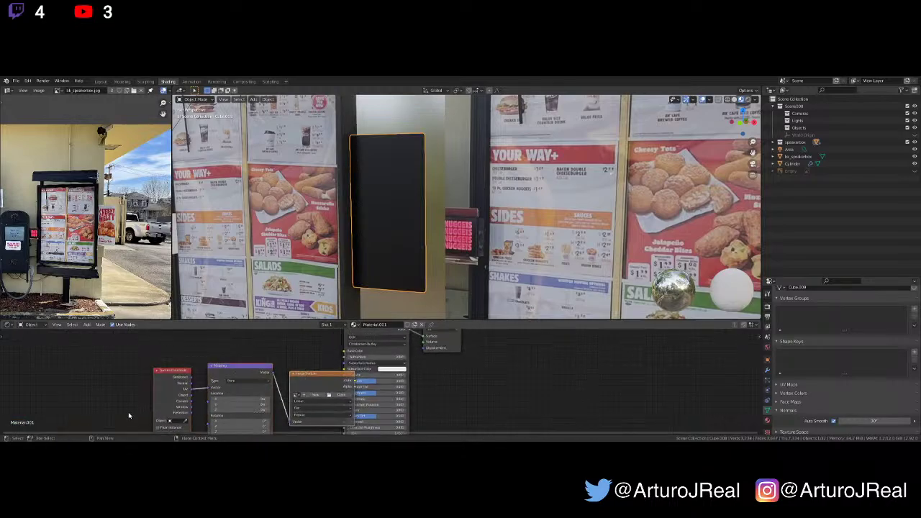
key(g)
click(105, 392)
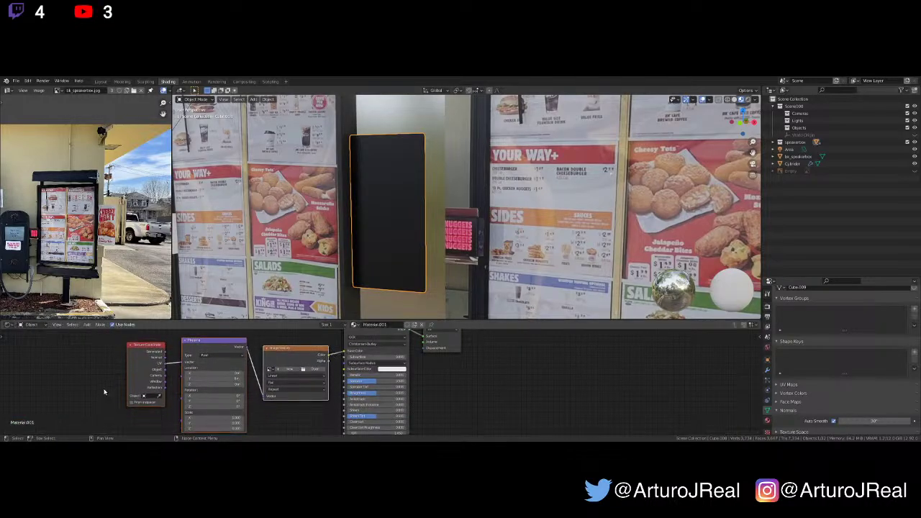
scroll(172, 378, up, 3)
middle_drag(191, 367, 152, 379)
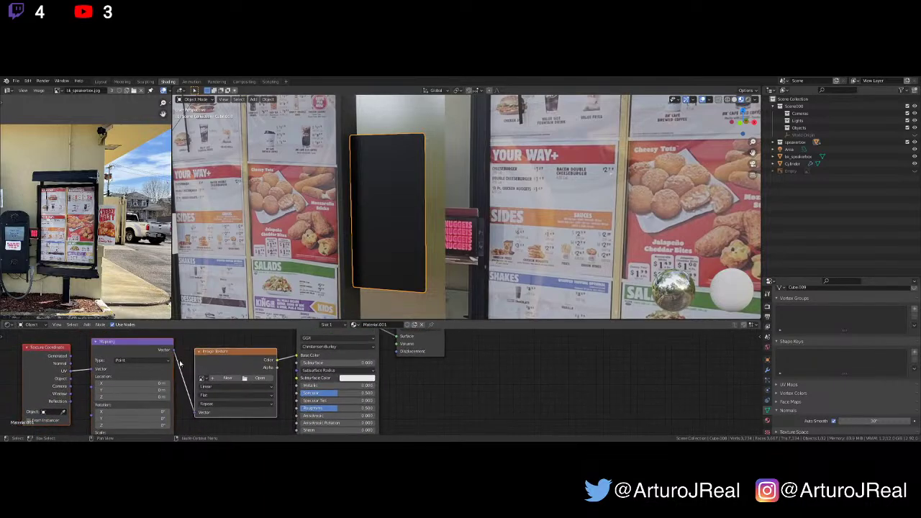
scroll(180, 363, up, 1)
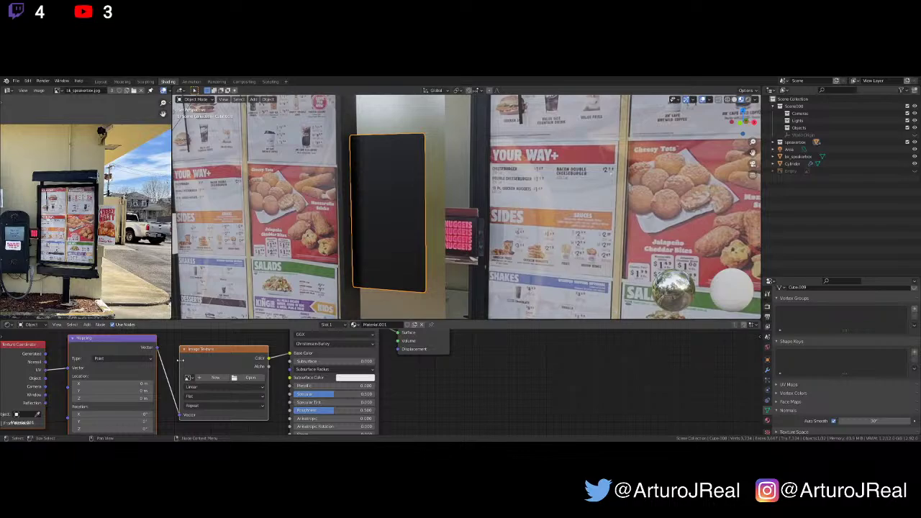
Switch to a front view of the whole scene and save the file
scroll(273, 261, down, 4)
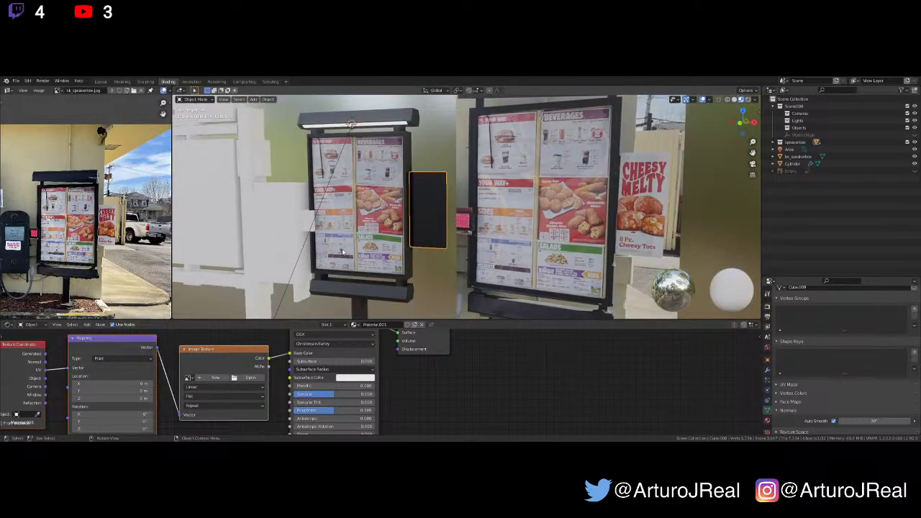
key(KP_1)
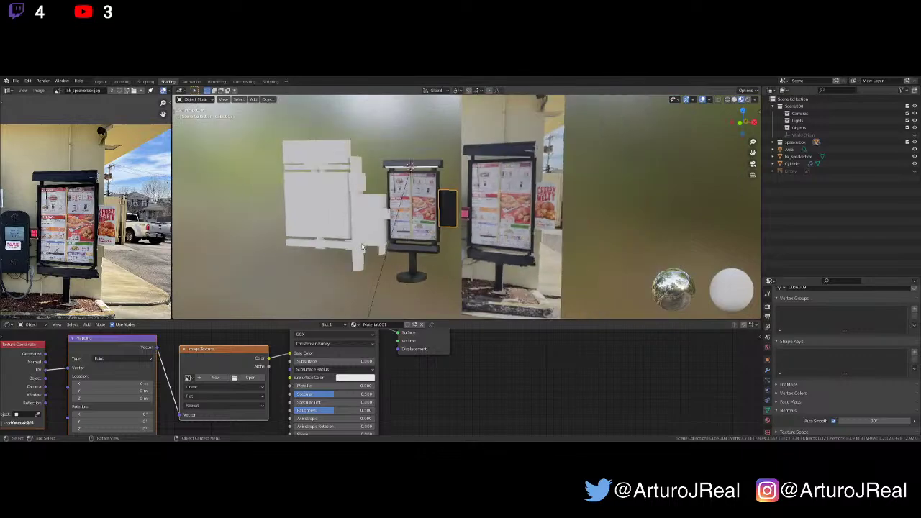
scroll(396, 241, up, 1)
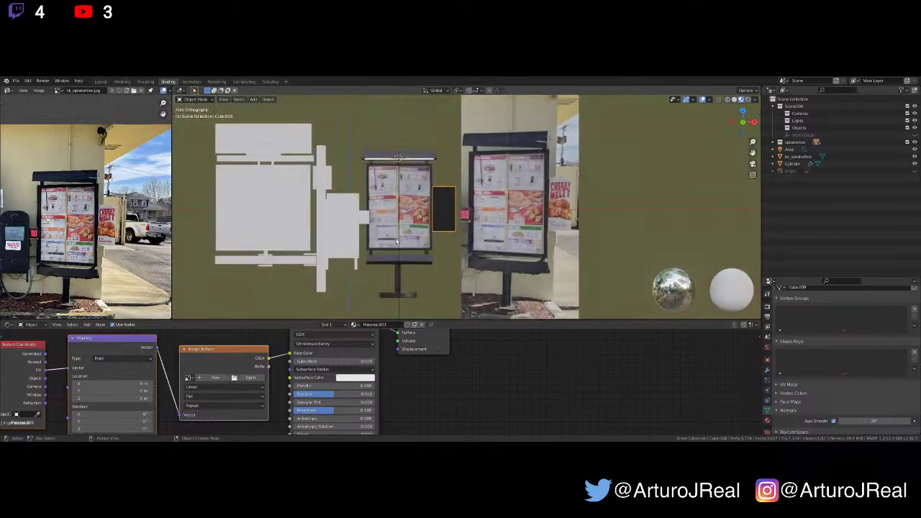
scroll(367, 240, down, 3)
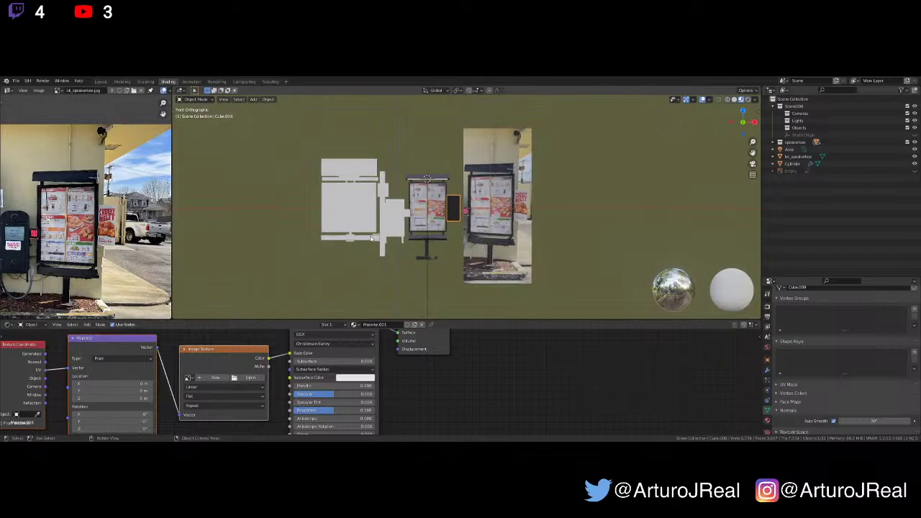
key(ctrl+s)
Select all objects in the scene and apply their scale
click(341, 214)
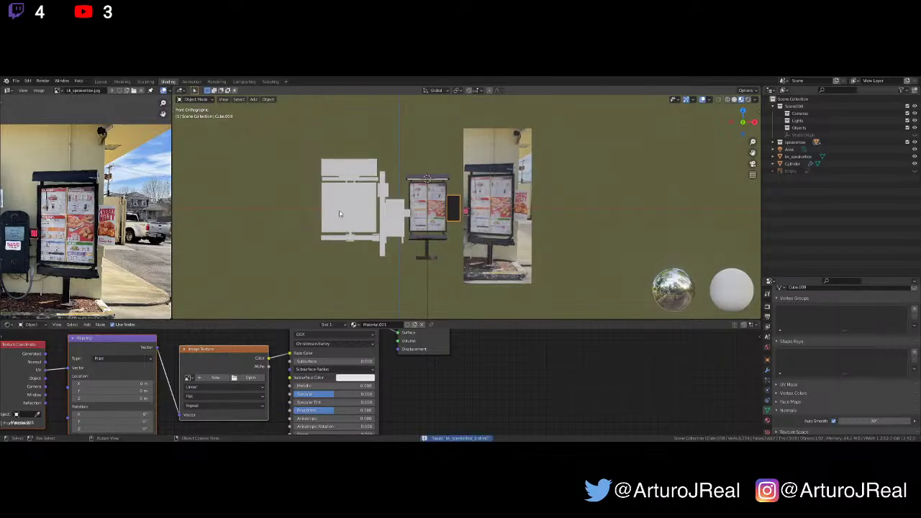
scroll(340, 214, up, 3)
shift+middle_drag(340, 214, 424, 217)
scroll(374, 216, down, 3)
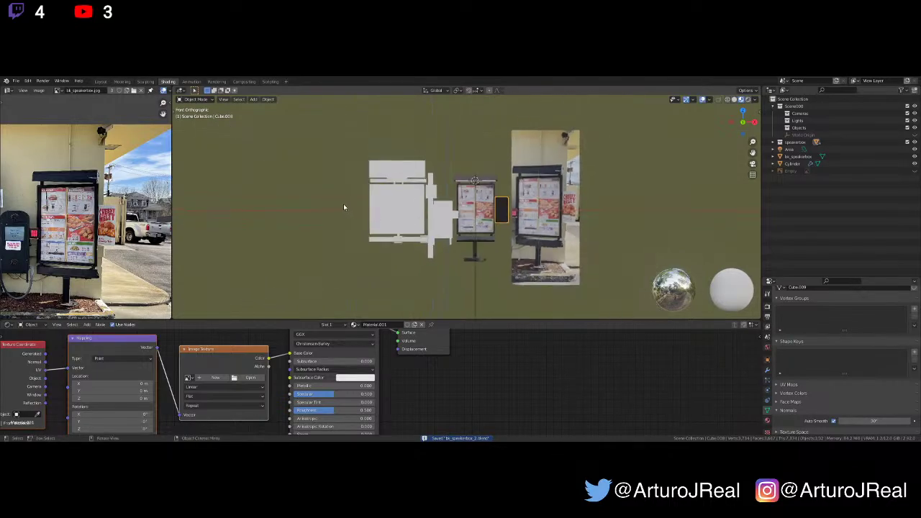
key(ctrl+a)
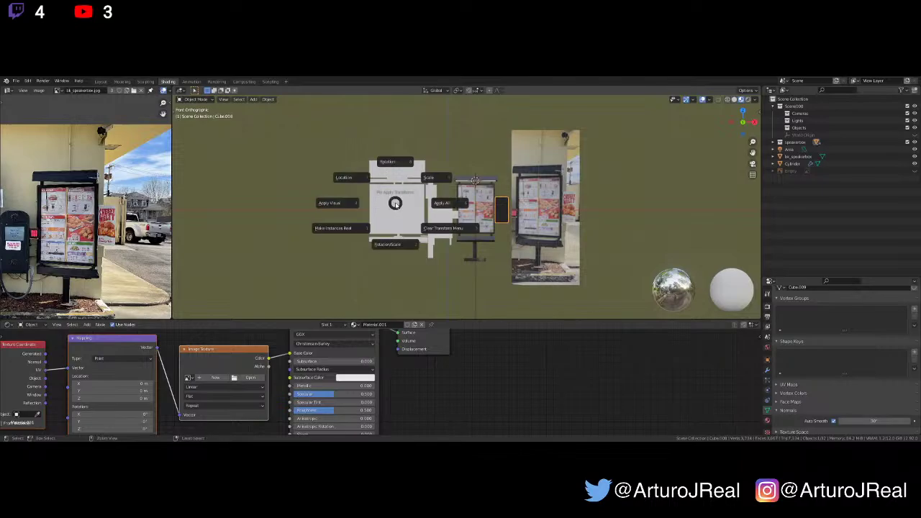
key(Escape)
key(a)
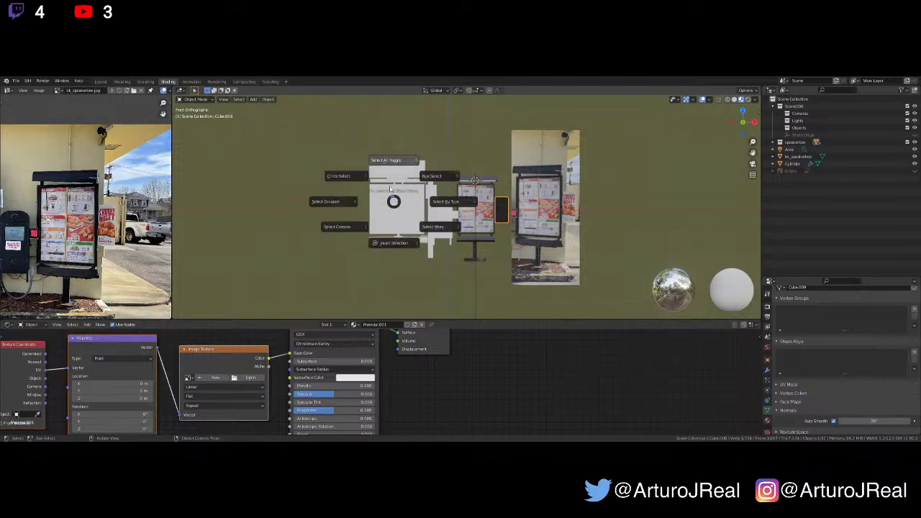
click(392, 174)
key(a)
click(393, 134)
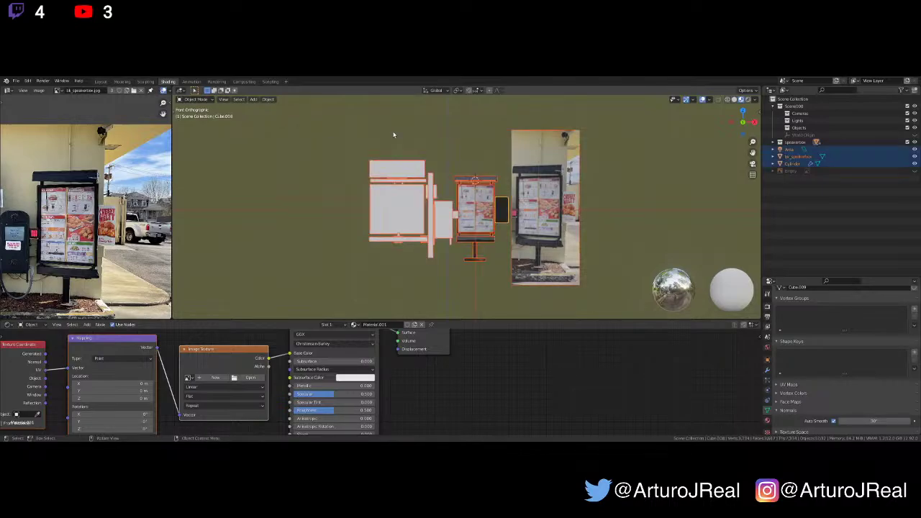
key(ctrl+a)
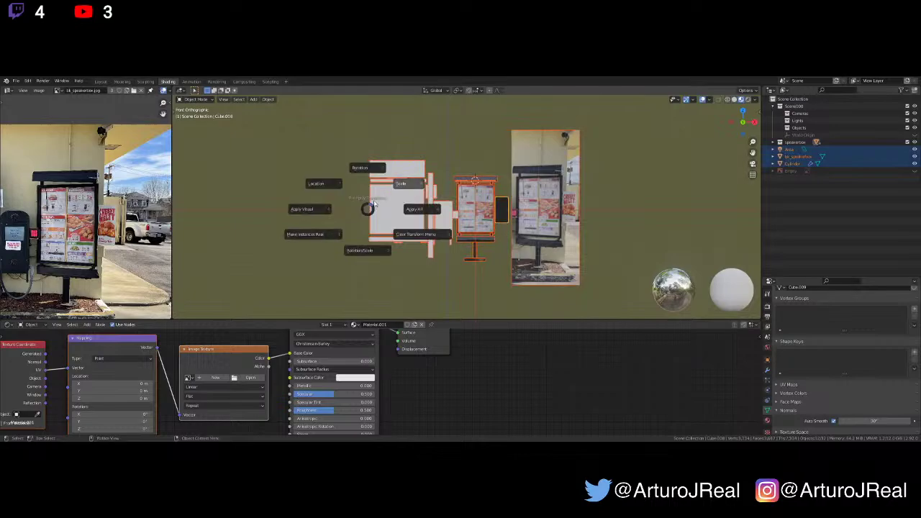
click(403, 186)
Scale the canopy's area light down along the Y axis to a narrow strip matching the canopy
scroll(468, 203, up, 3)
scroll(506, 203, up, 3)
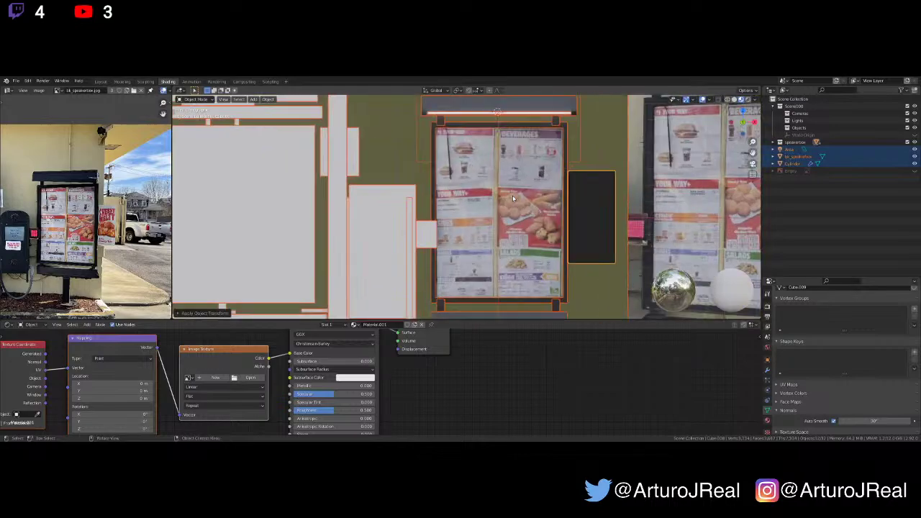
mouse_move(554, 176)
middle_down()
mouse_move(516, 184)
mouse_move(540, 175)
middle_up()
scroll(531, 155, down, 3)
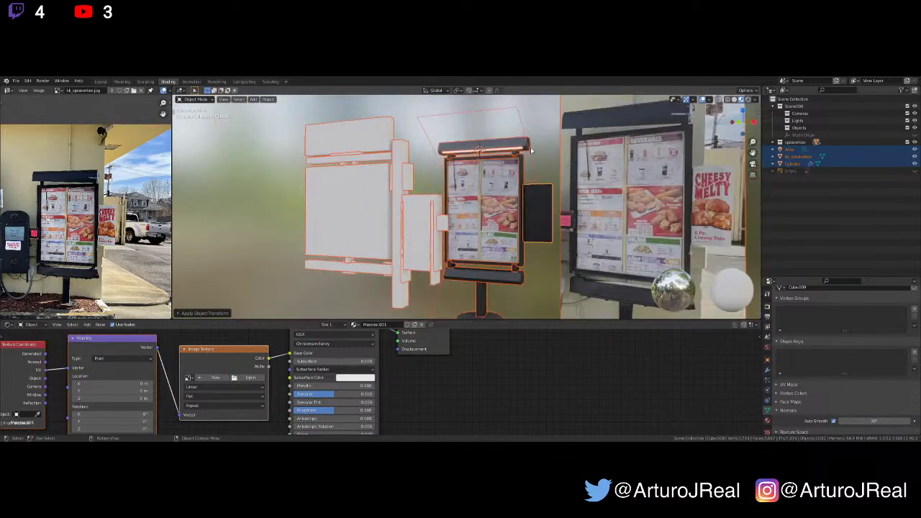
shift+middle_drag(527, 138, 503, 161)
click(491, 154)
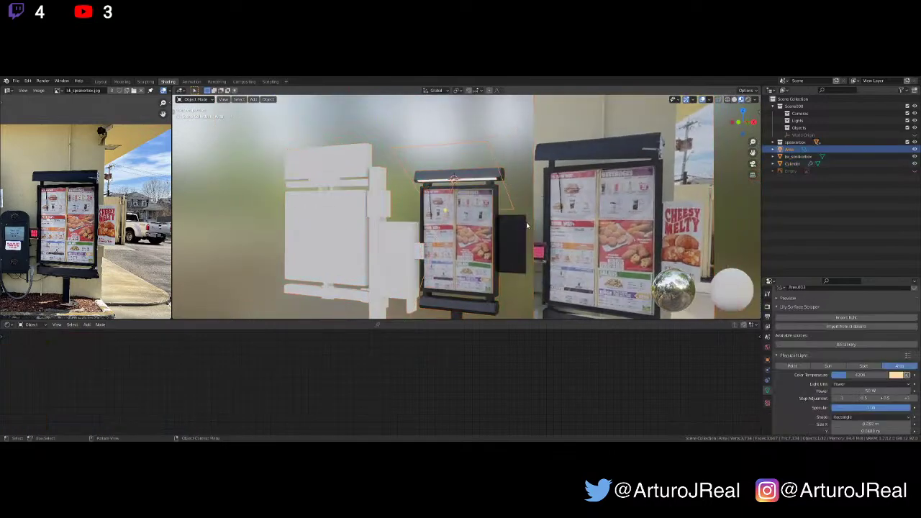
key(s)
key(y)
click(490, 170)
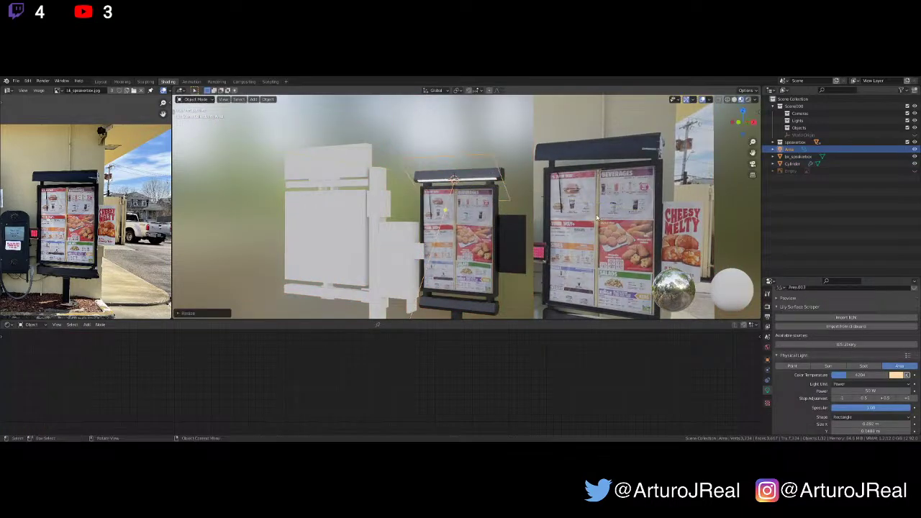
key(s)
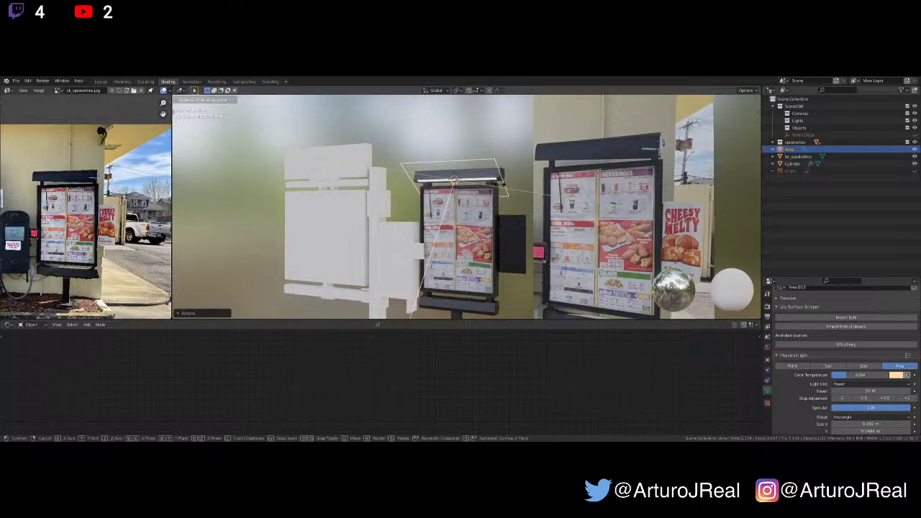
click(481, 177)
key(s)
key(y)
click(533, 210)
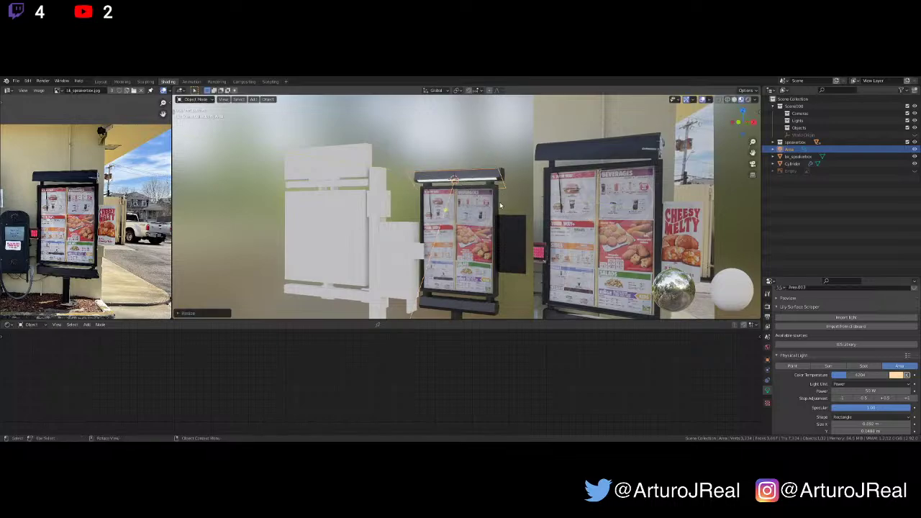
Scale the area light along the X and Y axes so that it fits within the canopy's width and depth
key(s)
key(x)
click(589, 214)
key(s)
key(y)
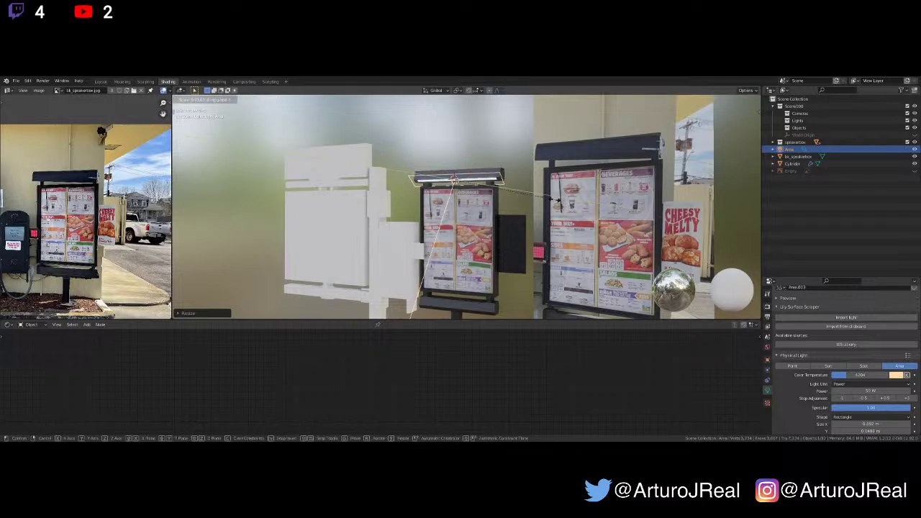
click(551, 201)
key(s)
key(x)
click(555, 210)
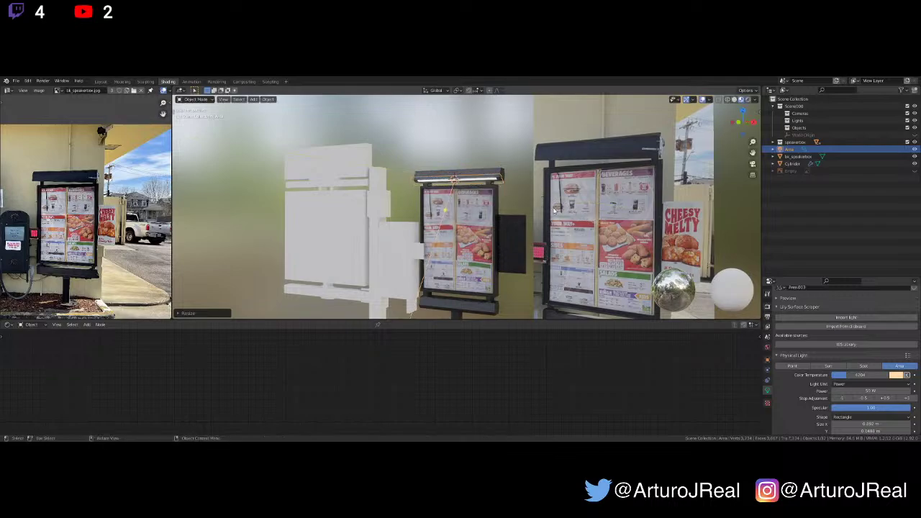
In a right side view, narrow the area light along Y to the canopy's slanted lower face, and fine-tune its overall scale
key(KP_3)
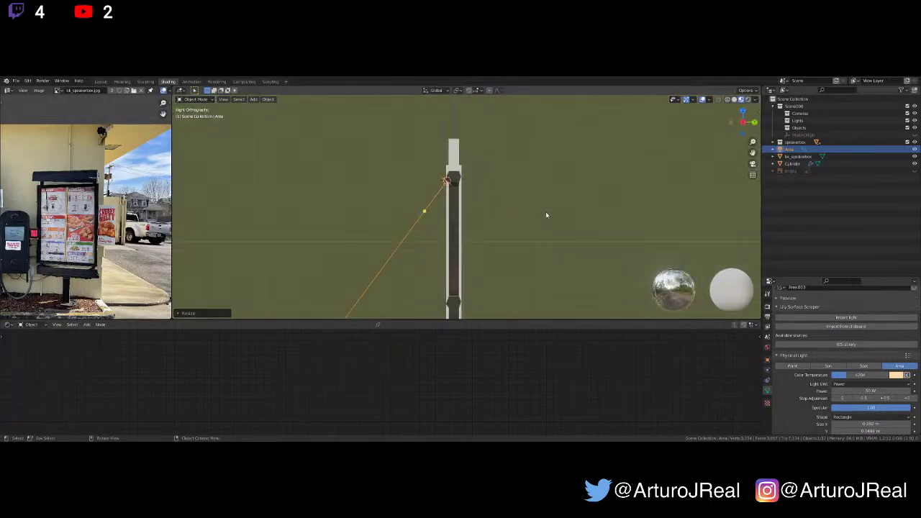
scroll(539, 210, up, 6)
shift+middle_drag(385, 107, 408, 186)
scroll(434, 230, up, 3)
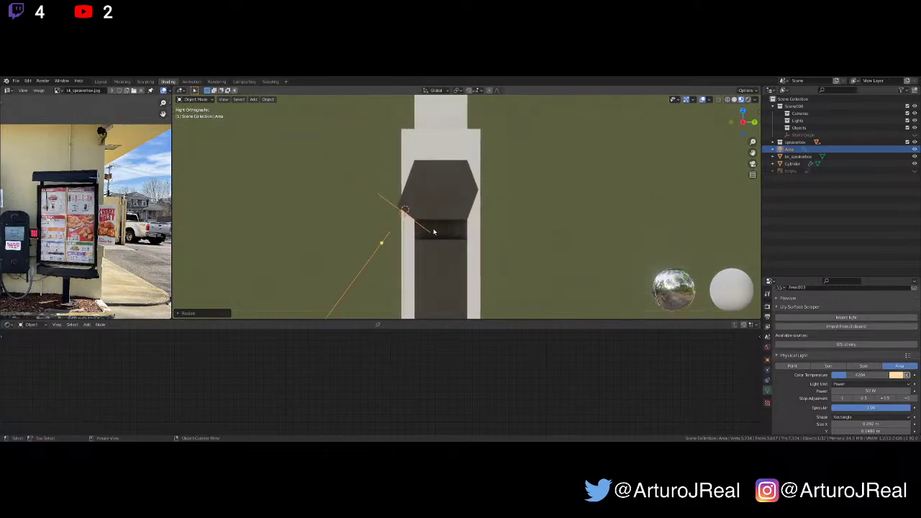
key(s)
key(y)
click(410, 227)
key(s)
key(y)
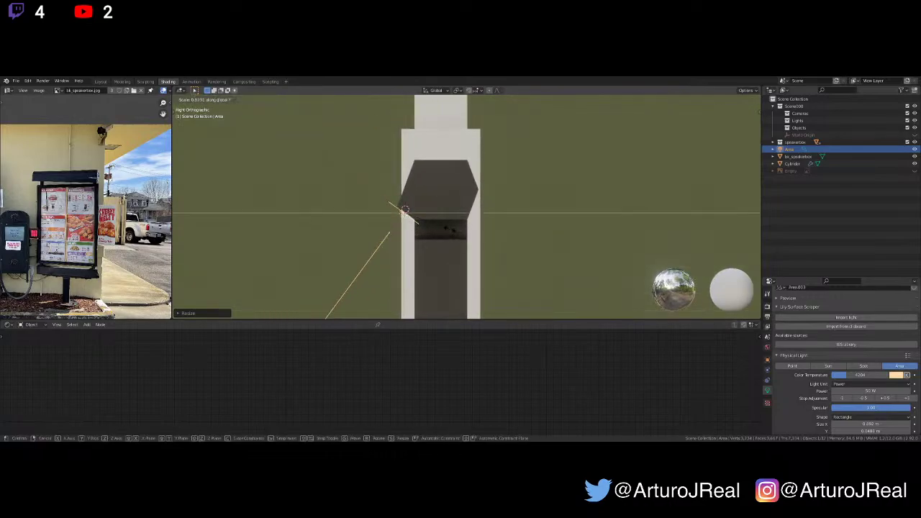
click(424, 226)
key(s)
key(y)
click(434, 238)
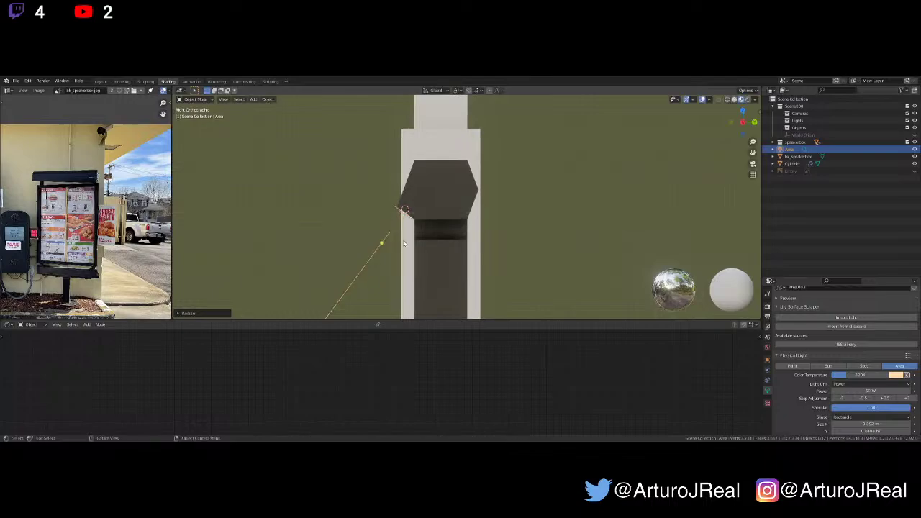
shift+middle_drag(394, 255, 476, 228)
scroll(443, 235, down, 3)
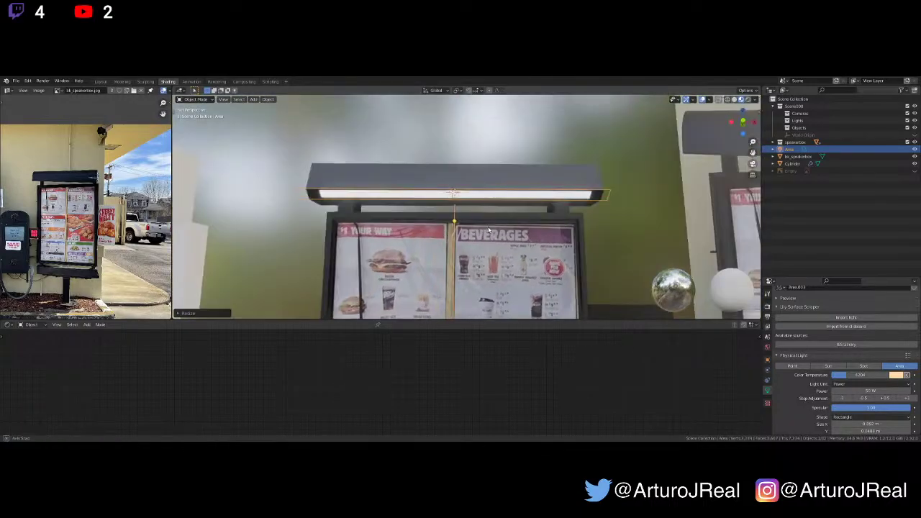
key(s)
click(486, 226)
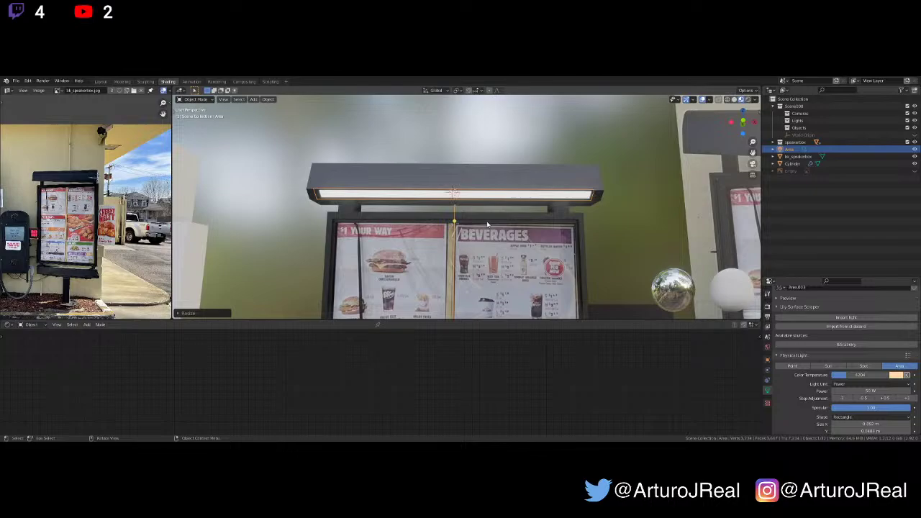
In a front view, select the dark sign panel beside the menu board and rename its material cheesy_melt
scroll(487, 225, down, 4)
key(KP_1)
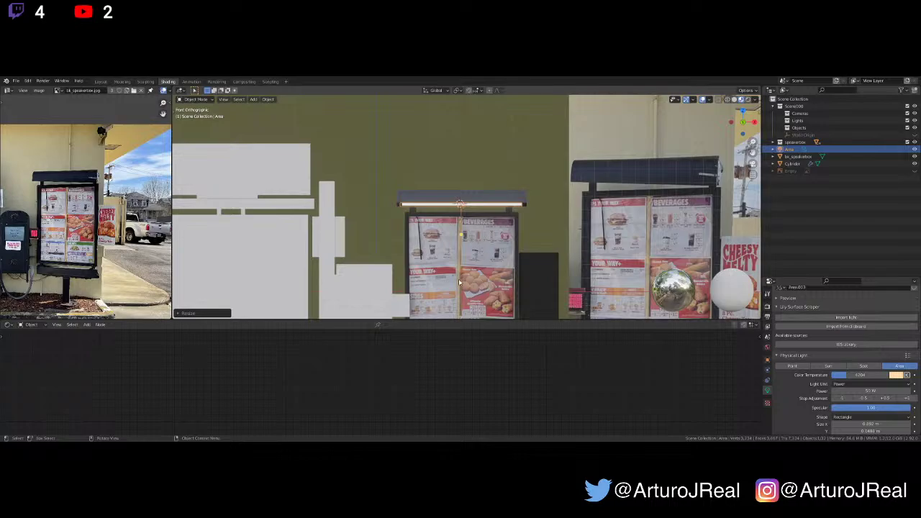
scroll(459, 282, up, 2)
shift+middle_drag(461, 282, 407, 231)
scroll(469, 217, down, 2)
shift+middle_drag(484, 241, 463, 181)
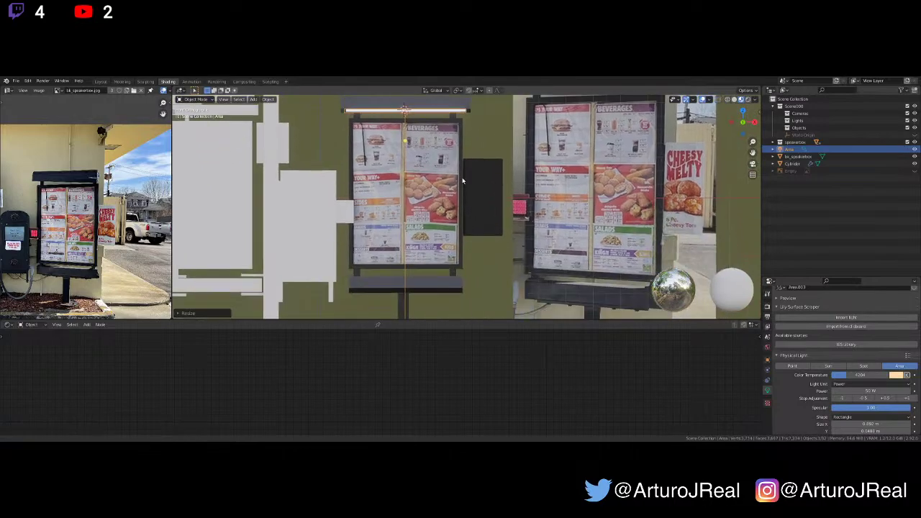
click(486, 196)
scroll(469, 258, up, 3)
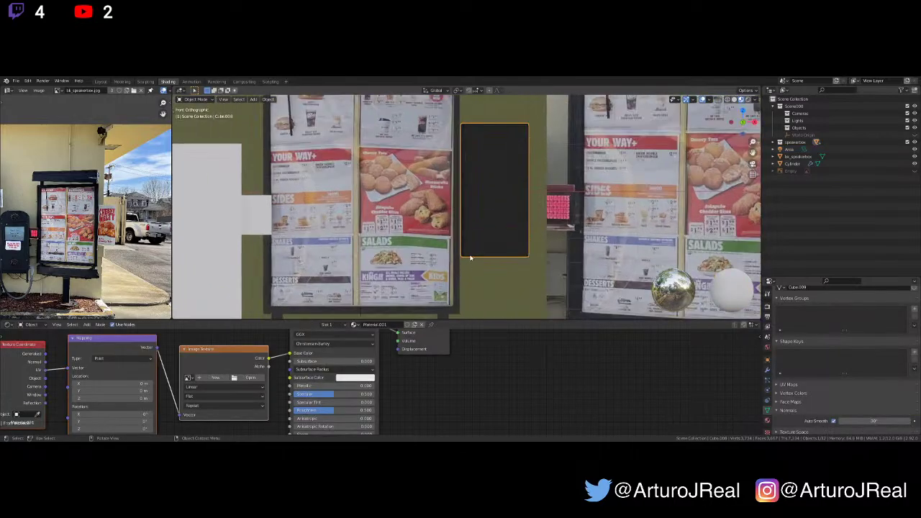
scroll(471, 342, up, 3)
scroll(374, 339, down, 4)
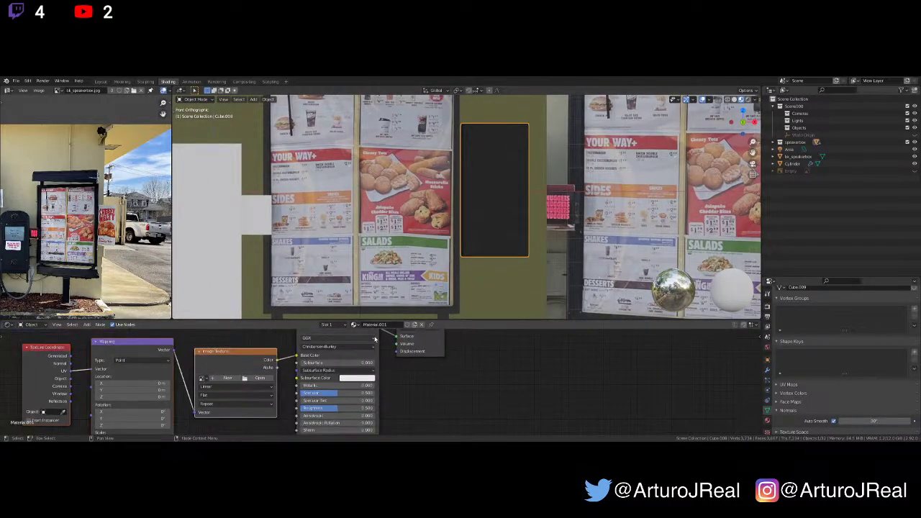
click(386, 324)
key(BackSpace)
text(cheesy_mat)
key(Return)
Move the Image Texture node slightly up in the cheesy_melt node tree, between the Mapping and Principled BSDF nodes
scroll(254, 350, down, 4)
middle_drag(272, 352, 303, 353)
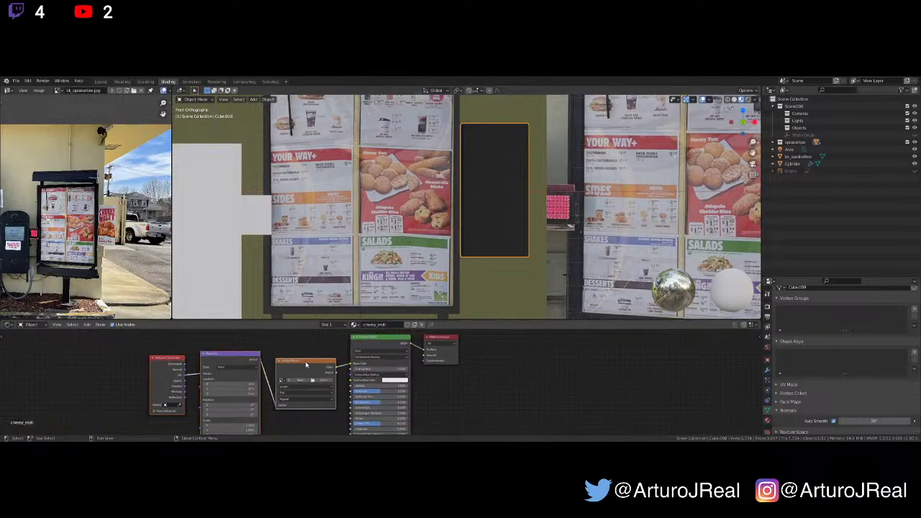
drag(305, 364, 307, 352)
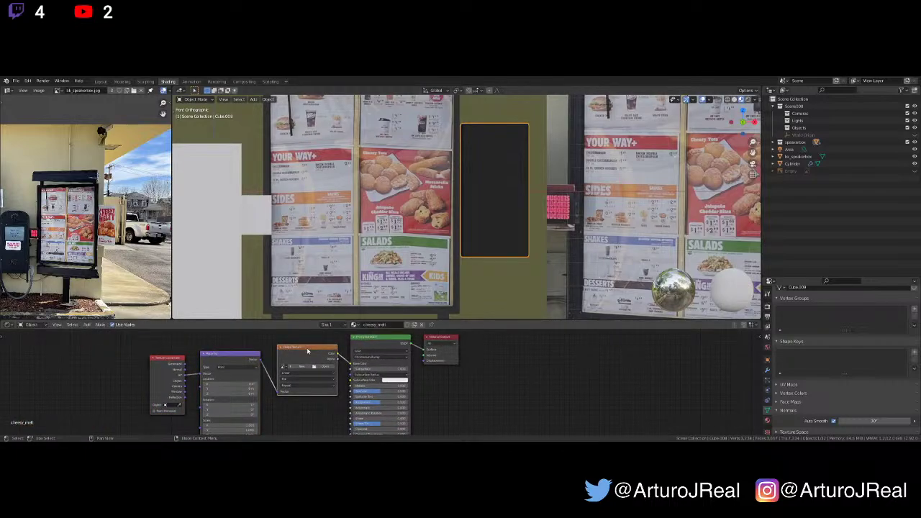
scroll(313, 350, up, 1)
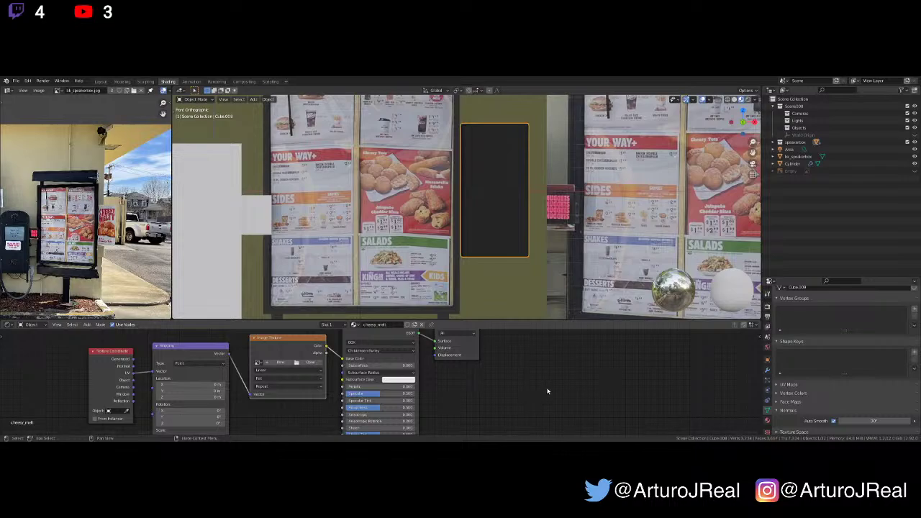
Assign the existing bk_speakerbox.jpg image to the Image Texture node of the cheesy_melt material
scroll(544, 399, down, 2)
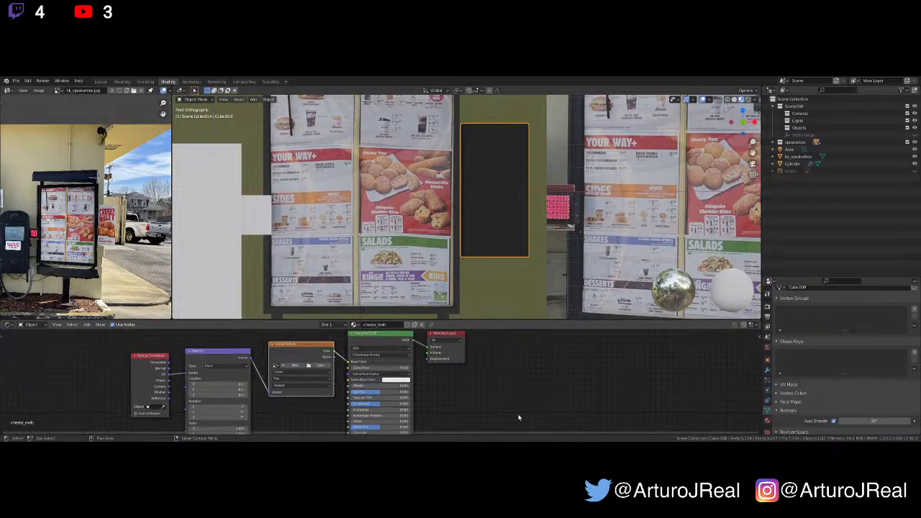
scroll(506, 413, up, 1)
middle_drag(505, 412, 569, 423)
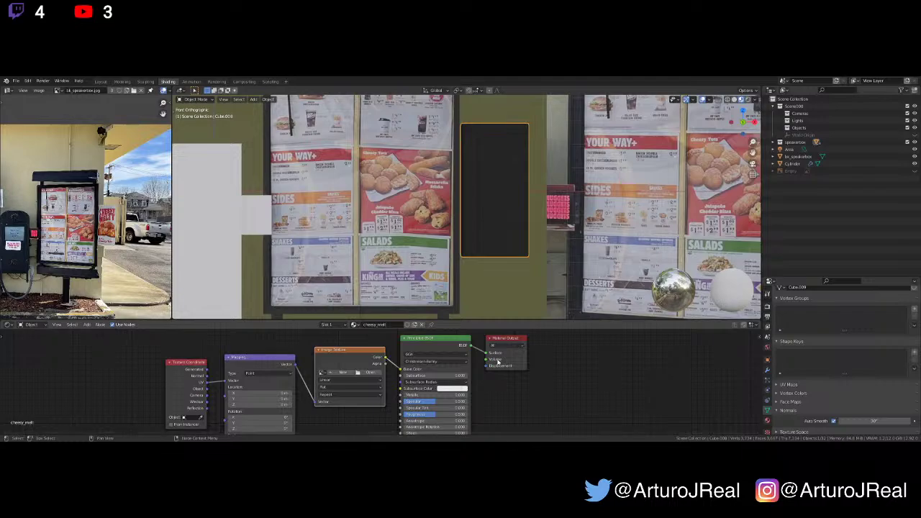
scroll(509, 386, up, 4)
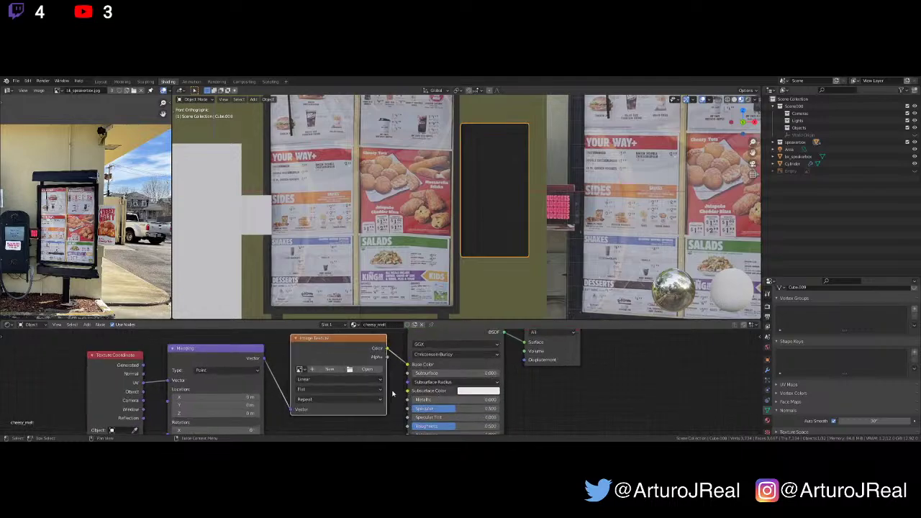
middle_drag(391, 366, 391, 389)
click(301, 392)
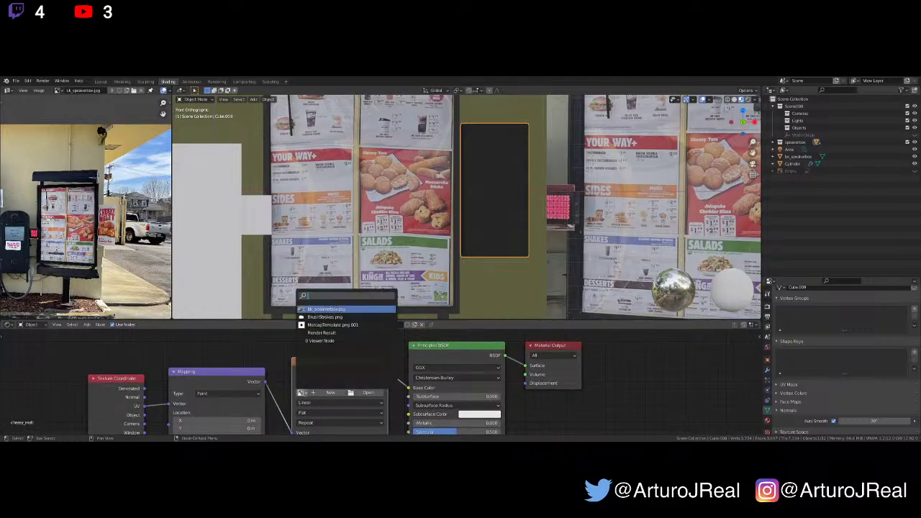
click(324, 309)
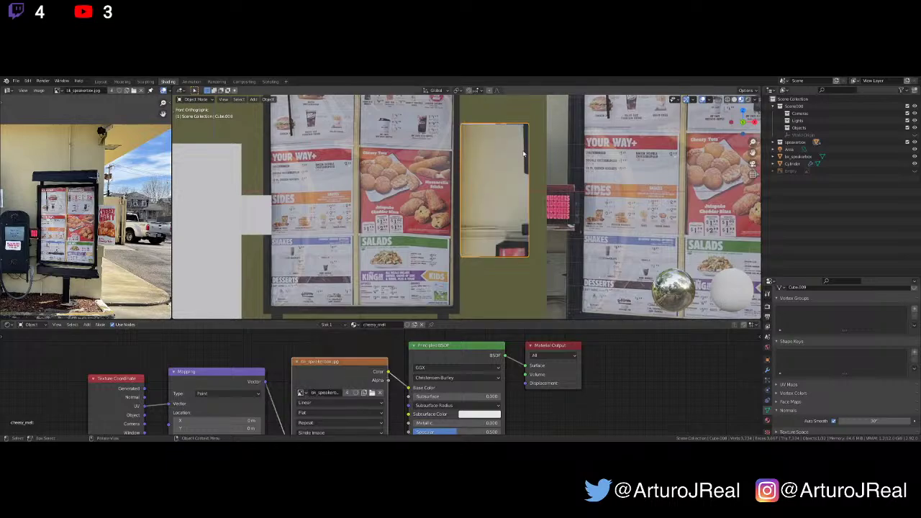
Enter Edit Mode on the sign panel, select its whole mesh and unwrap it with the standard Unwrap
middle_drag(107, 197, 127, 202)
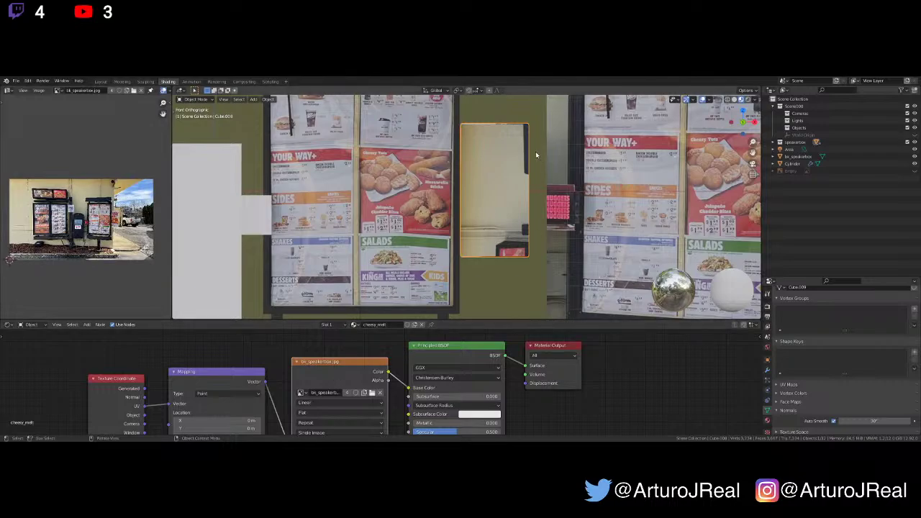
middle_drag(101, 205, 128, 204)
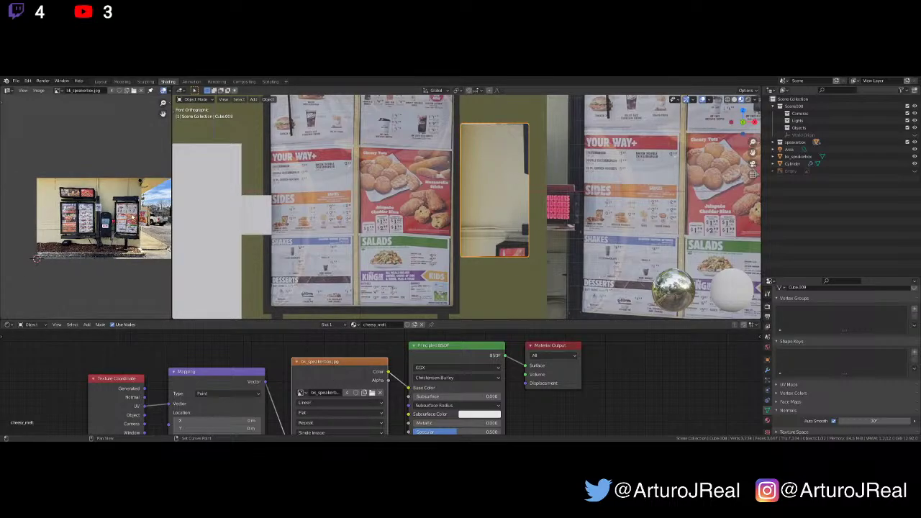
key(Tab)
click(498, 163)
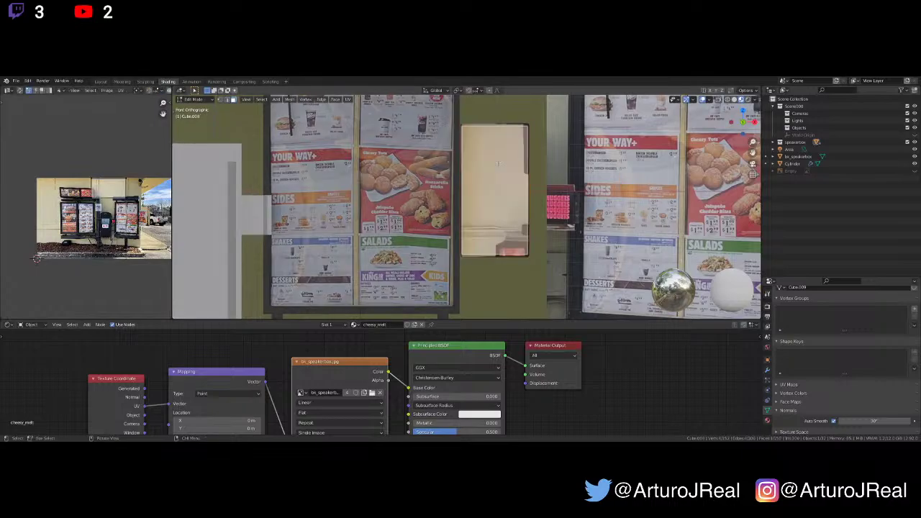
drag(542, 110, 485, 271)
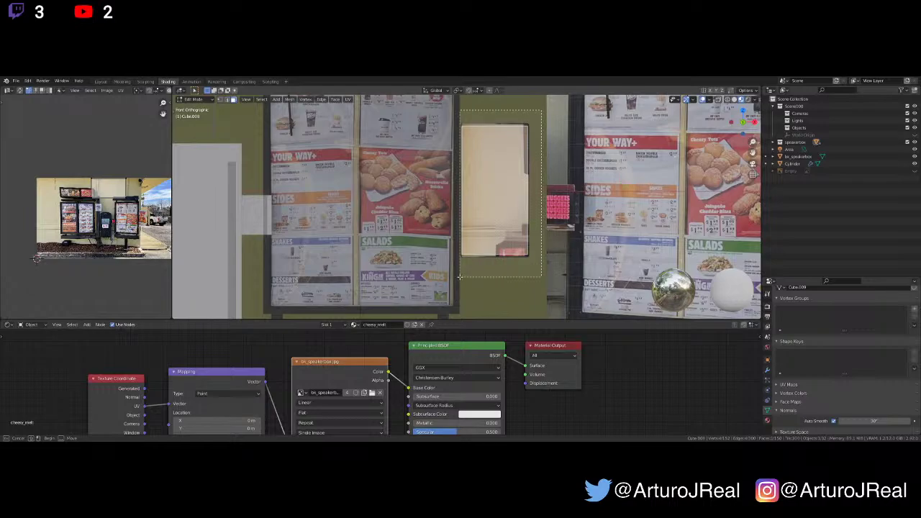
key(u)
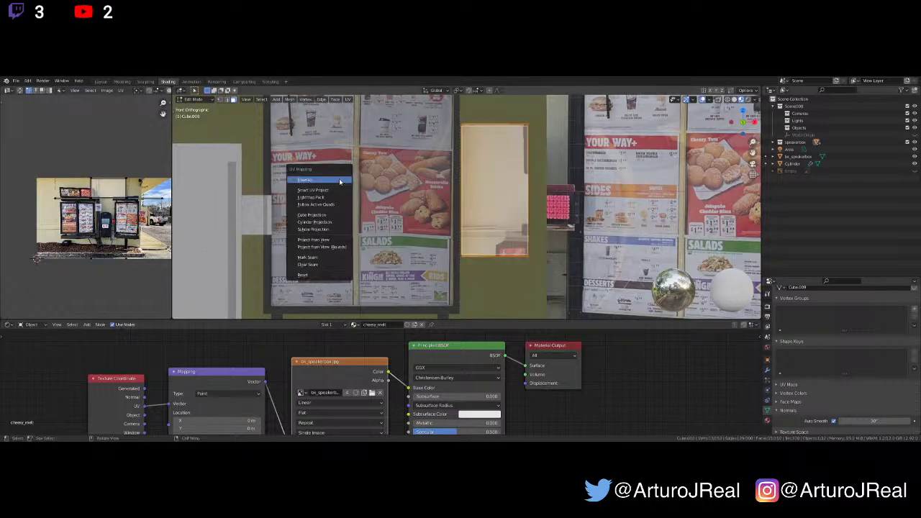
click(341, 182)
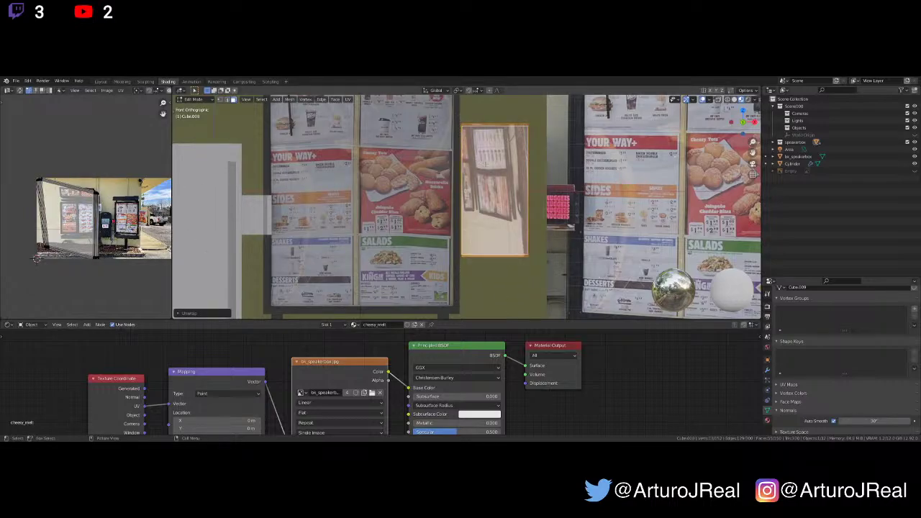
Remap the selected sign panel's UVs with Cube Projection
shift+middle_drag(530, 159, 482, 174)
key(u)
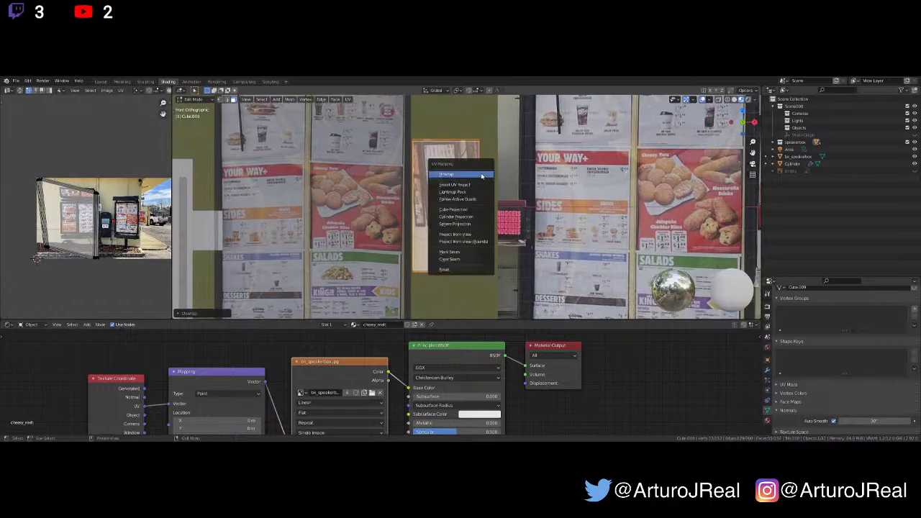
click(478, 208)
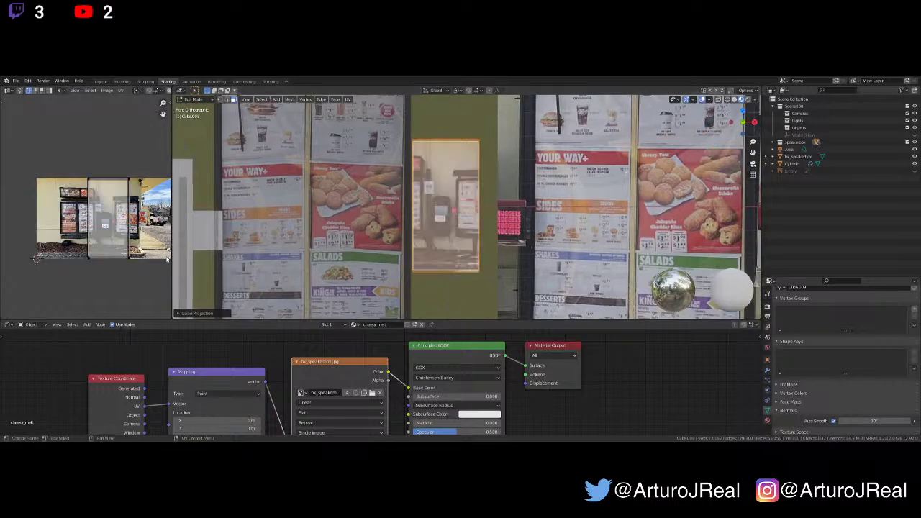
Select the sign panel's entire UV island over the reference photo and scale it down uniformly
scroll(147, 236, up, 3)
middle_drag(147, 235, 64, 208)
scroll(64, 208, down, 3)
drag(31, 128, 110, 264)
scroll(107, 230, down, 2)
scroll(94, 230, up, 3)
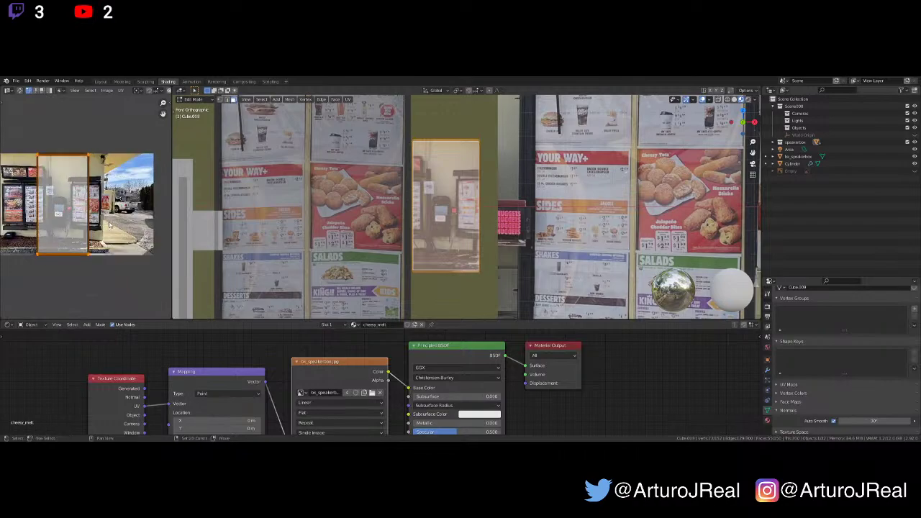
scroll(78, 242, down, 2)
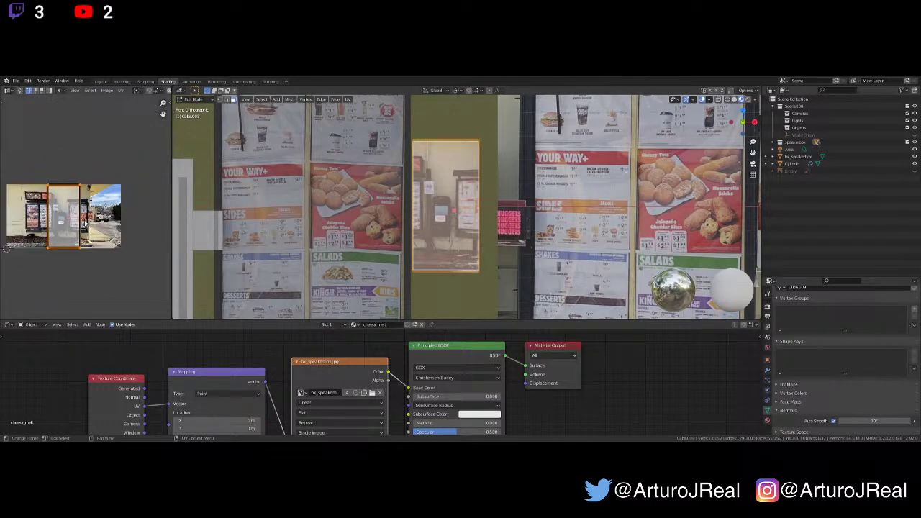
middle_drag(84, 223, 110, 223)
scroll(84, 259, up, 2)
key(s)
click(86, 221)
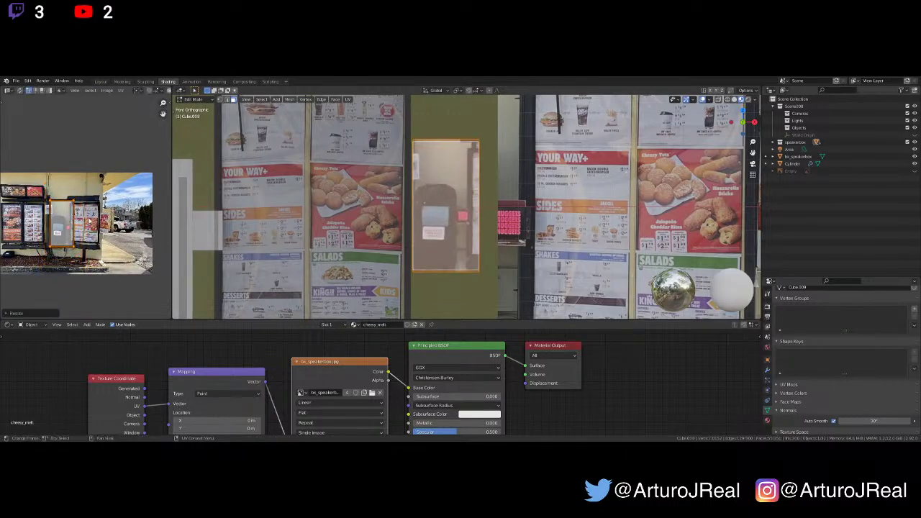
Move the UV island over the Cheesy Melty poster in the photo and scale it to about the poster's size
key(g)
click(129, 219)
scroll(130, 219, up, 3)
scroll(130, 219, up, 3)
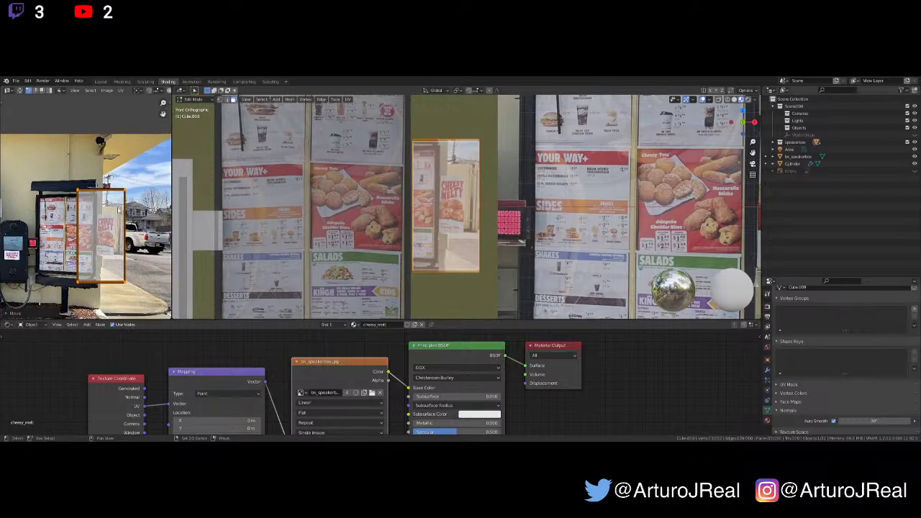
key(s)
click(122, 209)
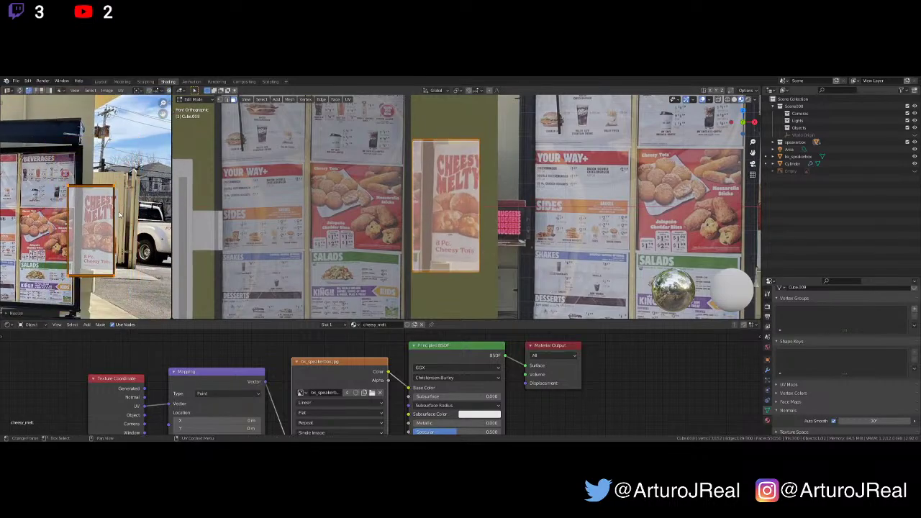
scroll(123, 209, up, 3)
middle_drag(145, 199, 130, 190)
key(s)
click(139, 155)
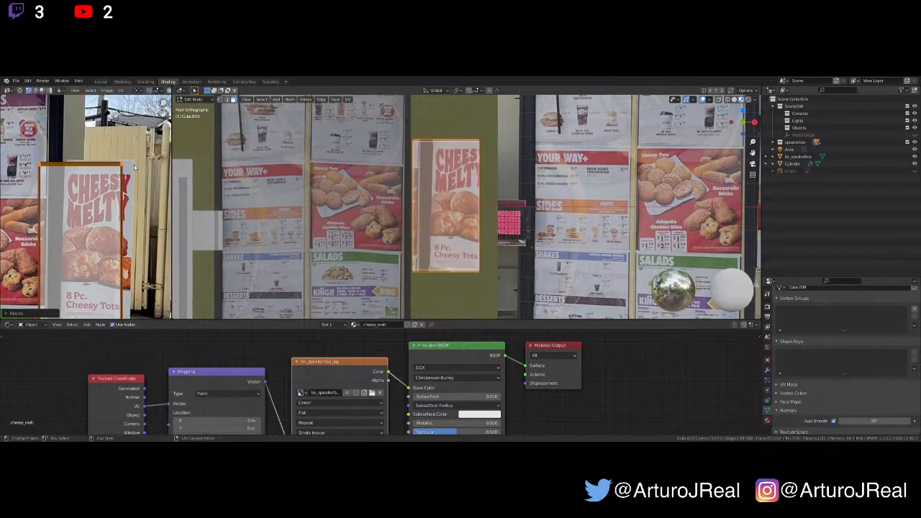
Move the UV island's two upper corners onto the top corners of the Cheesy Melty poster in the photo
scroll(132, 151, down, 2)
middle_drag(131, 123, 124, 136)
drag(131, 121, 105, 151)
key(g)
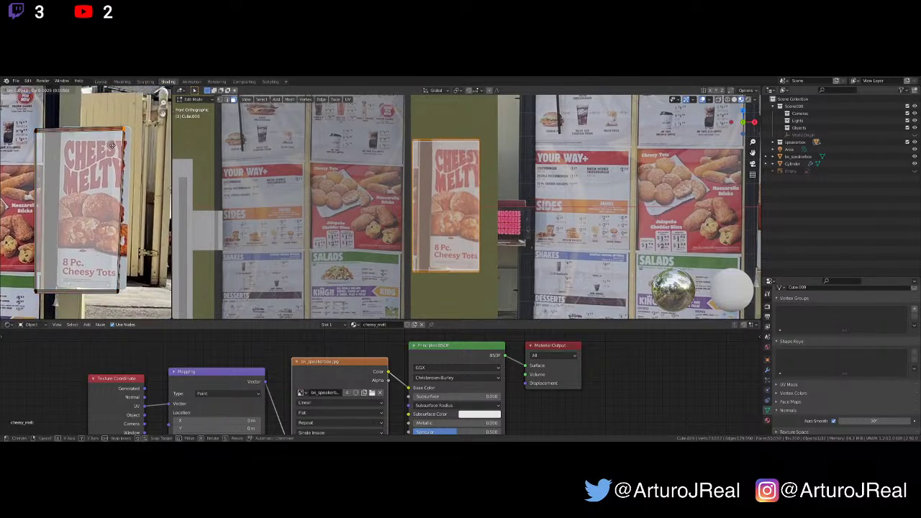
click(119, 149)
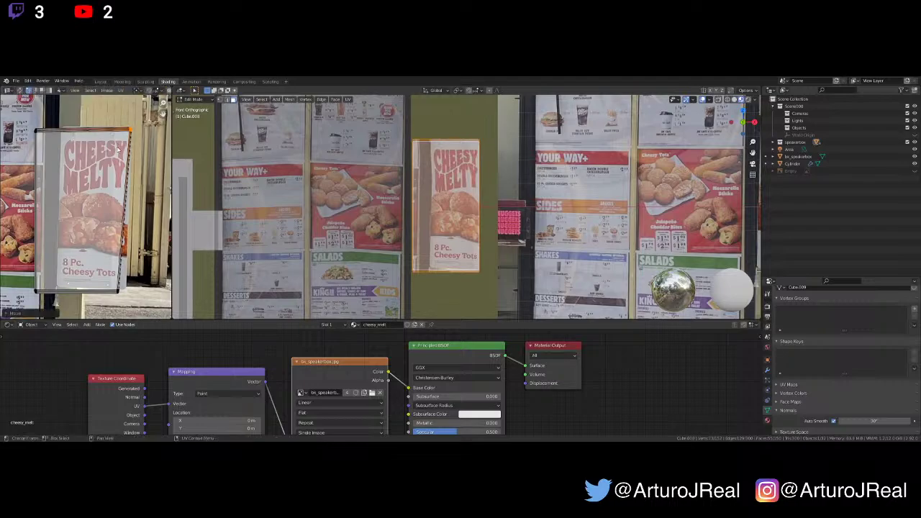
drag(61, 121, 19, 147)
key(g)
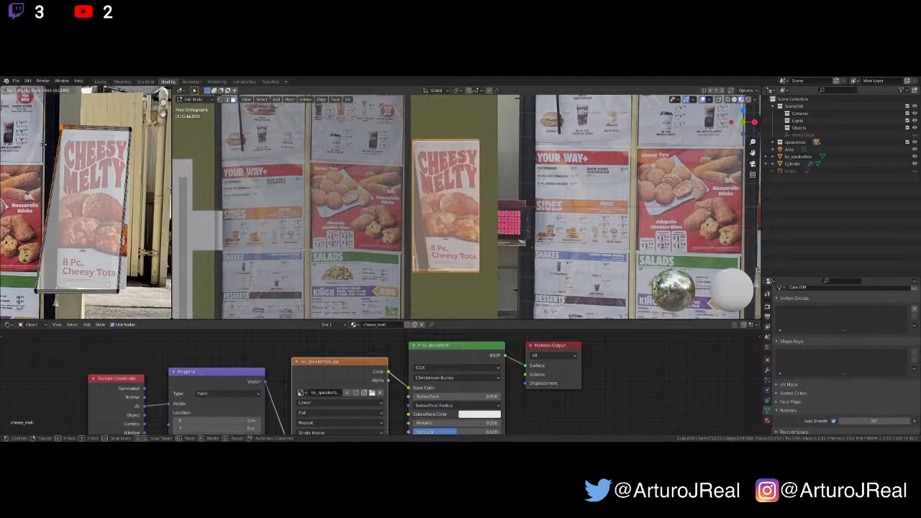
click(45, 191)
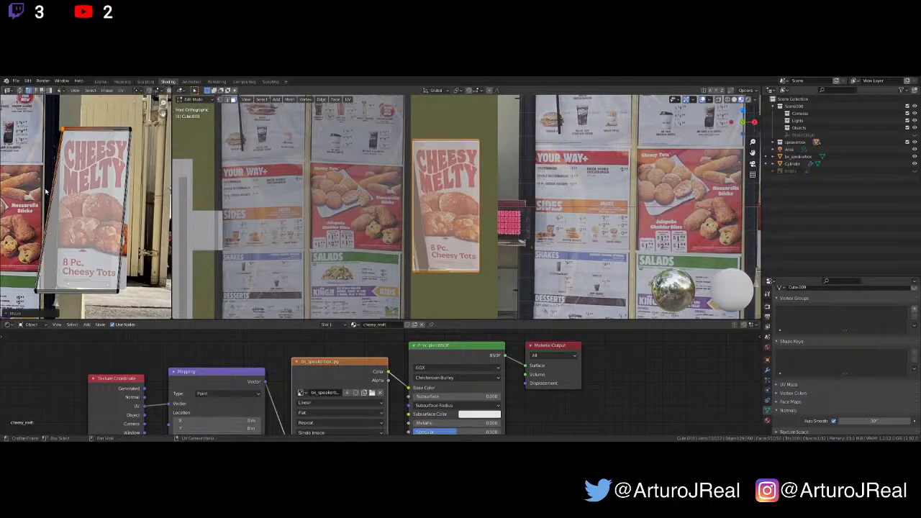
Move the UV island's two lower corners onto the bottom corners of the Cheesy Melty poster
drag(22, 277, 54, 314)
key(g)
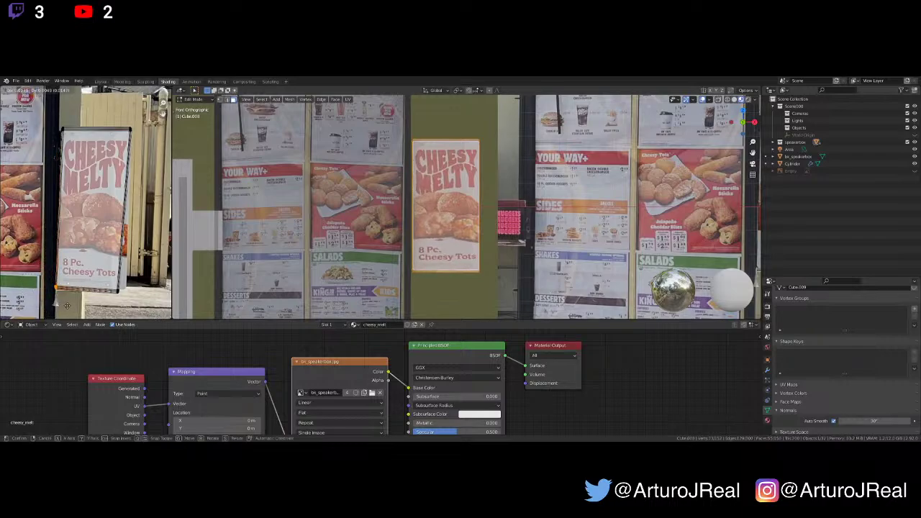
click(75, 310)
drag(139, 280, 110, 302)
key(g)
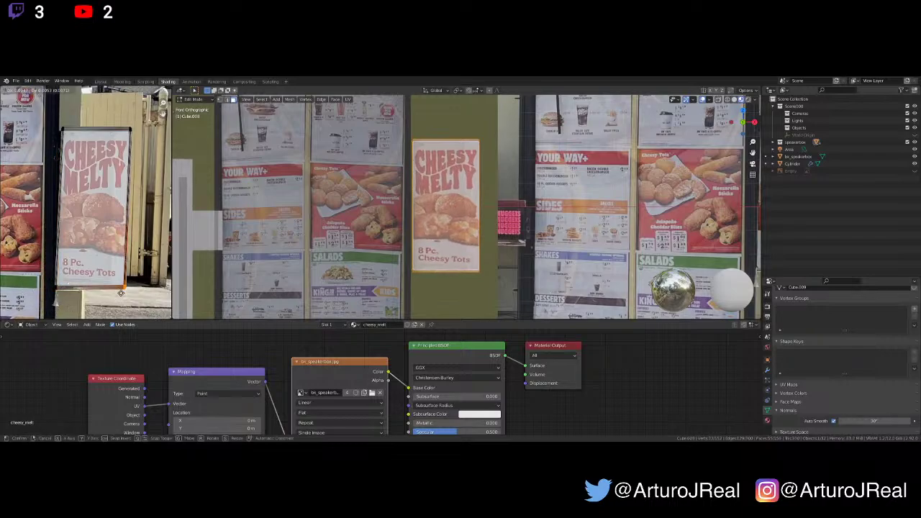
click(122, 296)
Fine-tune the UV island's lower-right and lower-left corners against the poster's bottom edge
scroll(121, 296, up, 2)
scroll(121, 296, down, 1)
middle_drag(118, 300, 117, 287)
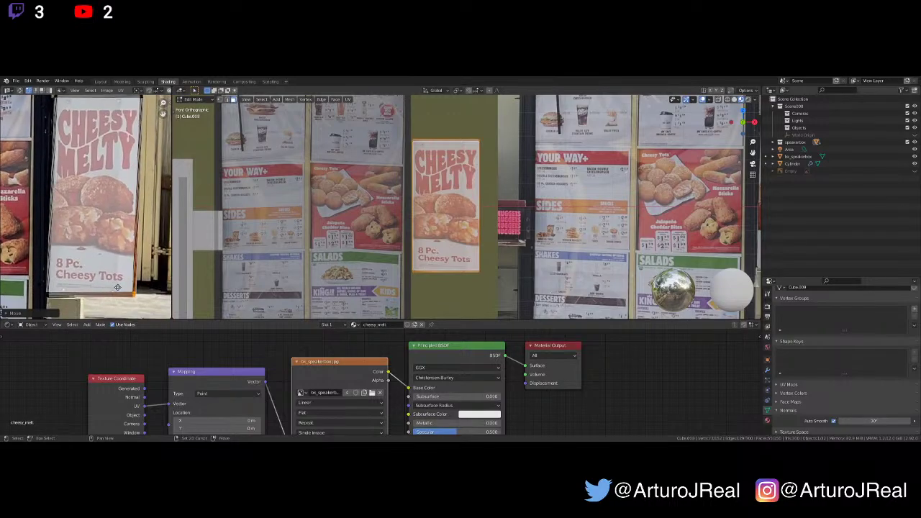
key(g)
click(125, 300)
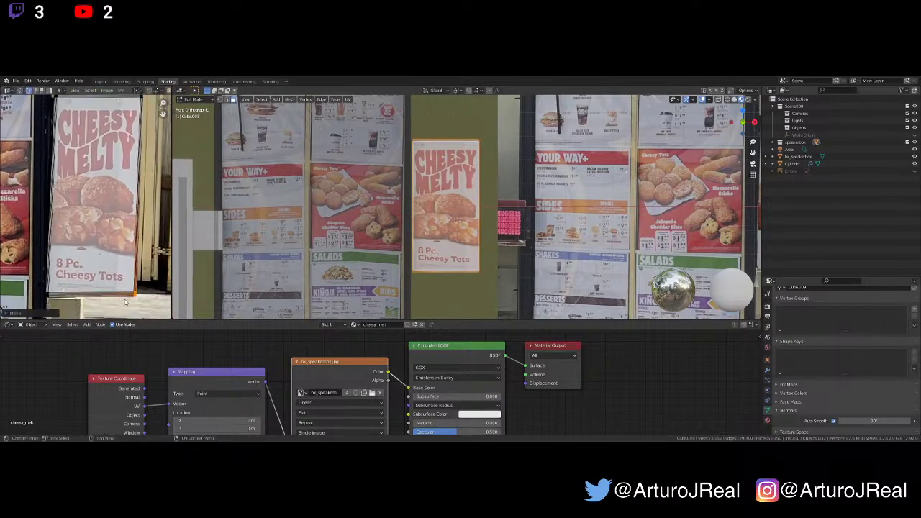
key(g)
click(138, 287)
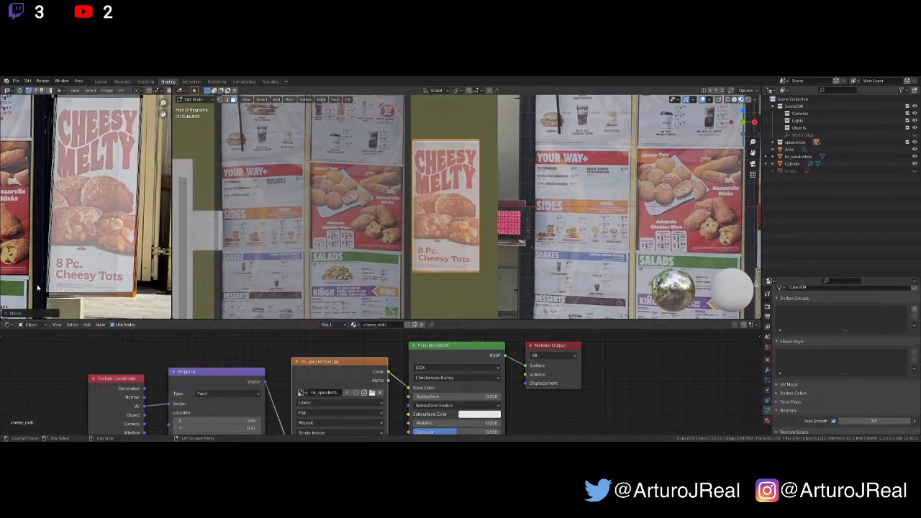
click(51, 291)
key(g)
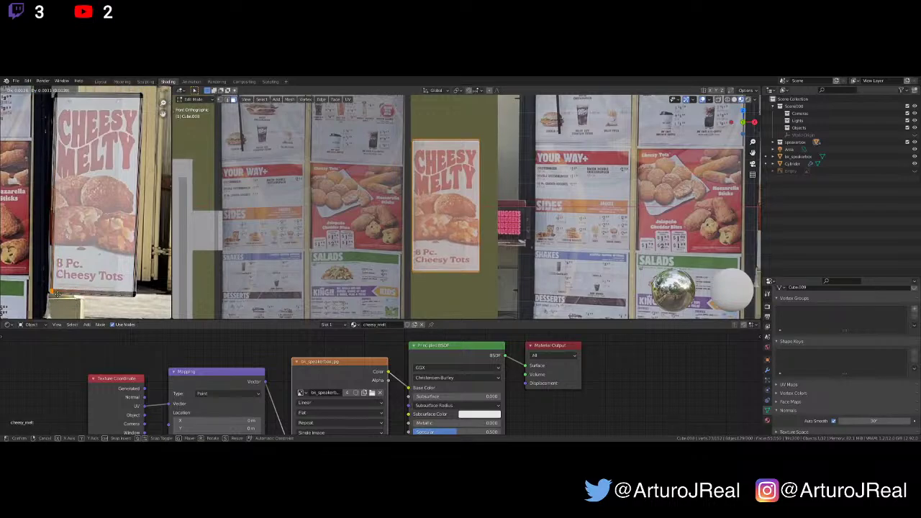
click(54, 293)
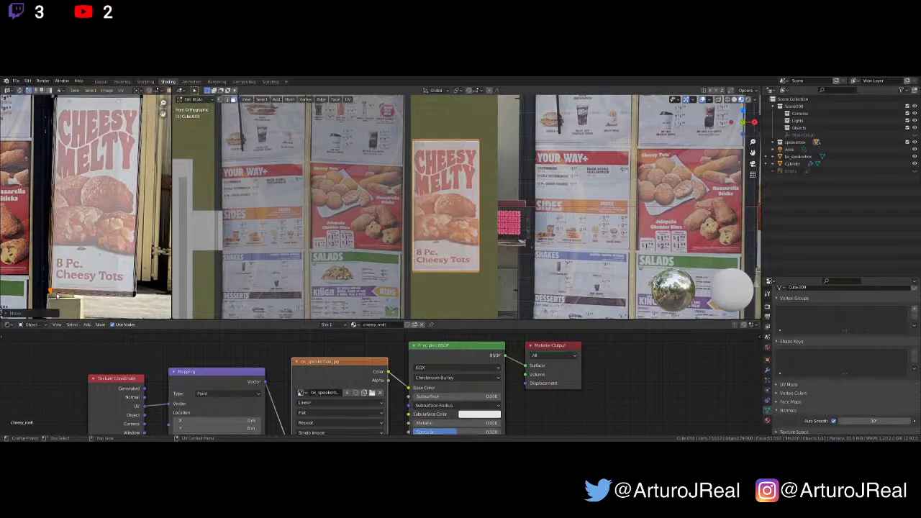
Fine-tune the UV island's upper corners against the poster's top edge and return to Object Mode
middle_drag(82, 185, 66, 245)
scroll(65, 245, up, 2)
mouse_move(117, 143)
middle_down()
mouse_move(103, 200)
mouse_move(136, 184)
middle_up()
click(115, 200)
key(g)
click(111, 201)
drag(55, 159, 31, 201)
key(g)
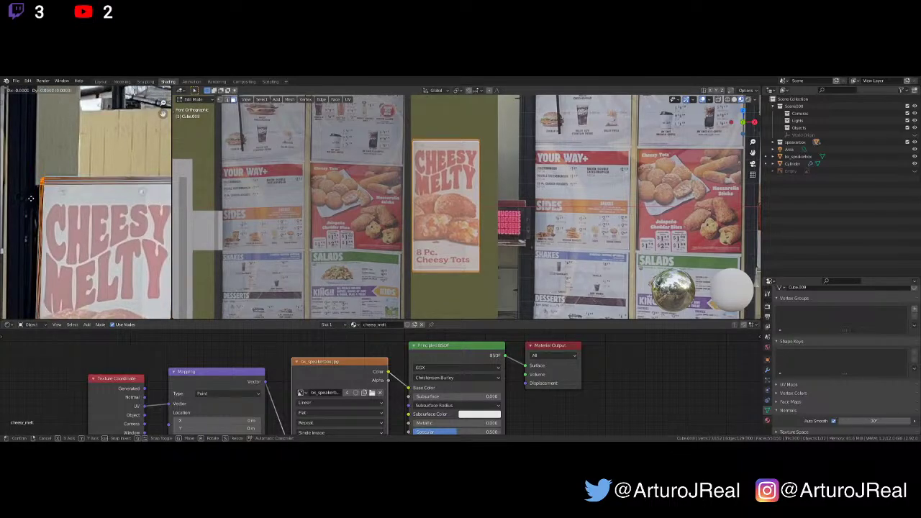
click(33, 202)
scroll(75, 205, down, 4)
key(Tab)
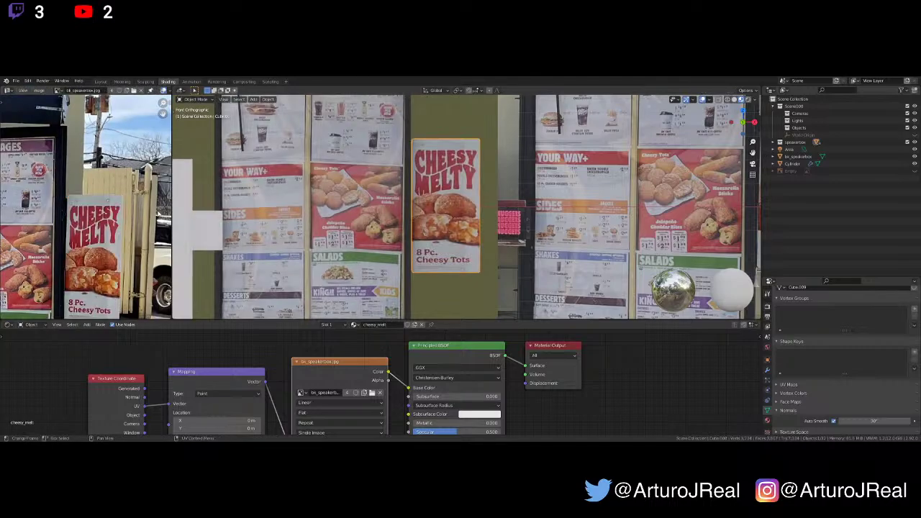
Compare the textured menu board and sign panel with the reference photo plane from the front and at an angle
scroll(384, 224, down, 3)
scroll(384, 225, down, 5)
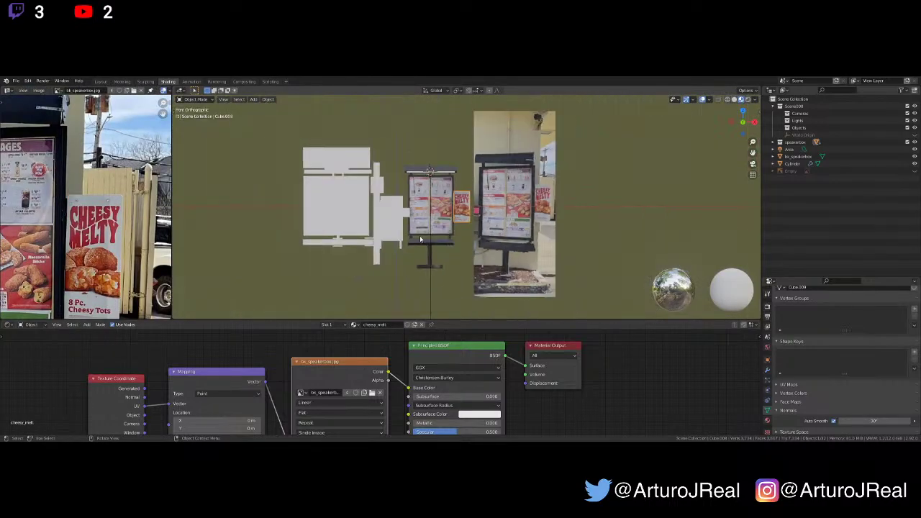
middle_drag(418, 234, 422, 238)
scroll(423, 242, up, 2)
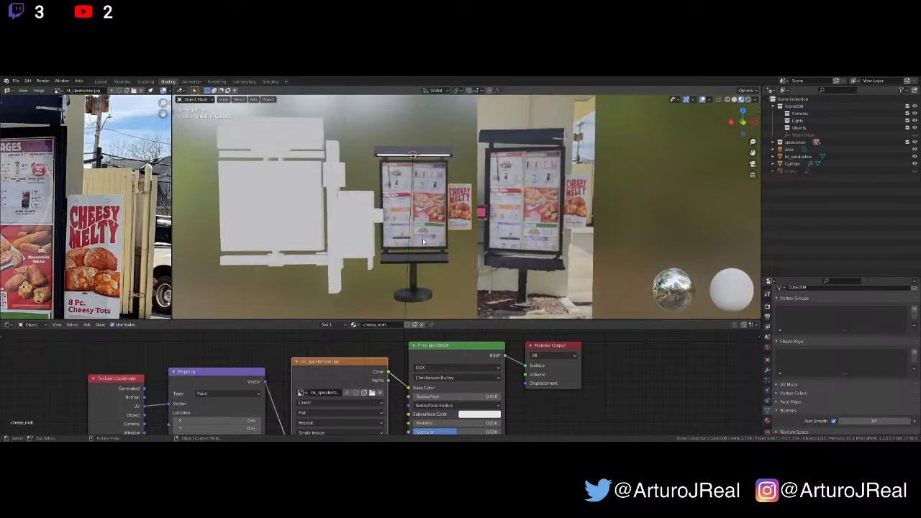
key(KP_1)
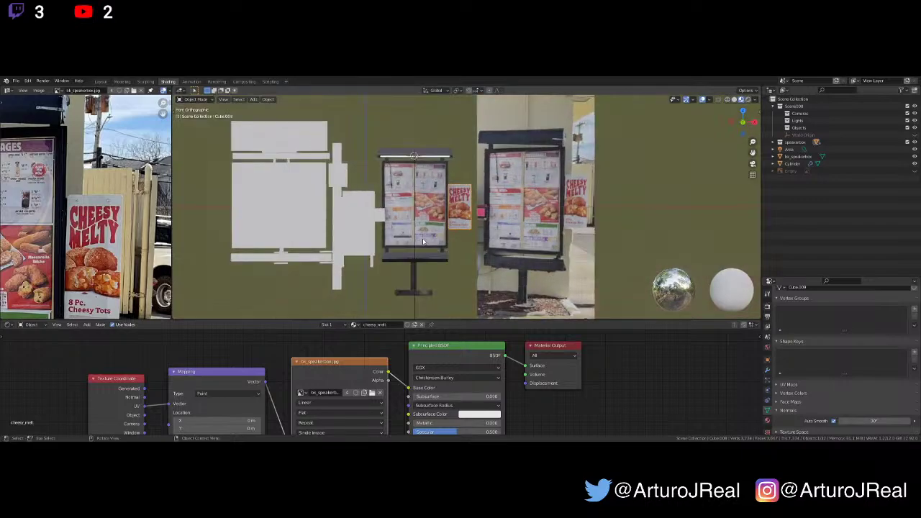
scroll(423, 242, down, 3)
scroll(424, 241, up, 4)
shift+middle_drag(445, 230, 357, 226)
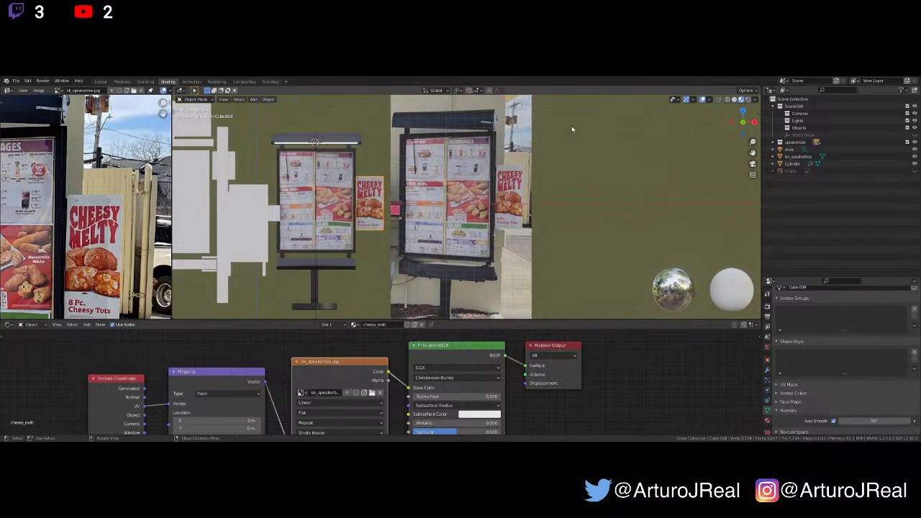
drag(572, 127, 495, 125)
scroll(472, 168, down, 2)
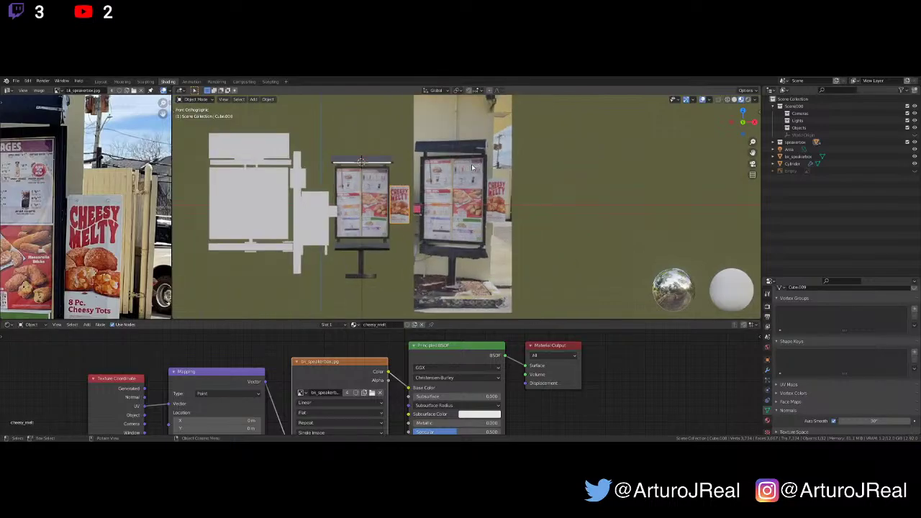
scroll(473, 168, up, 2)
drag(568, 109, 383, 287)
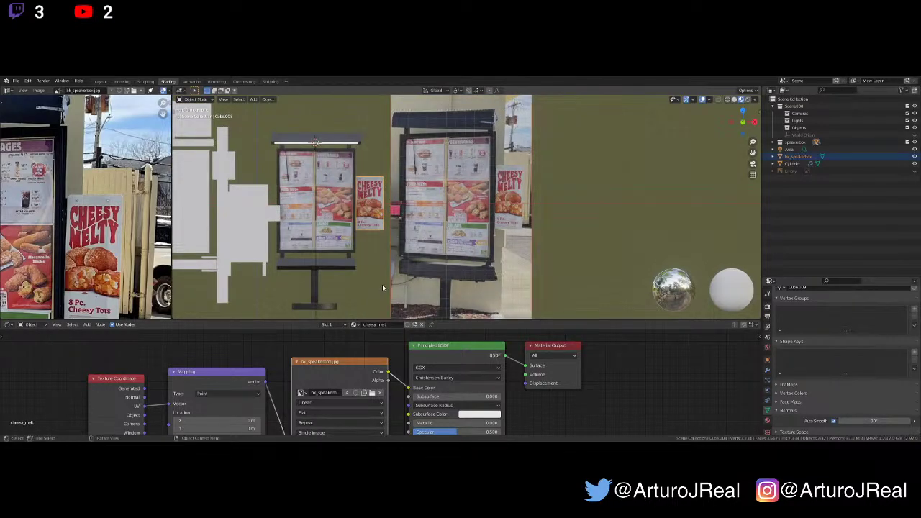
scroll(382, 284, down, 2)
middle_drag(386, 269, 452, 242)
scroll(437, 247, up, 3)
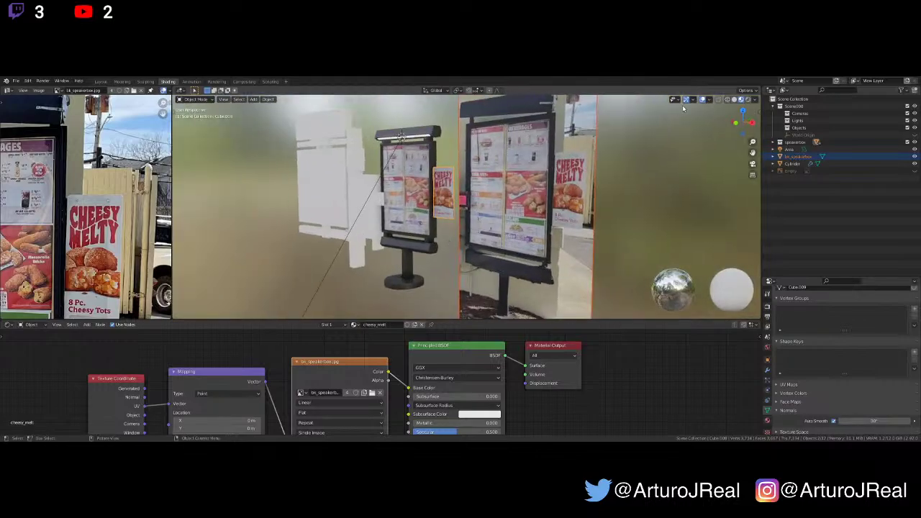
Display the viewport in Rendered shading and set the canopy area light's power to 20 W
click(747, 100)
mouse_move(442, 189)
middle_down()
mouse_move(500, 183)
mouse_move(469, 236)
mouse_move(497, 220)
mouse_move(454, 262)
mouse_move(461, 237)
mouse_move(442, 212)
middle_up()
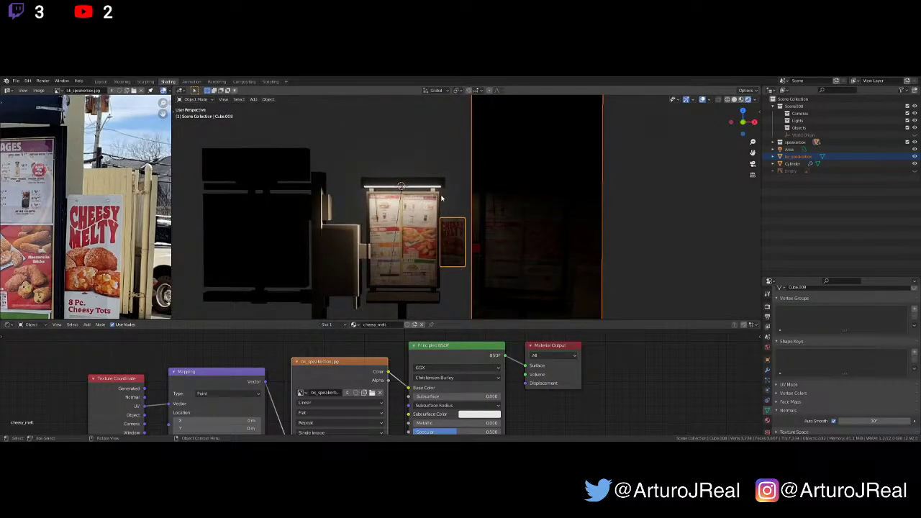
click(401, 204)
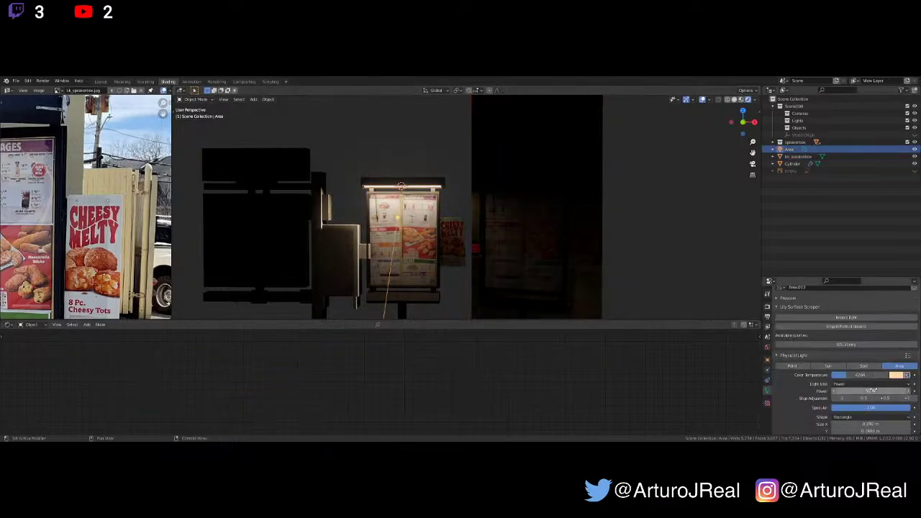
text(20)
key(Return)
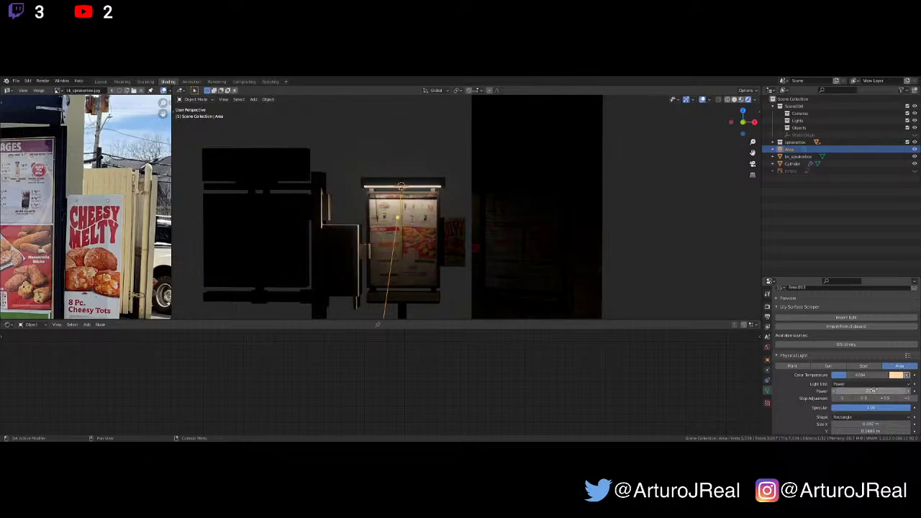
Add a point light to the scene at the menu board
scroll(388, 270, up, 3)
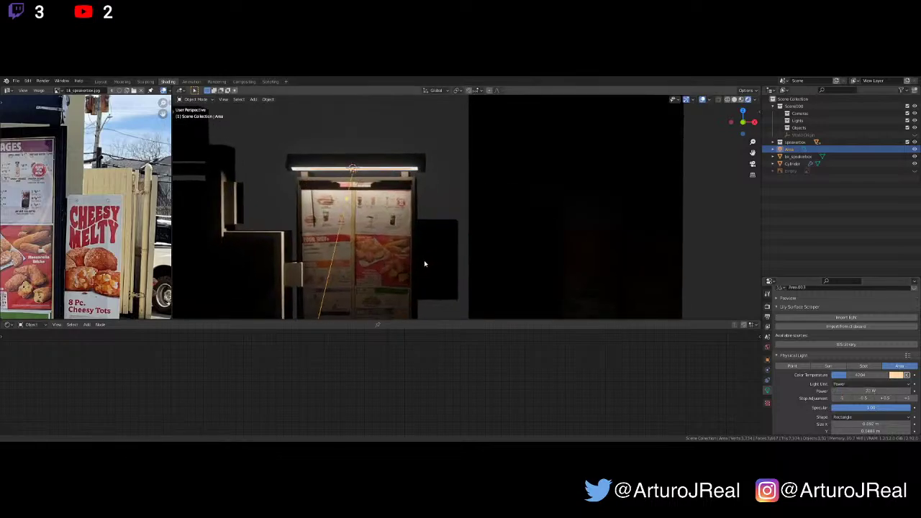
shift+middle_drag(425, 261, 431, 220)
scroll(404, 196, up, 2)
scroll(425, 241, down, 5)
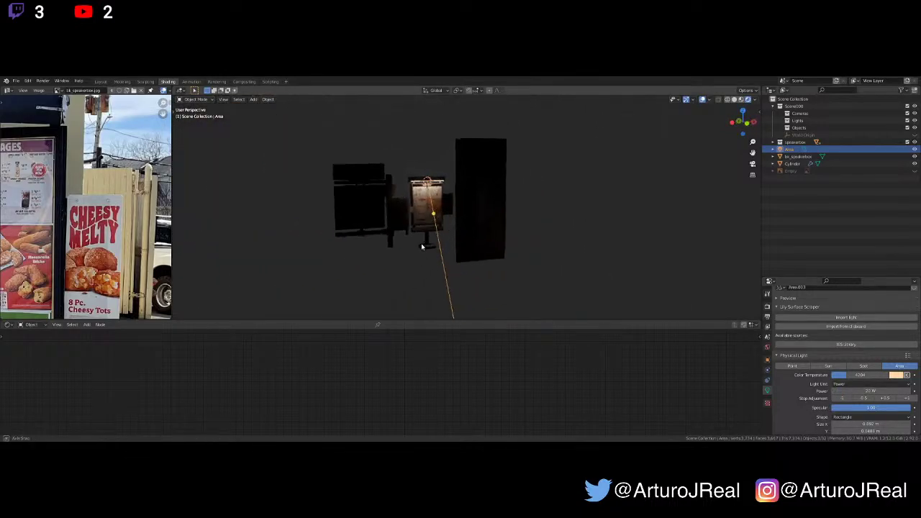
key(shift+a)
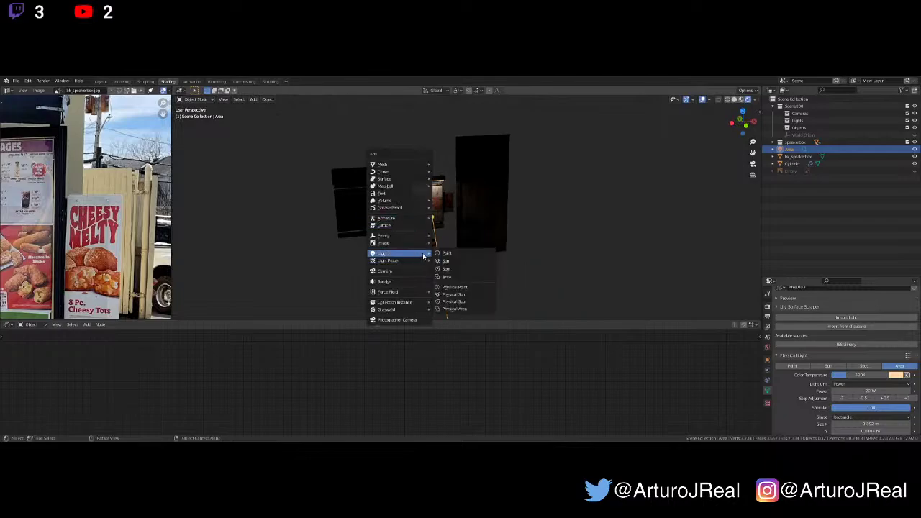
click(443, 255)
scroll(444, 257, down, 4)
middle_drag(448, 249, 479, 233)
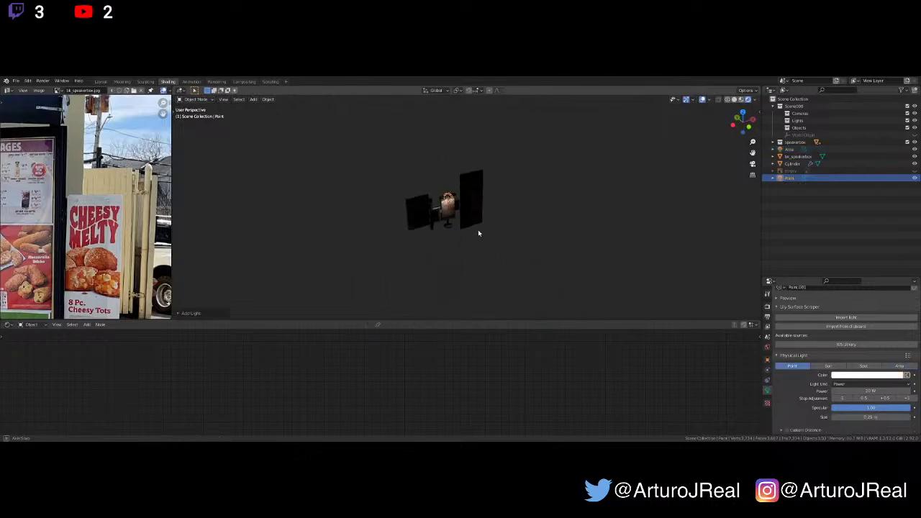
Move the point light along the Y, Z and X axes to a spot in front of the menu board
key(g)
key(y)
click(483, 278)
key(g)
key(z)
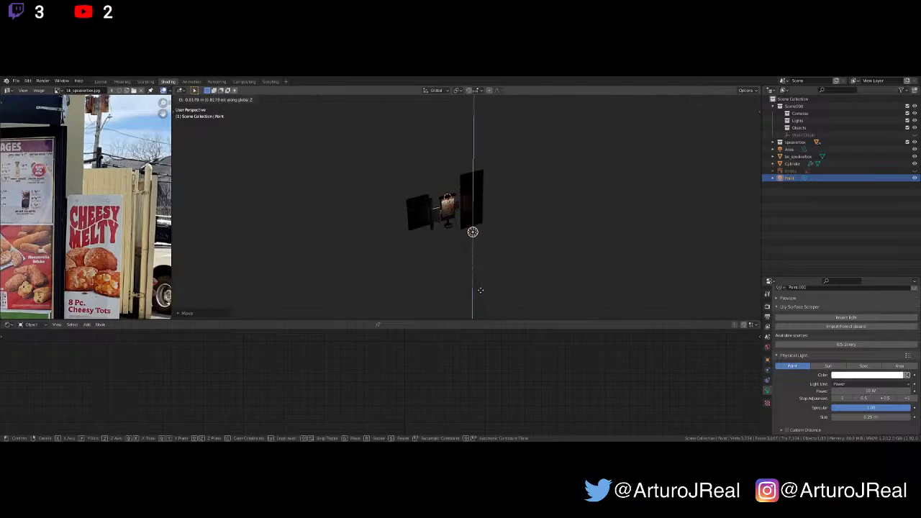
click(479, 300)
key(g)
key(x)
click(483, 277)
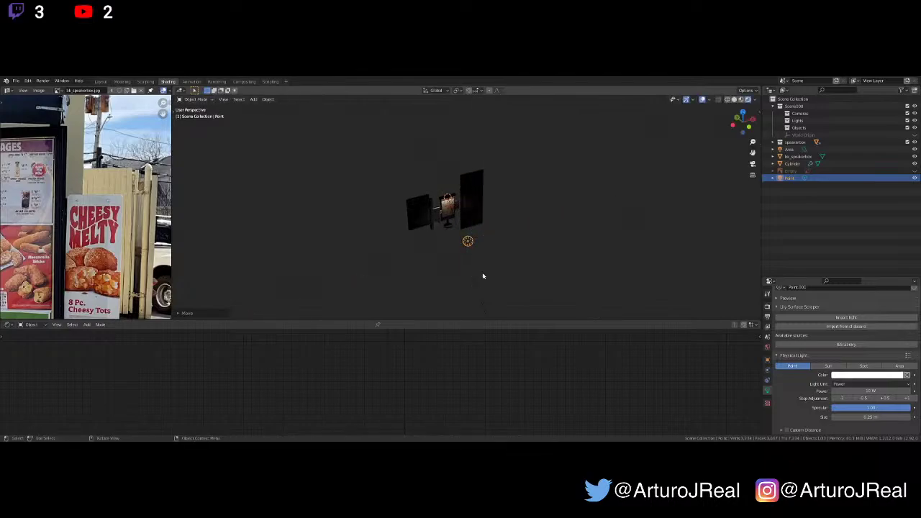
key(g)
key(y)
click(476, 266)
click(456, 216)
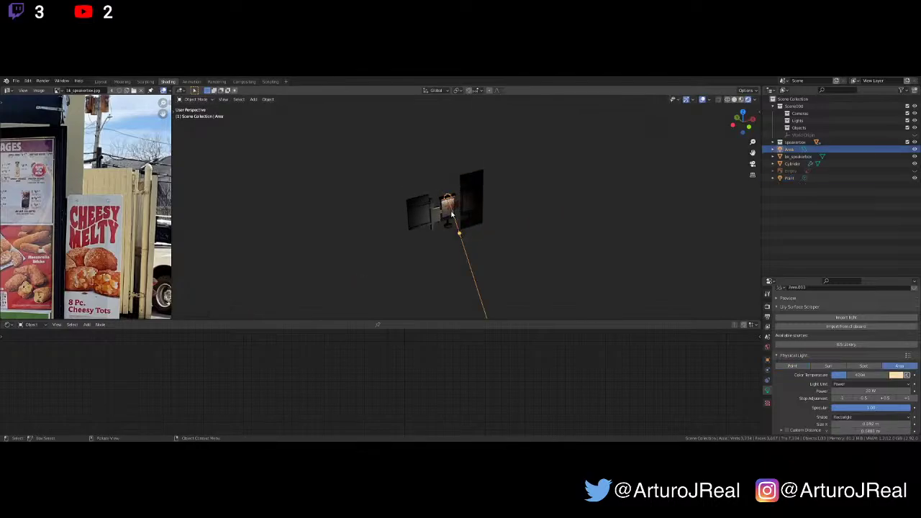
Switch to the Layout workspace and display the menu board in Rendered shading there
click(100, 81)
scroll(380, 295, down, 5)
shift+middle_drag(381, 295, 398, 257)
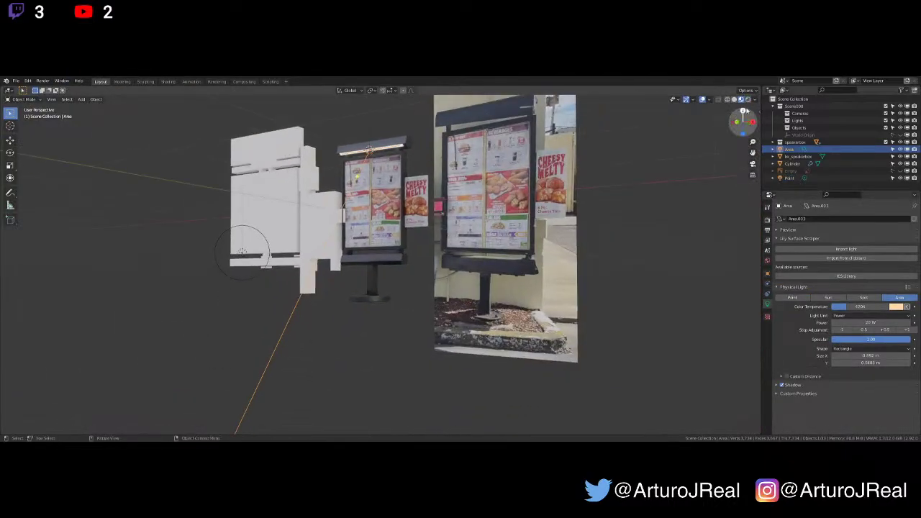
click(747, 99)
middle_drag(433, 230, 471, 236)
scroll(402, 239, up, 3)
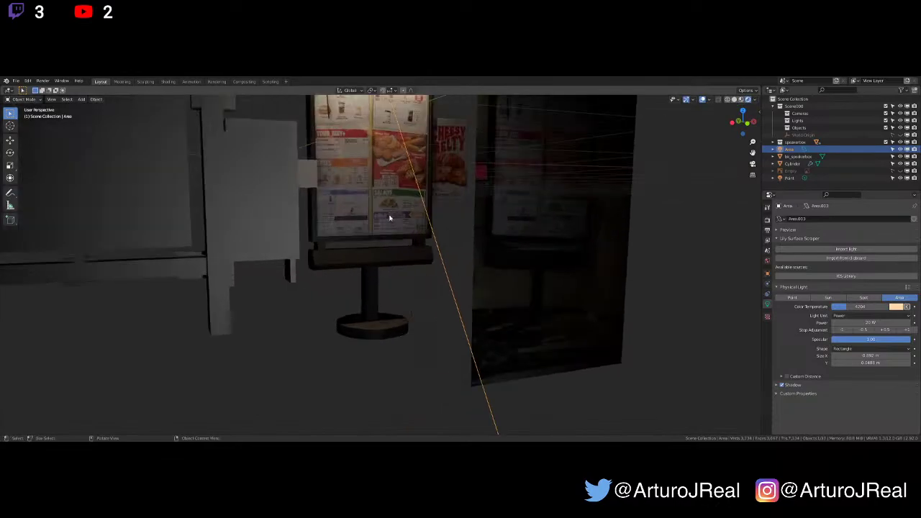
shift+middle_drag(406, 189, 387, 297)
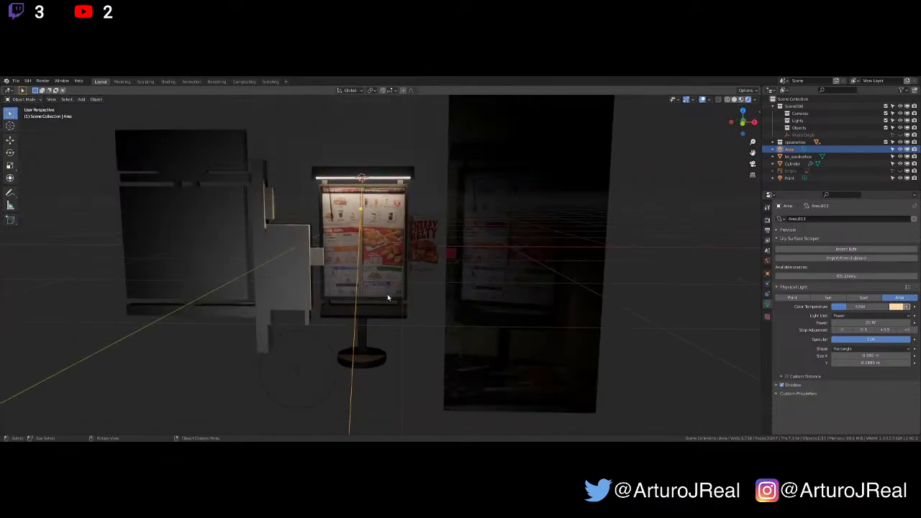
Duplicate the point light and place the copy in front of the menu board on its sign panel side
click(300, 369)
key(shift+d)
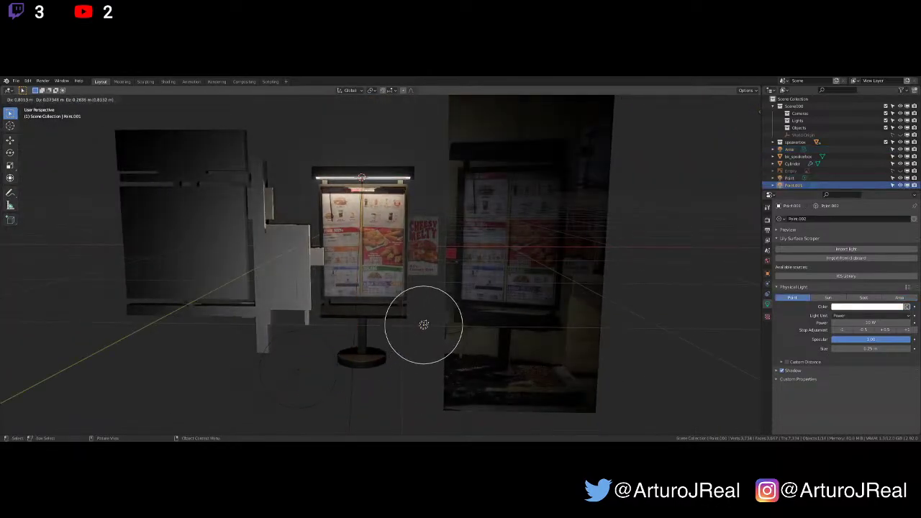
click(438, 313)
middle_drag(439, 313, 477, 315)
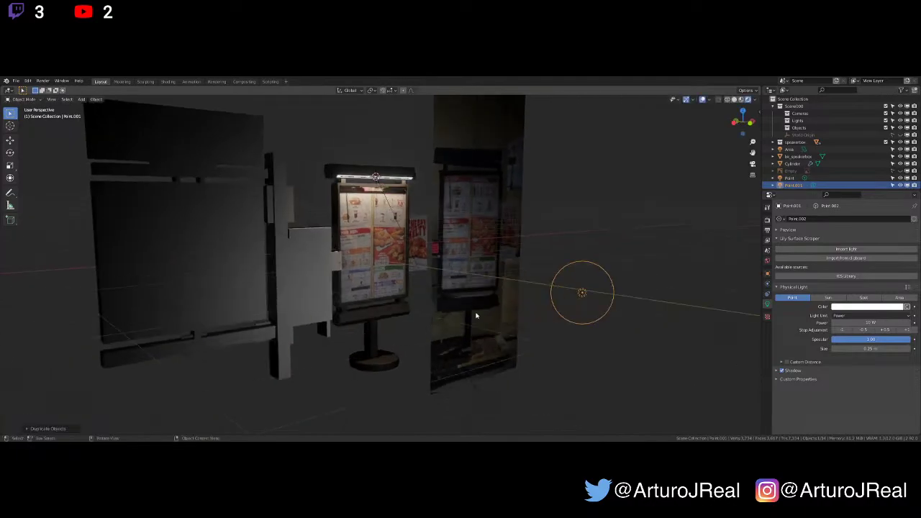
Give the duplicated point light a pink color and set its power to 5 W
scroll(613, 281, up, 3)
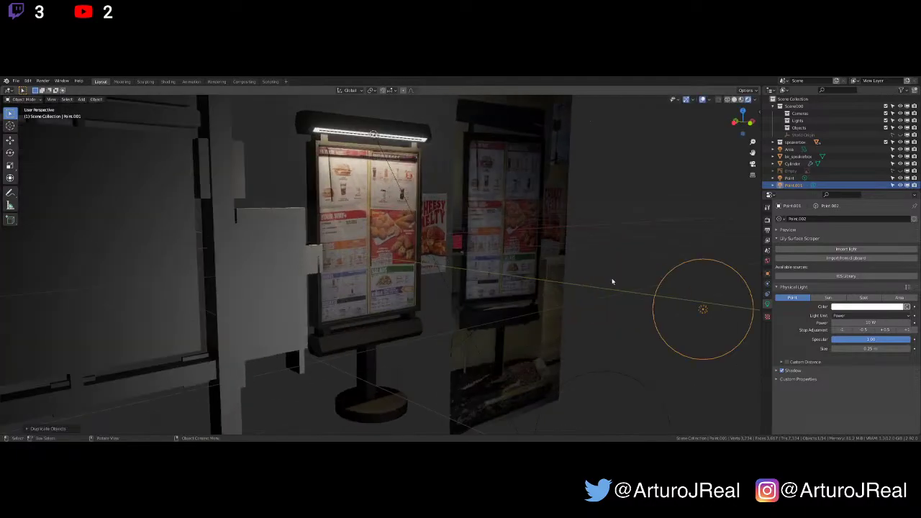
click(898, 308)
click(875, 245)
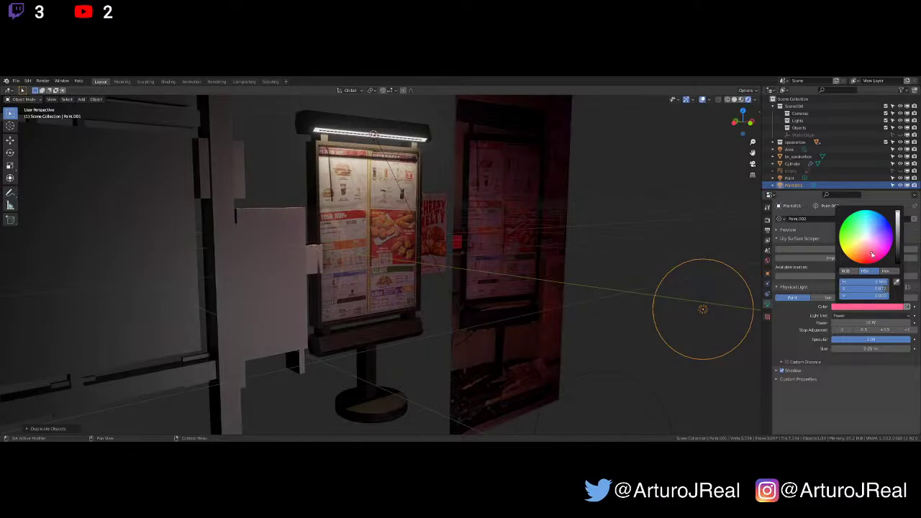
click(863, 323)
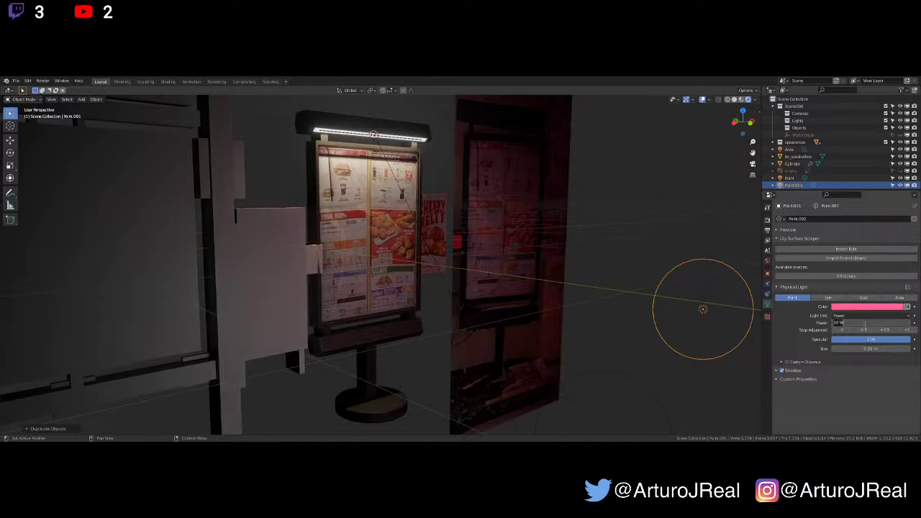
text(5)
key(Return)
middle_drag(741, 238, 442, 231)
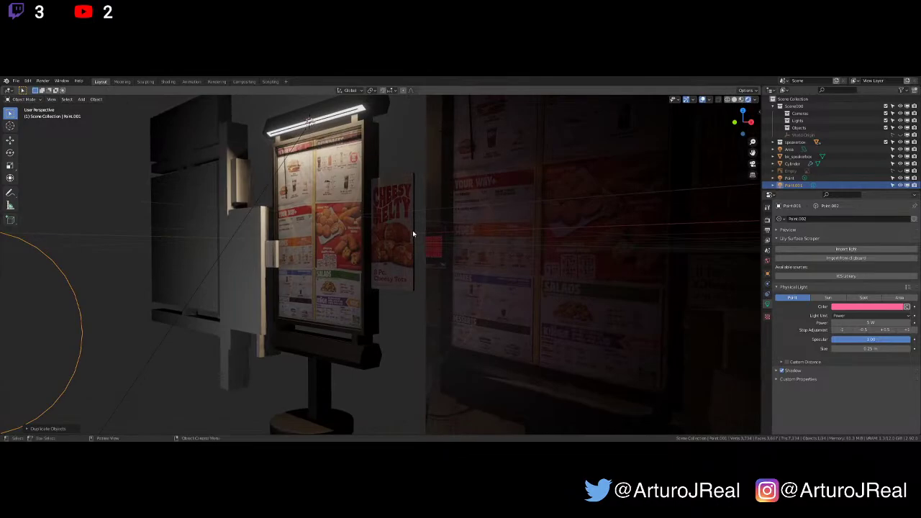
Move the round base under the menu board's post slightly along the Y axis
middle_drag(408, 249, 393, 277)
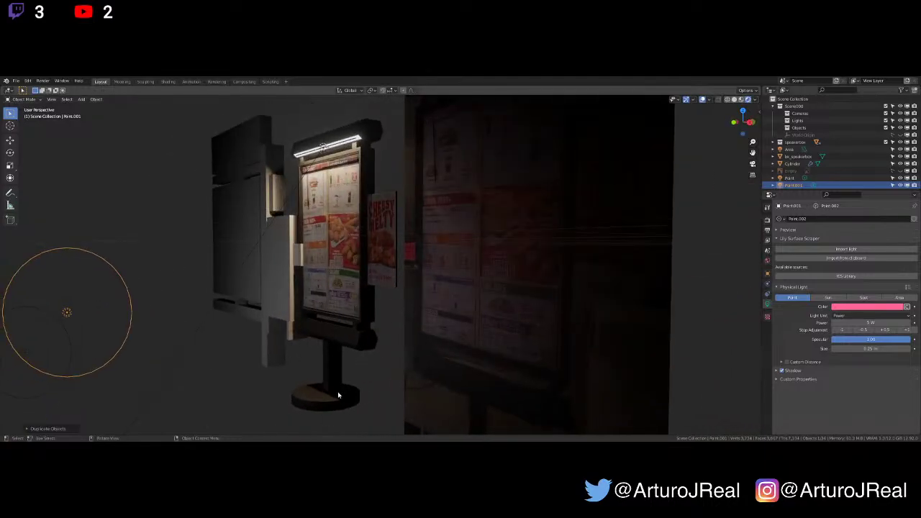
click(339, 396)
key(g)
key(y)
click(345, 394)
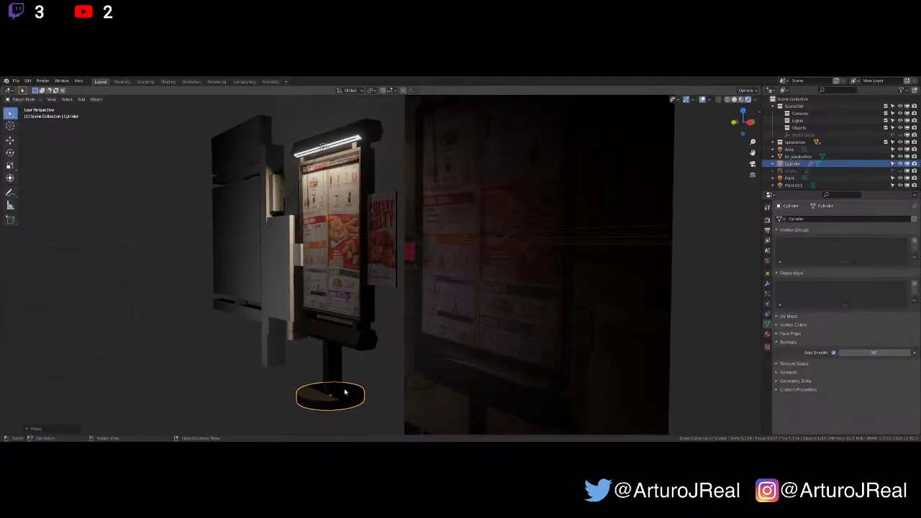
Examine the lit menu board and Cheesy Melty sign panel from several angles in Rendered shading
middle_drag(345, 394, 436, 387)
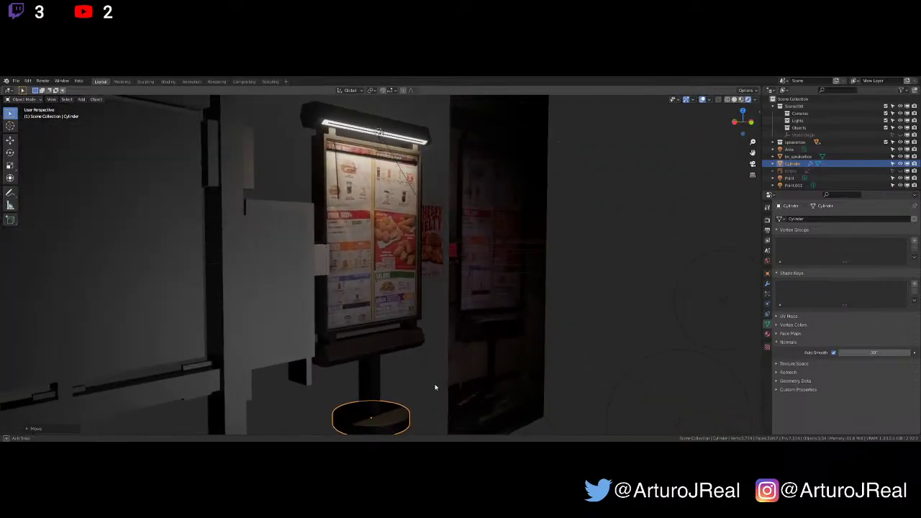
scroll(436, 356, up, 1)
middle_drag(444, 355, 403, 354)
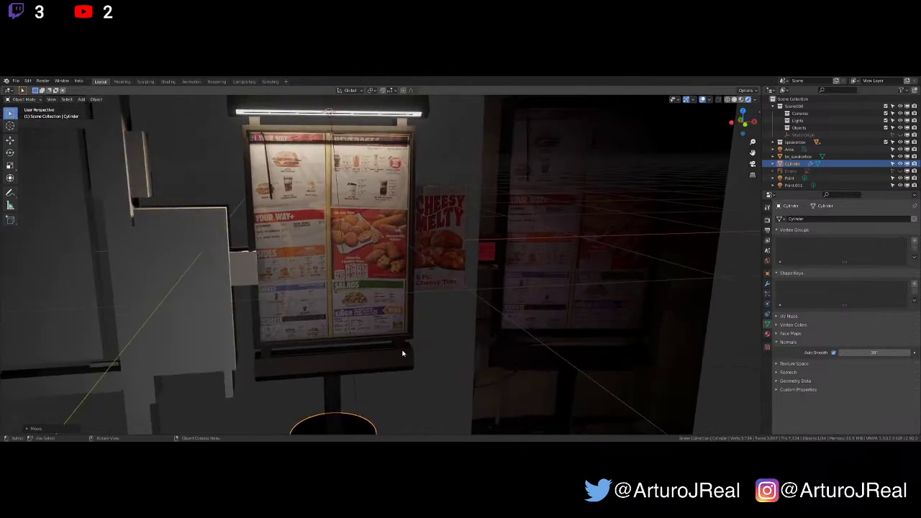
middle_drag(455, 293, 423, 290)
scroll(414, 285, down, 1)
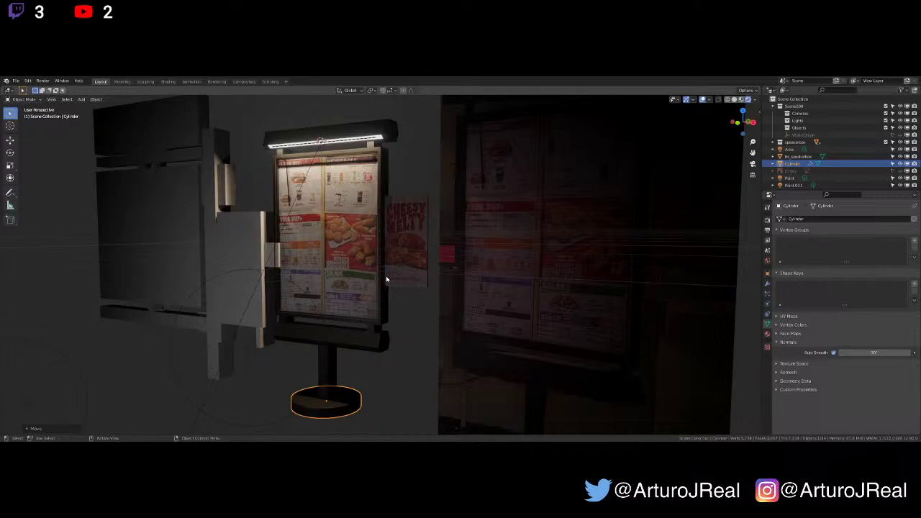
middle_drag(384, 319, 433, 313)
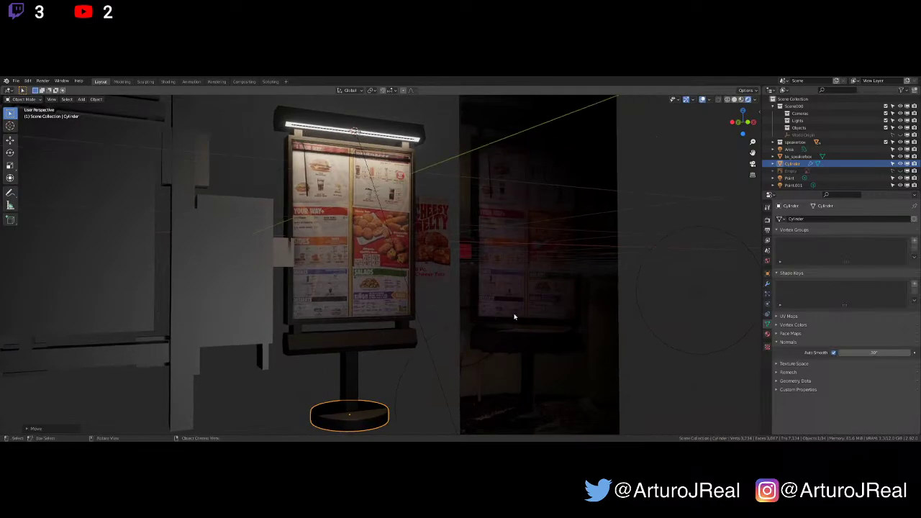
middle_drag(514, 317, 467, 320)
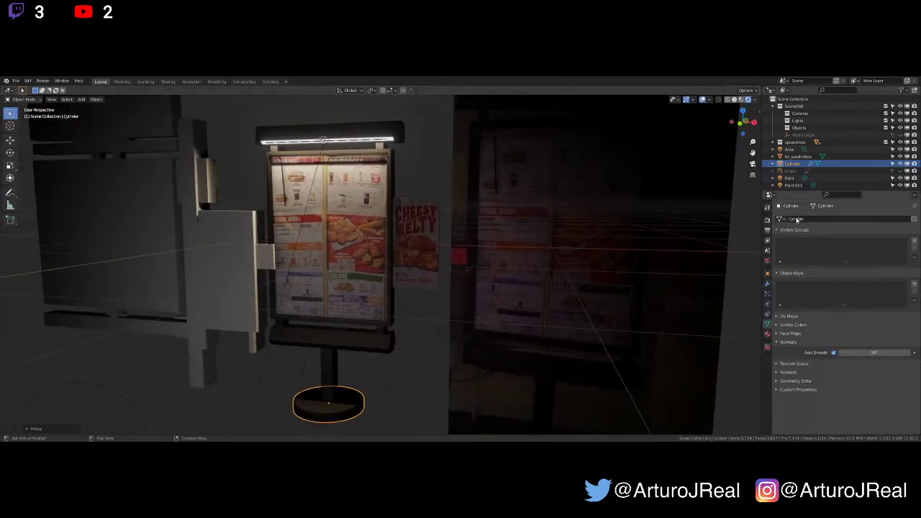
Set the render engine to Cycles and save the file
click(767, 220)
click(867, 220)
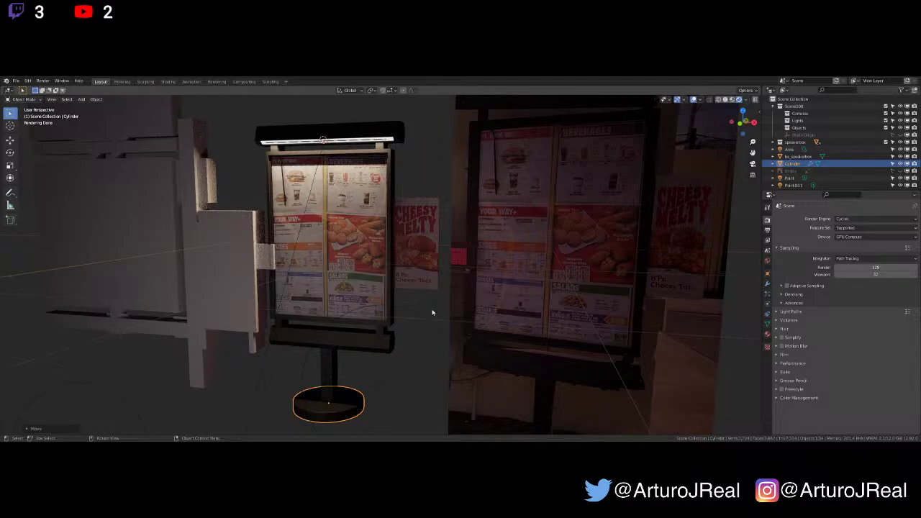
key(ctrl+s)
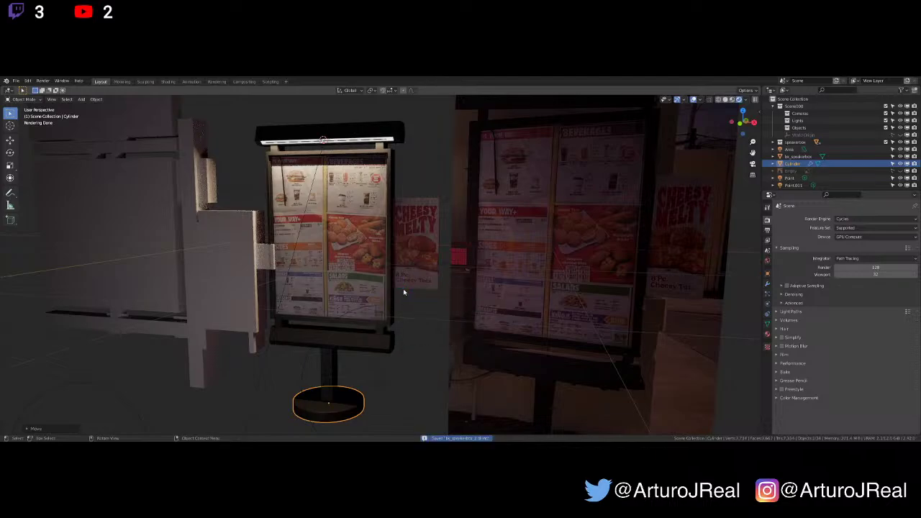
Check the path-traced preview of the menu board and set the render engine to Eevee
middle_drag(453, 315, 434, 310)
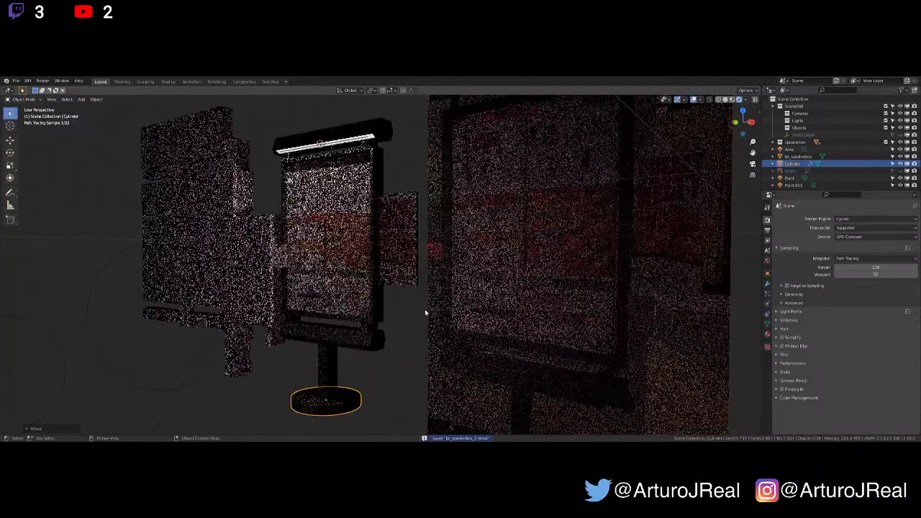
scroll(402, 328, up, 1)
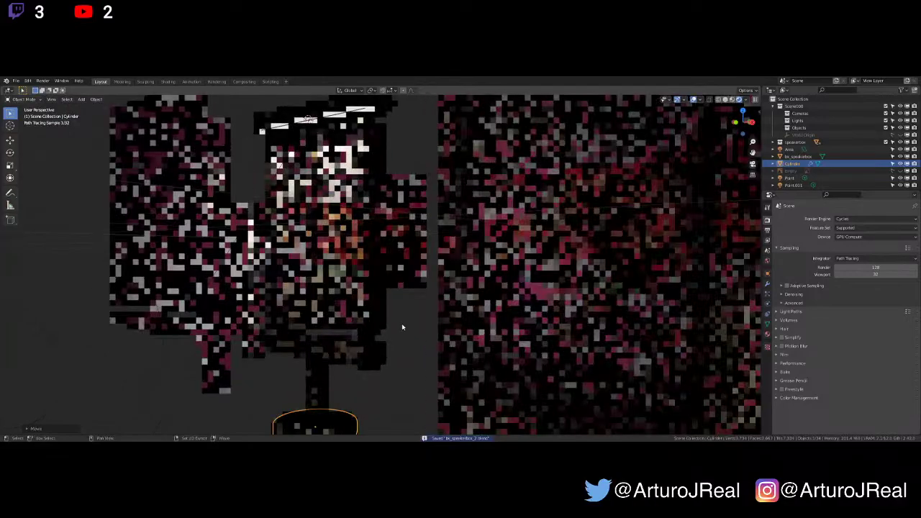
shift+middle_drag(402, 326, 426, 331)
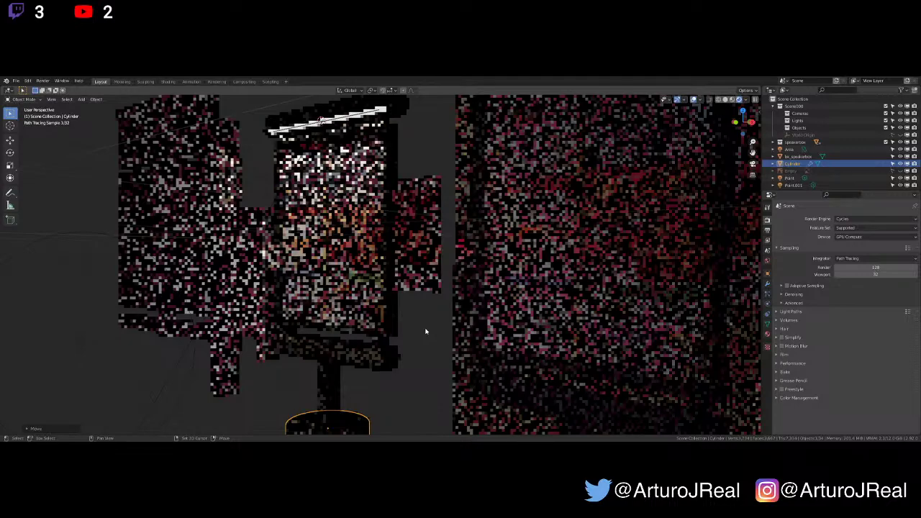
click(848, 219)
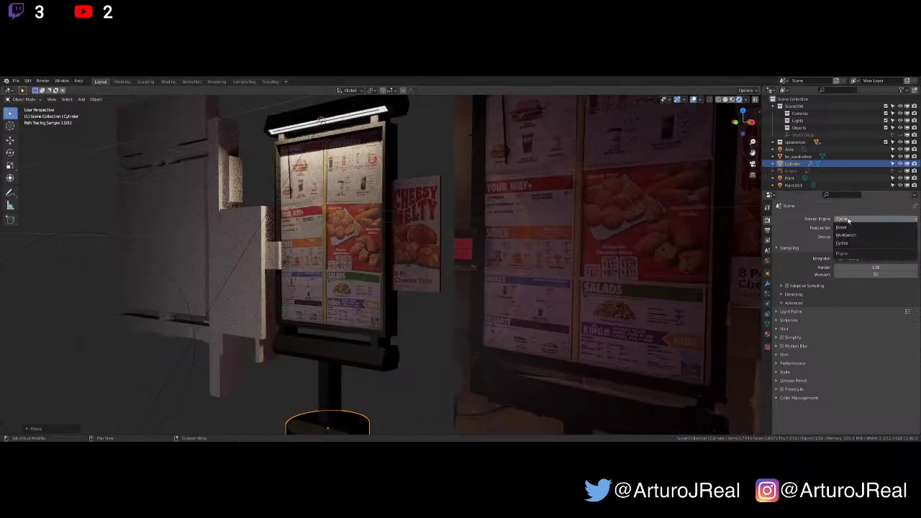
click(841, 228)
Inspect the menu board's textures and lighting up close and from both sides in the Eevee preview, down to the base
middle_drag(407, 275, 439, 270)
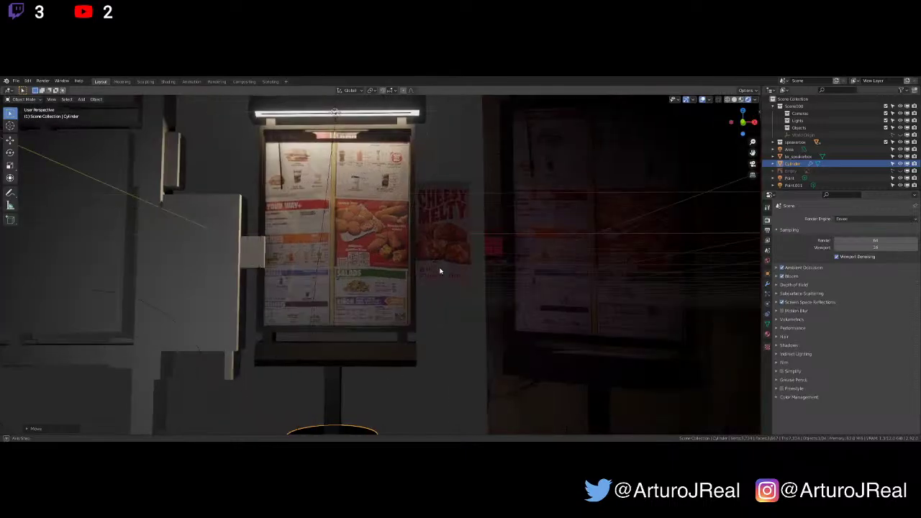
scroll(411, 244, up, 3)
shift+middle_drag(415, 216, 451, 343)
mouse_move(401, 252)
shift+middle_down()
mouse_move(405, 282)
mouse_move(351, 284)
mouse_move(420, 294)
mouse_move(415, 264)
shift+middle_up()
scroll(455, 282, up, 3)
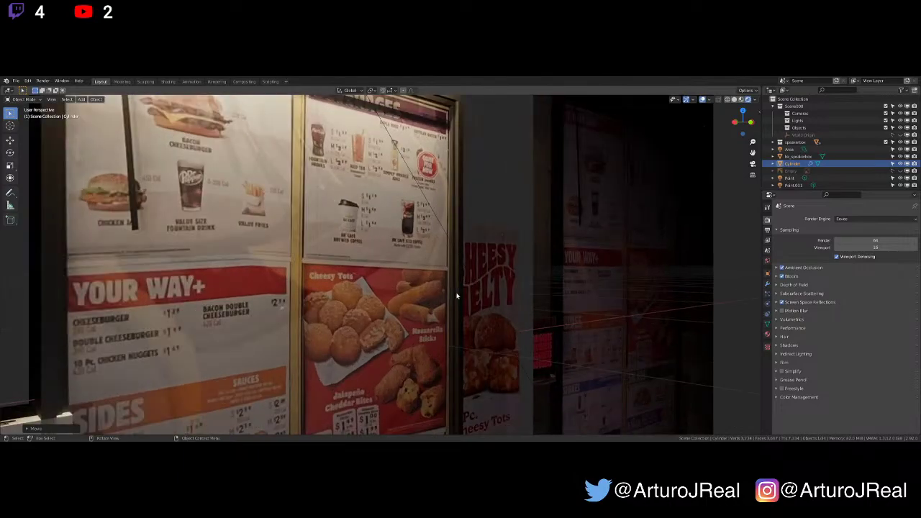
middle_drag(456, 294, 495, 283)
scroll(502, 298, down, 4)
scroll(495, 284, down, 3)
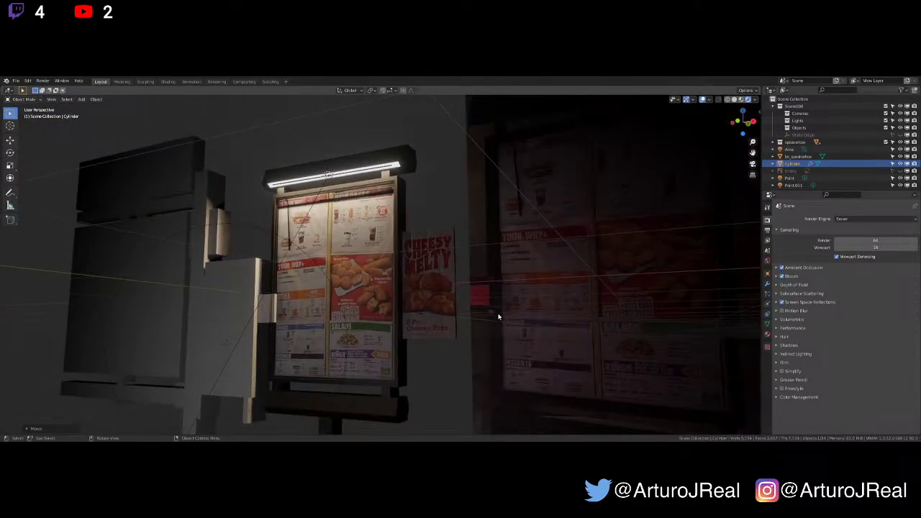
middle_drag(498, 317, 464, 325)
scroll(544, 317, down, 2)
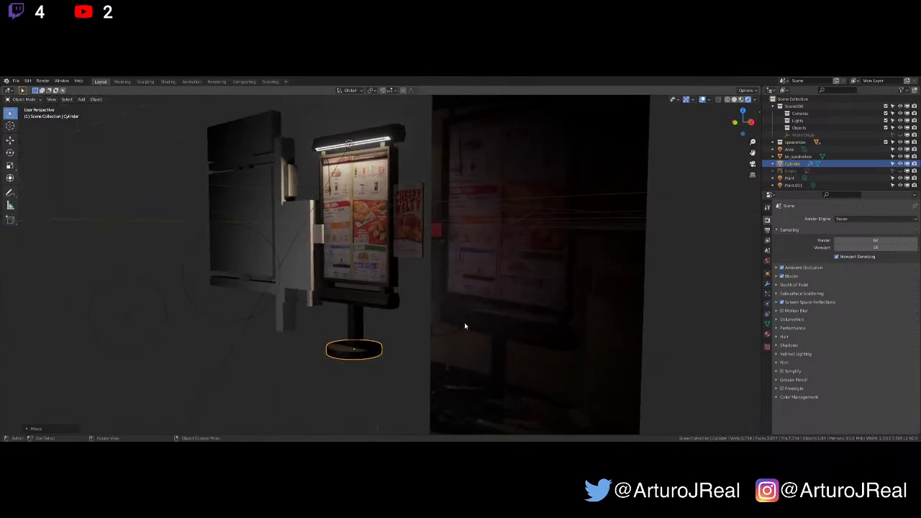
scroll(465, 326, up, 1)
scroll(464, 326, up, 1)
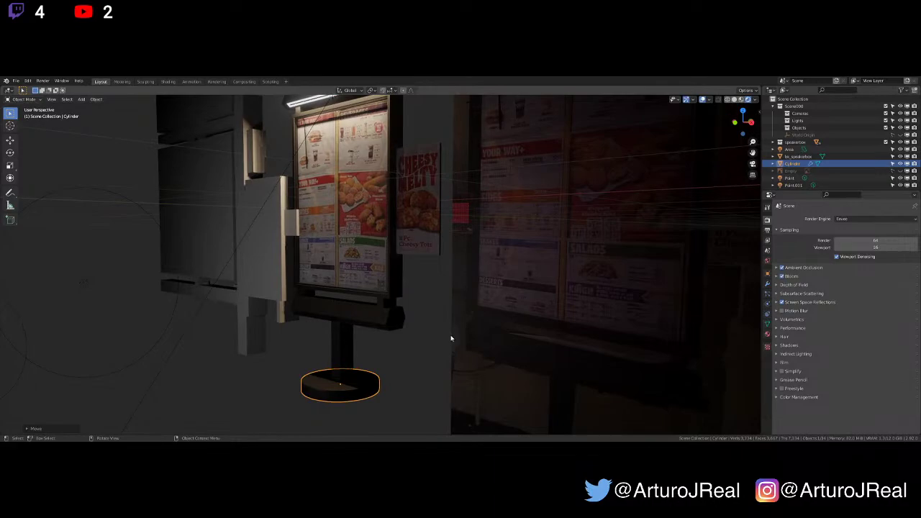
middle_drag(451, 338, 526, 351)
shift+middle_drag(483, 277, 504, 328)
middle_drag(523, 309, 404, 226)
scroll(456, 299, up, 2)
scroll(450, 317, down, 2)
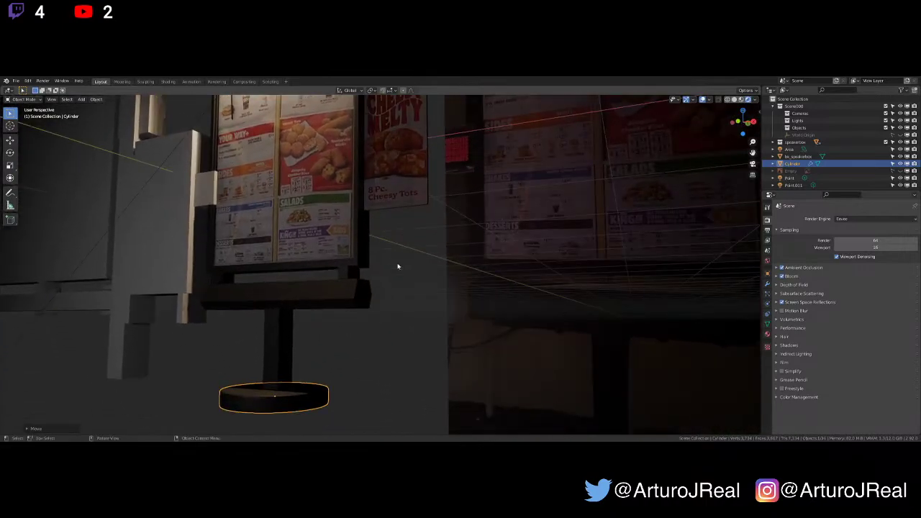
middle_drag(399, 265, 413, 298)
scroll(413, 298, down, 2)
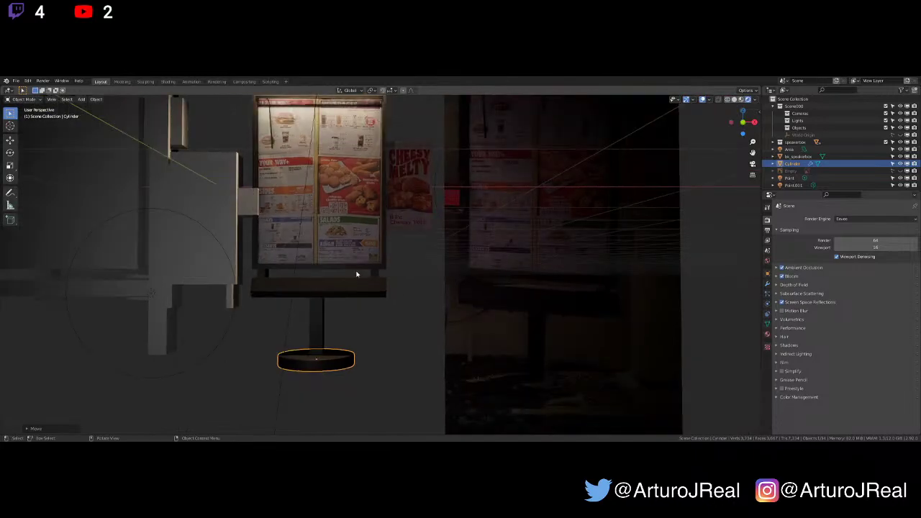
Examine the menu board, sign panel and neighbouring parts in front orthographic view, and deselect the round base
key(KP_1)
shift+middle_drag(361, 224, 459, 316)
shift+middle_drag(557, 332, 539, 317)
scroll(539, 319, up, 4)
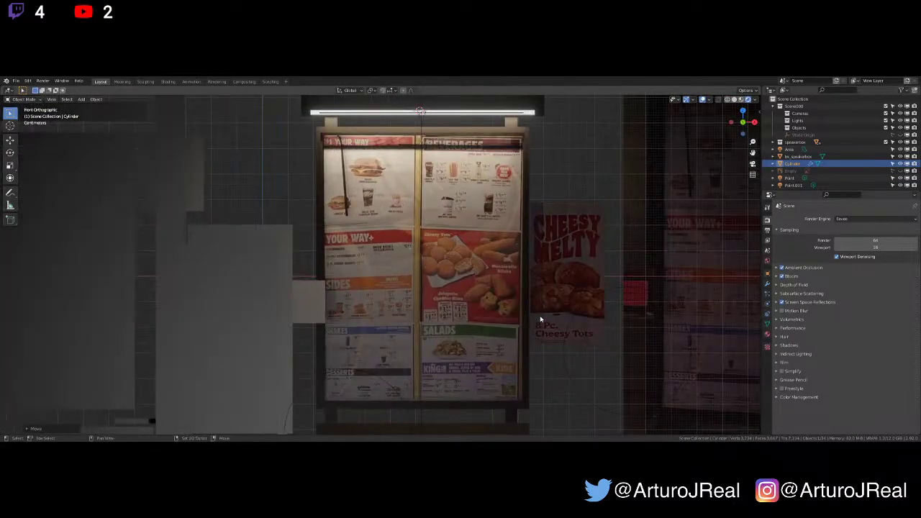
scroll(543, 323, down, 1)
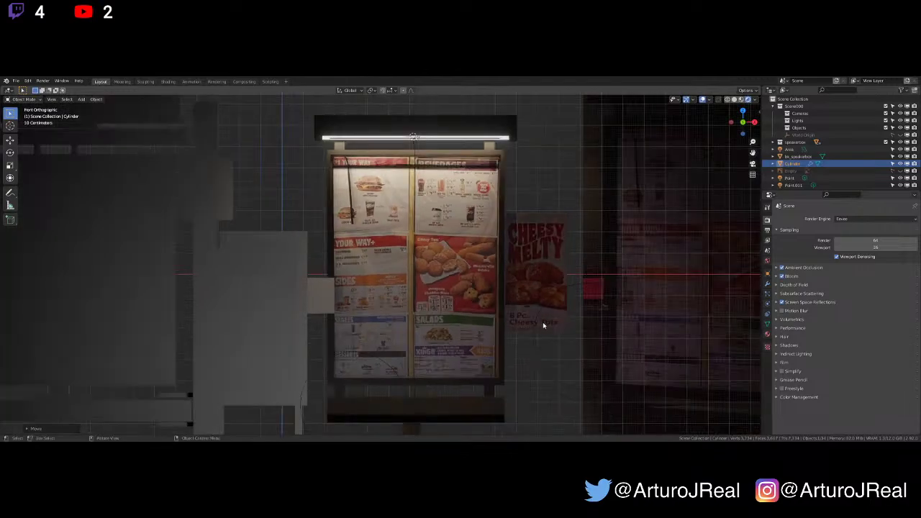
scroll(548, 346, down, 2)
shift+middle_drag(527, 377, 534, 346)
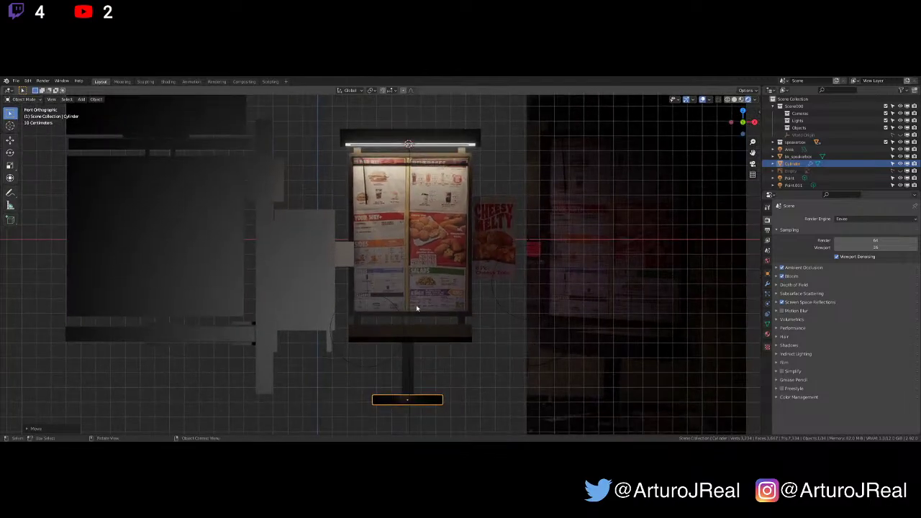
scroll(356, 282, up, 1)
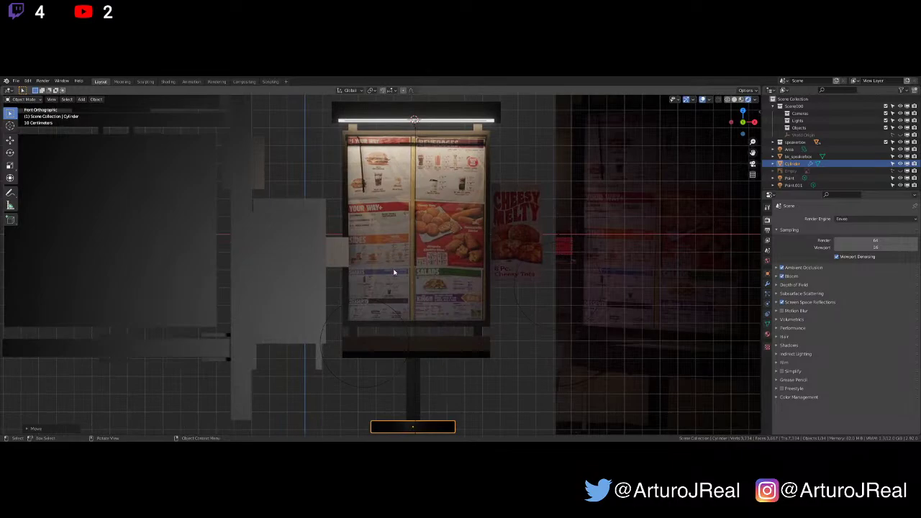
scroll(388, 238, down, 2)
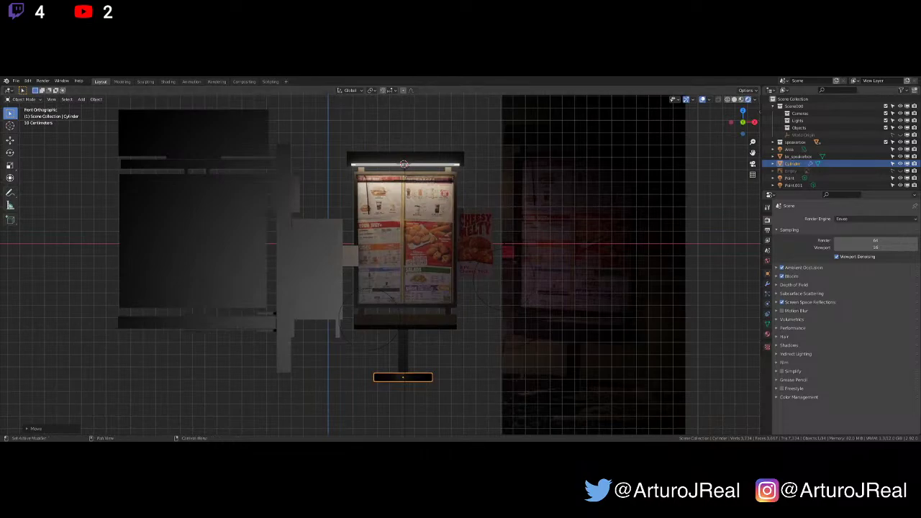
click(456, 378)
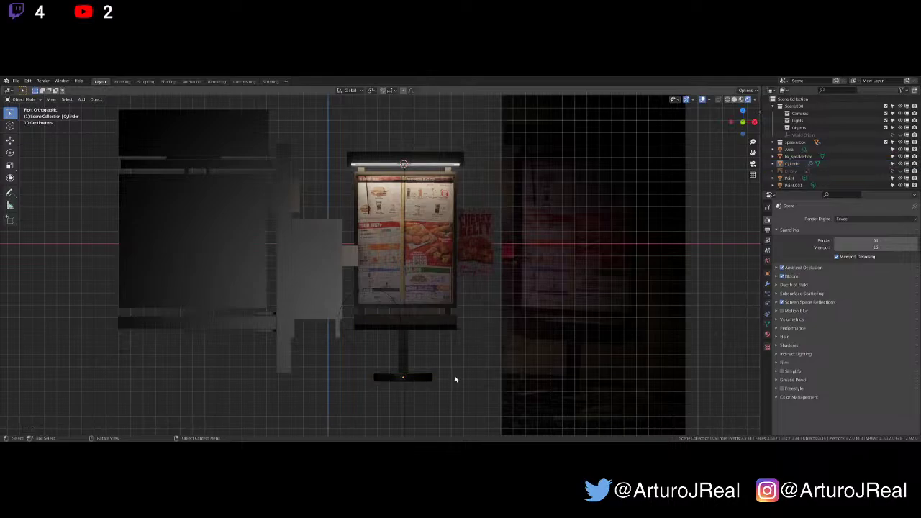
scroll(456, 379, up, 2)
scroll(456, 379, down, 2)
scroll(328, 344, up, 2)
scroll(401, 319, down, 4)
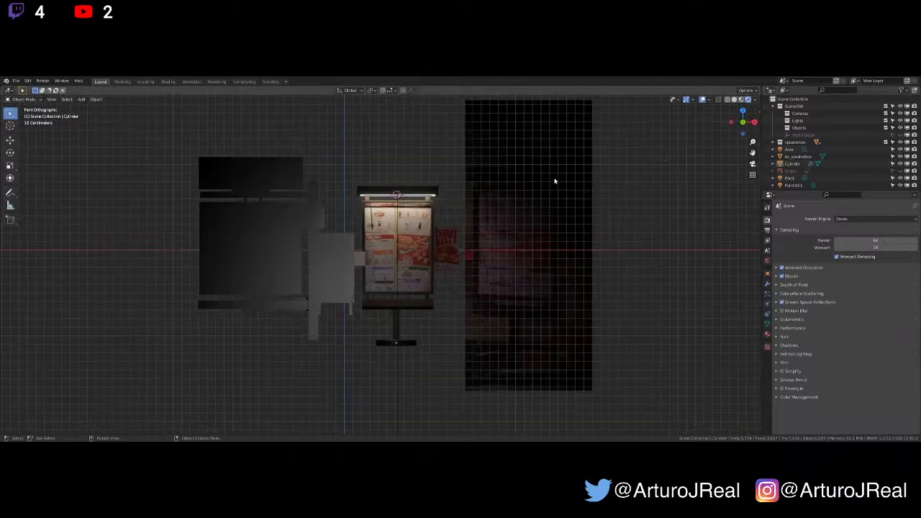
Display the scene in Solid shading, enlarge the Outliner and unhide the Empty that holds the reference photo
click(734, 99)
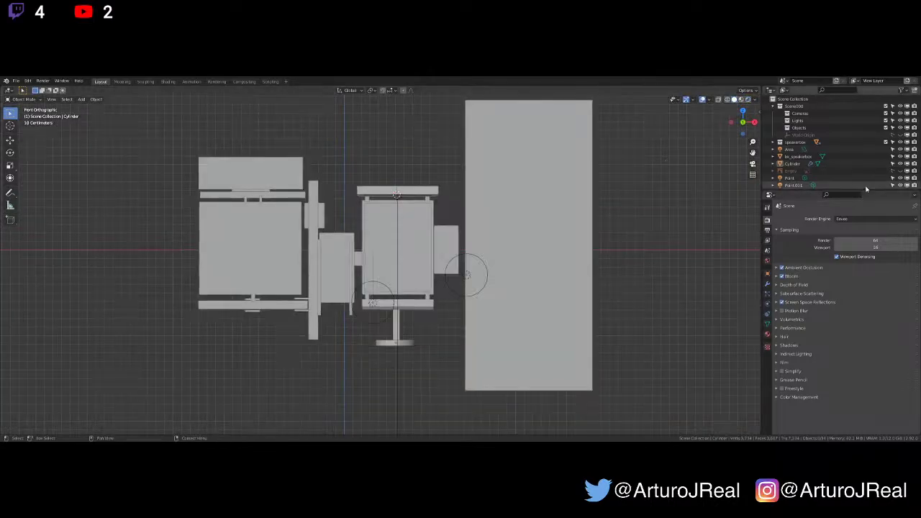
drag(863, 193, 863, 256)
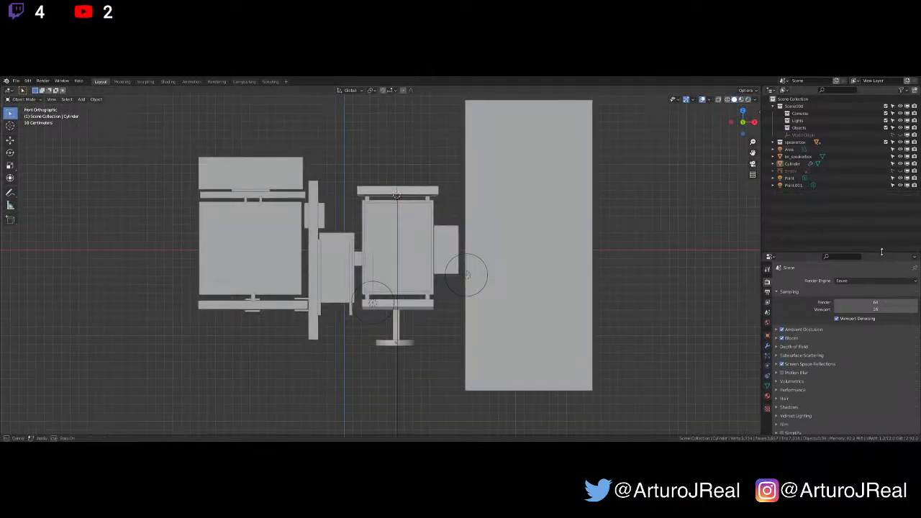
click(893, 170)
scroll(560, 263, down, 2)
scroll(560, 263, down, 2)
Move the reference photo along the X axis until it stands clear beside the modeled boards
shift+middle_drag(561, 263, 637, 274)
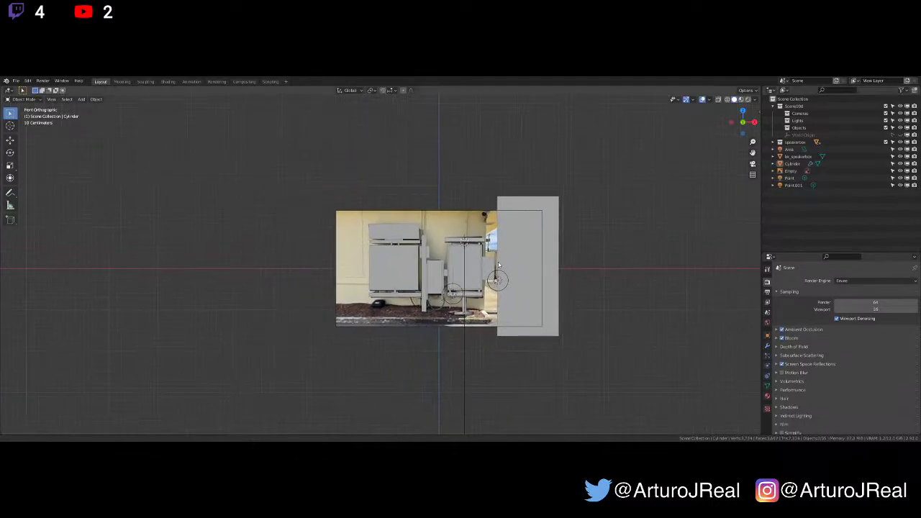
click(403, 308)
key(g)
key(x)
click(212, 285)
scroll(211, 286, up, 5)
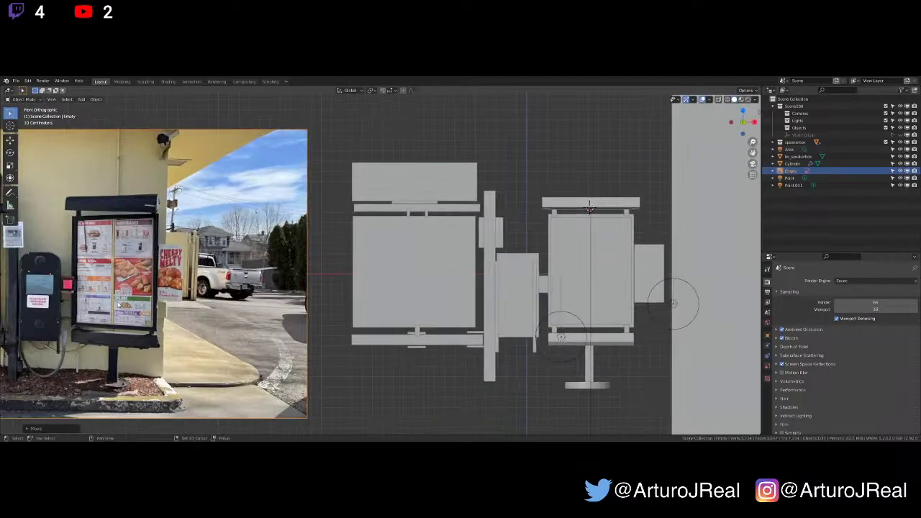
Examine the reference photo up close around the speaker box, its order screen, the small Nuggets display and the adjoining menu boards
shift+middle_drag(211, 286, 523, 273)
scroll(522, 273, up, 6)
shift+middle_drag(327, 328, 356, 282)
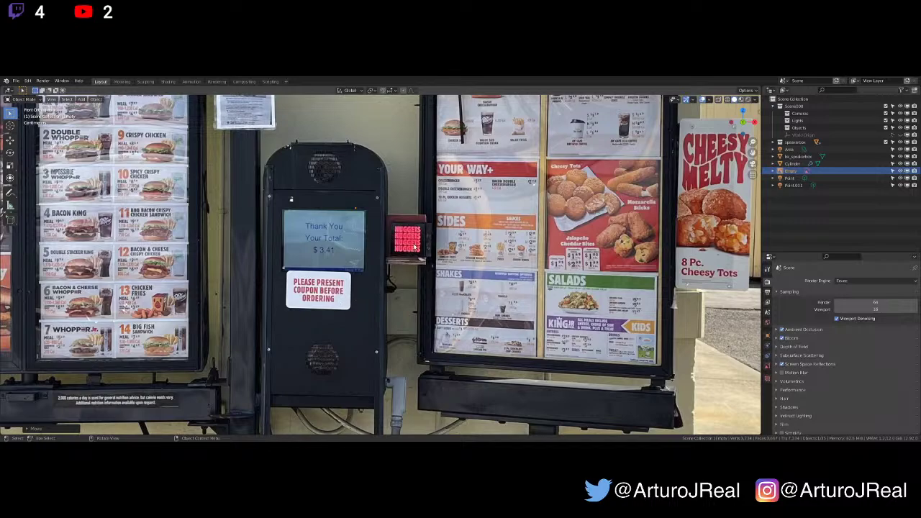
scroll(411, 255, down, 3)
scroll(401, 267, up, 3)
scroll(333, 224, down, 2)
scroll(377, 252, up, 4)
scroll(414, 224, up, 2)
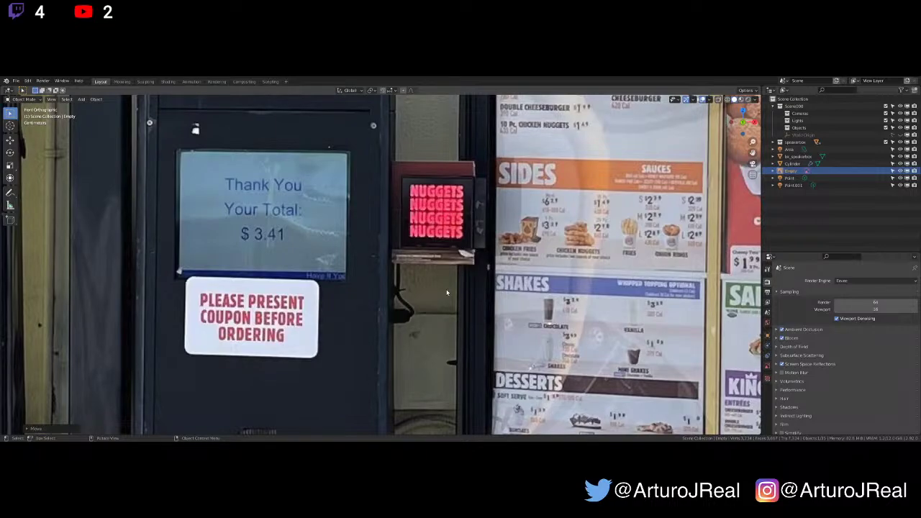
scroll(446, 292, down, 5)
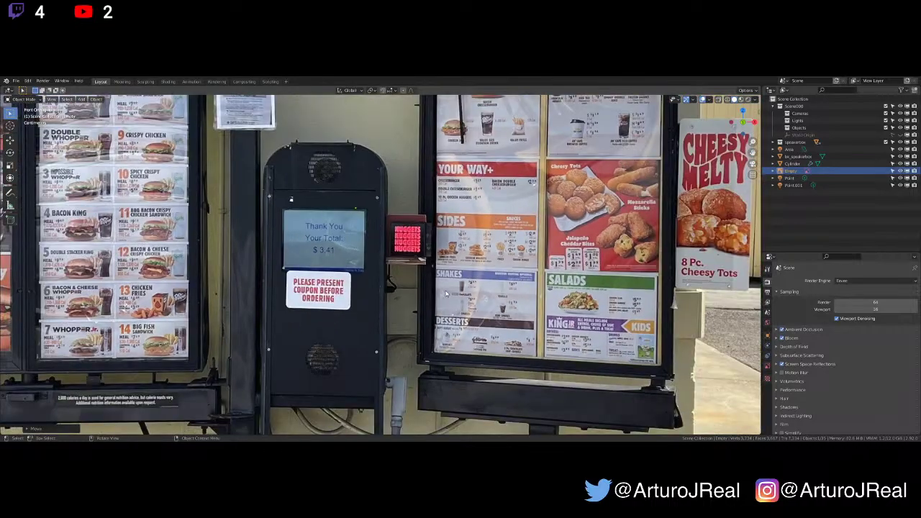
scroll(446, 292, down, 5)
scroll(449, 285, down, 2)
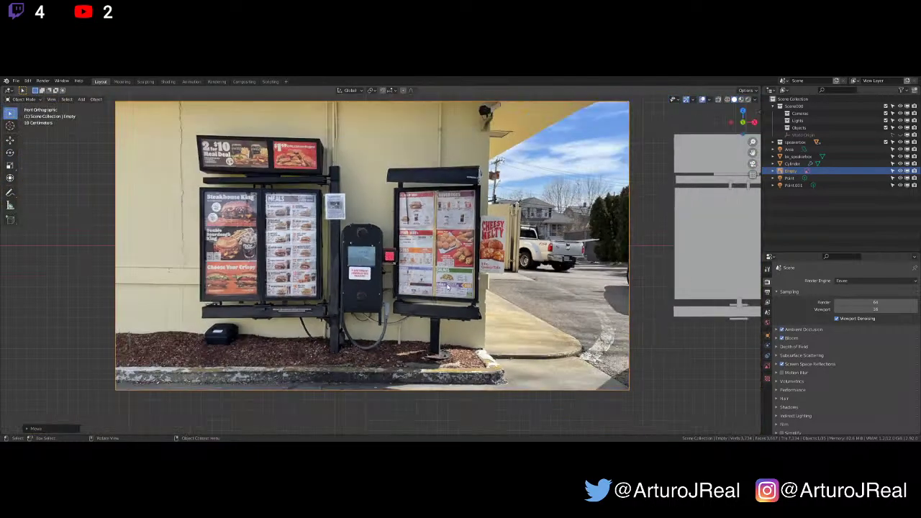
Restore the front orthographic view with the reference photo and all modeled boards in sight, and save the scene file
mouse_move(648, 167)
middle_down()
mouse_move(648, 182)
mouse_move(646, 174)
middle_up()
key(KP_1)
shift+middle_drag(651, 156, 468, 202)
scroll(634, 180, down, 3)
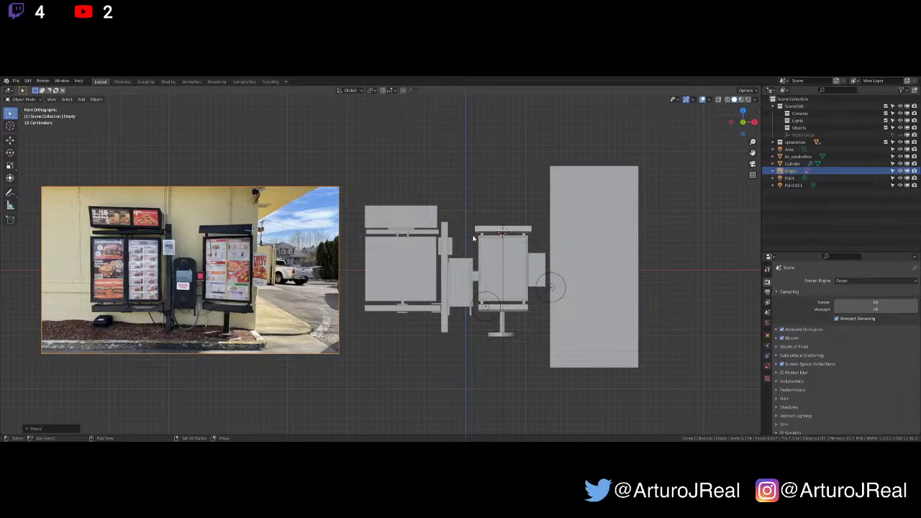
shift+middle_drag(467, 257, 482, 255)
key(ctrl+s)
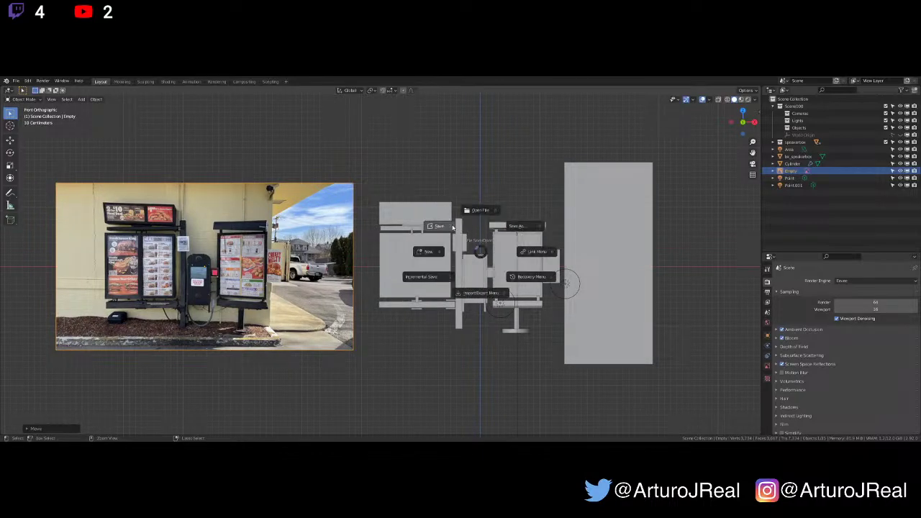
click(452, 228)
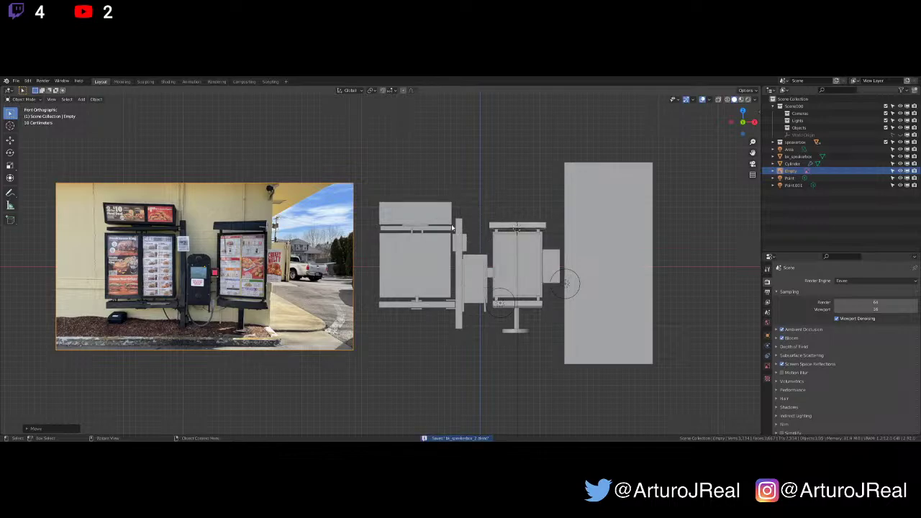